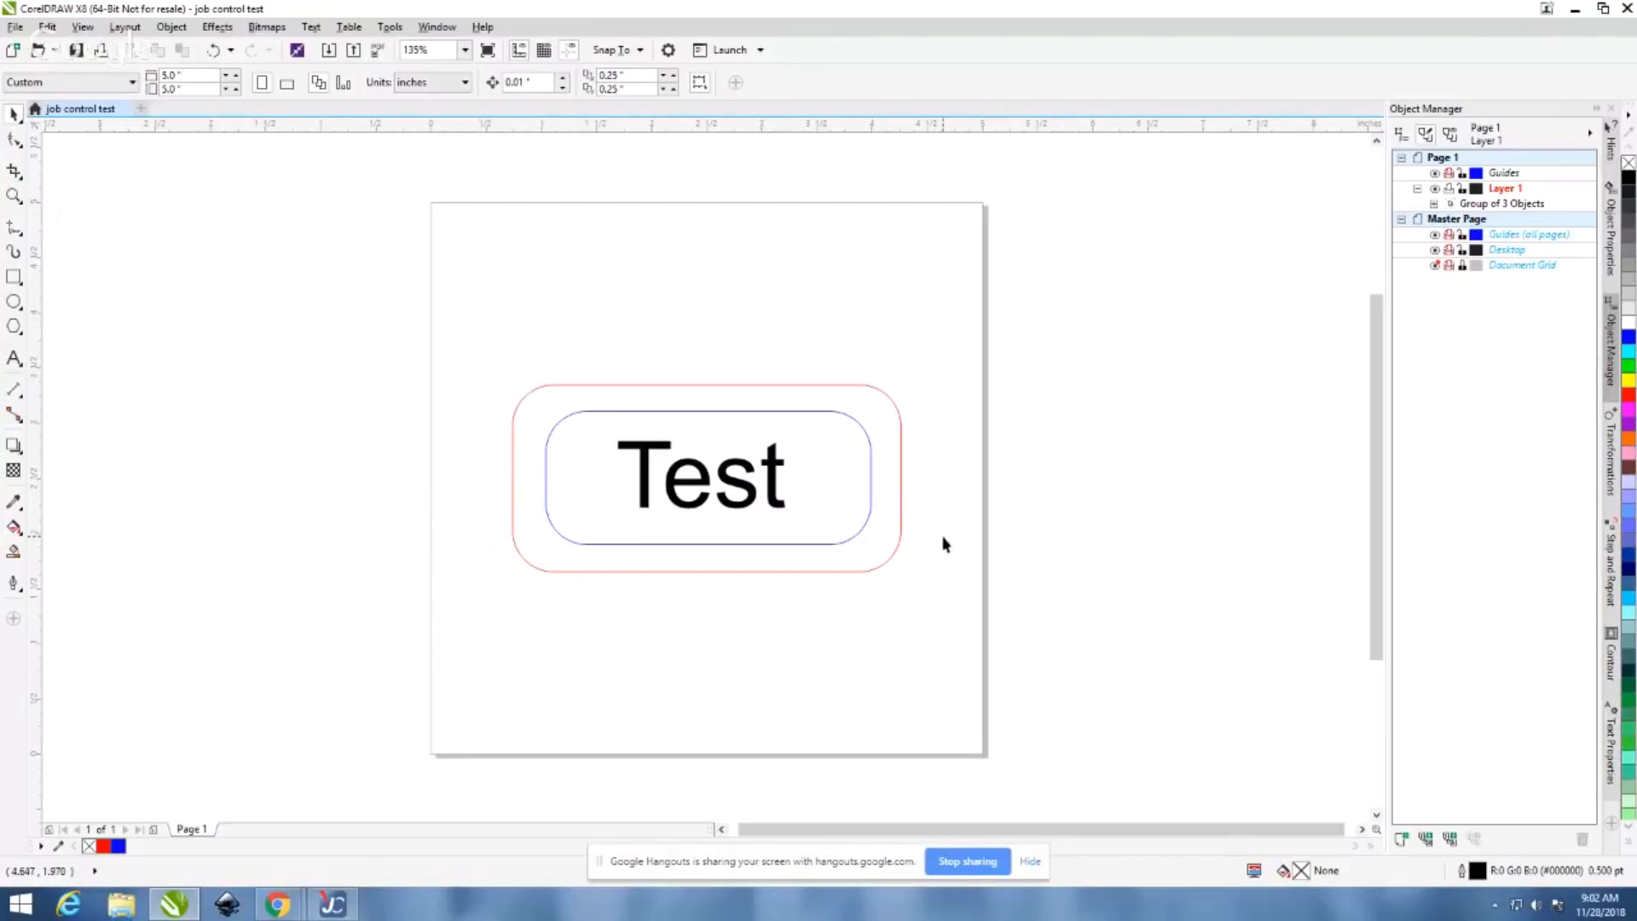
Open the Trotec Engraver v11.0.0 print preferences and review the available materials and the thickness presets for Acrylic
click(102, 50)
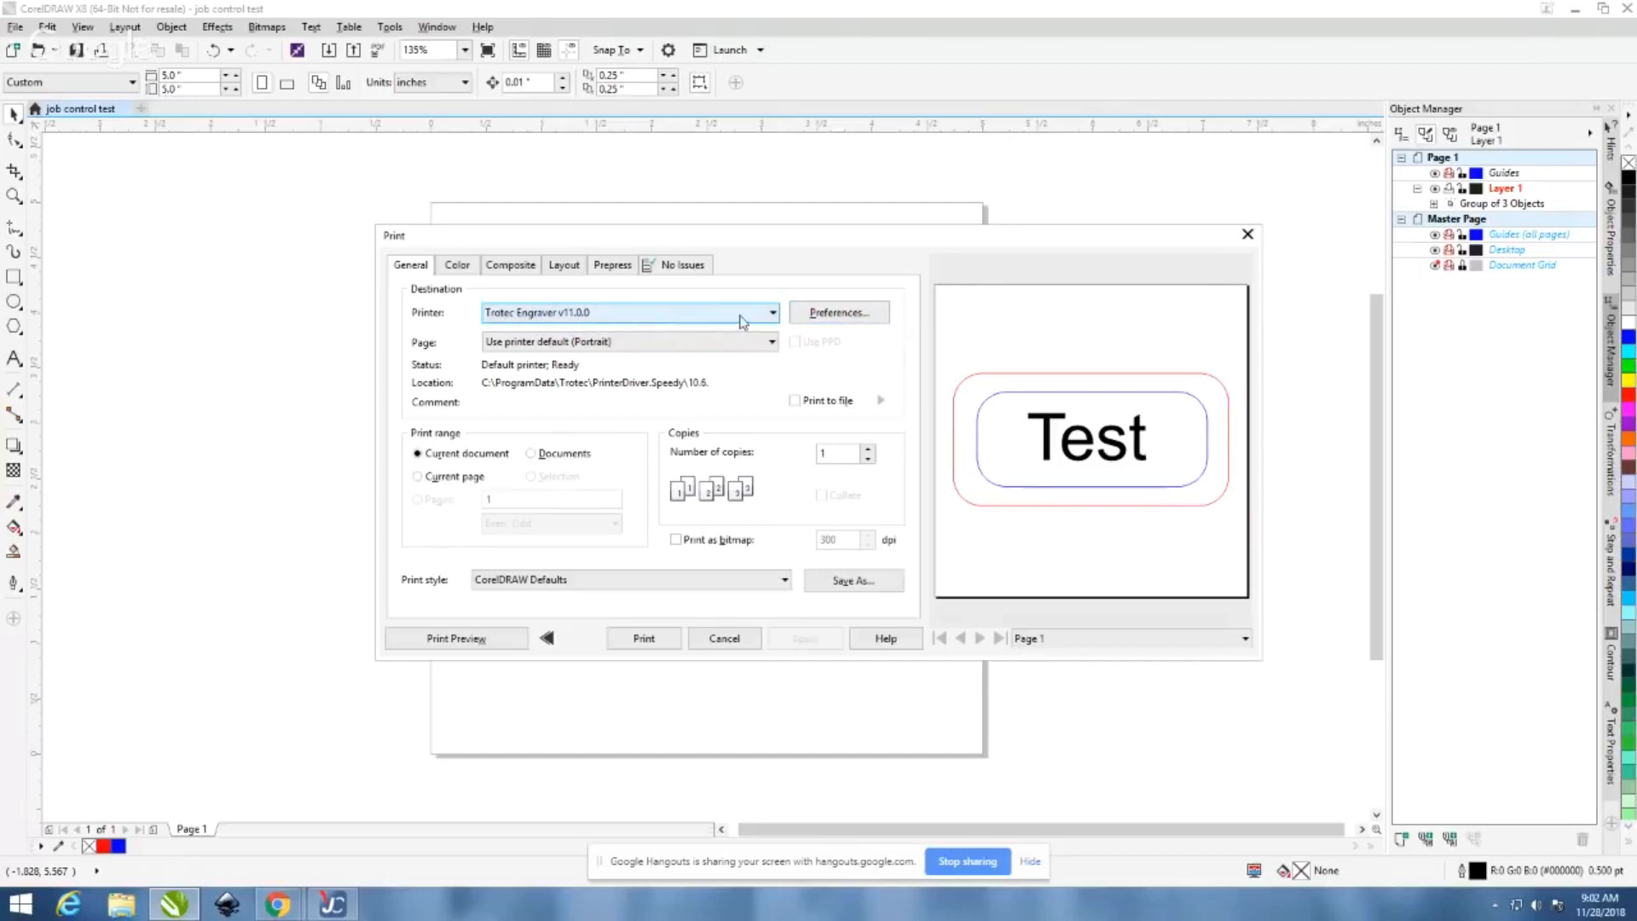
click(811, 315)
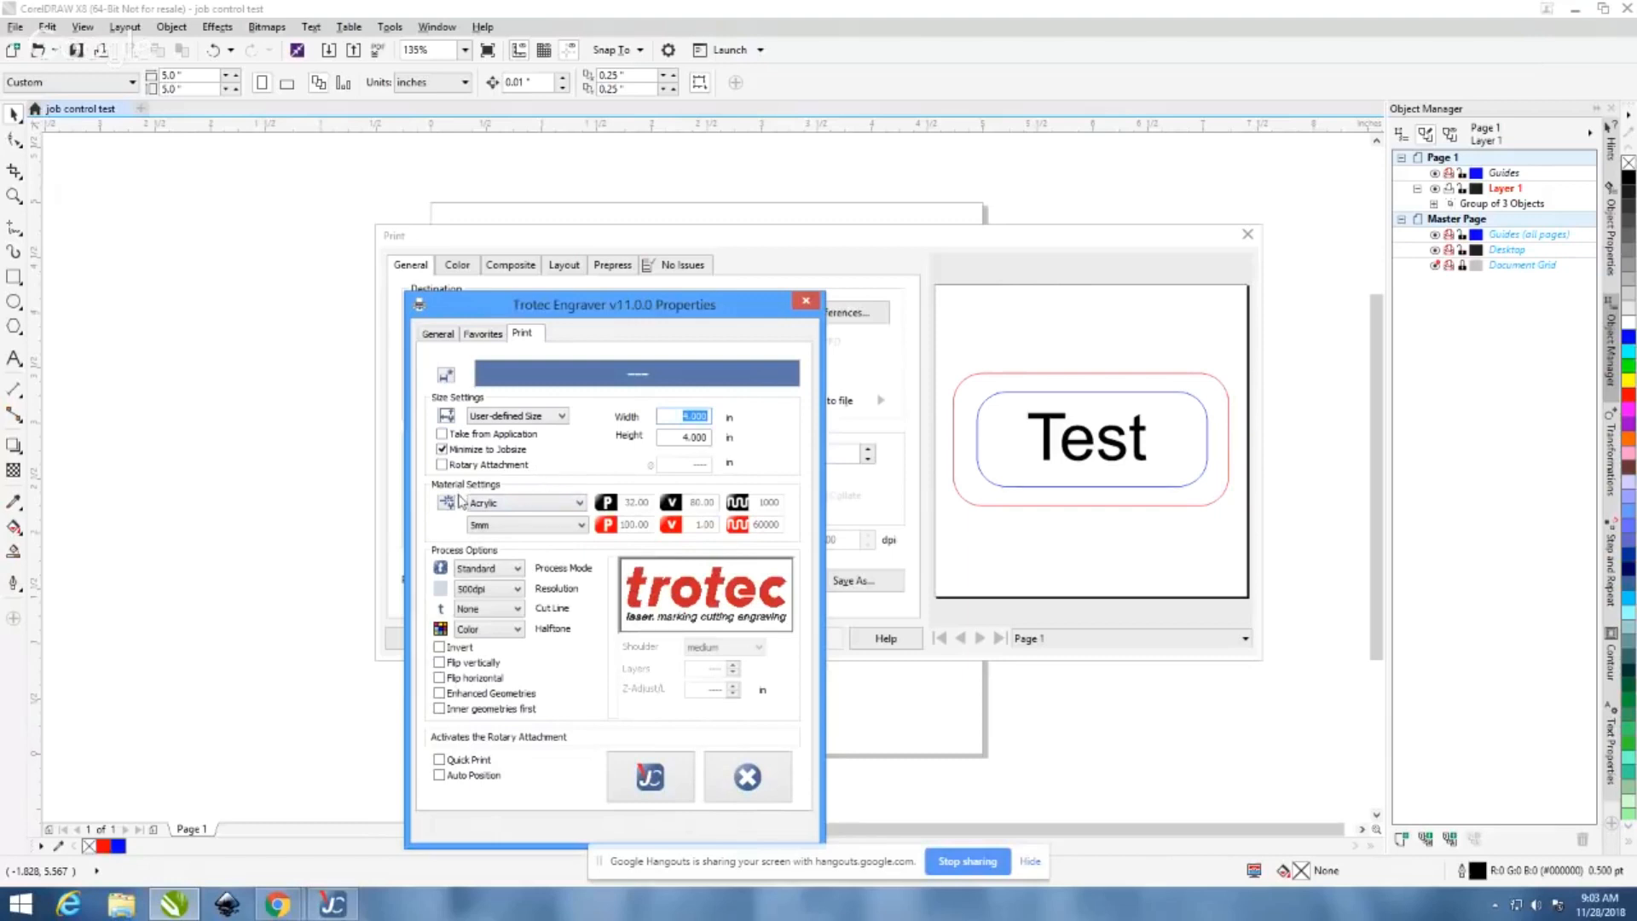
click(574, 504)
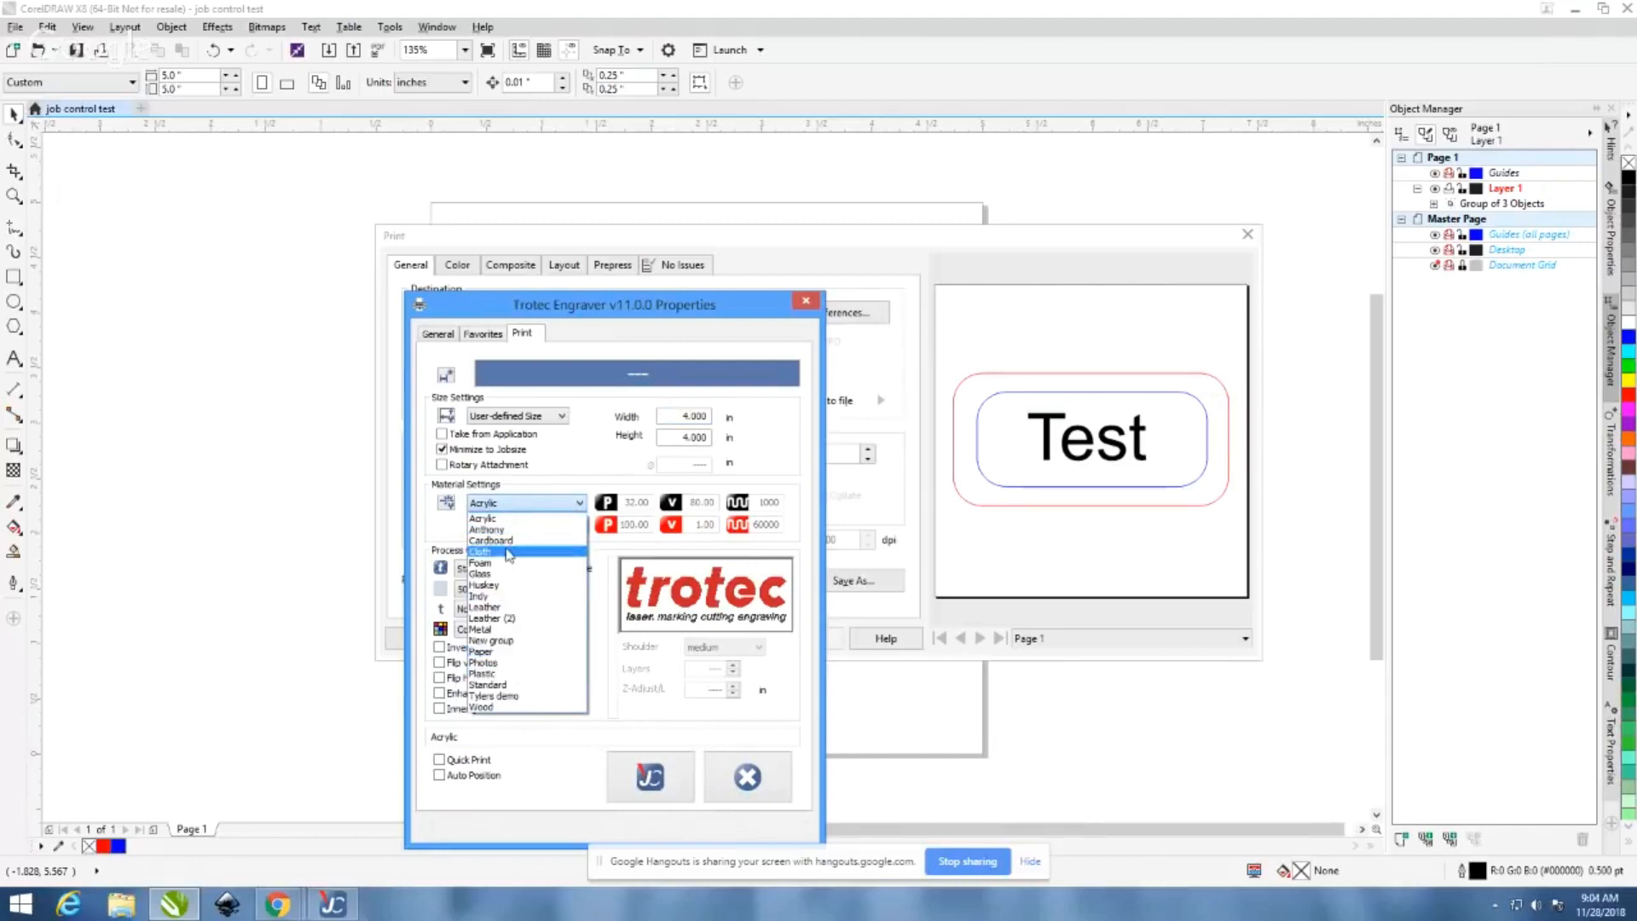
click(462, 533)
click(573, 526)
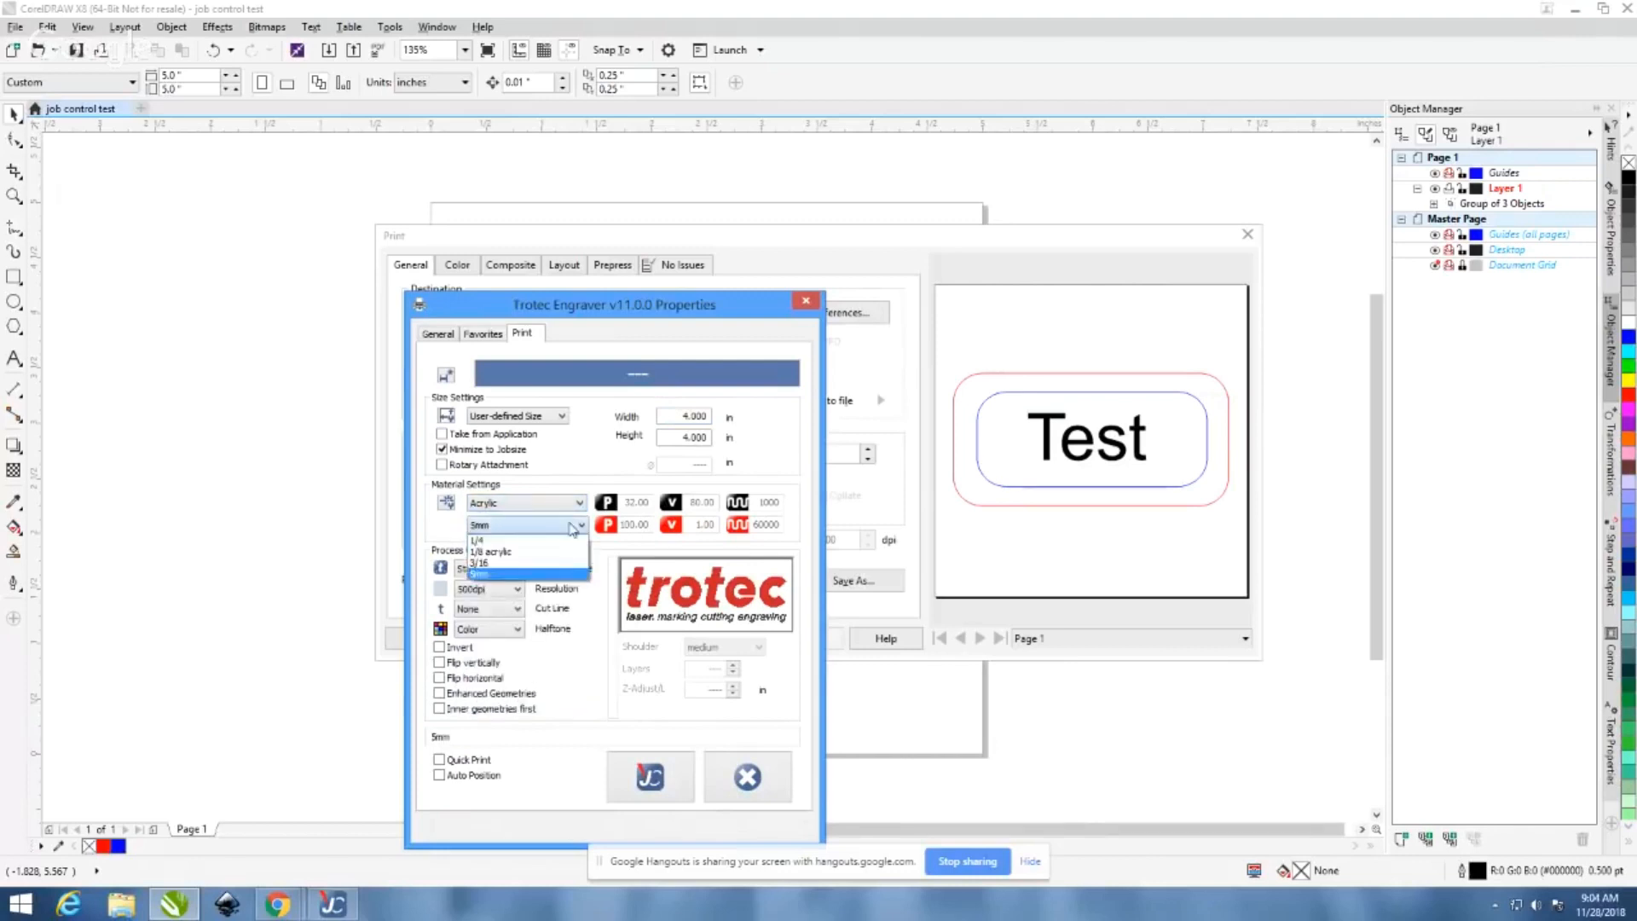
click(573, 526)
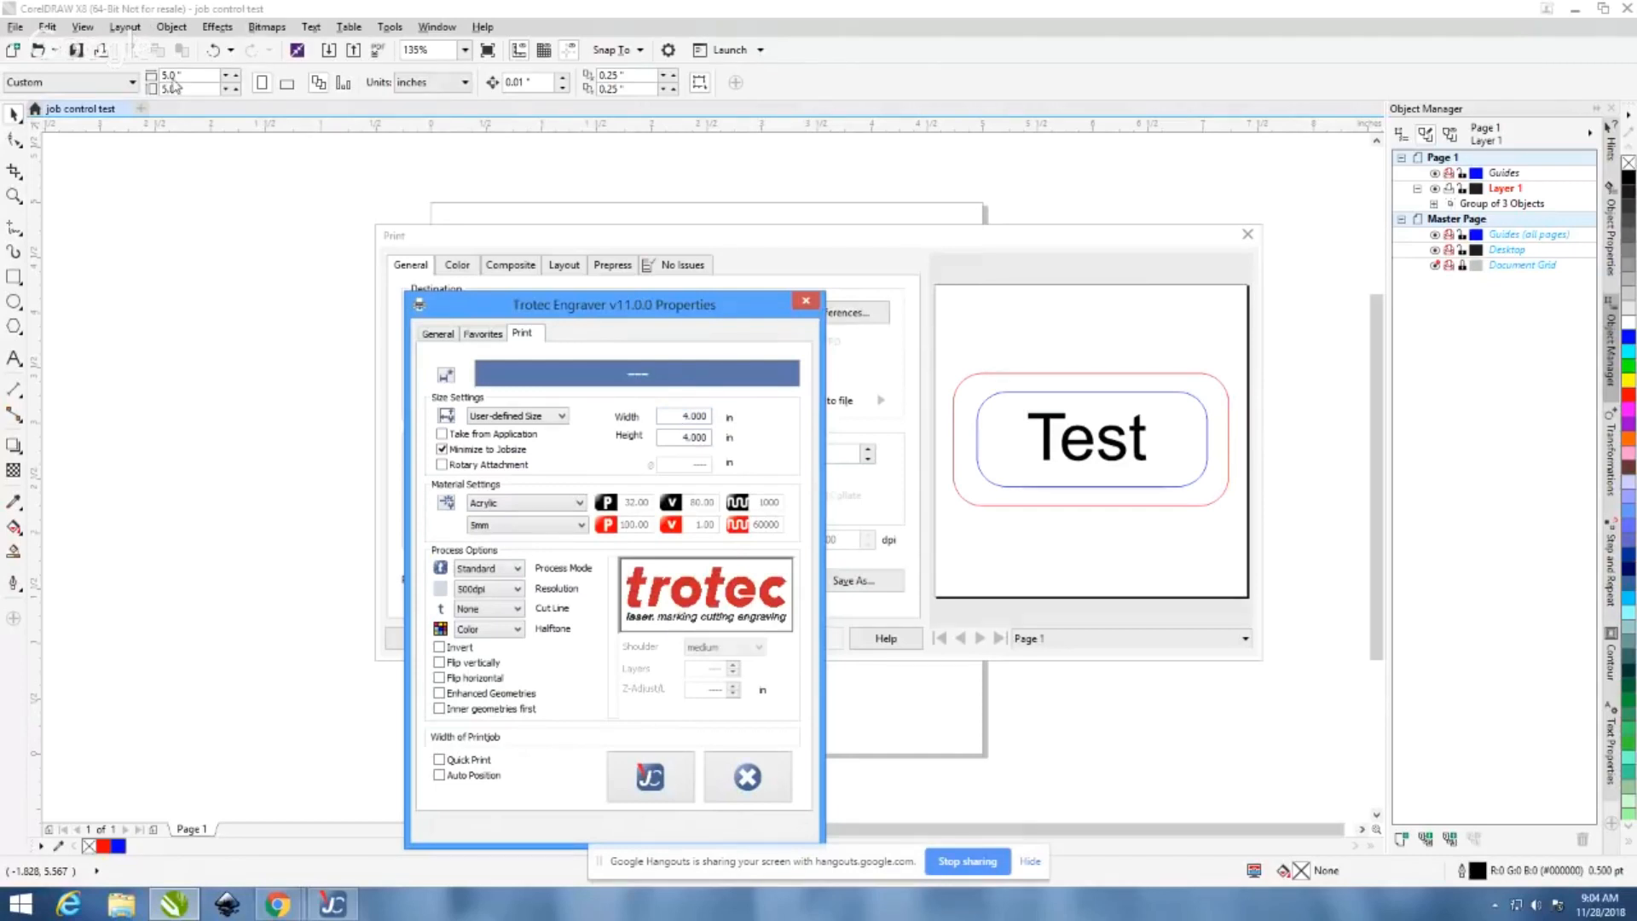
Set the user-defined job size to 5 in wide and 5 in high, apply it and reopen the engraver preferences
double_click(682, 415)
text(5)
key(Tab)
text(5)
key(Return)
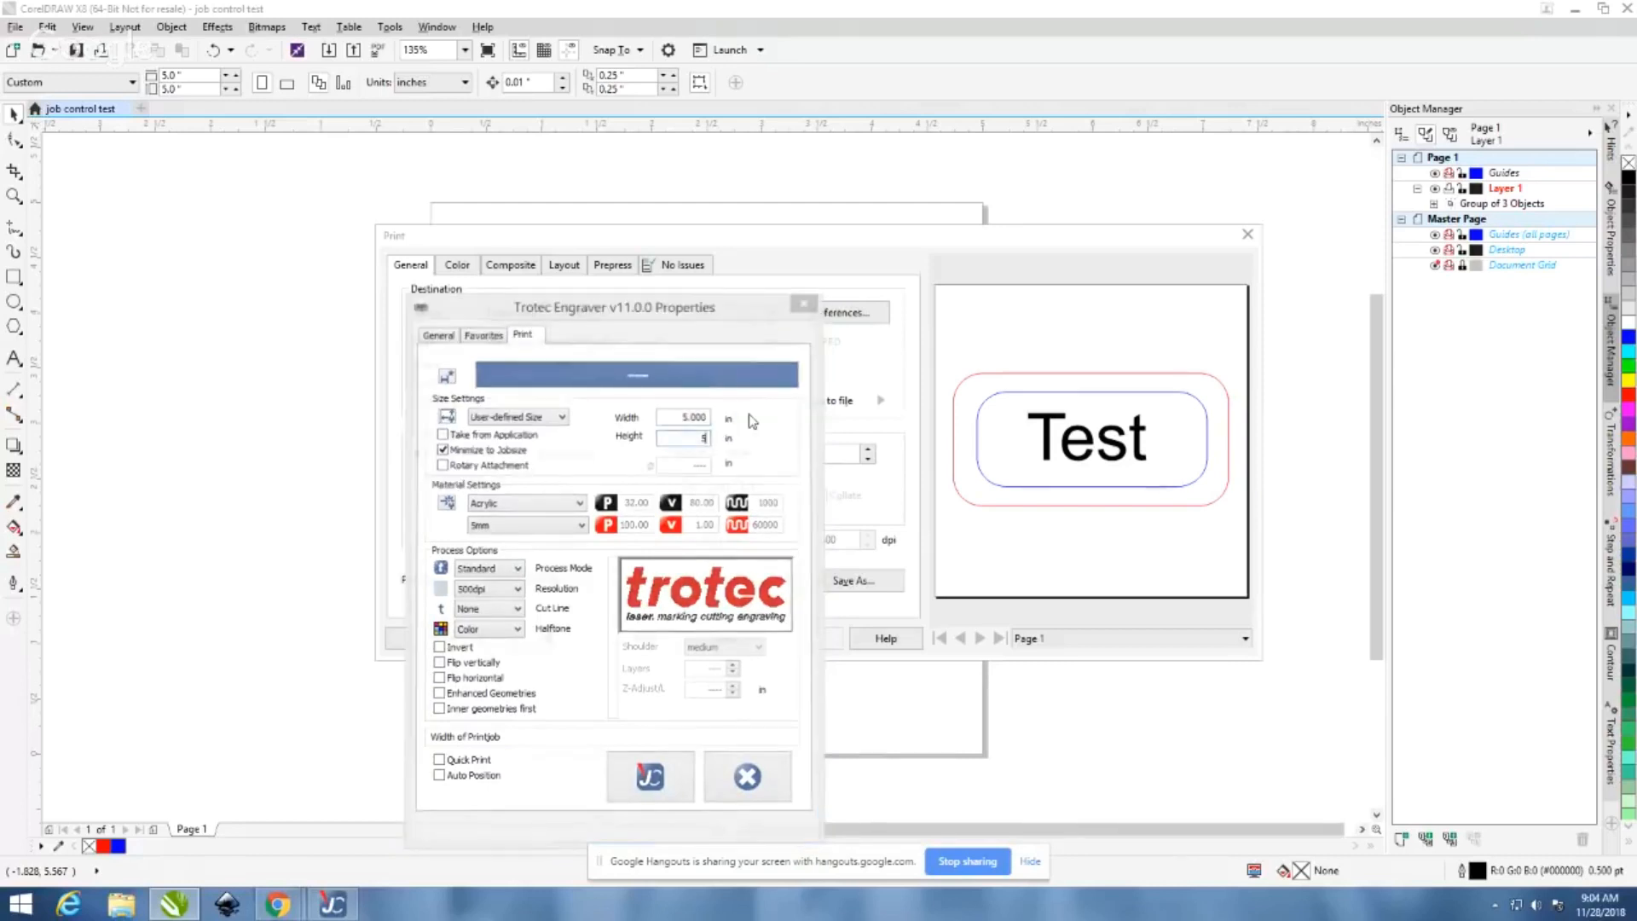
click(797, 314)
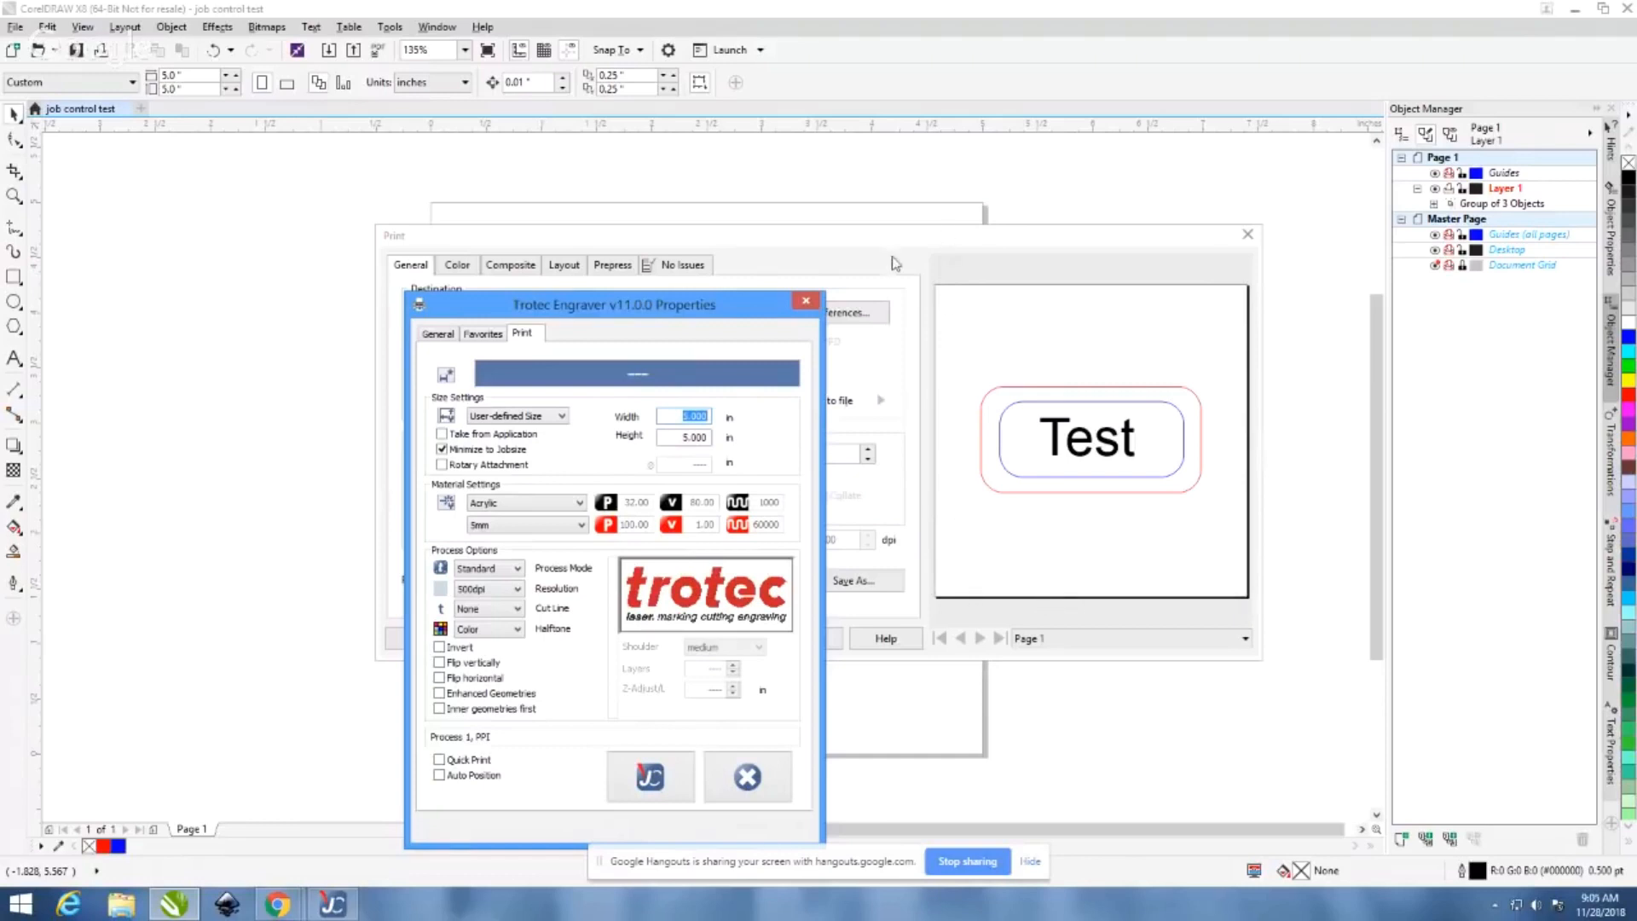
Review the available process modes and switch the process mode to Stamp
click(518, 568)
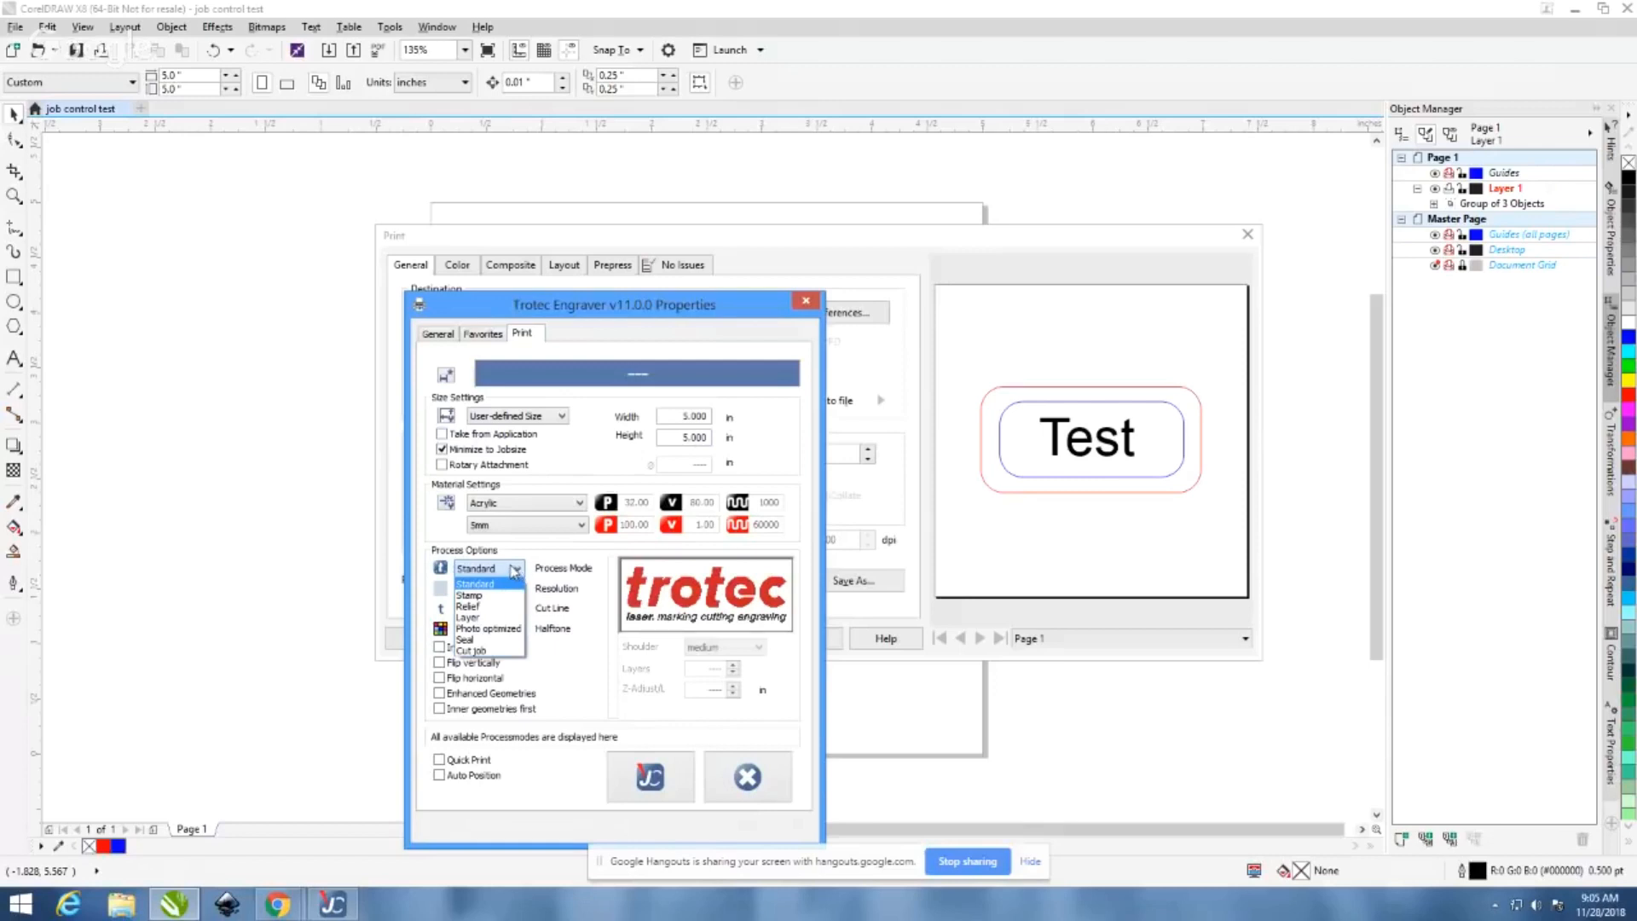
click(536, 569)
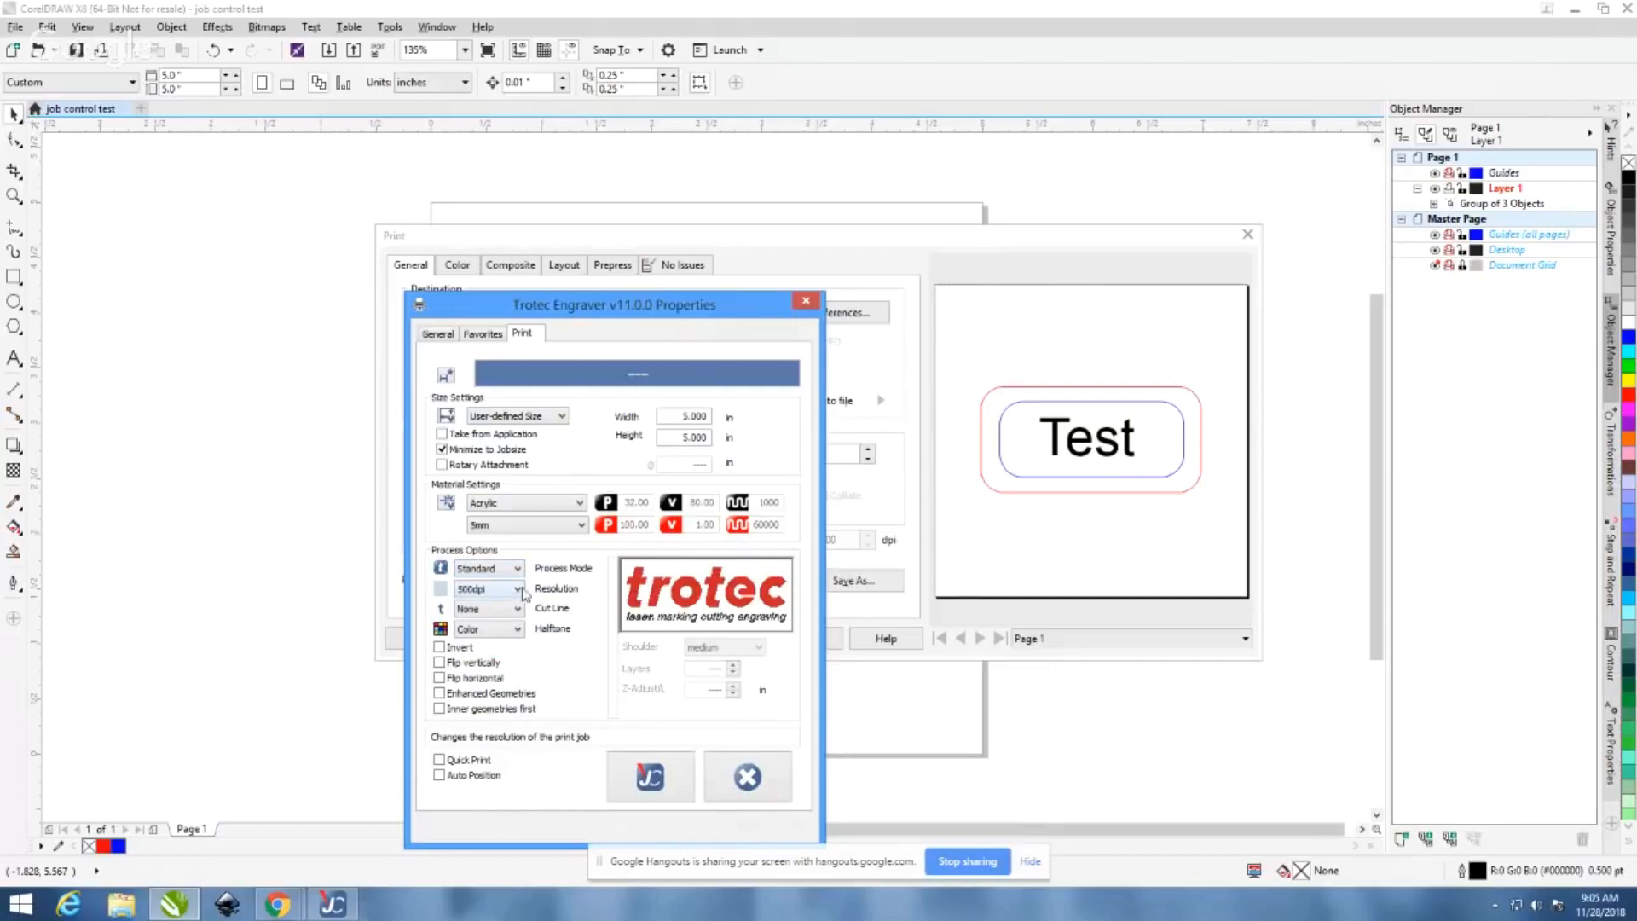
click(518, 569)
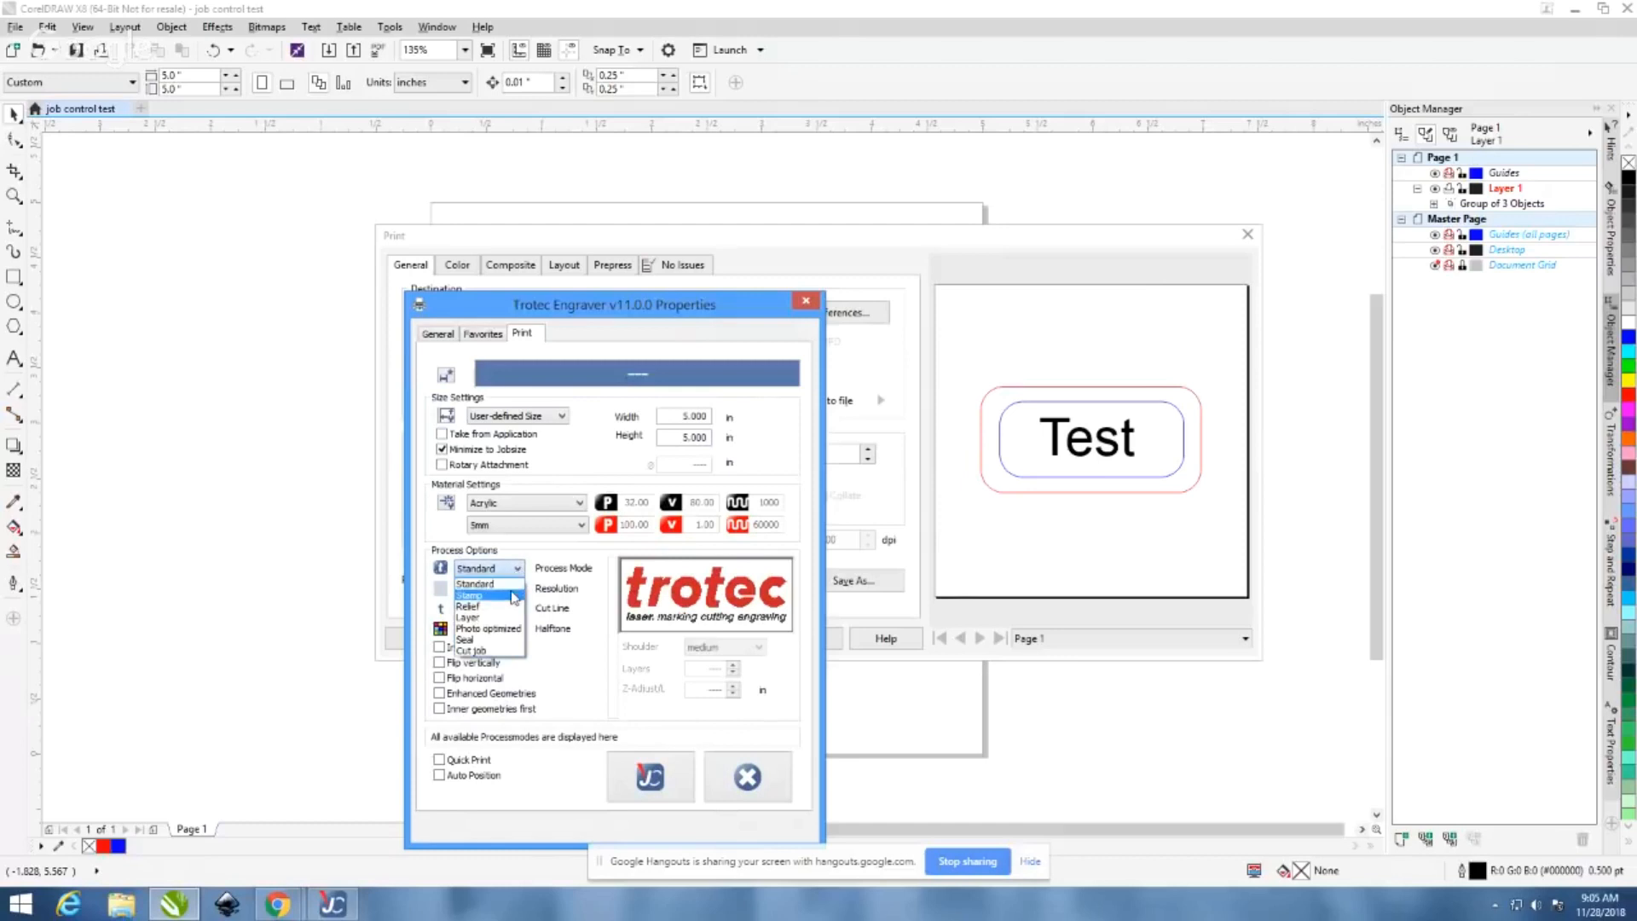
click(514, 595)
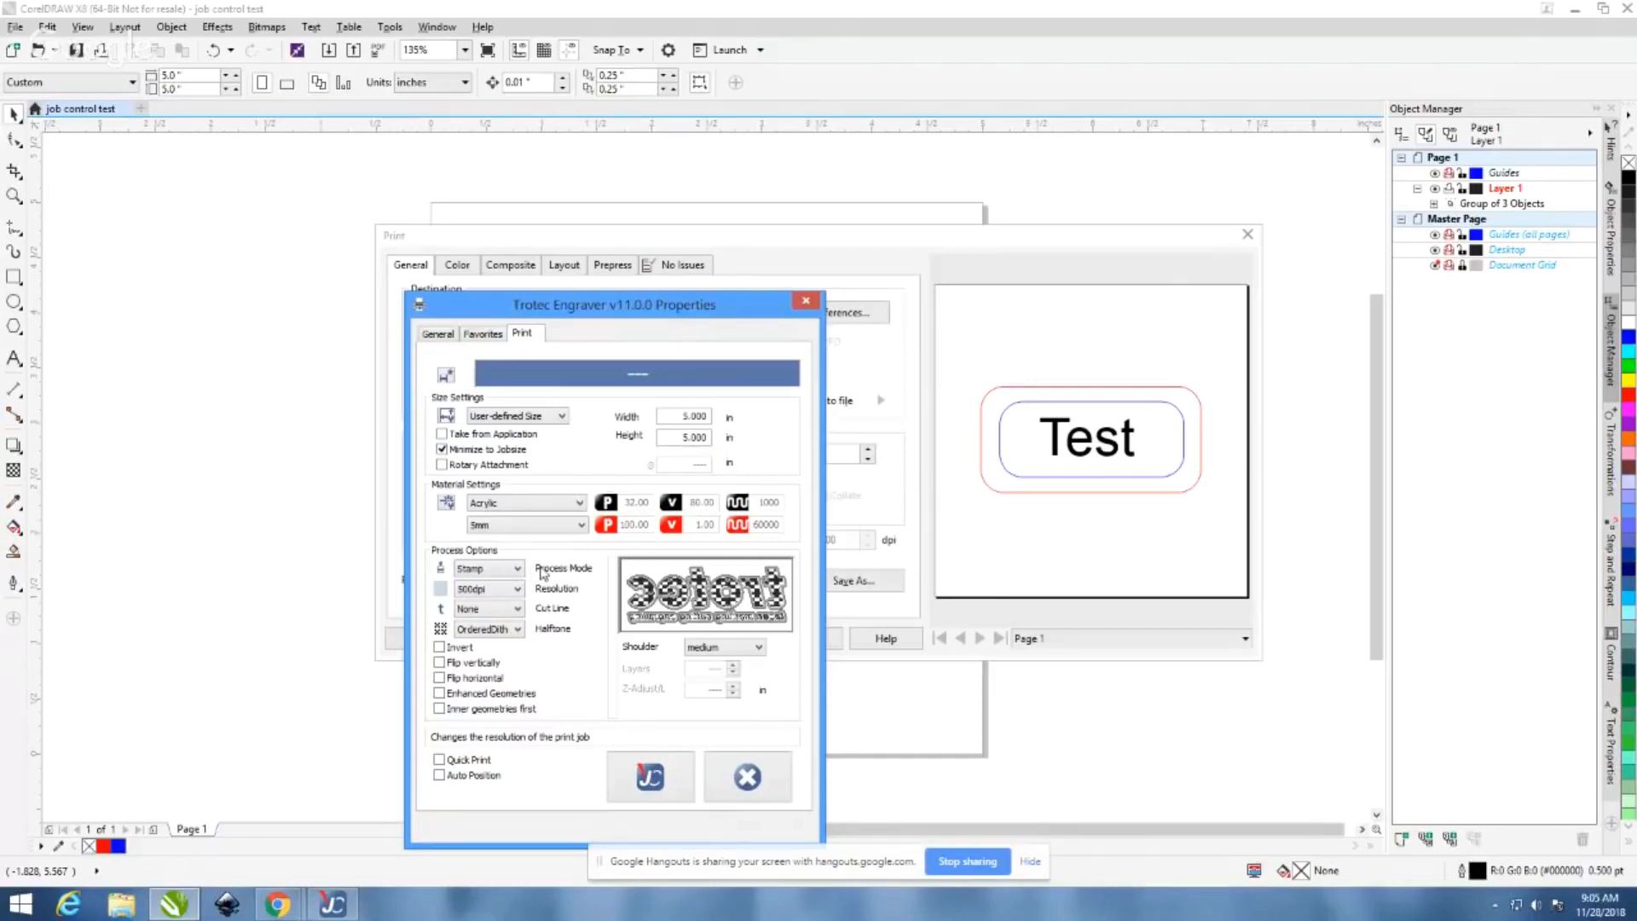
click(515, 570)
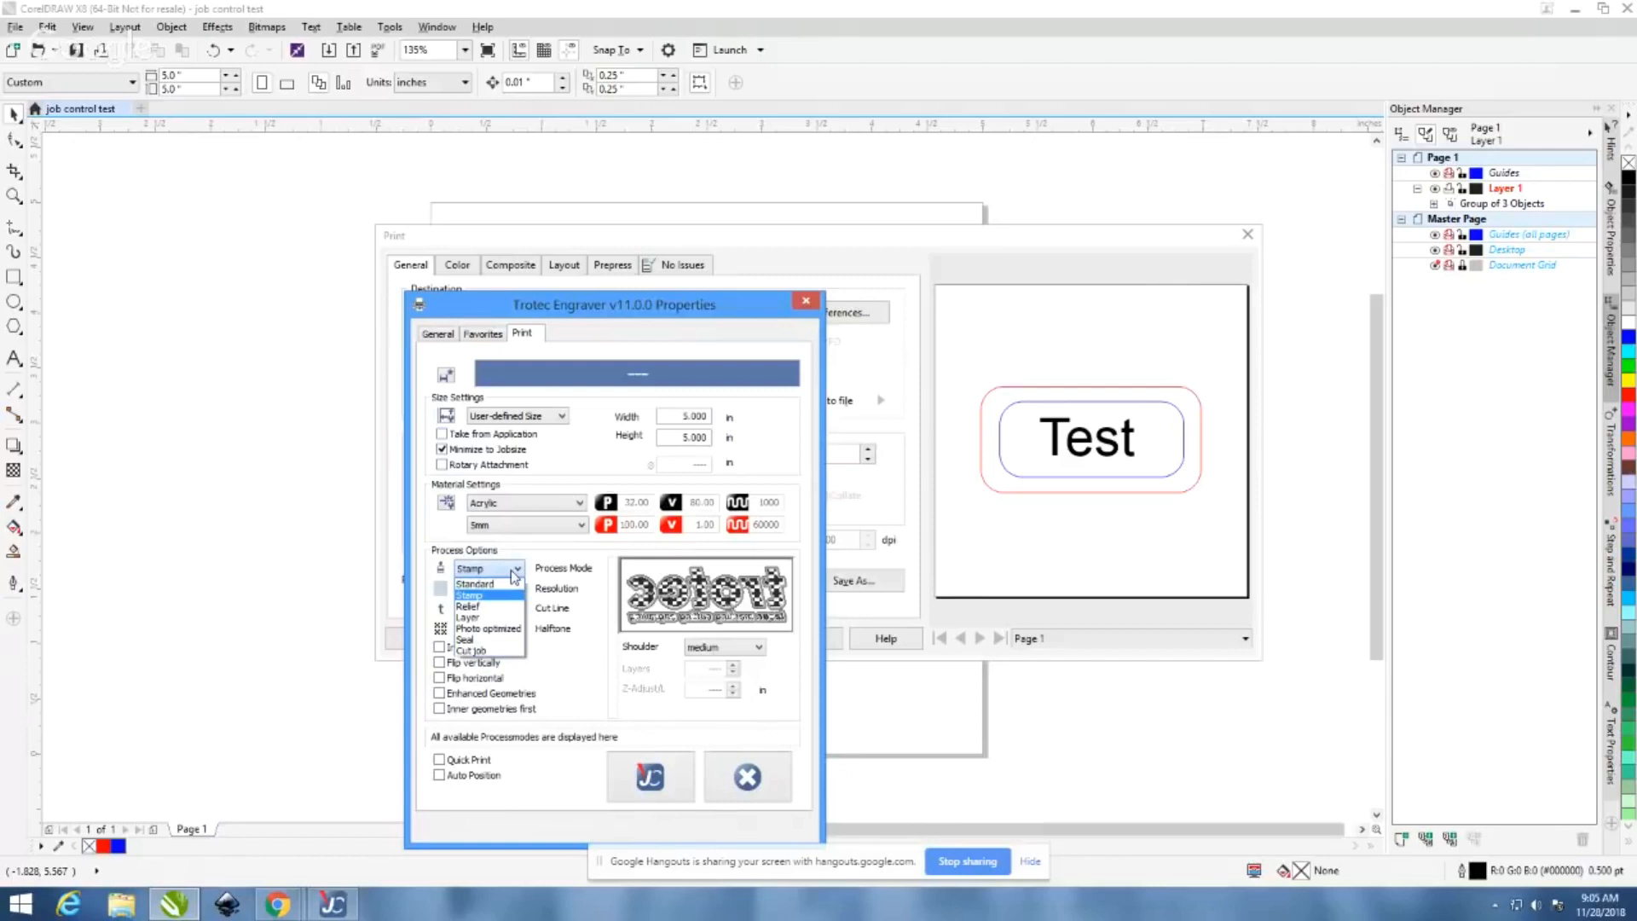
click(586, 578)
click(513, 569)
click(505, 597)
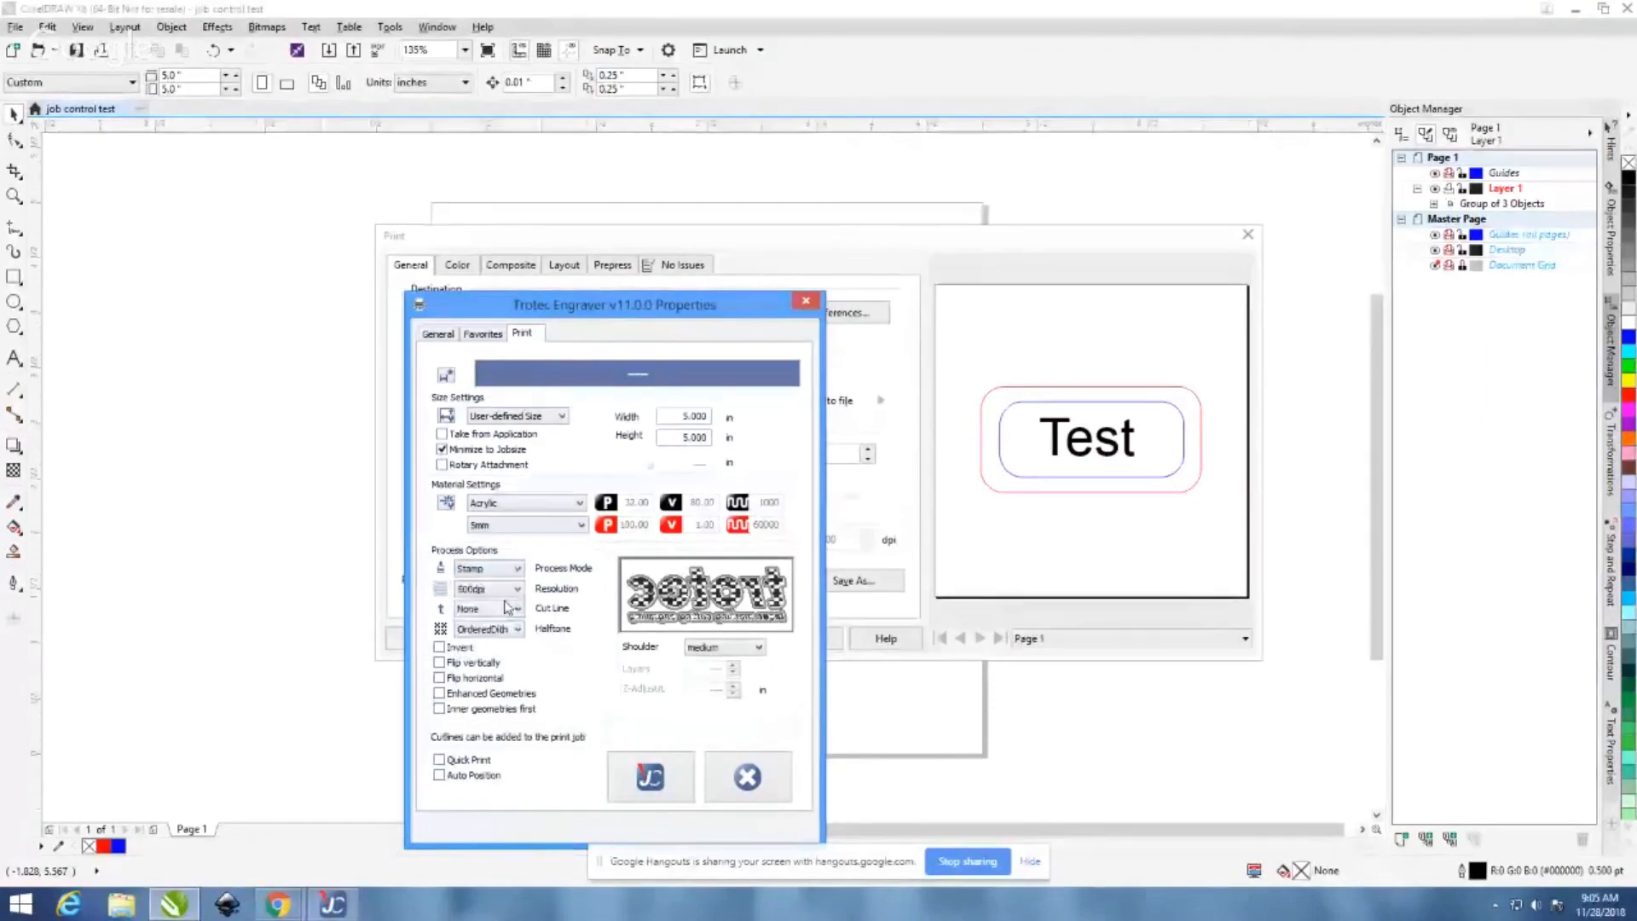
Change the process mode to Relief, followed by Layer, to compare their options
click(517, 569)
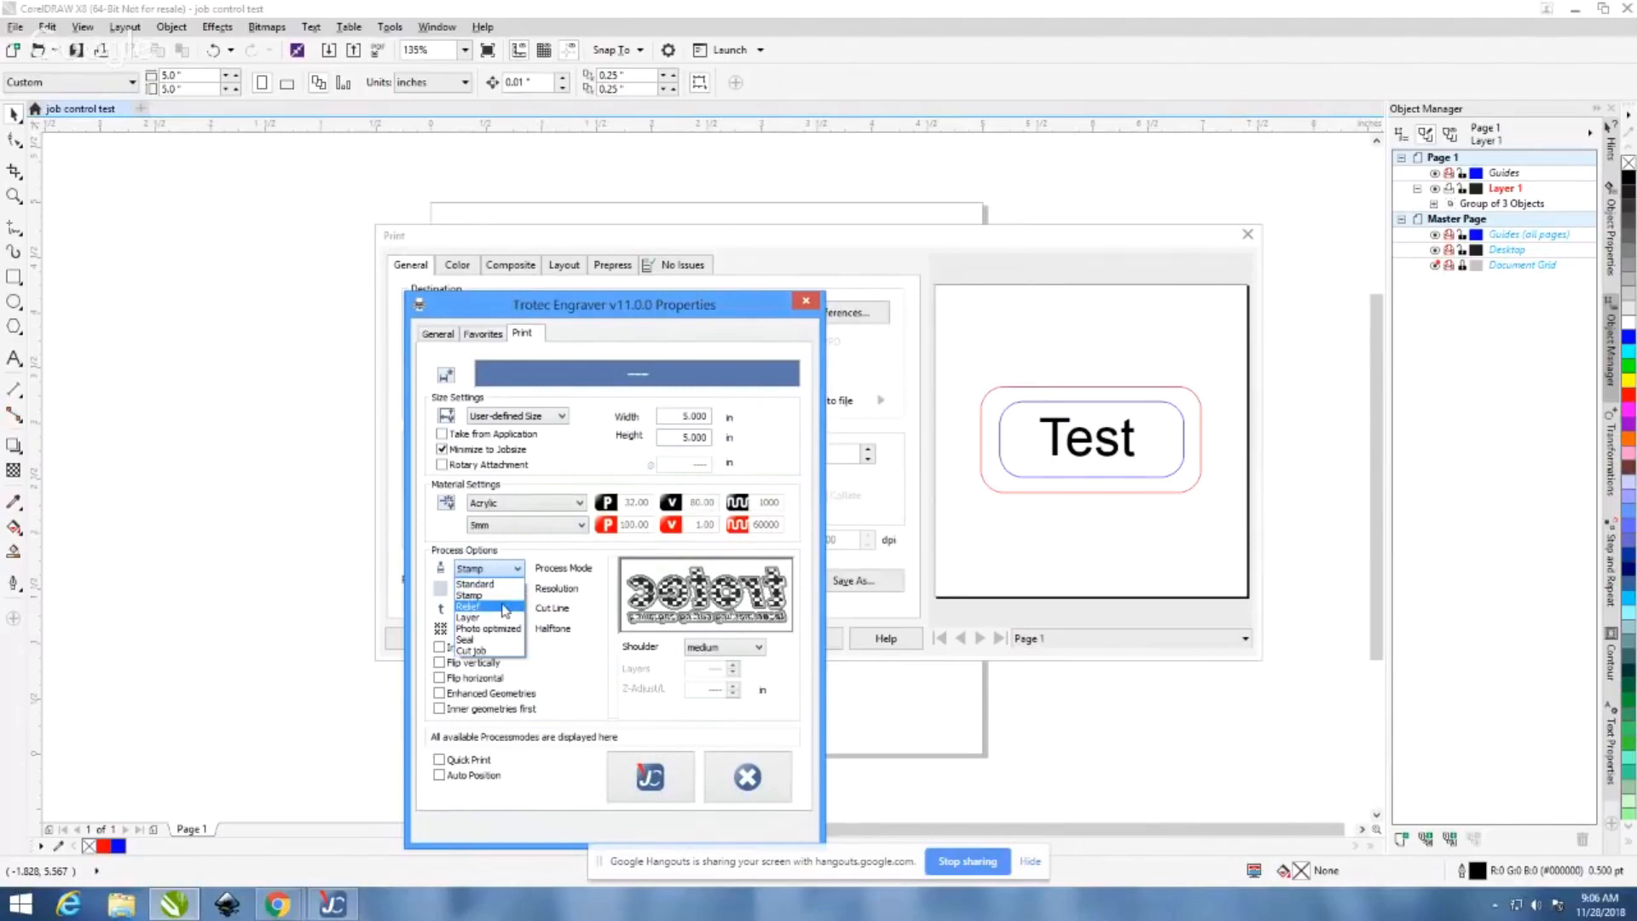
click(493, 606)
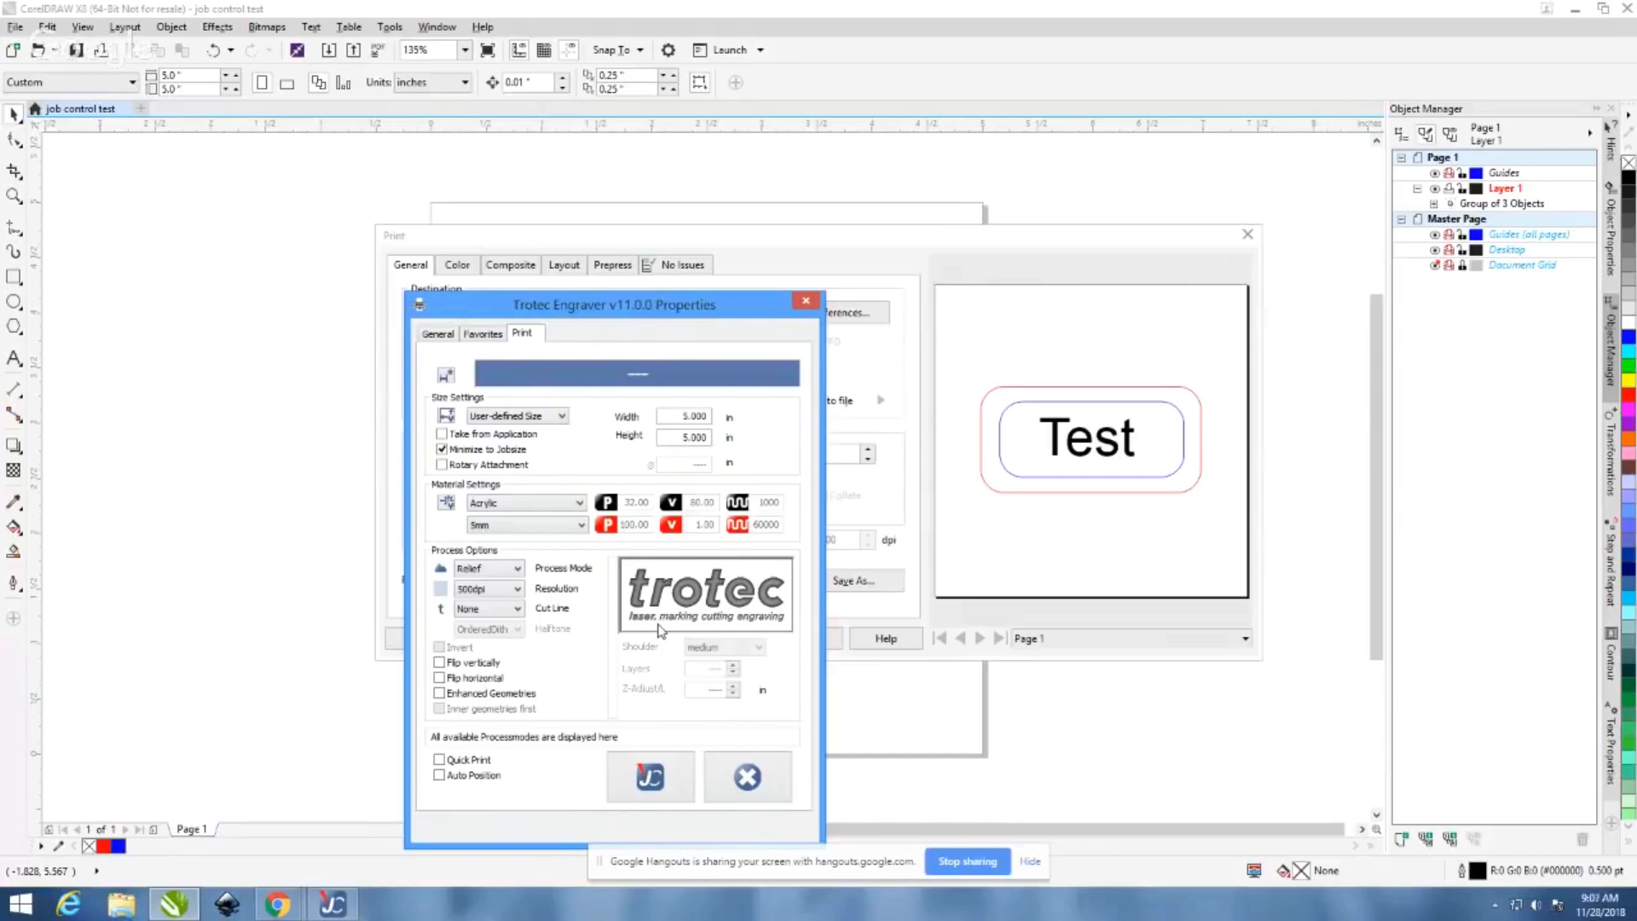
click(517, 571)
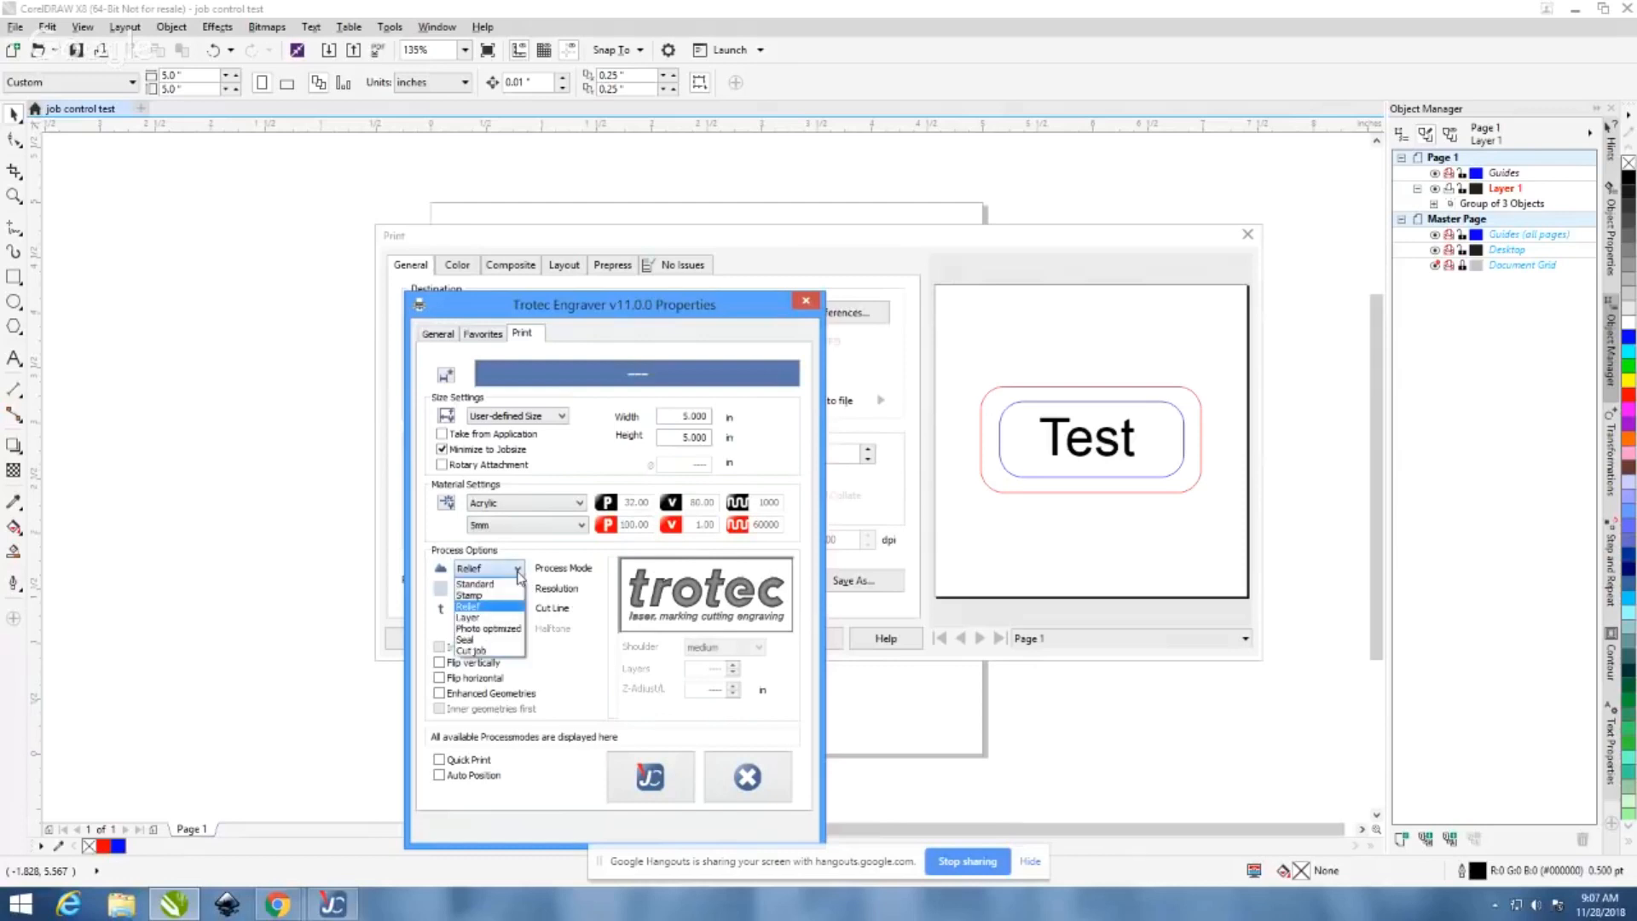
click(515, 617)
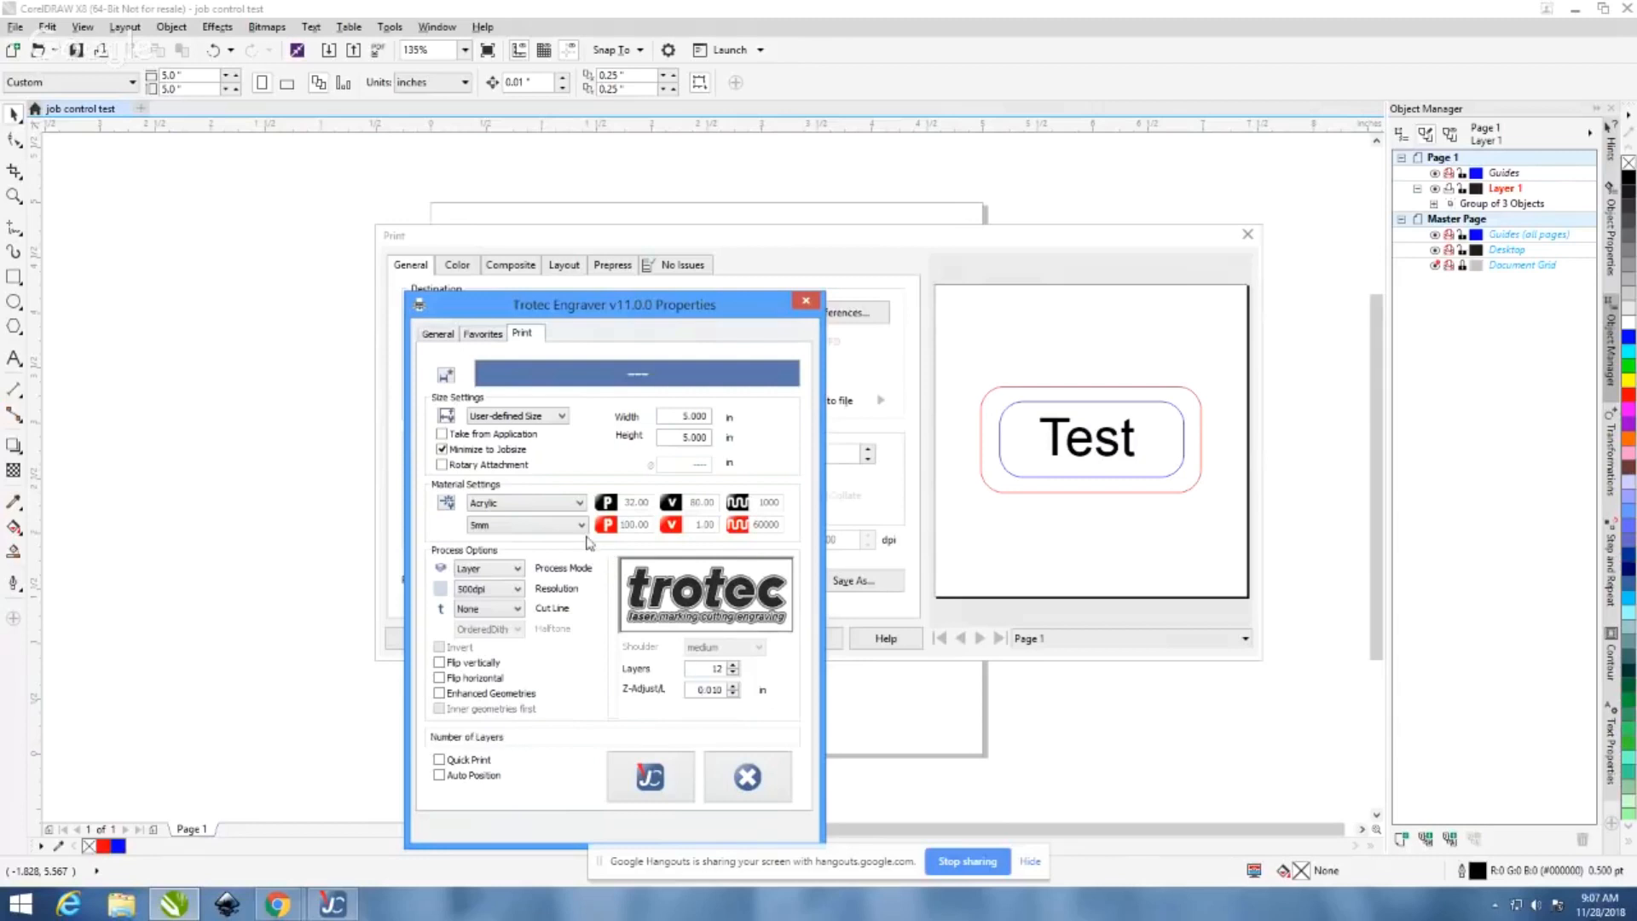
Try the Photo optimized process mode, followed by the Seal mode
click(514, 575)
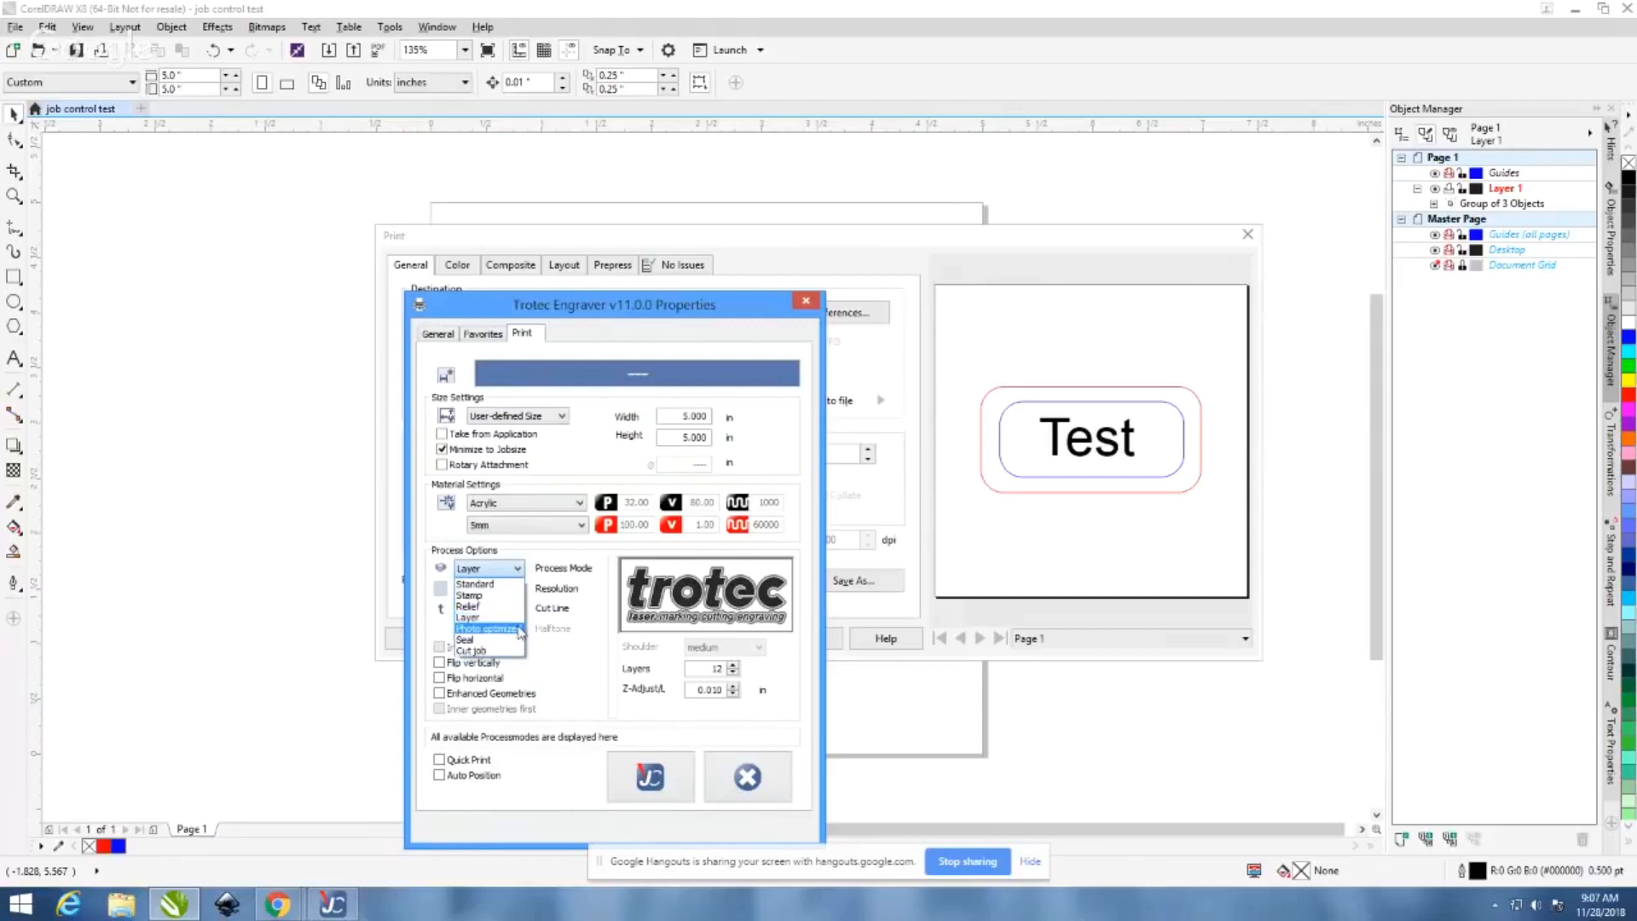
click(519, 631)
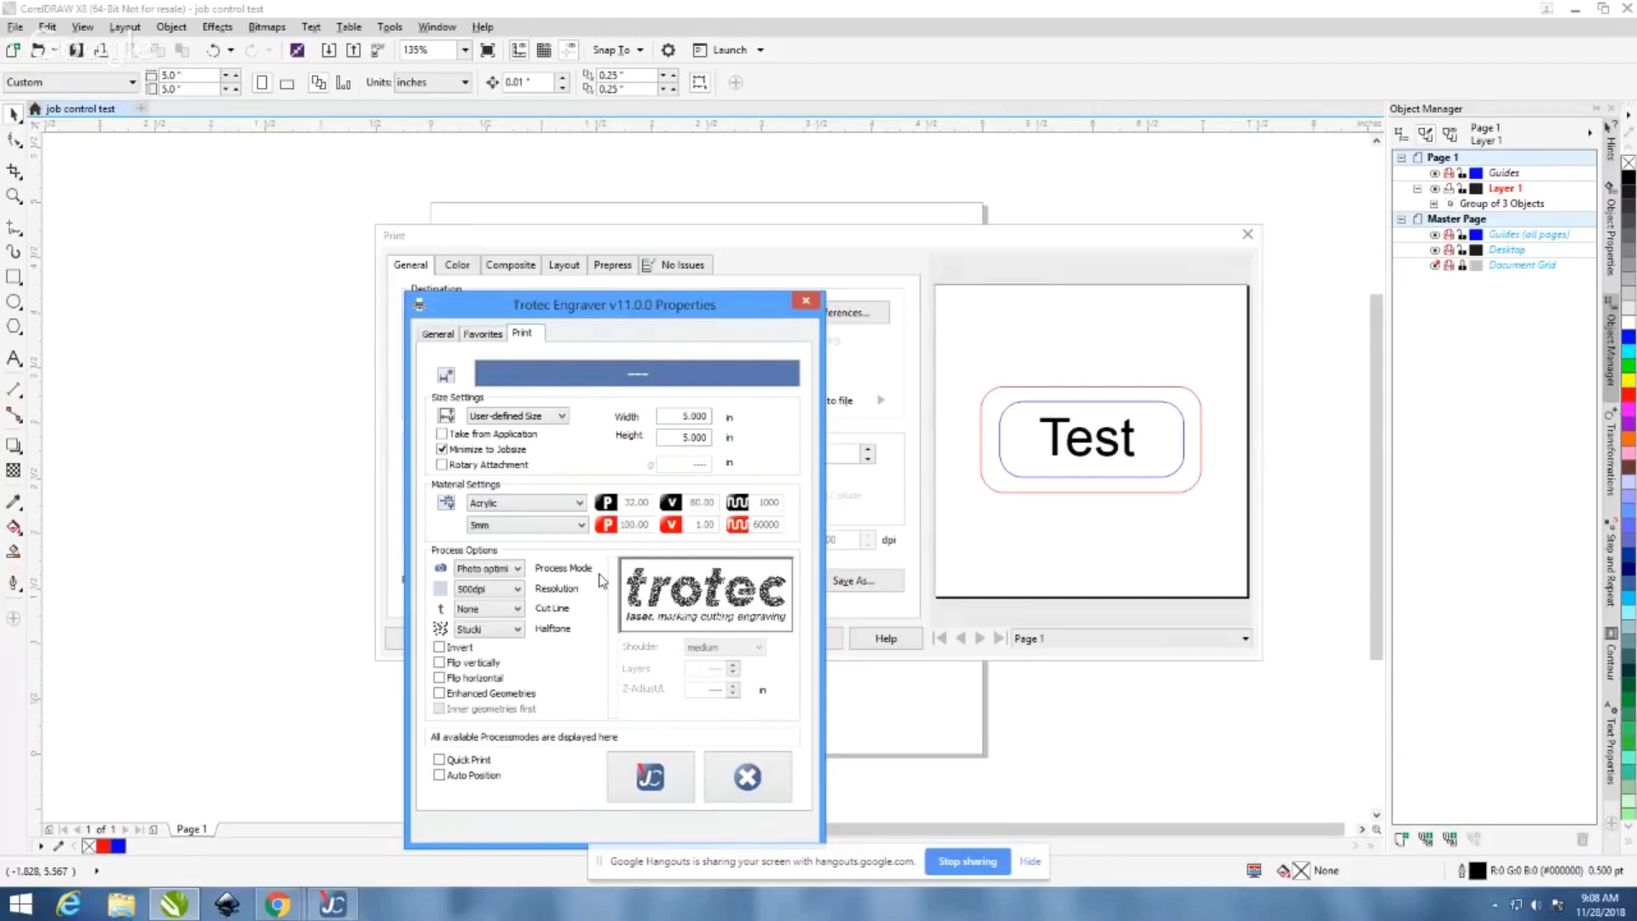
key(Down)
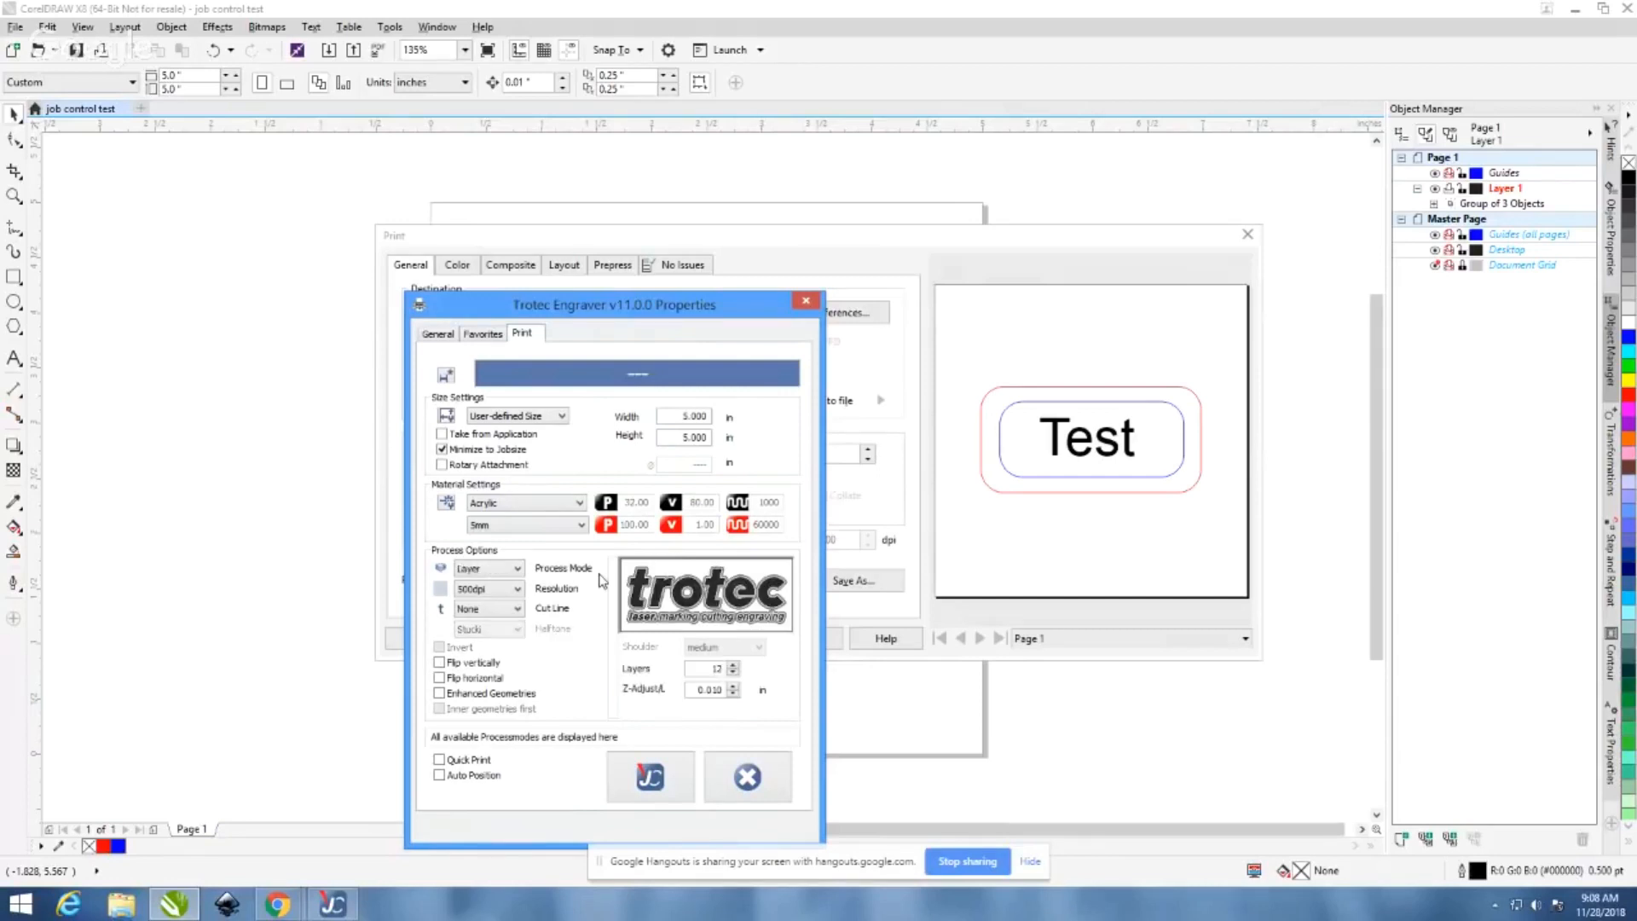
scroll(517, 570, up, 1)
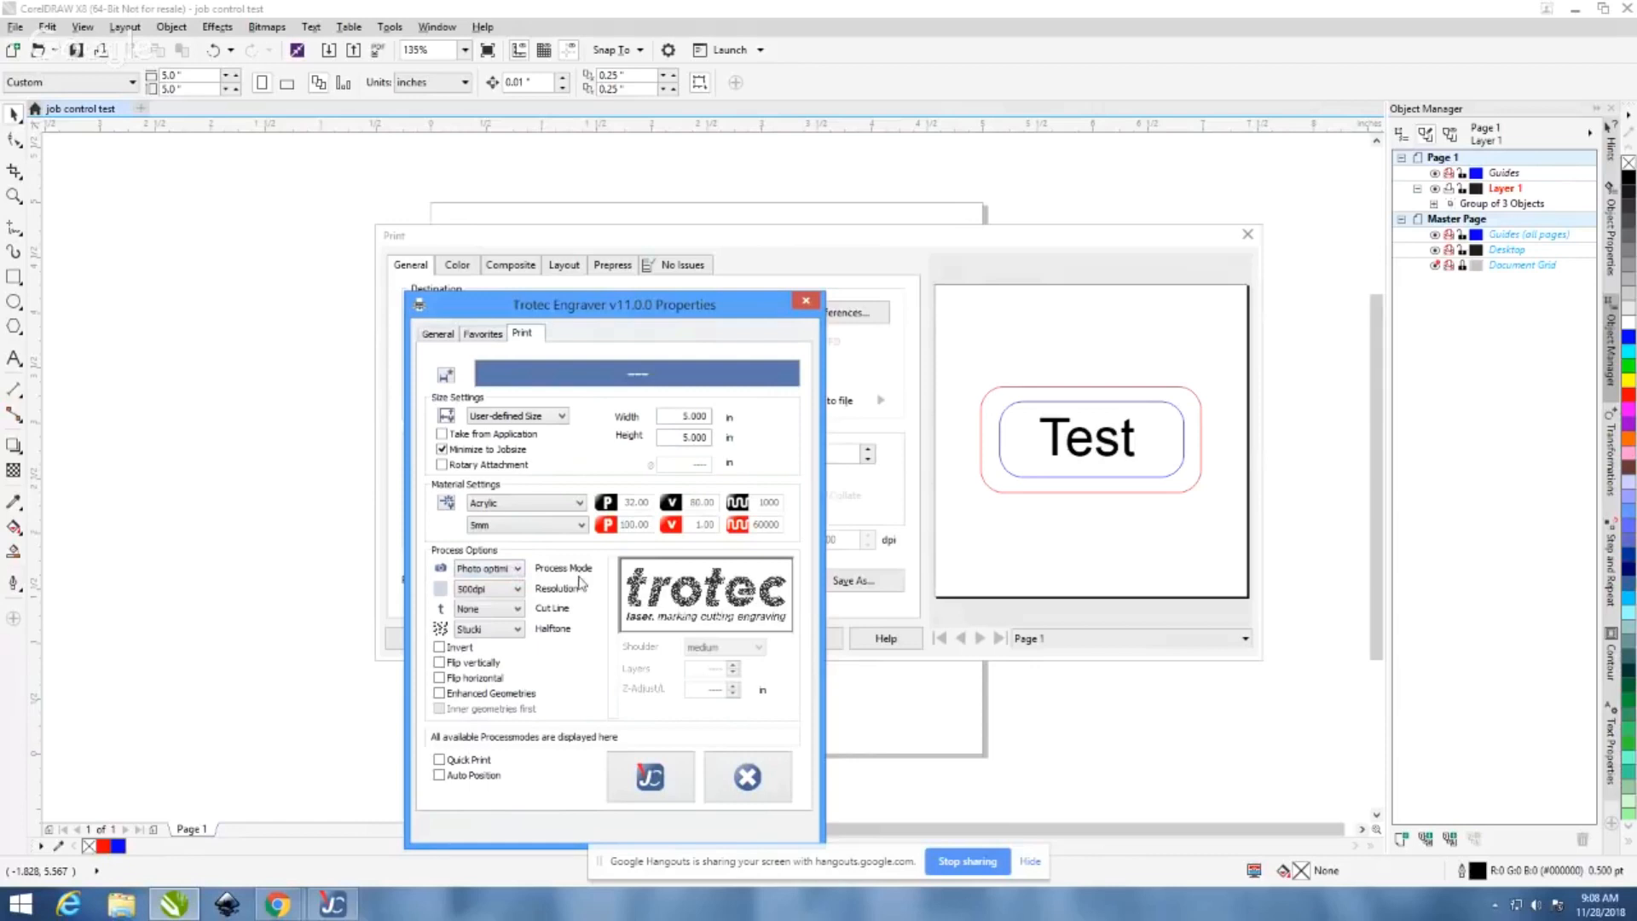
click(515, 569)
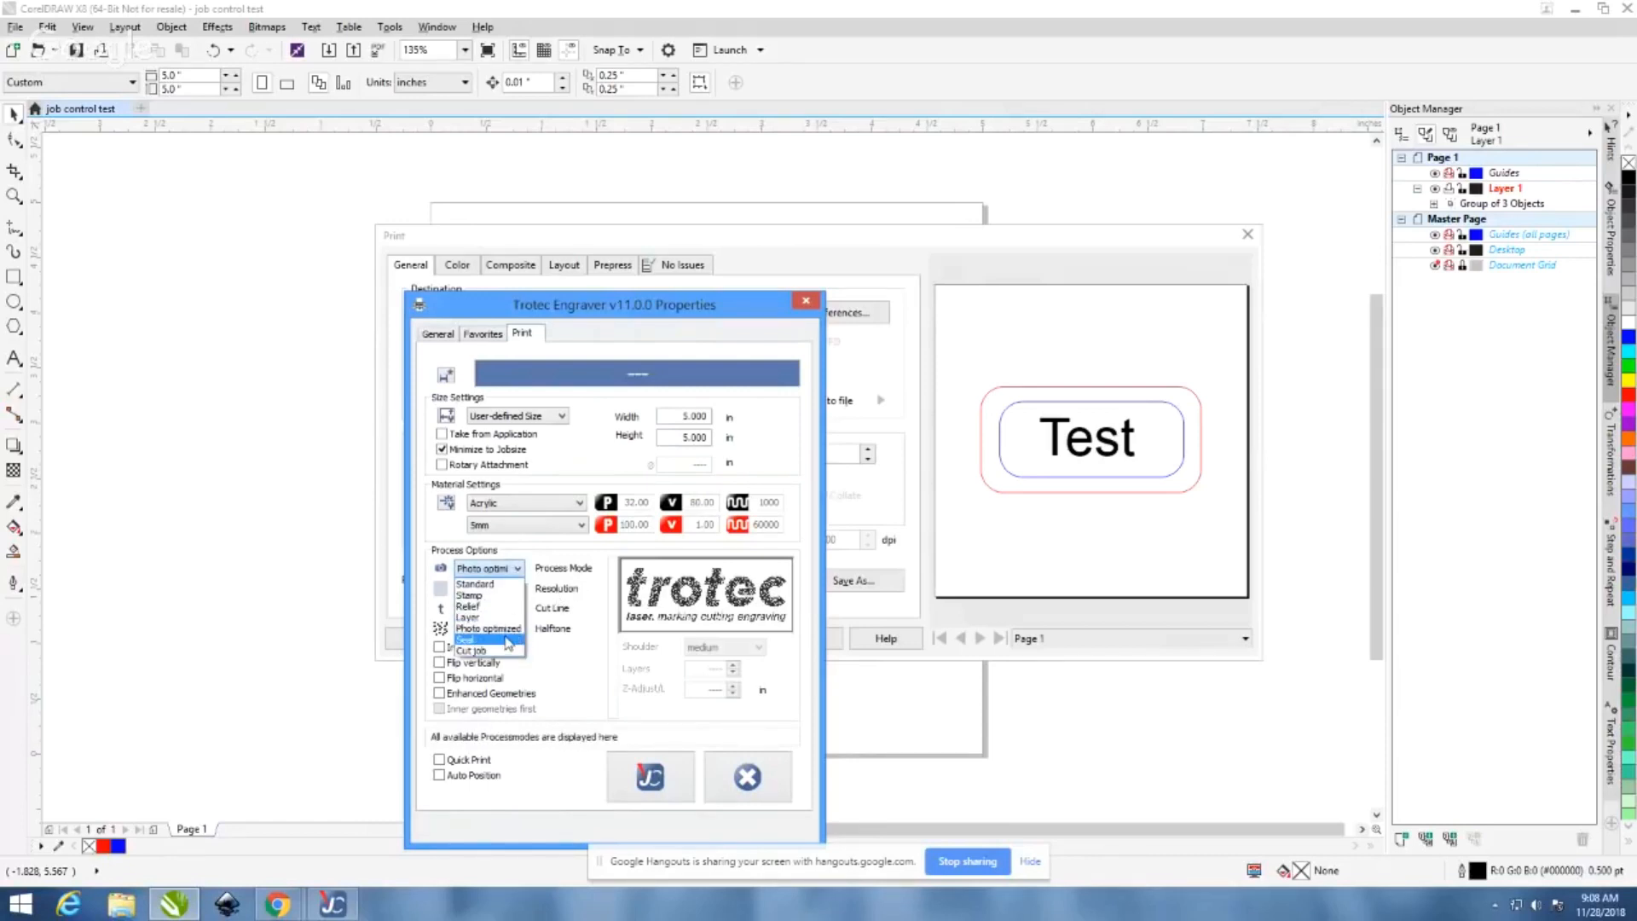
click(508, 641)
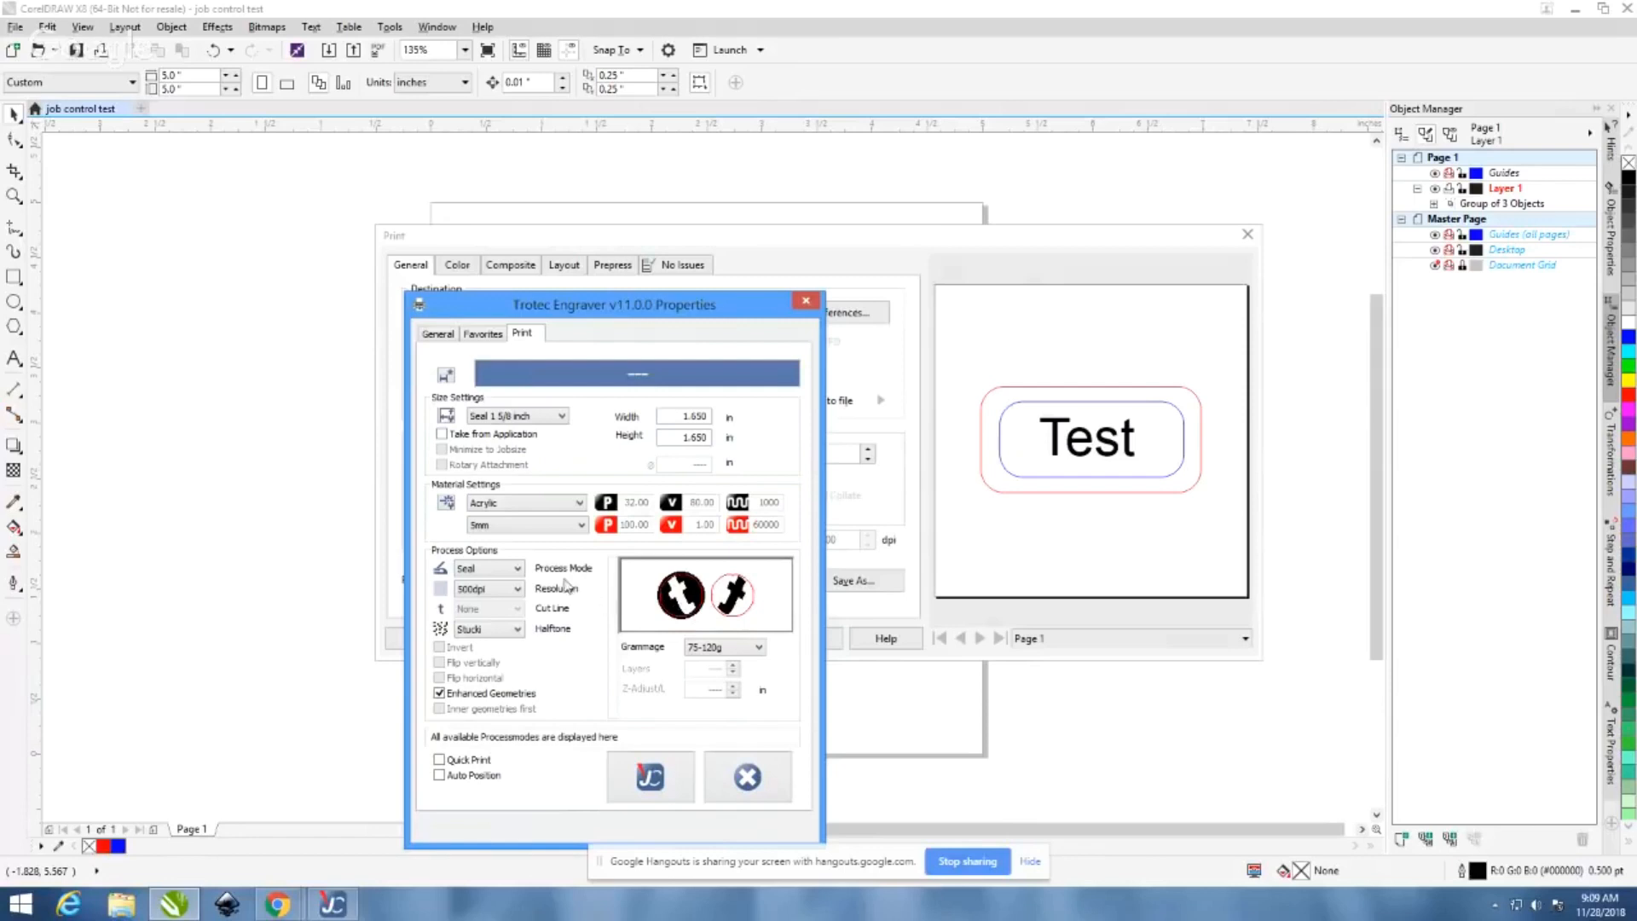
Switch the process mode to Cut job, then set it back to Standard
click(519, 569)
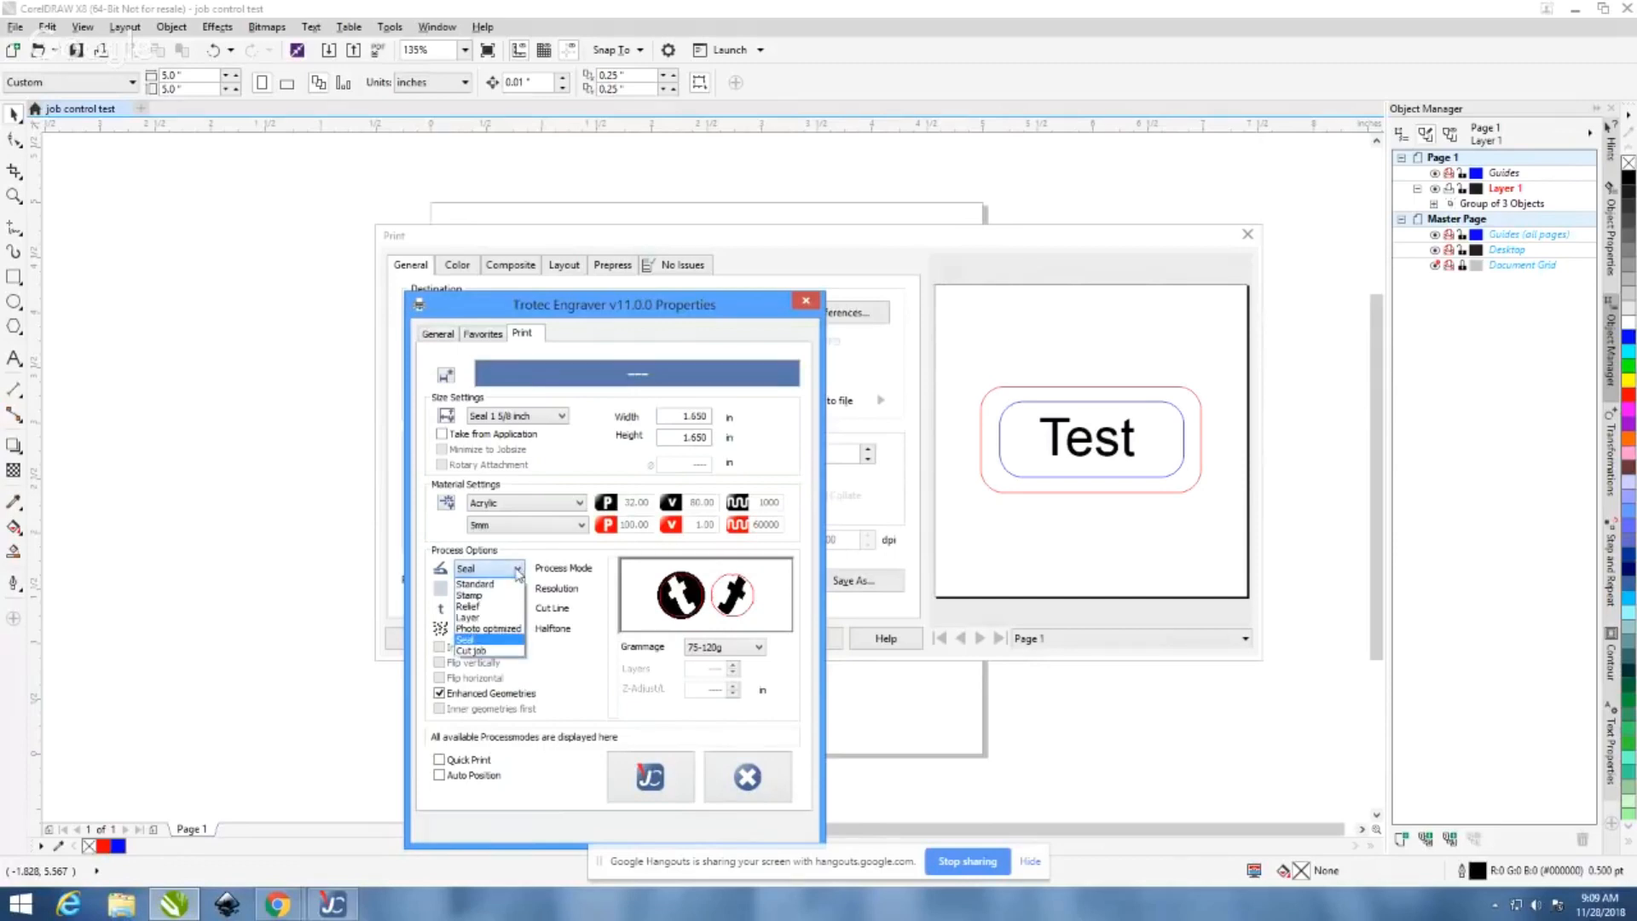
click(512, 652)
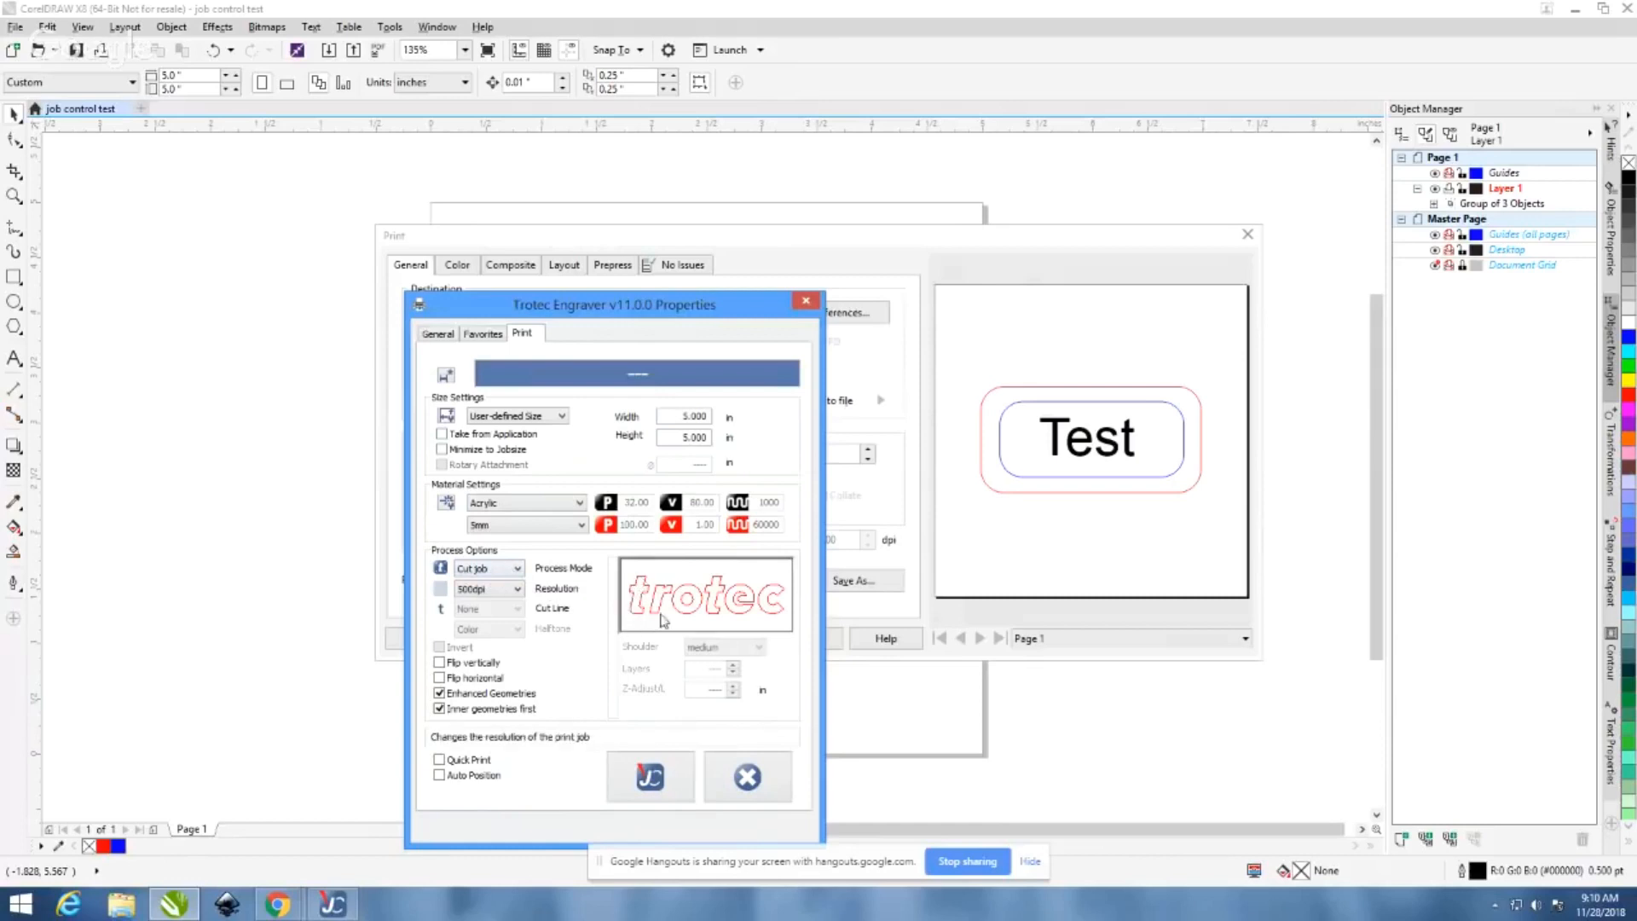
click(515, 569)
click(512, 588)
Review the available resolution options for the print job without changing the selection
click(518, 589)
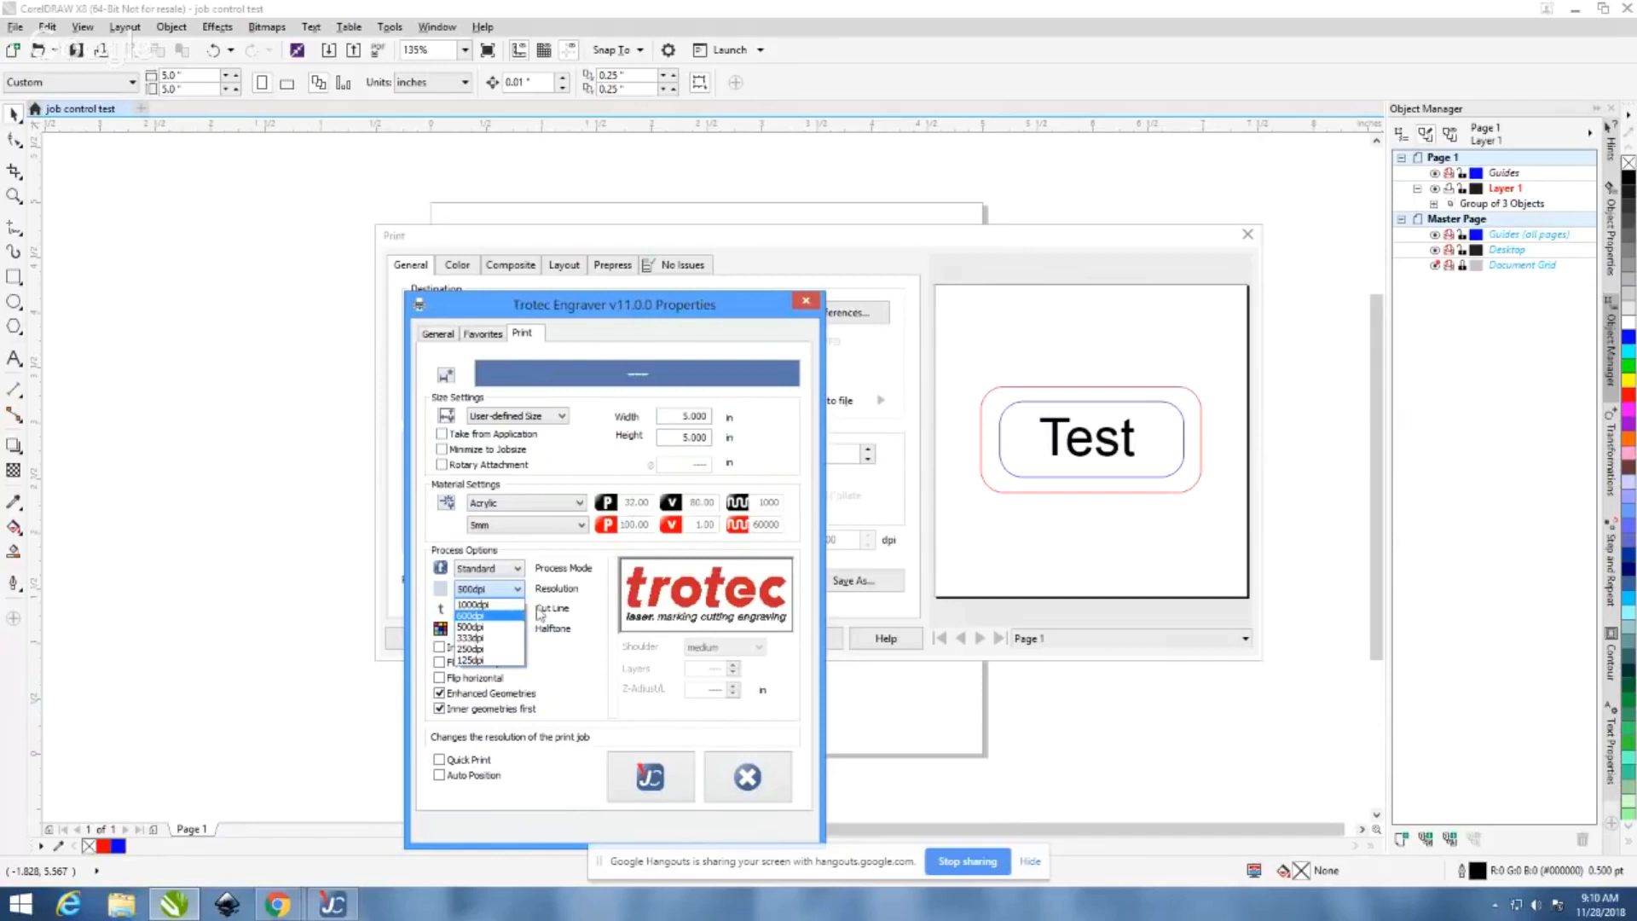
click(544, 614)
click(519, 591)
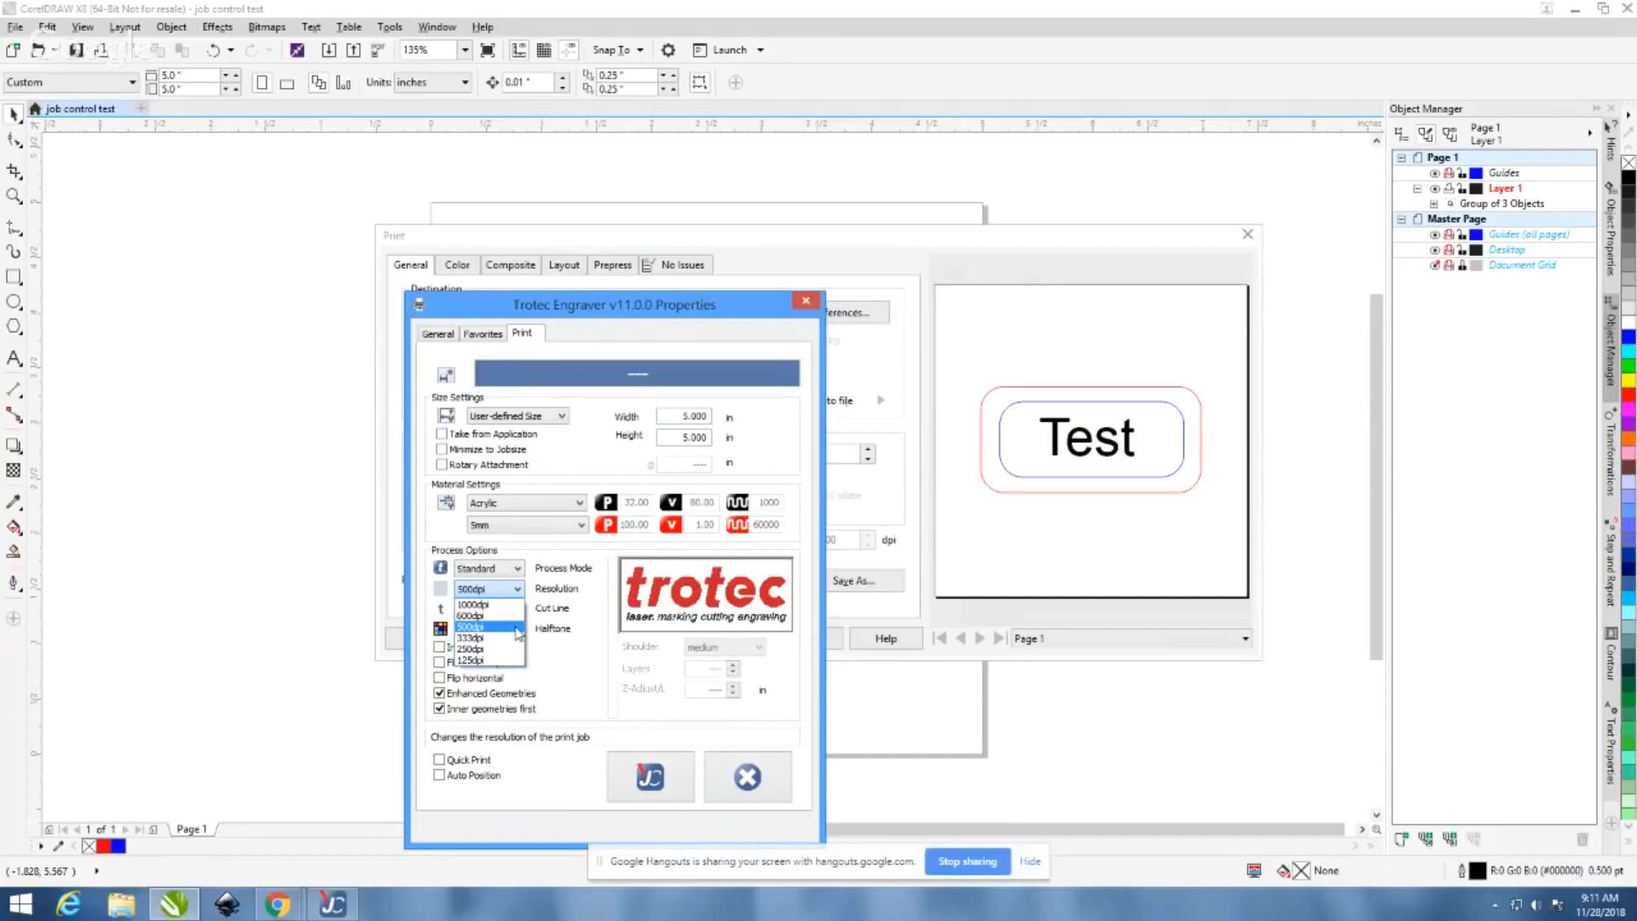
click(586, 622)
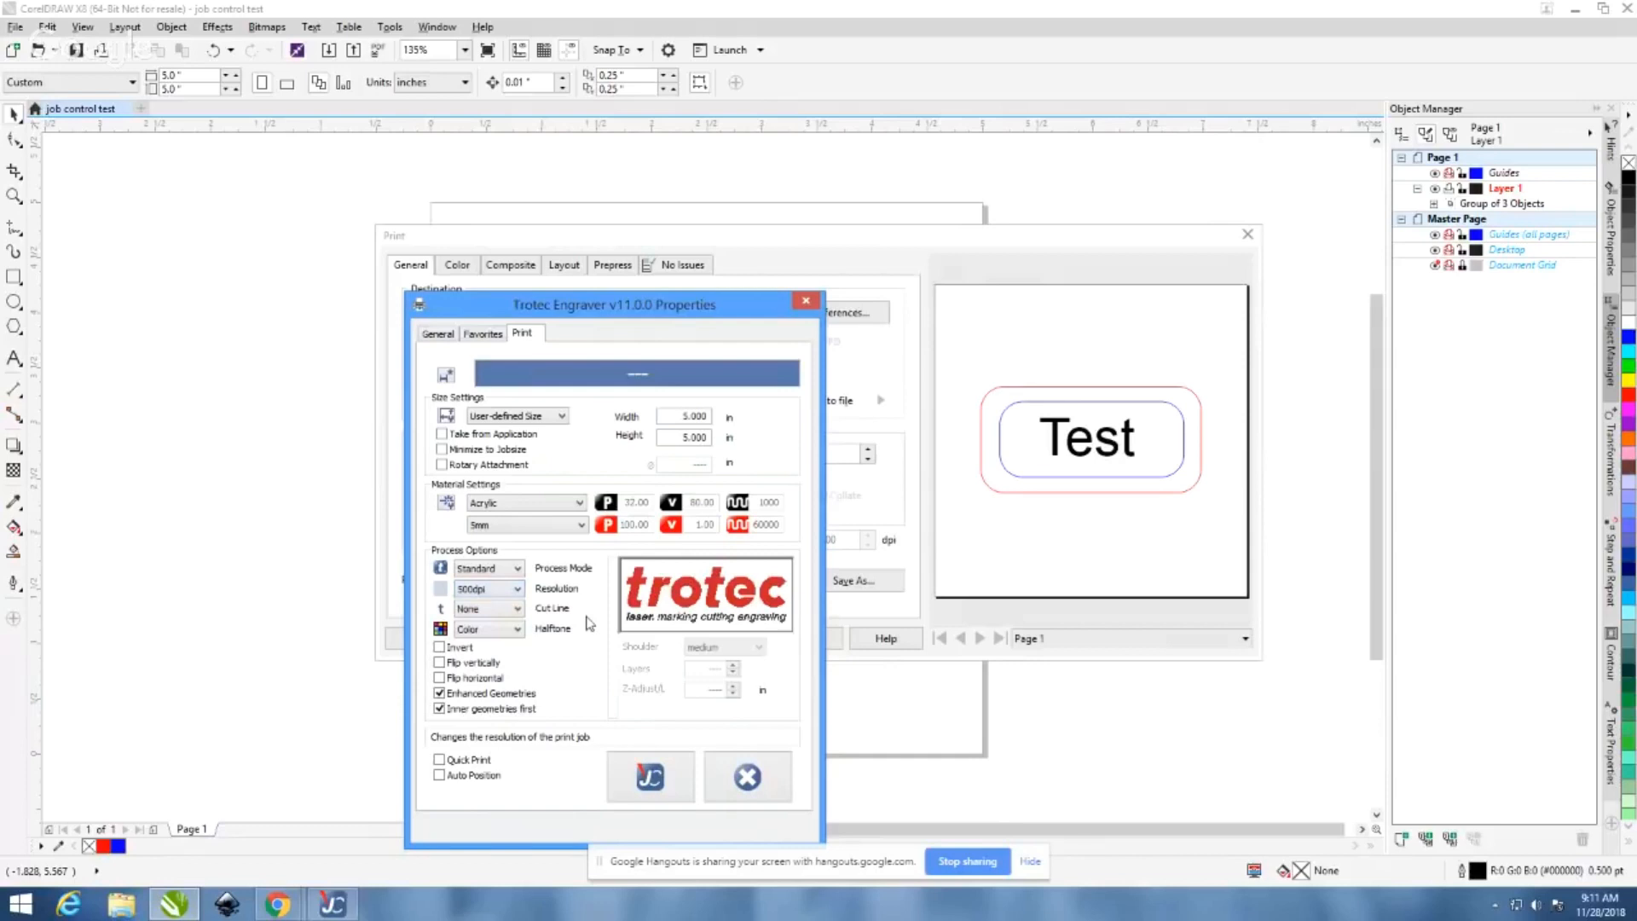
click(518, 590)
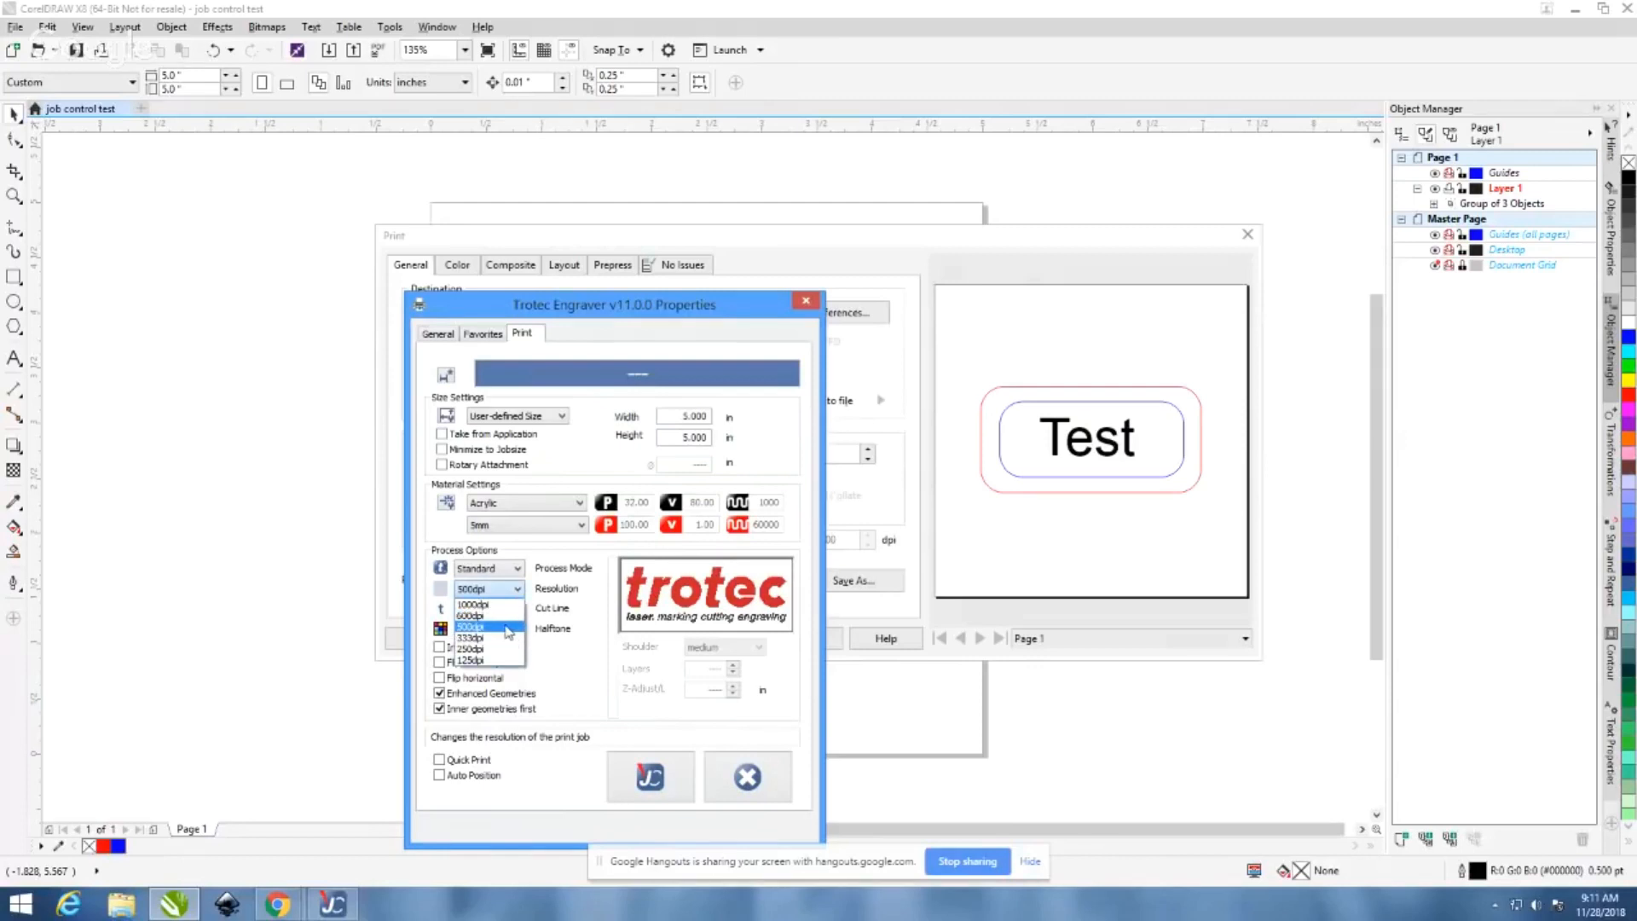
click(574, 611)
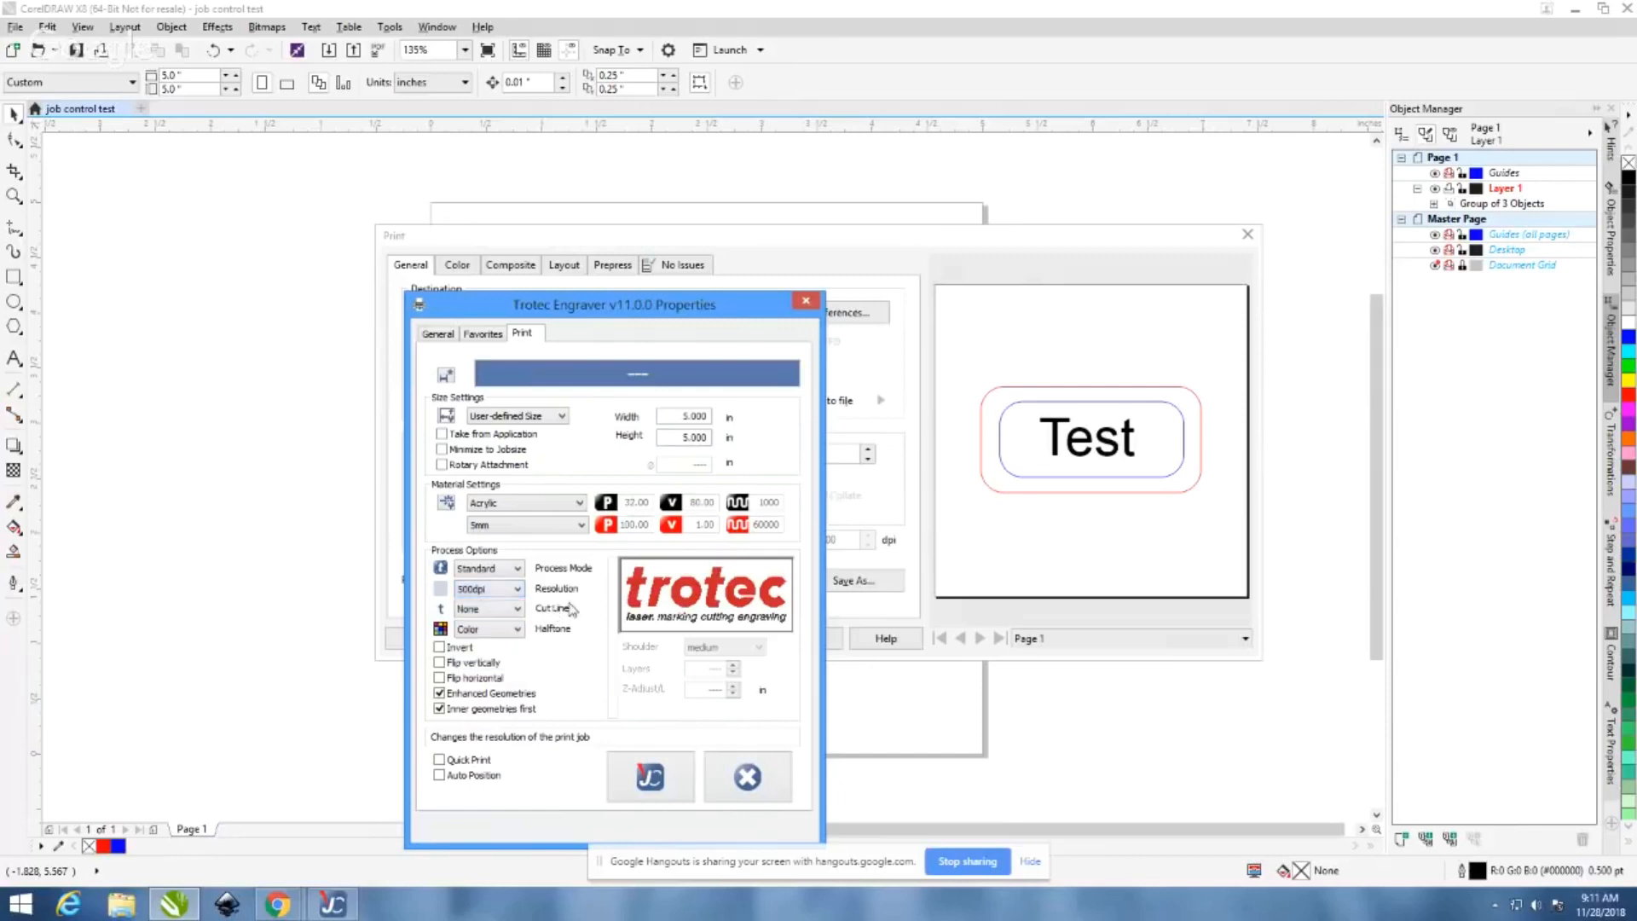
Try the Rectangular cut line option for the print job, followed by the Circular option
click(517, 609)
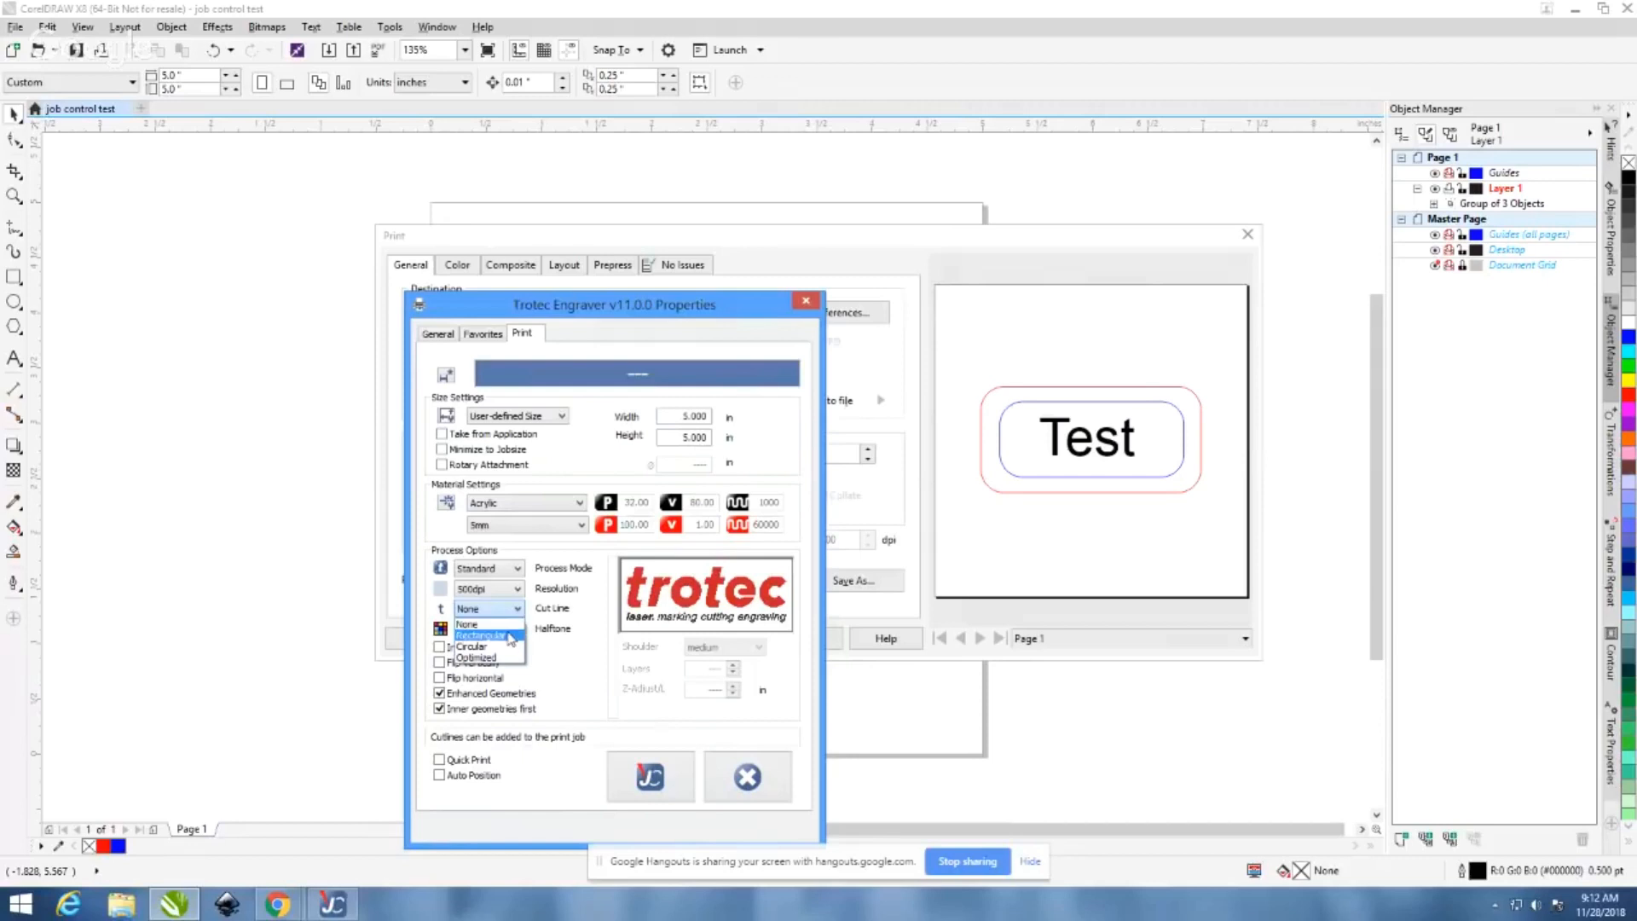
click(510, 638)
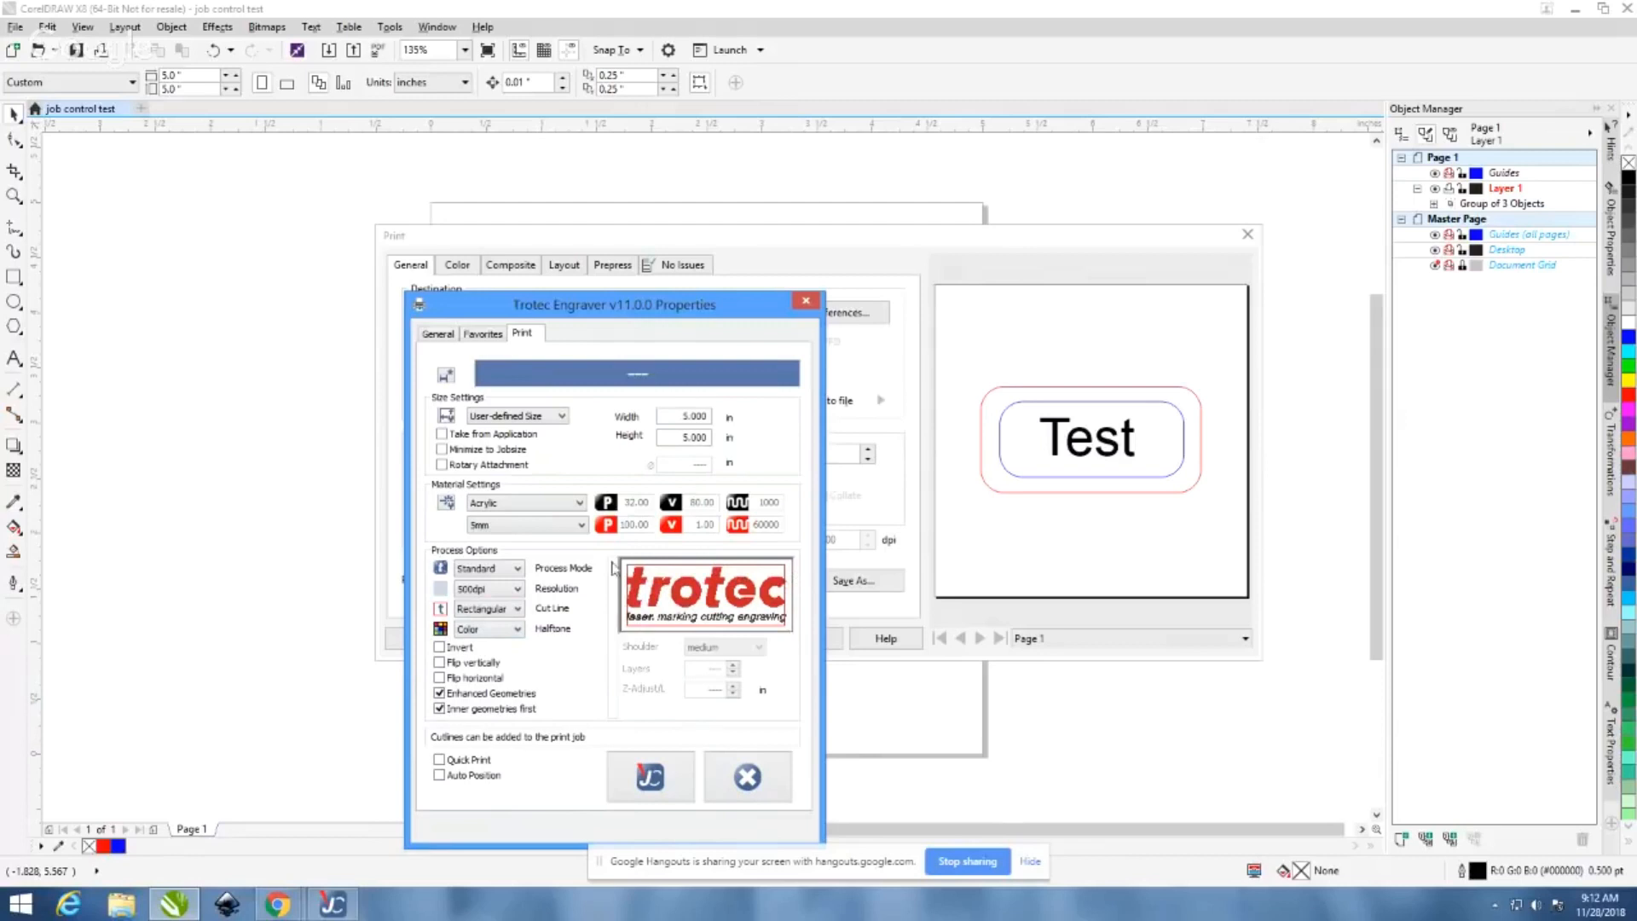
click(496, 610)
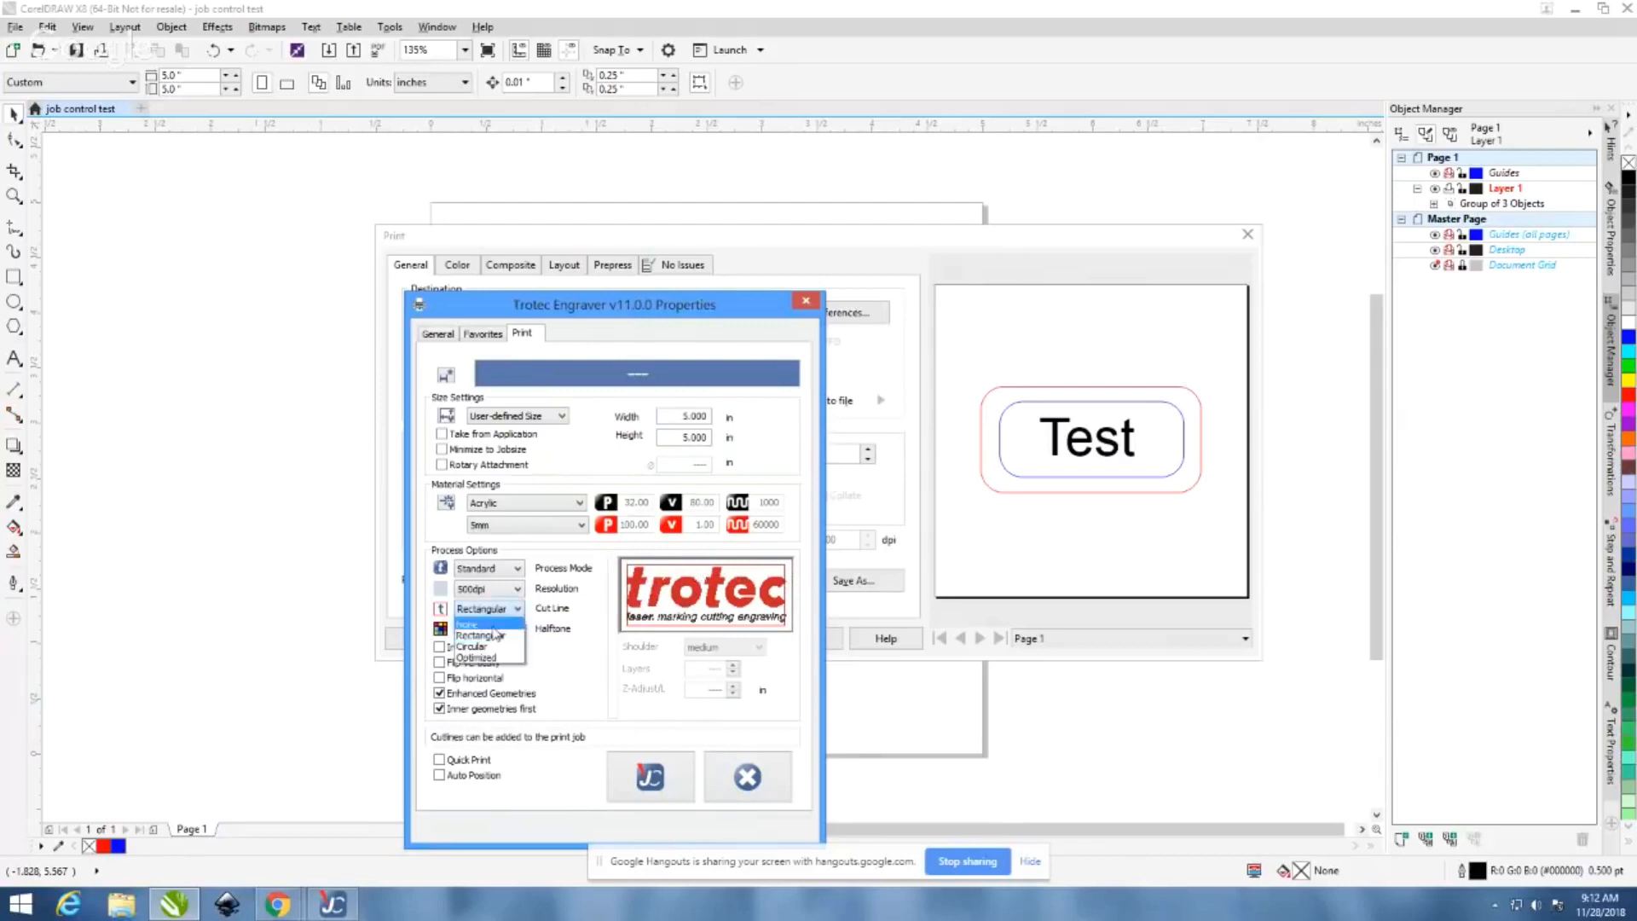
click(500, 648)
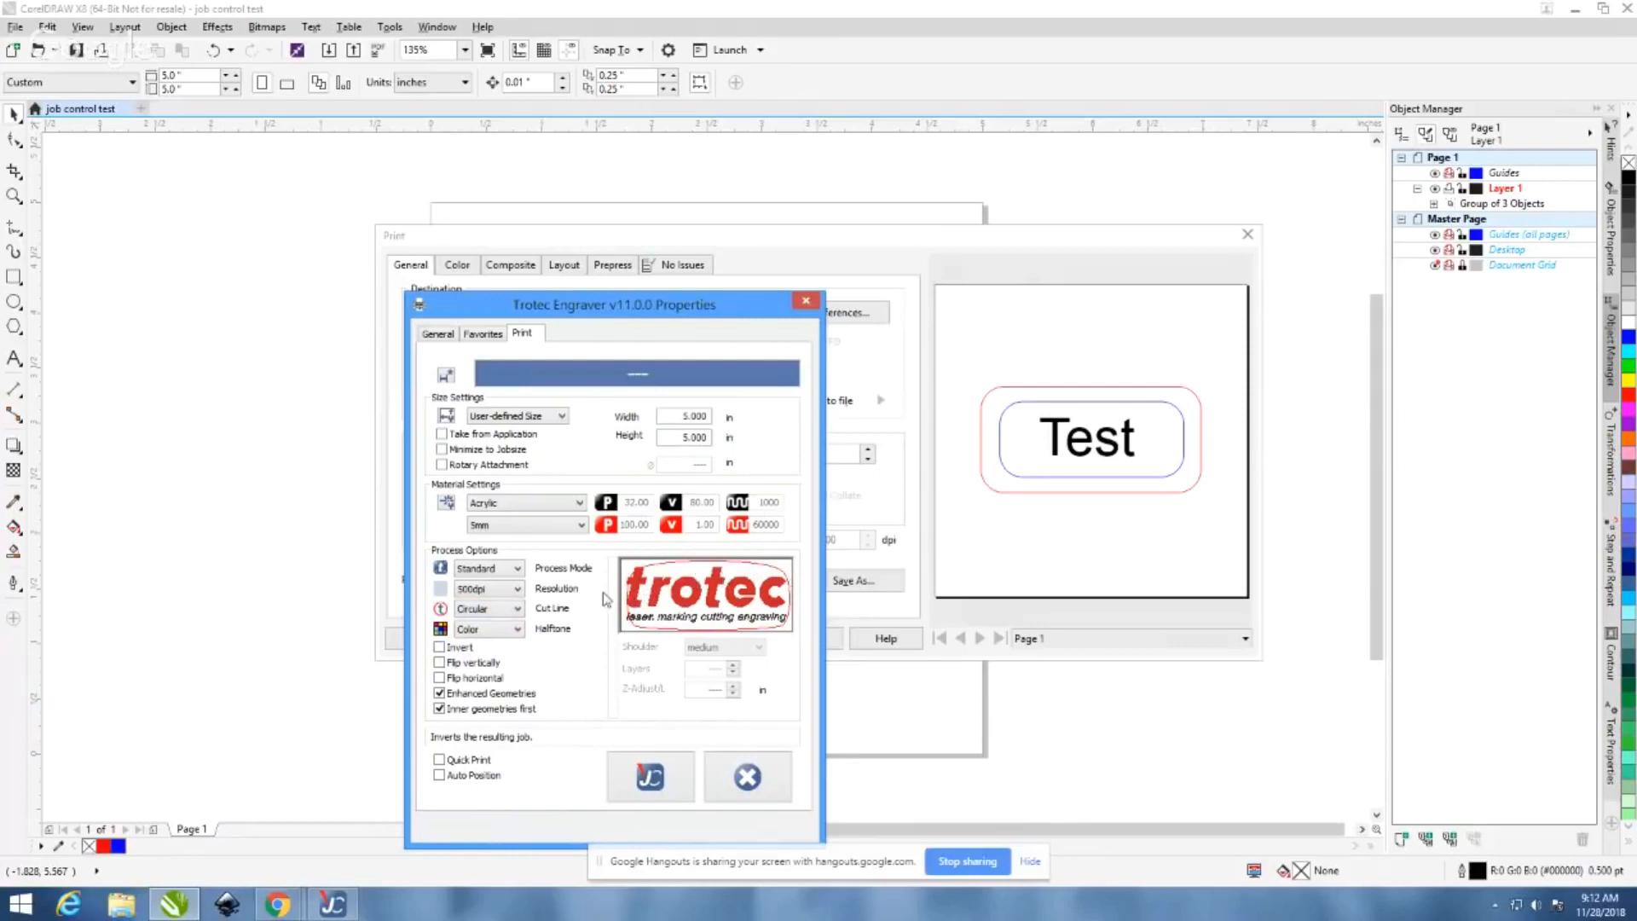
Switch the cut line to Optimized, then set it back to None
click(513, 615)
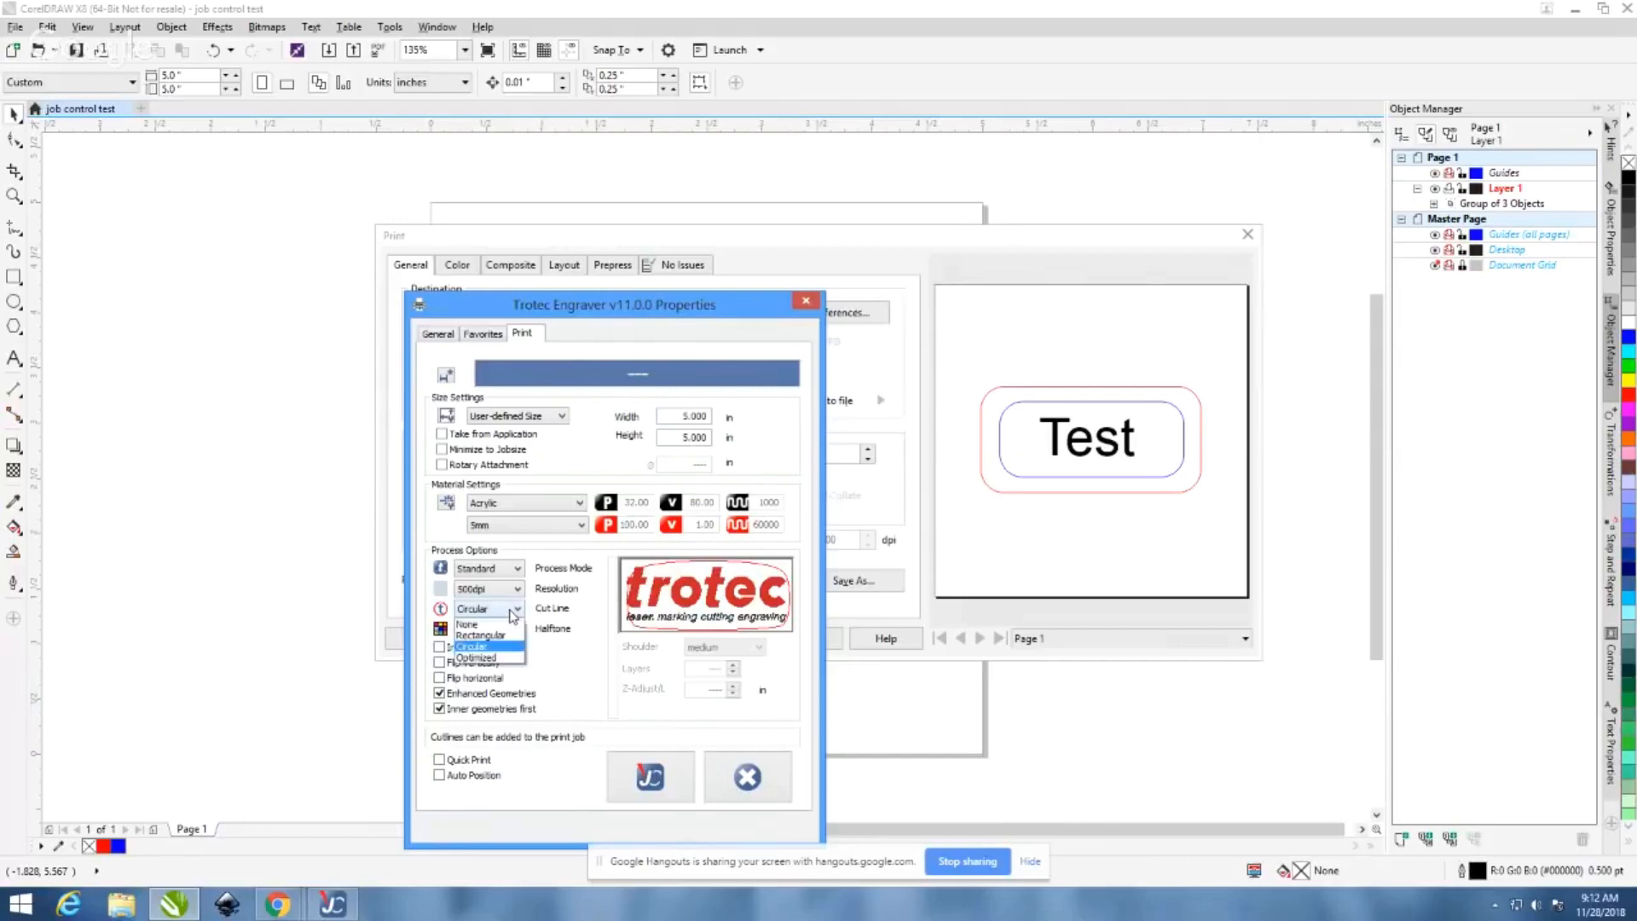
click(511, 660)
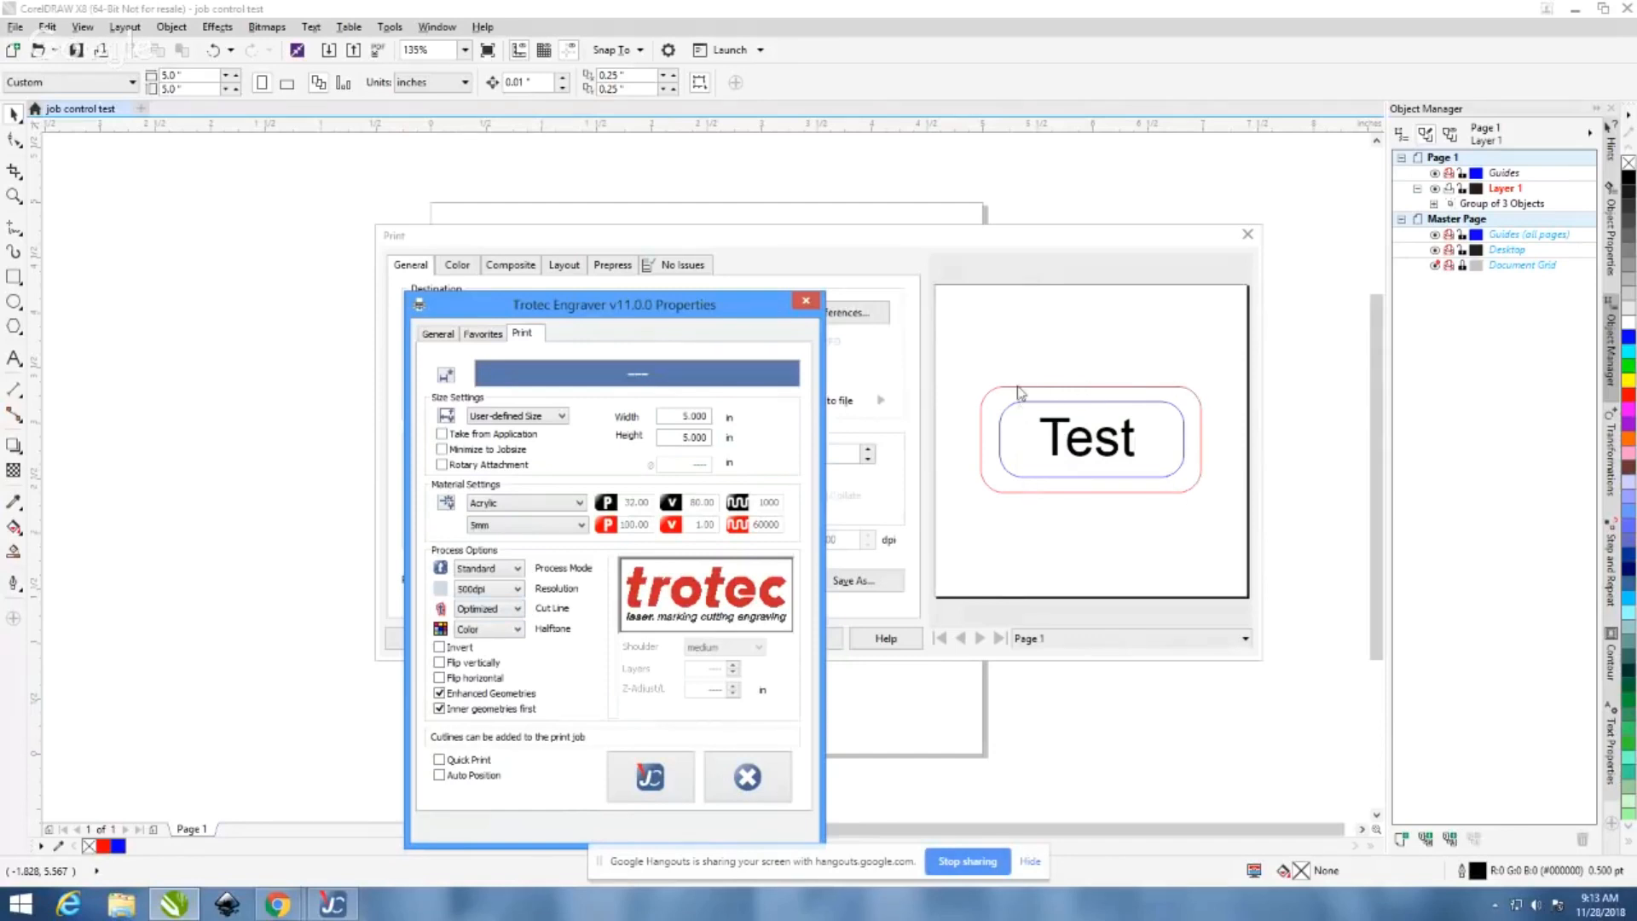
click(512, 609)
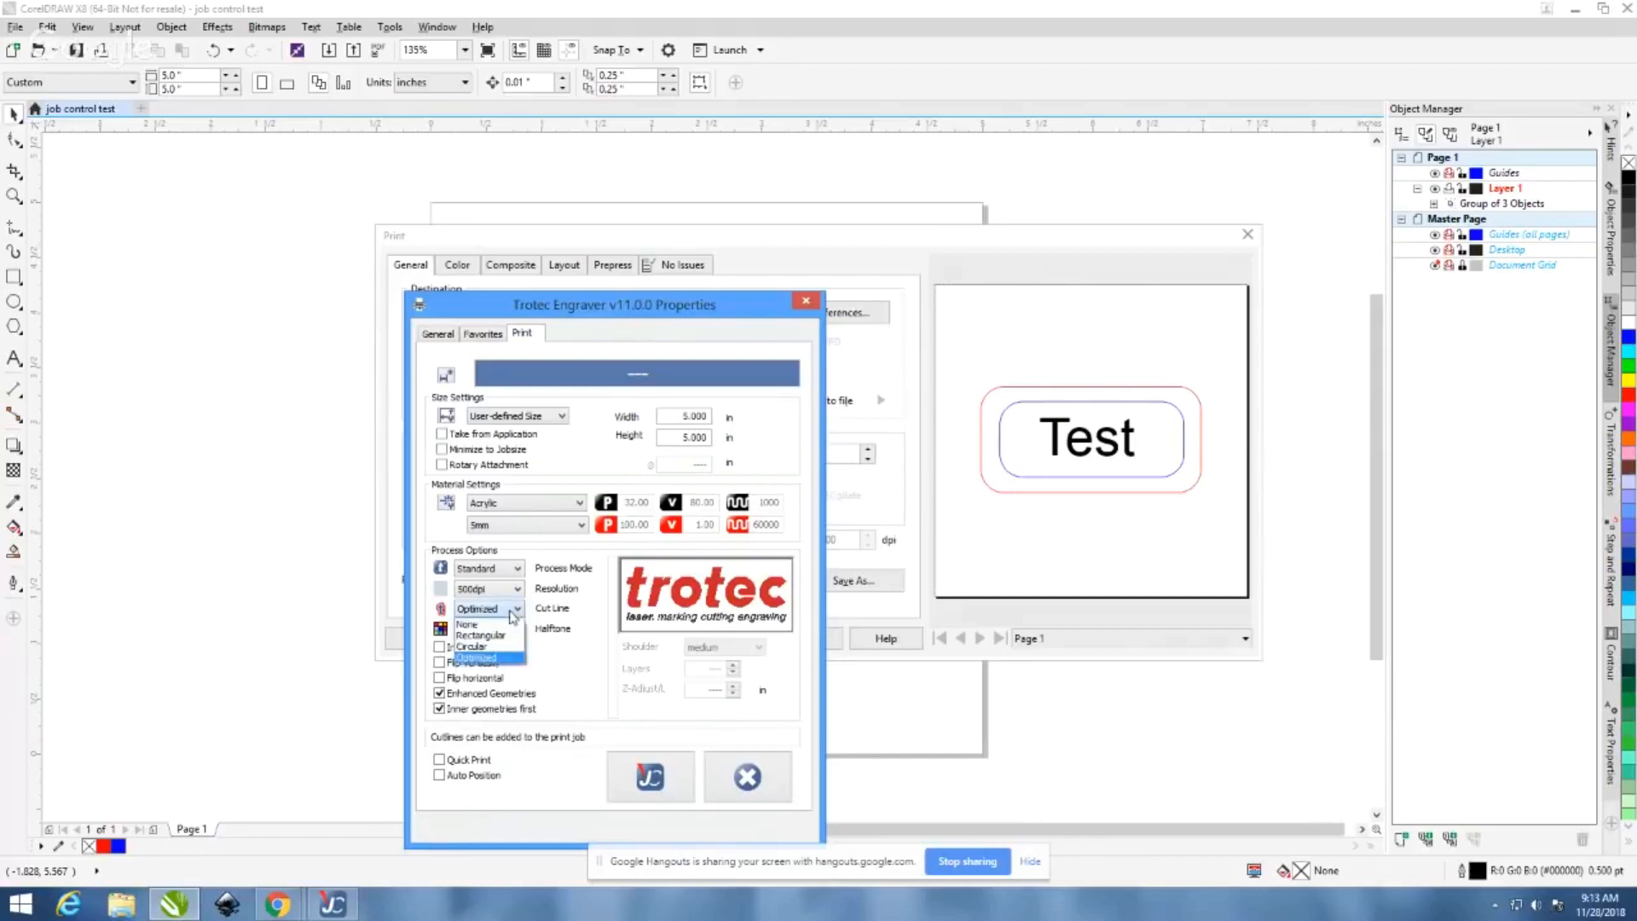
click(505, 631)
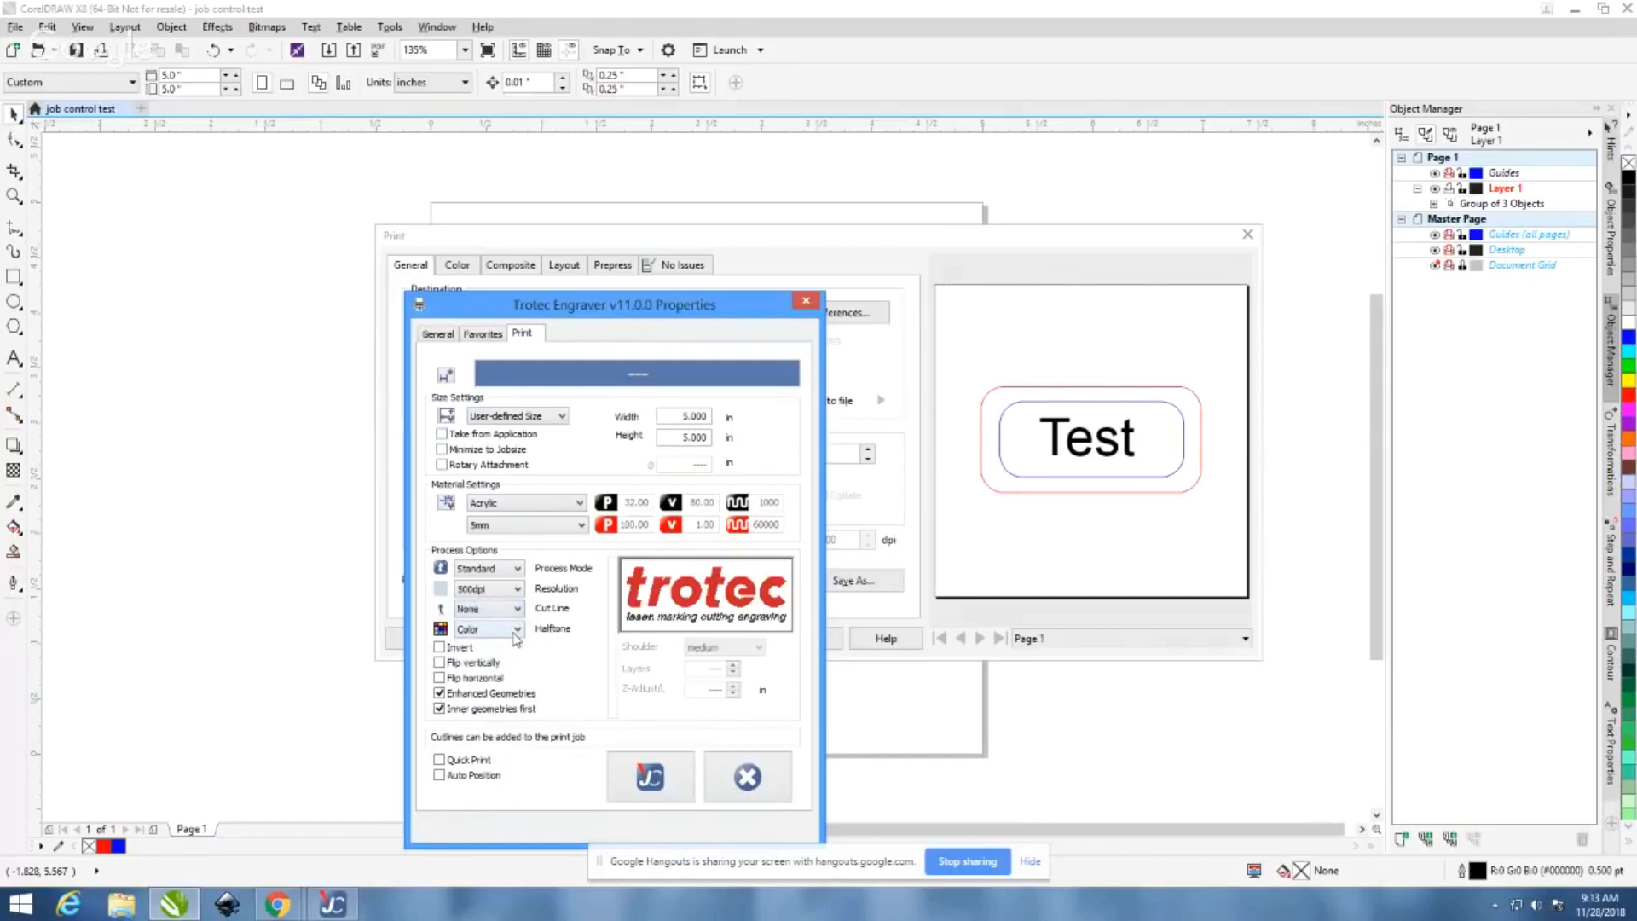
Try the OrderedDithering halftone, followed by Stucki, to compare their effect on the sample preview
click(514, 633)
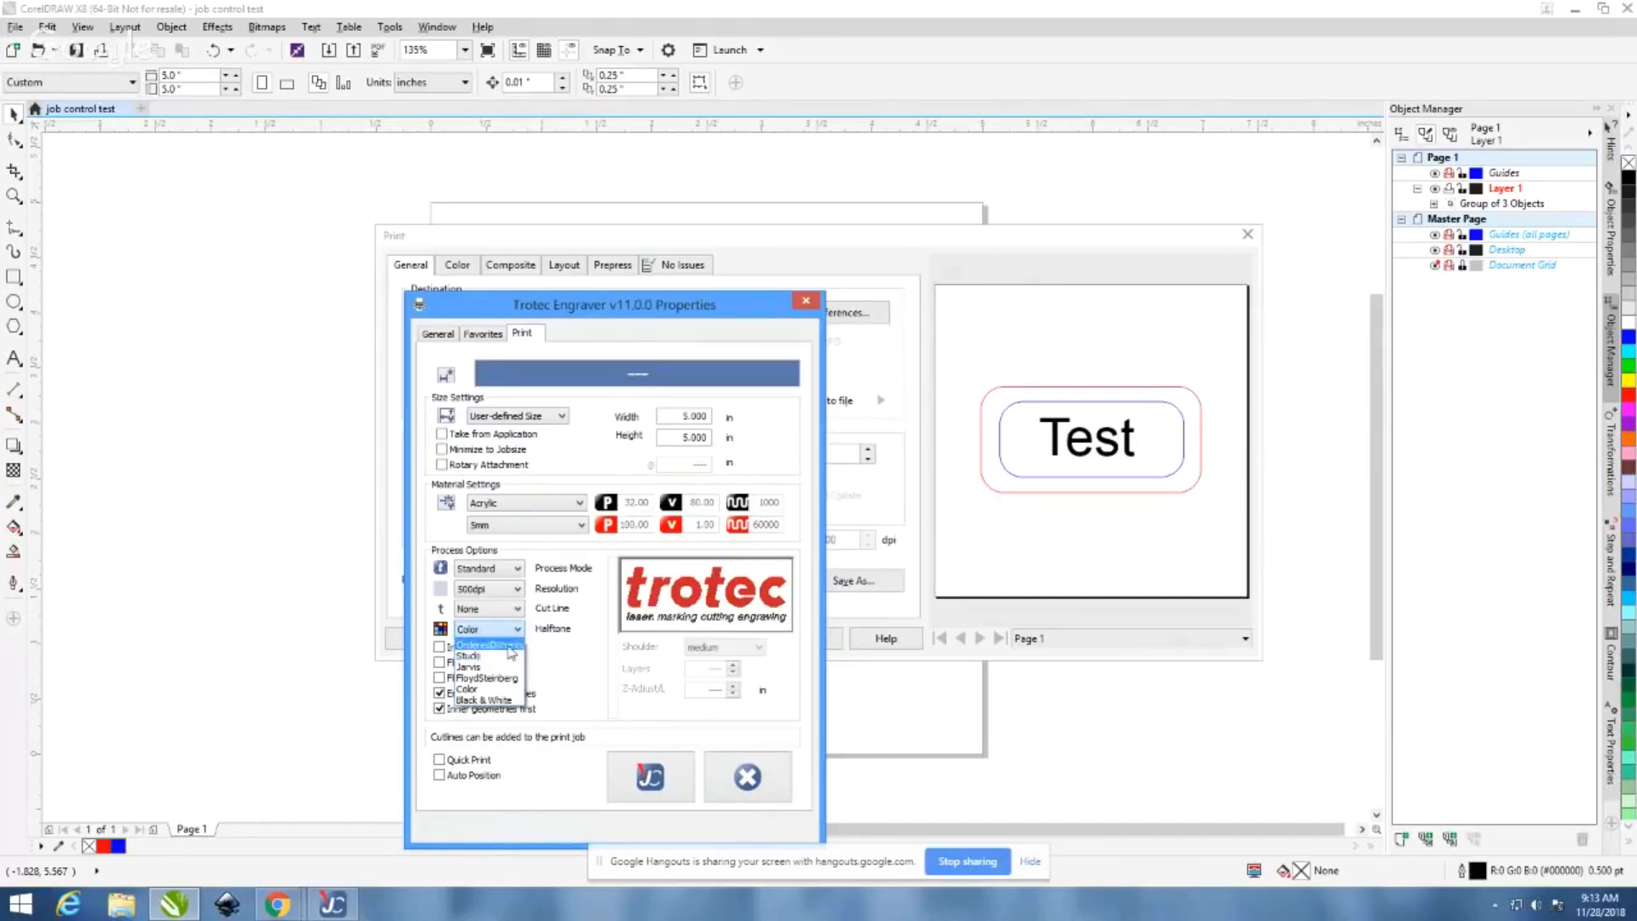
click(563, 643)
click(517, 630)
click(503, 646)
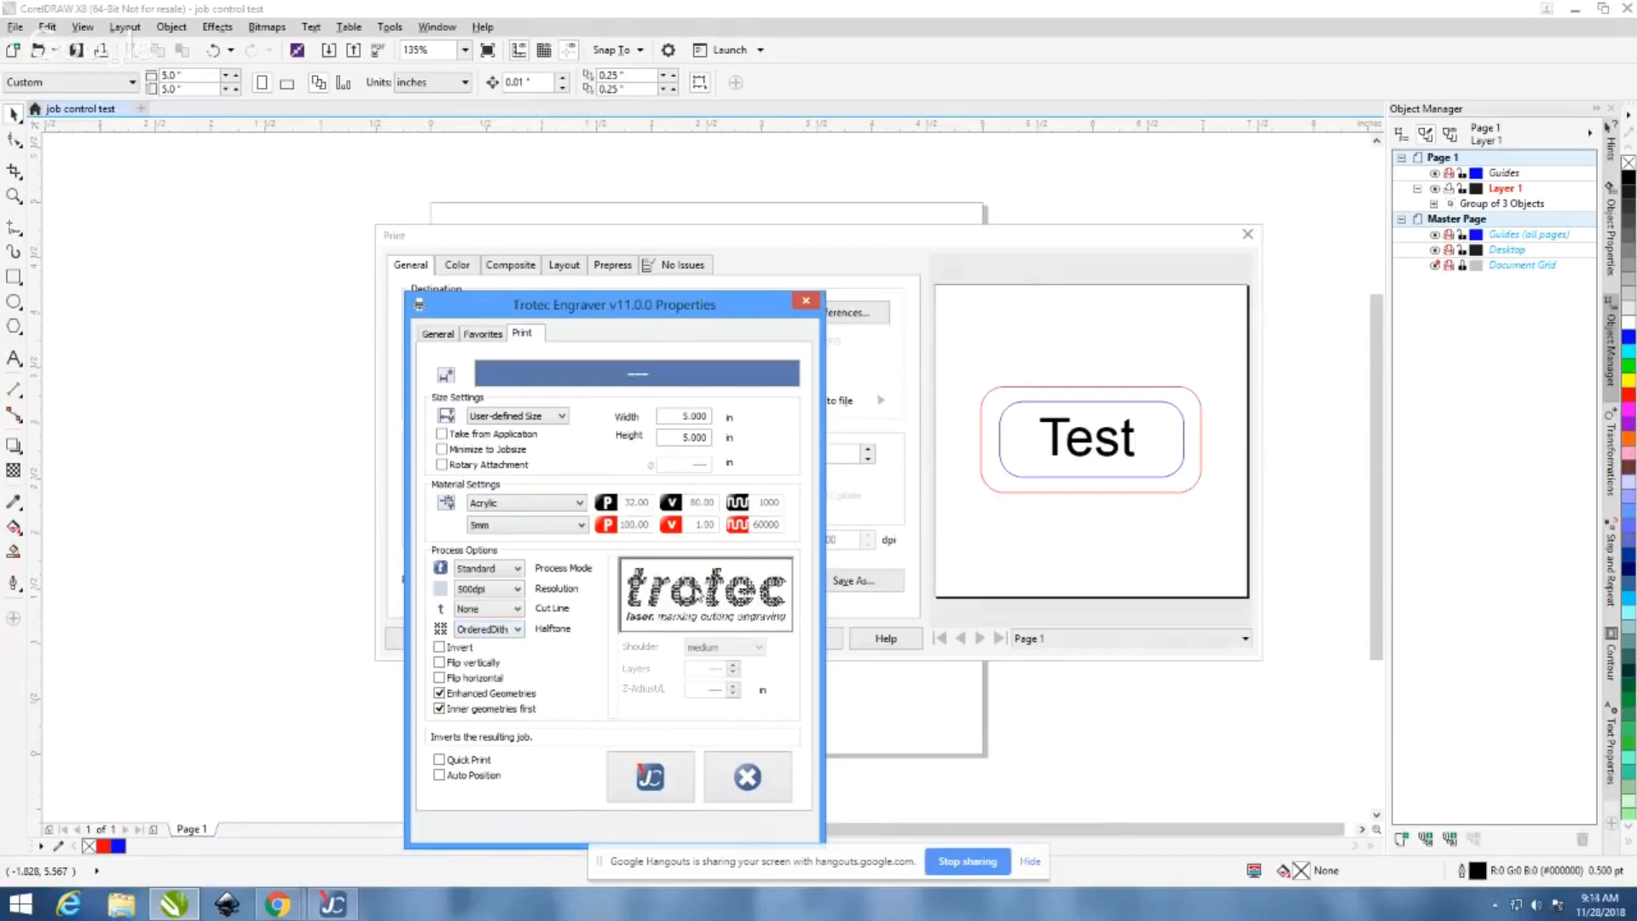
click(517, 629)
click(503, 658)
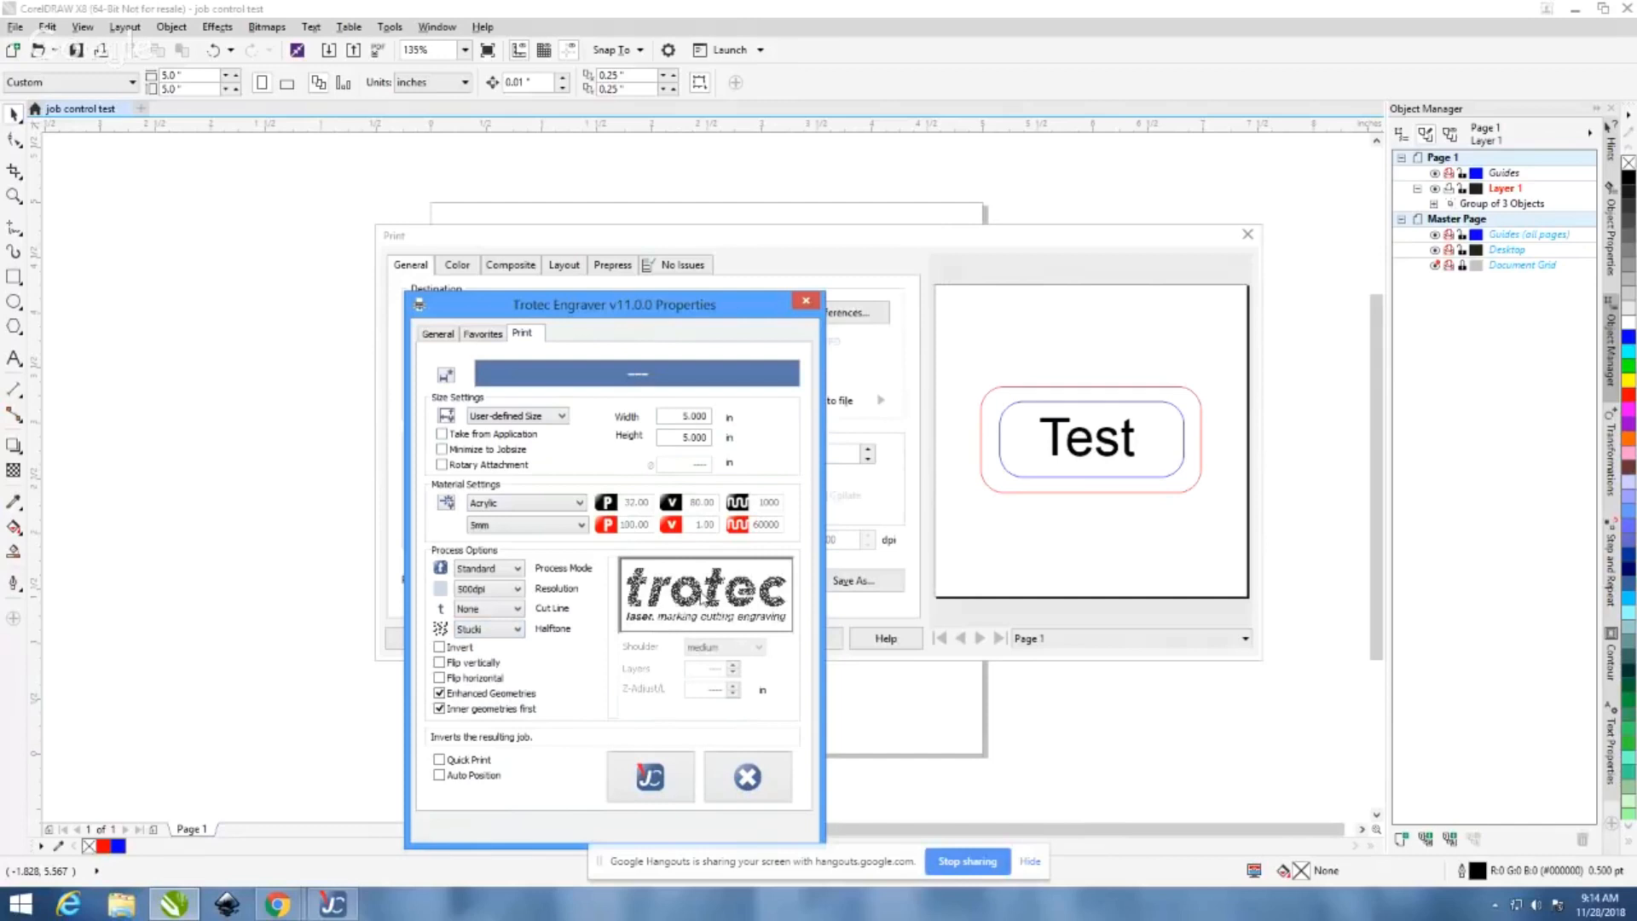
Change the halftone to Jarvis, followed by FloydSteinberg, to compare the sample preview
click(517, 629)
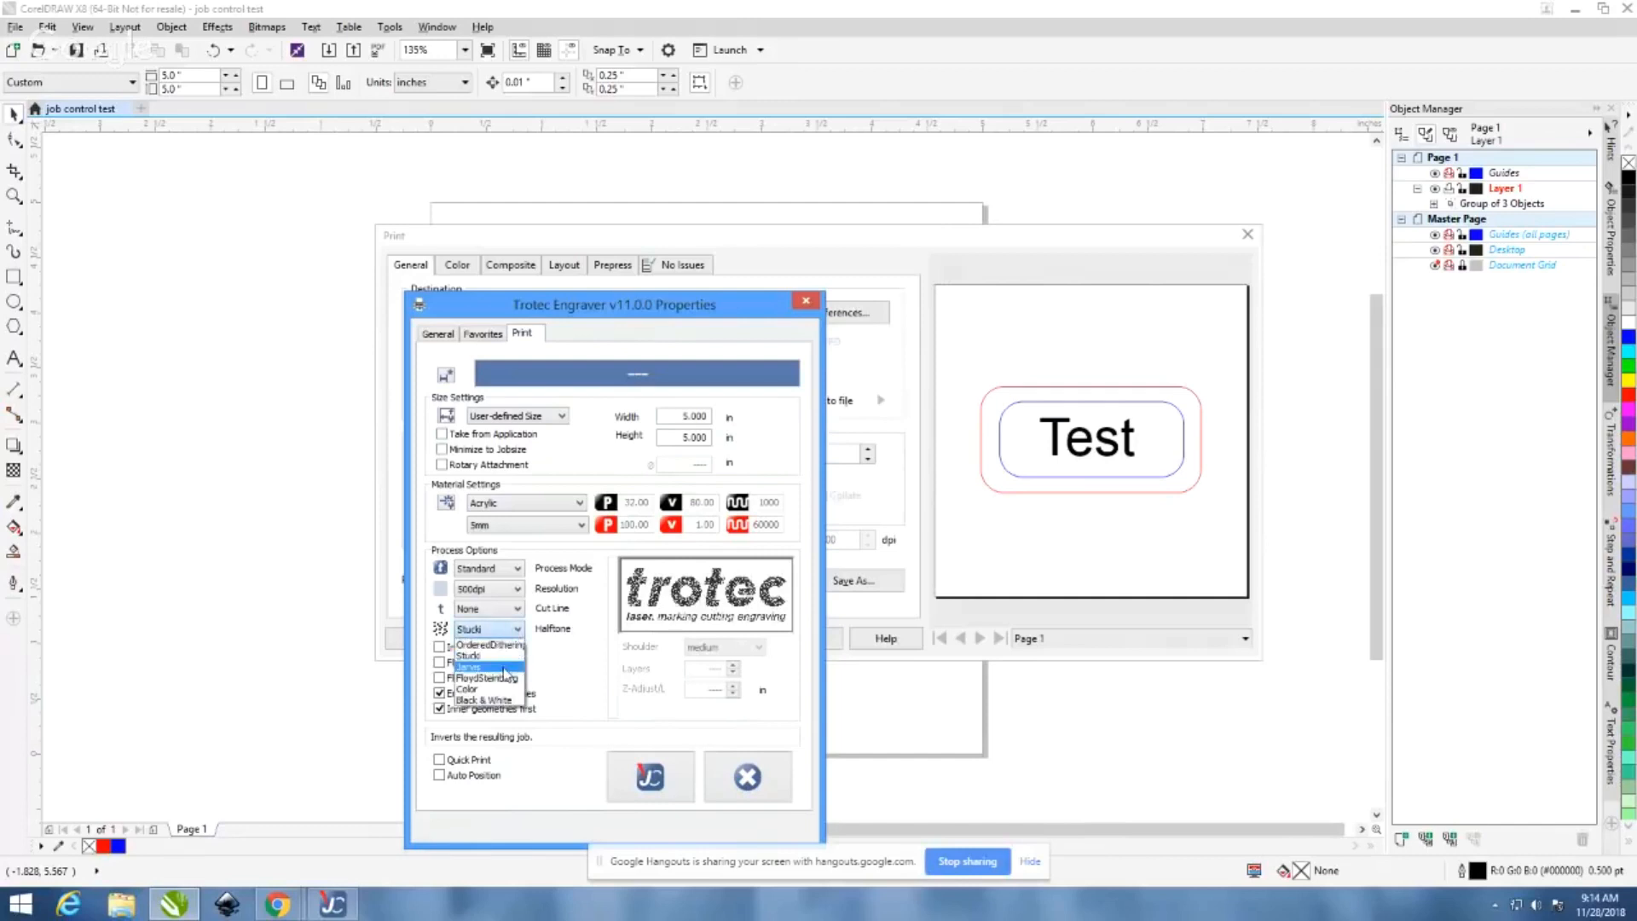
click(503, 667)
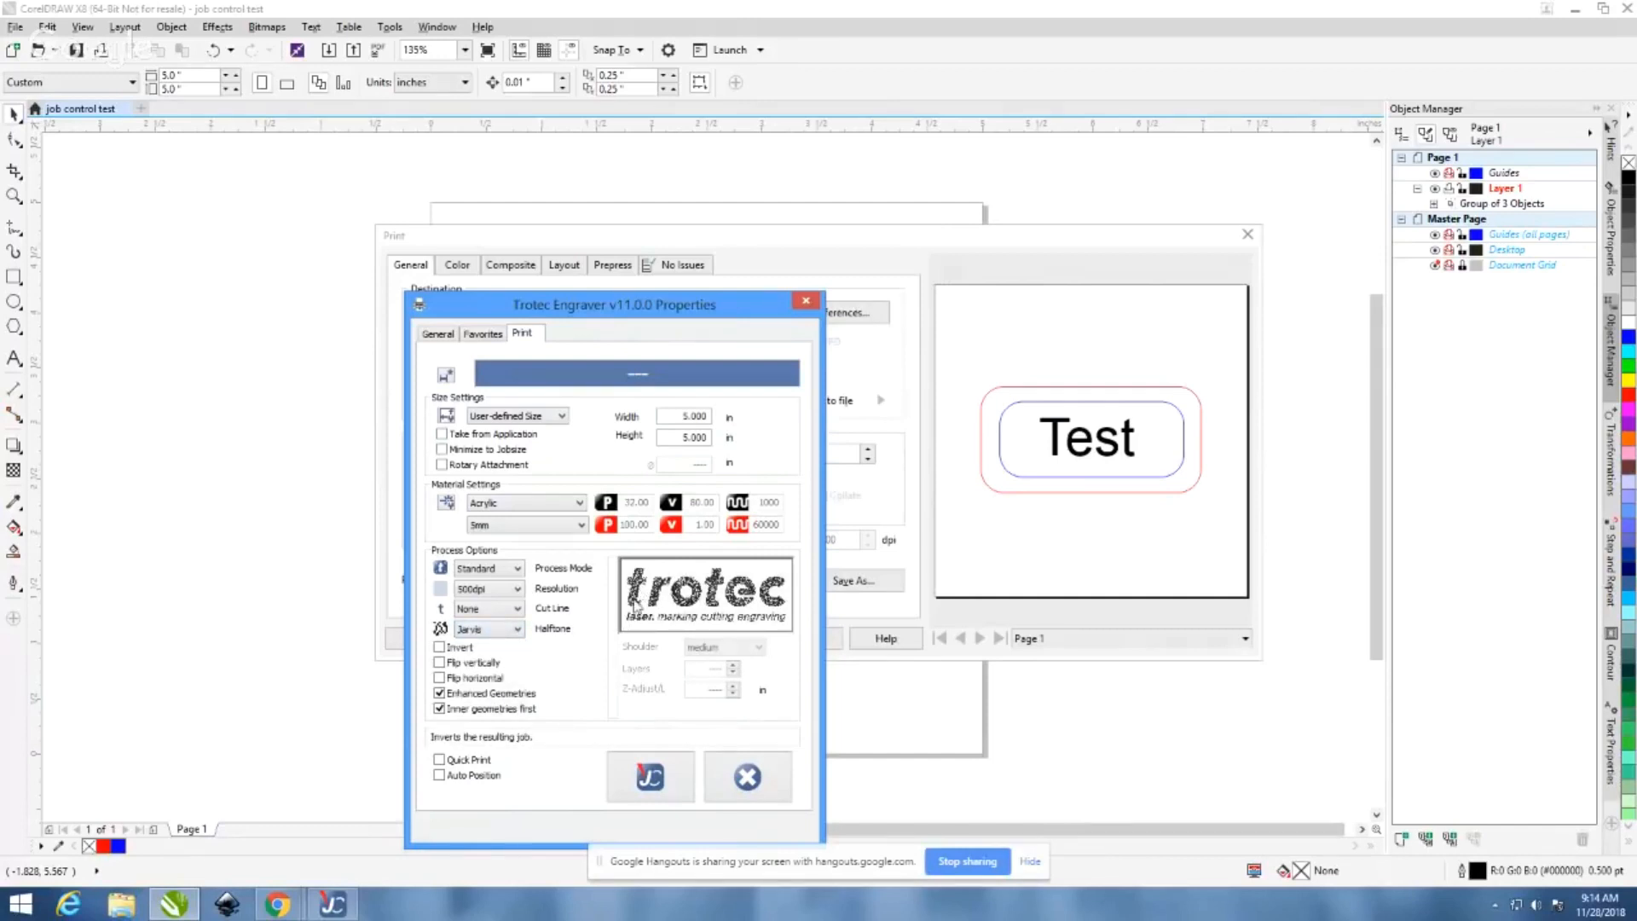
click(517, 630)
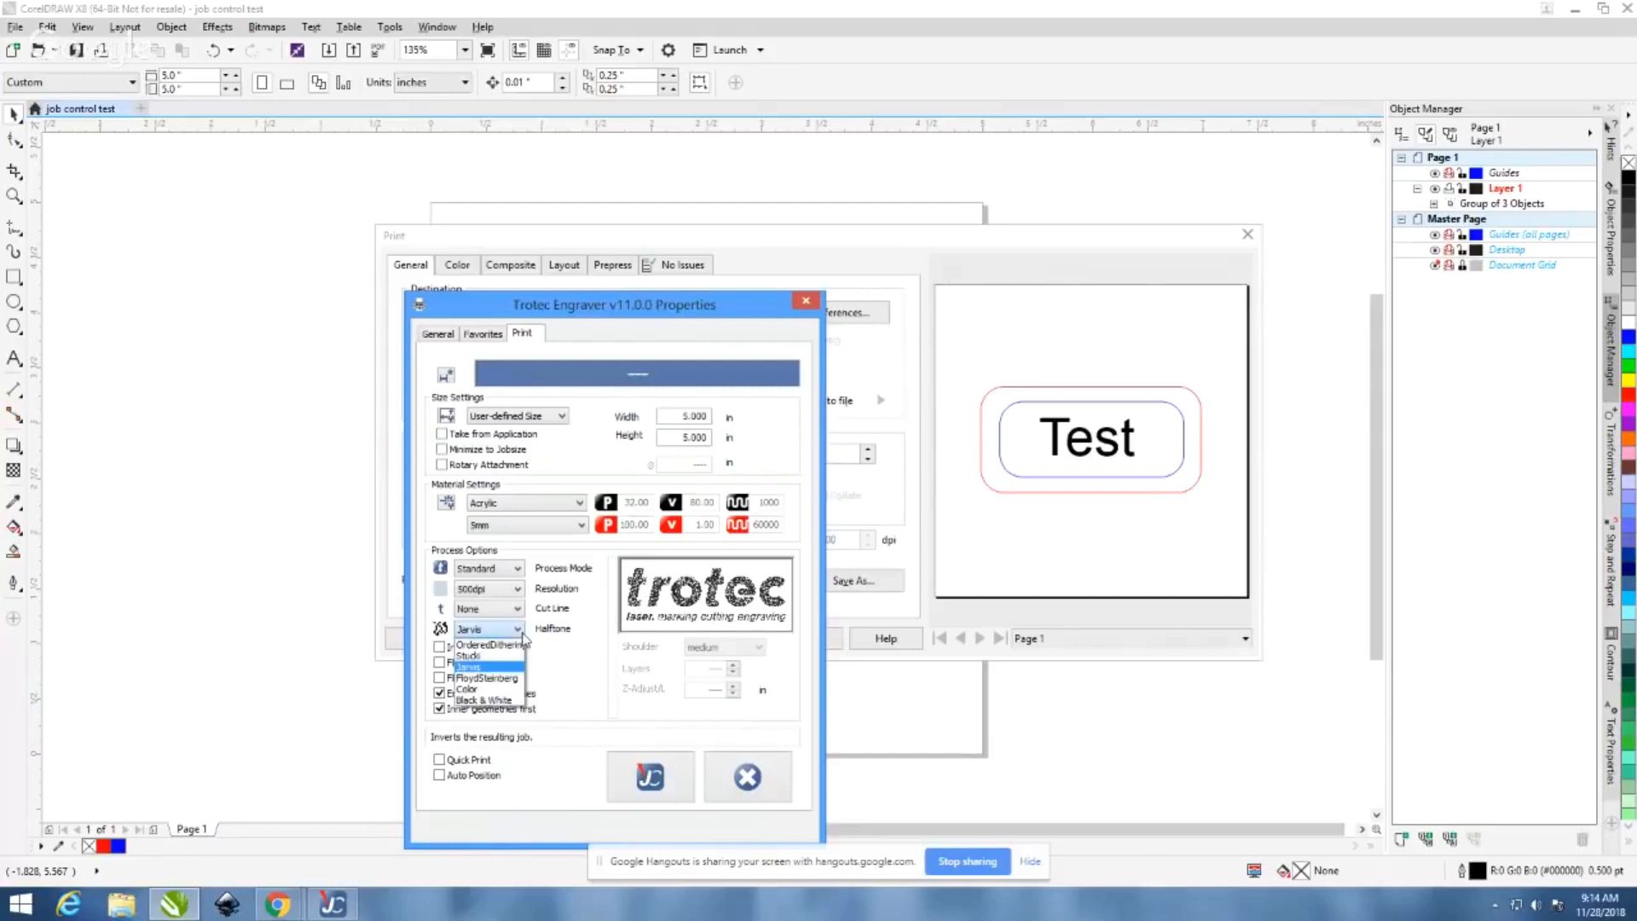
click(501, 678)
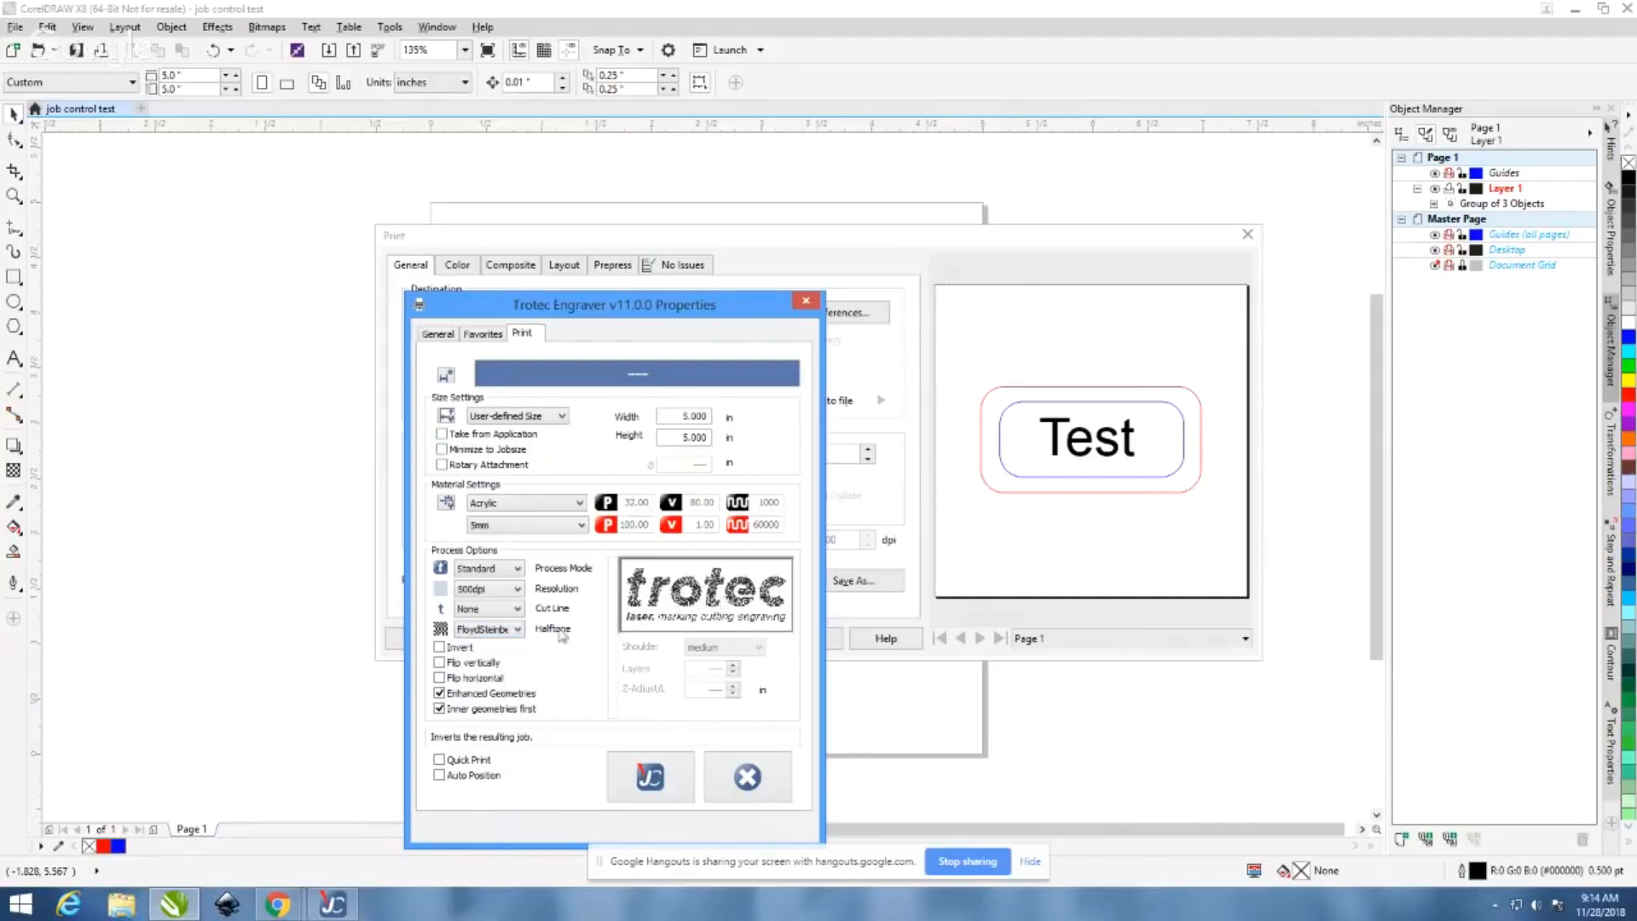
Return the halftone to OrderedDithering, then switch it to Stucki for another comparison
click(518, 629)
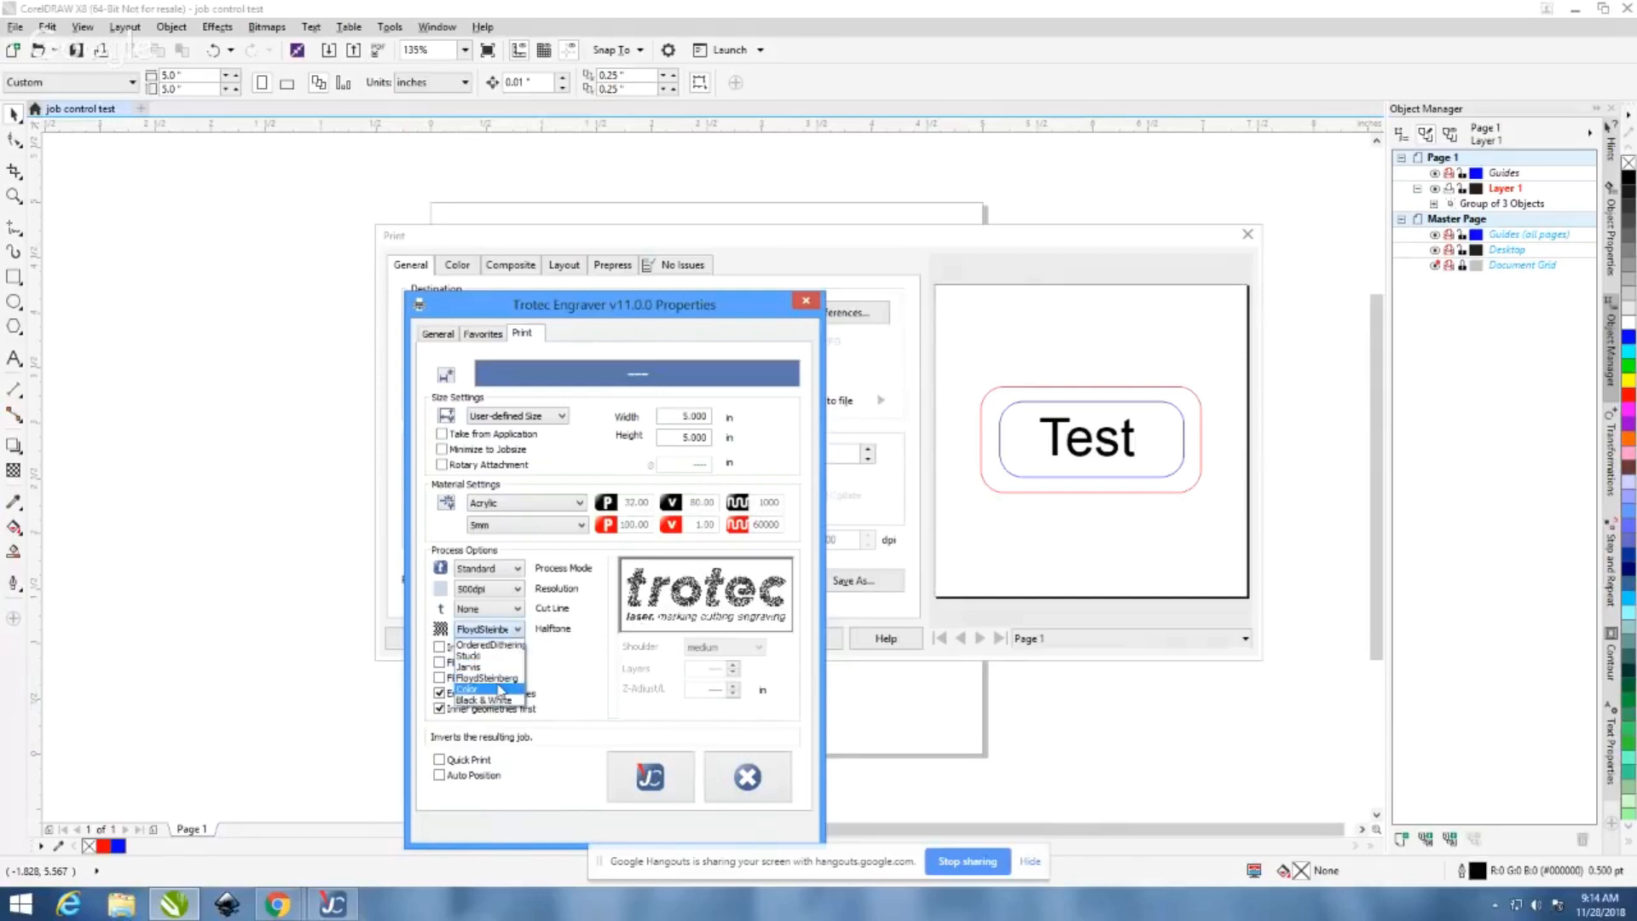
click(499, 645)
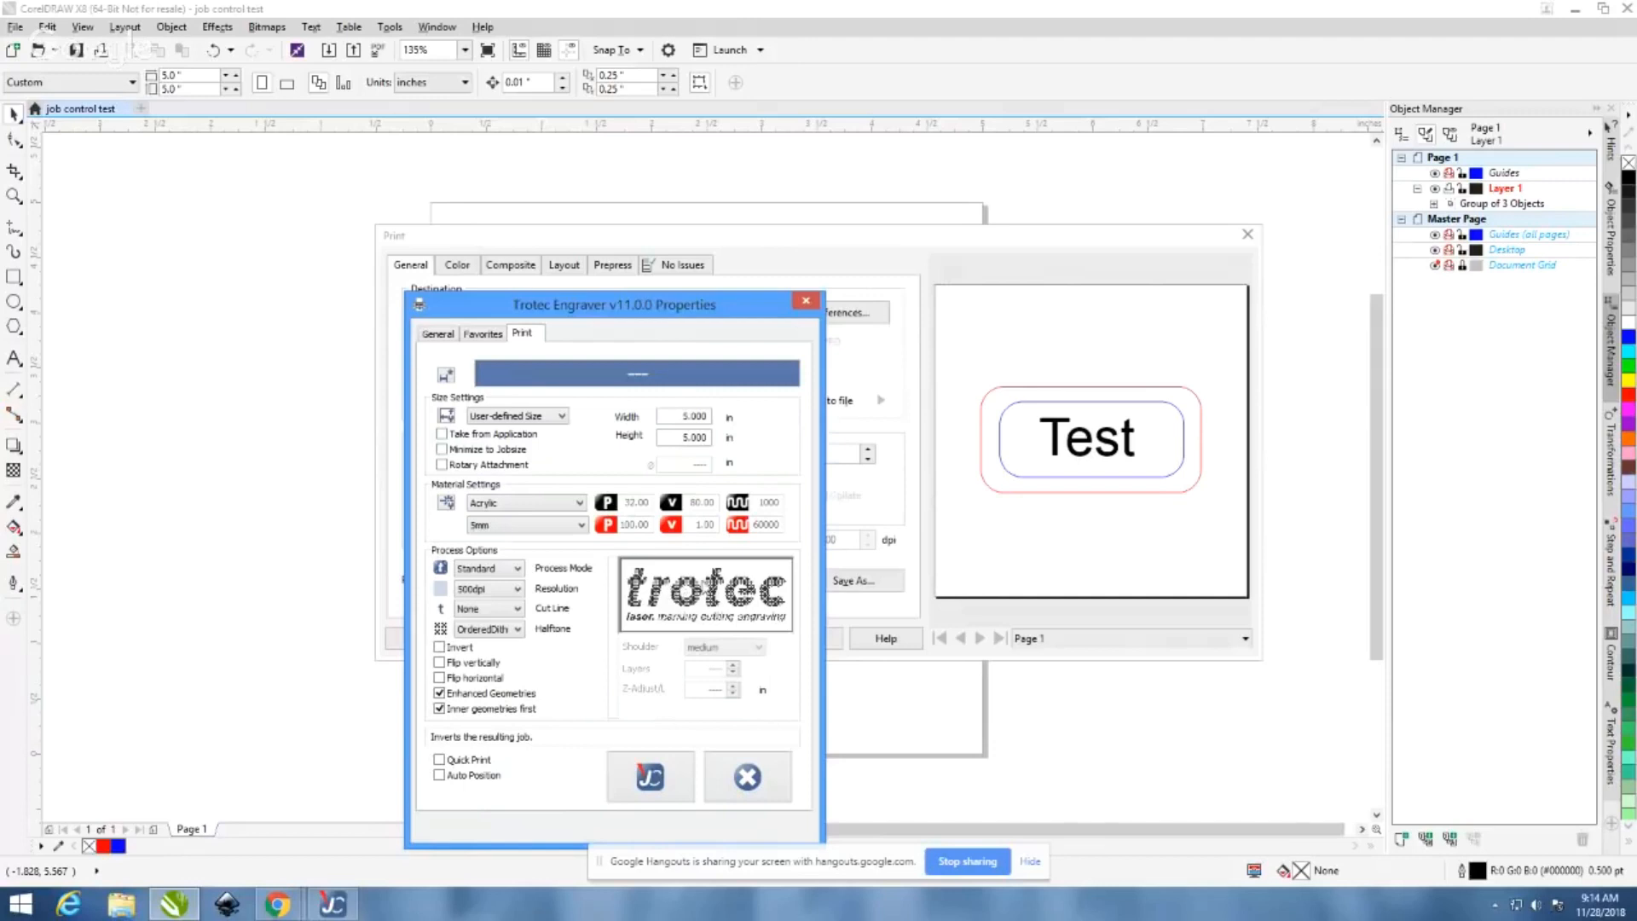
click(473, 633)
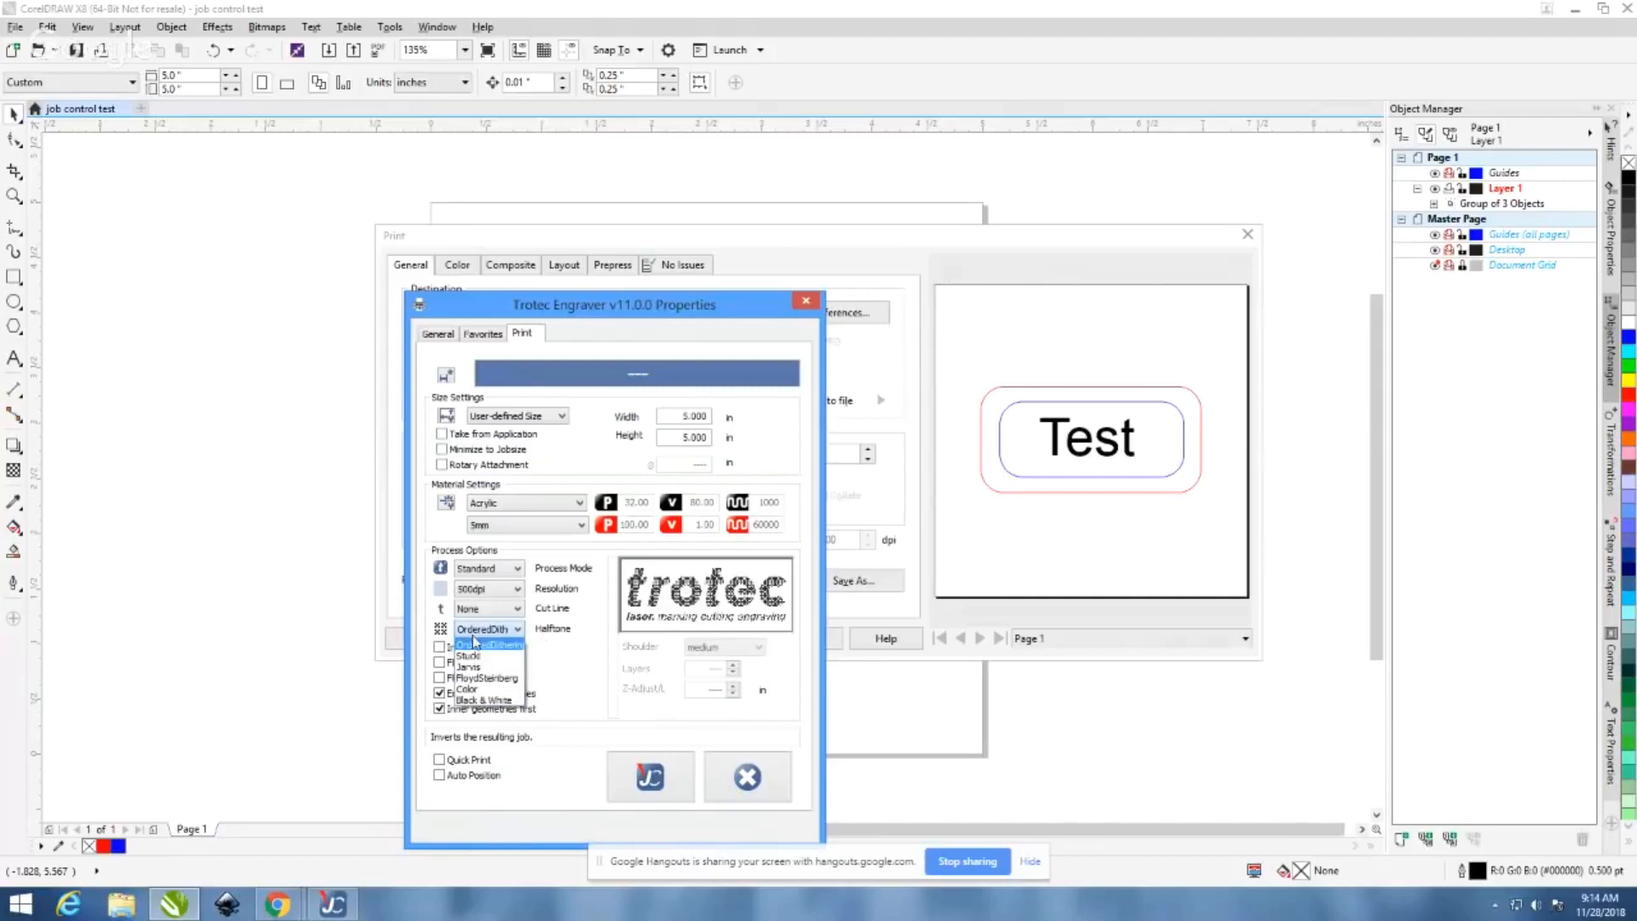
click(477, 657)
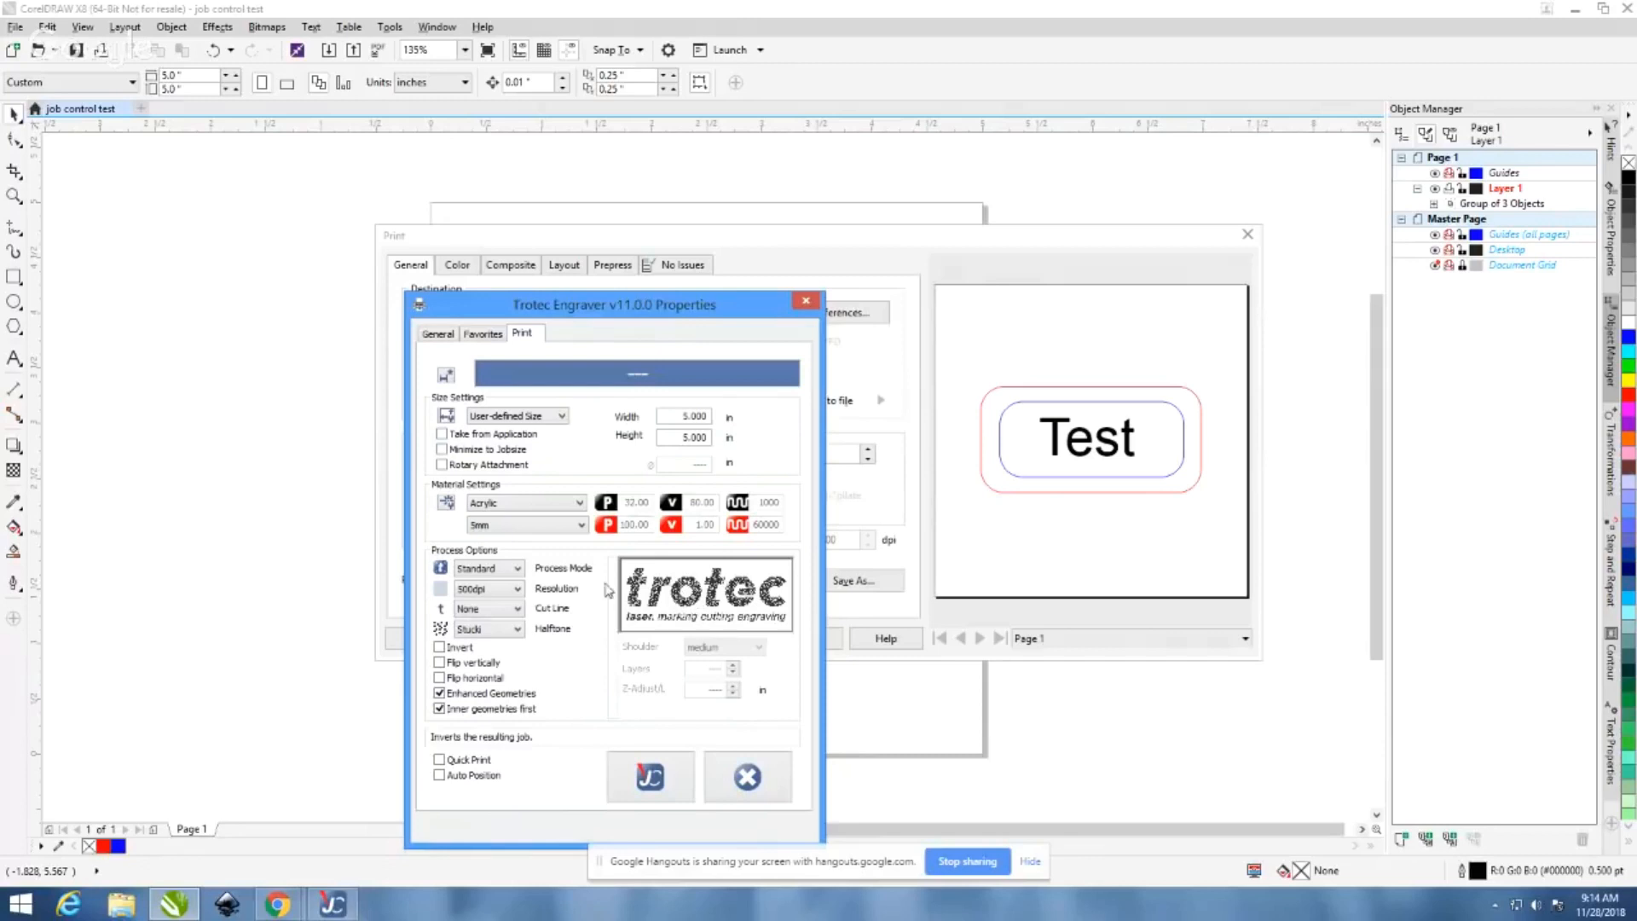
Compare the Jarvis halftone with FloydSteinberg again, leaving FloydSteinberg selected
click(516, 629)
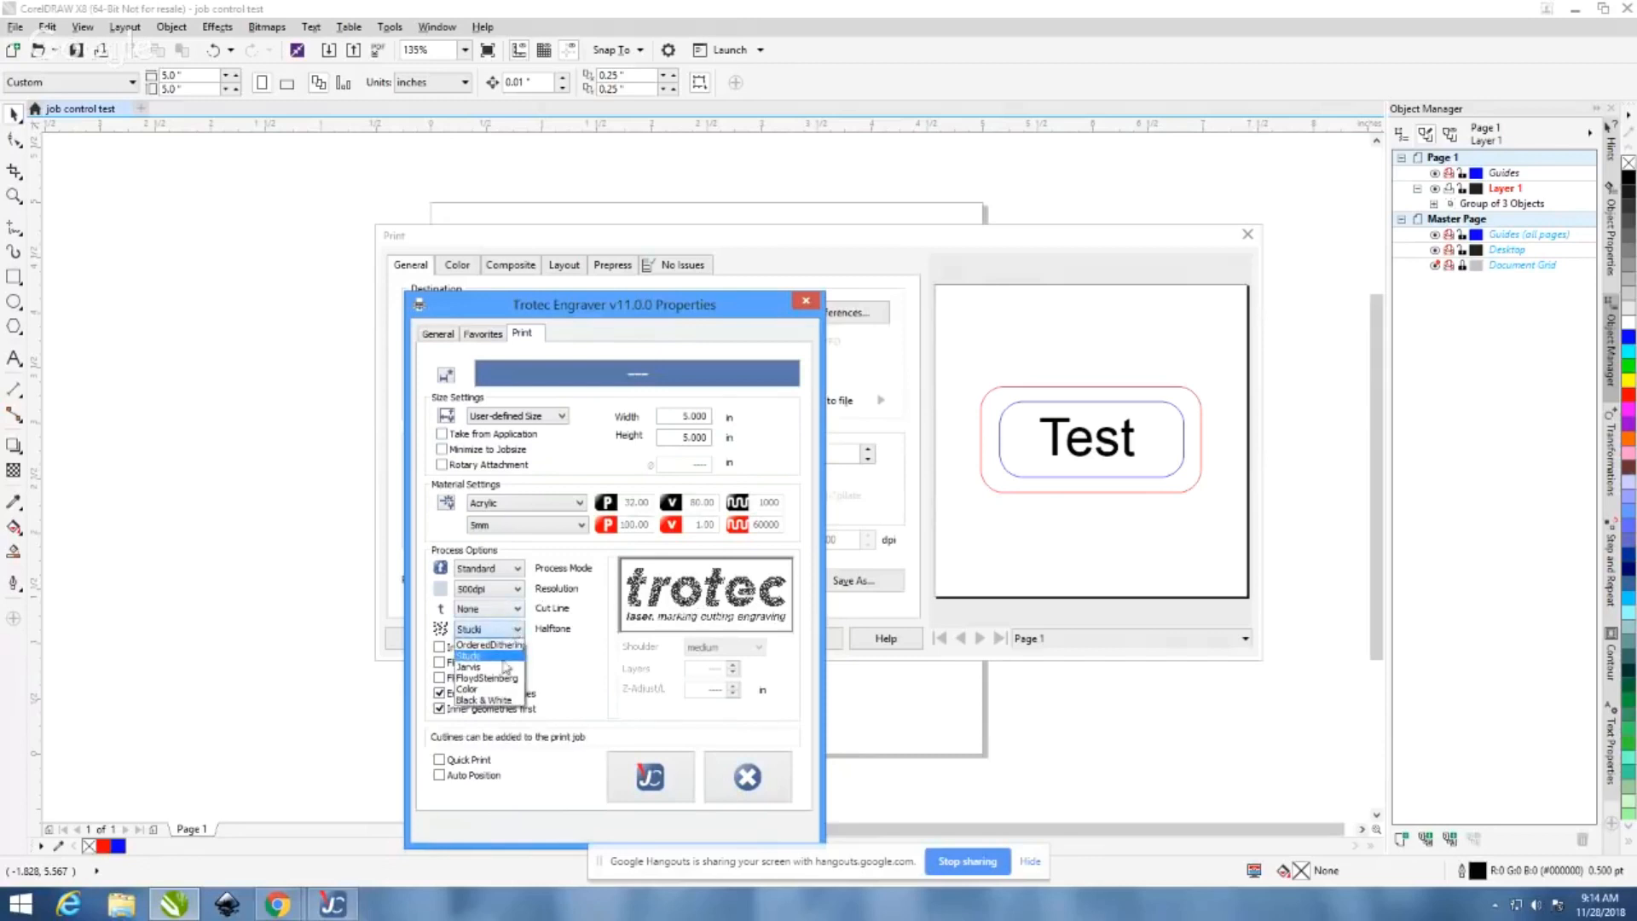
click(499, 663)
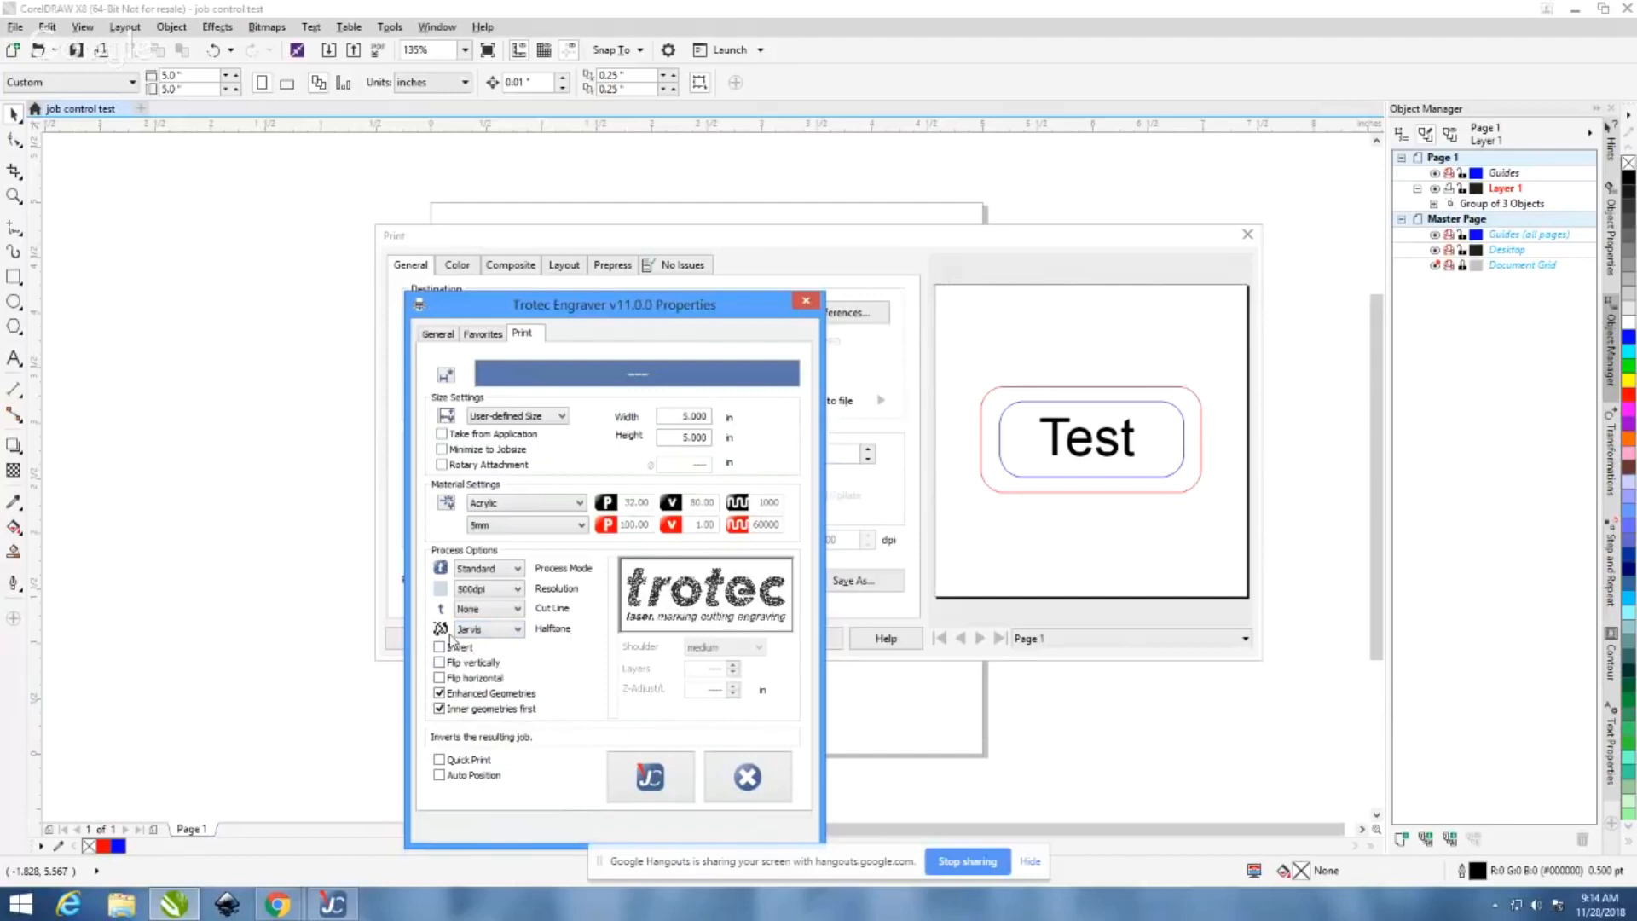
click(474, 632)
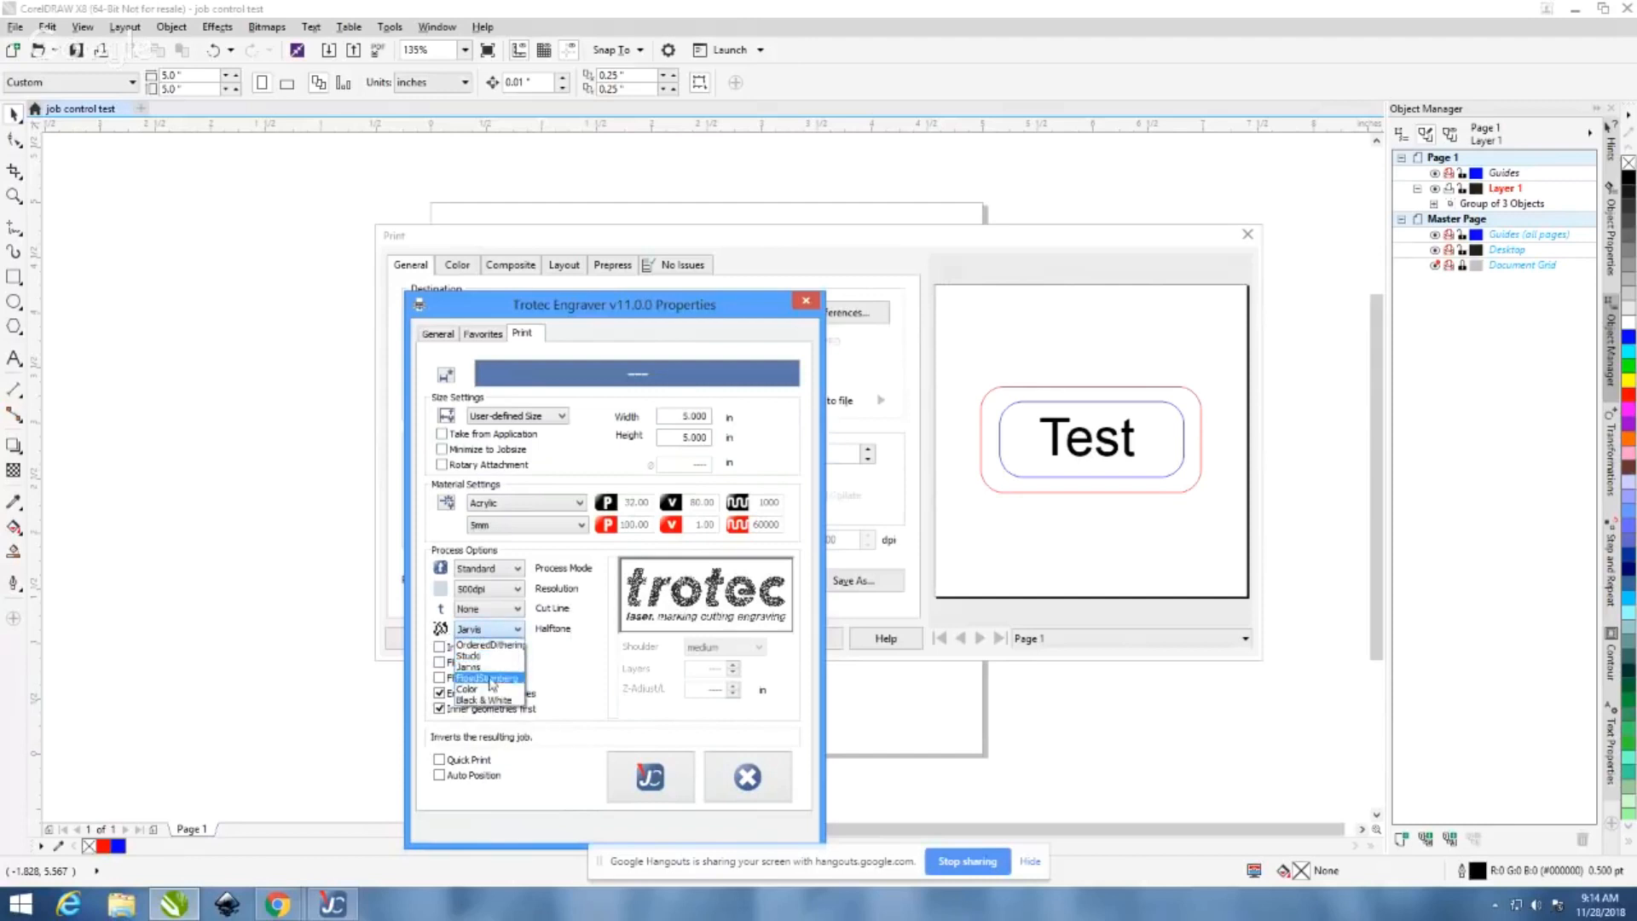
click(486, 677)
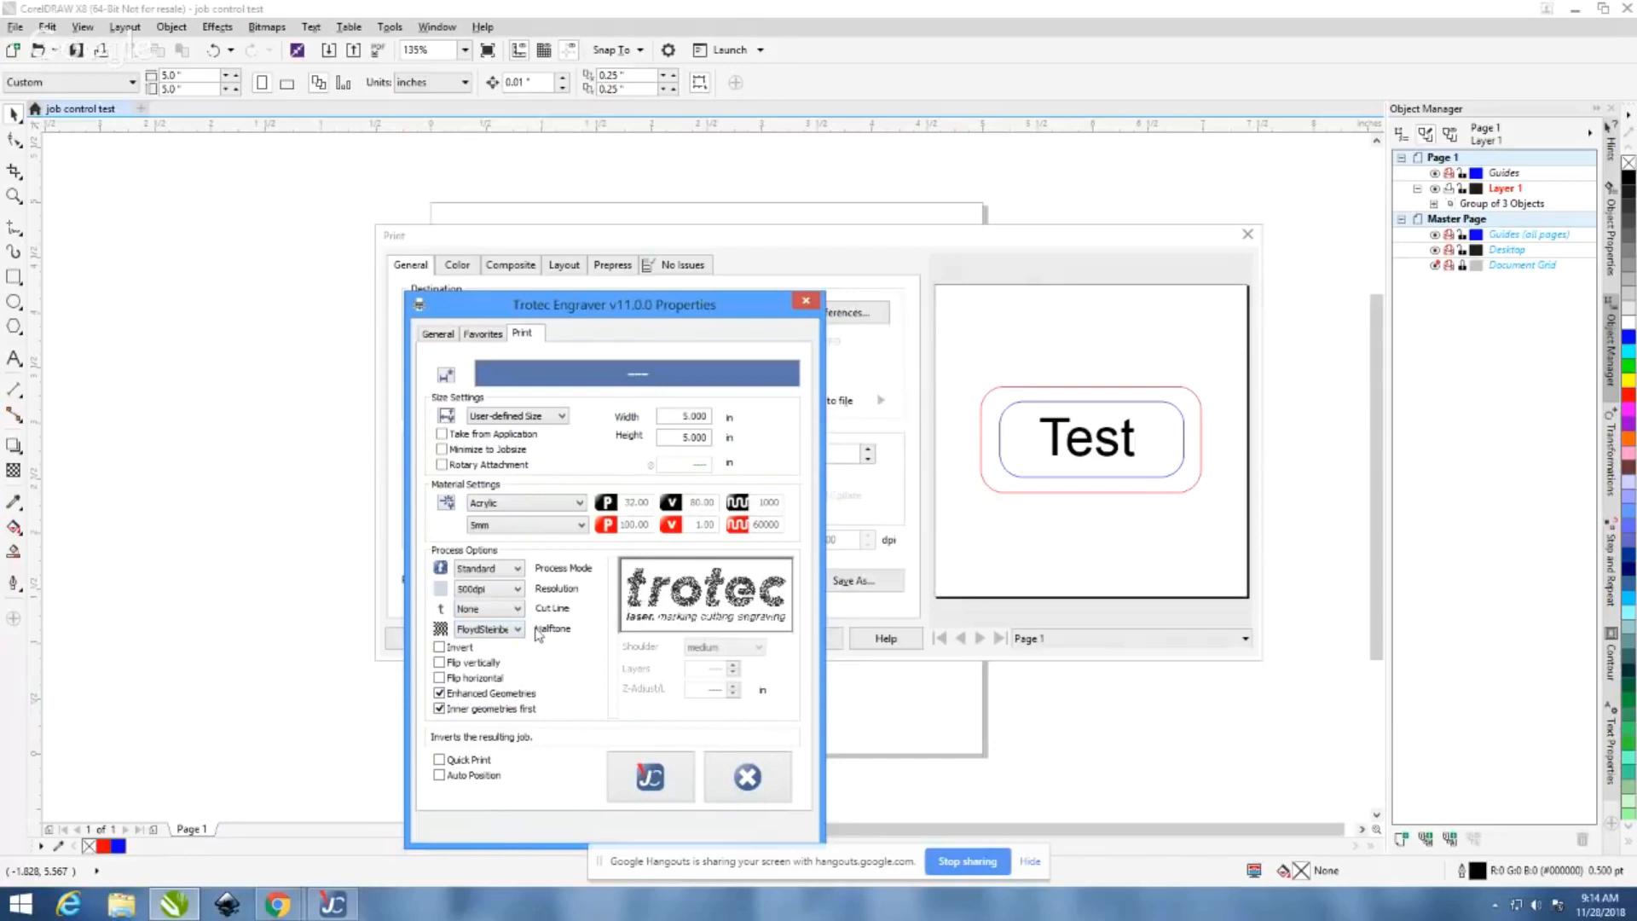
click(510, 638)
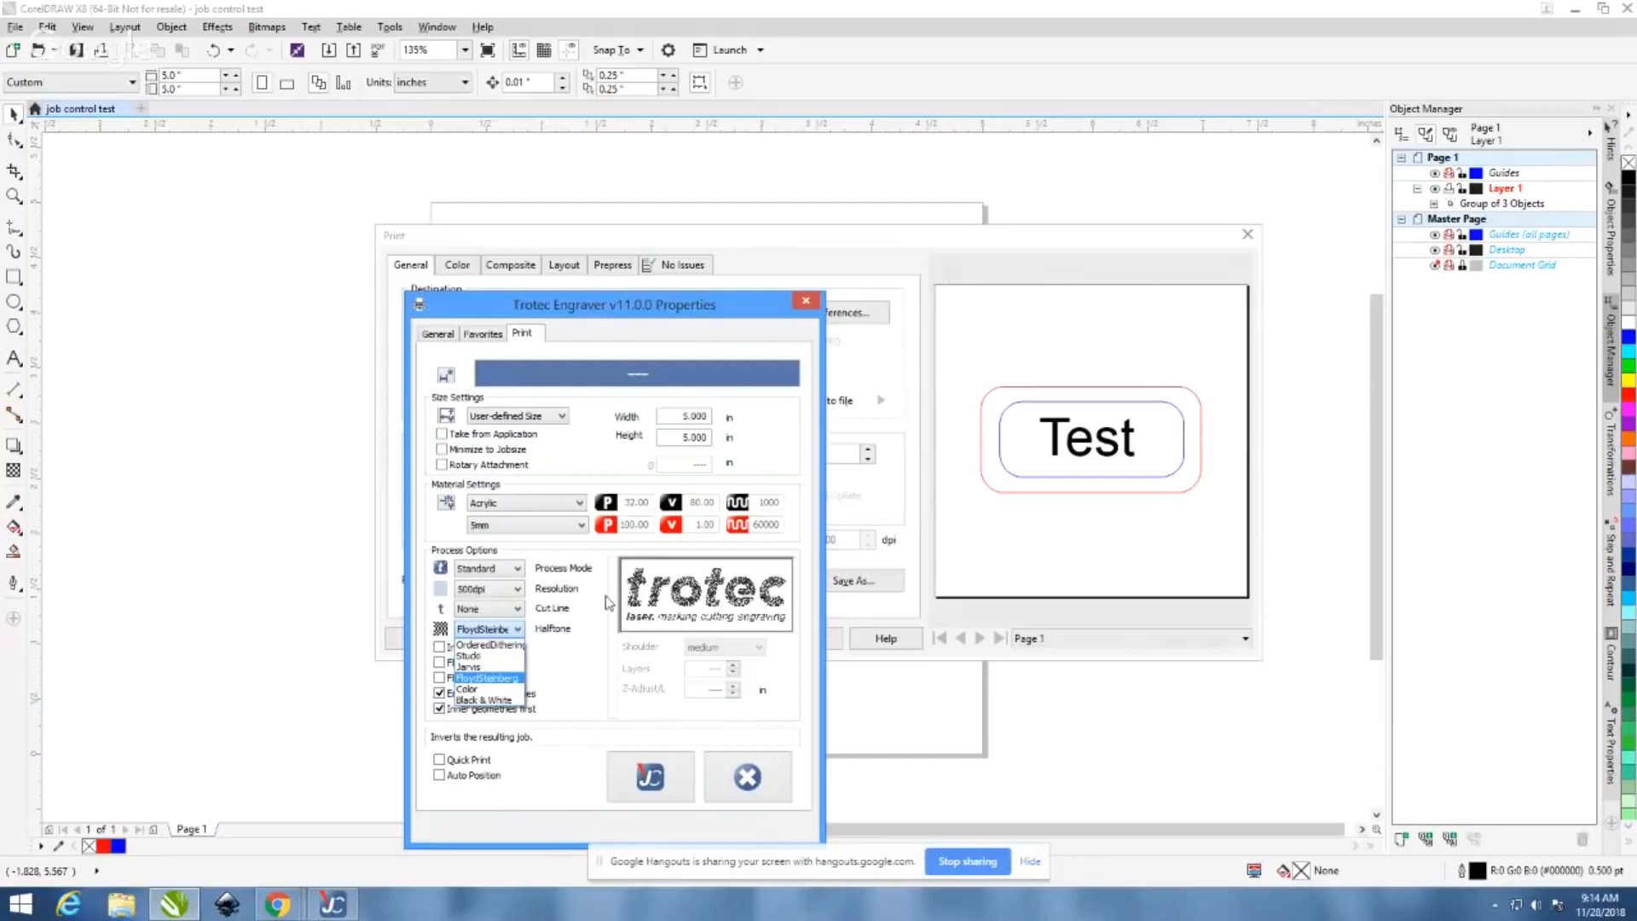
click(509, 679)
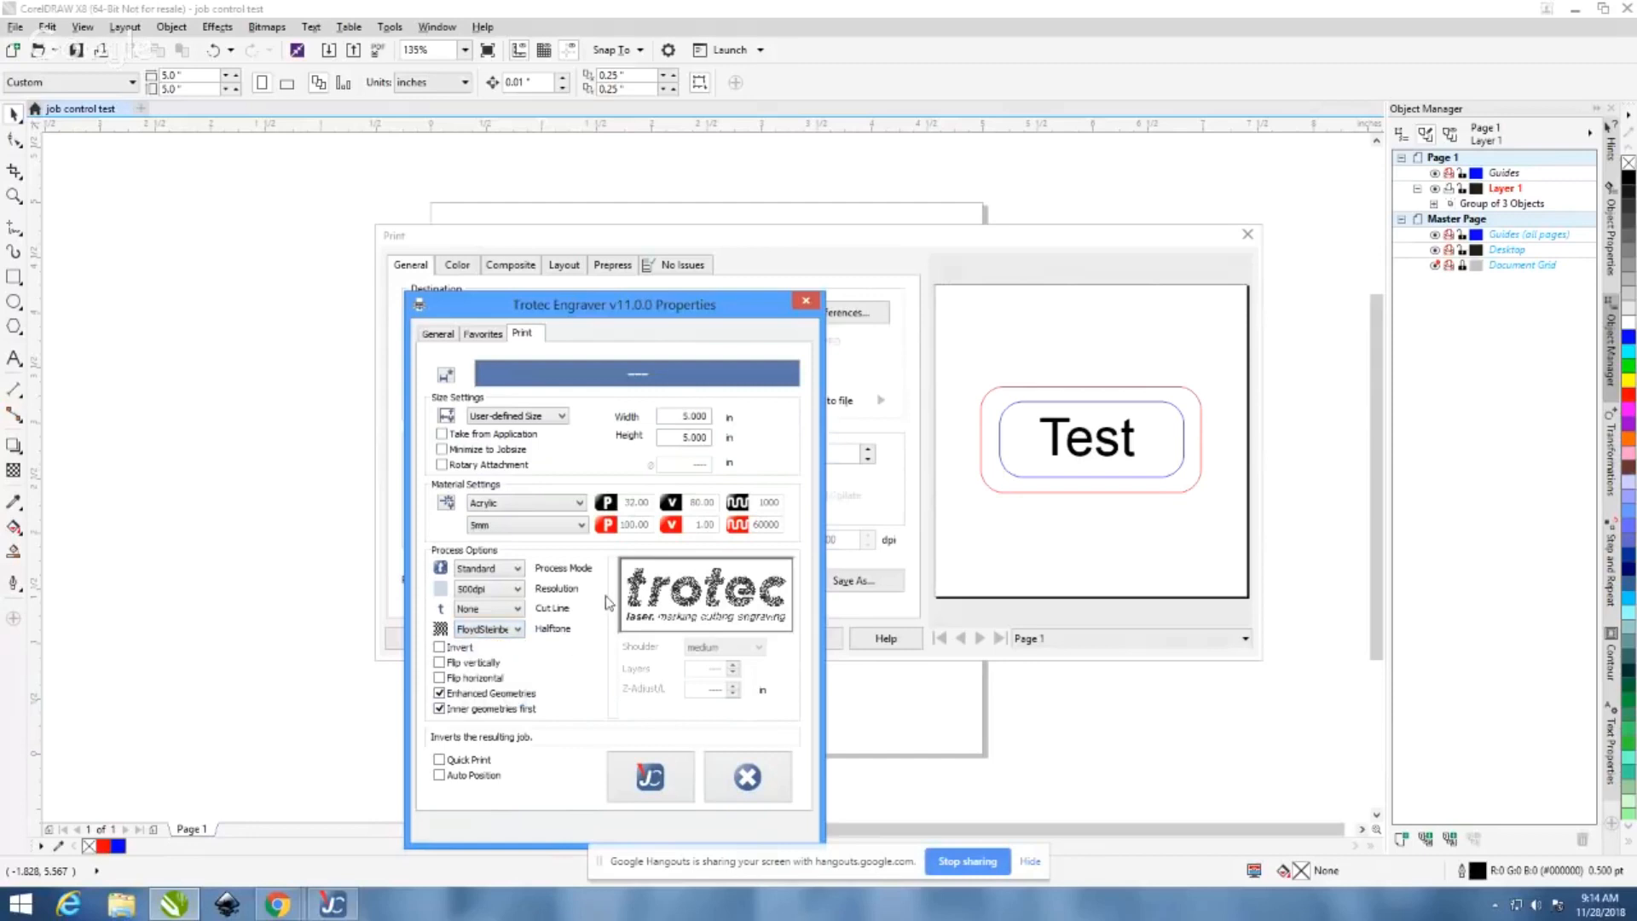
Switch the halftone to OrderedDithering, then set it back to Color
click(516, 630)
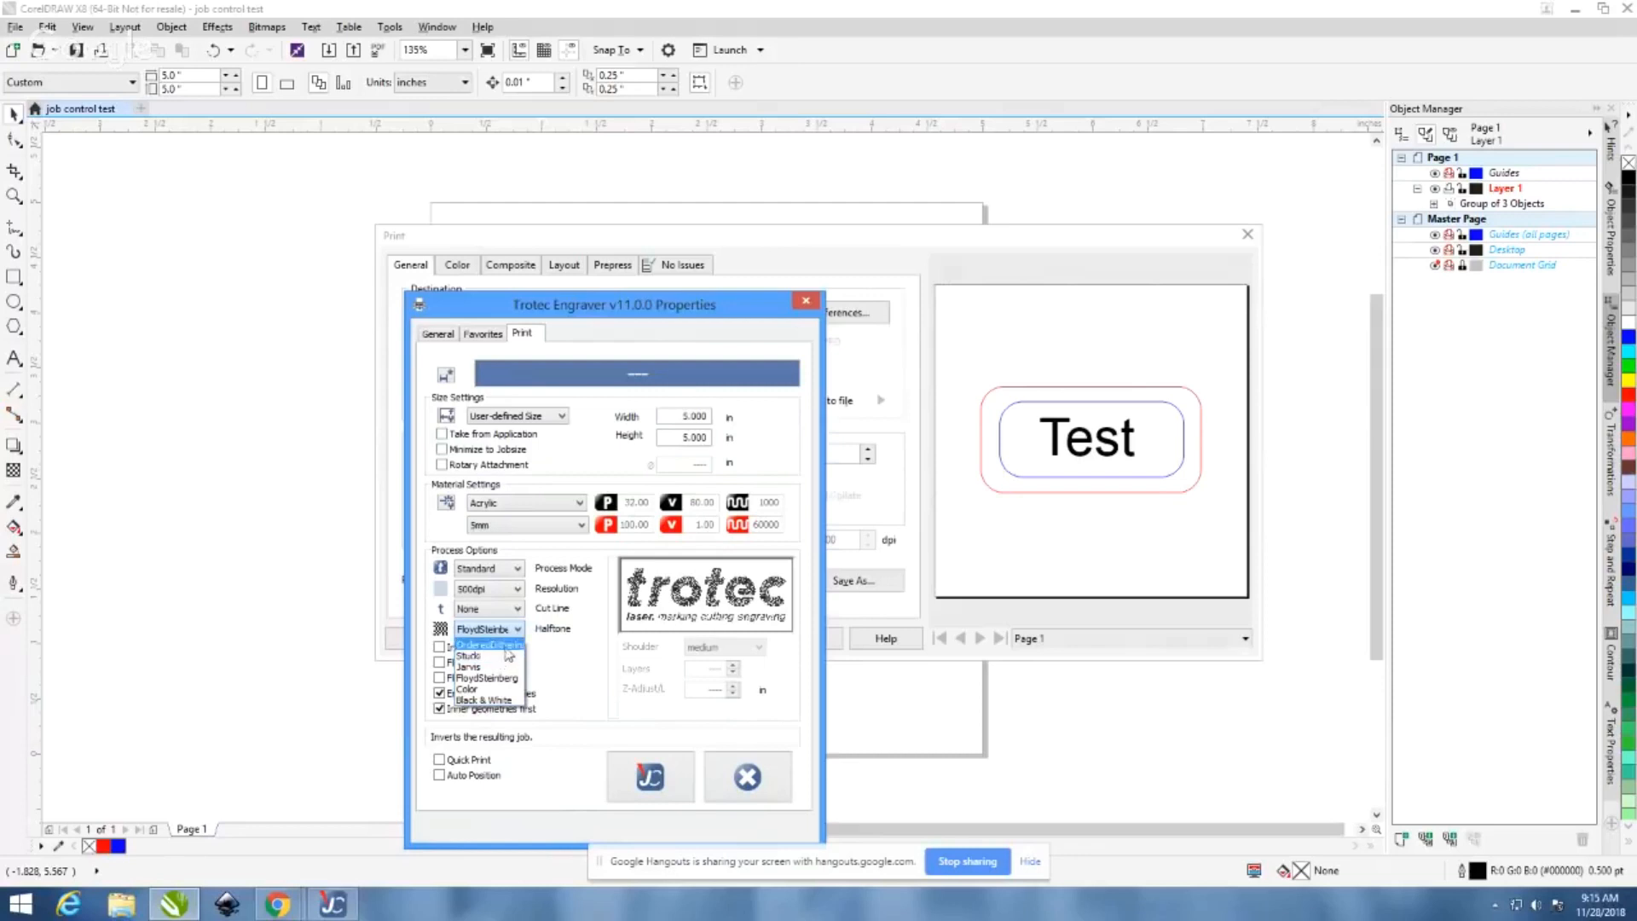
click(508, 648)
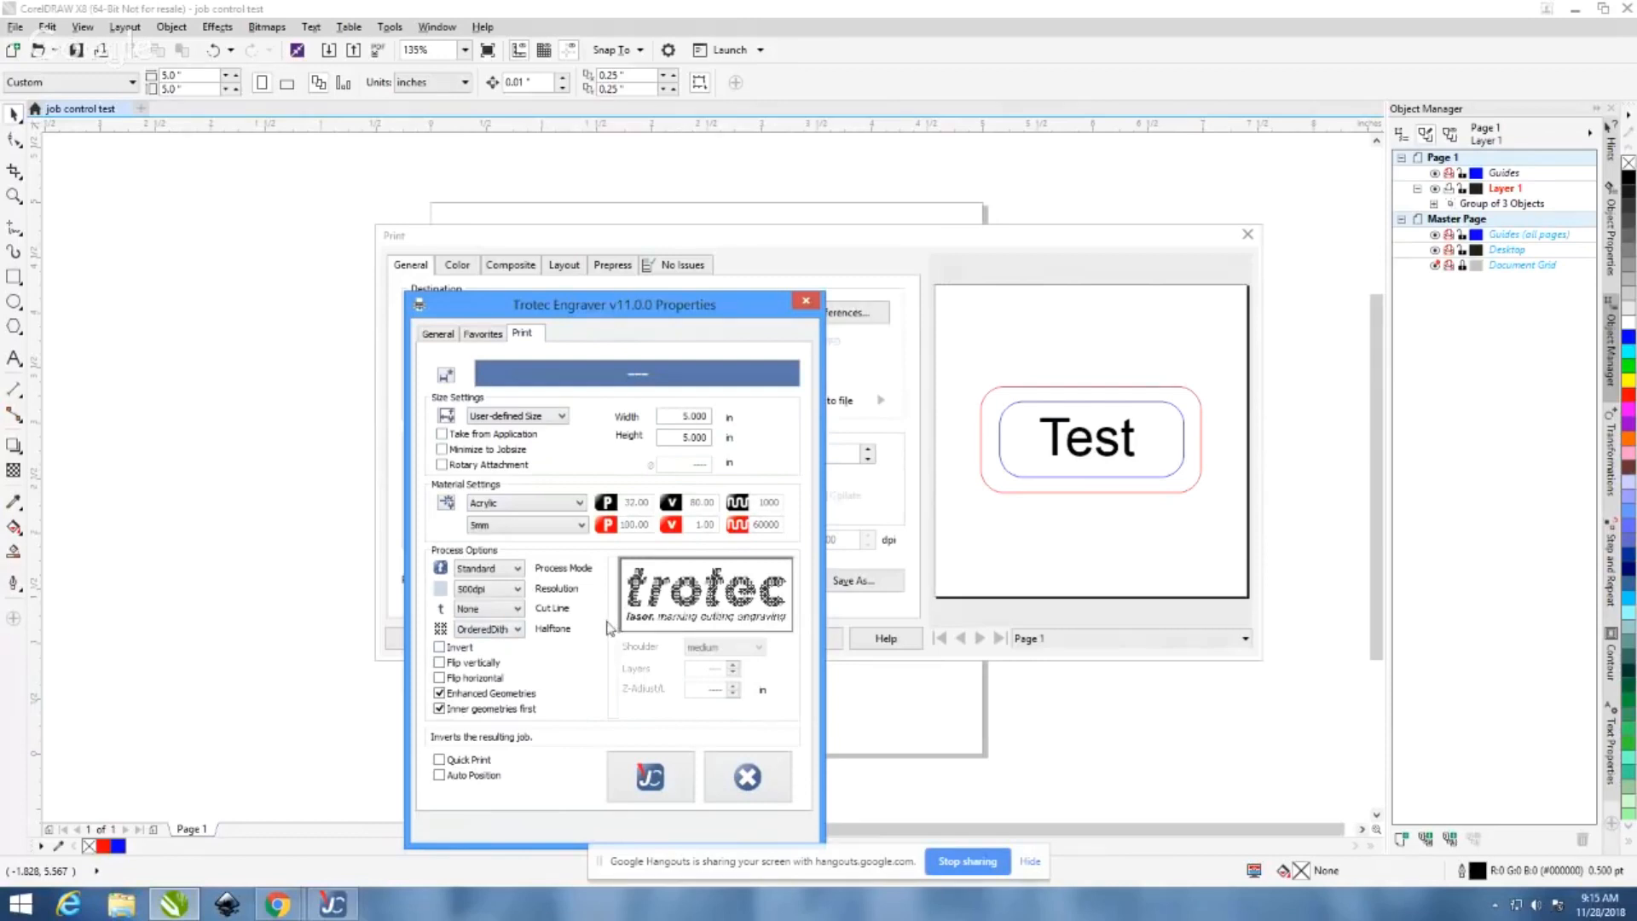
click(516, 630)
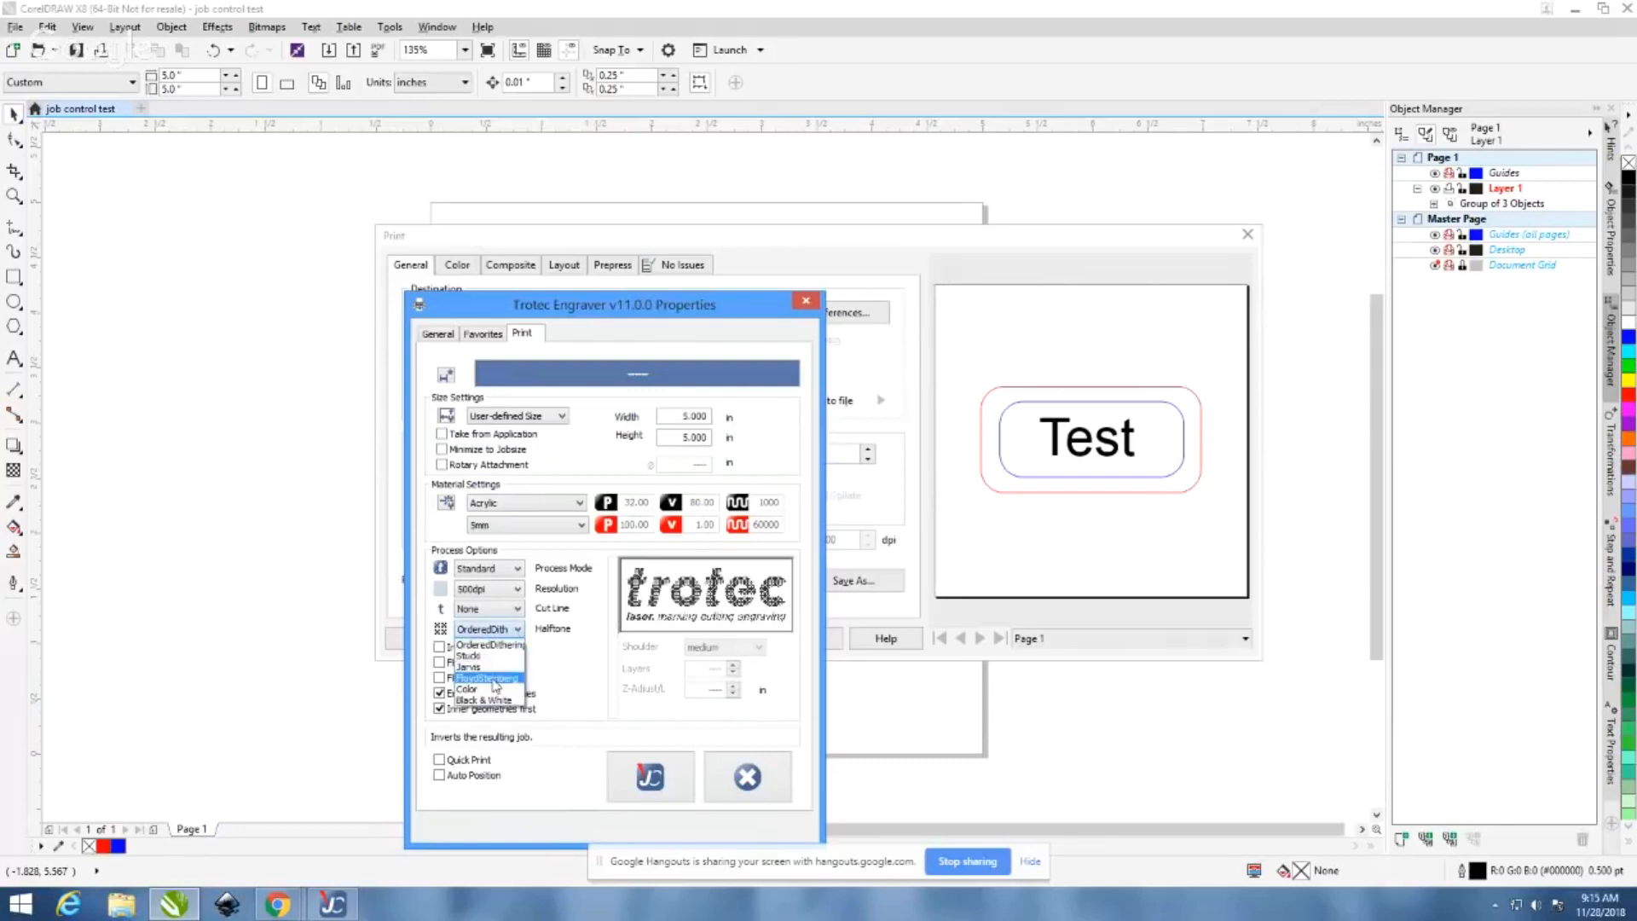
click(495, 689)
Review the available halftone options against the Test design's preview without changing the Color selection
click(517, 630)
click(518, 631)
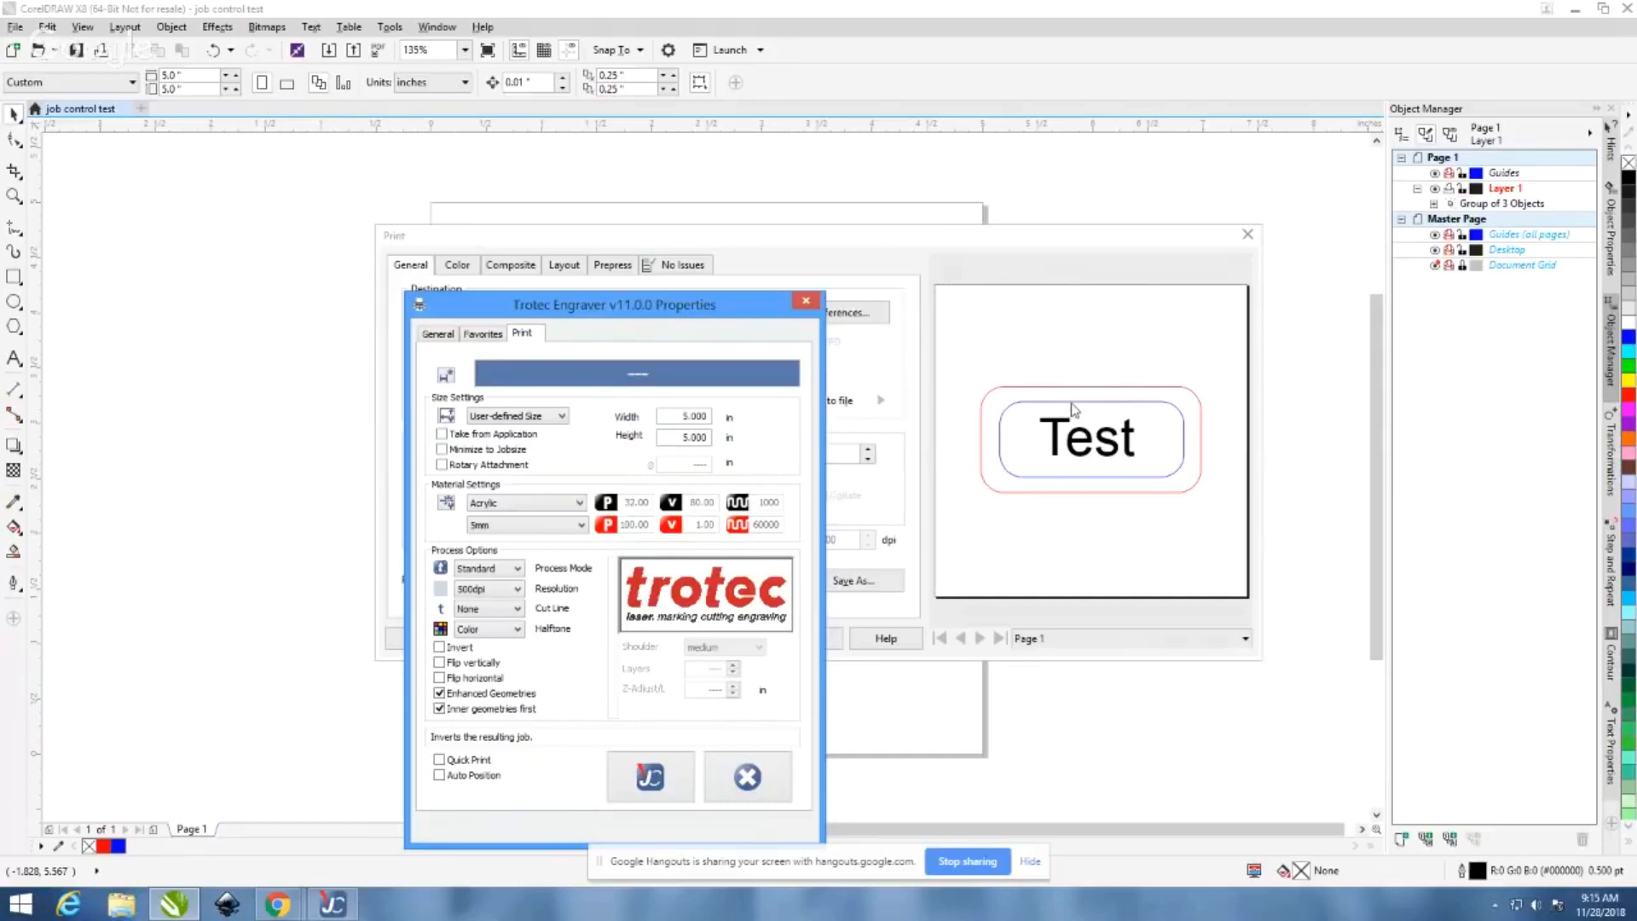
click(518, 630)
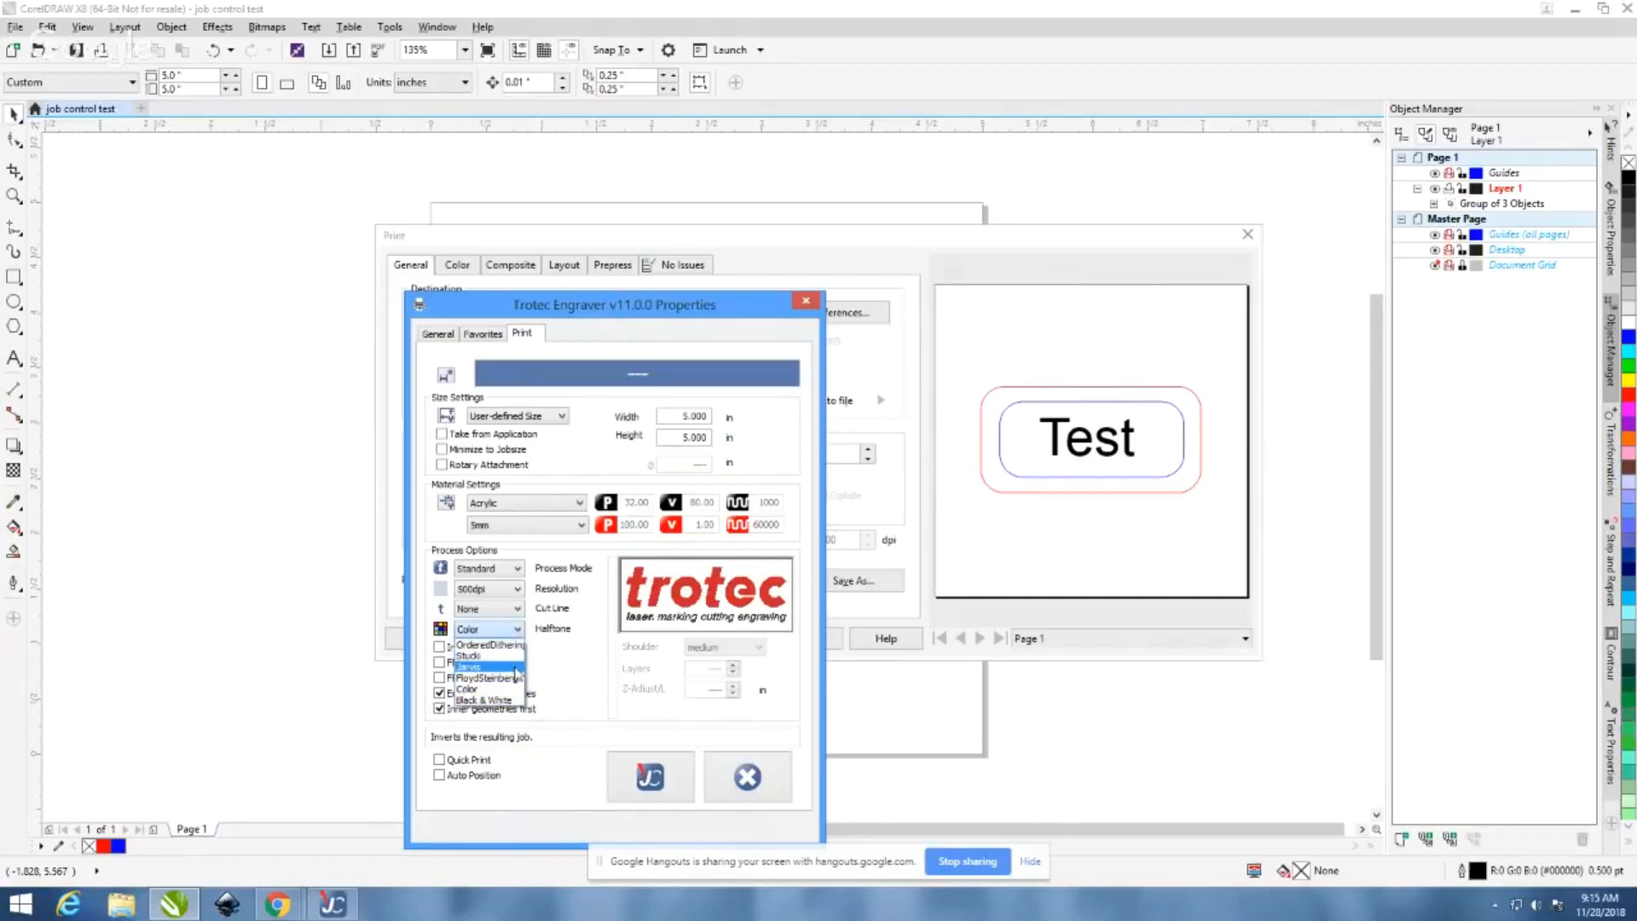
click(588, 647)
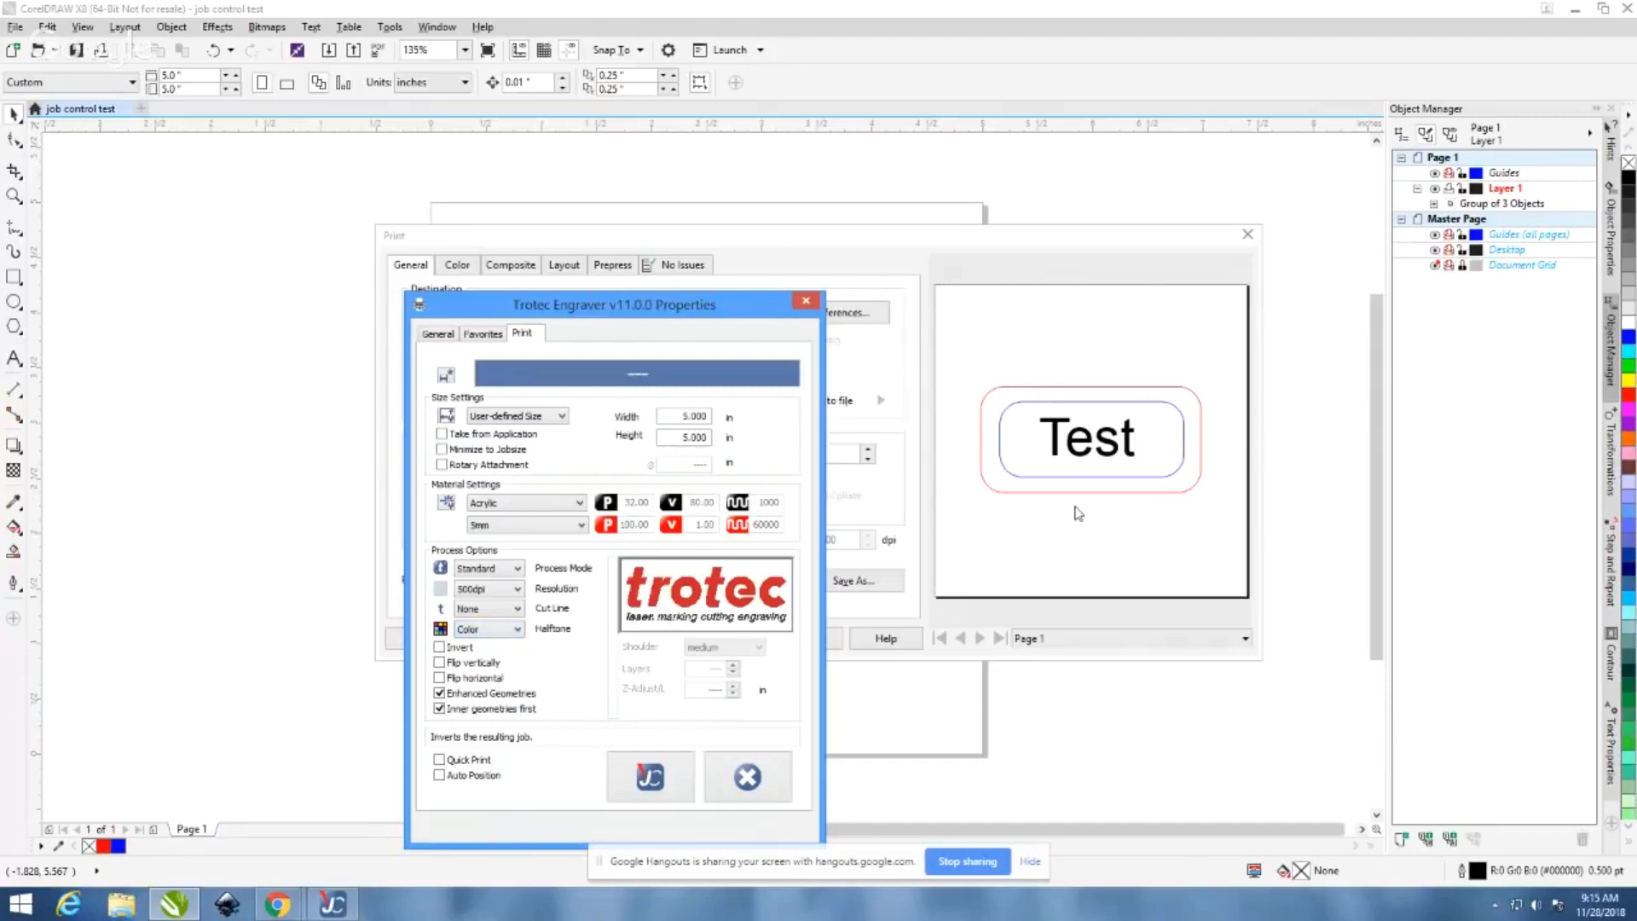
click(518, 629)
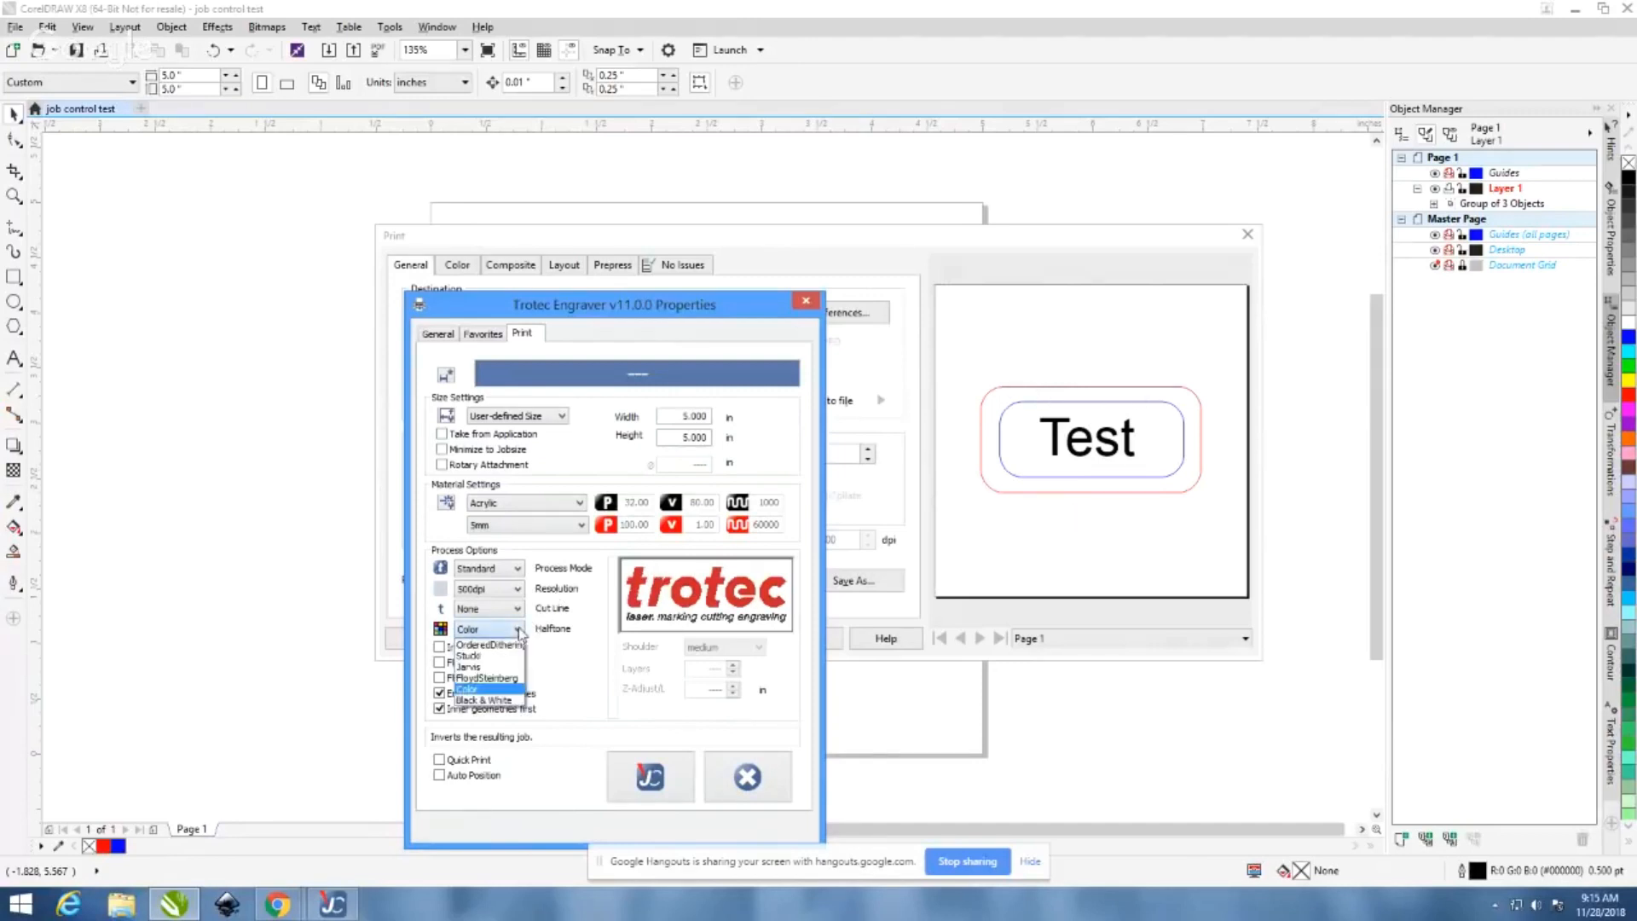
click(971, 442)
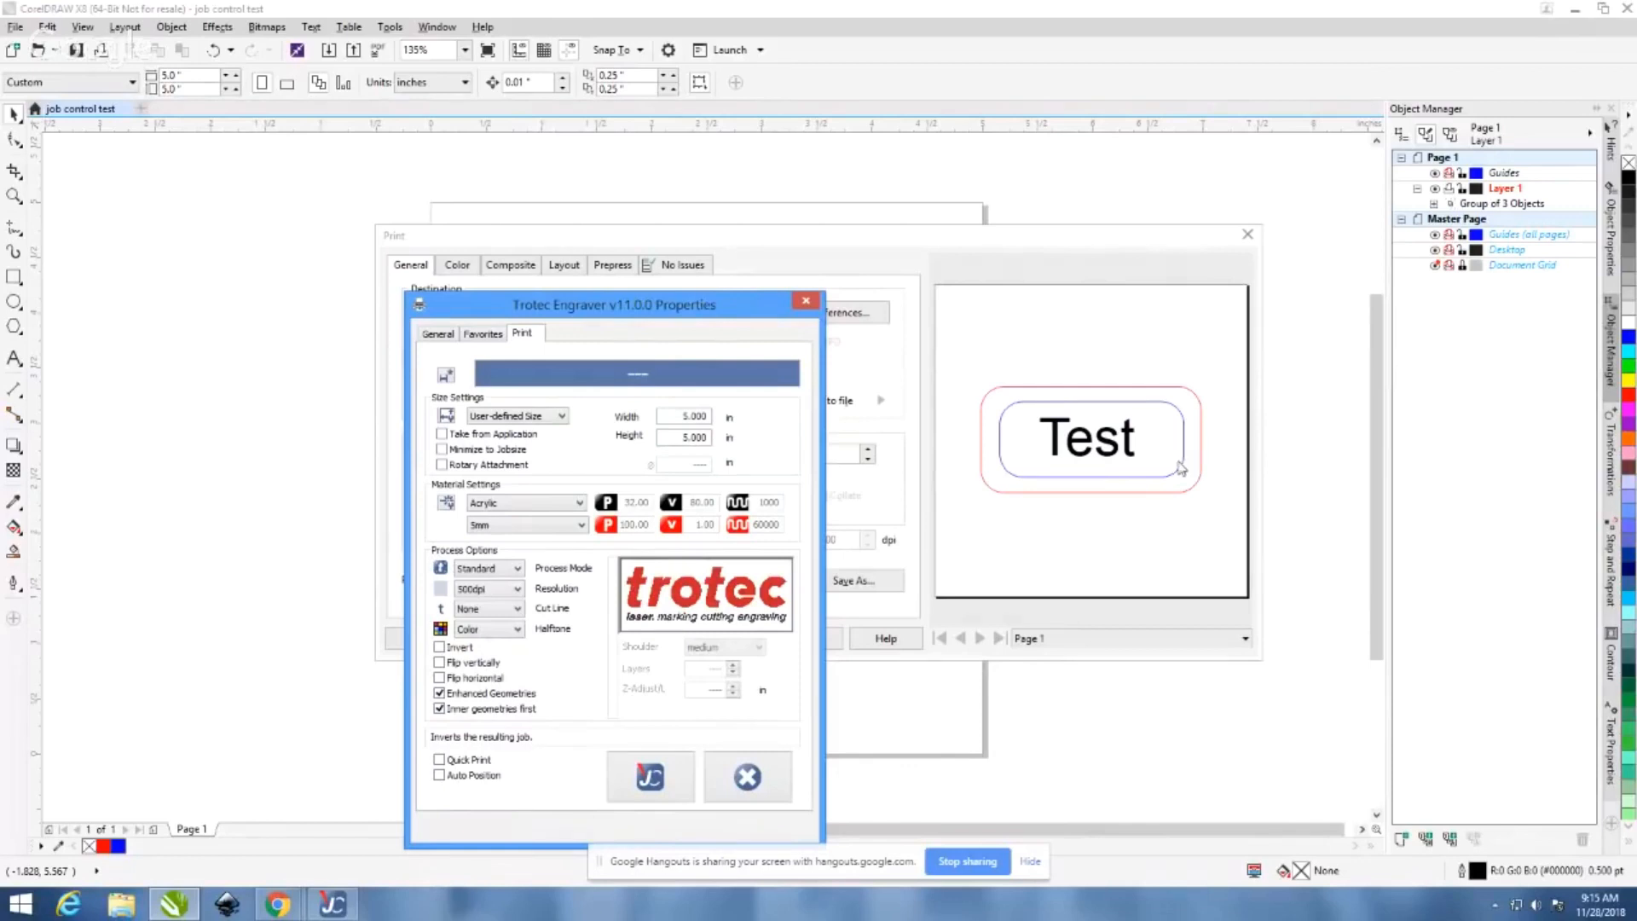
click(488, 631)
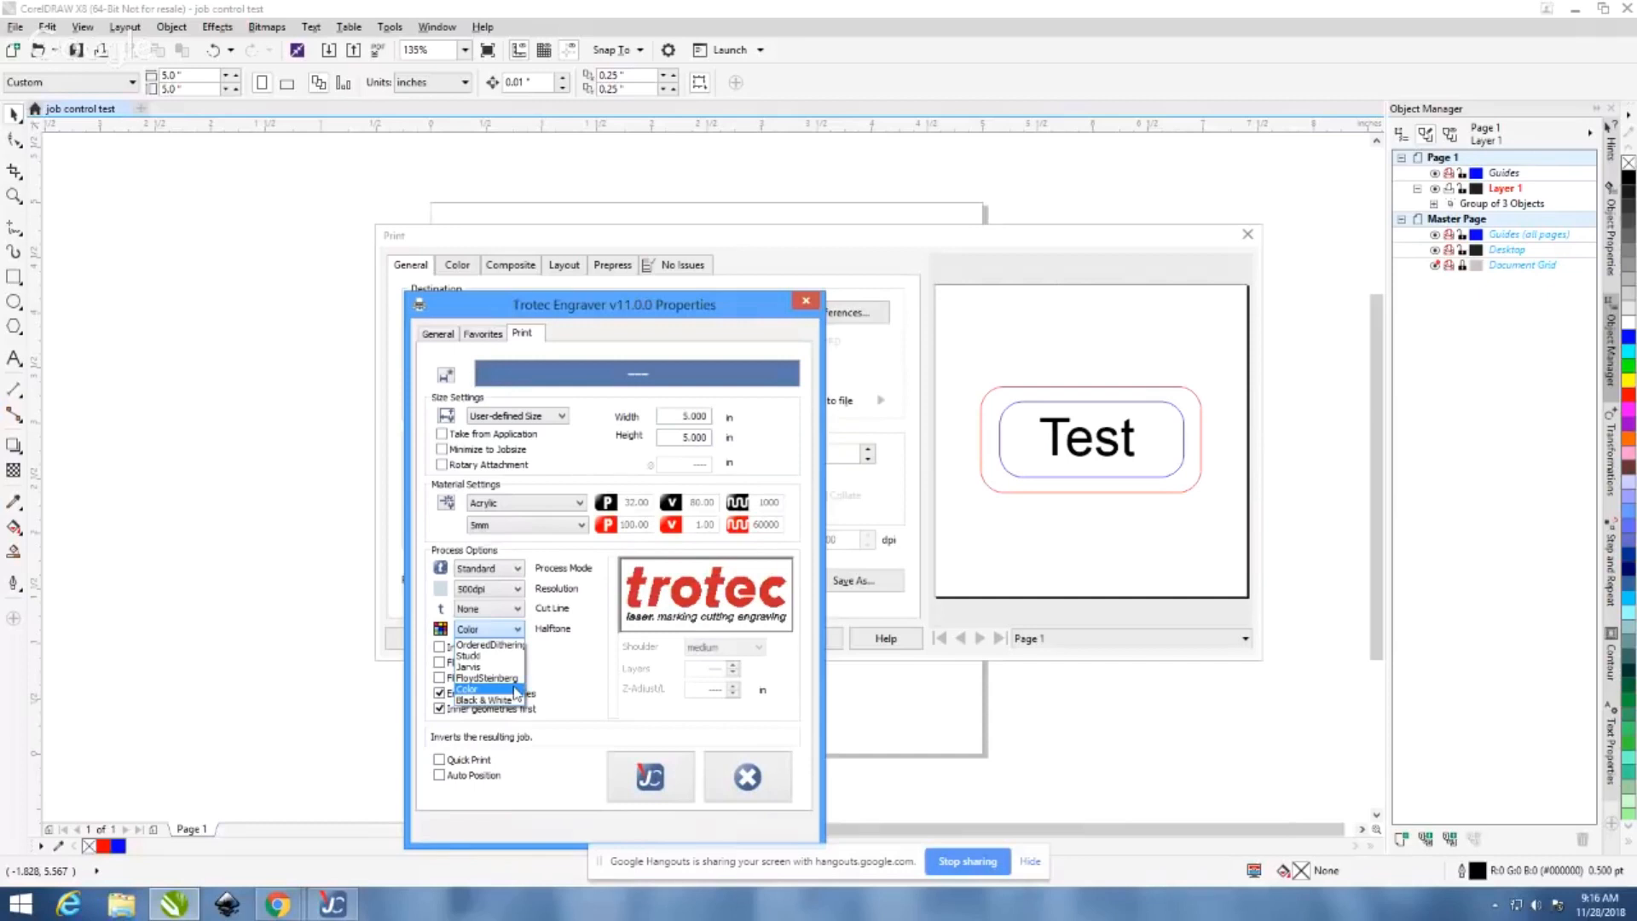
click(567, 678)
click(493, 611)
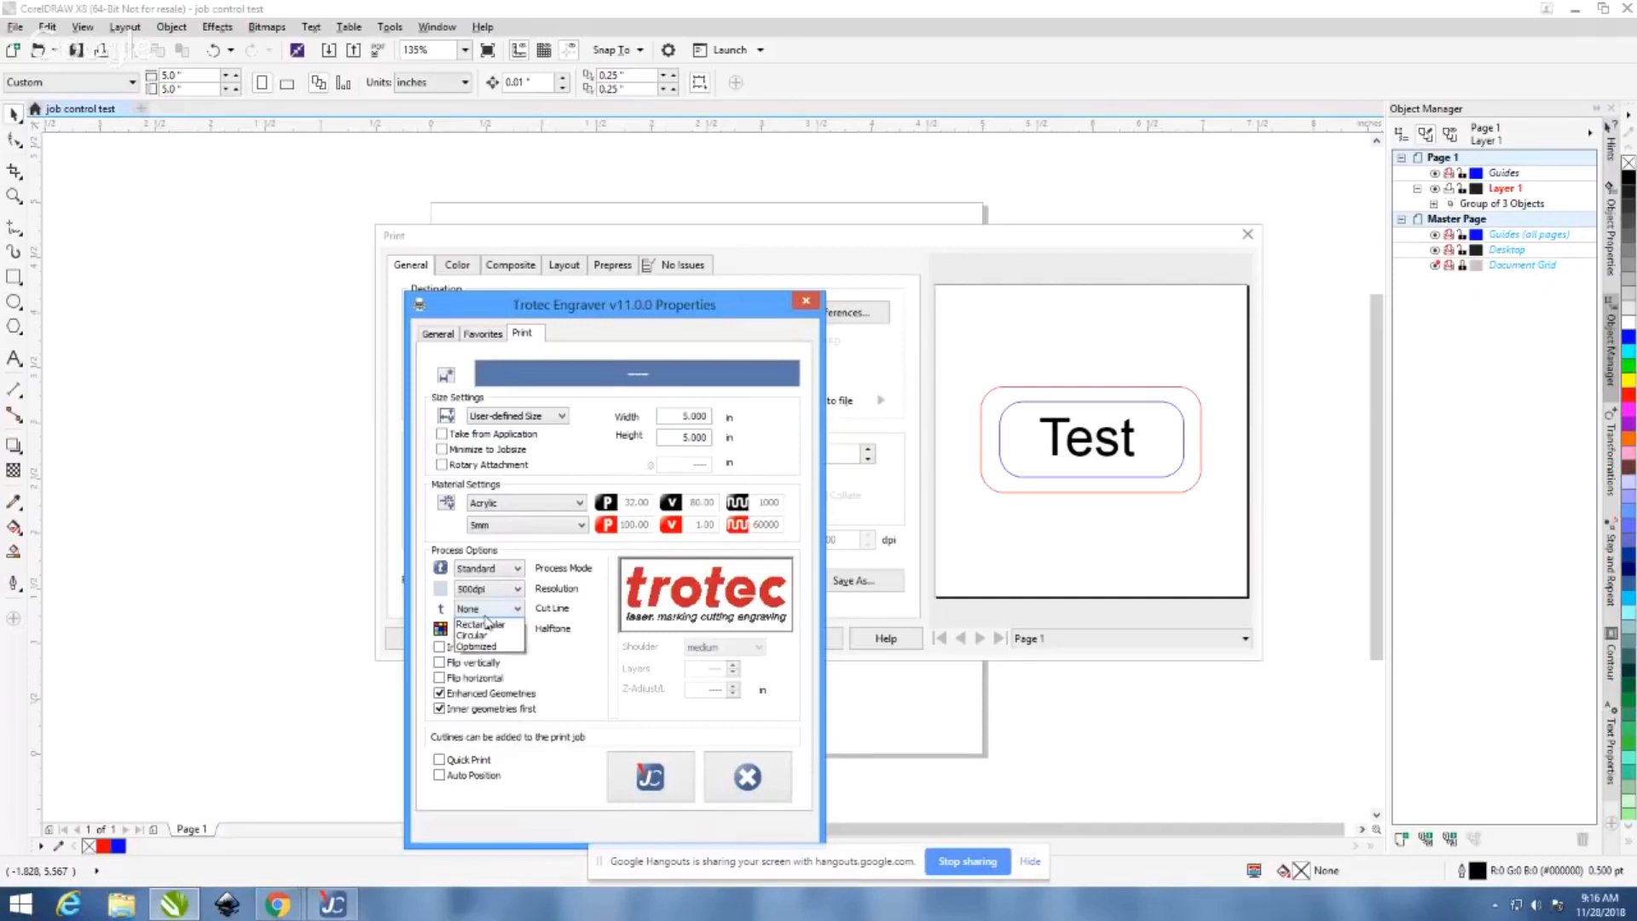
click(569, 619)
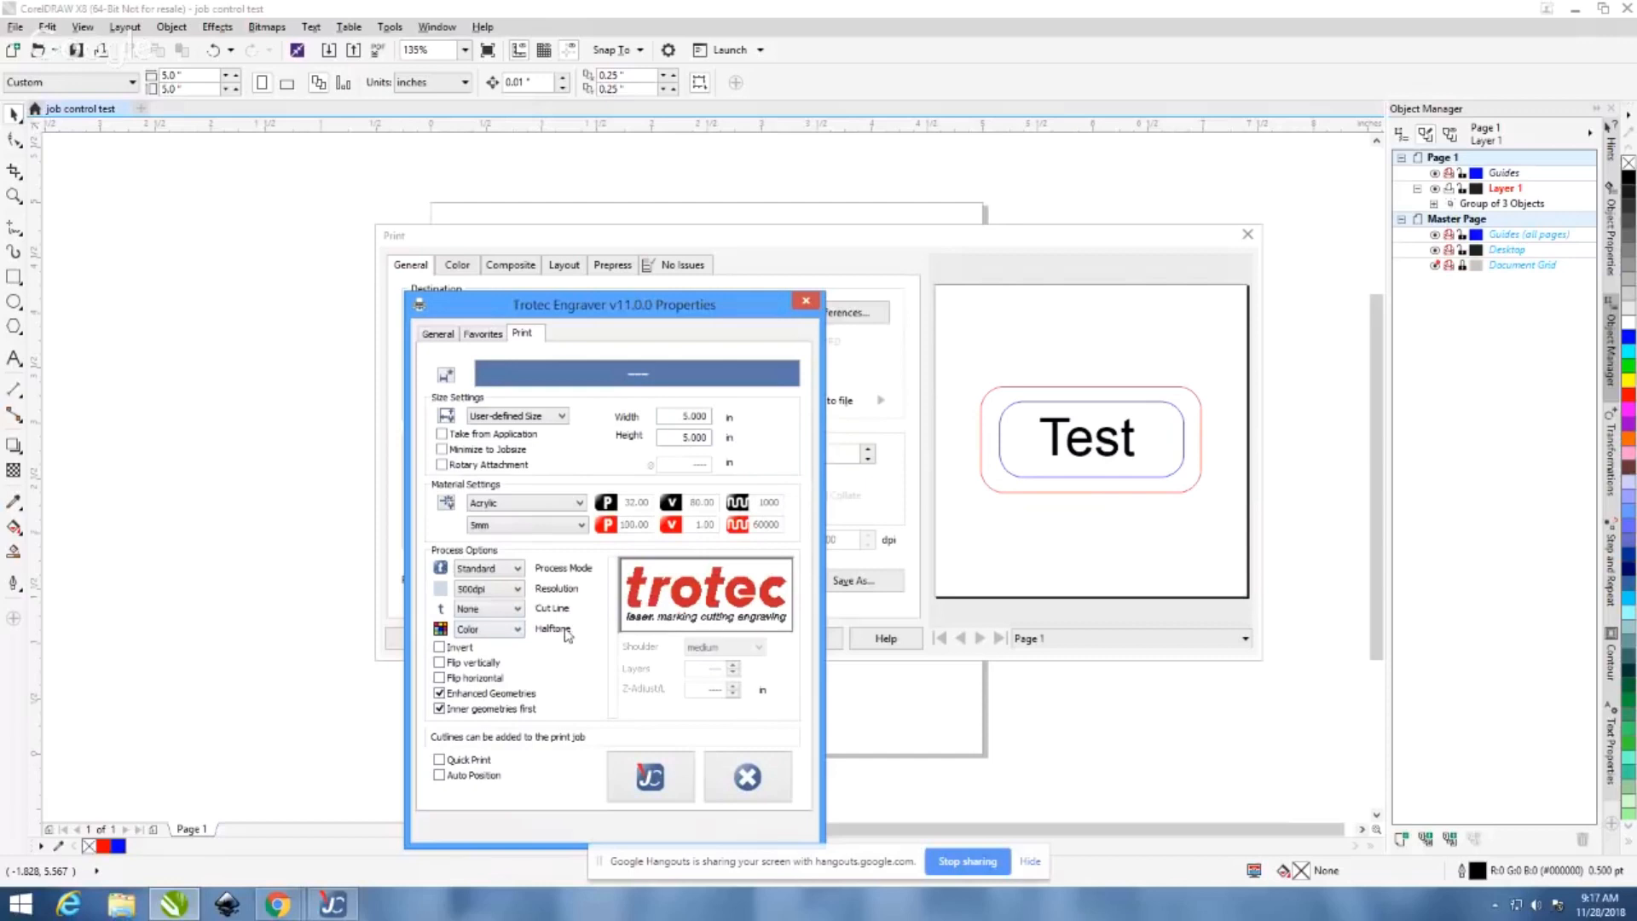
click(515, 569)
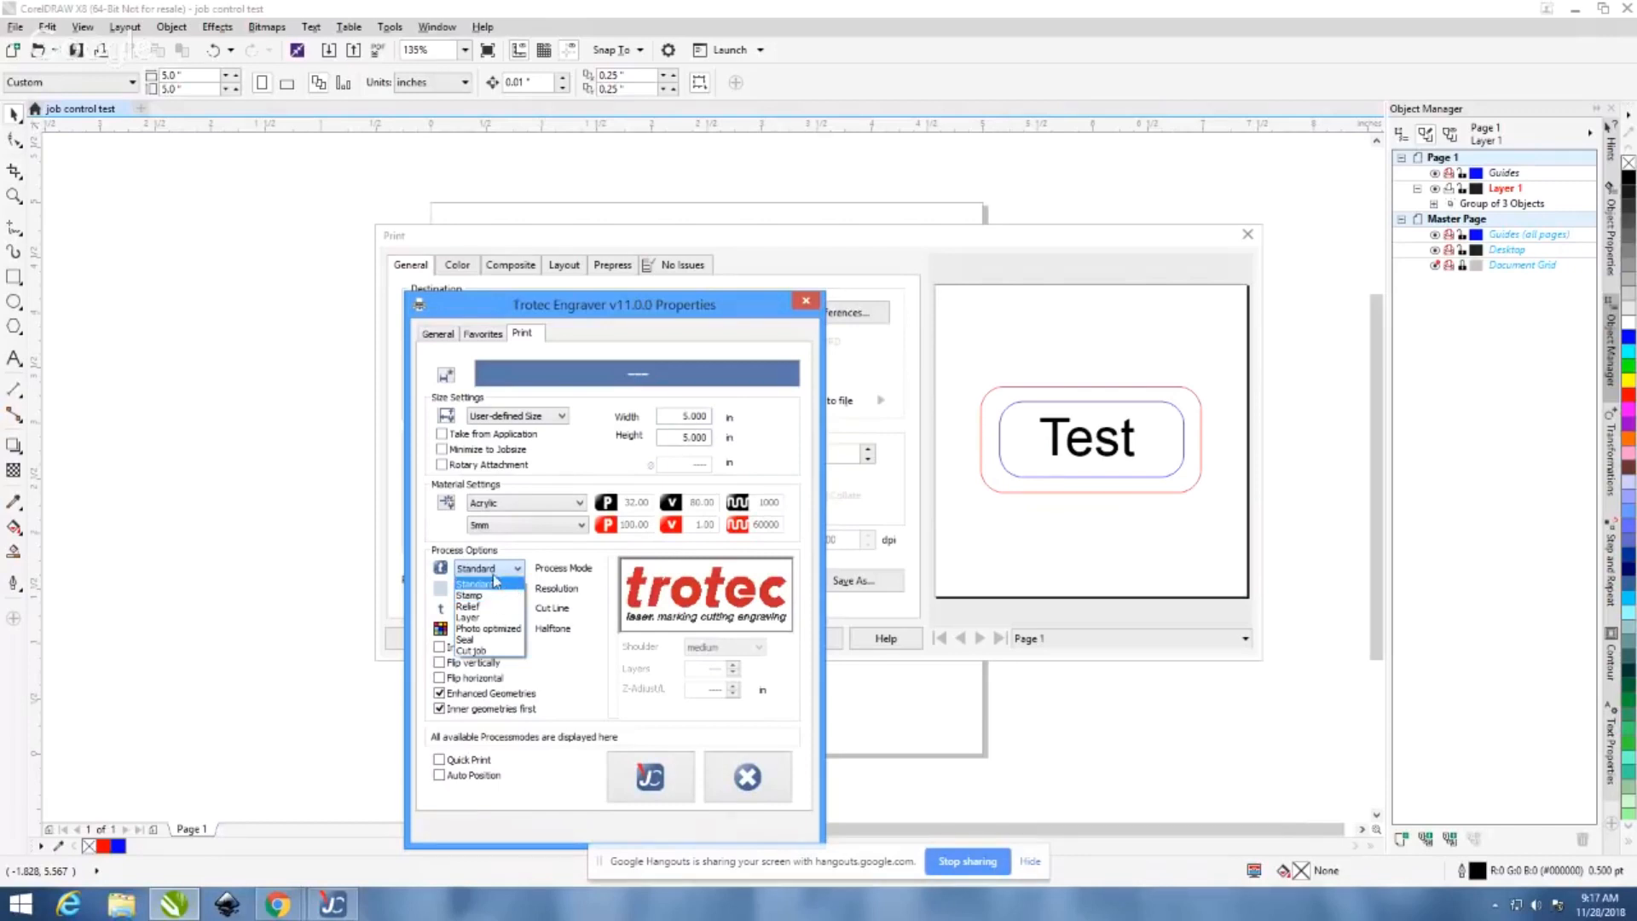
click(559, 560)
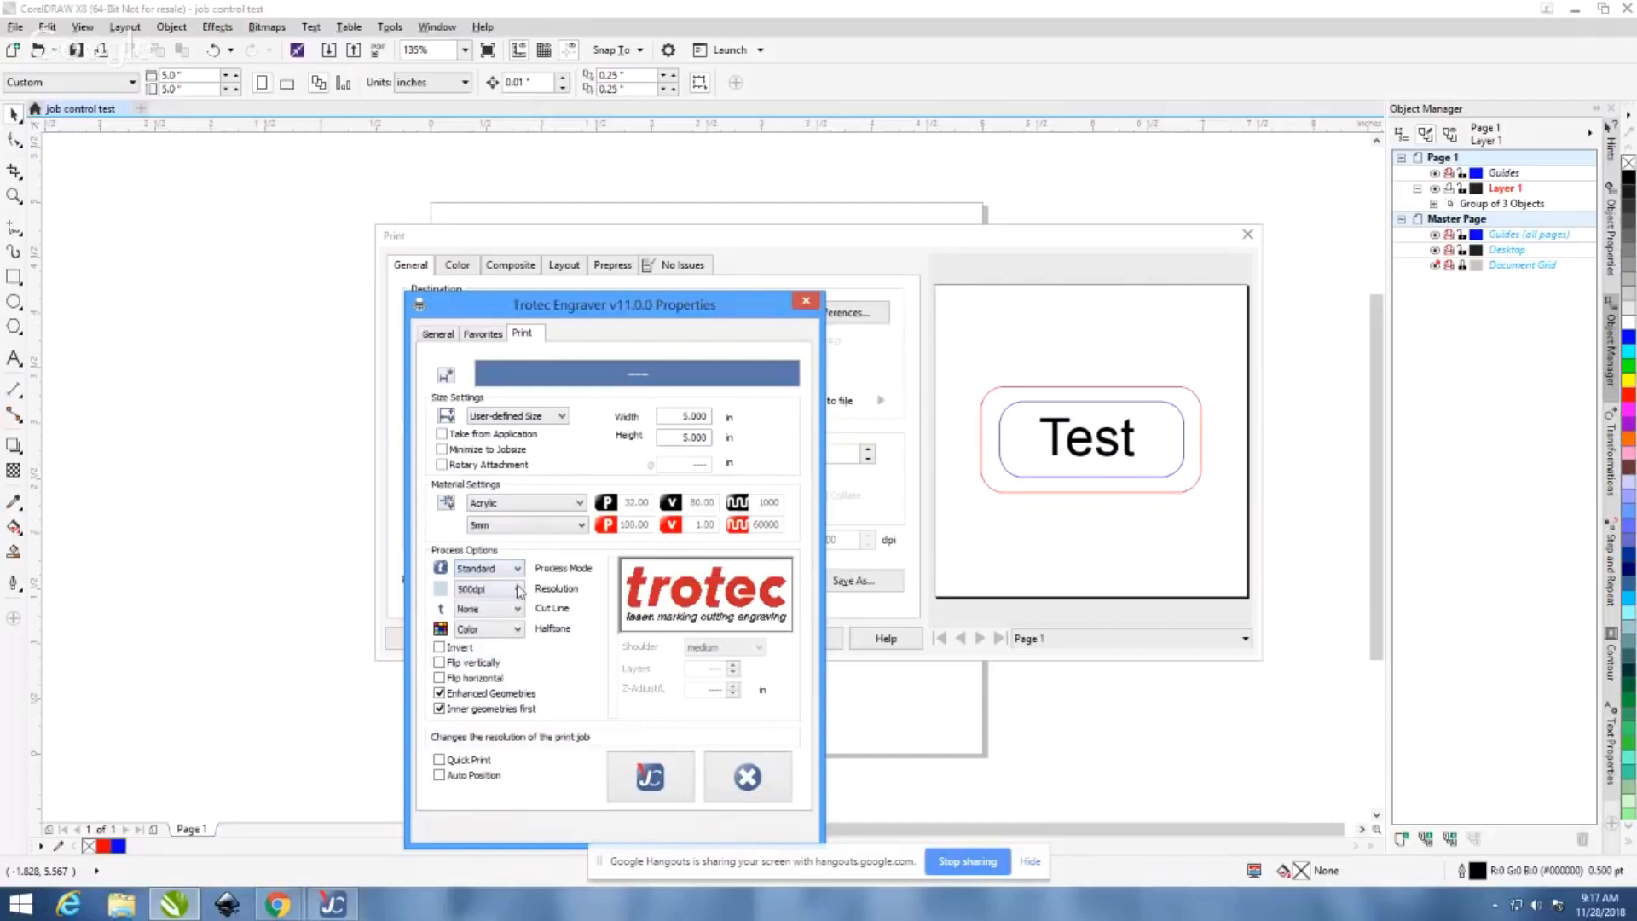
Compare the Stucki and OrderedDithering halftones, leaving Stucki selected
click(506, 628)
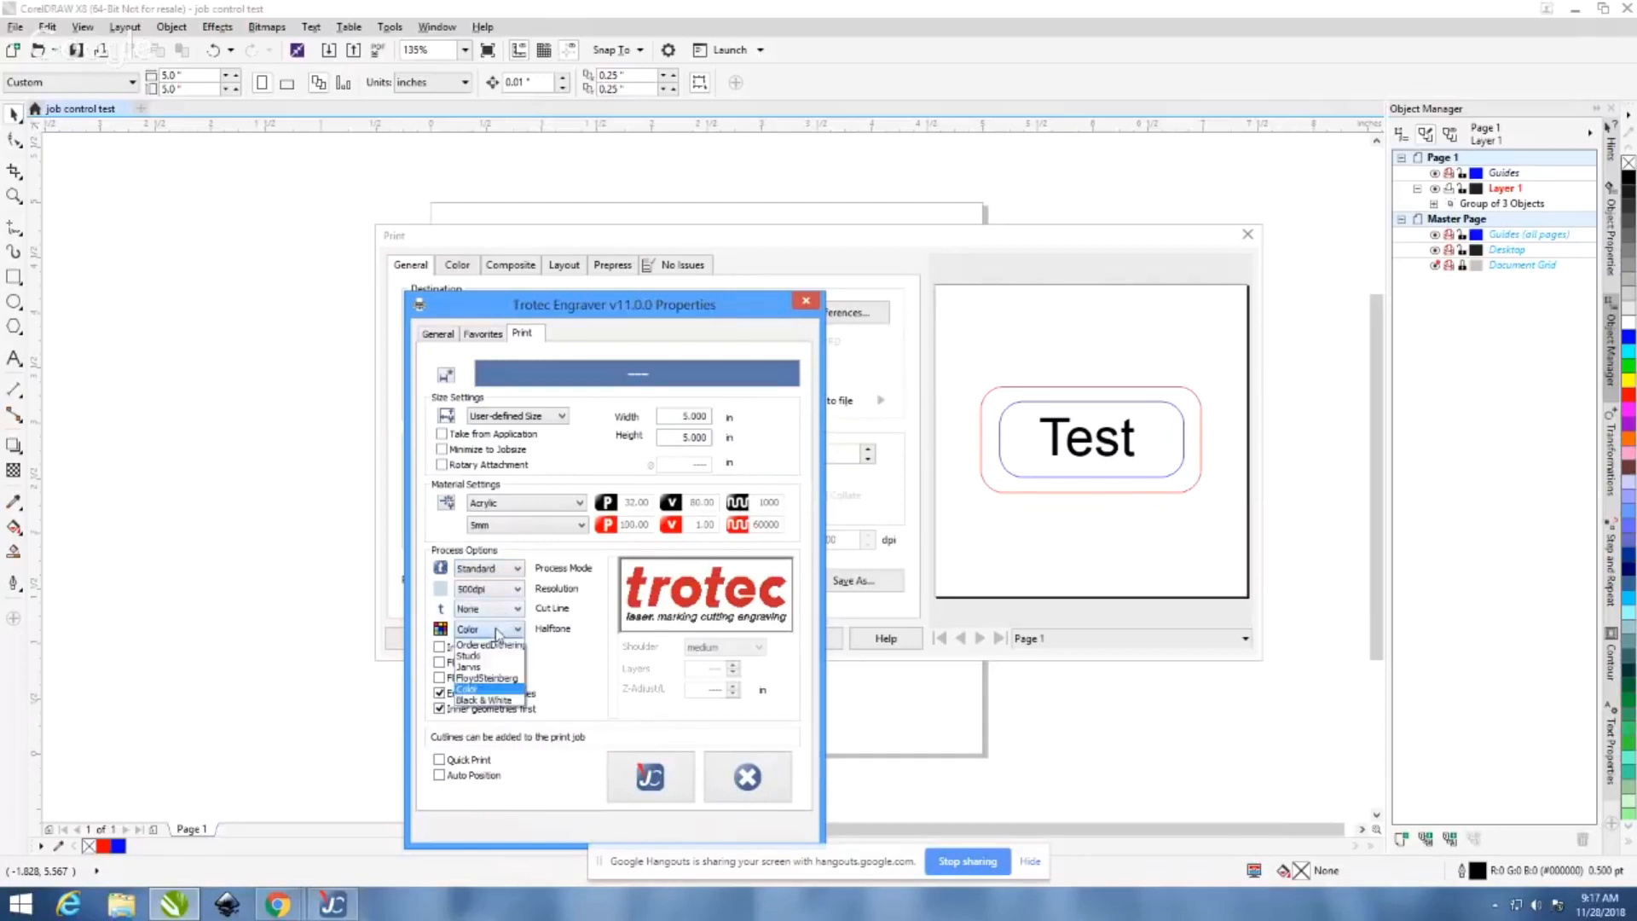
click(489, 665)
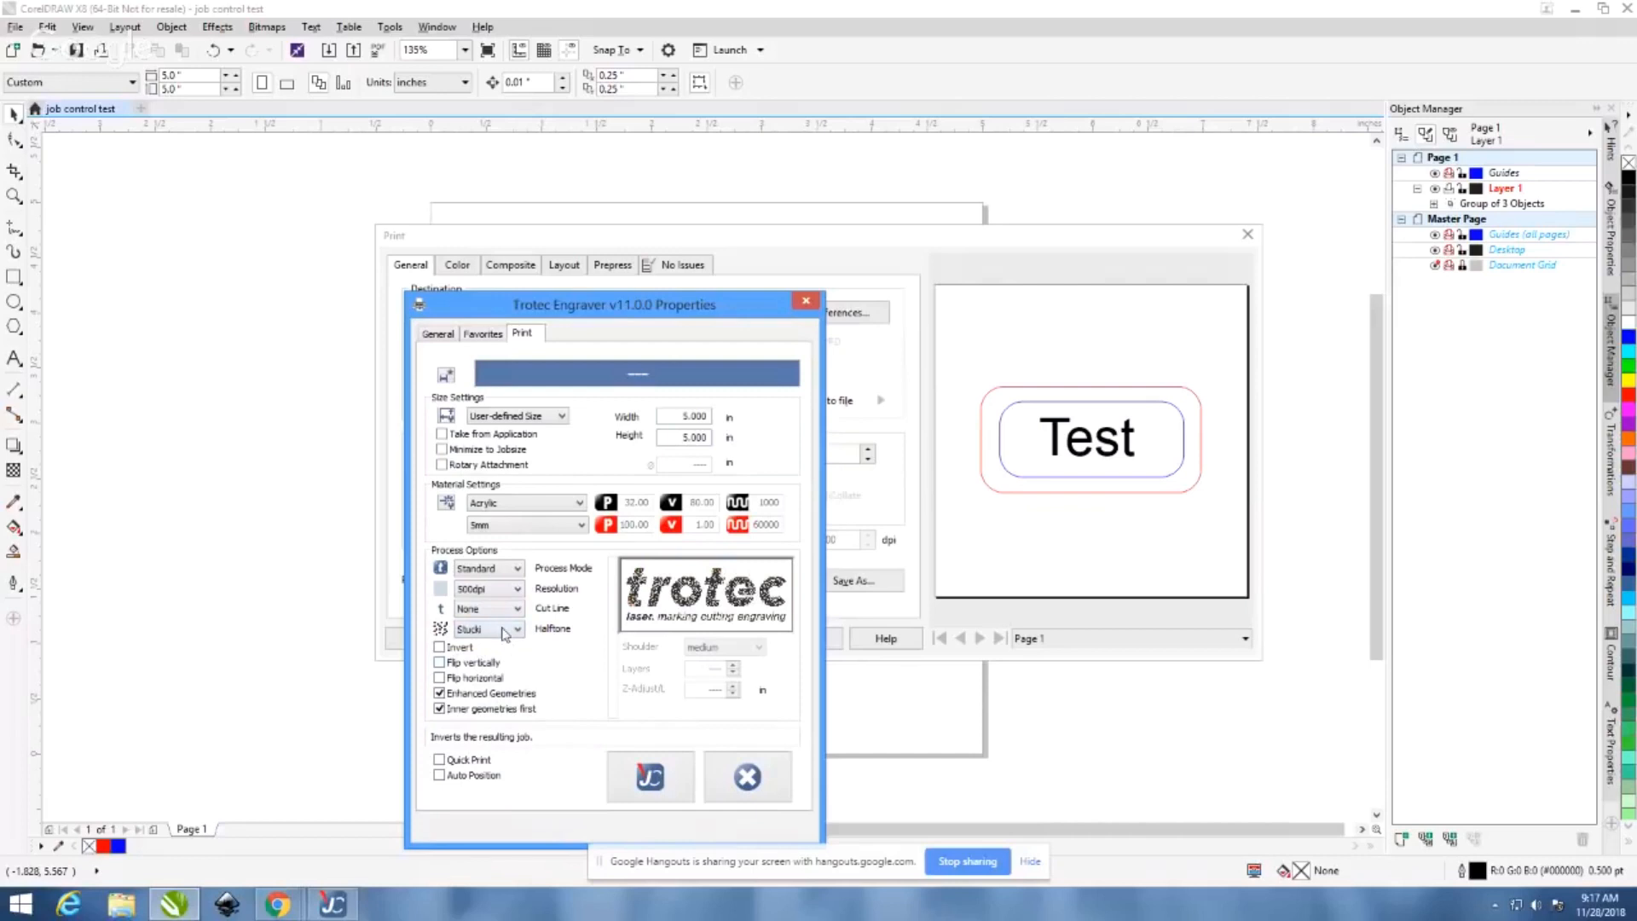
click(506, 631)
click(496, 644)
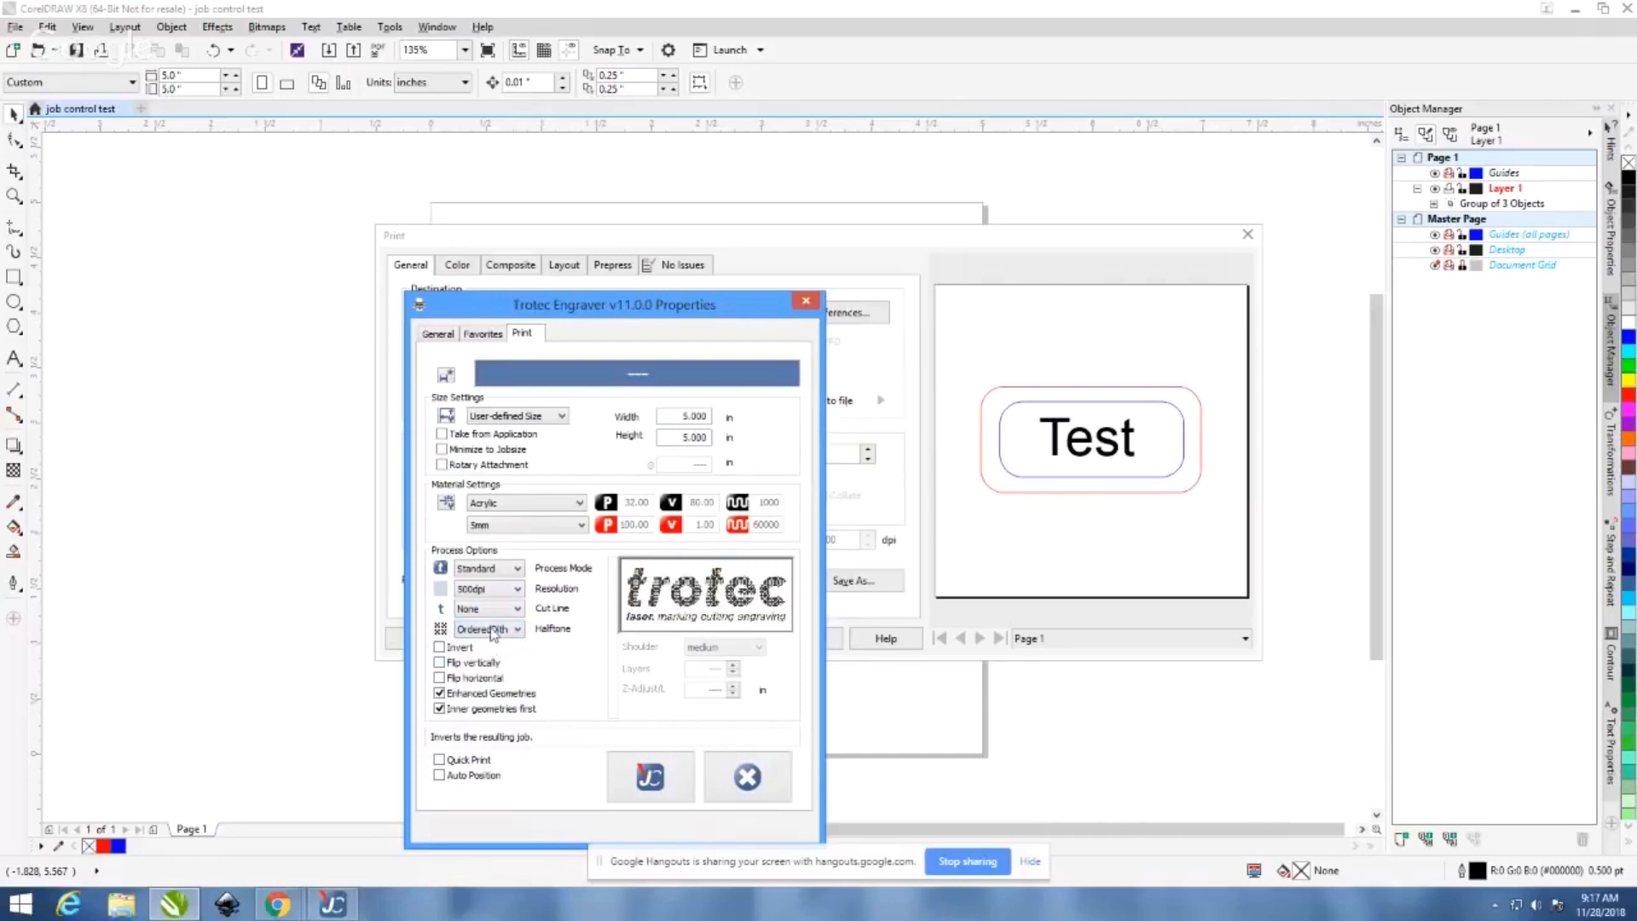
click(492, 631)
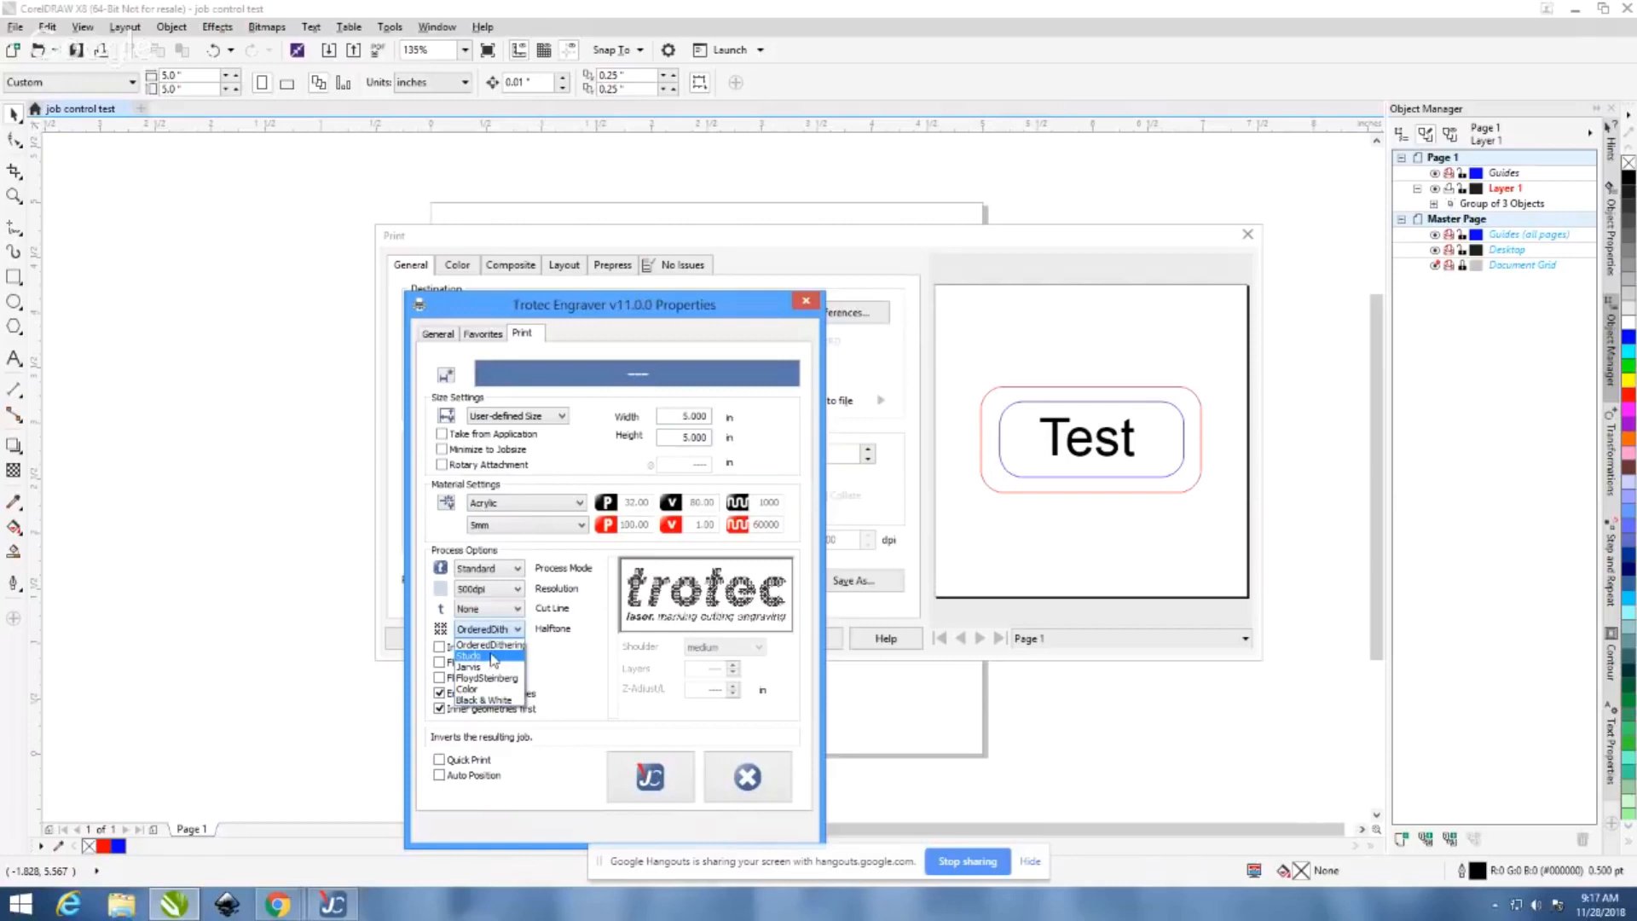
click(492, 656)
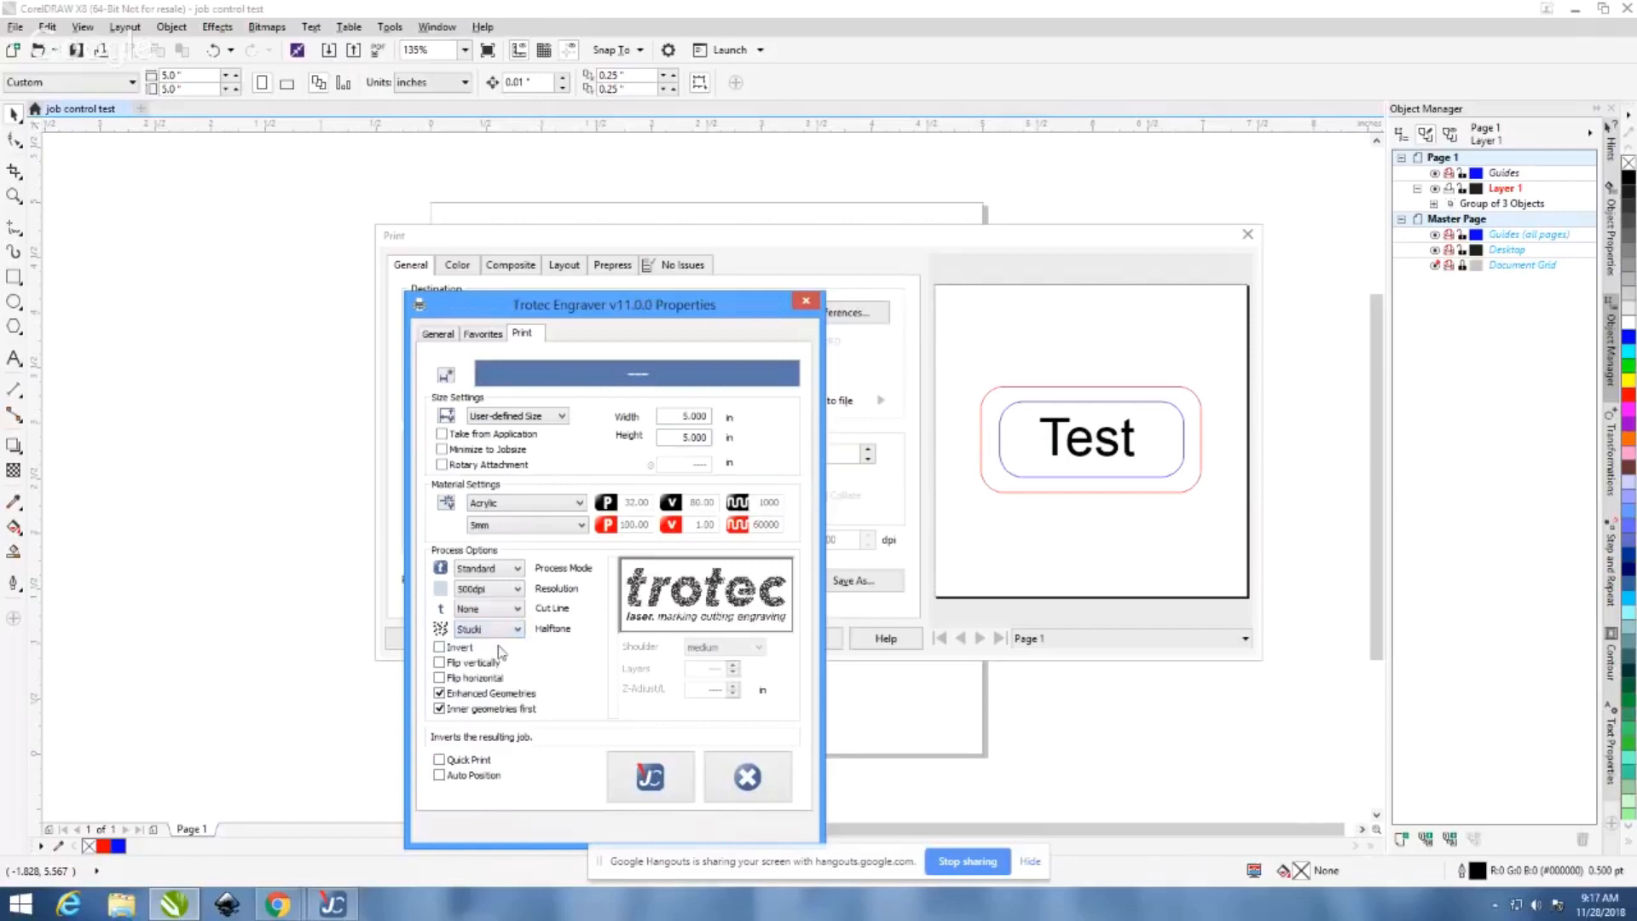
Try the Seal process mode and check its halftone choices, then return the process mode to Standard
click(516, 568)
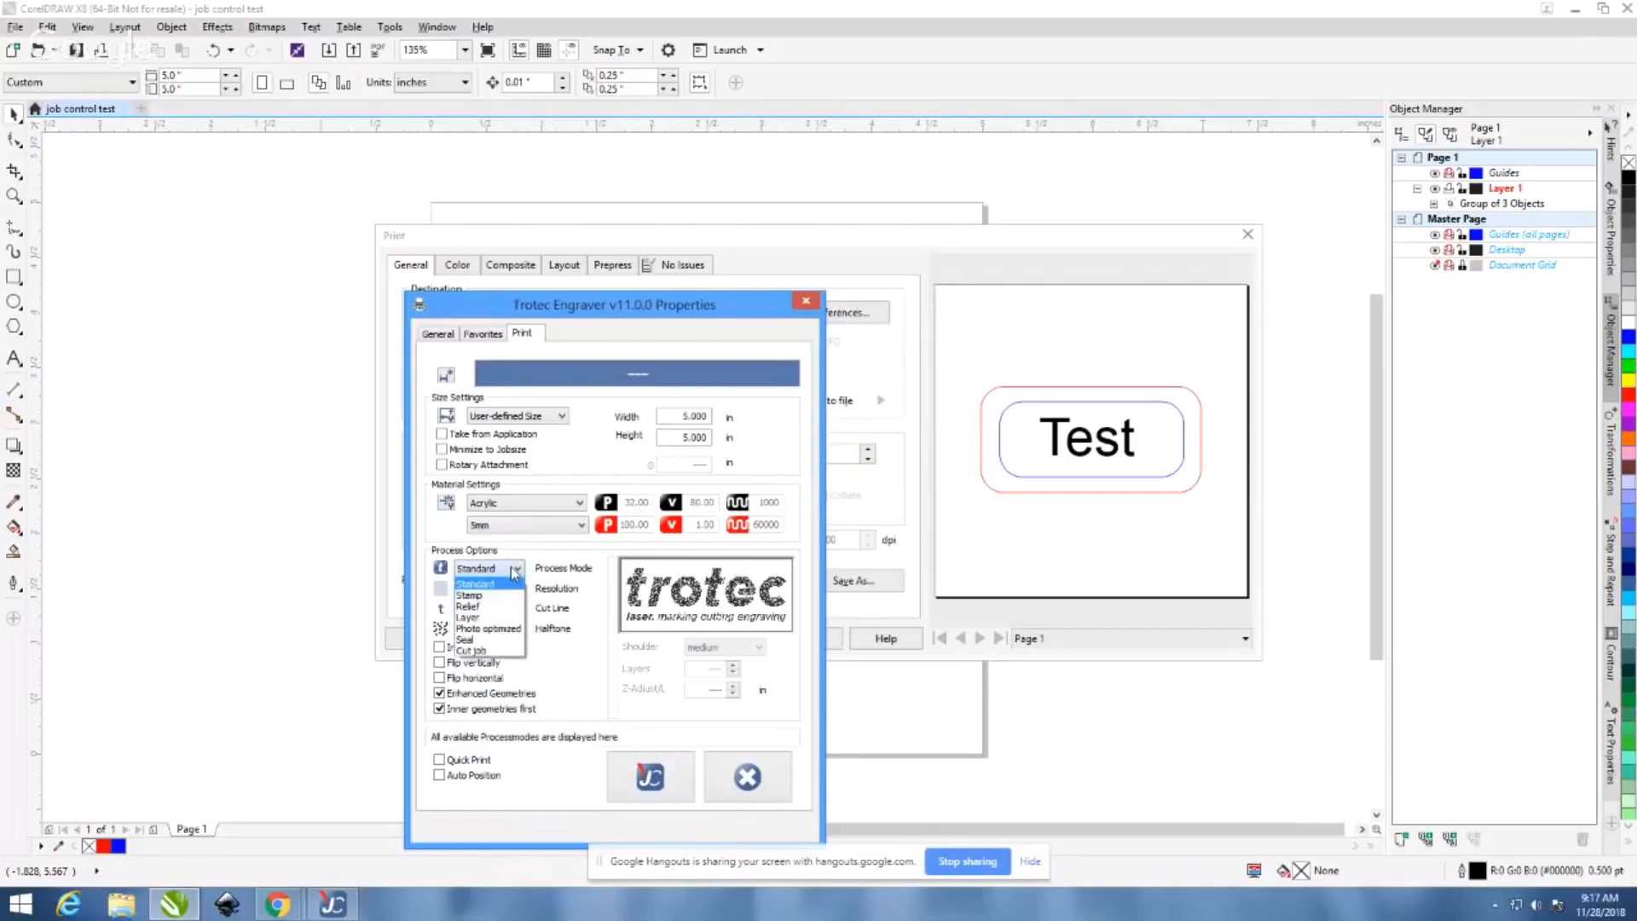
click(512, 639)
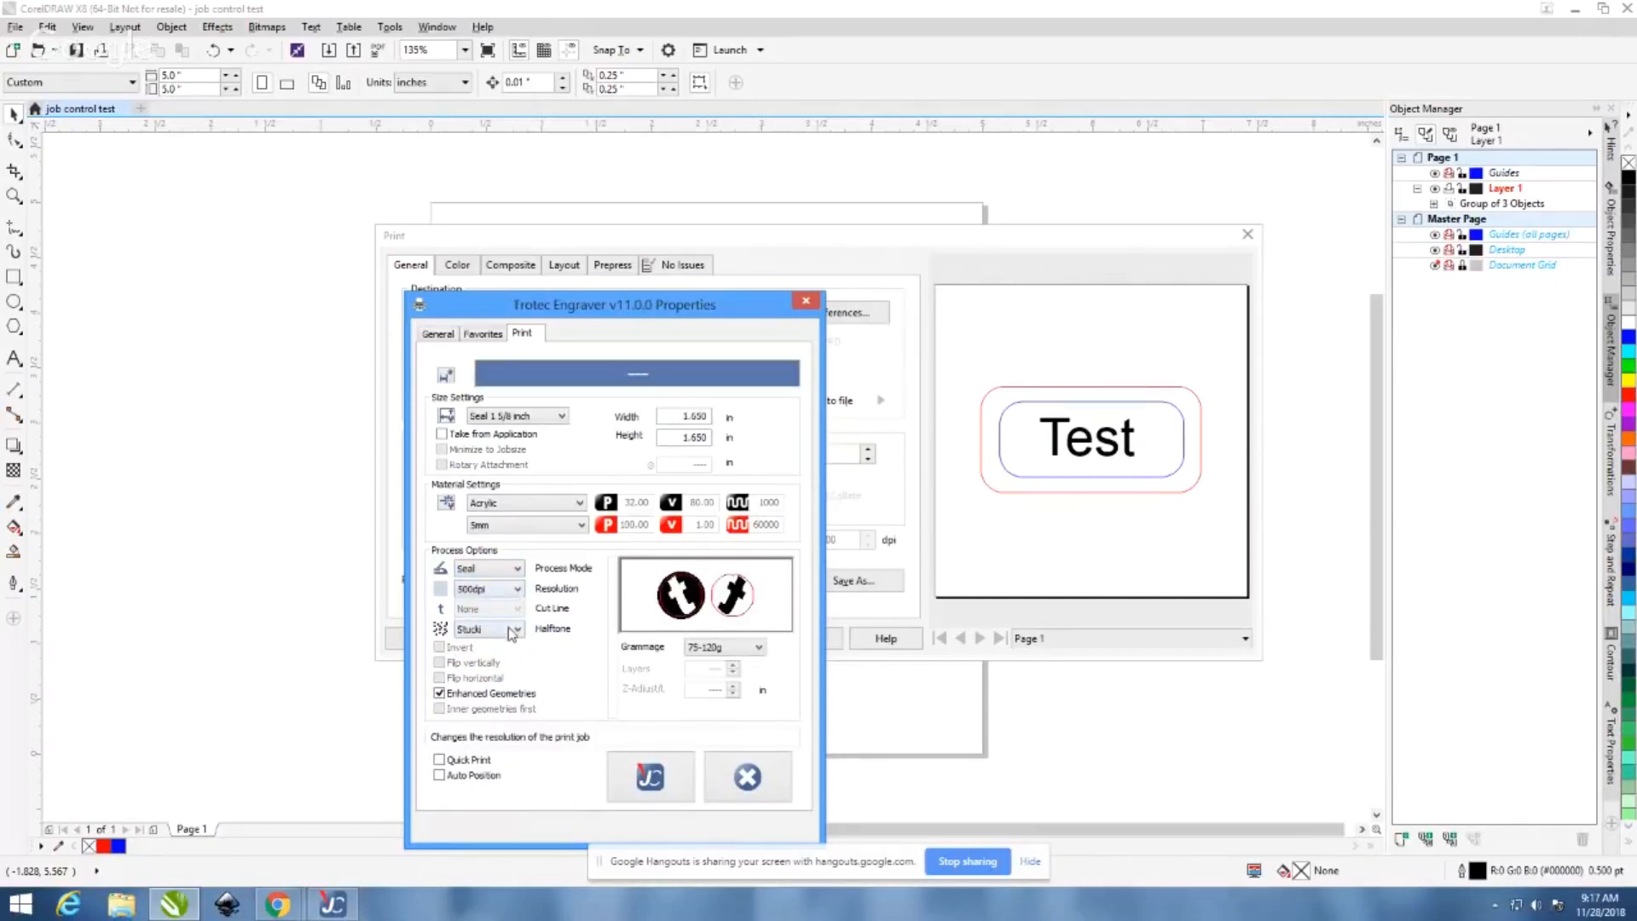
click(512, 630)
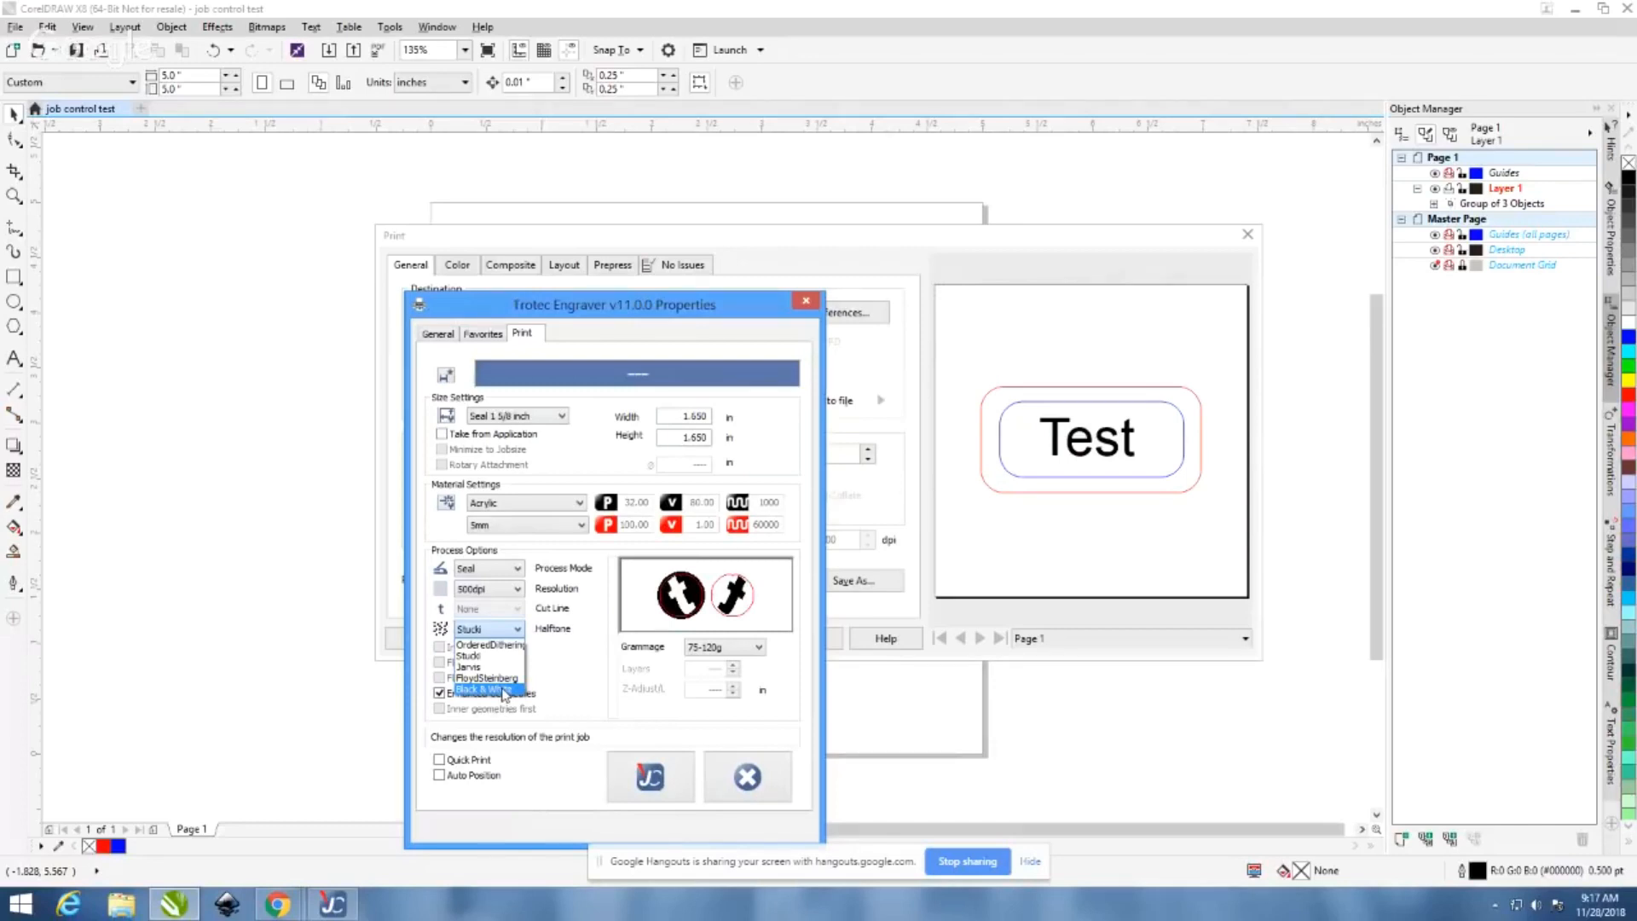
click(588, 652)
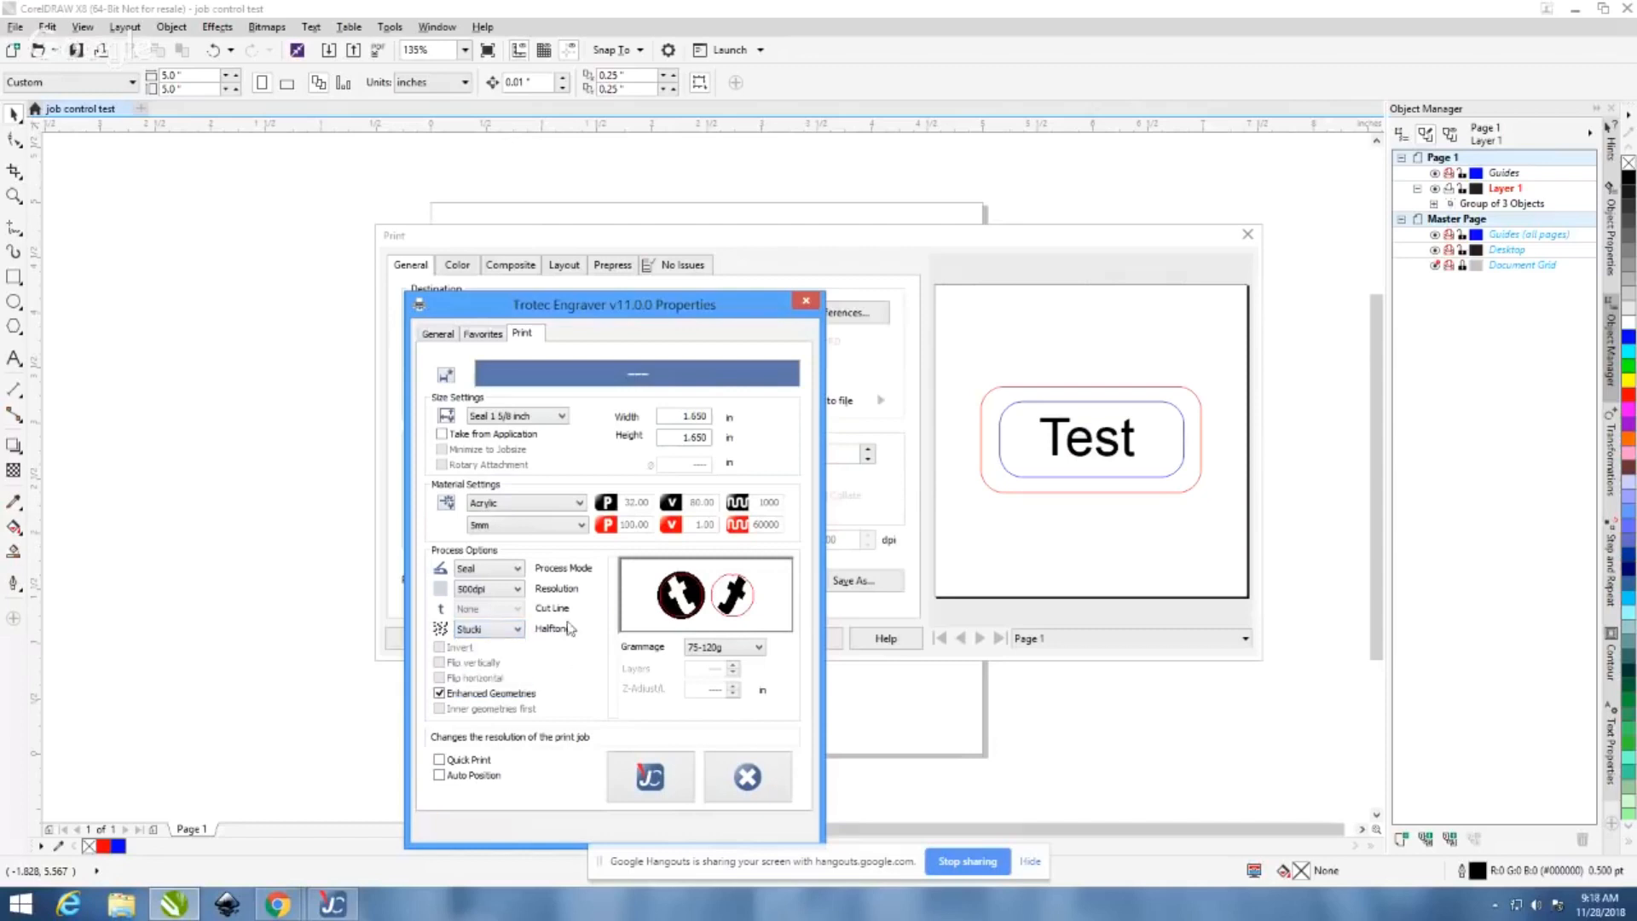
click(518, 570)
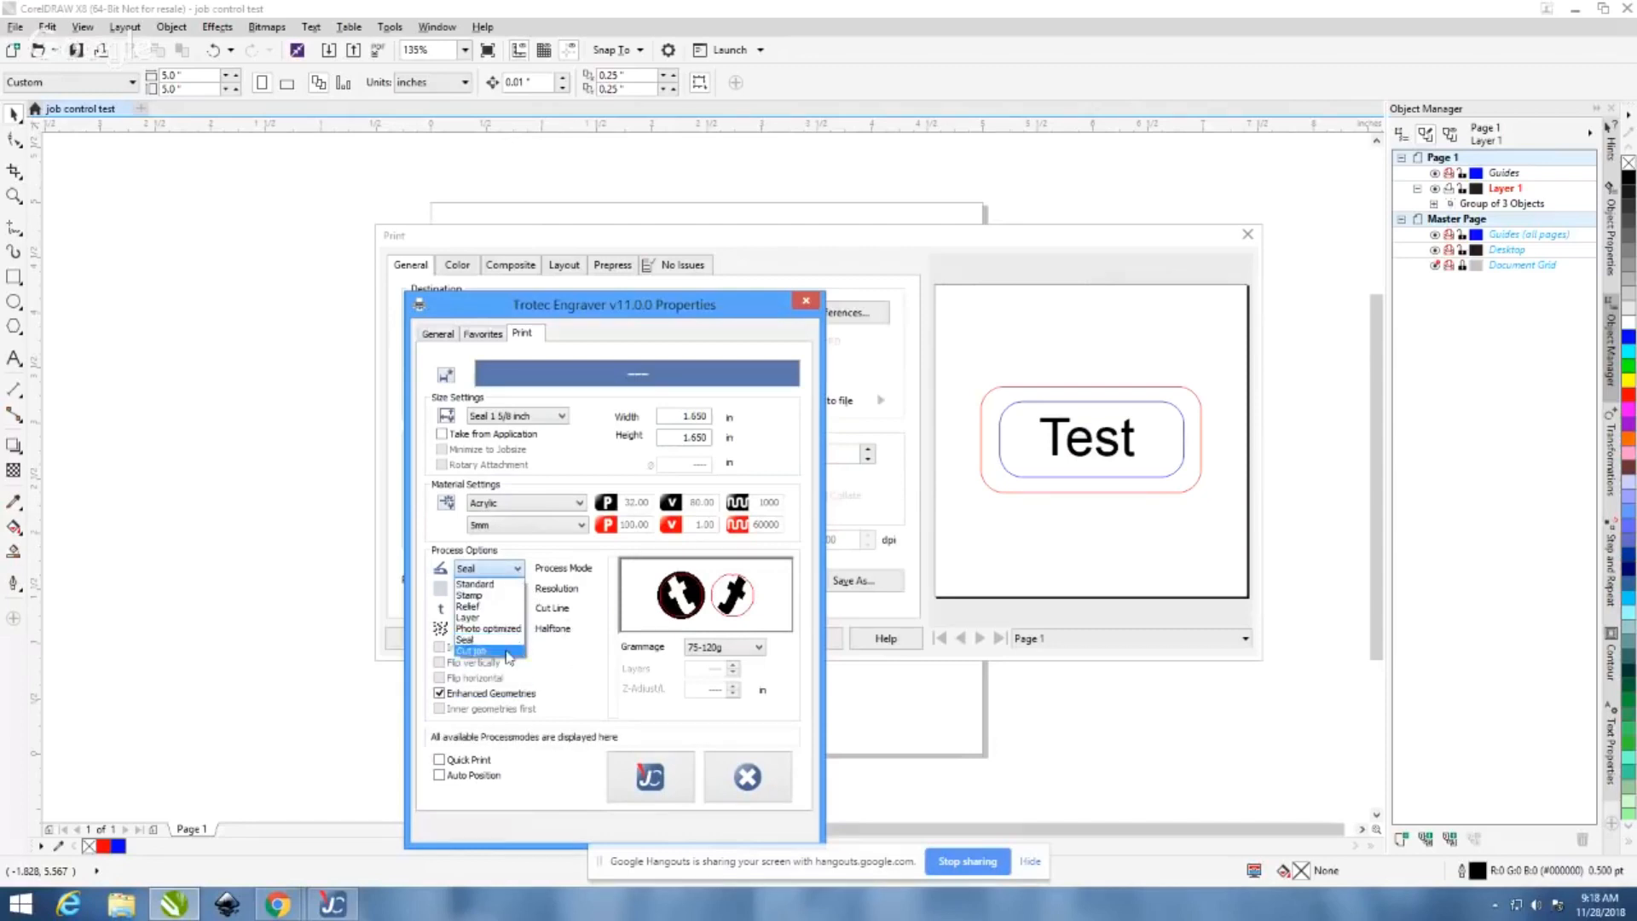
click(507, 585)
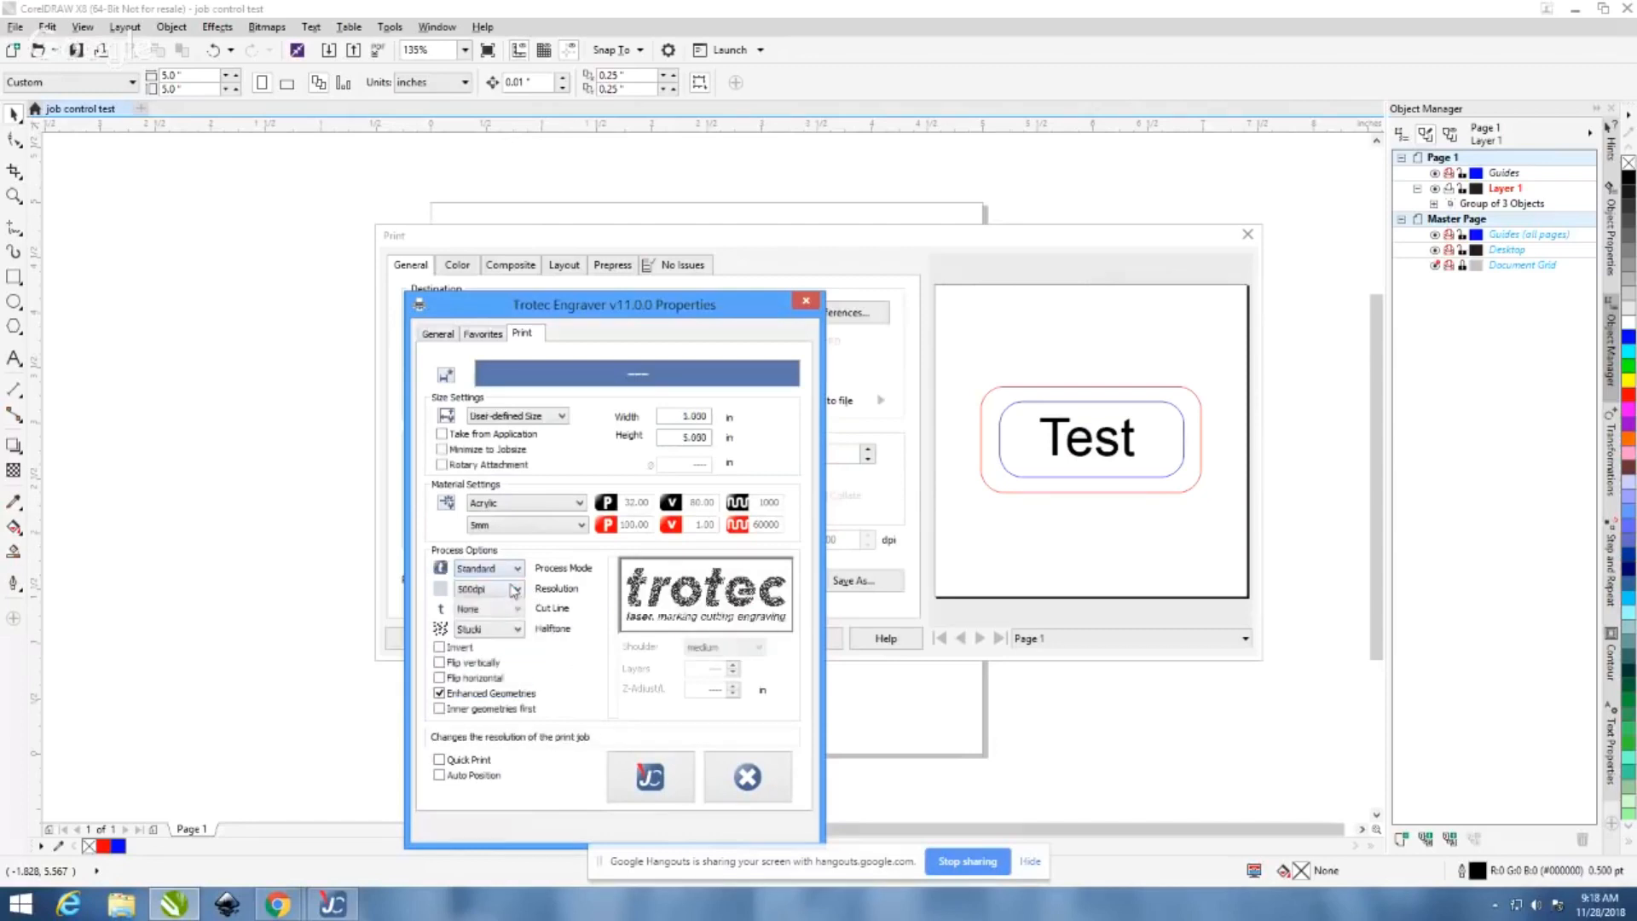
Set the halftone to Color, compare it with Black & White, and restore Color
click(515, 629)
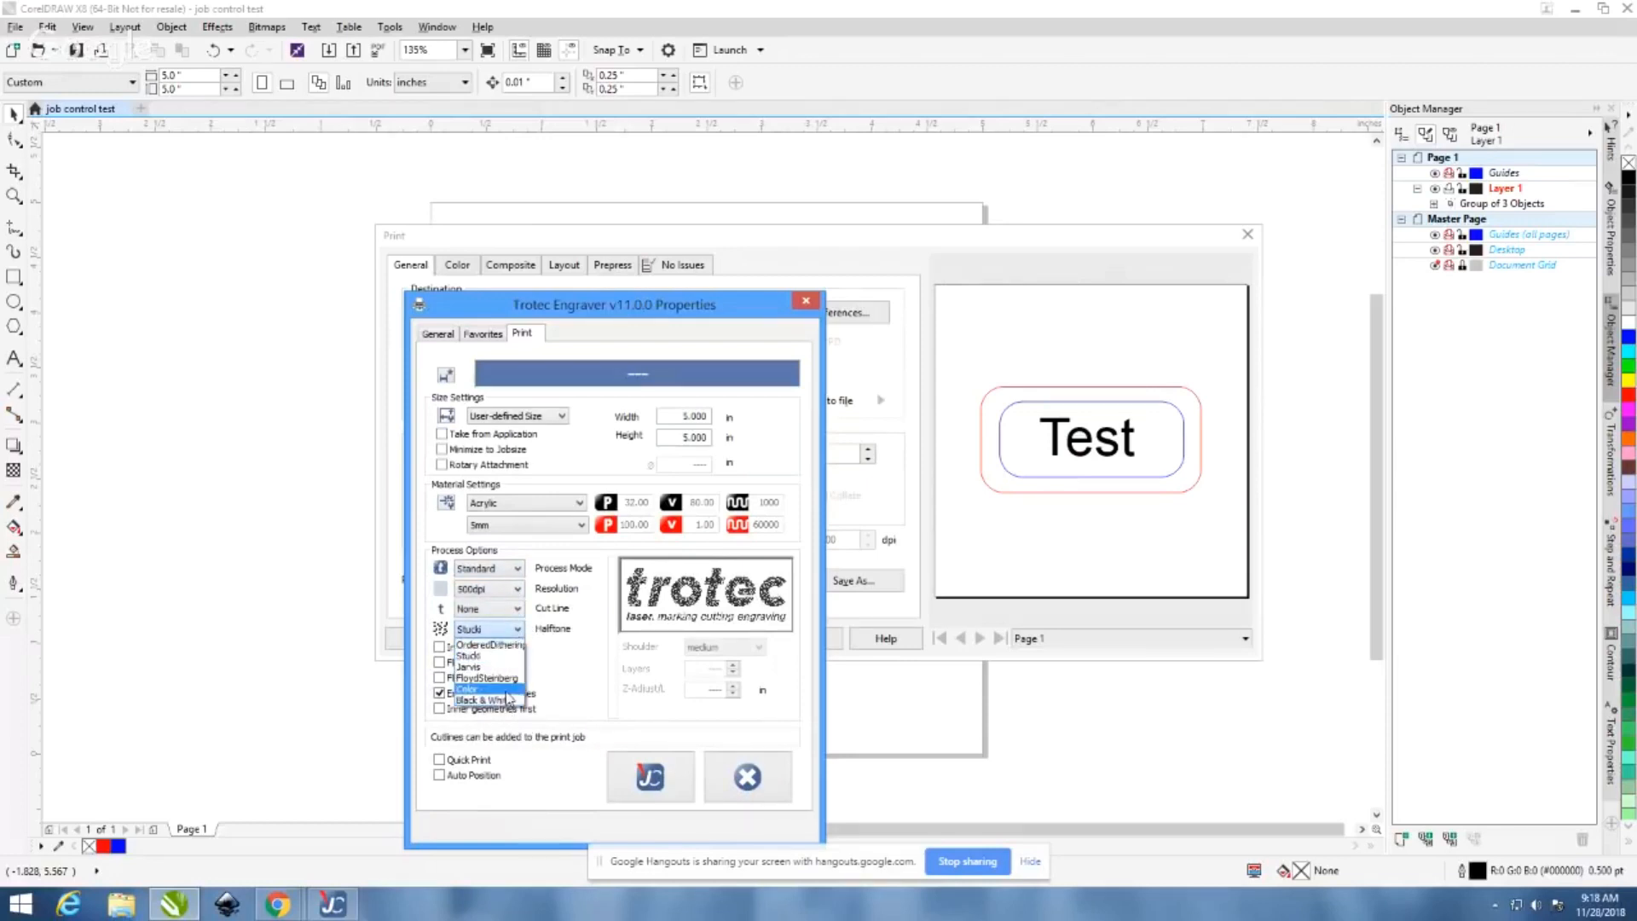
click(507, 691)
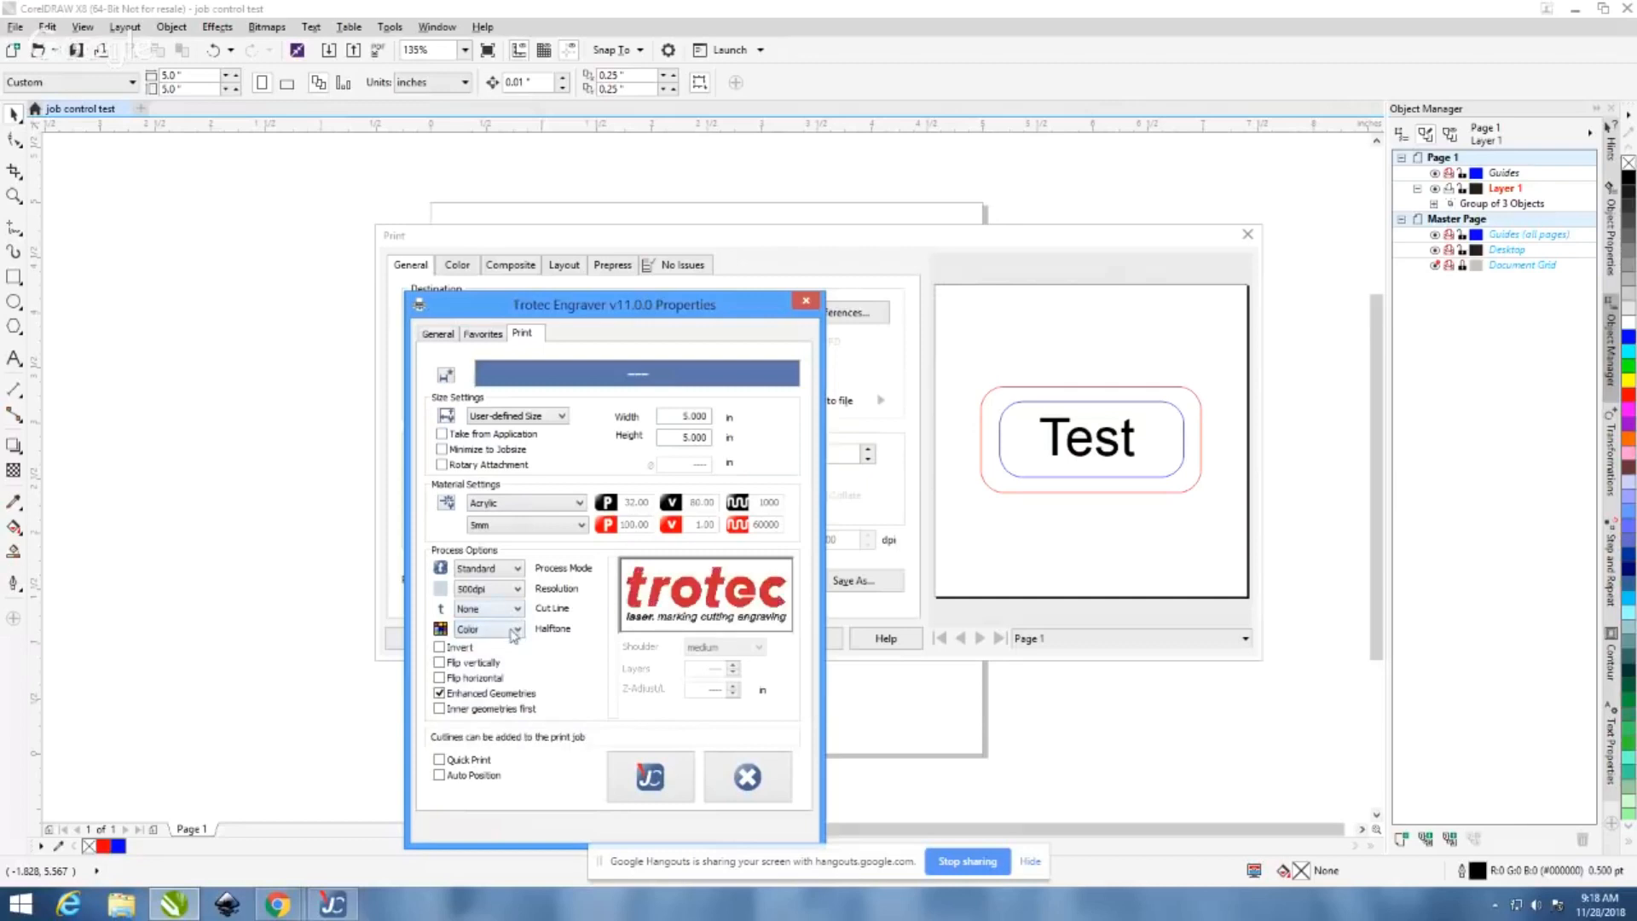
click(515, 635)
click(512, 706)
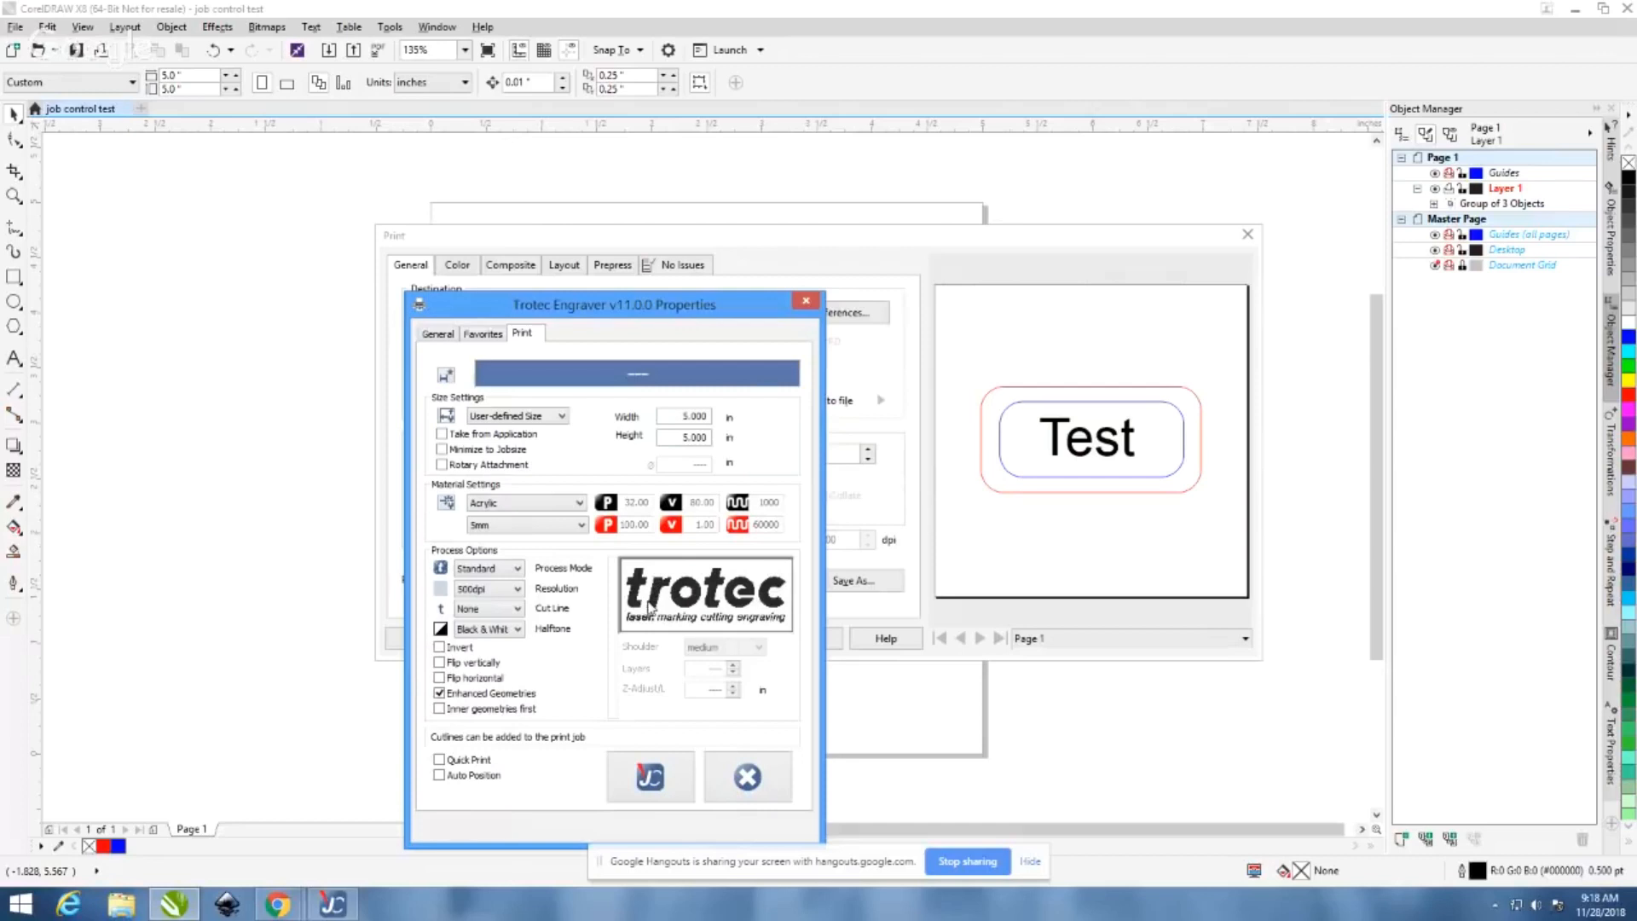
click(516, 631)
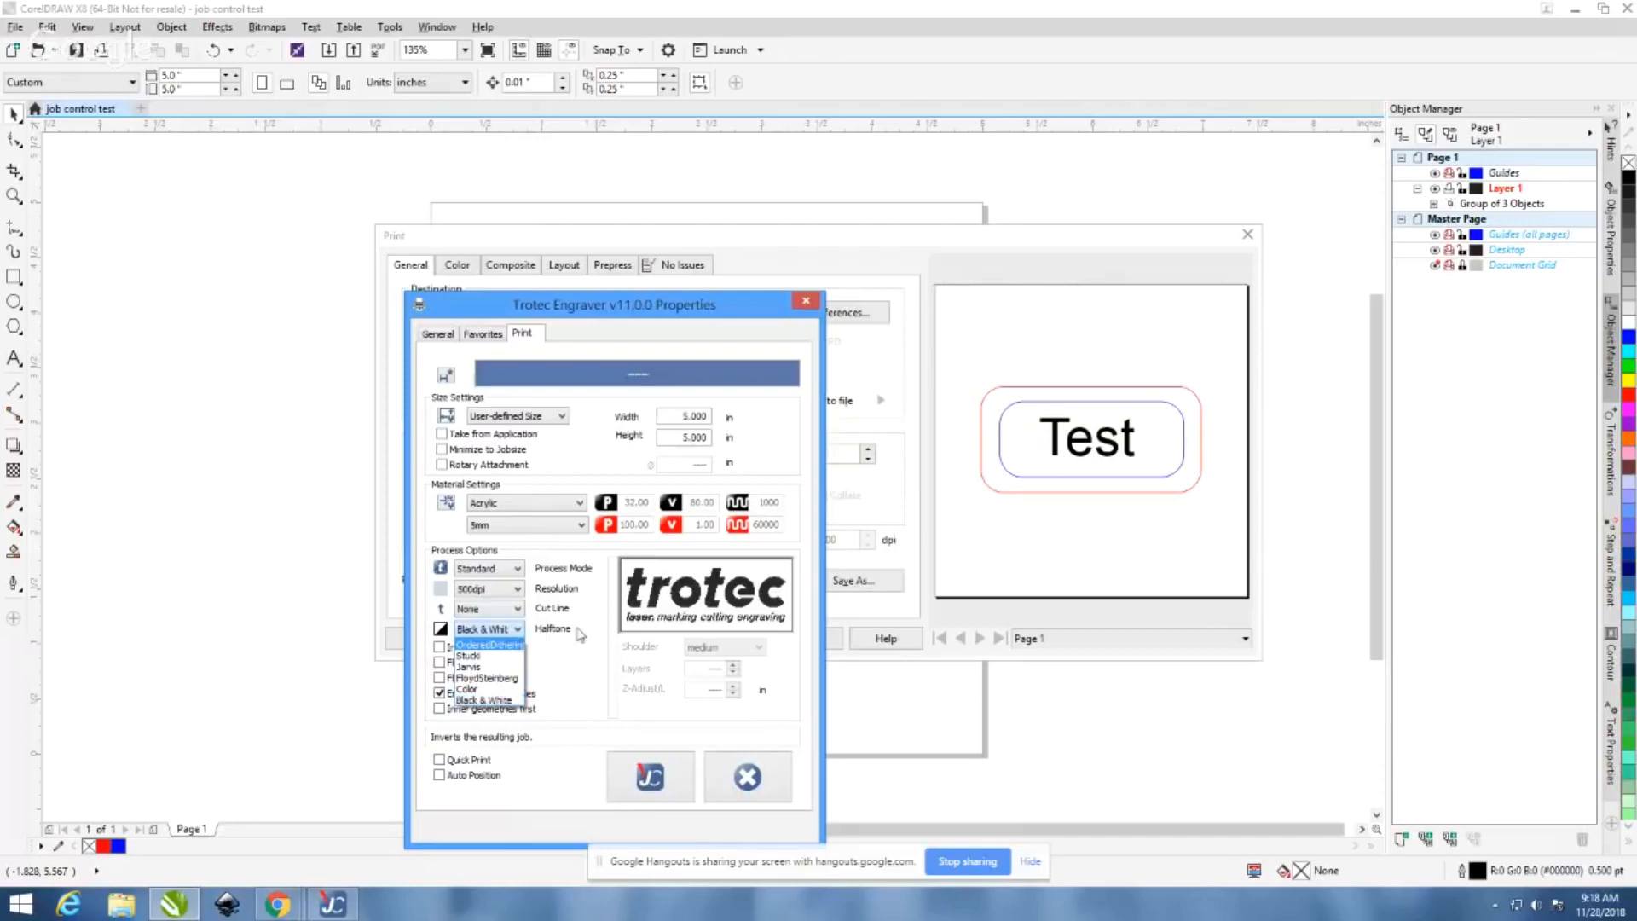
click(510, 690)
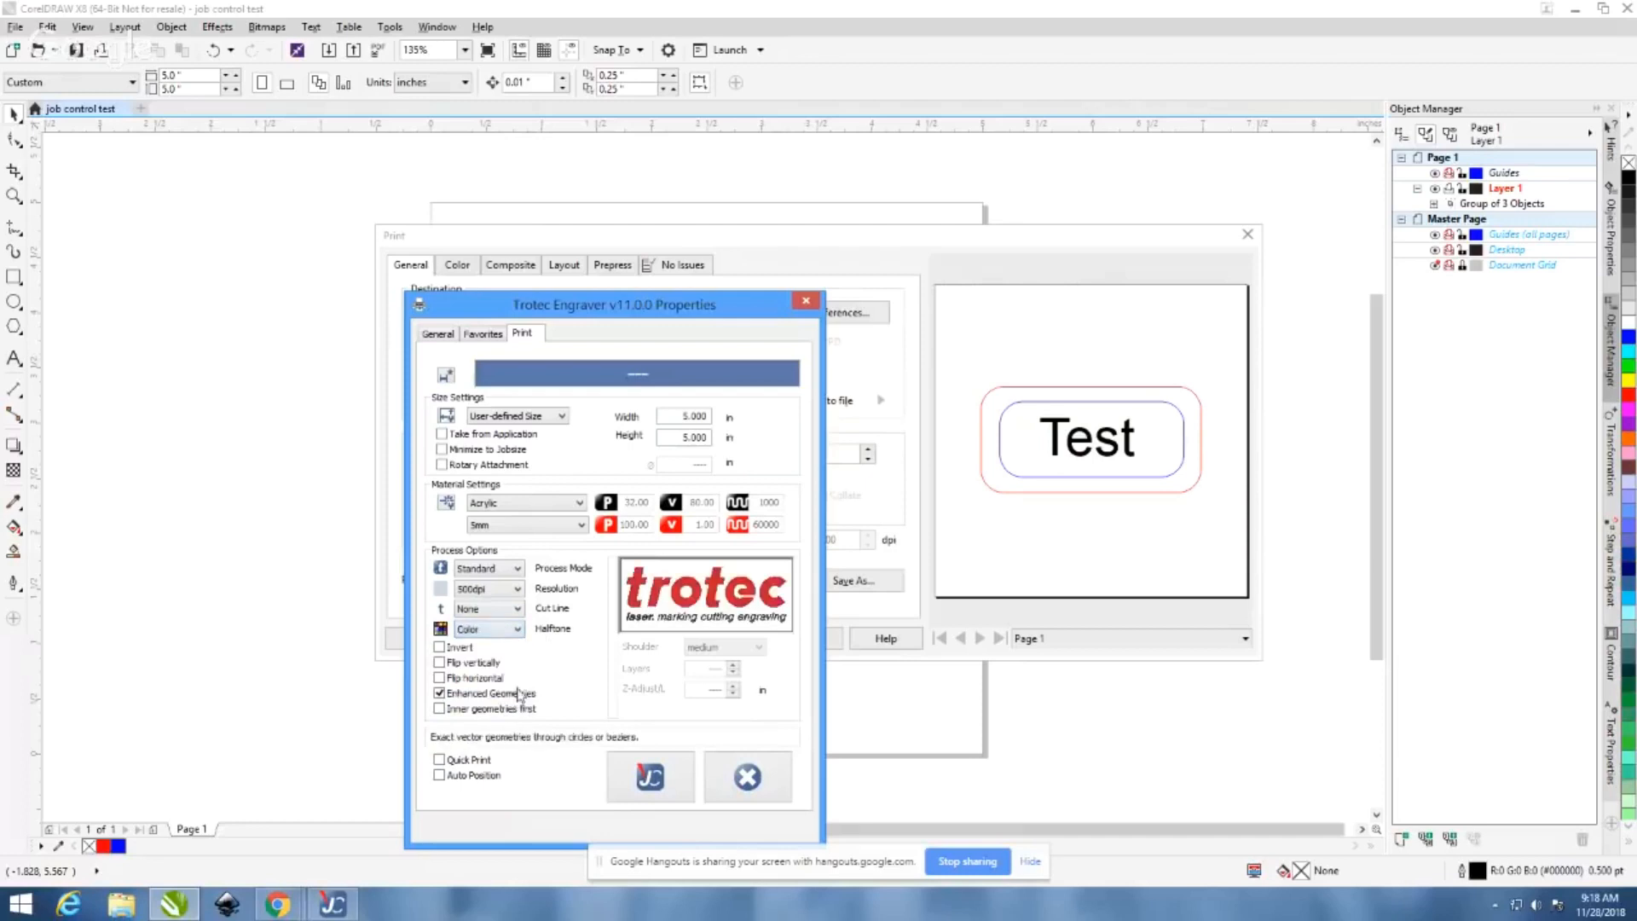
Change the halftone from Color to Black & White and check the other halftone choices
click(519, 633)
click(518, 633)
click(520, 635)
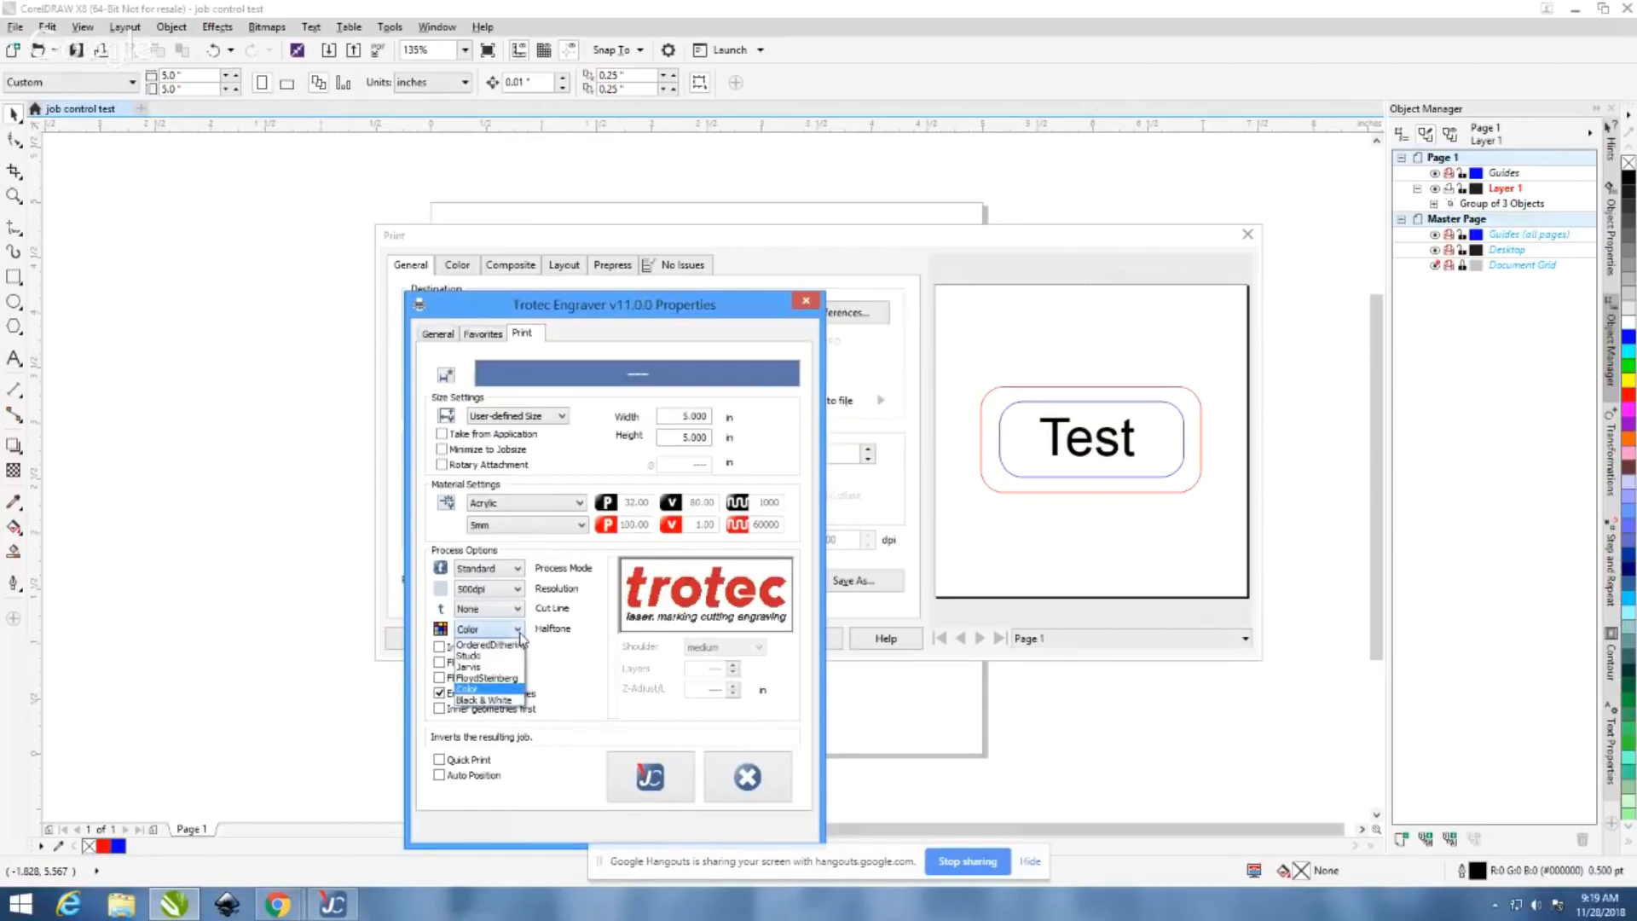
click(509, 703)
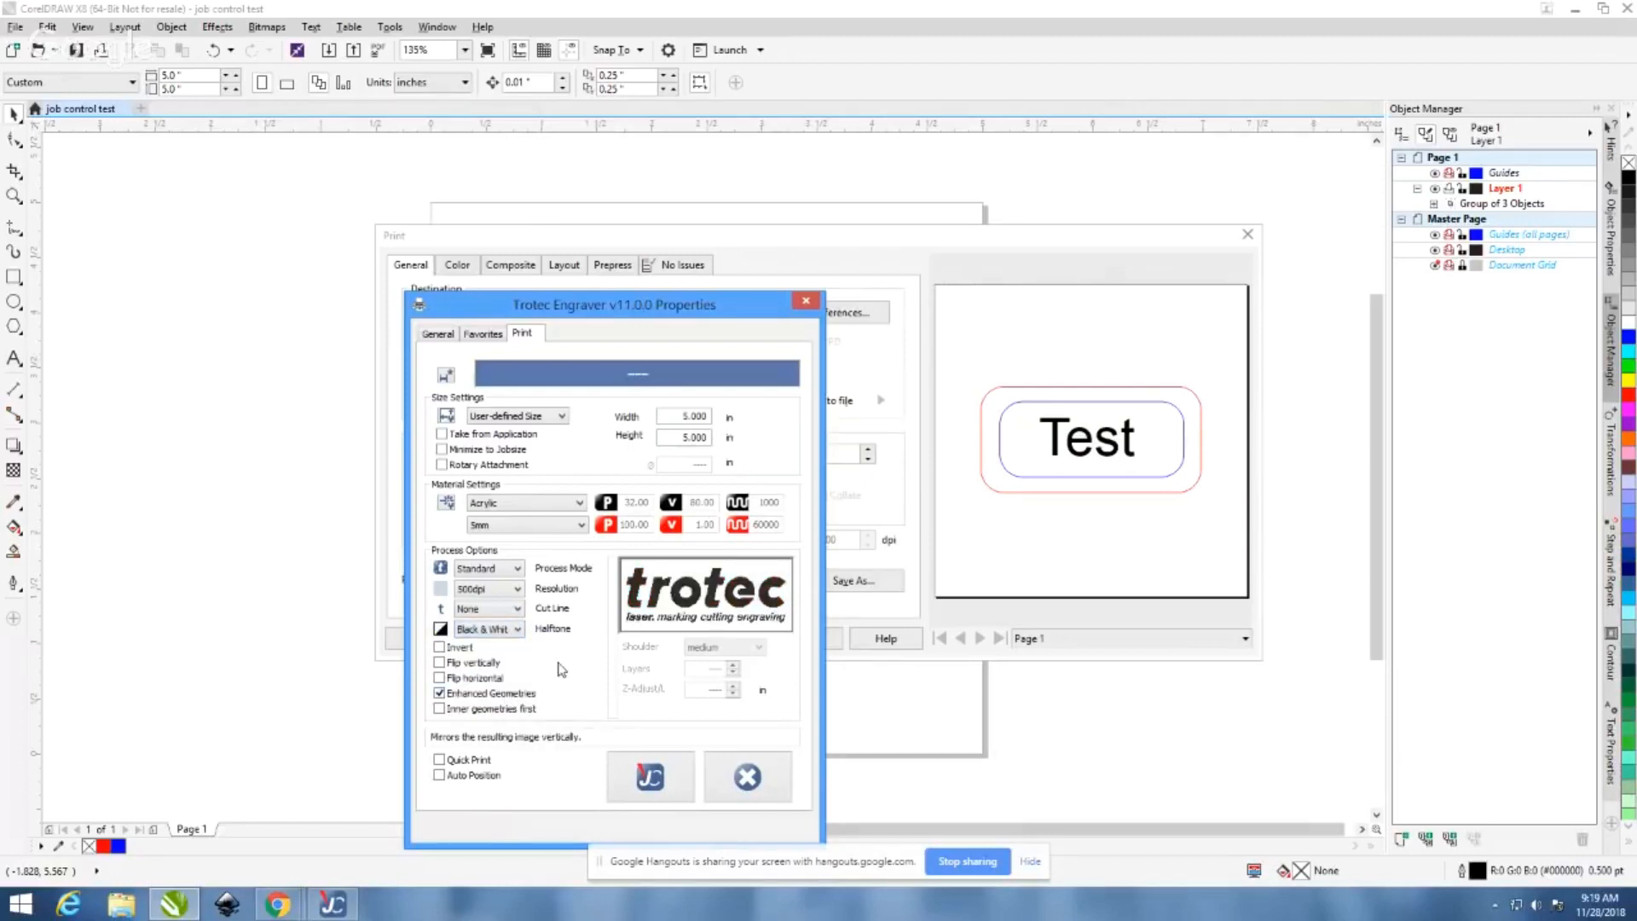
click(516, 630)
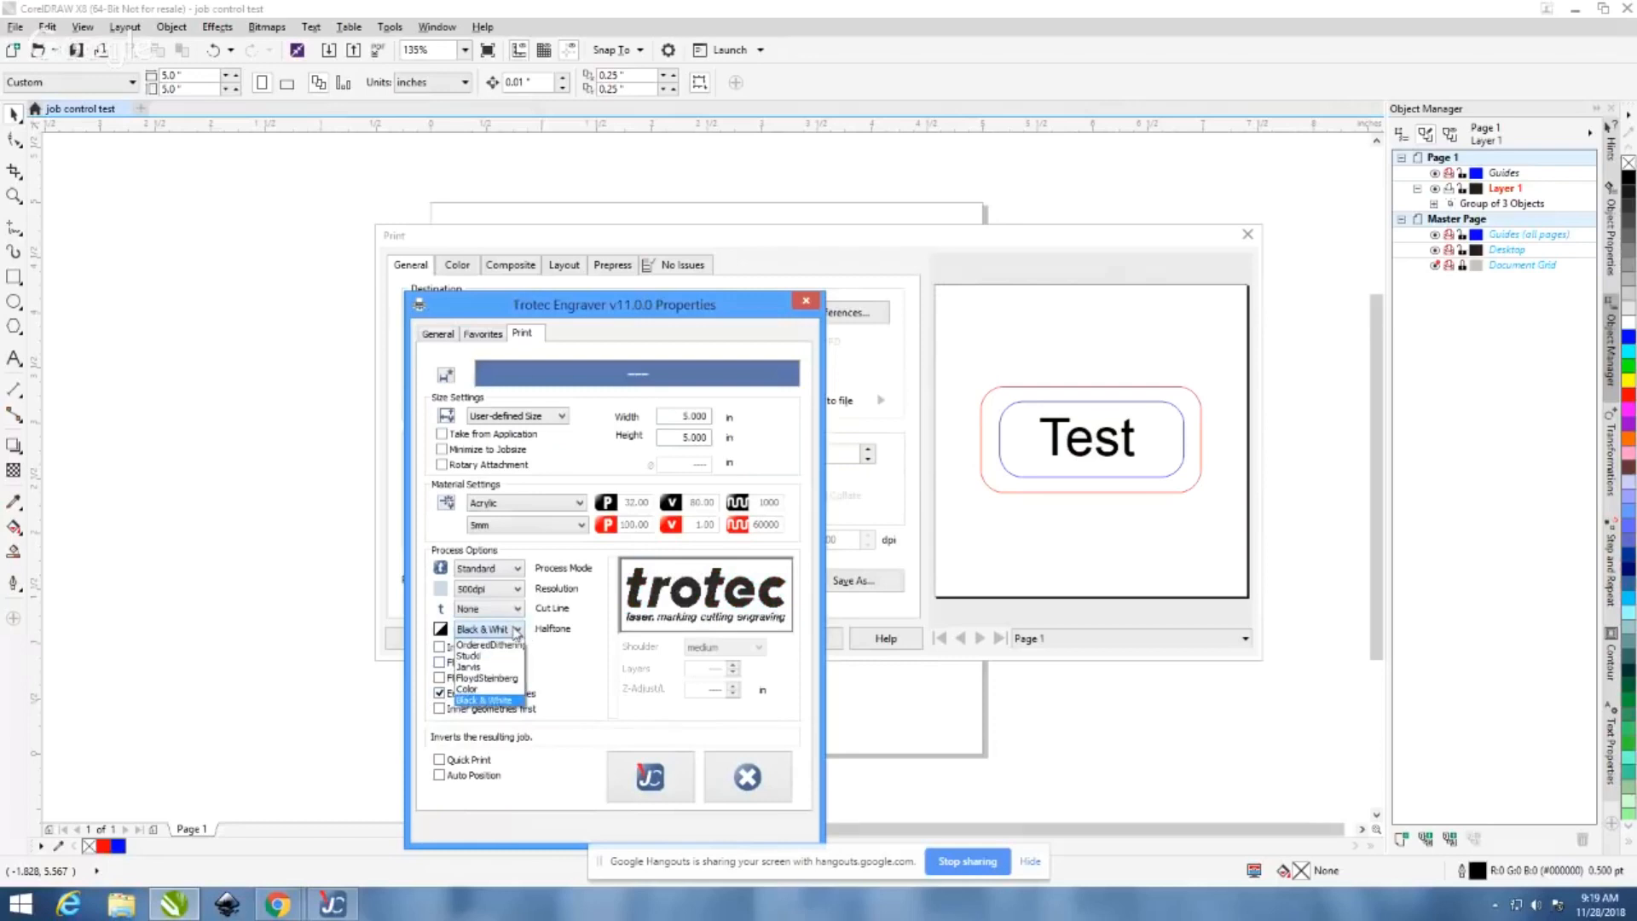
click(516, 630)
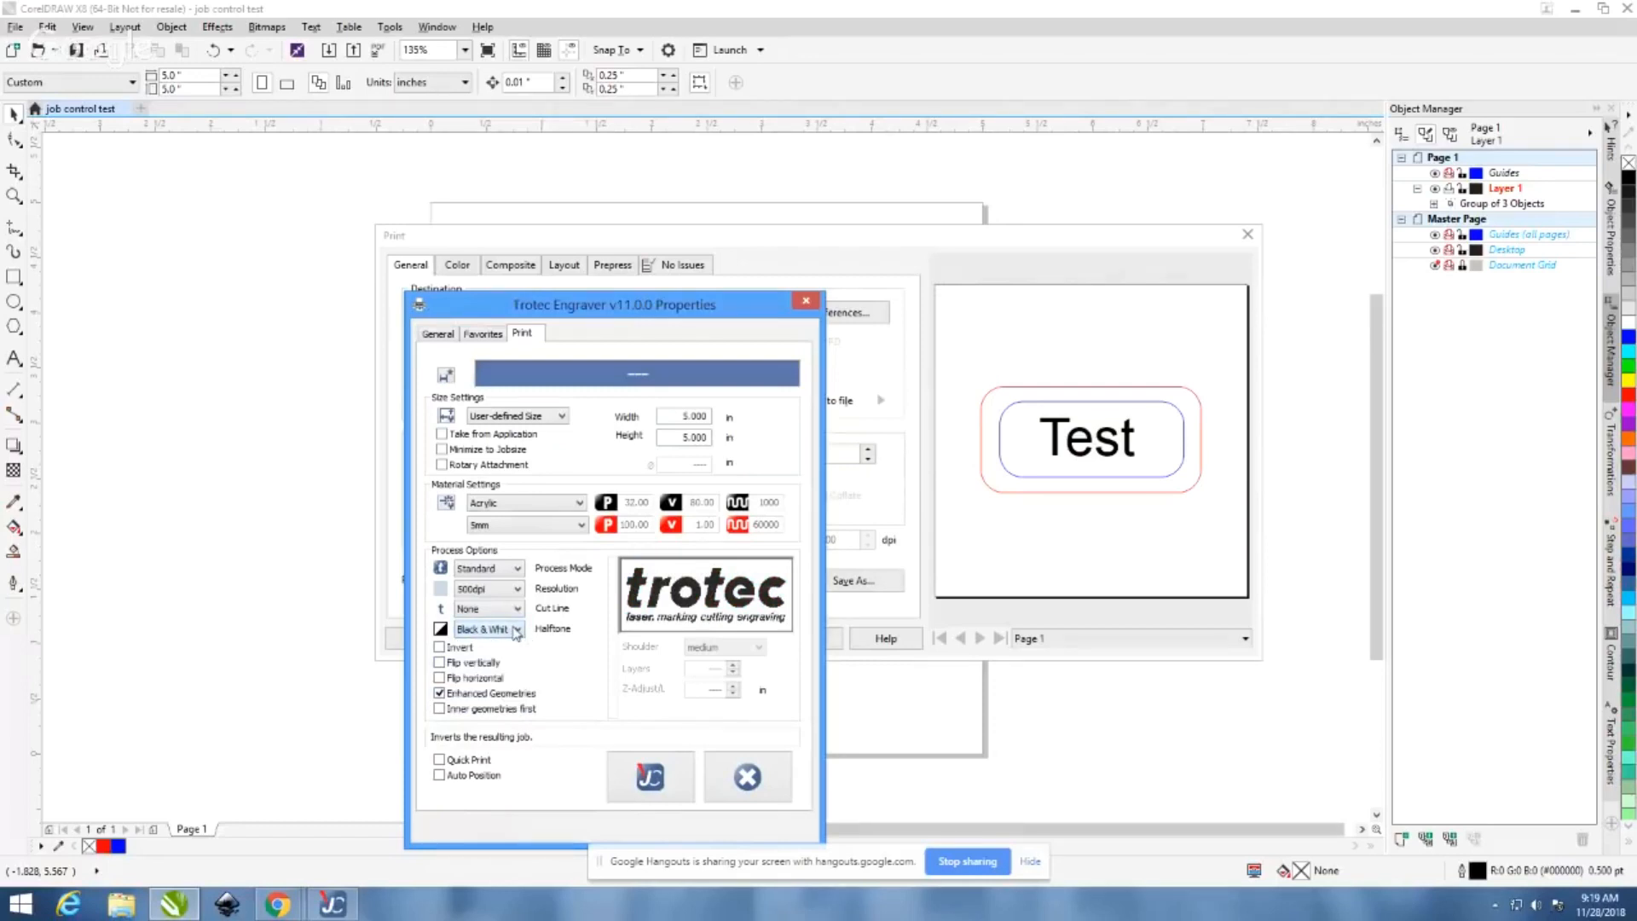
Toggle Invert on and off to compare the Black & White preview, then disable Enhanced Geometries
click(440, 648)
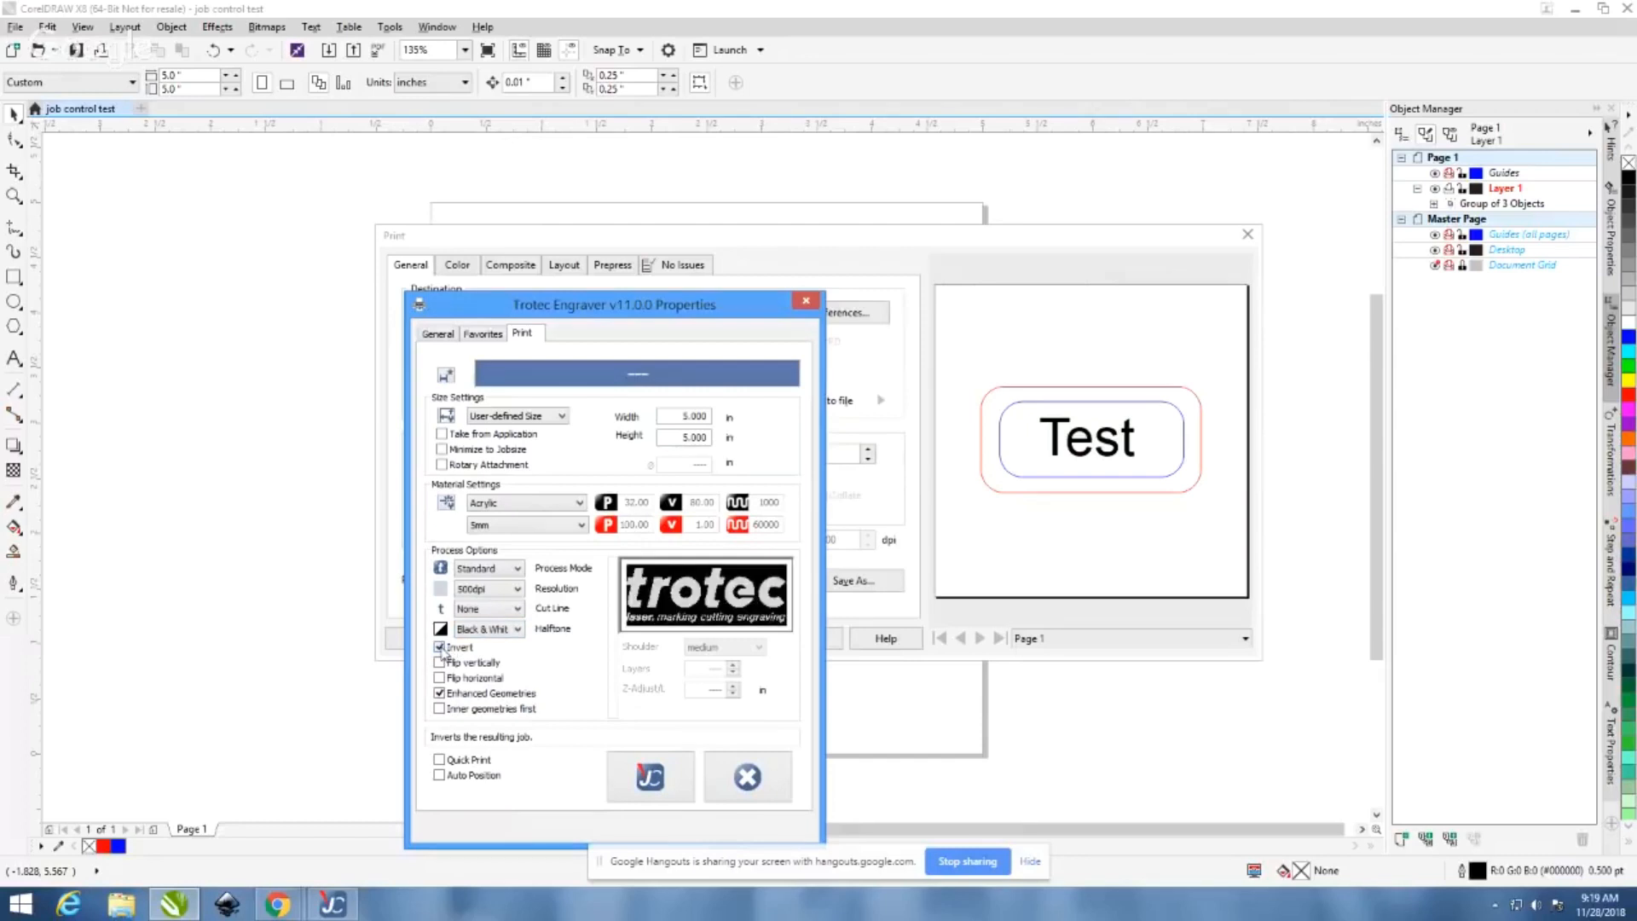
click(440, 648)
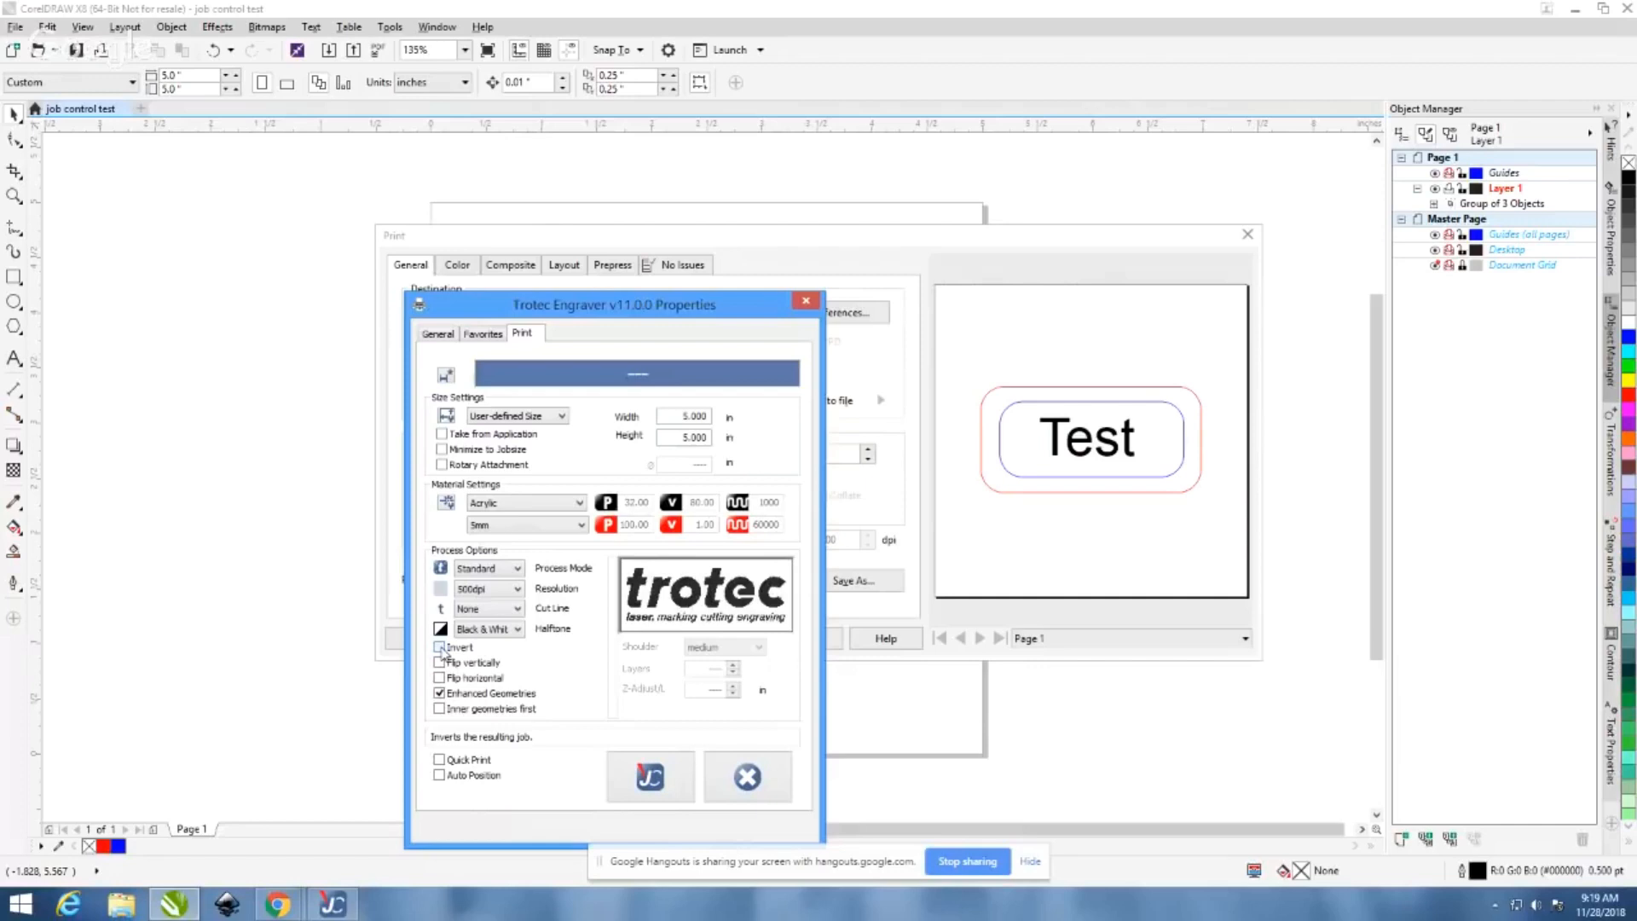
click(440, 648)
click(441, 649)
click(440, 694)
Switch the halftone to OrderedDithering, then set it to Color
click(514, 630)
click(513, 645)
click(516, 629)
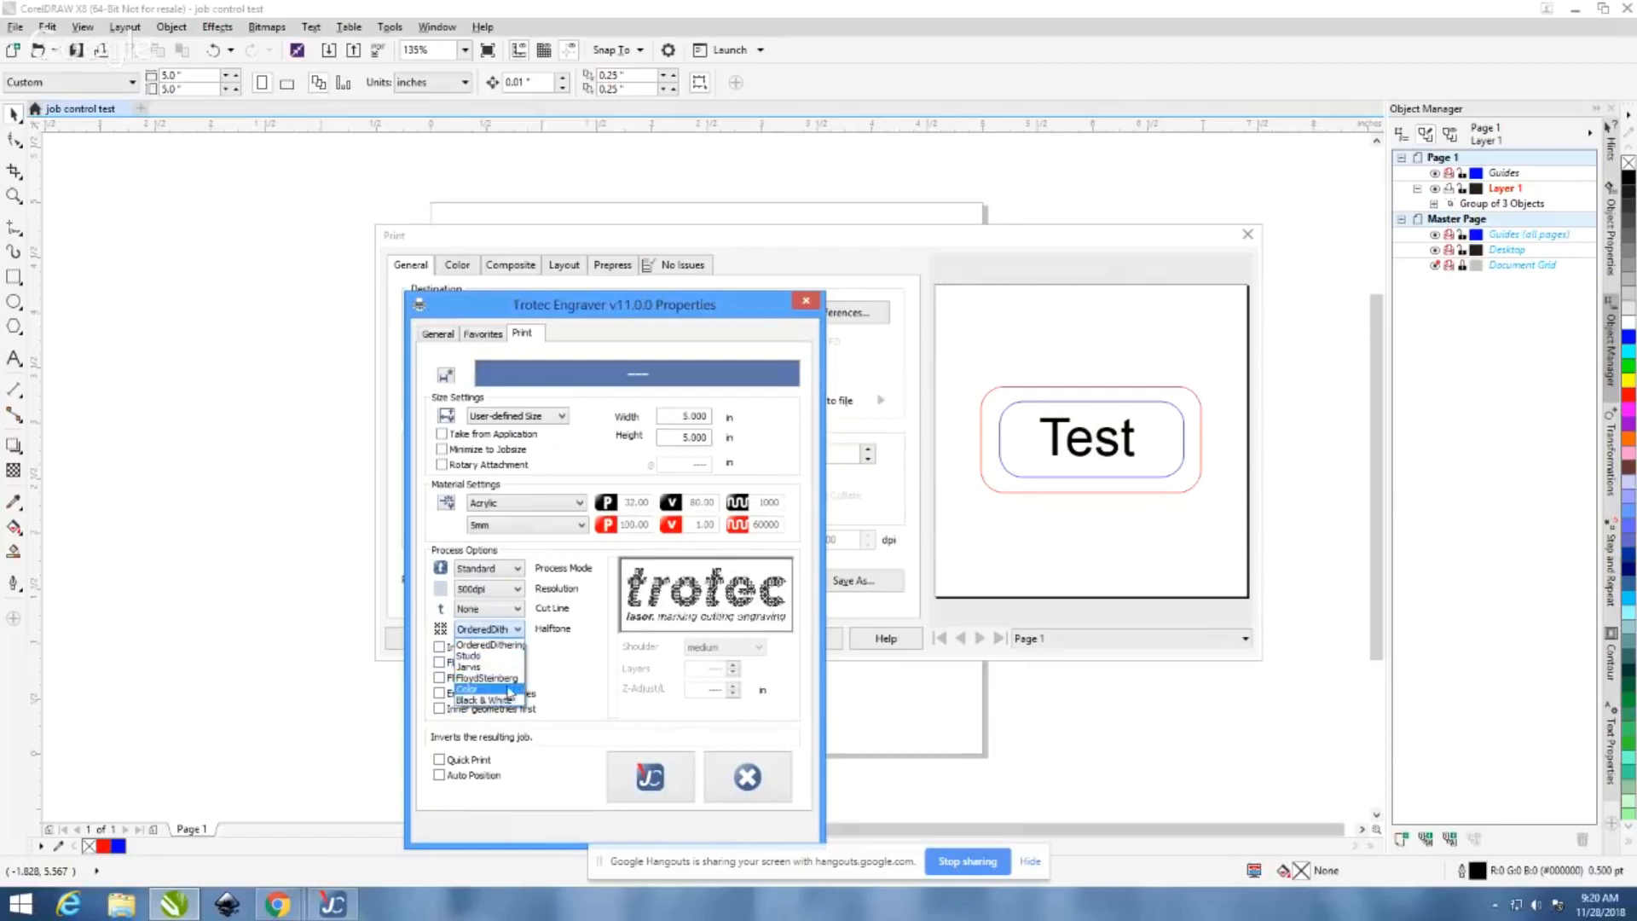
click(499, 689)
click(592, 664)
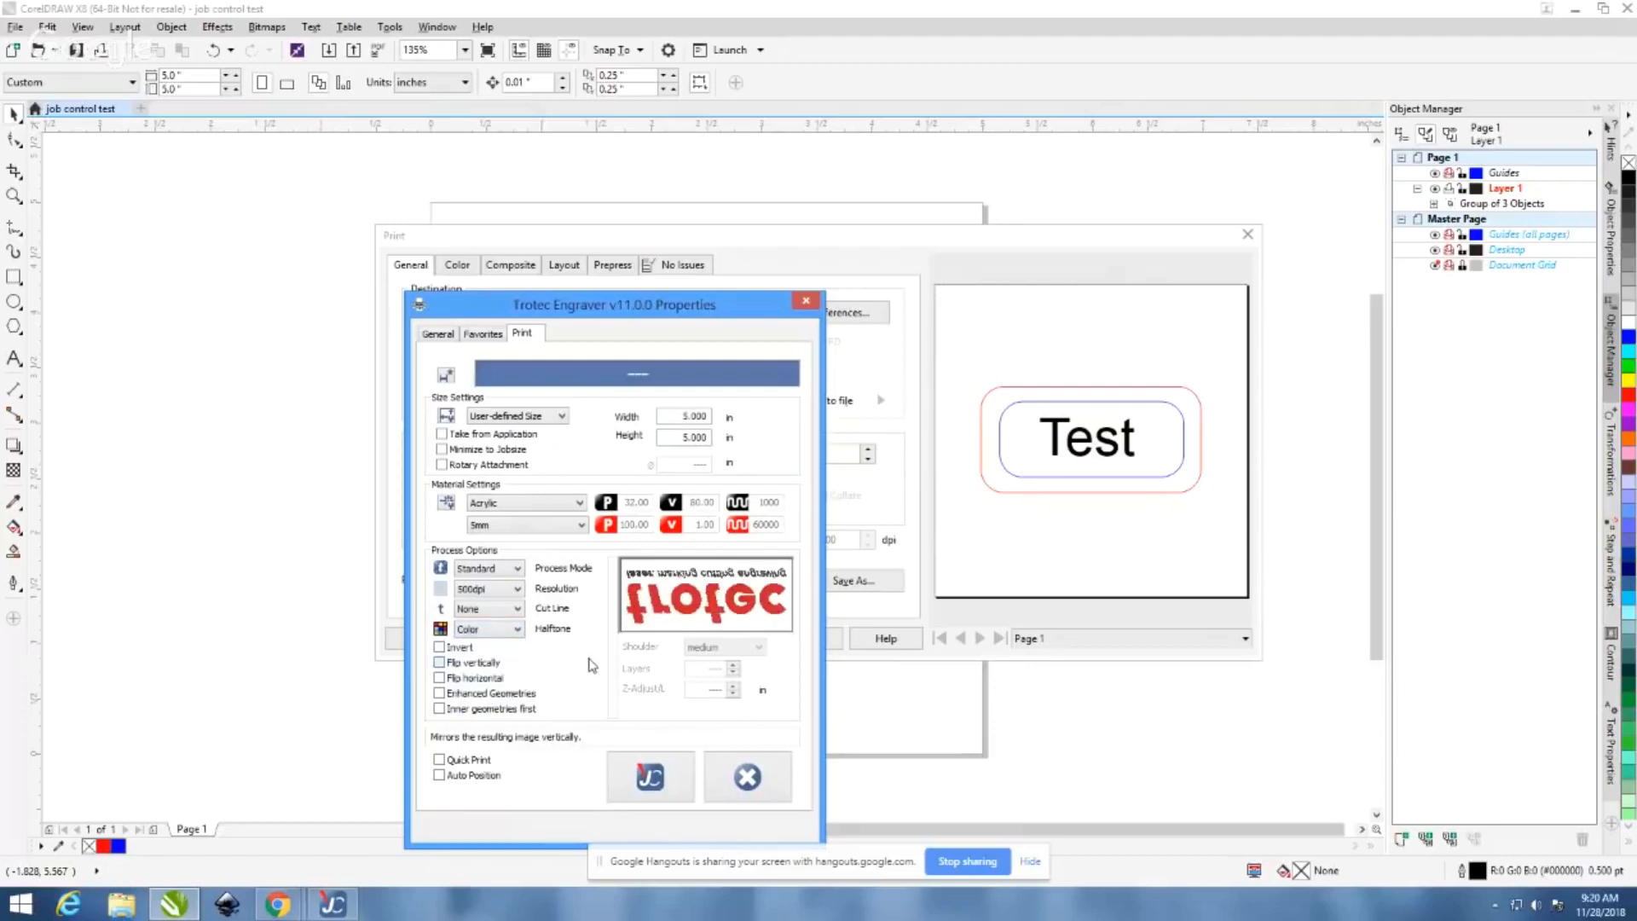
Clear the vertical flip and toggle Invert repeatedly to compare the Color preview, leaving both options disabled
click(484, 662)
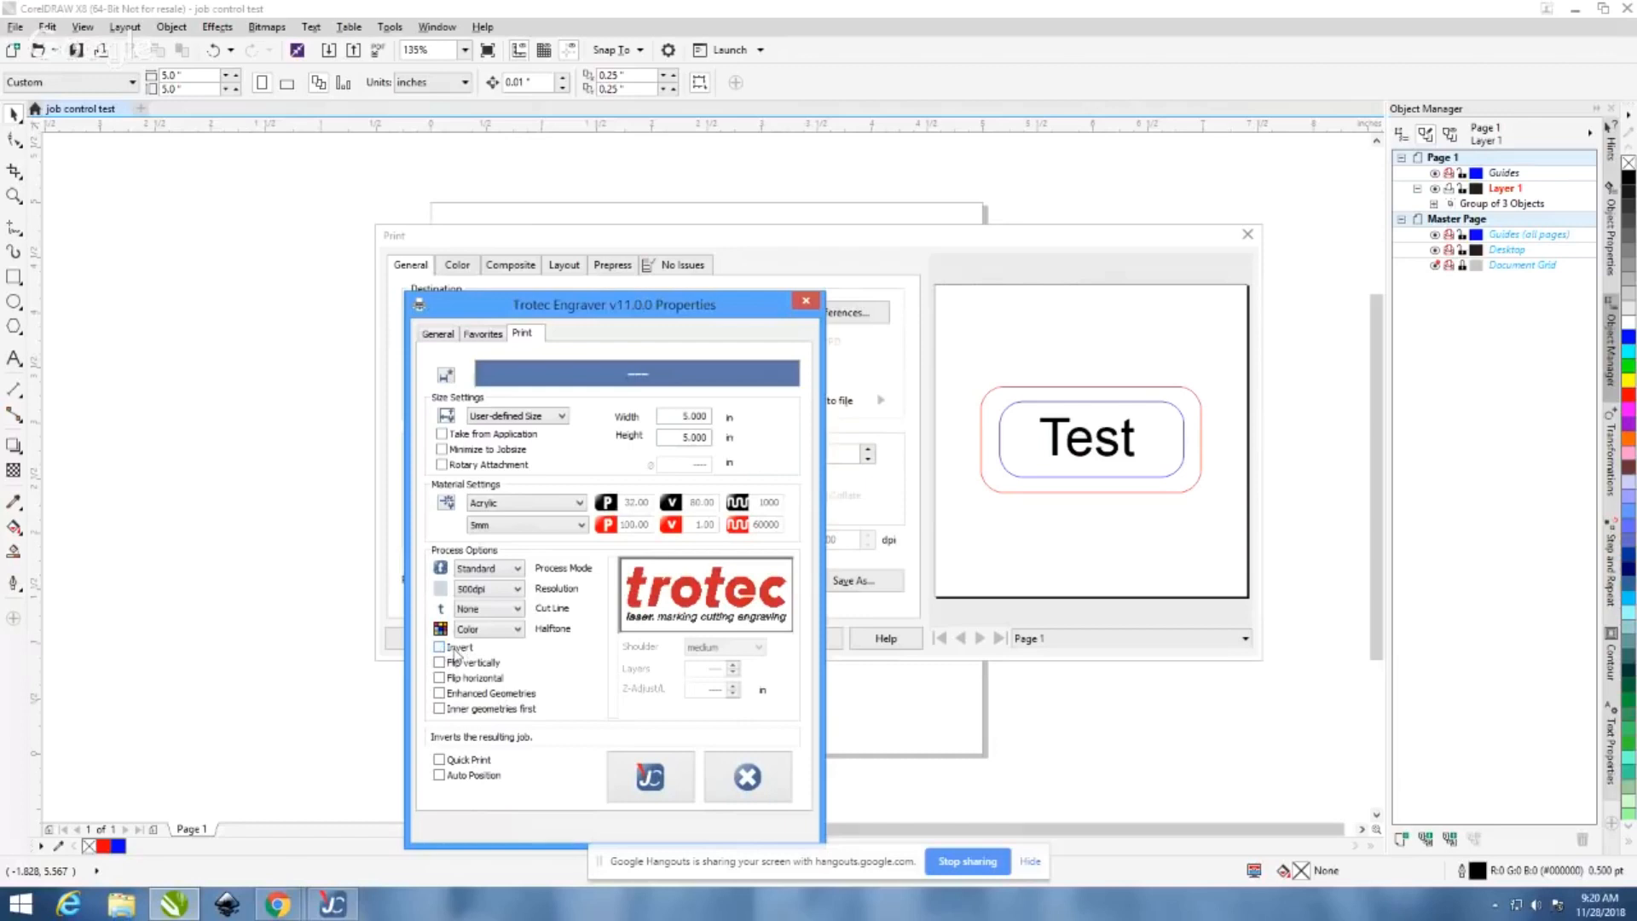
click(458, 653)
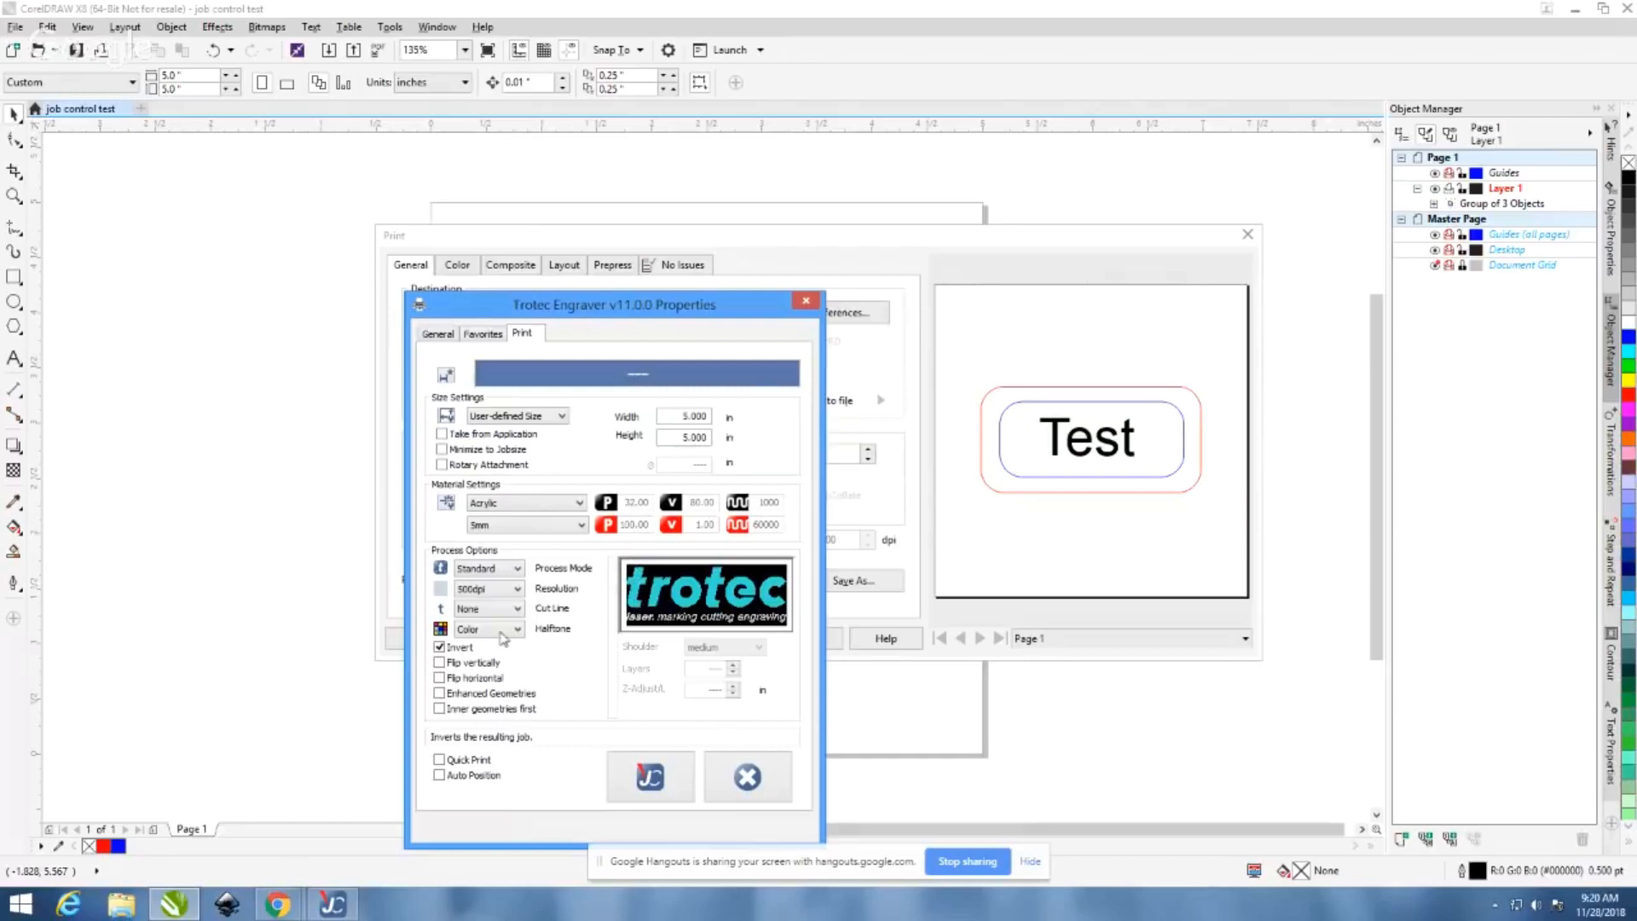
click(440, 650)
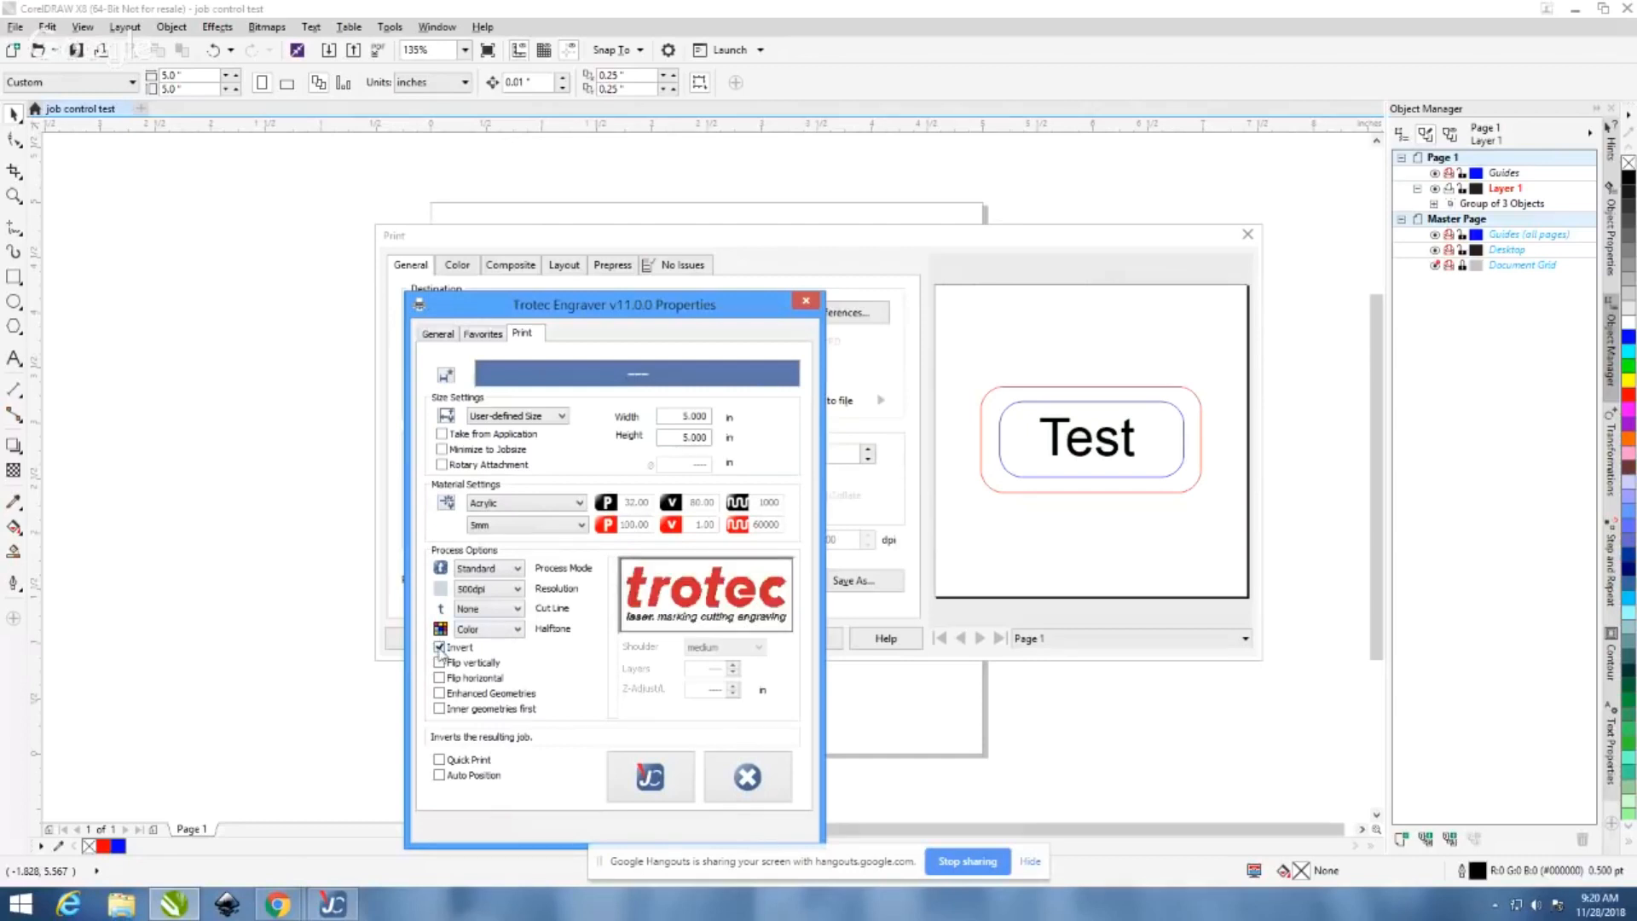
click(440, 650)
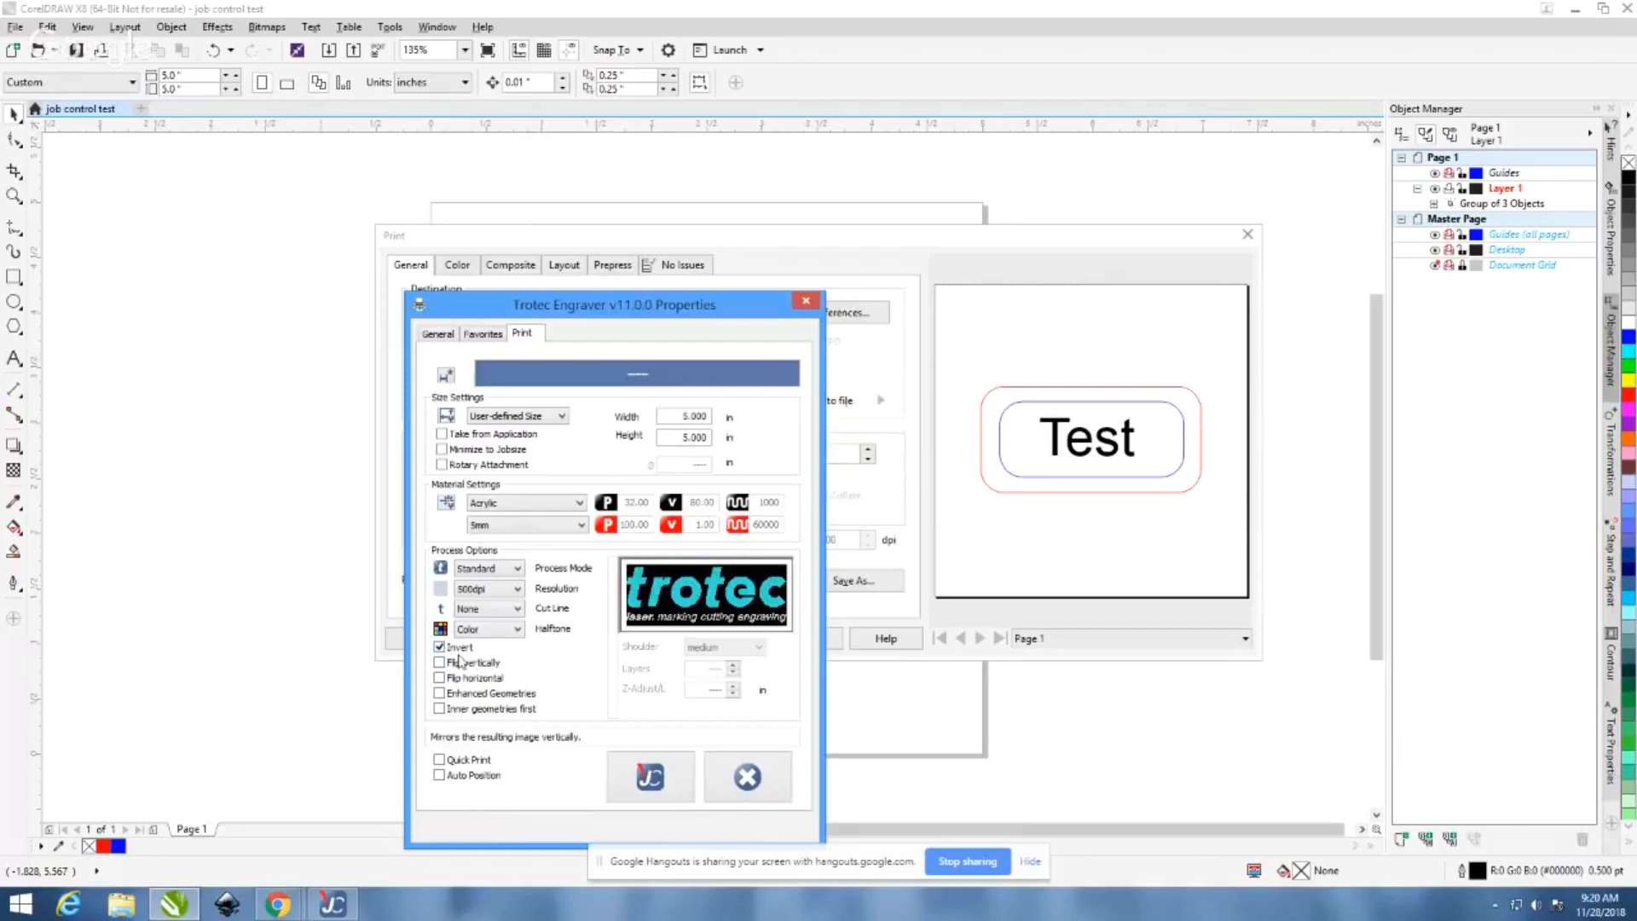
click(441, 648)
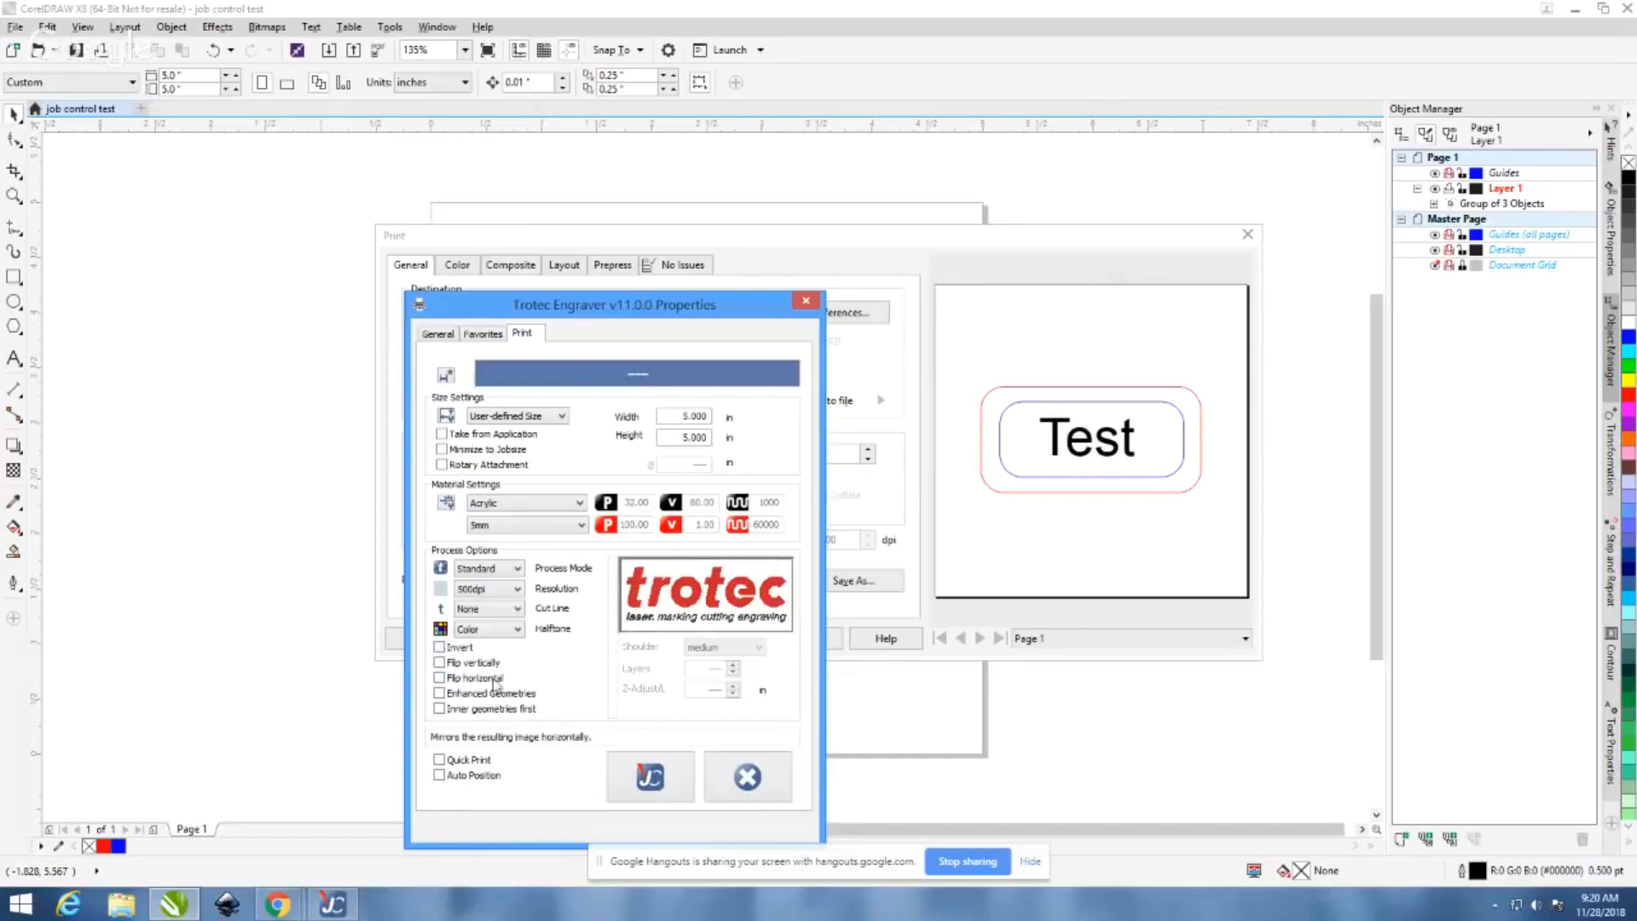
Preview the image flipped vertically and horizontally, then turn both flips off again
click(474, 666)
click(470, 680)
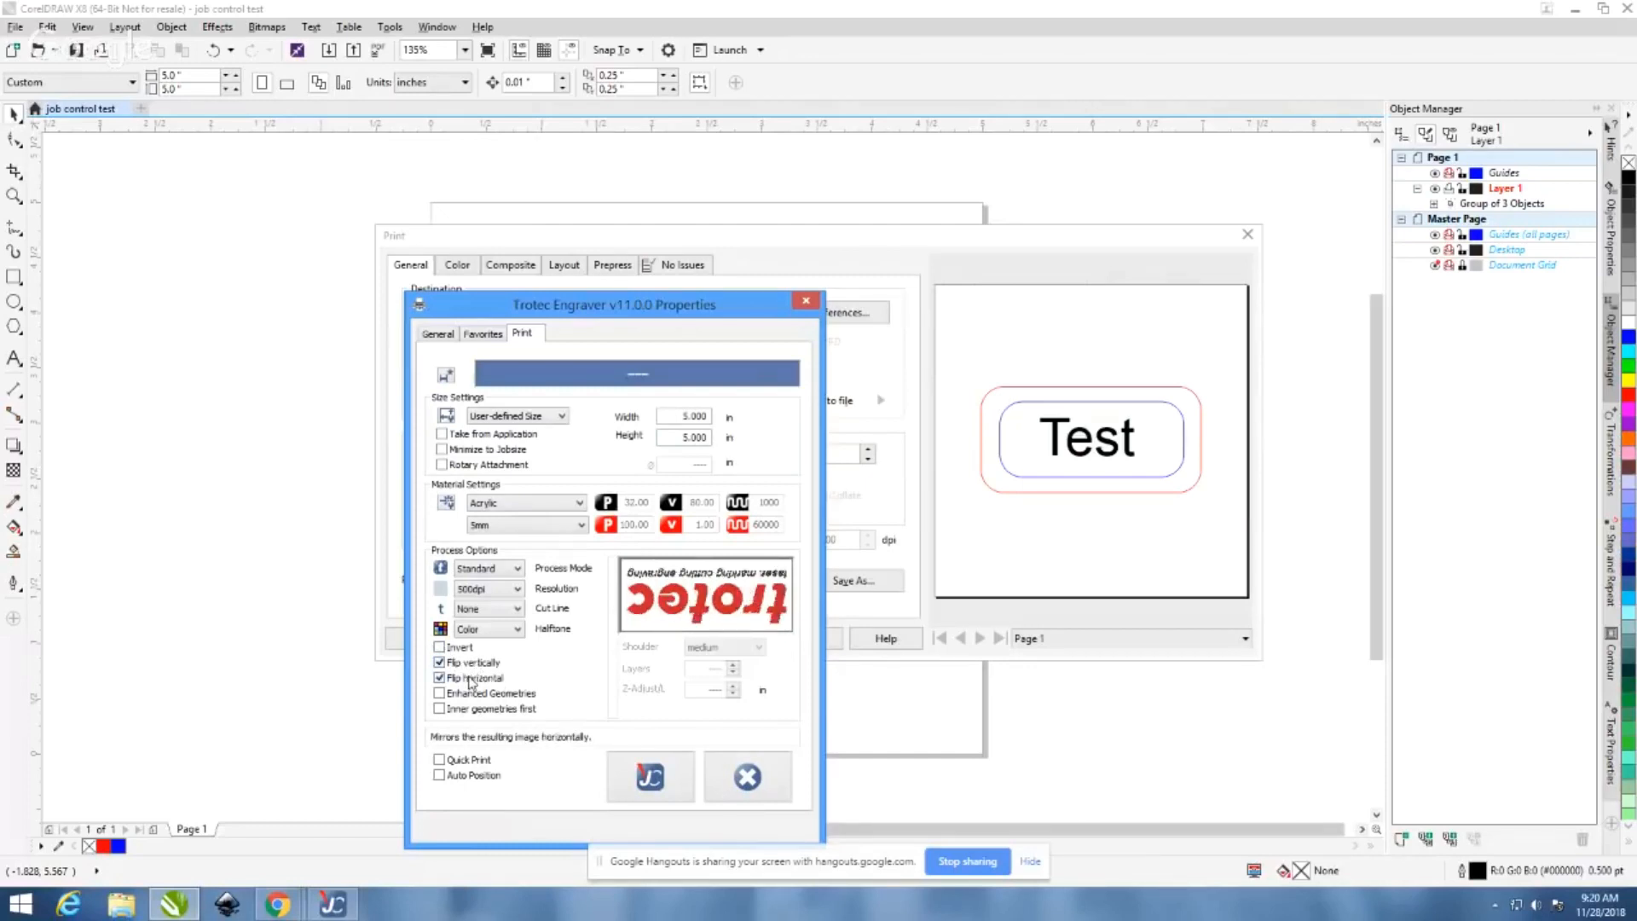
click(469, 679)
click(469, 664)
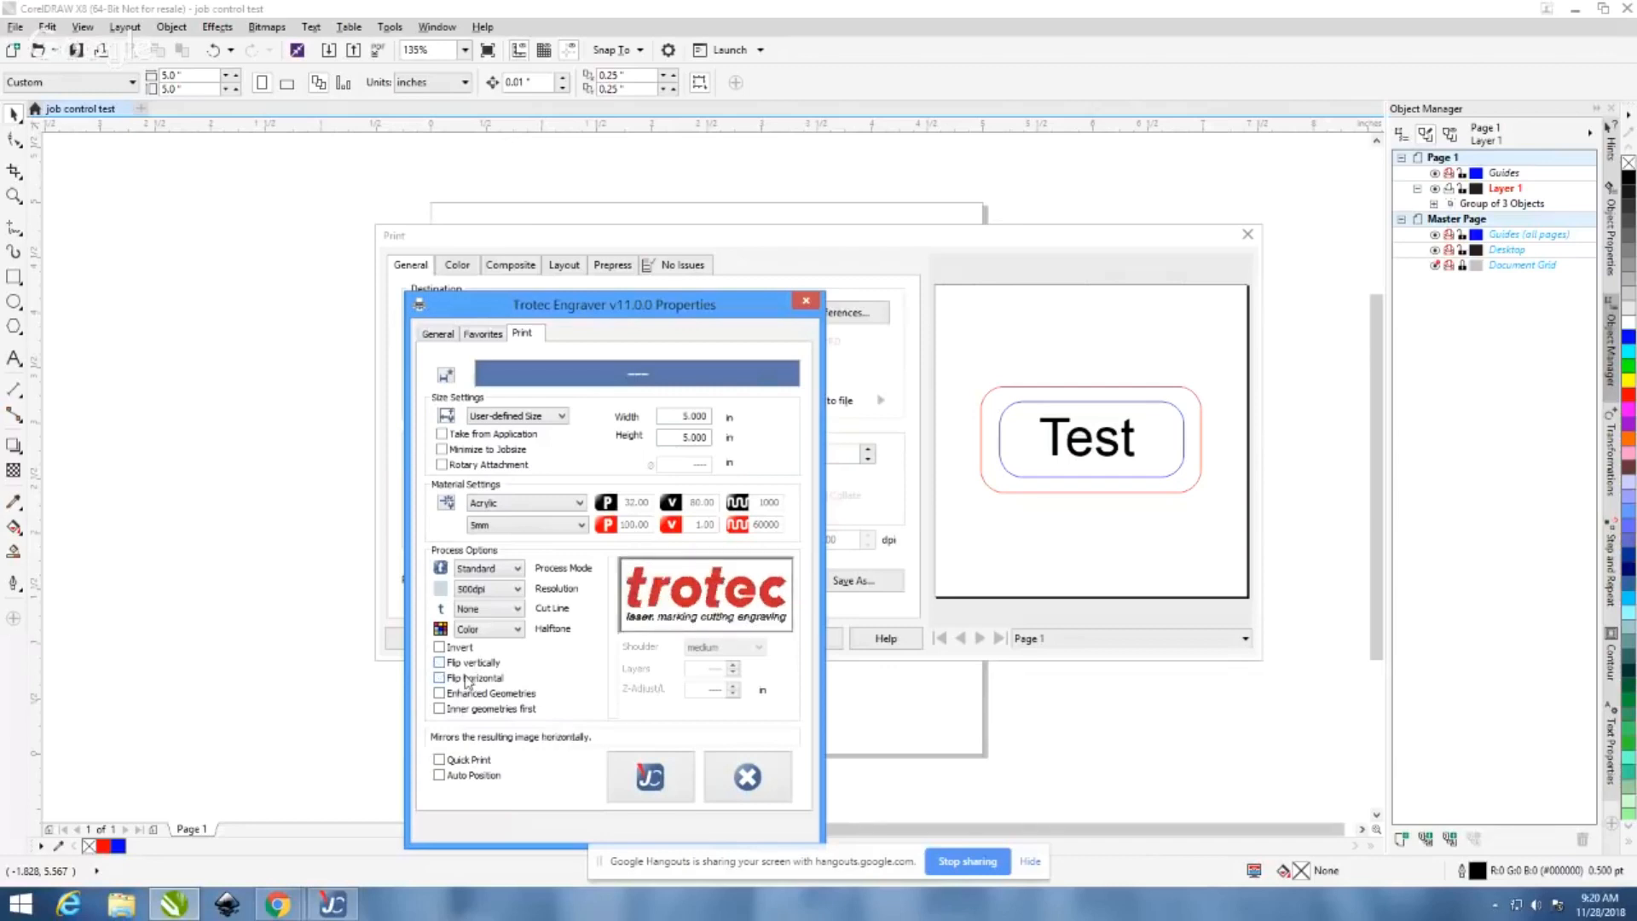
Compare the preview with vertical, combined and horizontal-only flips, leaving both flip options disabled
click(469, 664)
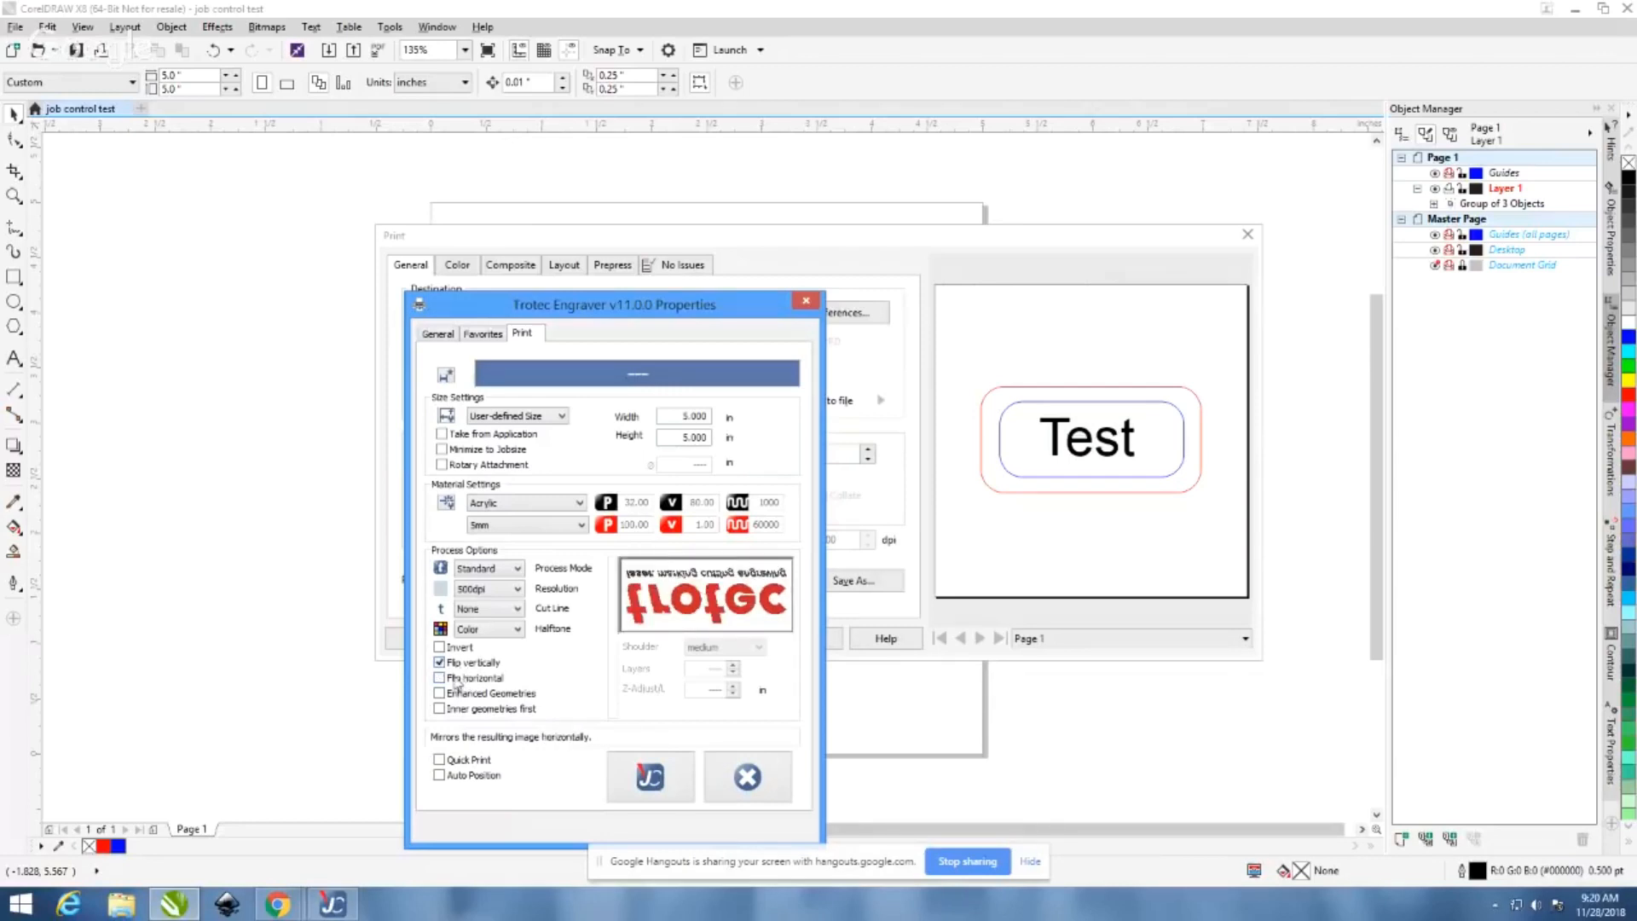
click(456, 678)
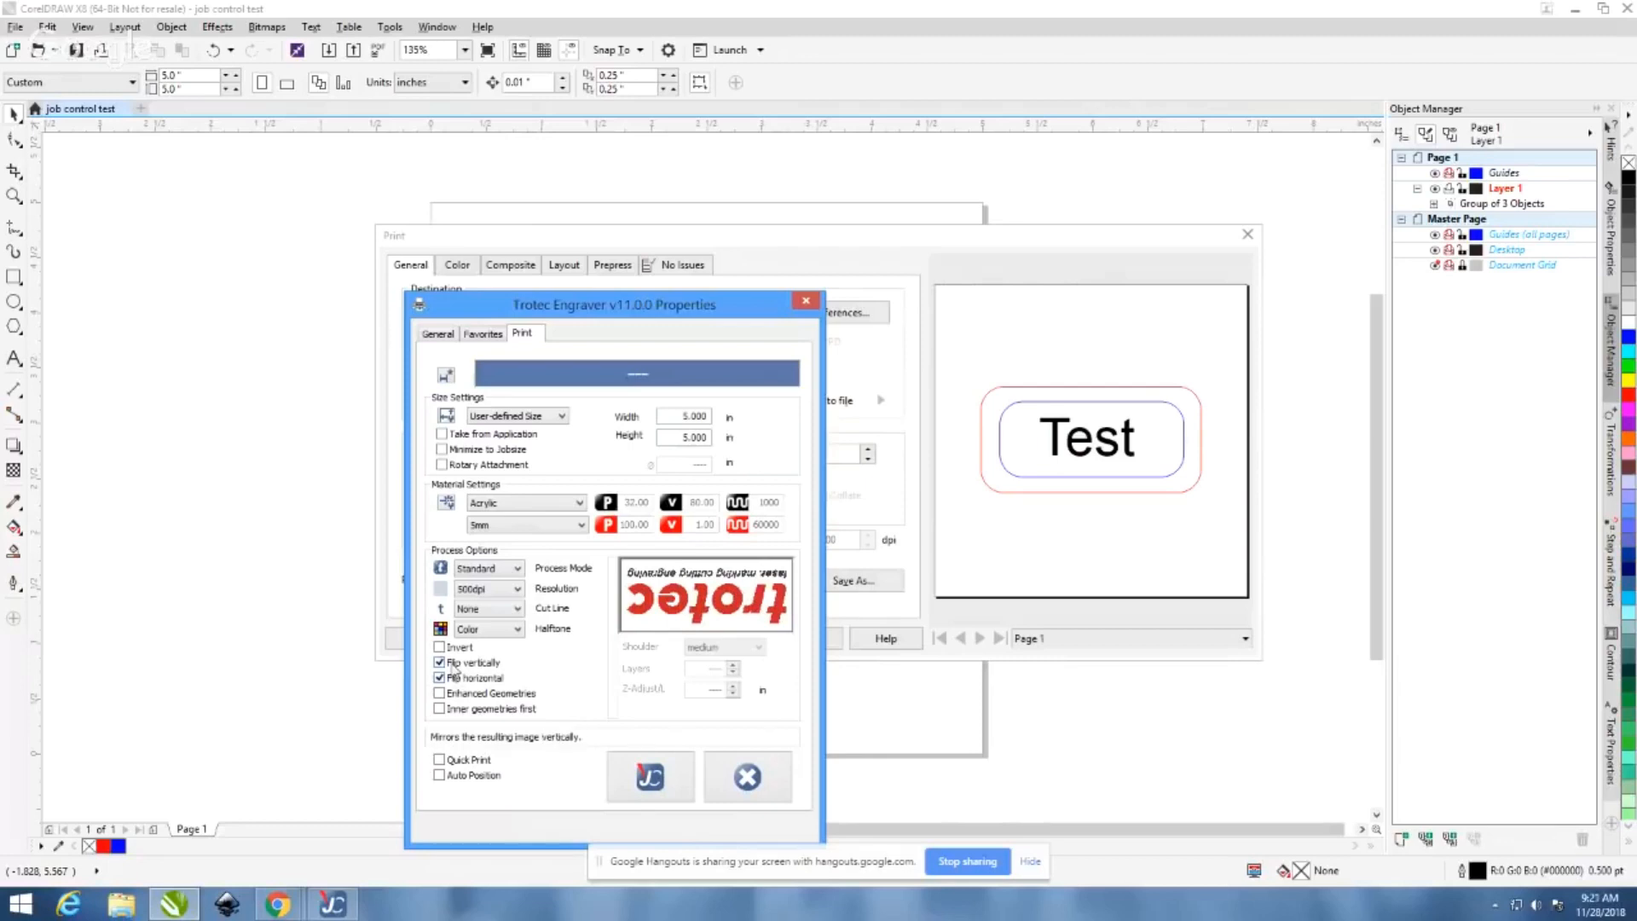
click(454, 664)
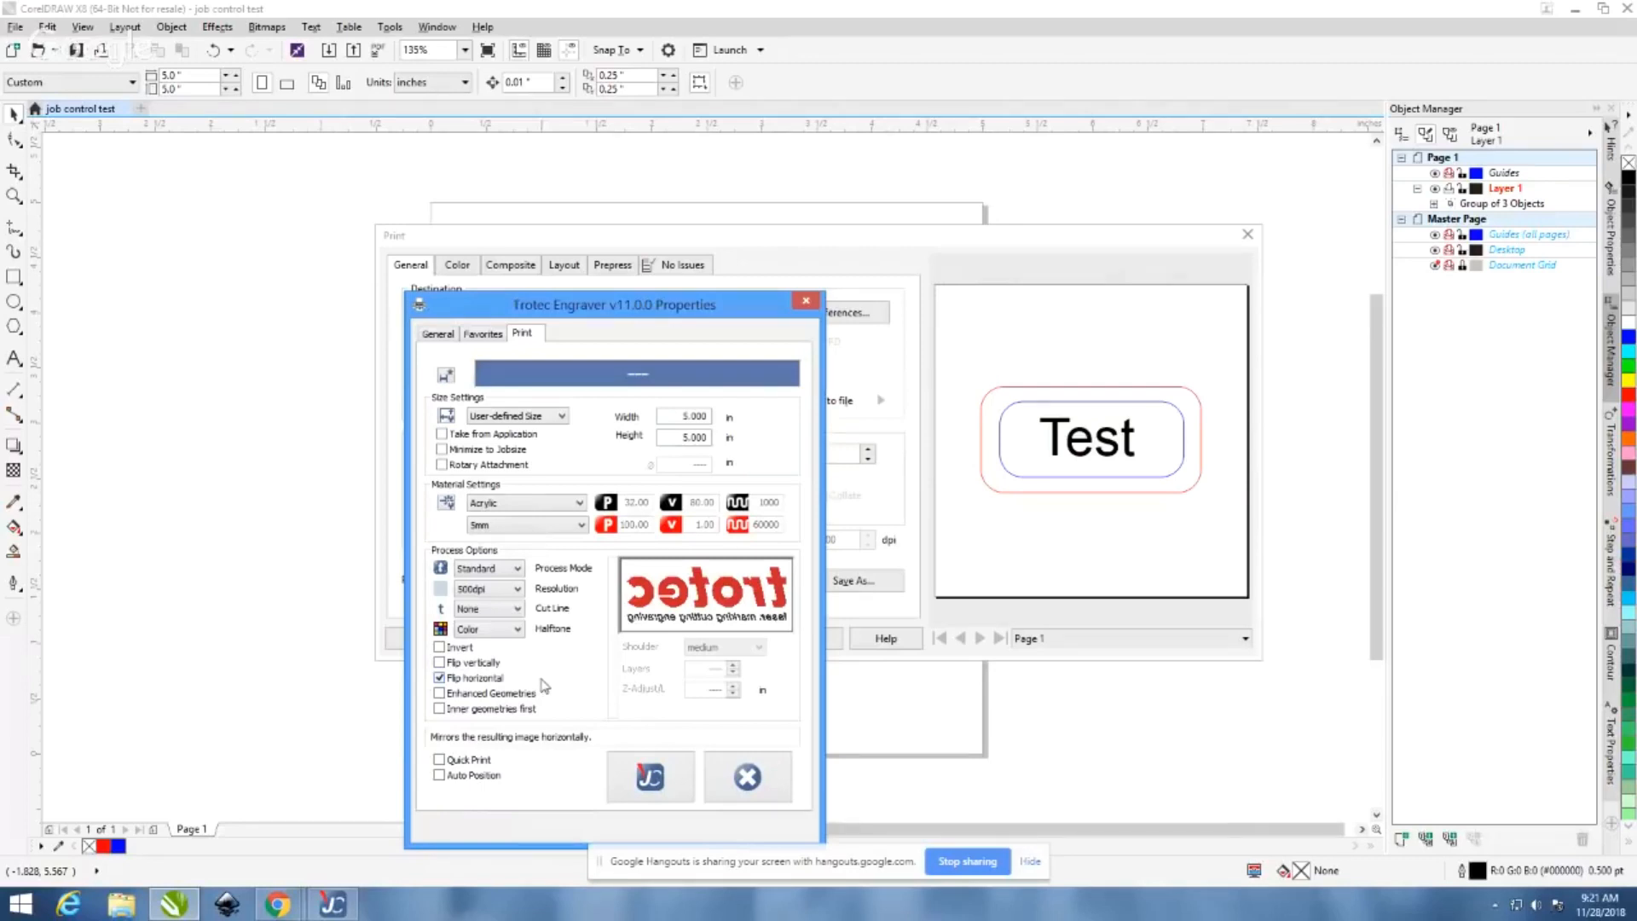
click(478, 680)
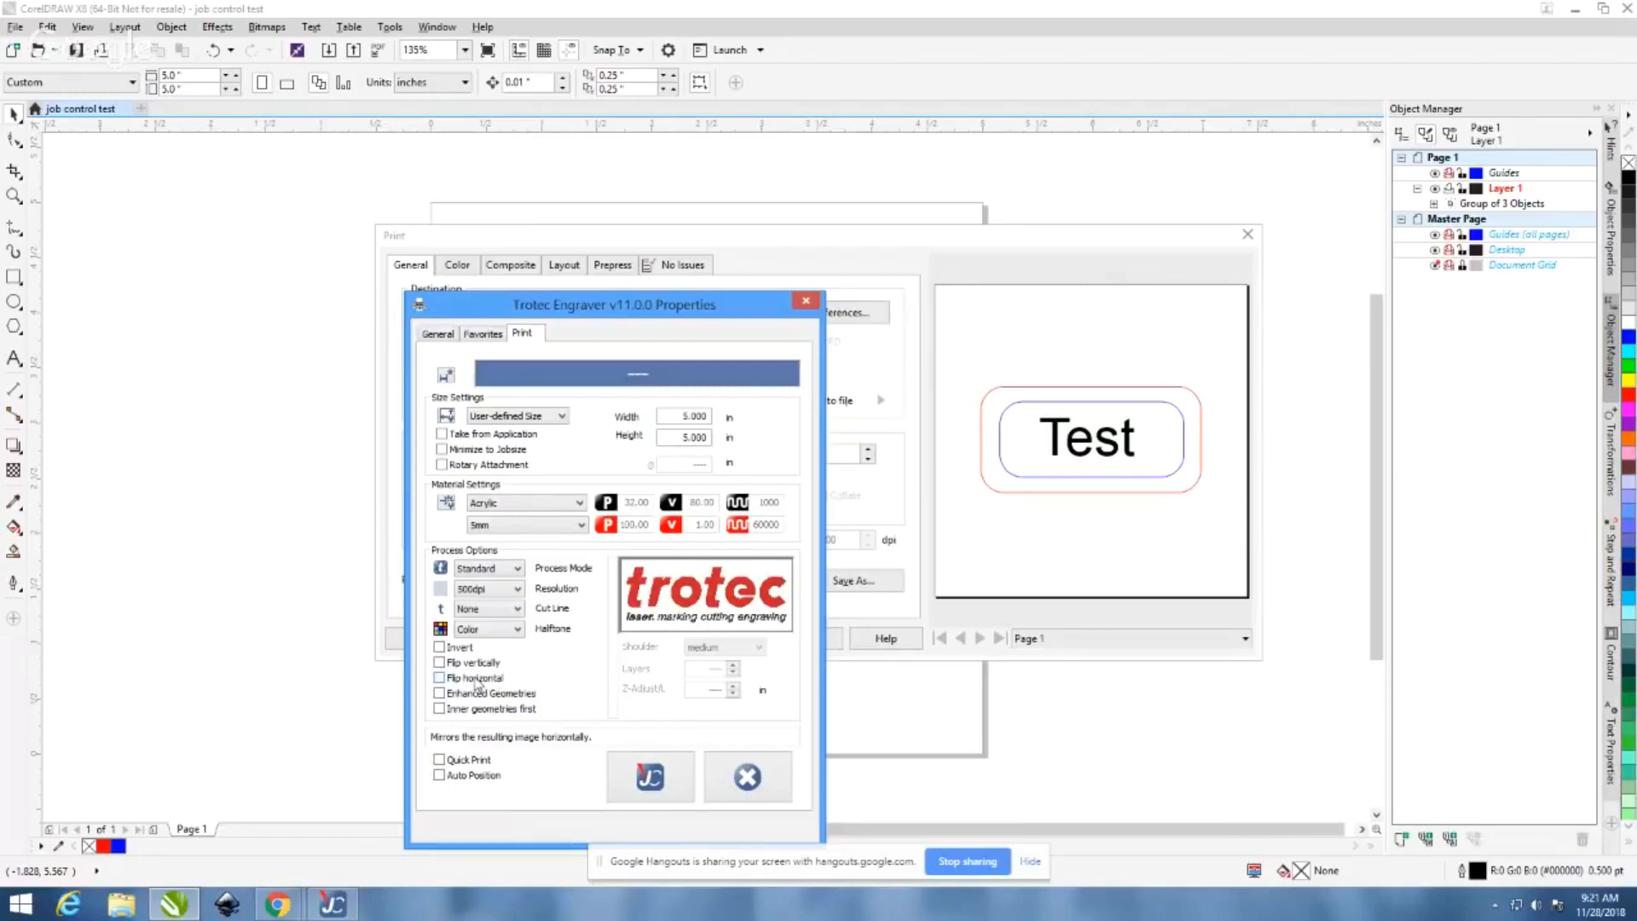
click(478, 680)
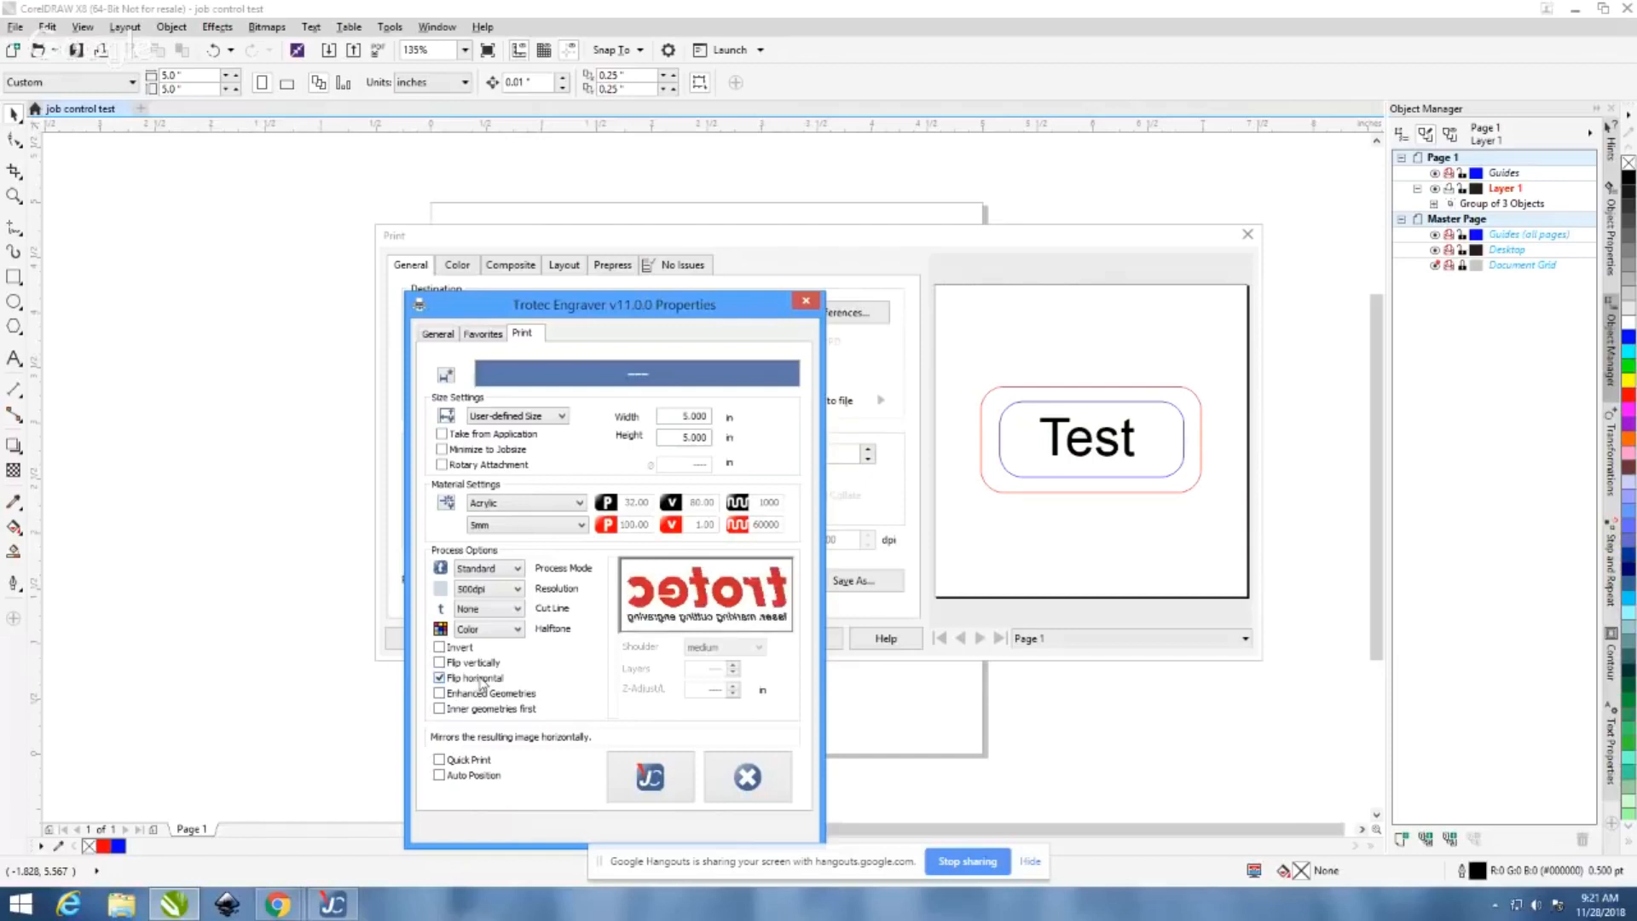
click(483, 683)
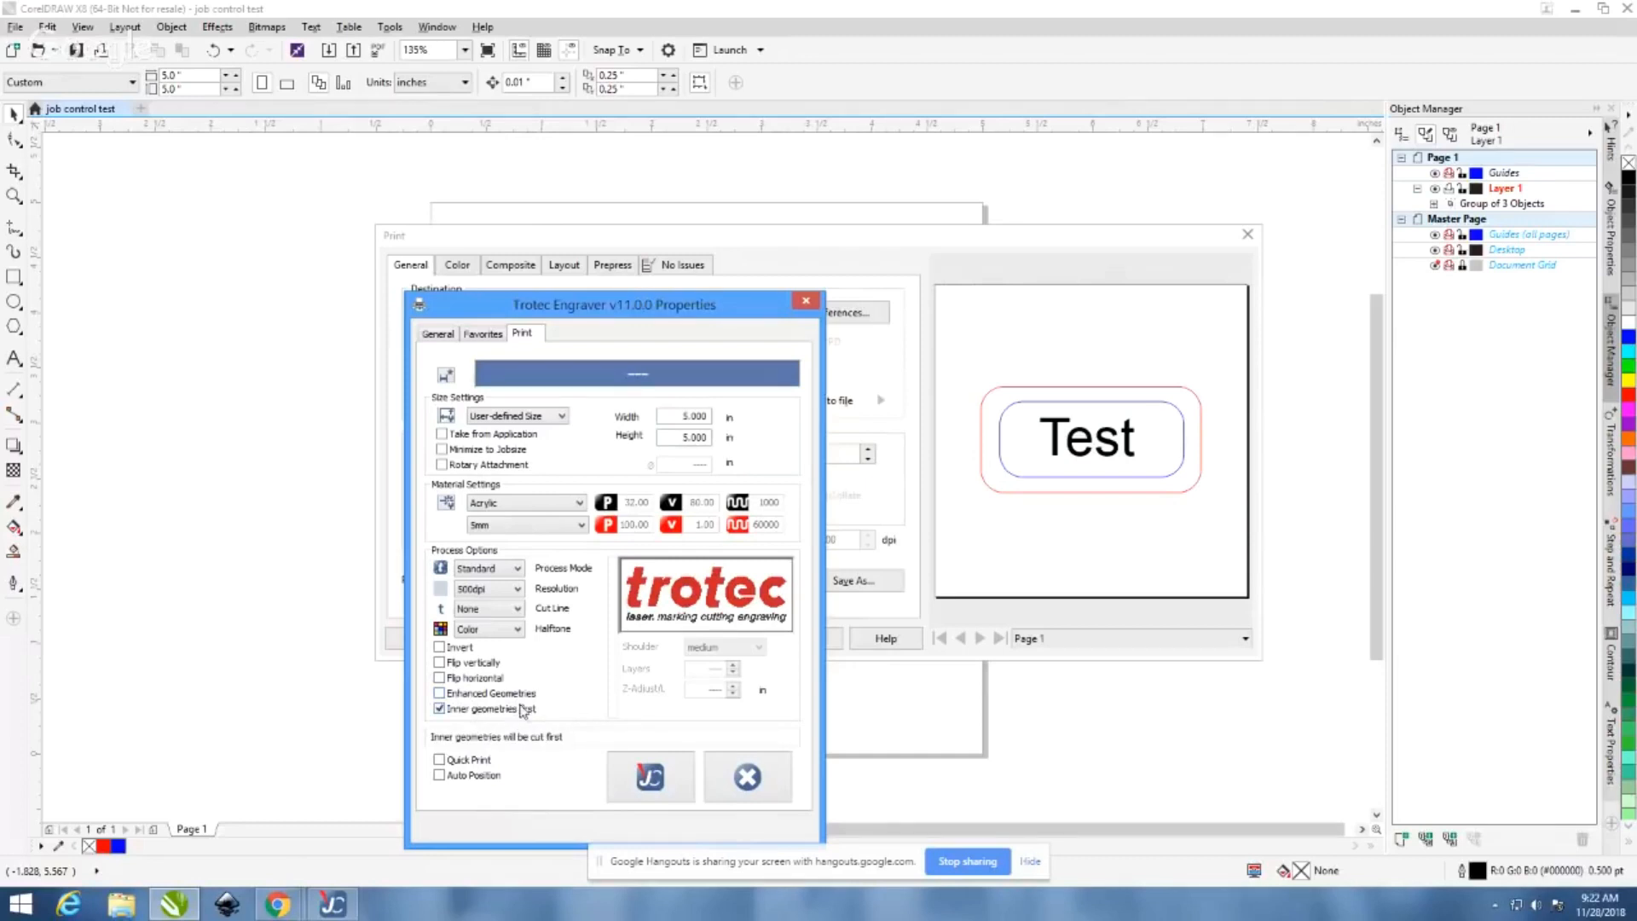
Try Inner geometries first with the Rectangular and Optimized cut lines, then disable it and reset Cut Line to None
click(482, 712)
click(508, 610)
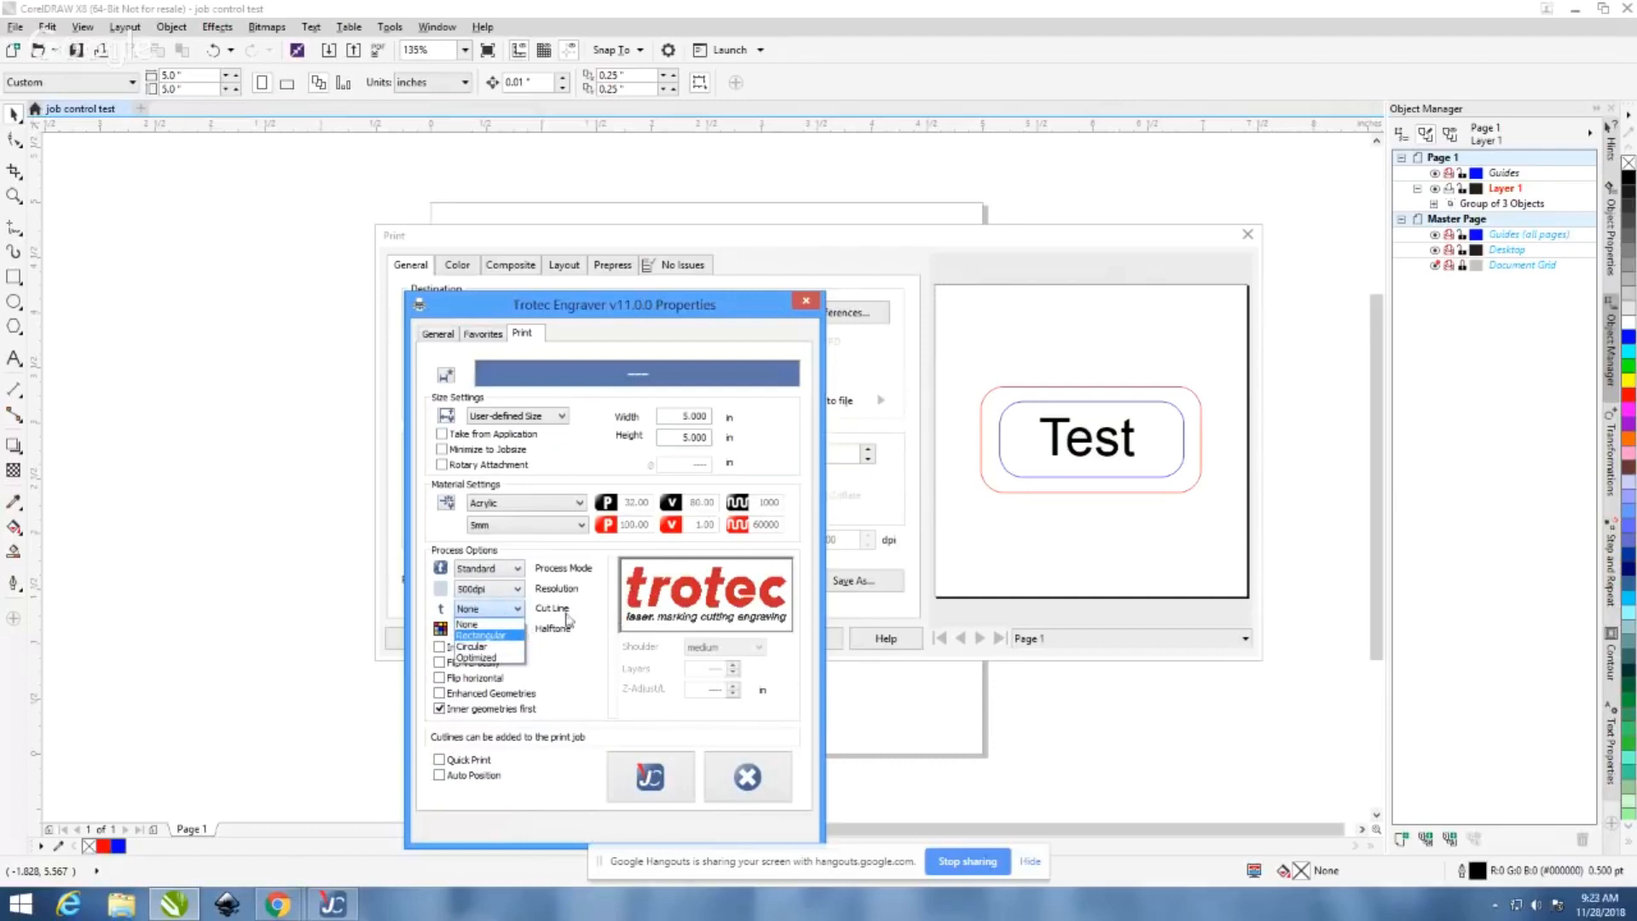
click(498, 636)
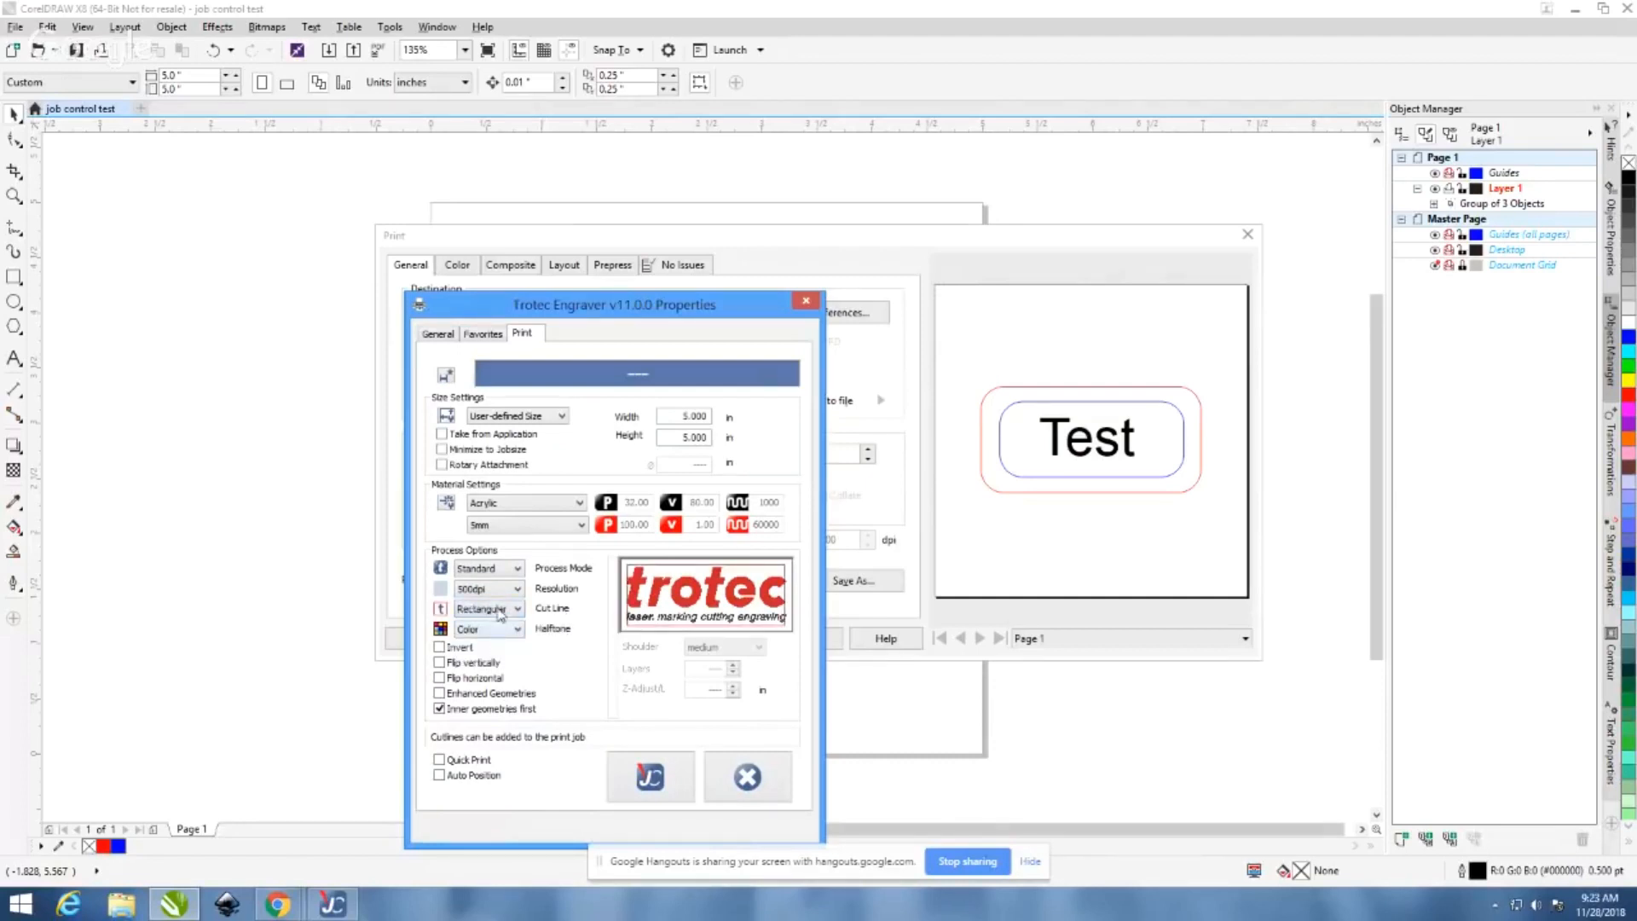
click(485, 617)
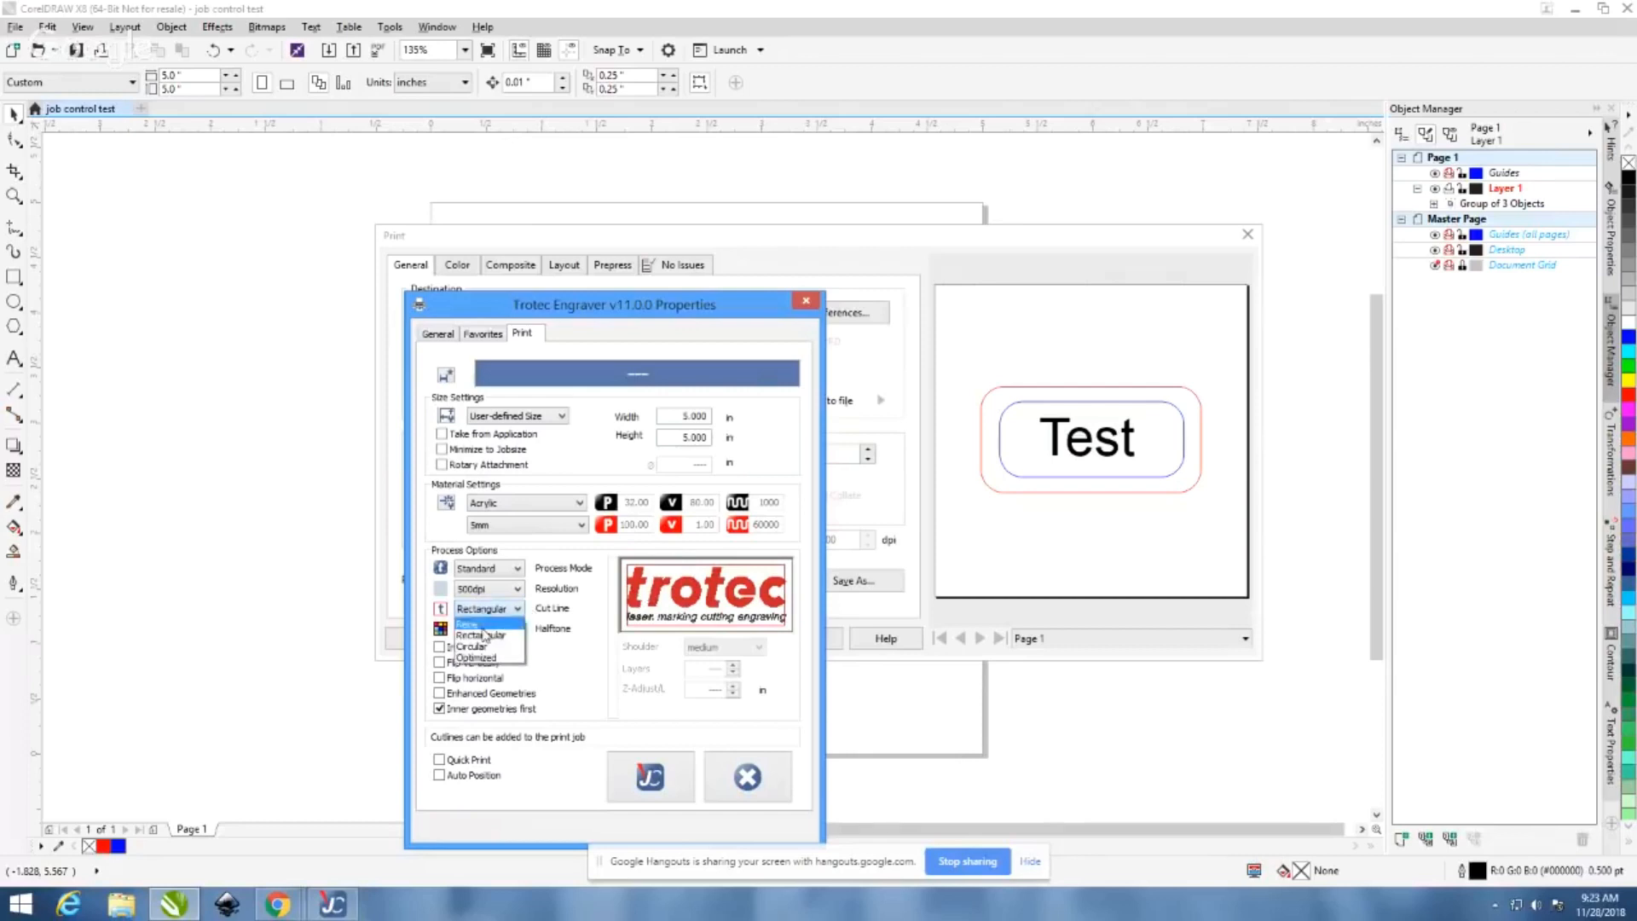
click(488, 659)
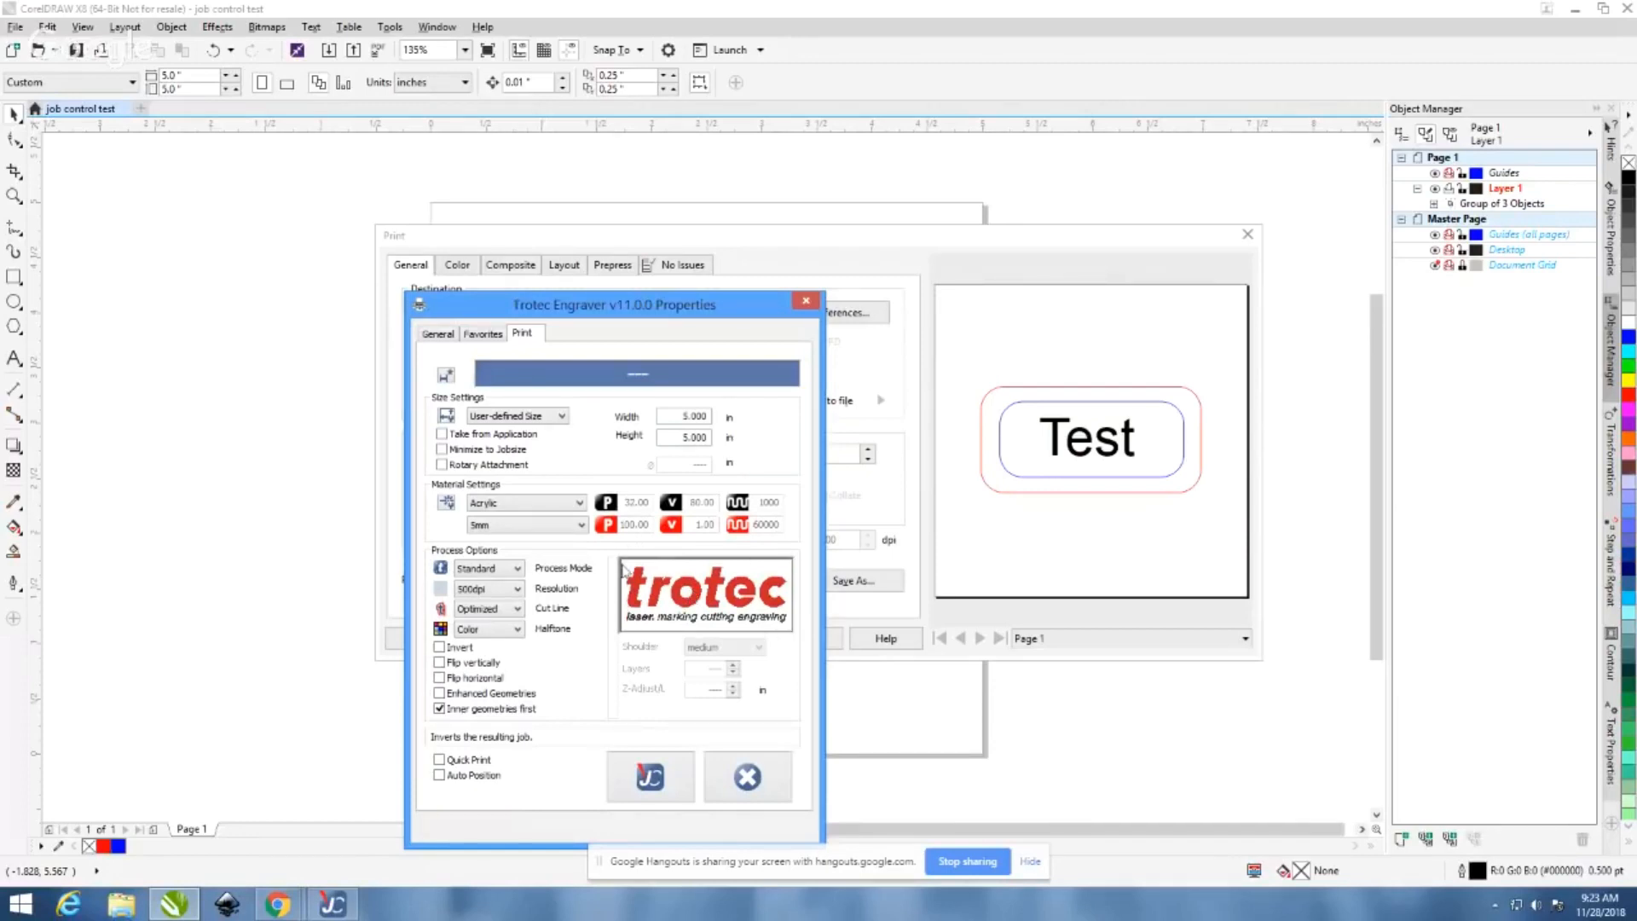
click(507, 616)
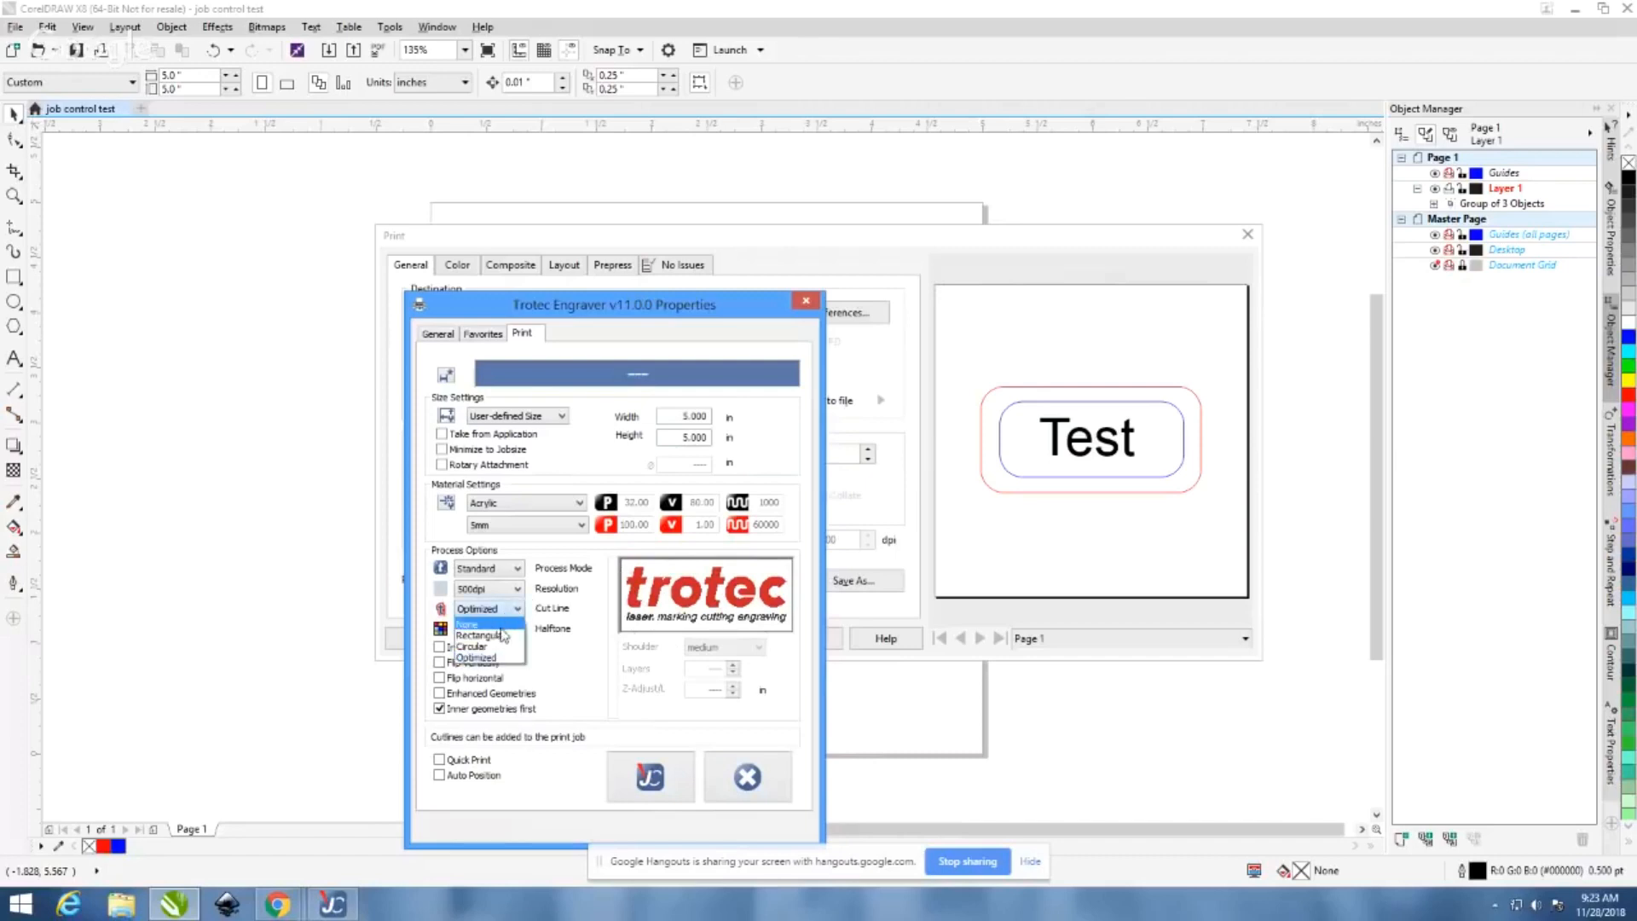
click(507, 642)
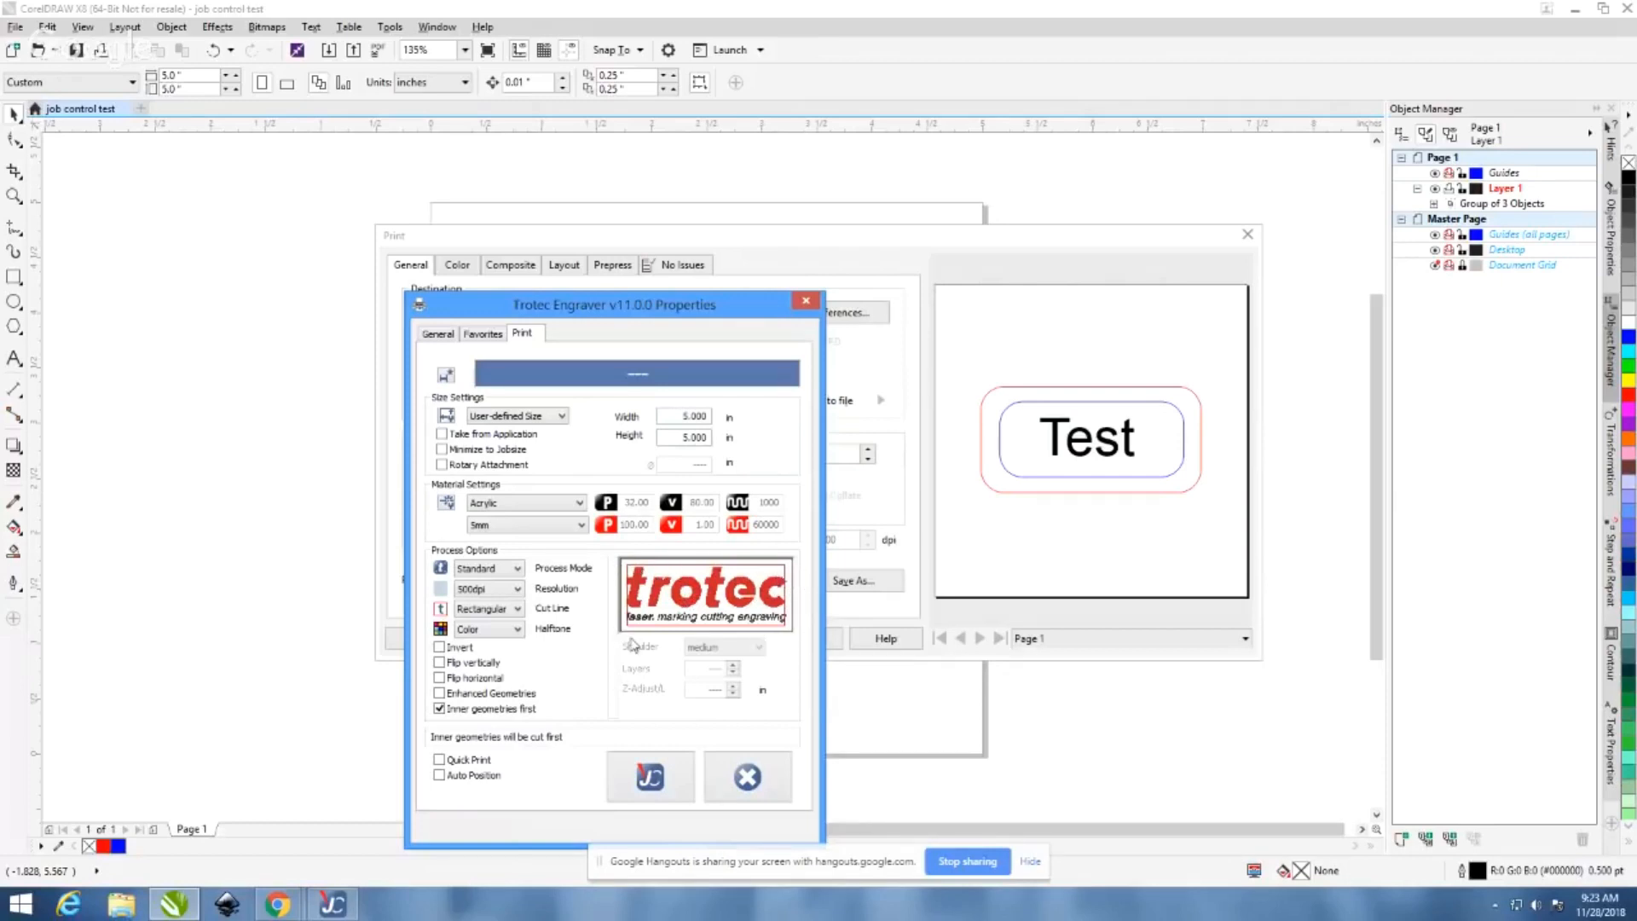
click(468, 714)
click(512, 608)
click(499, 623)
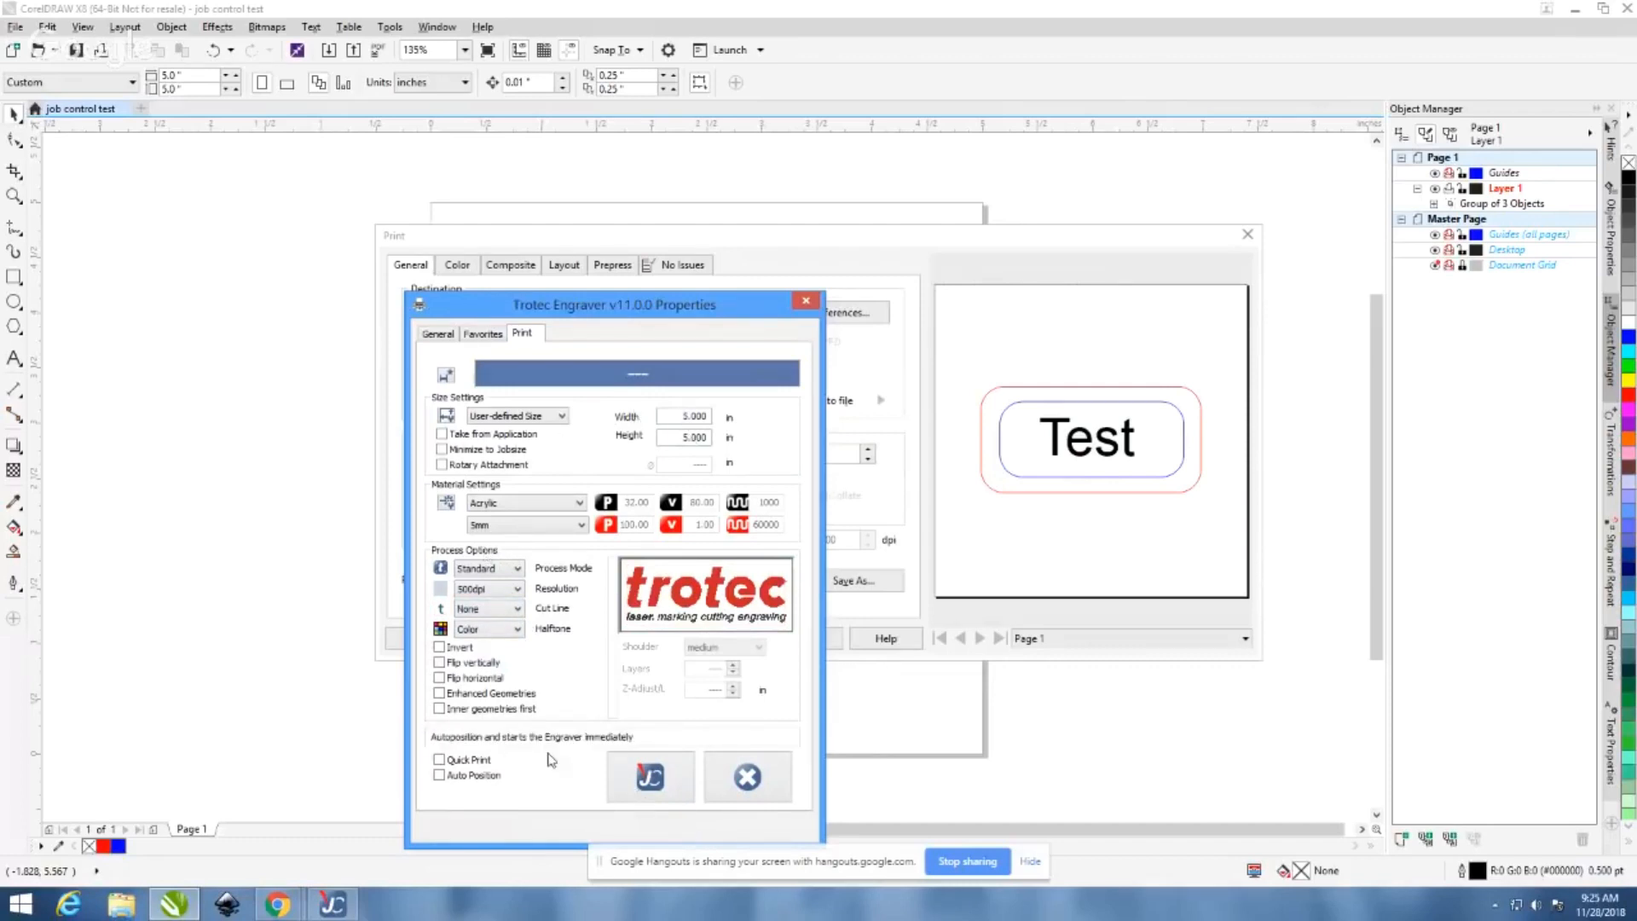
Enable Enhanced Geometries and Inner geometries first, then apply the engraver driver settings
click(512, 709)
click(515, 693)
click(636, 782)
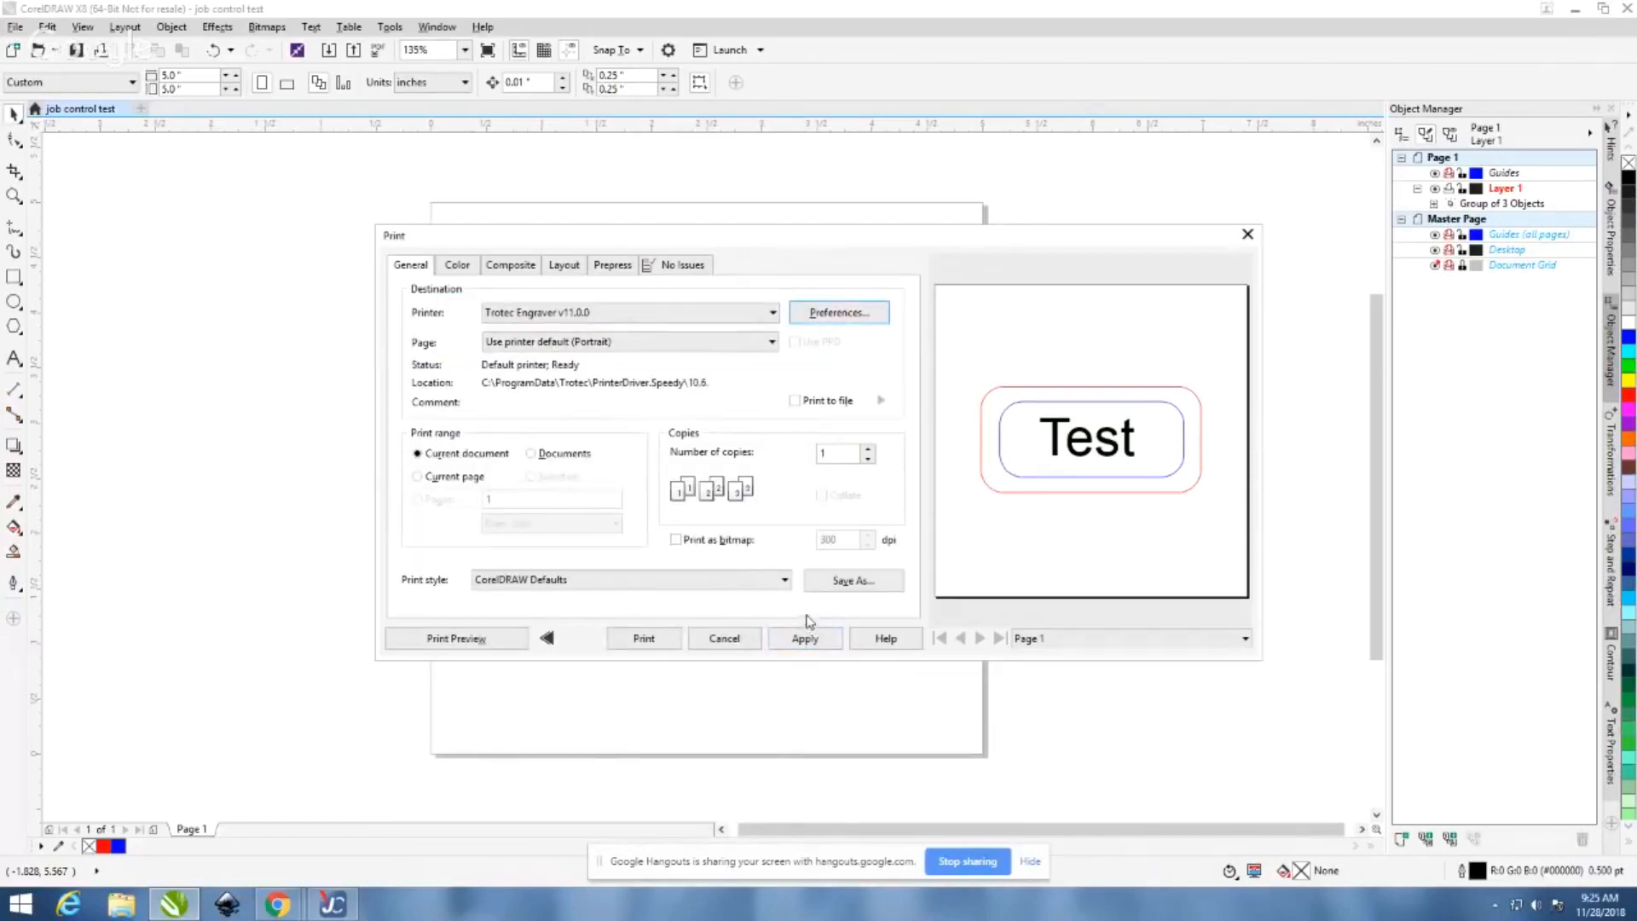
Print the design to the Trotec Engraver with the job name "Test"
click(673, 638)
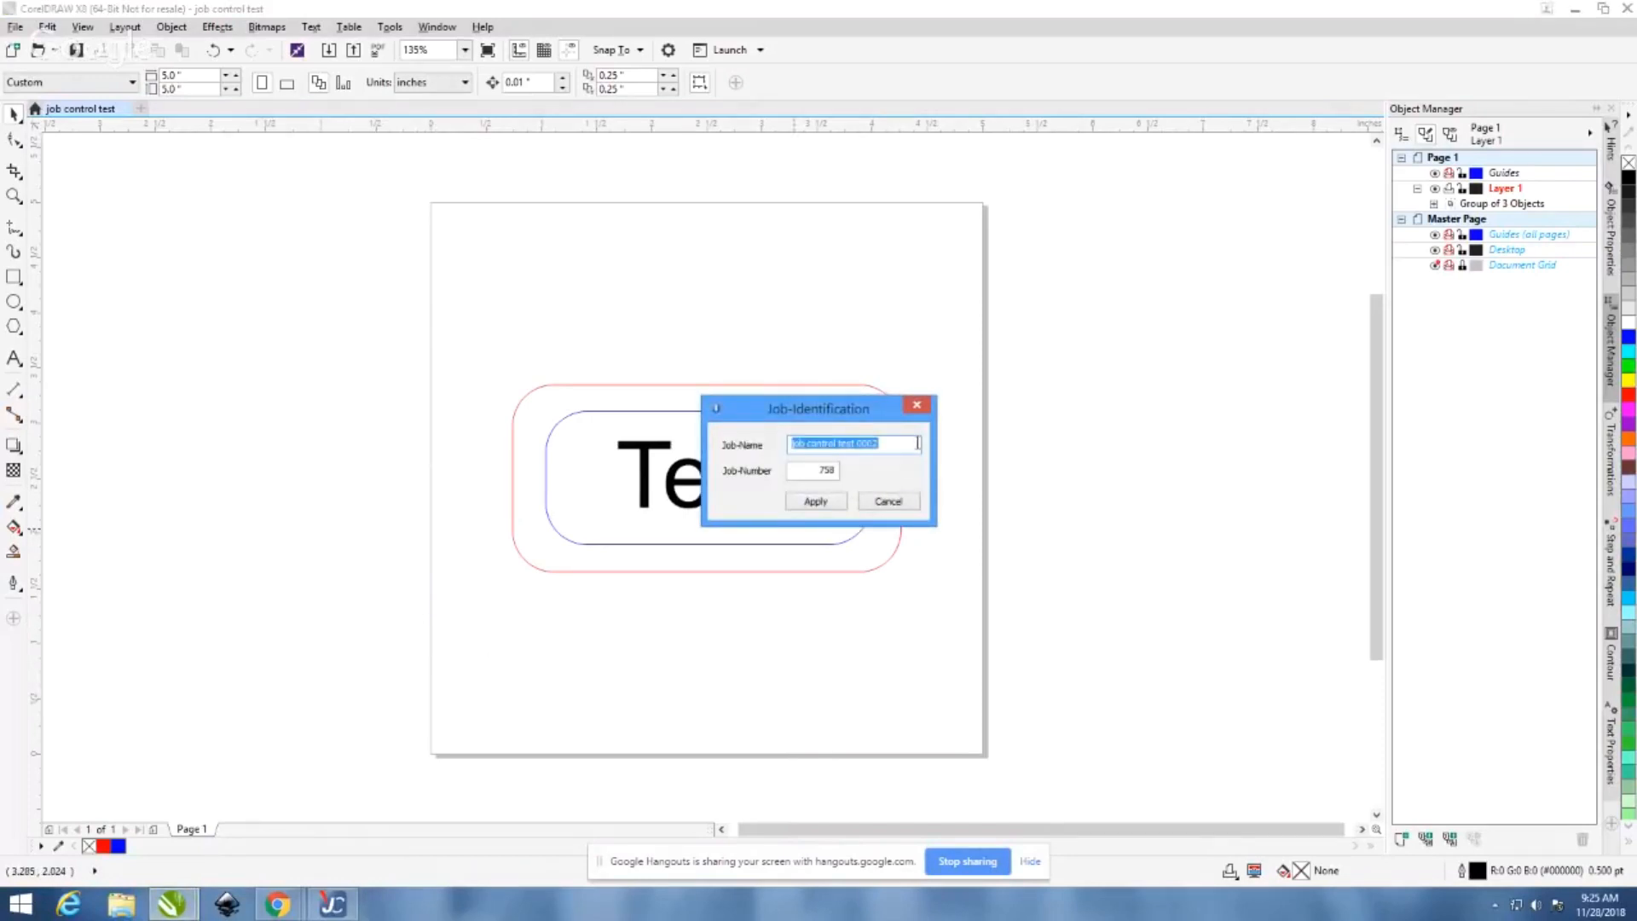
text(Test)
click(819, 502)
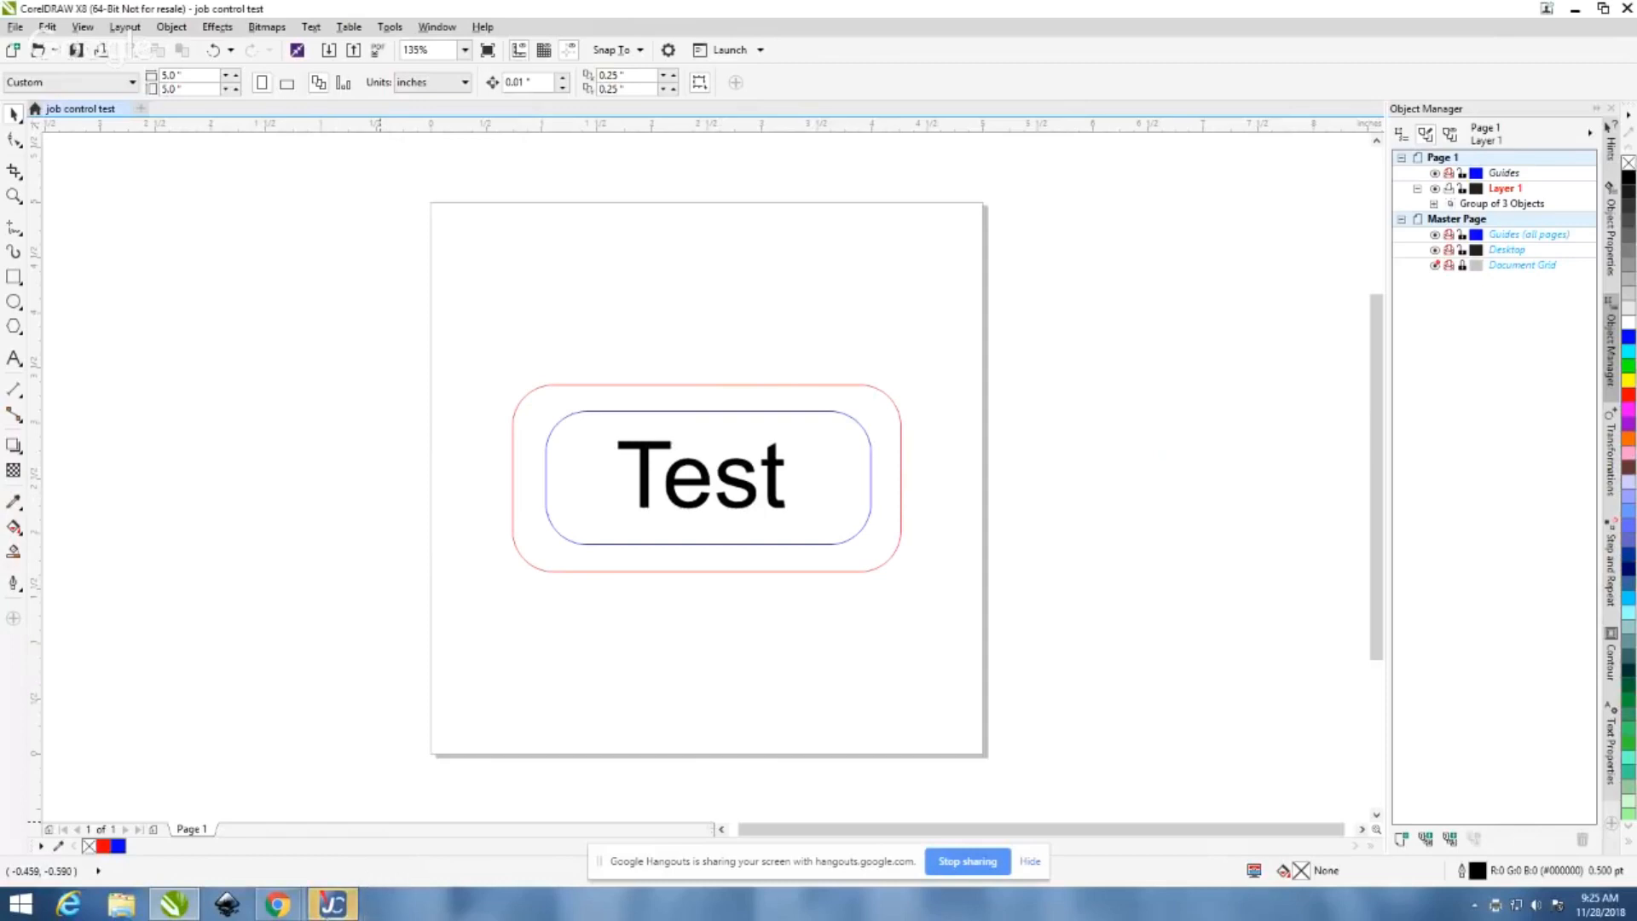
Switch to TROTEC JobControl and inspect the plate view at different zoom levels
click(339, 906)
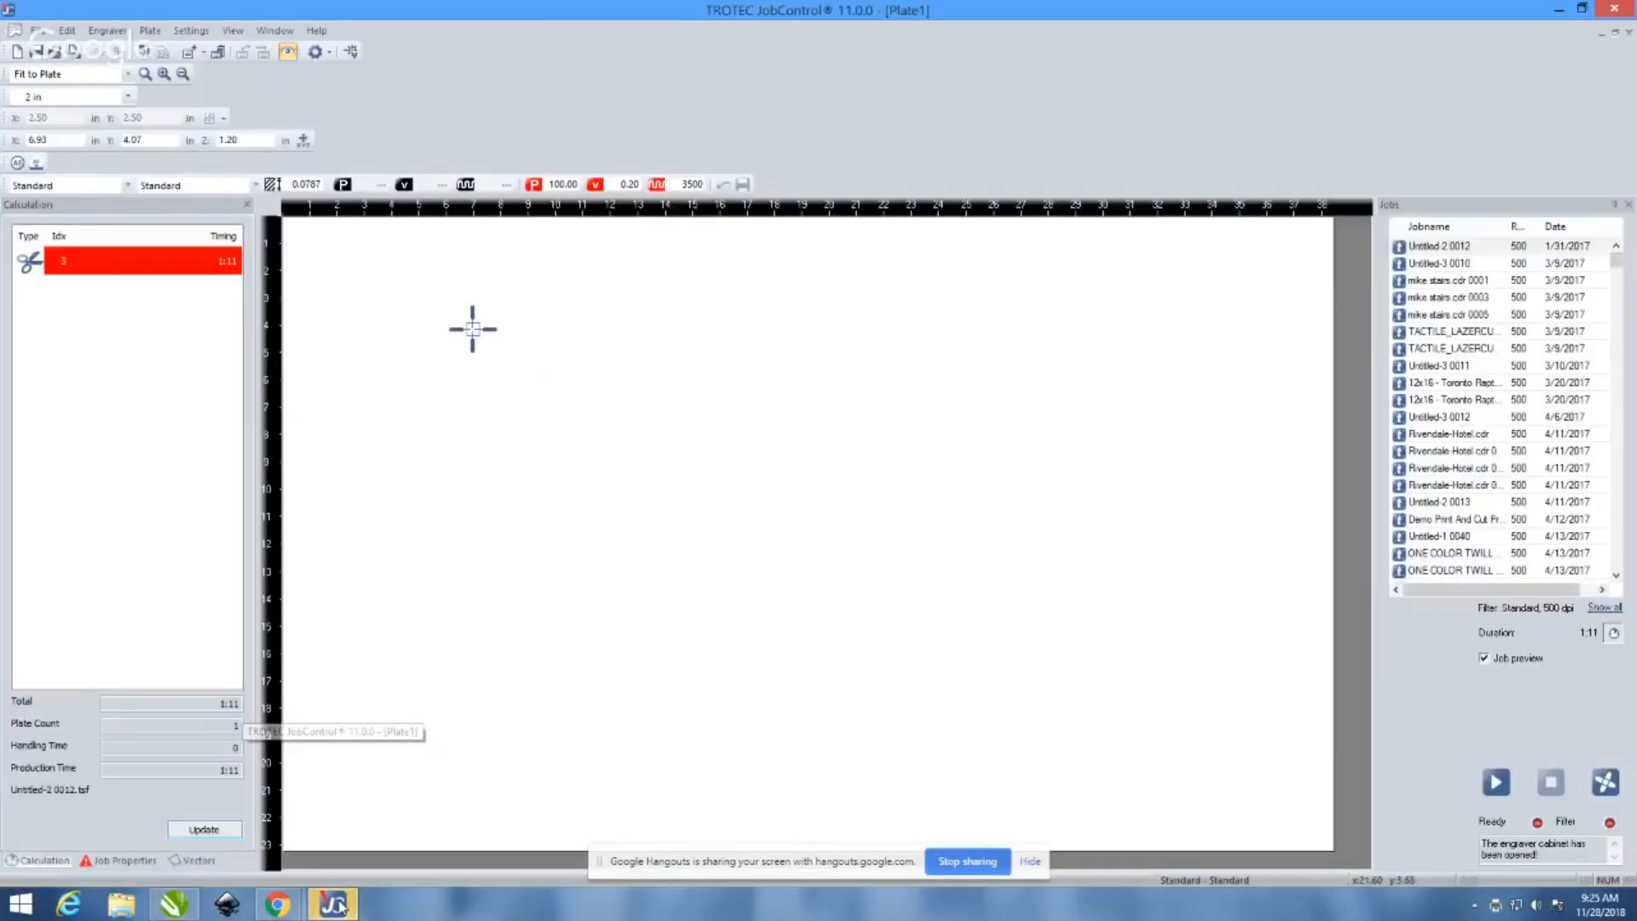
scroll(822, 540, up, 2)
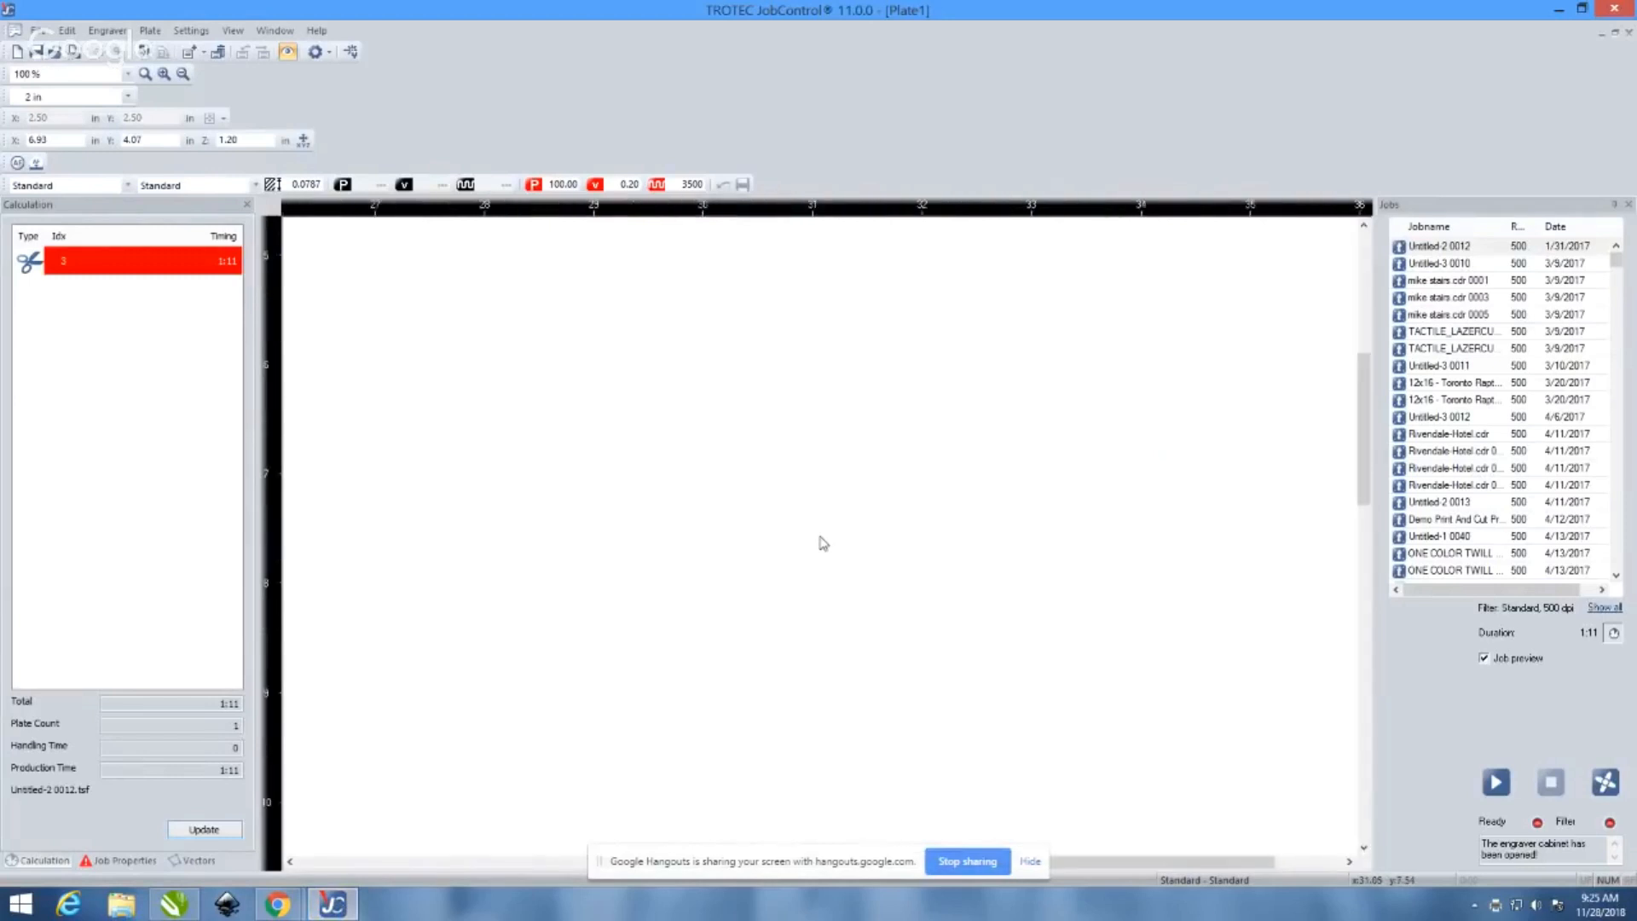
scroll(827, 425, down, 2)
scroll(716, 336, down, 1)
scroll(830, 453, up, 1)
scroll(672, 345, down, 1)
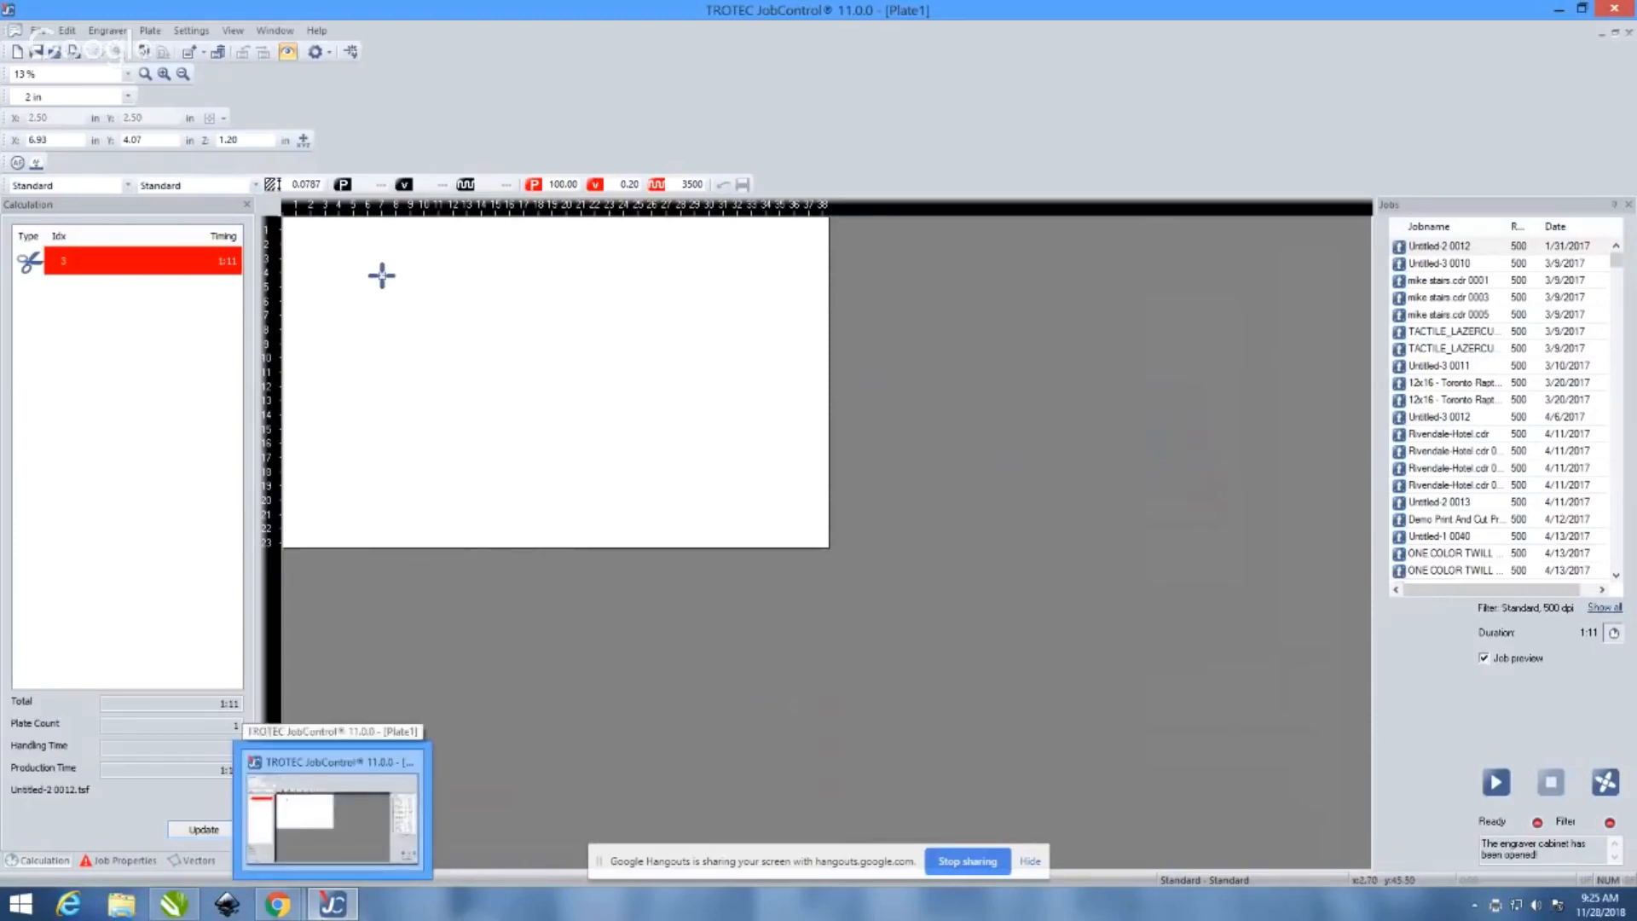
Switch back to CorelDRAW and review the Job-Name and View choices in the Trotec driver's general settings, leaving them unchanged
click(332, 902)
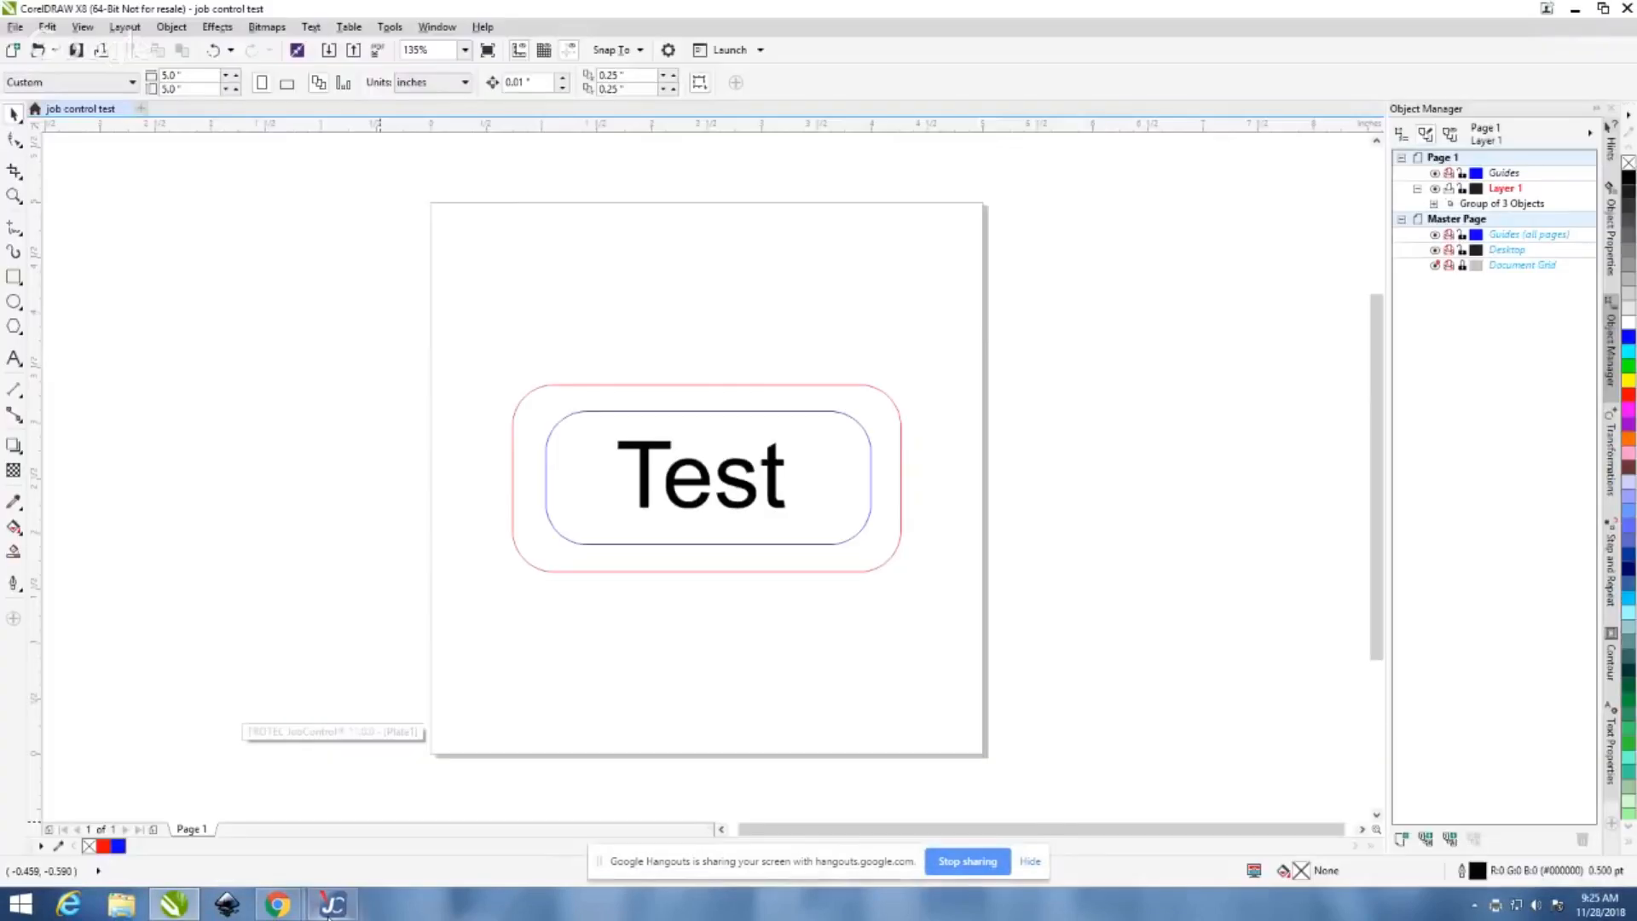
click(101, 51)
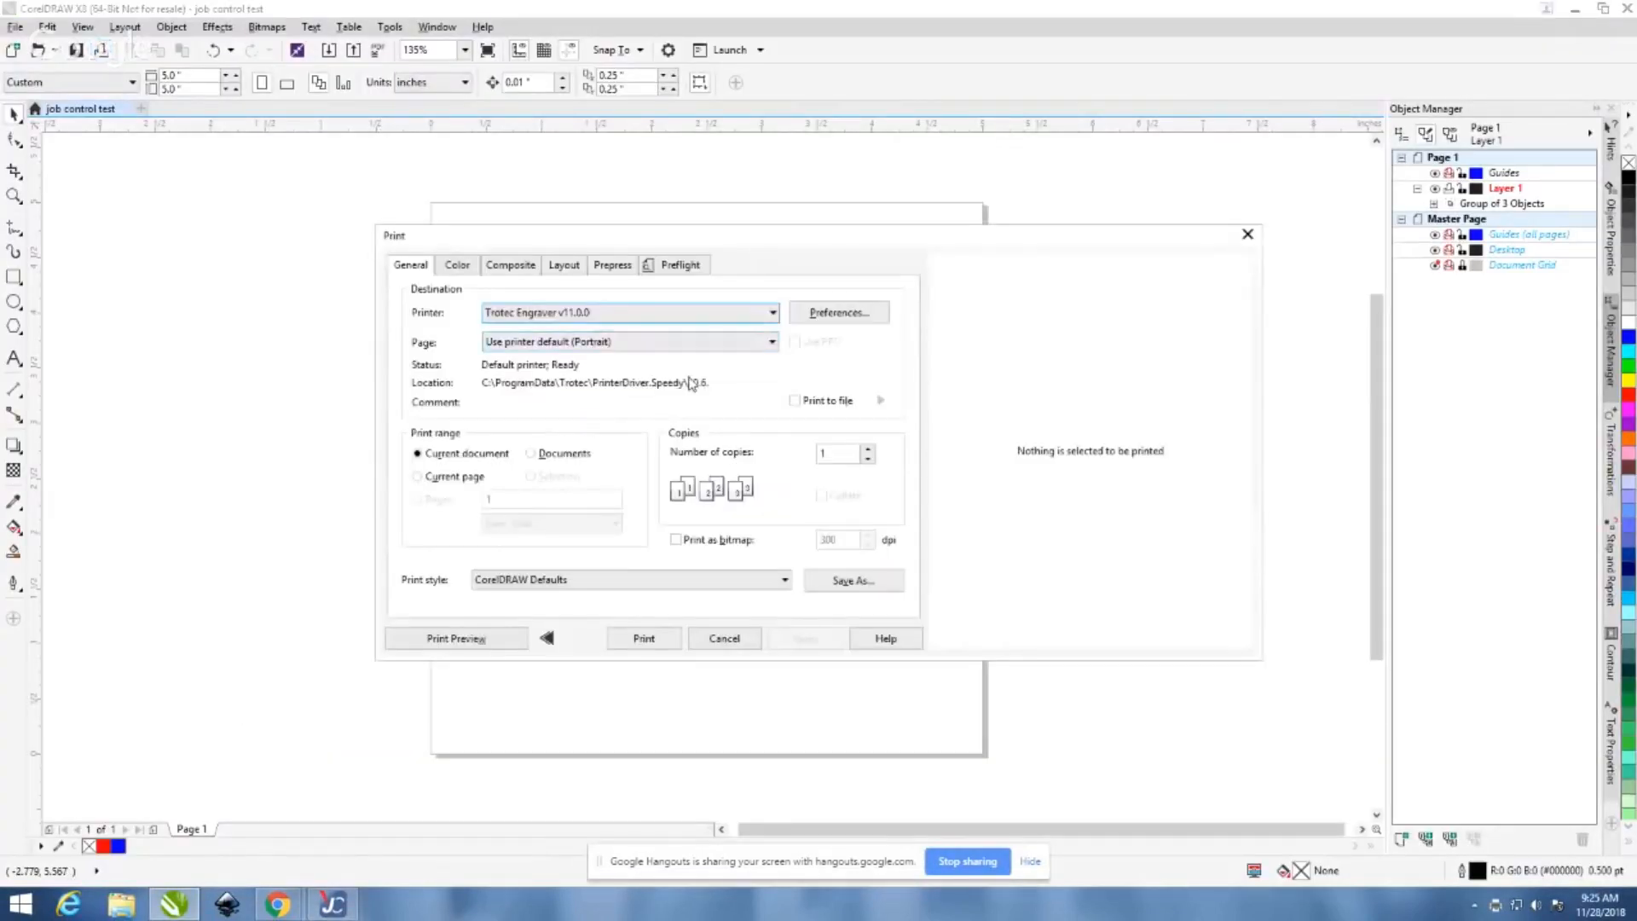
click(822, 317)
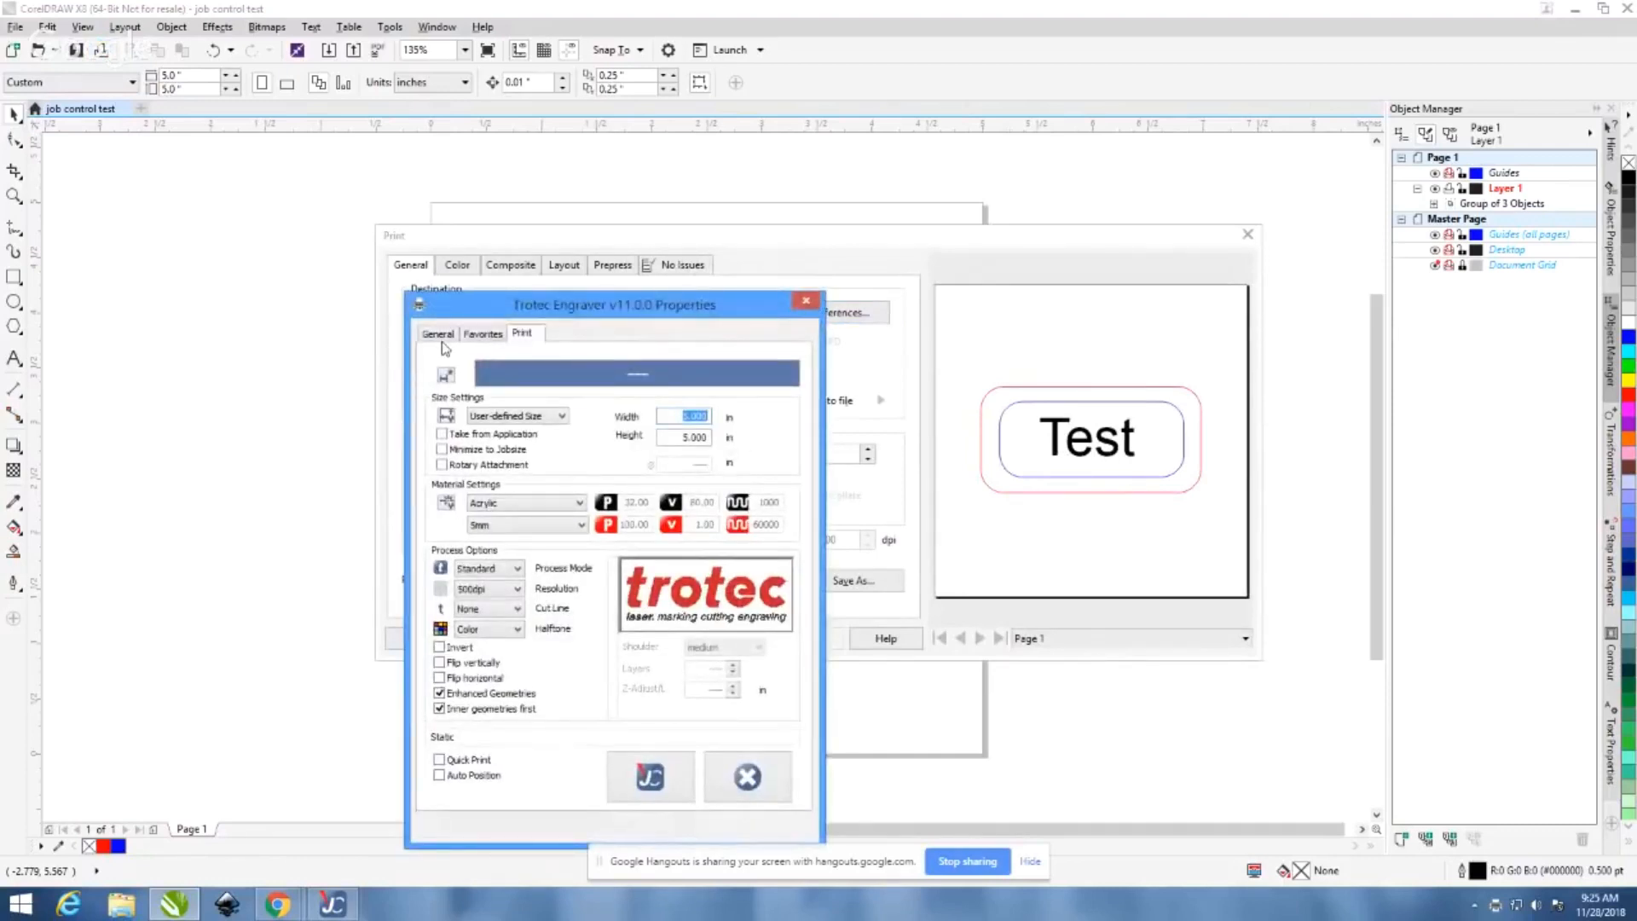
click(438, 333)
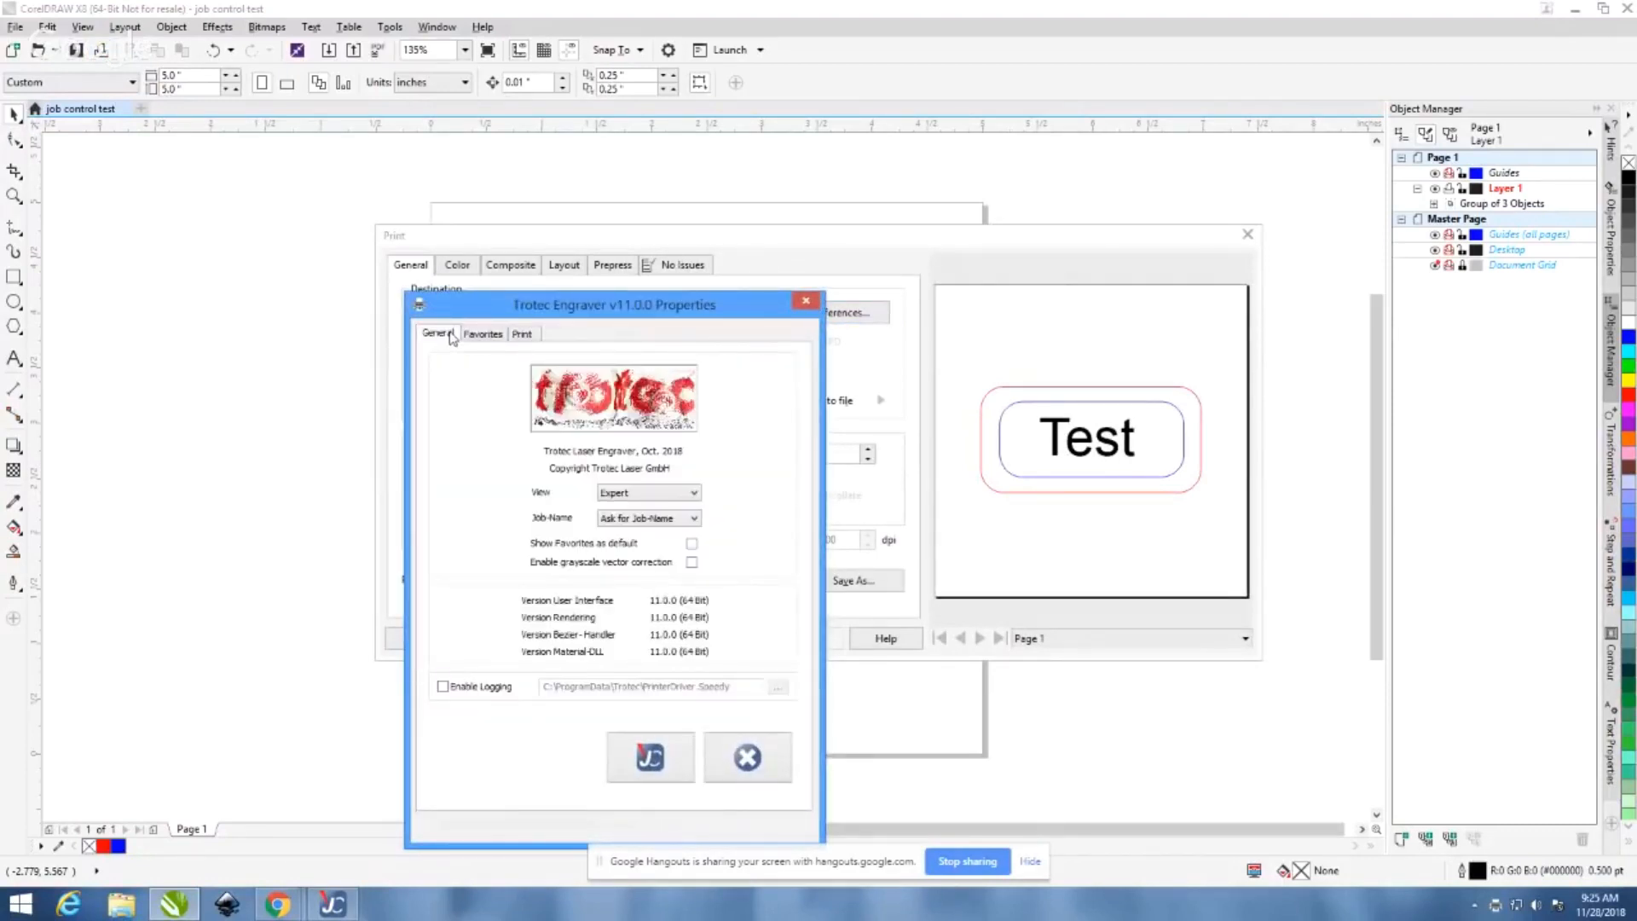
click(651, 519)
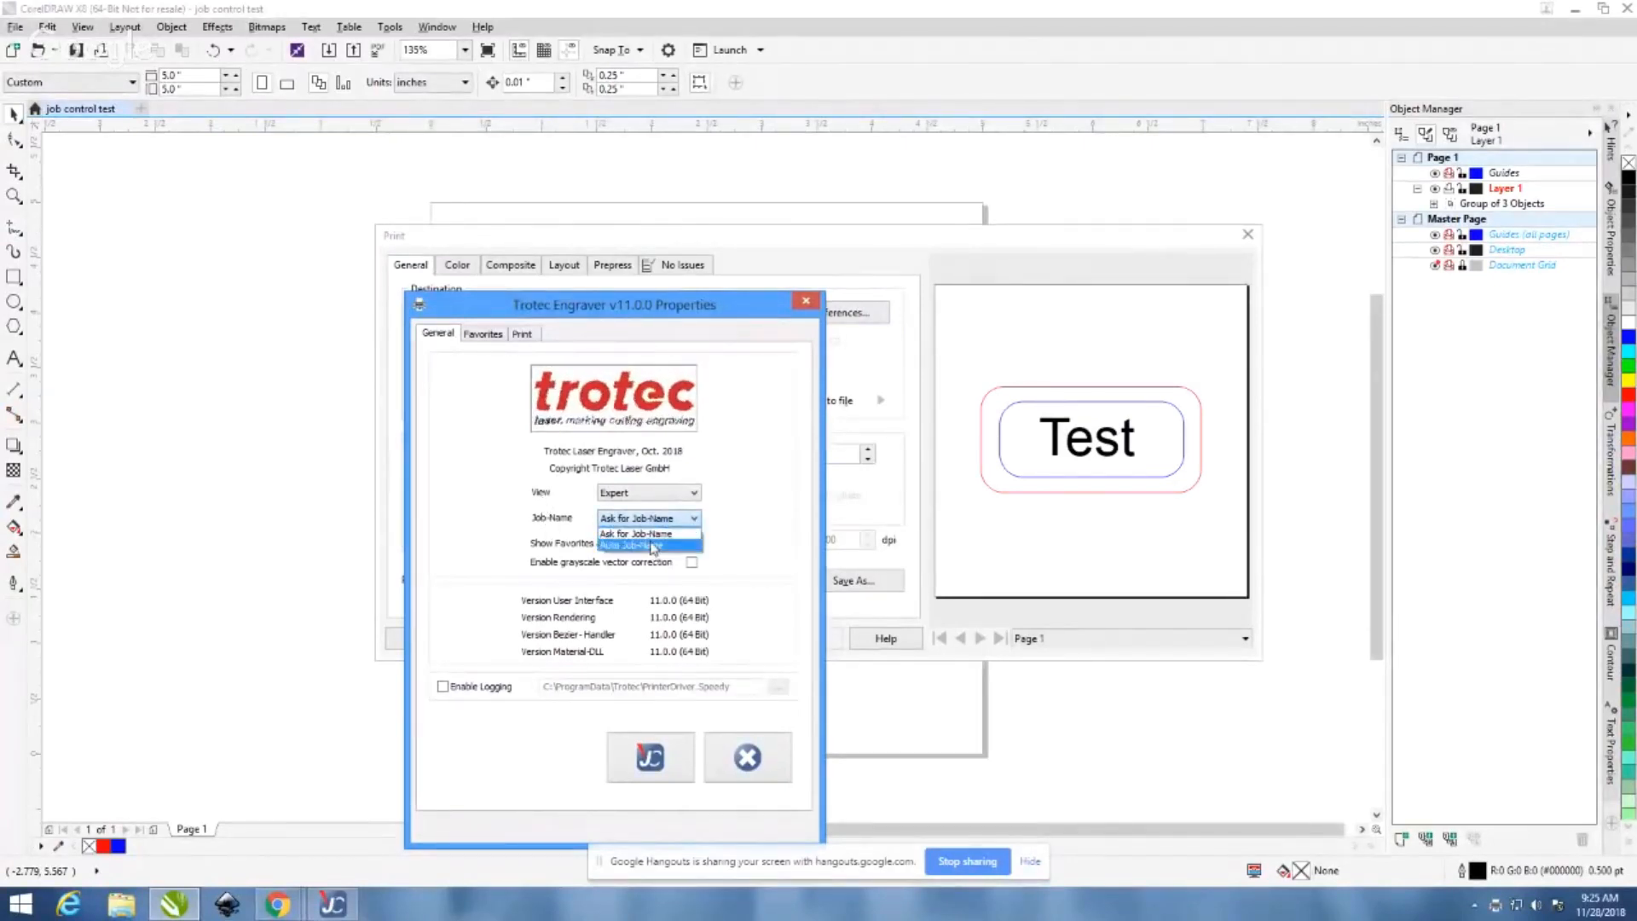
click(772, 528)
click(685, 496)
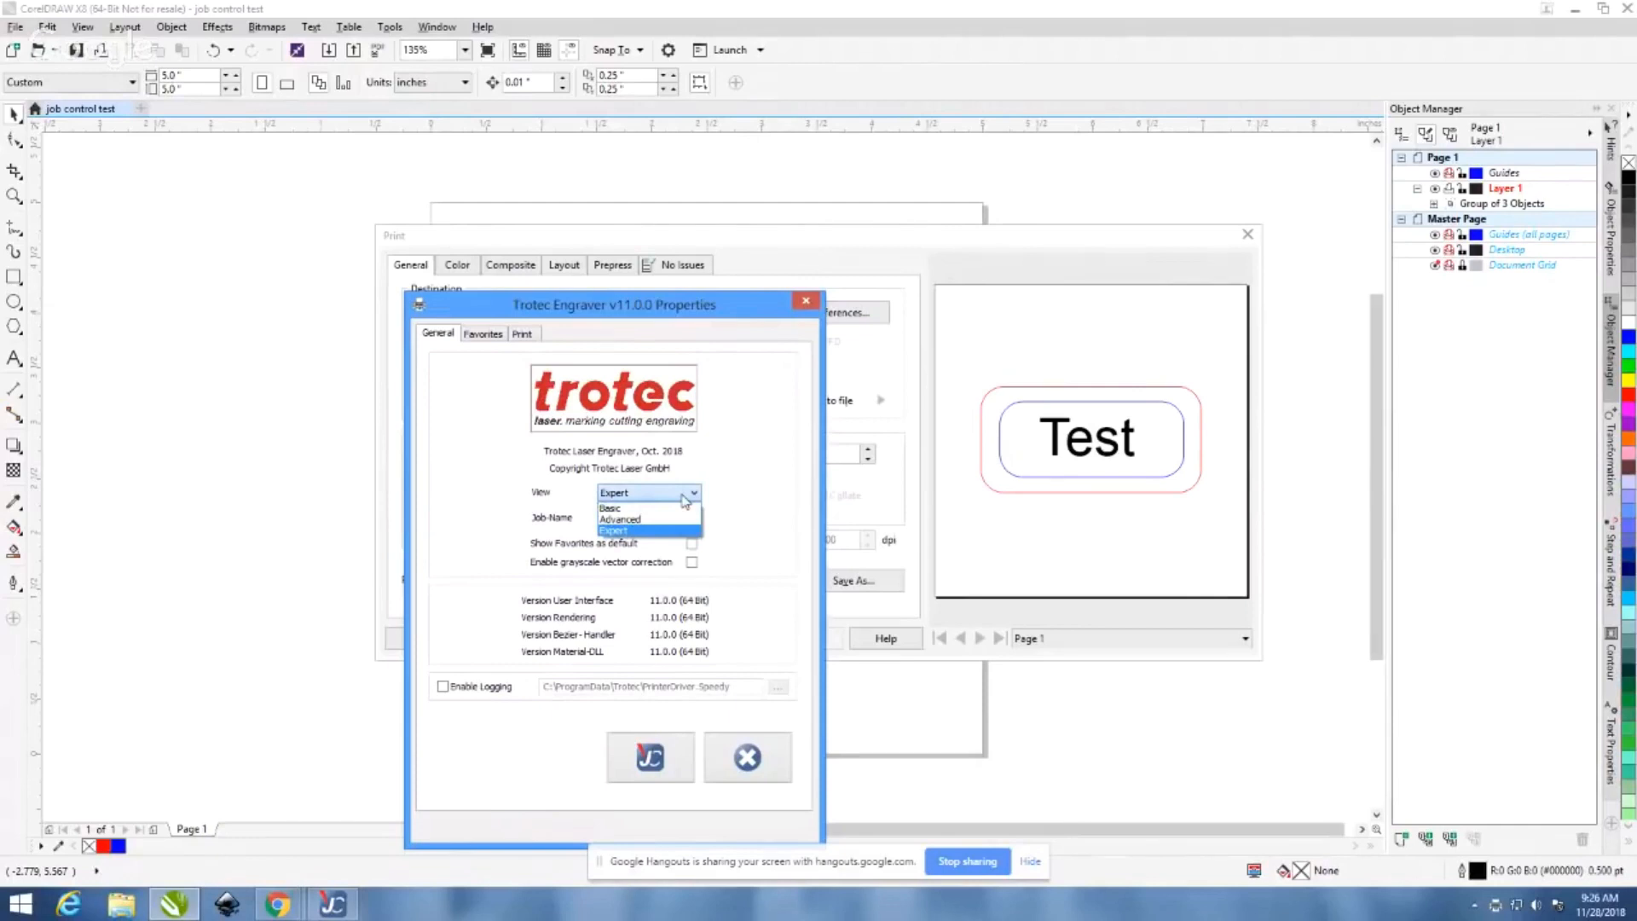
click(759, 499)
click(650, 757)
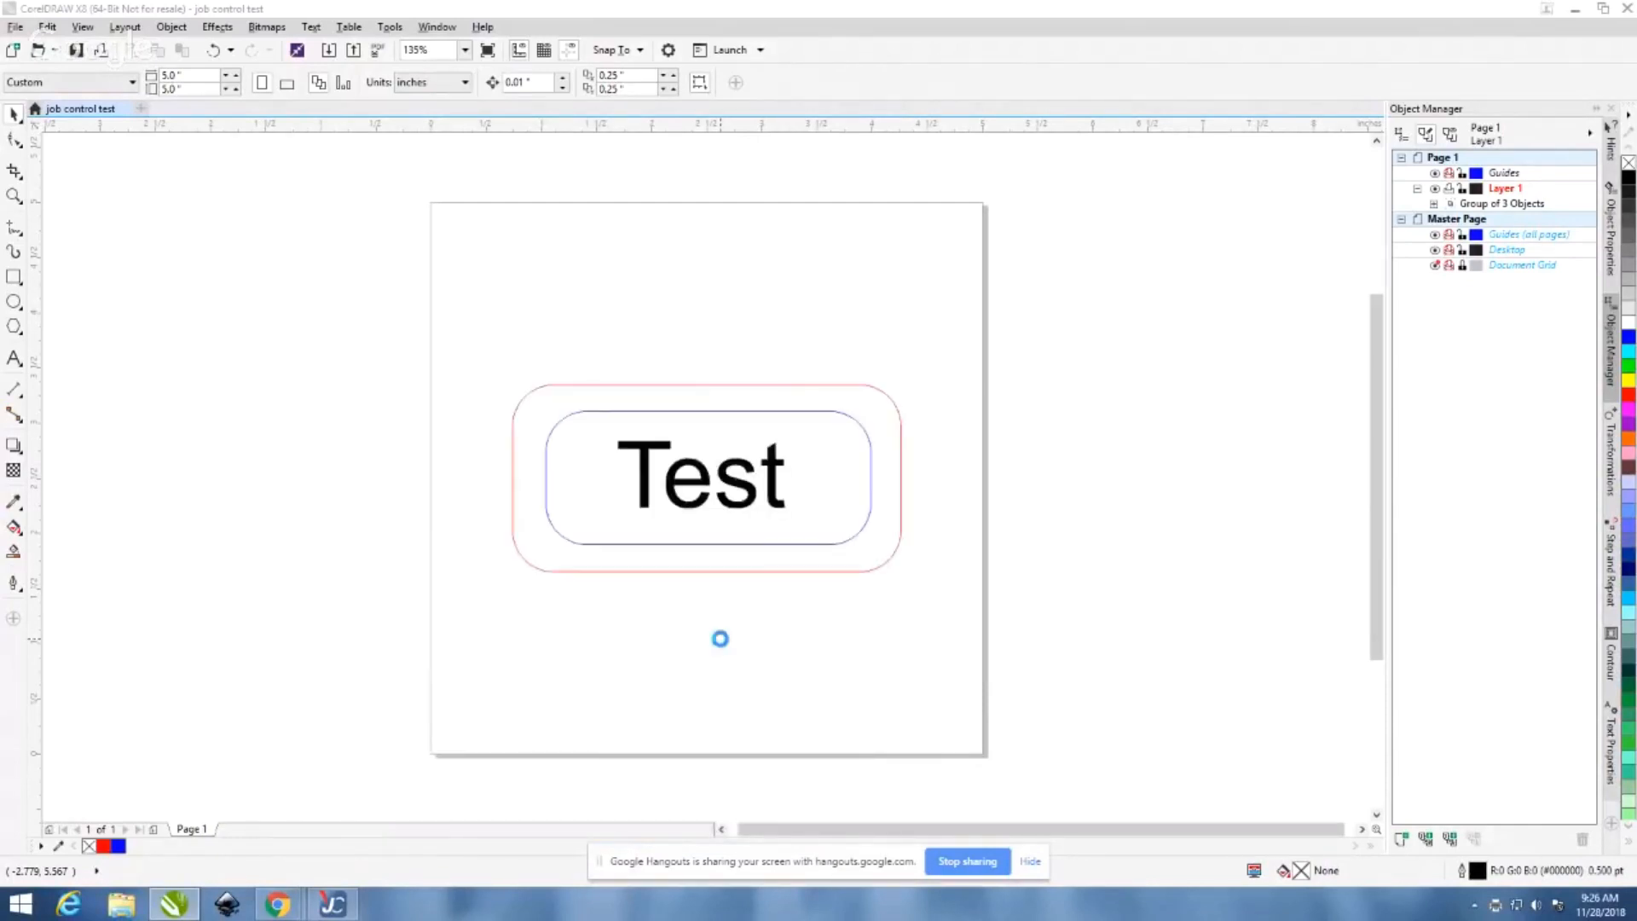
Switch to TROTEC JobControl and preview the three oldest jobs in the job list
click(345, 904)
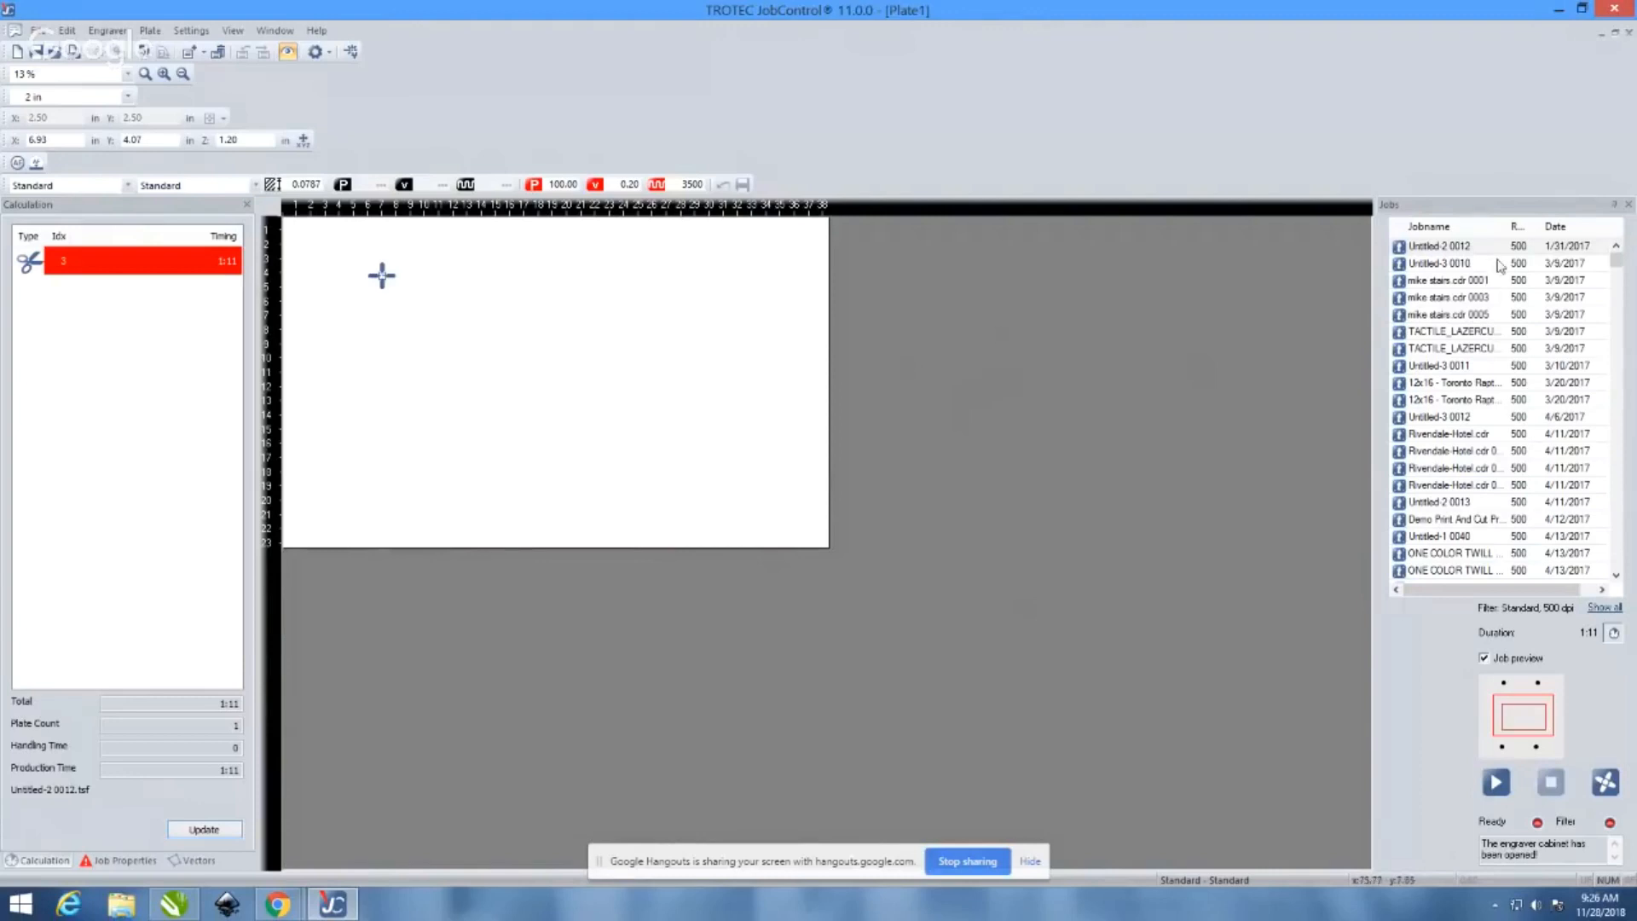
click(1461, 245)
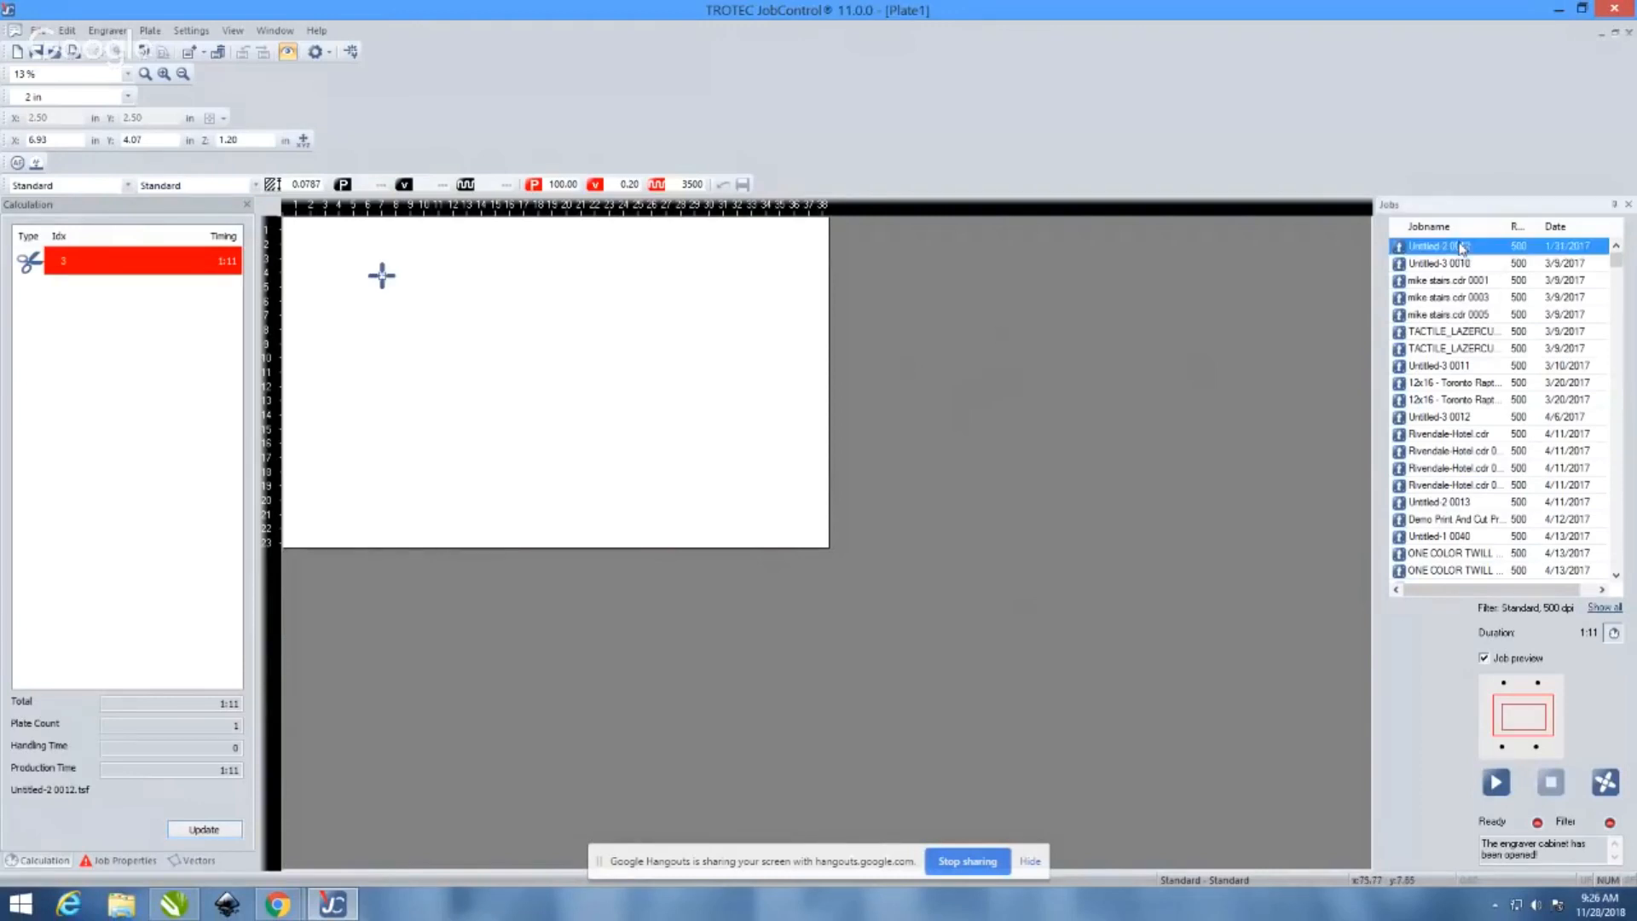
click(1562, 266)
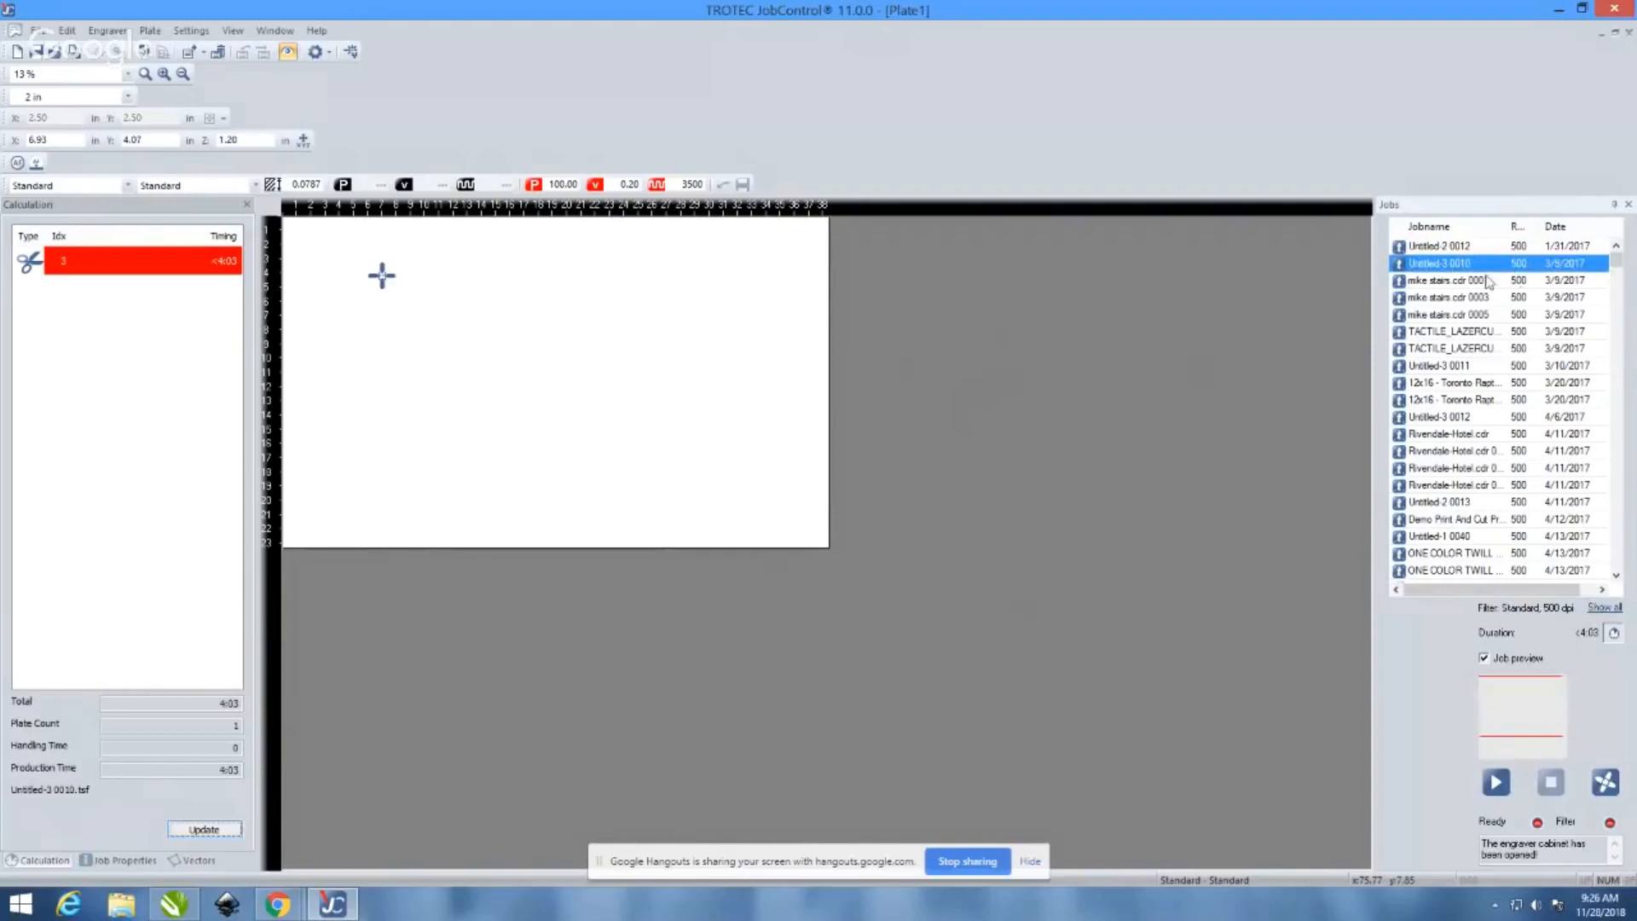
click(1481, 281)
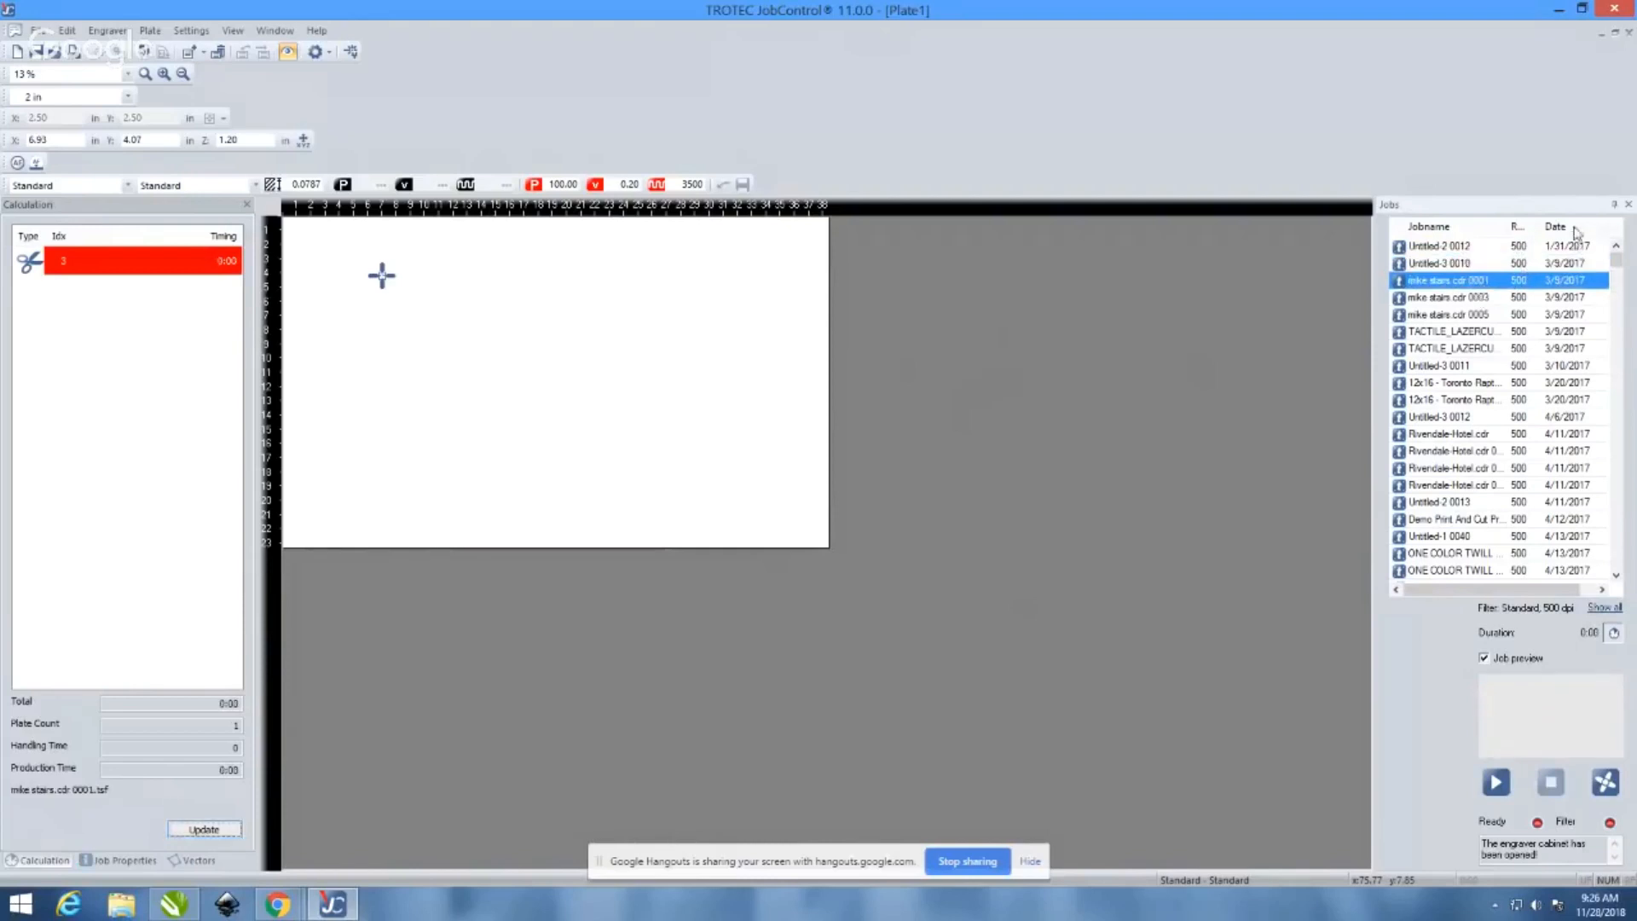
Sort the job list by date with the newest jobs first and go to the start of the list
click(1576, 229)
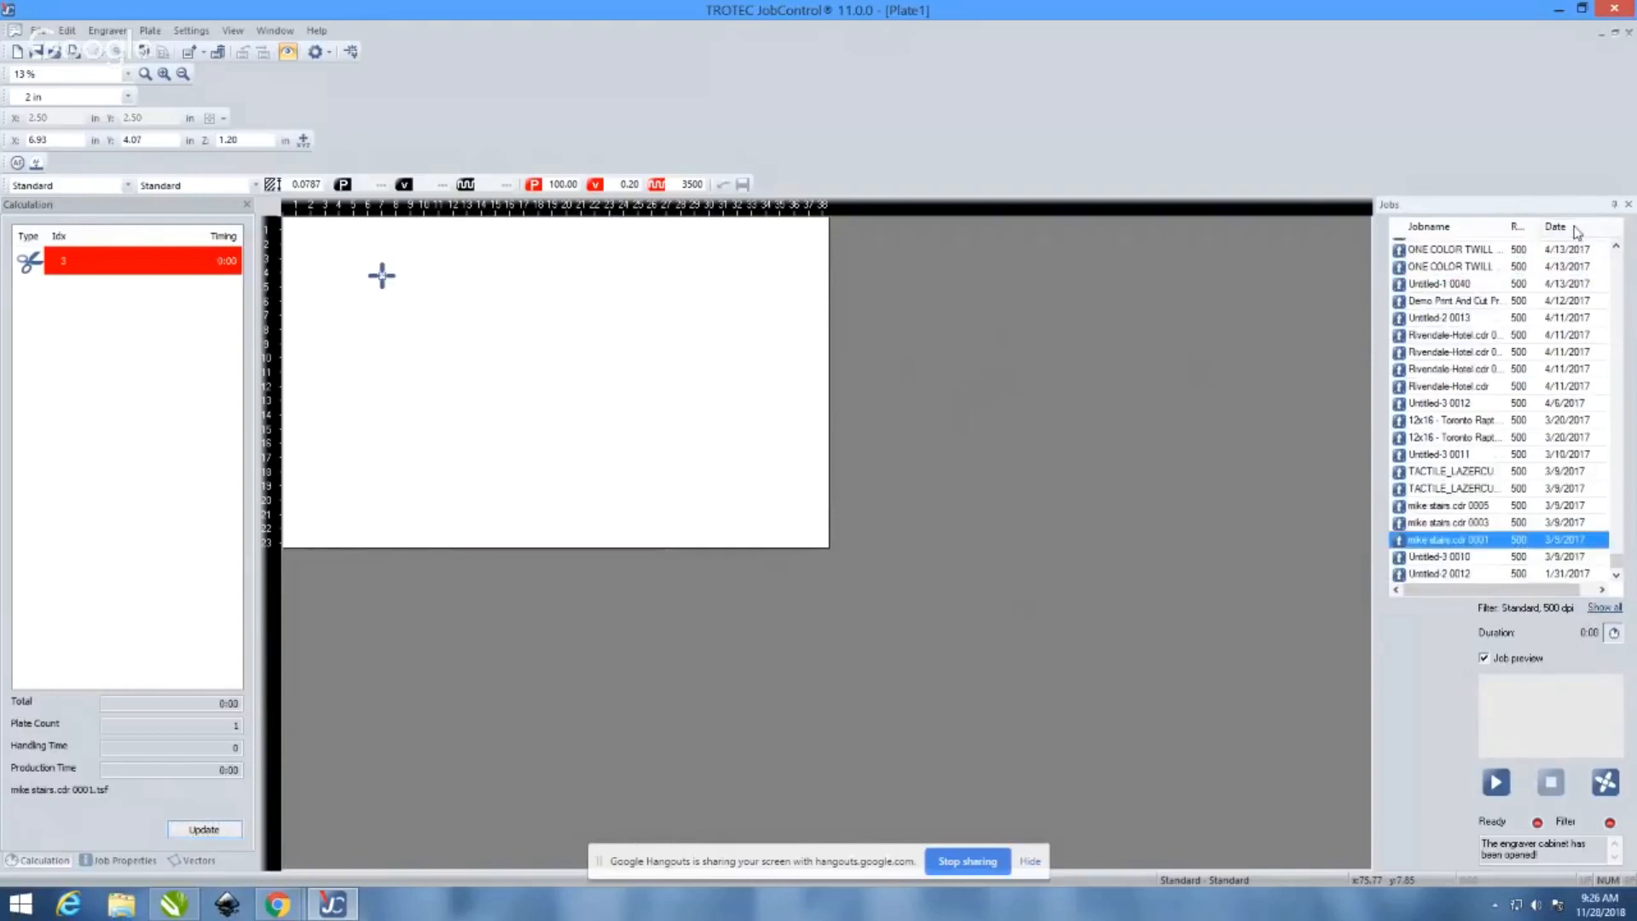
click(1513, 575)
click(1598, 558)
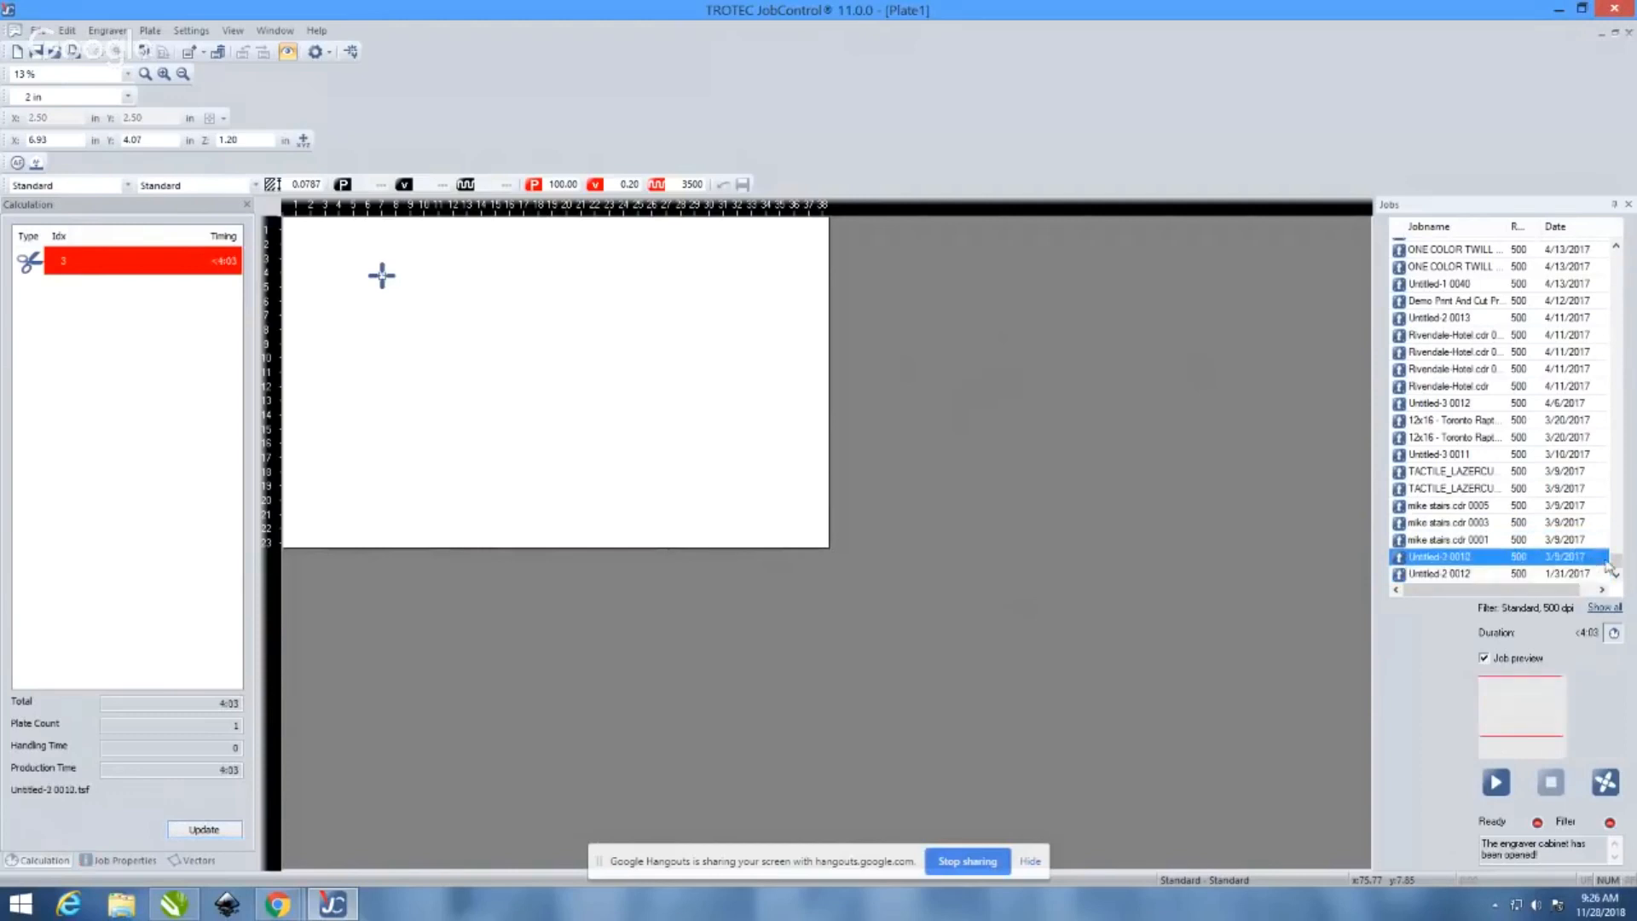
drag(1616, 563, 1614, 228)
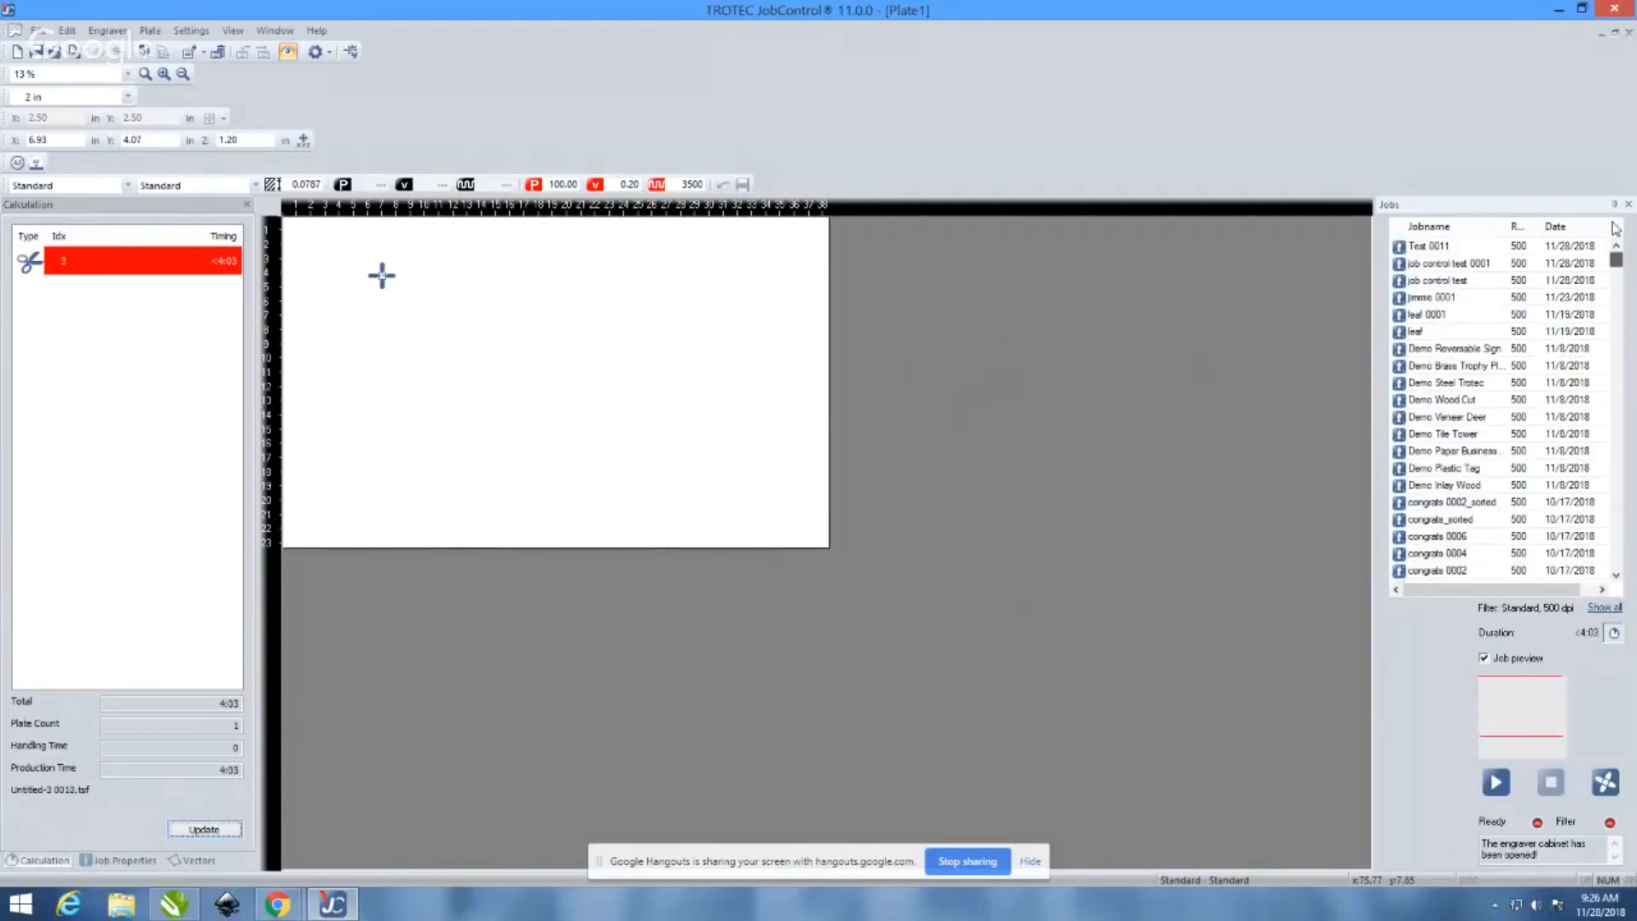
Compare the previews of the jobs Test 0011 and job control test 0001
click(1480, 249)
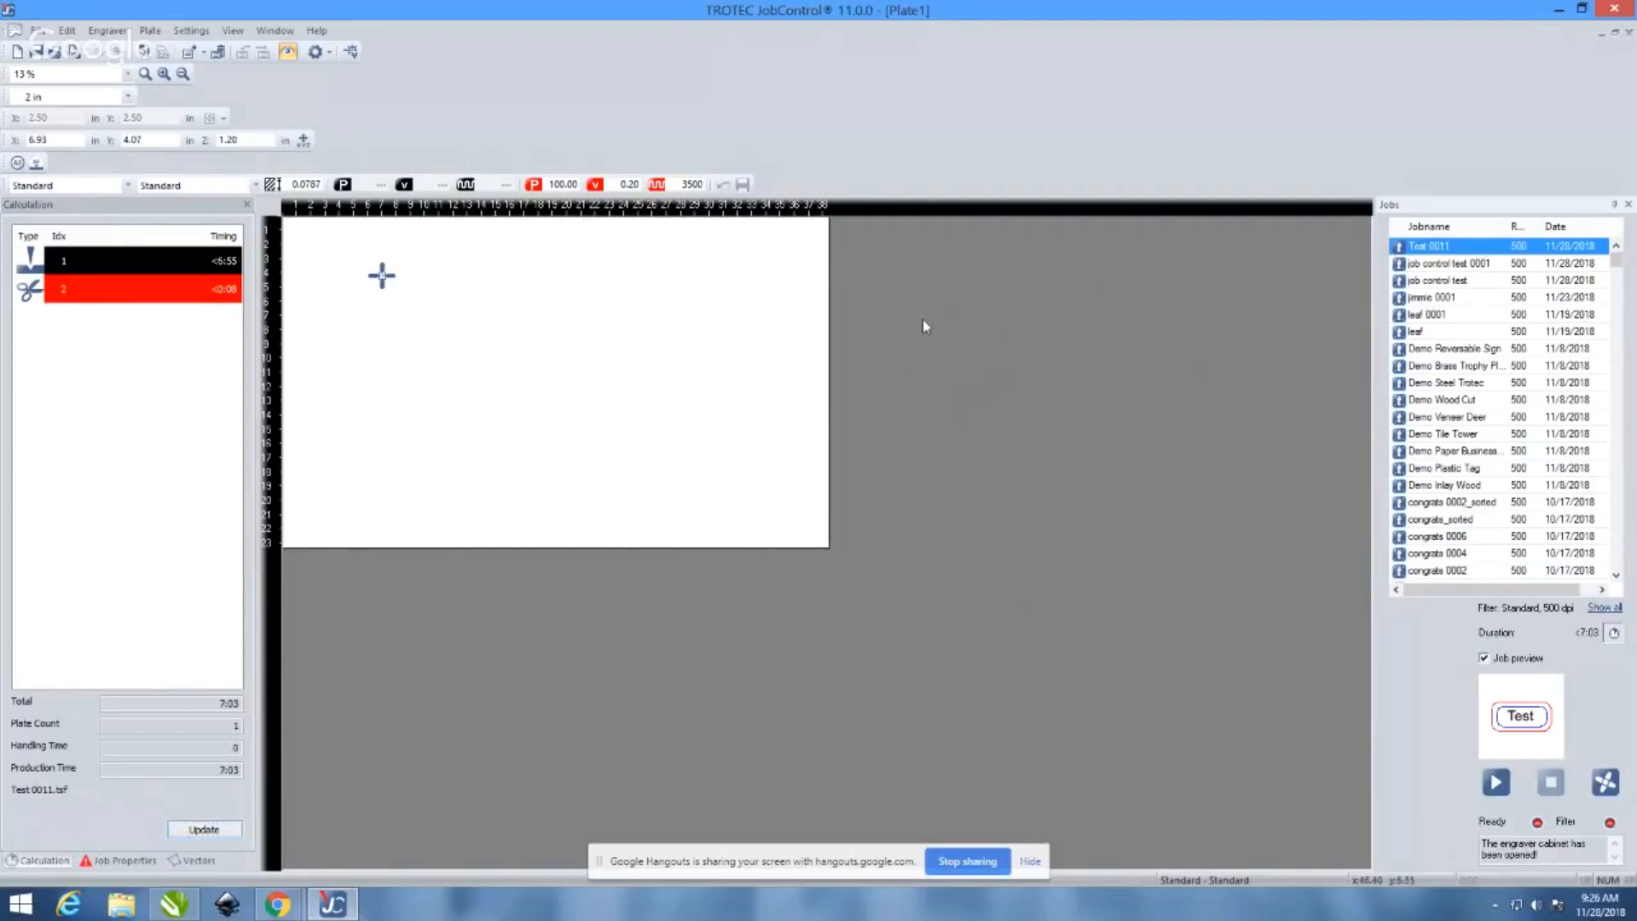
click(1427, 266)
click(1430, 249)
click(1435, 267)
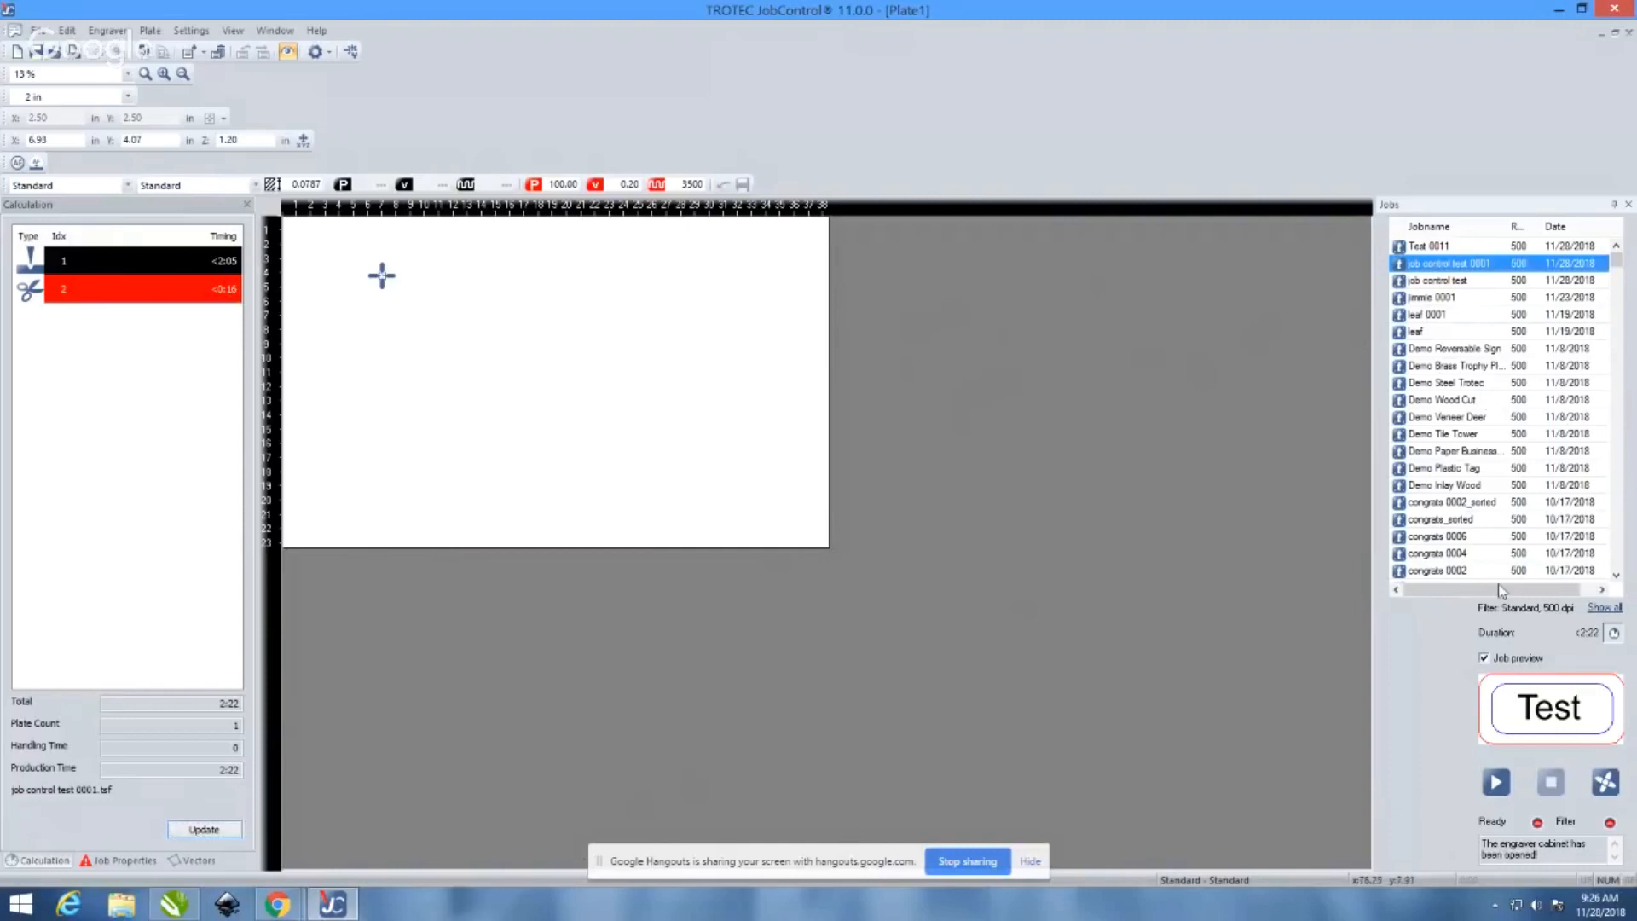
Remove the job list filter to show all jobs, and preview the jobs Test 0011, Demo Veneer Deer and congrats 0006
click(1608, 608)
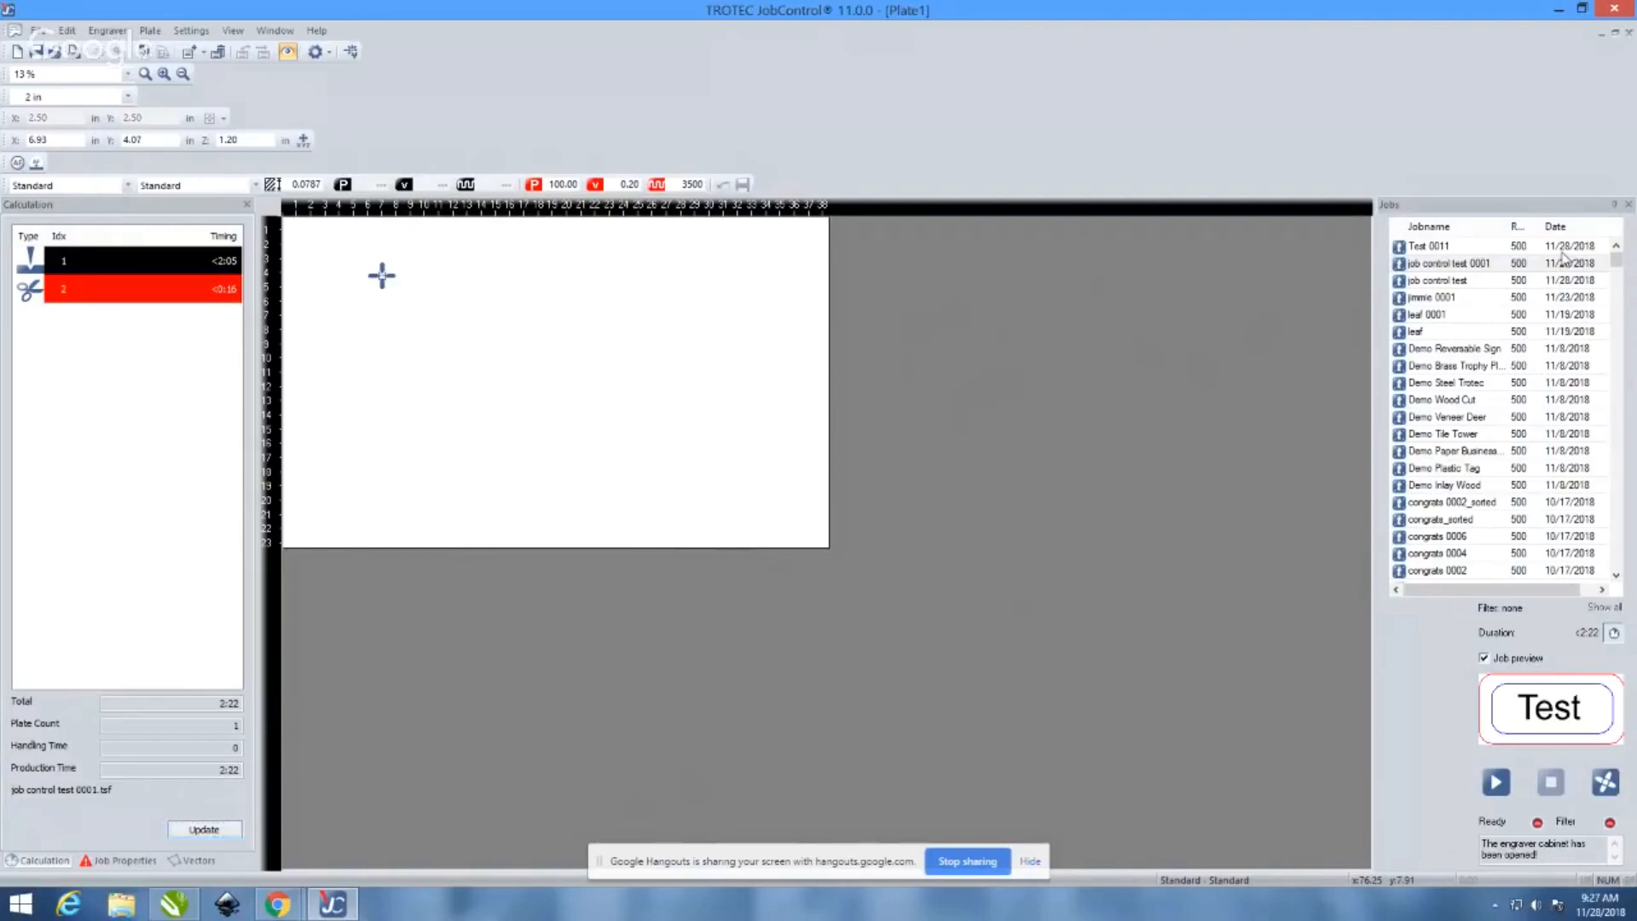
click(1494, 248)
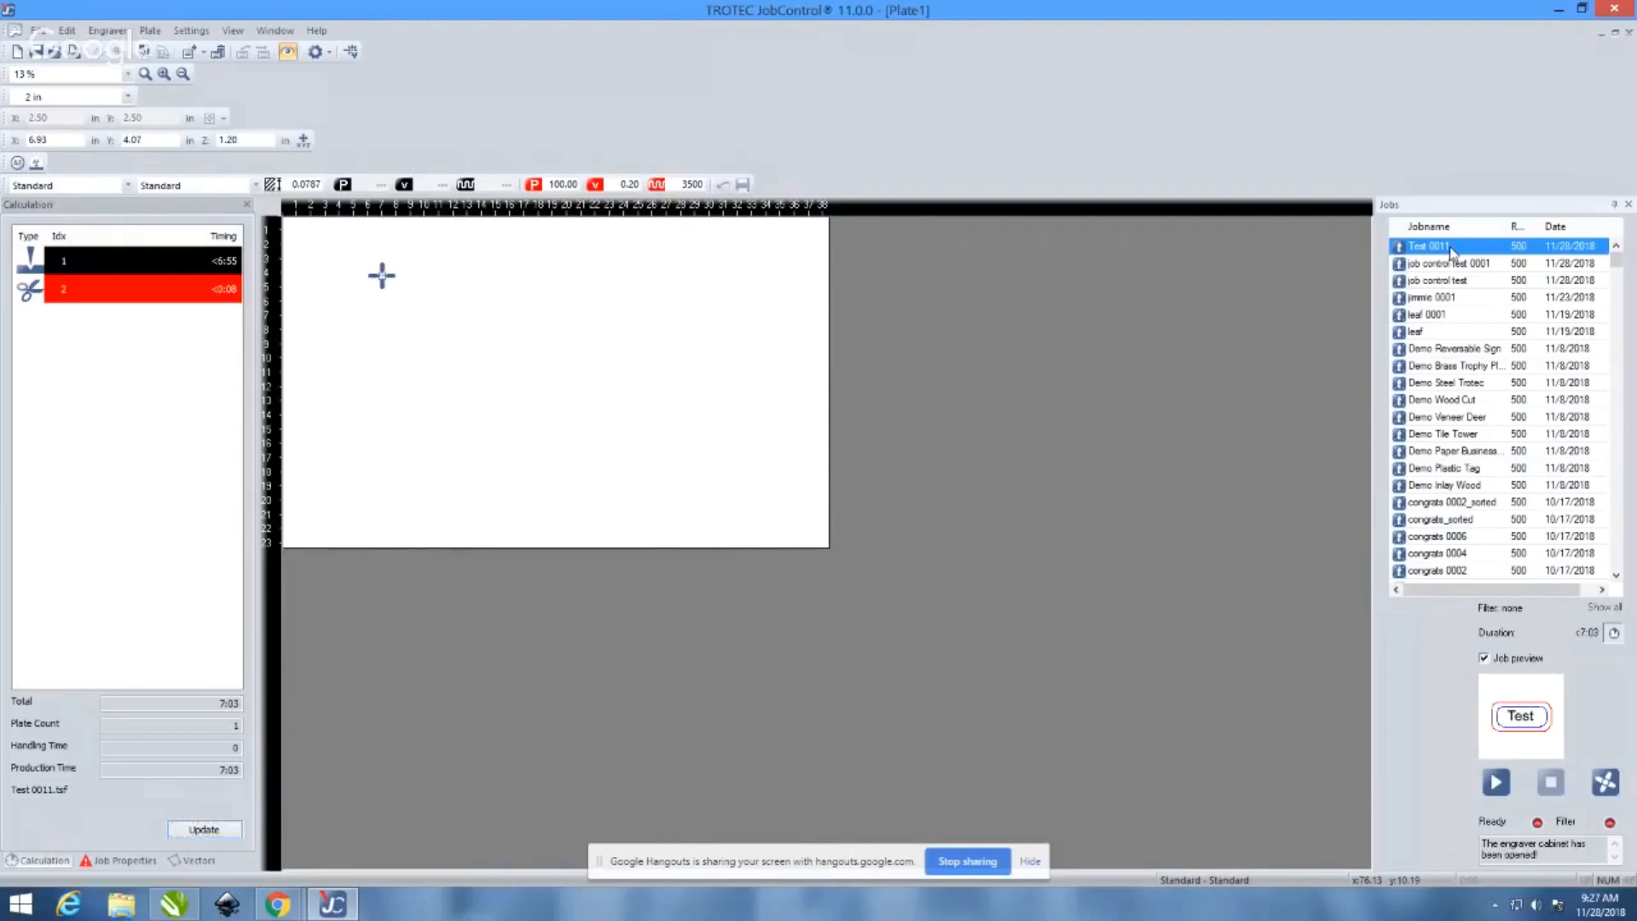
click(1455, 417)
click(1455, 536)
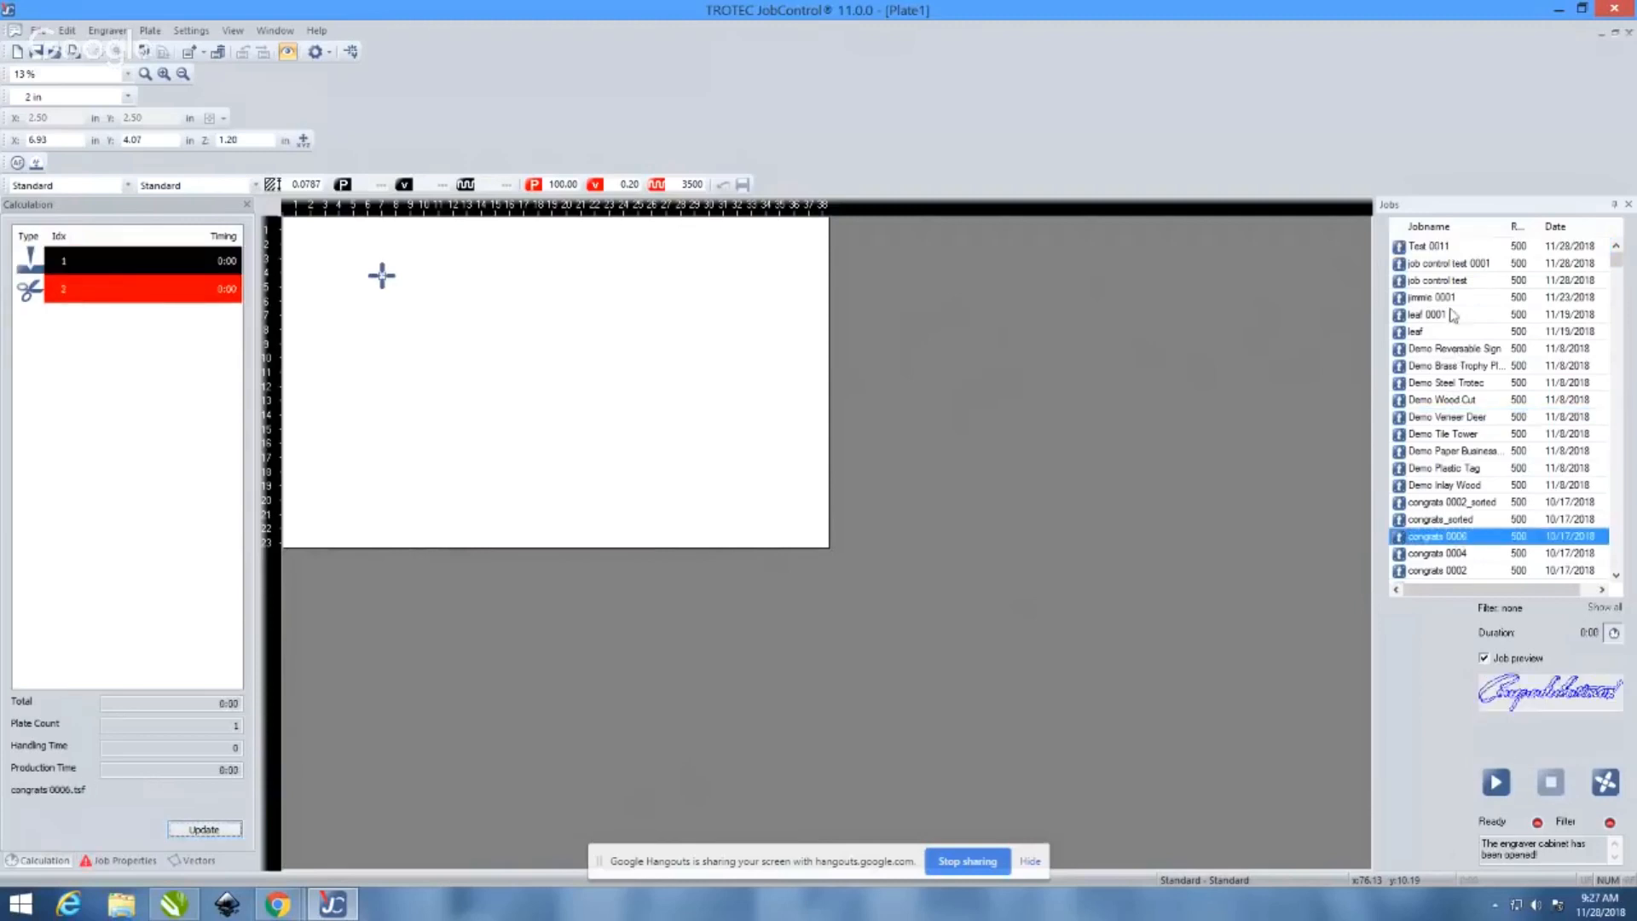
Place the job Test 0011 on the plate and return it to the job list
click(1449, 250)
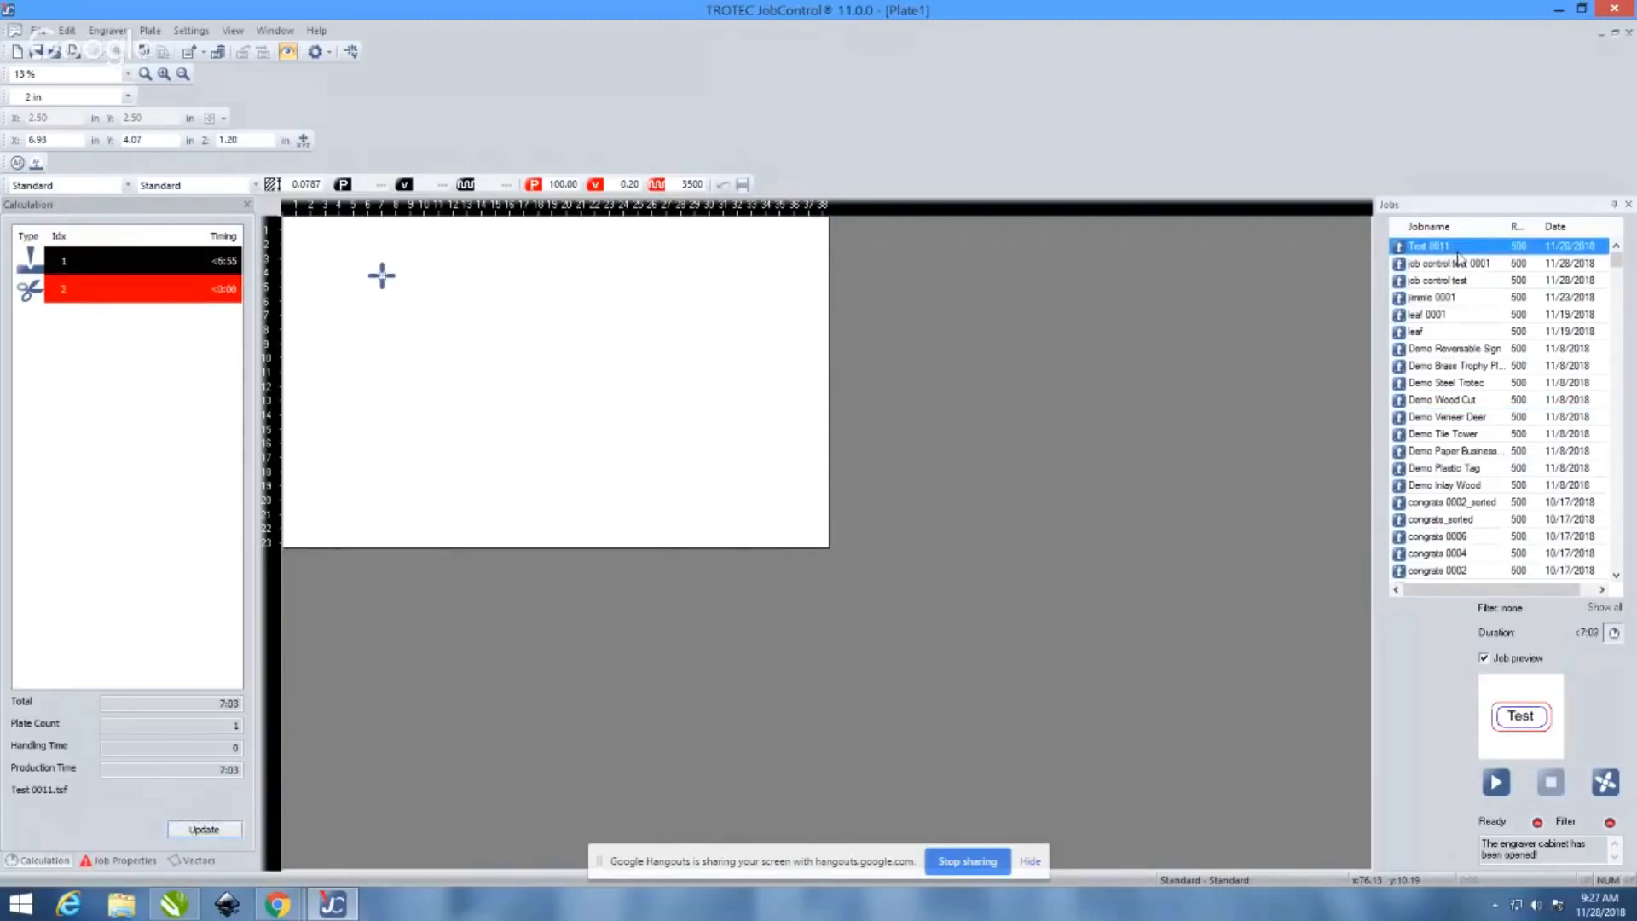
drag(1464, 253, 608, 273)
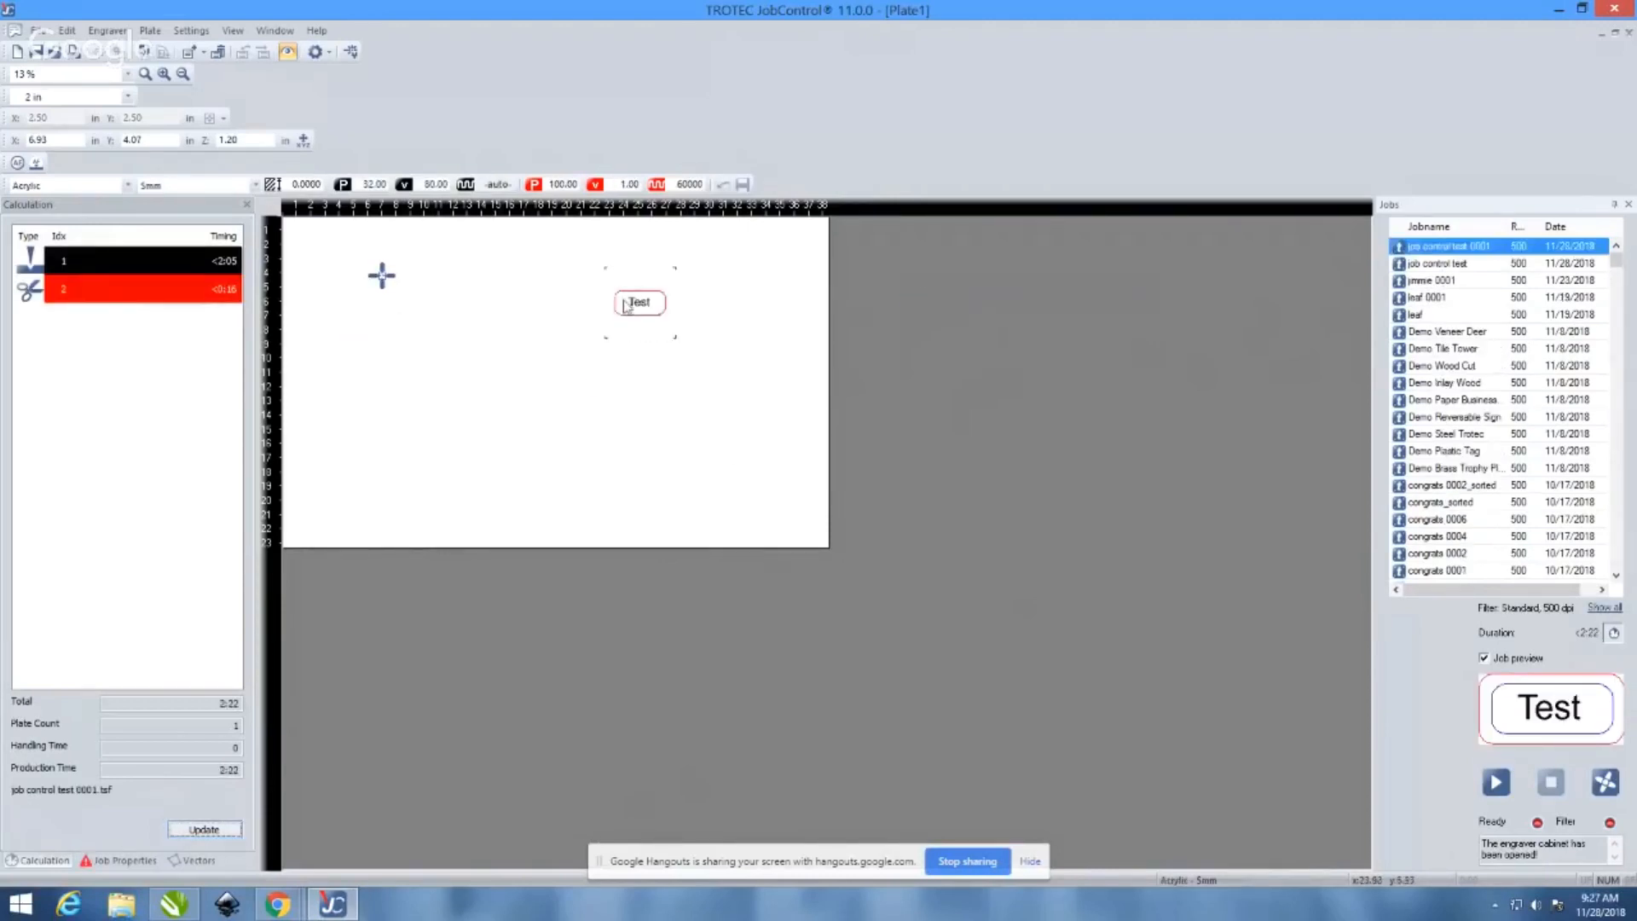
drag(641, 300, 1565, 298)
Place the job Test 0011 on the plate and move it to about X 17.55, Y 7.66 in
click(1461, 249)
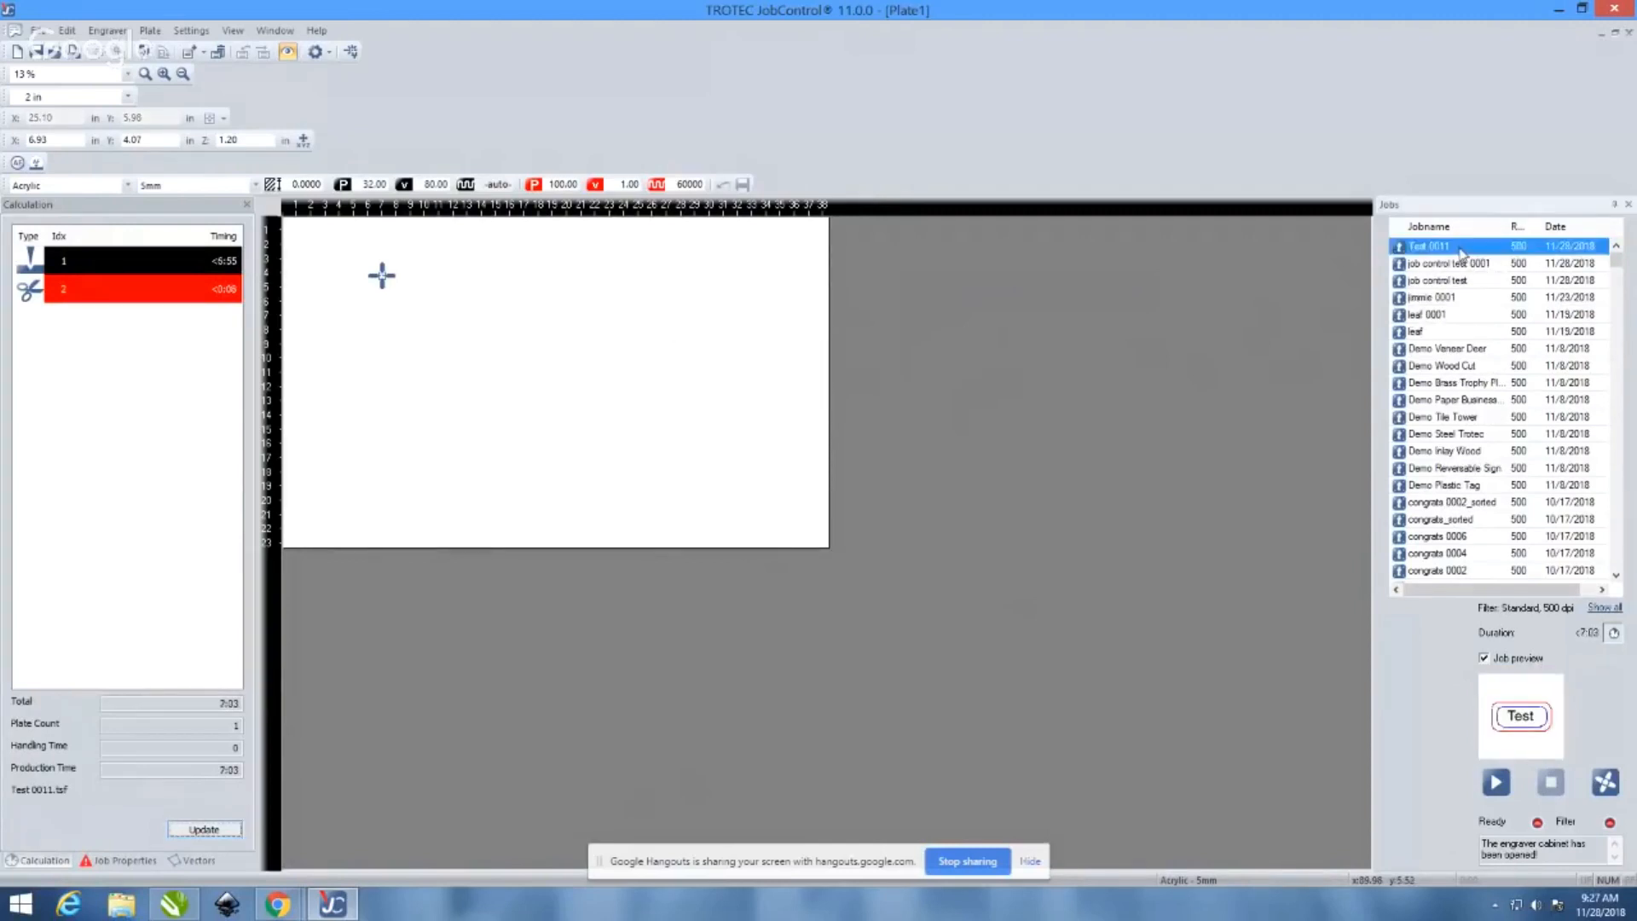
double_click(1461, 249)
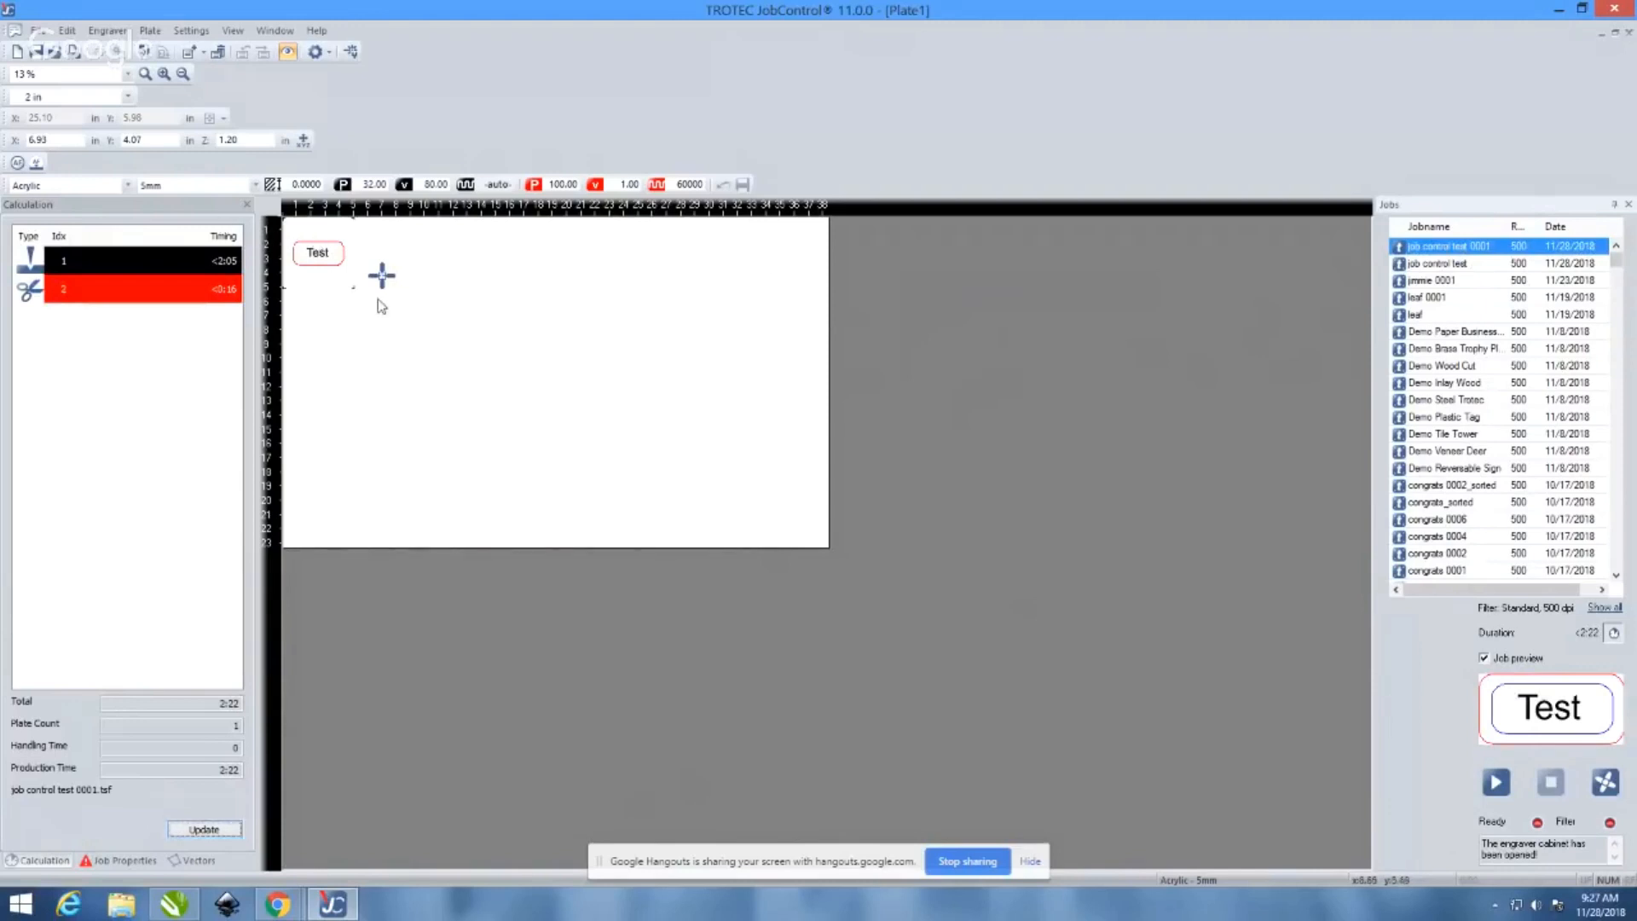
click(322, 249)
drag(354, 288, 546, 326)
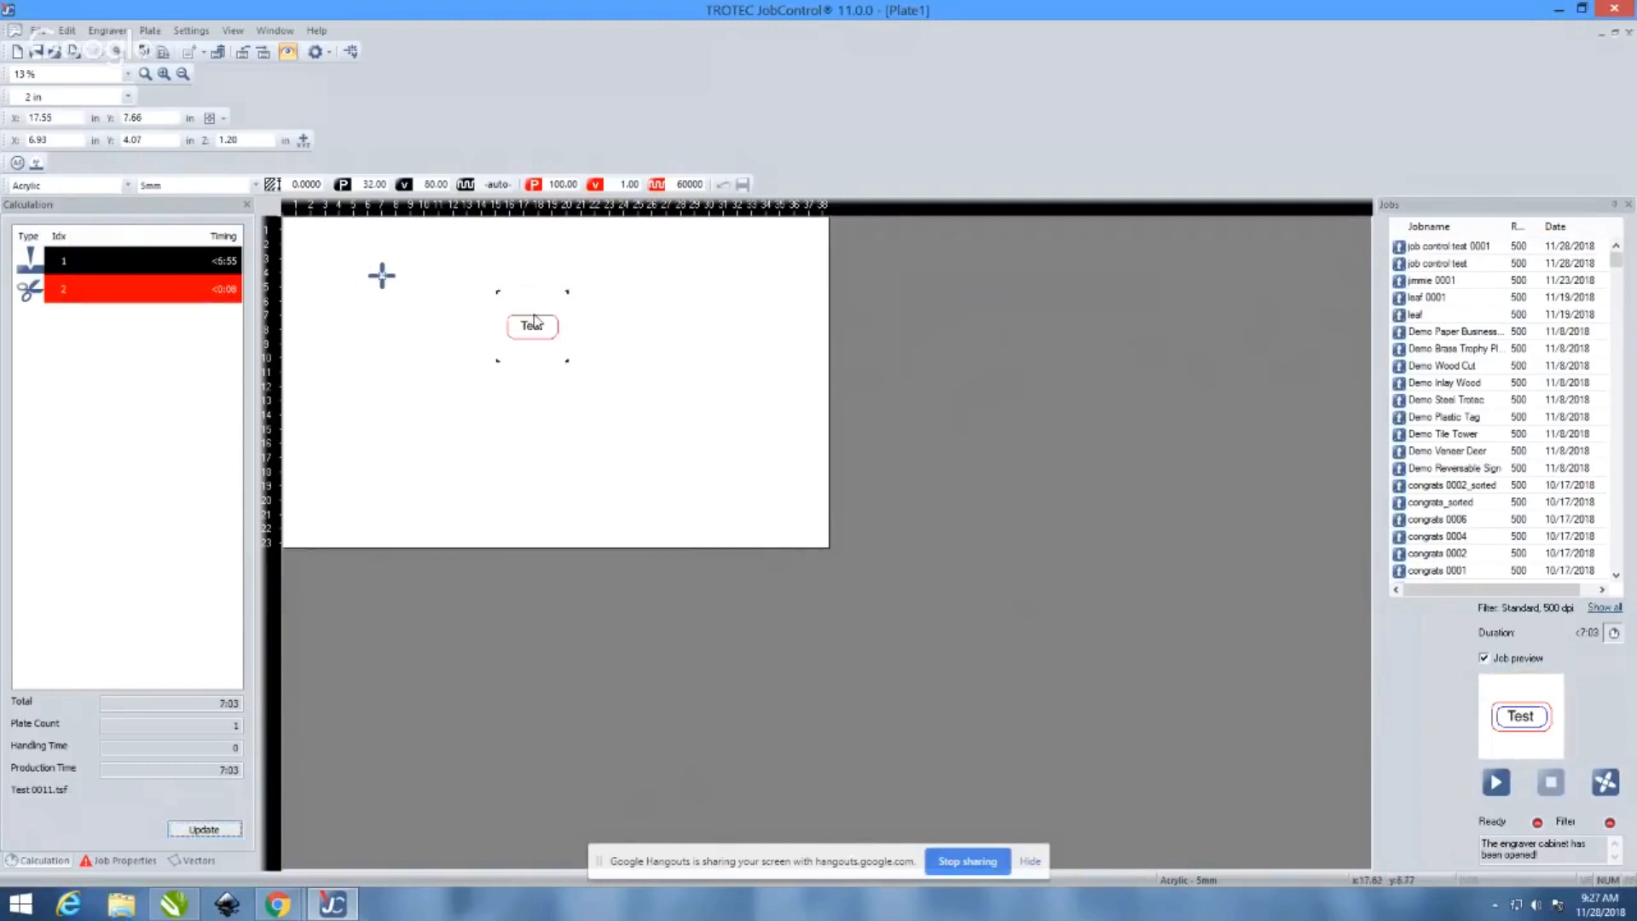
Review the Acrylic 5mm parameters in the material database and leave them unchanged
double_click(592, 406)
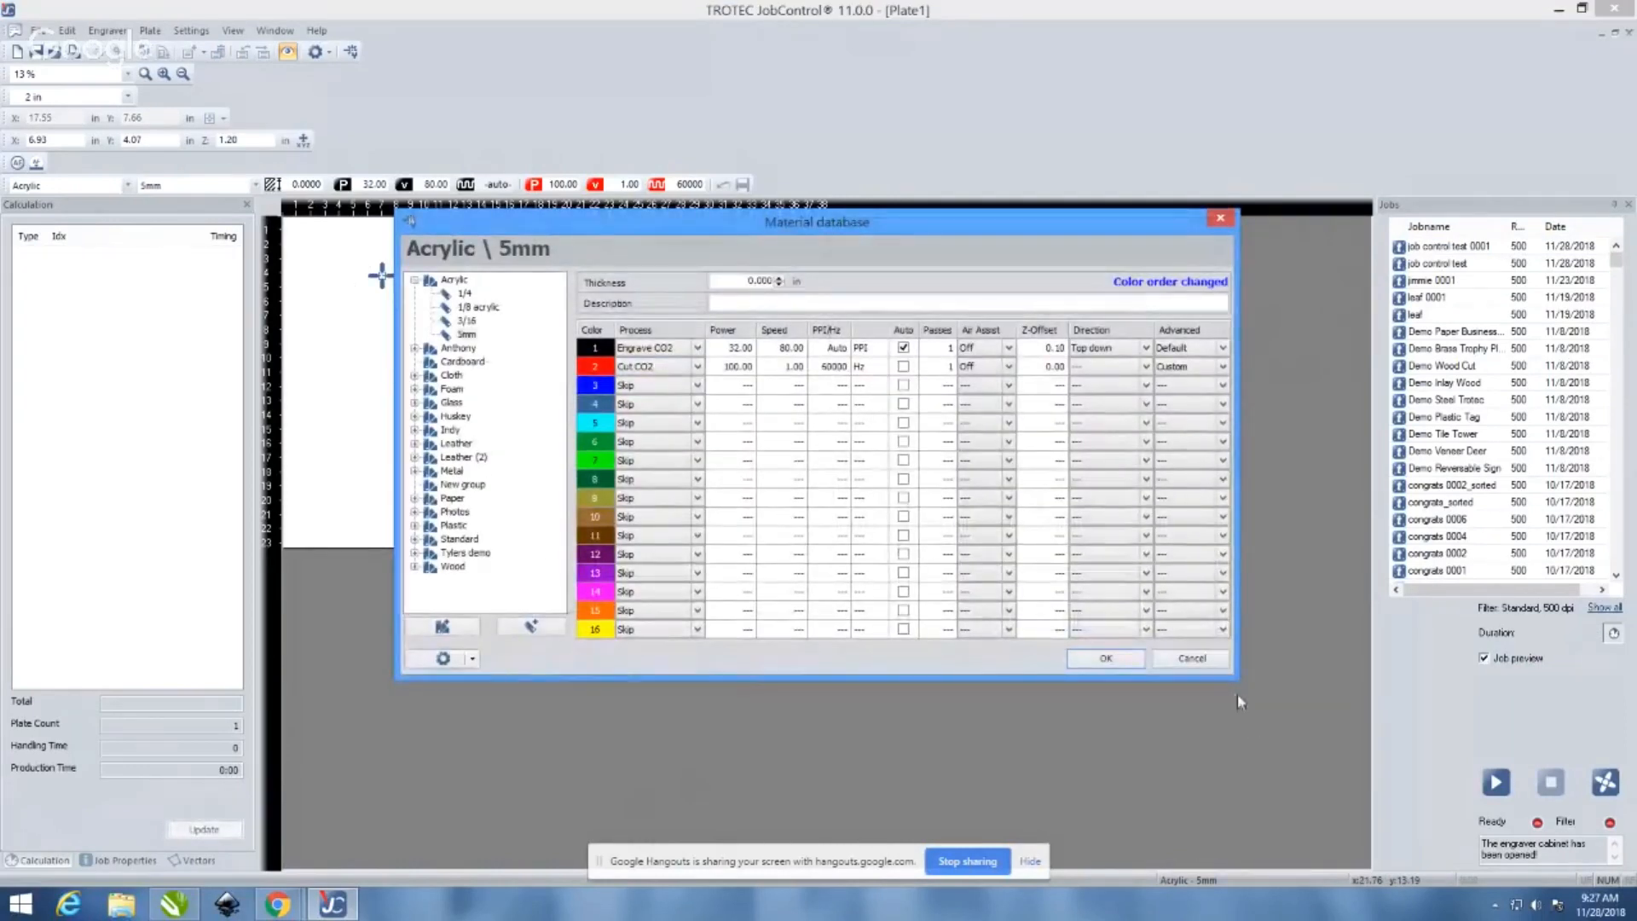
click(1214, 667)
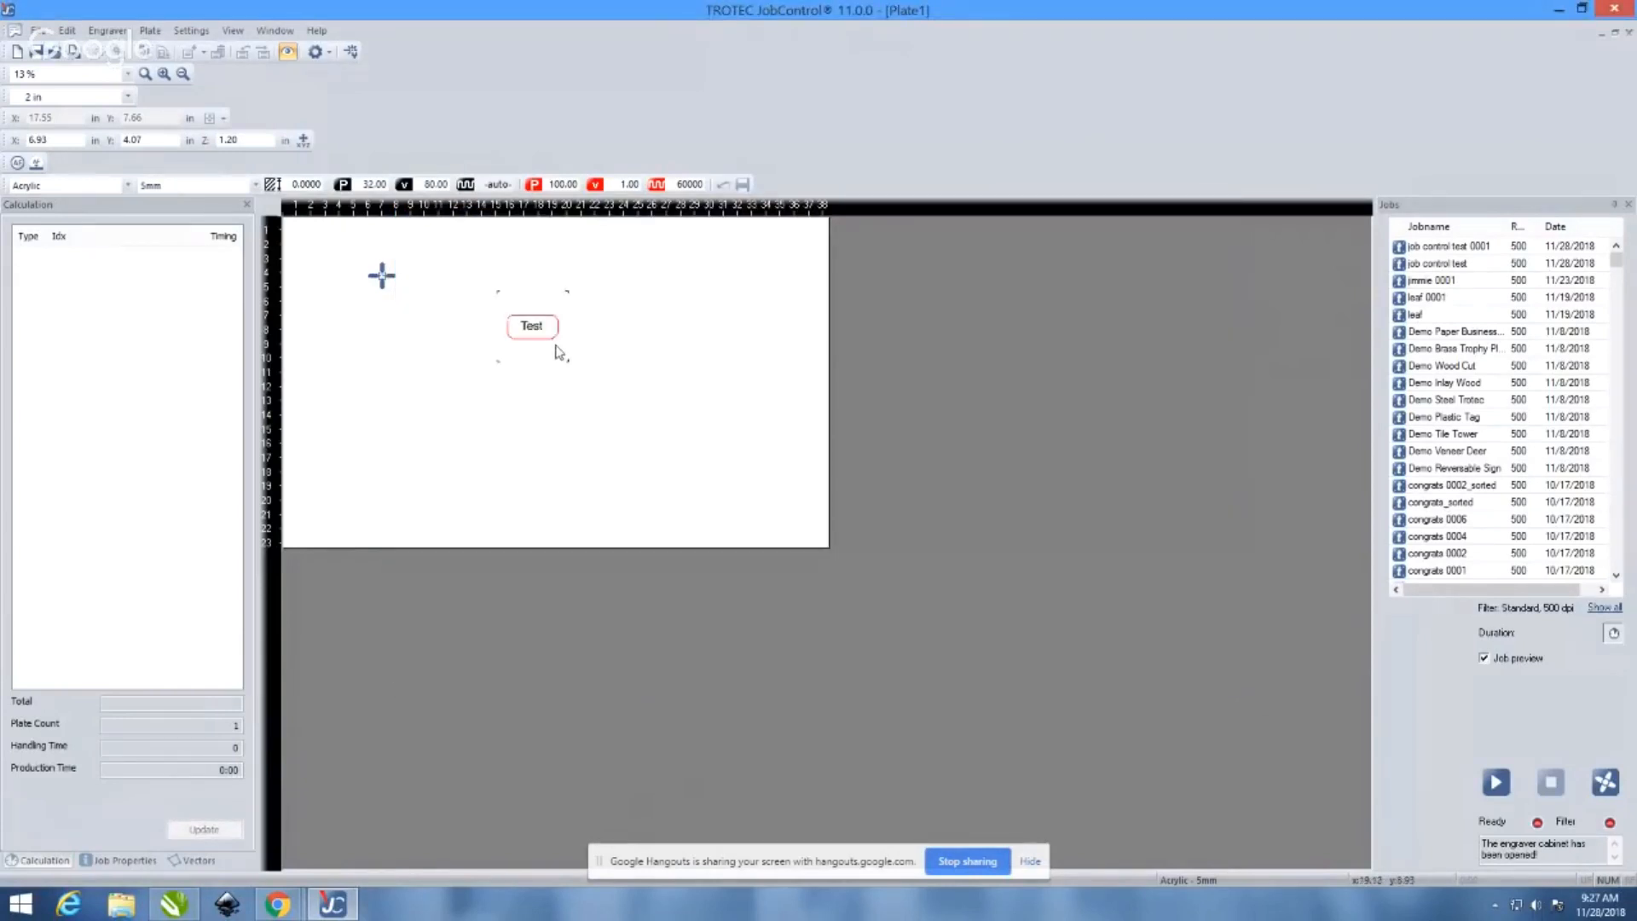
Move the placed Test job to the plate's upper right, and finally down to about X 33.42, Y 17.10 in
scroll(789, 469, up, 1)
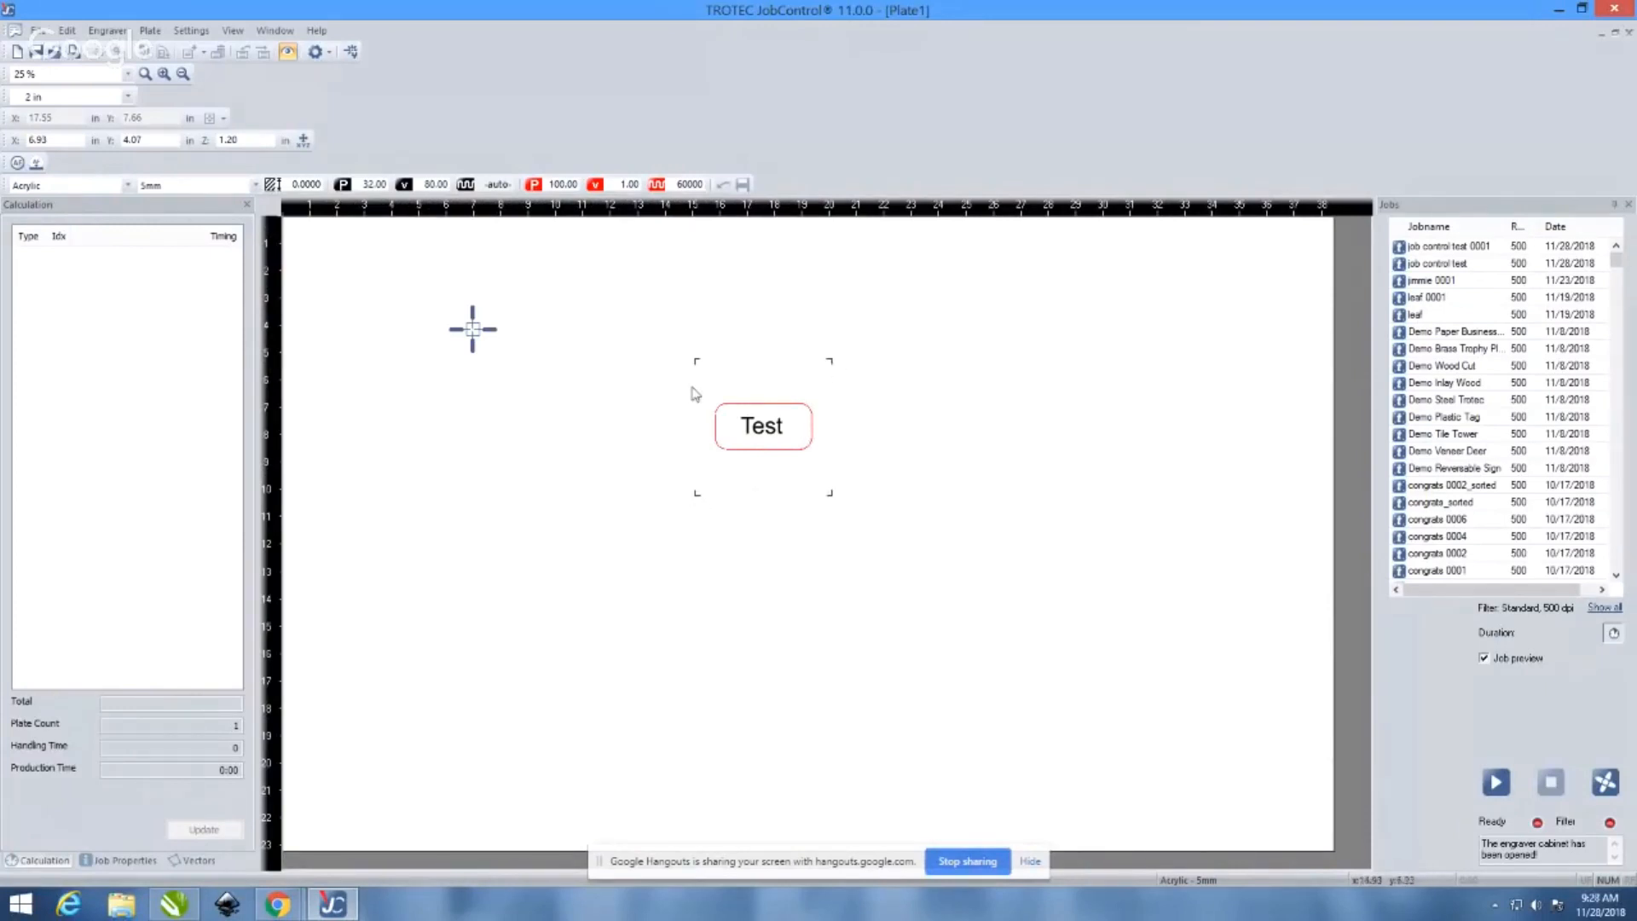
scroll(764, 369, down, 2)
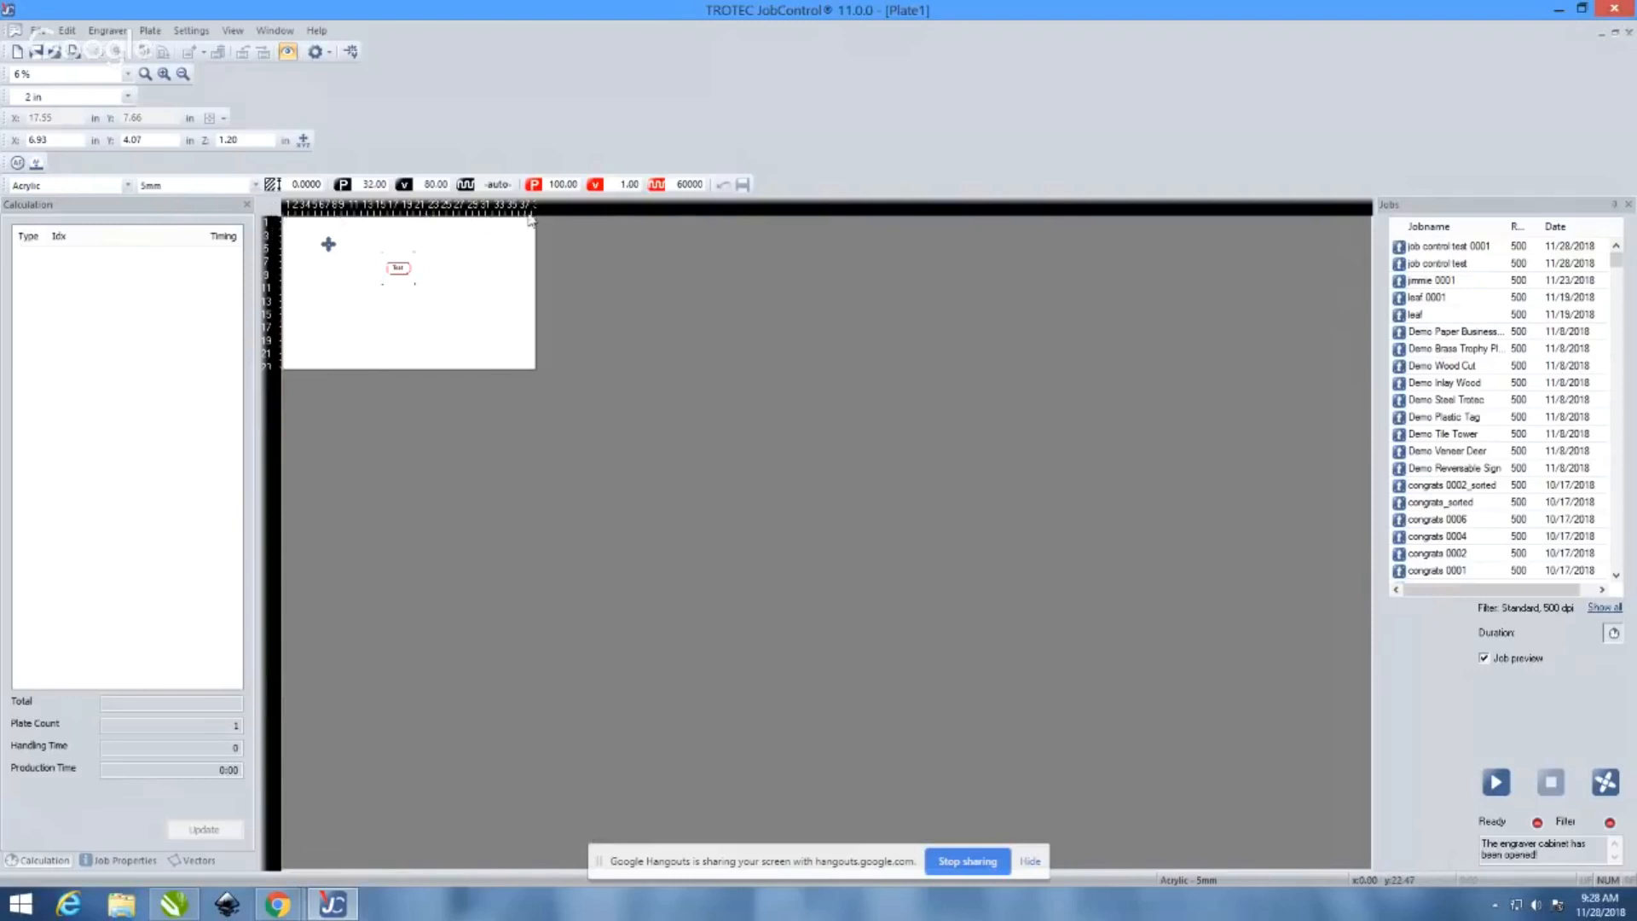
drag(398, 265, 516, 247)
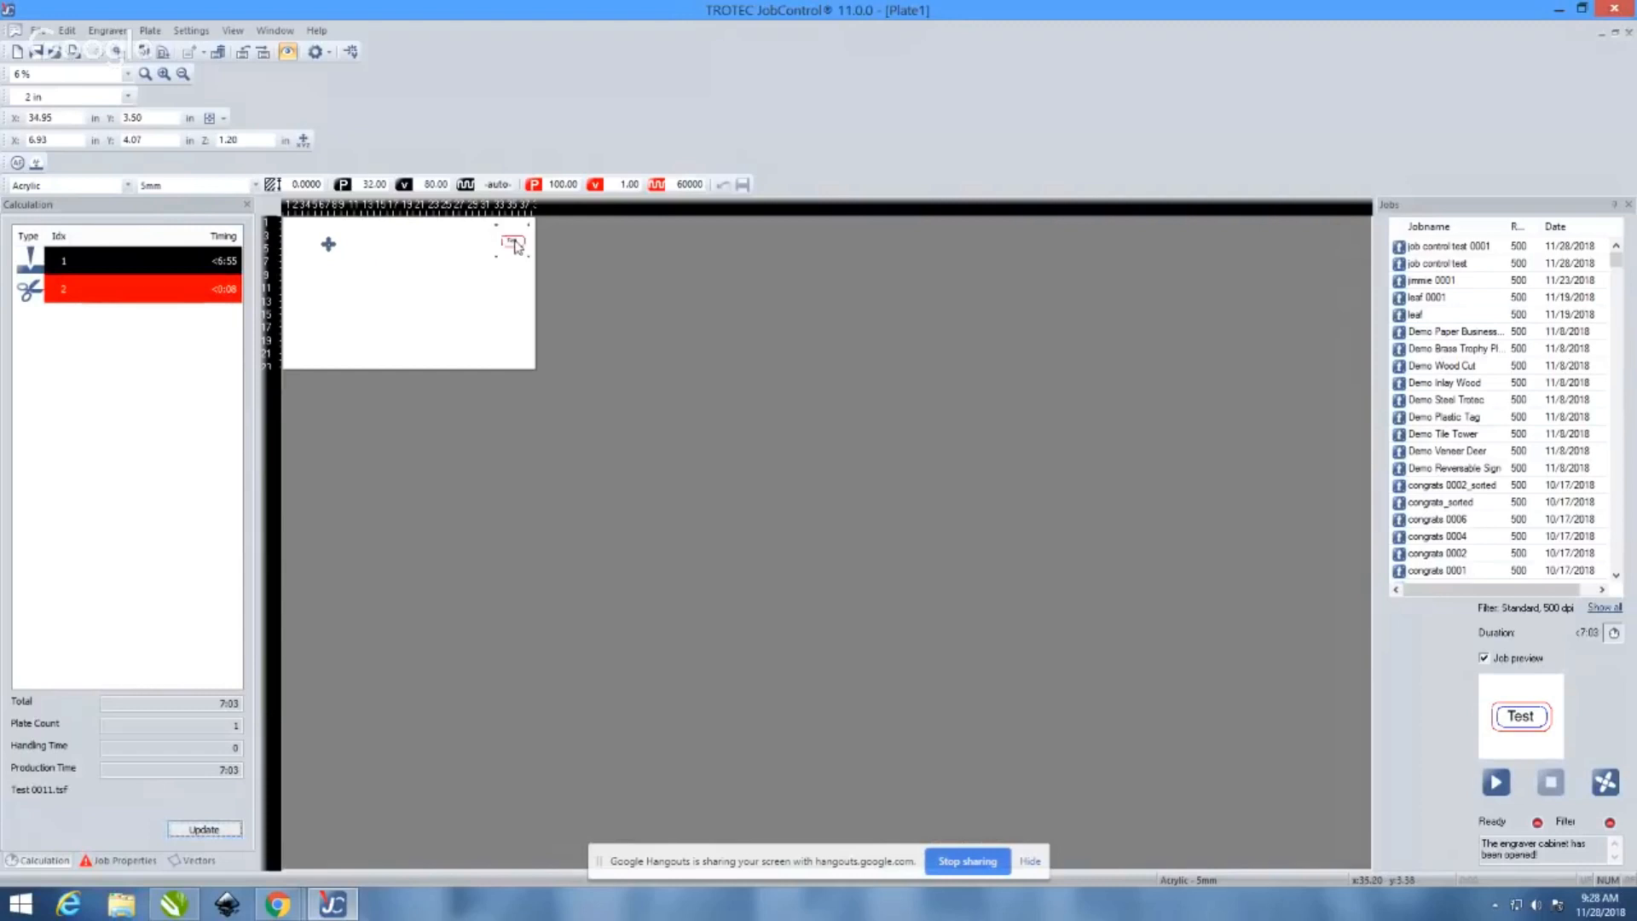
mouse_move(516, 247)
mouse_down()
mouse_move(468, 283)
mouse_move(507, 245)
mouse_up()
scroll(484, 276, up, 2)
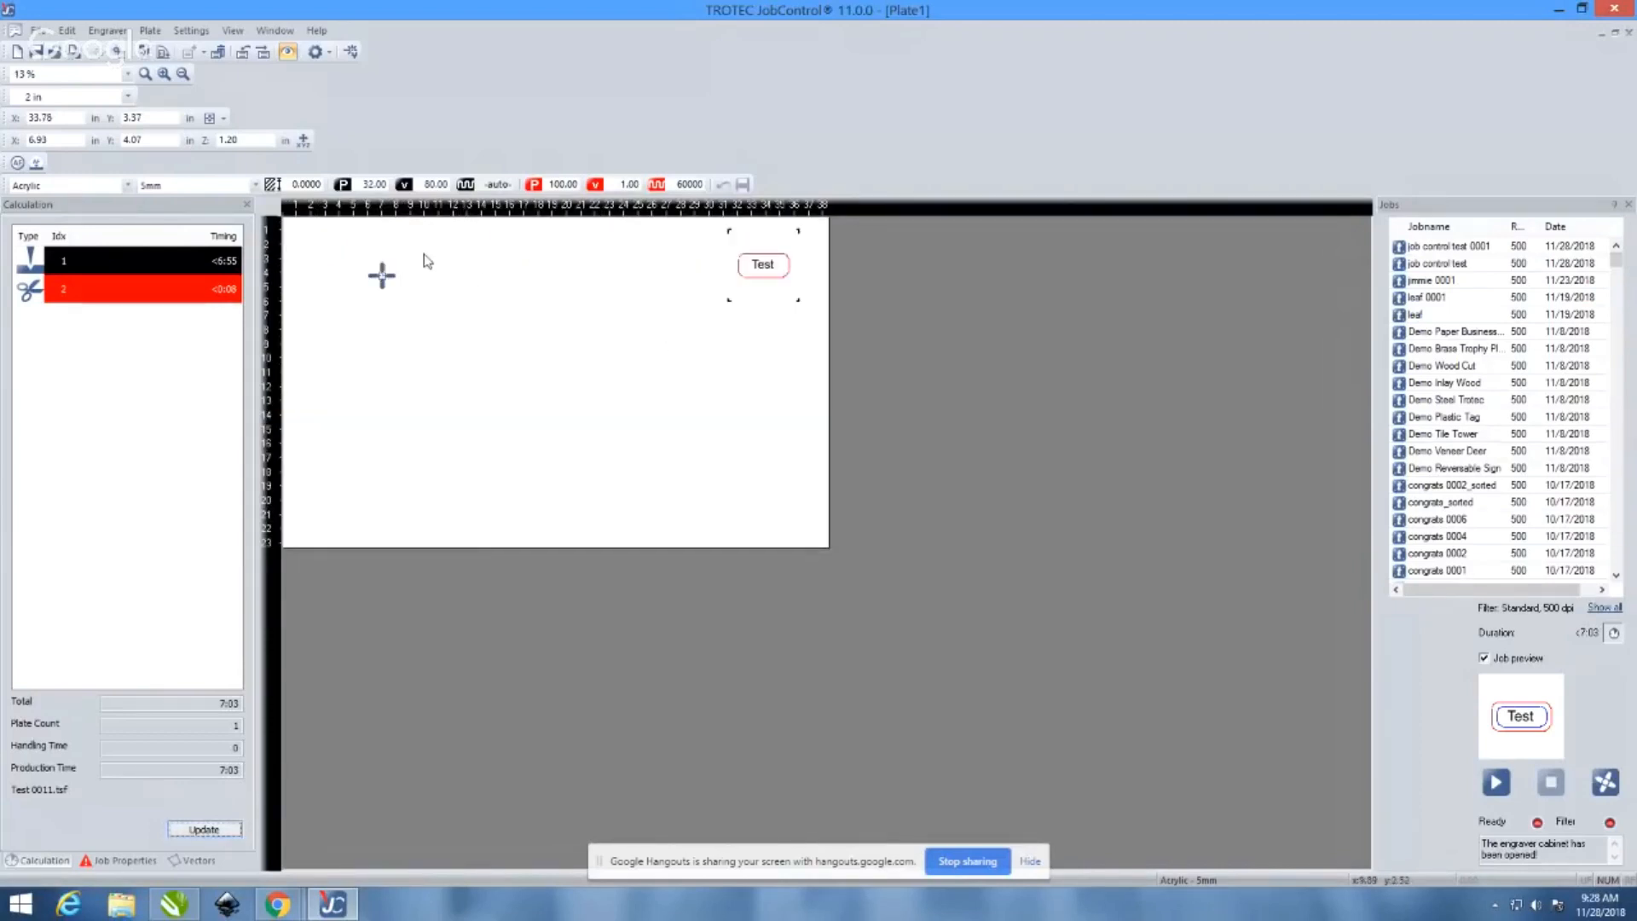
drag(759, 265, 759, 465)
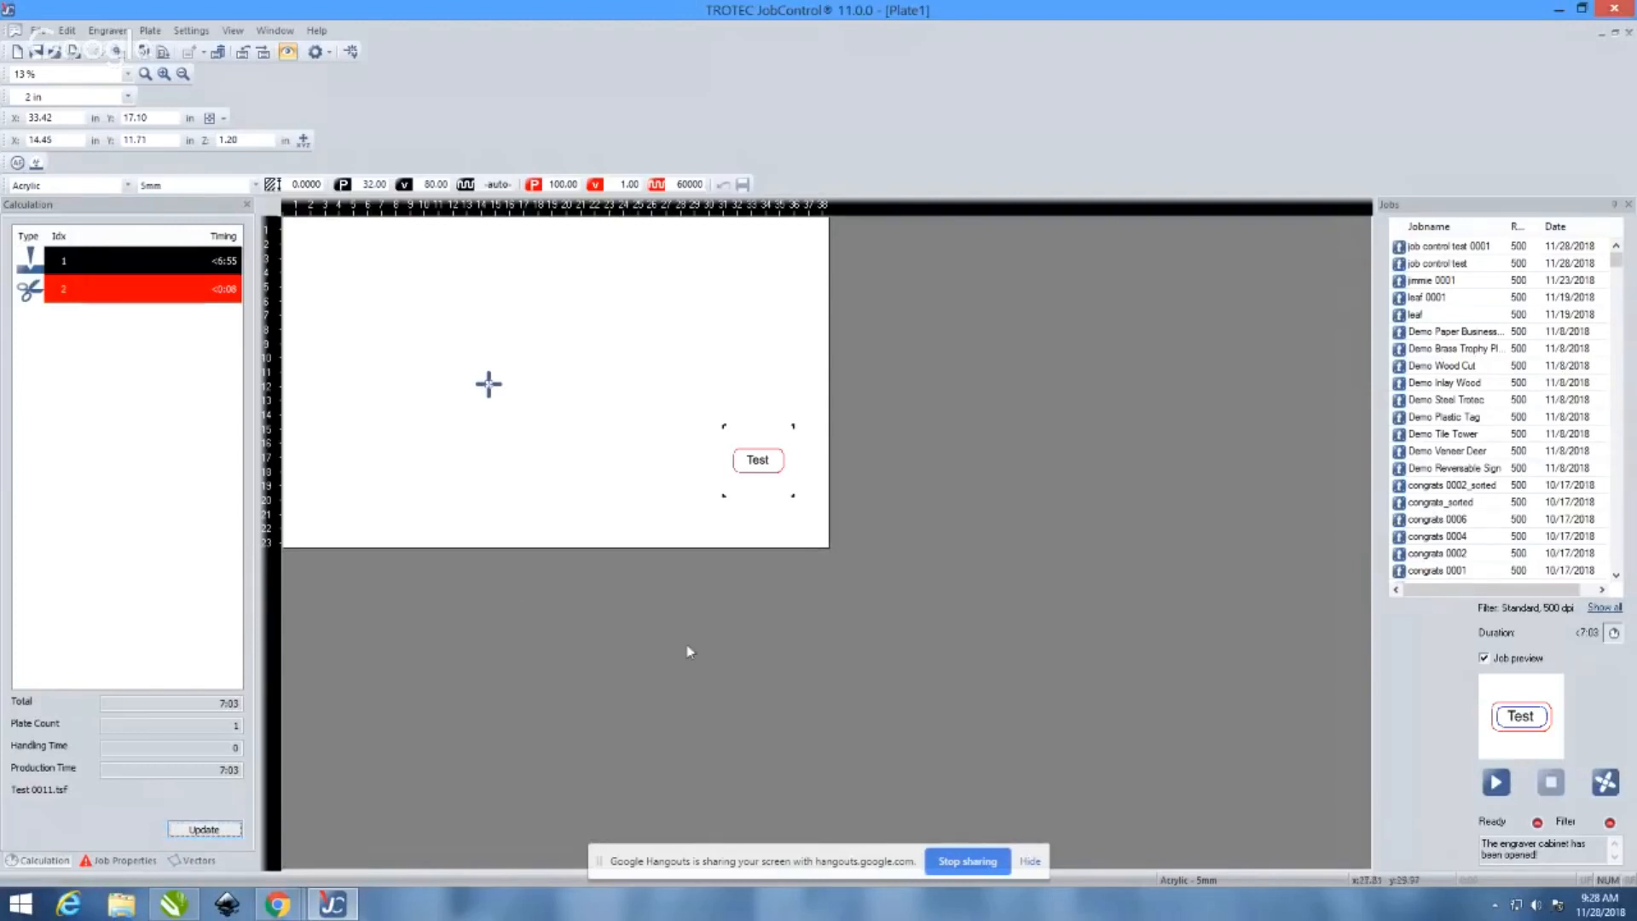
Switch to the Google Hangouts window in Chrome and turn off screen sharing
click(280, 911)
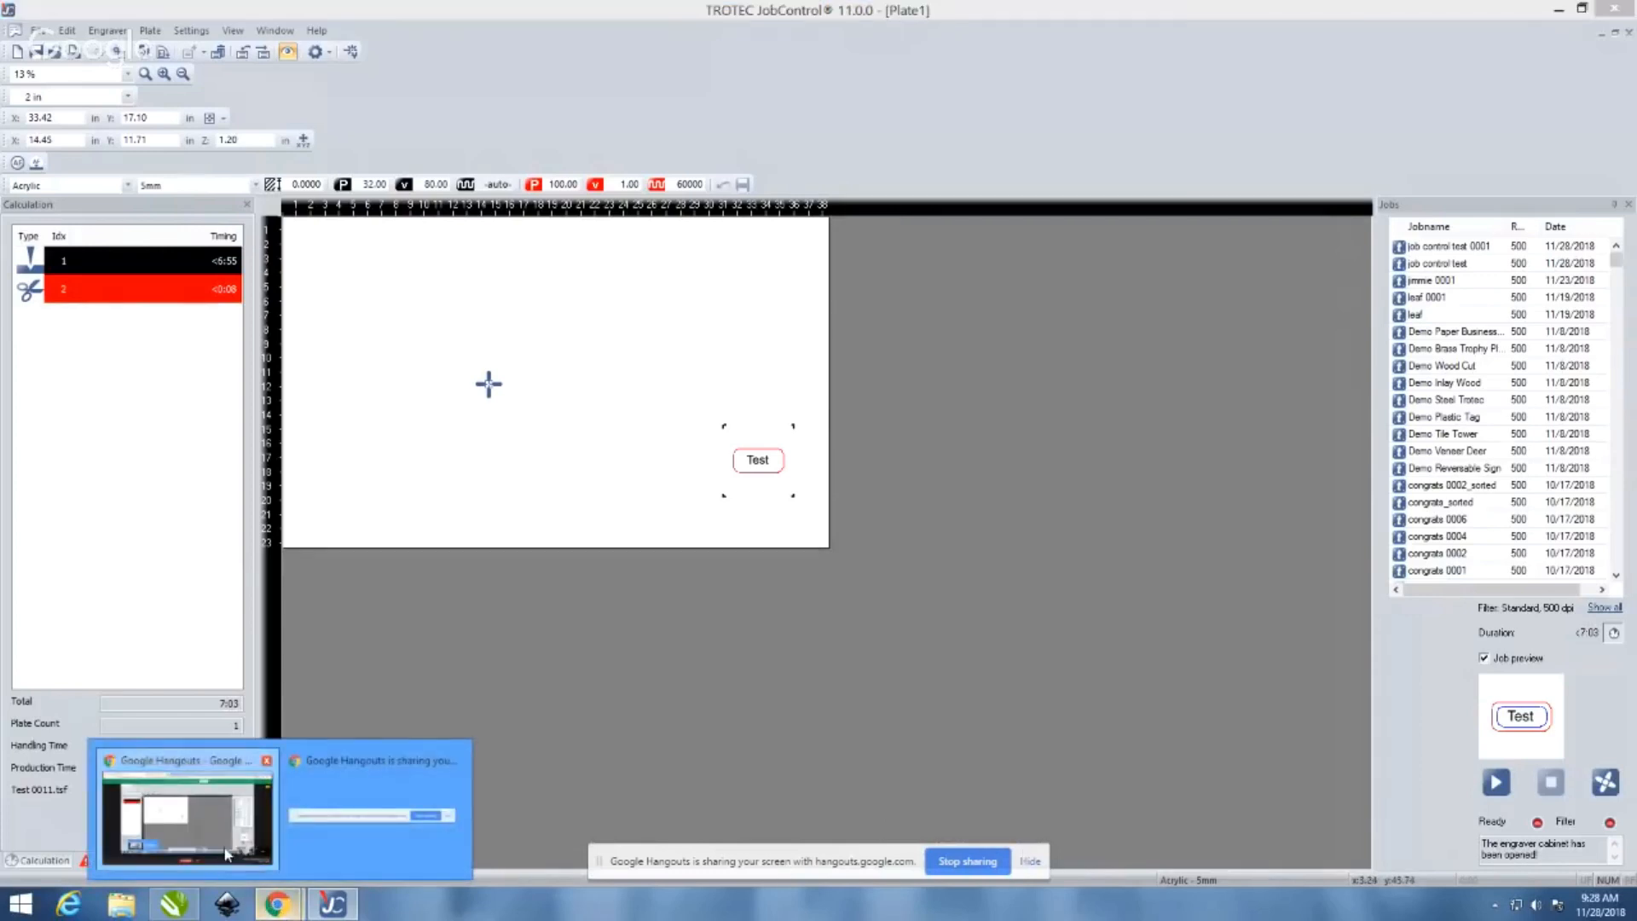
click(223, 849)
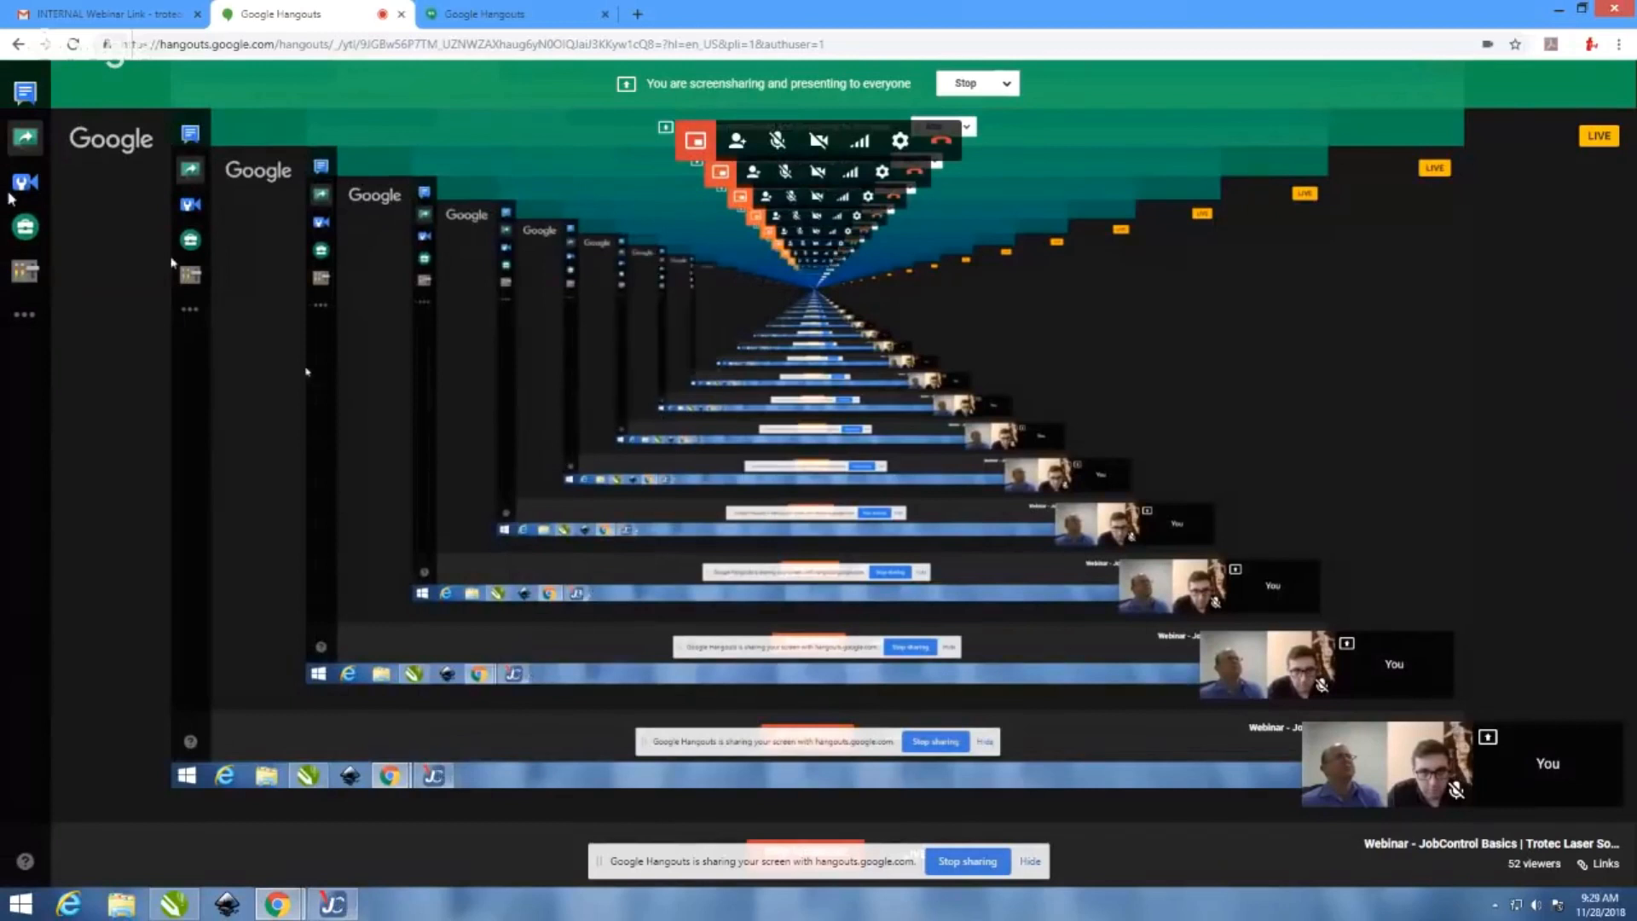
click(25, 140)
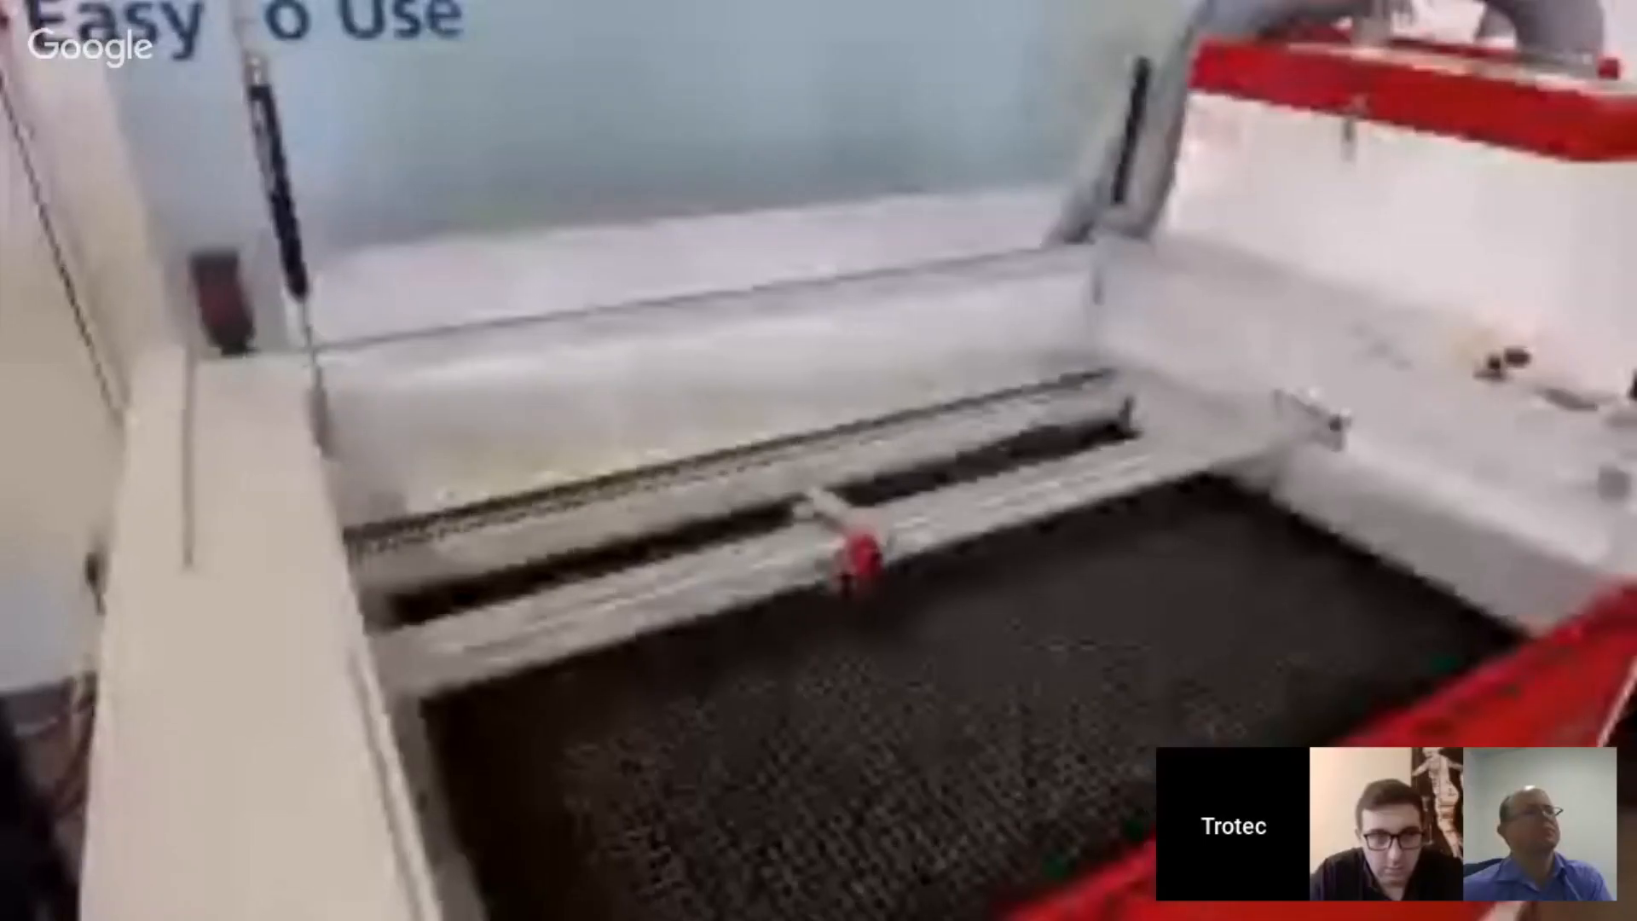
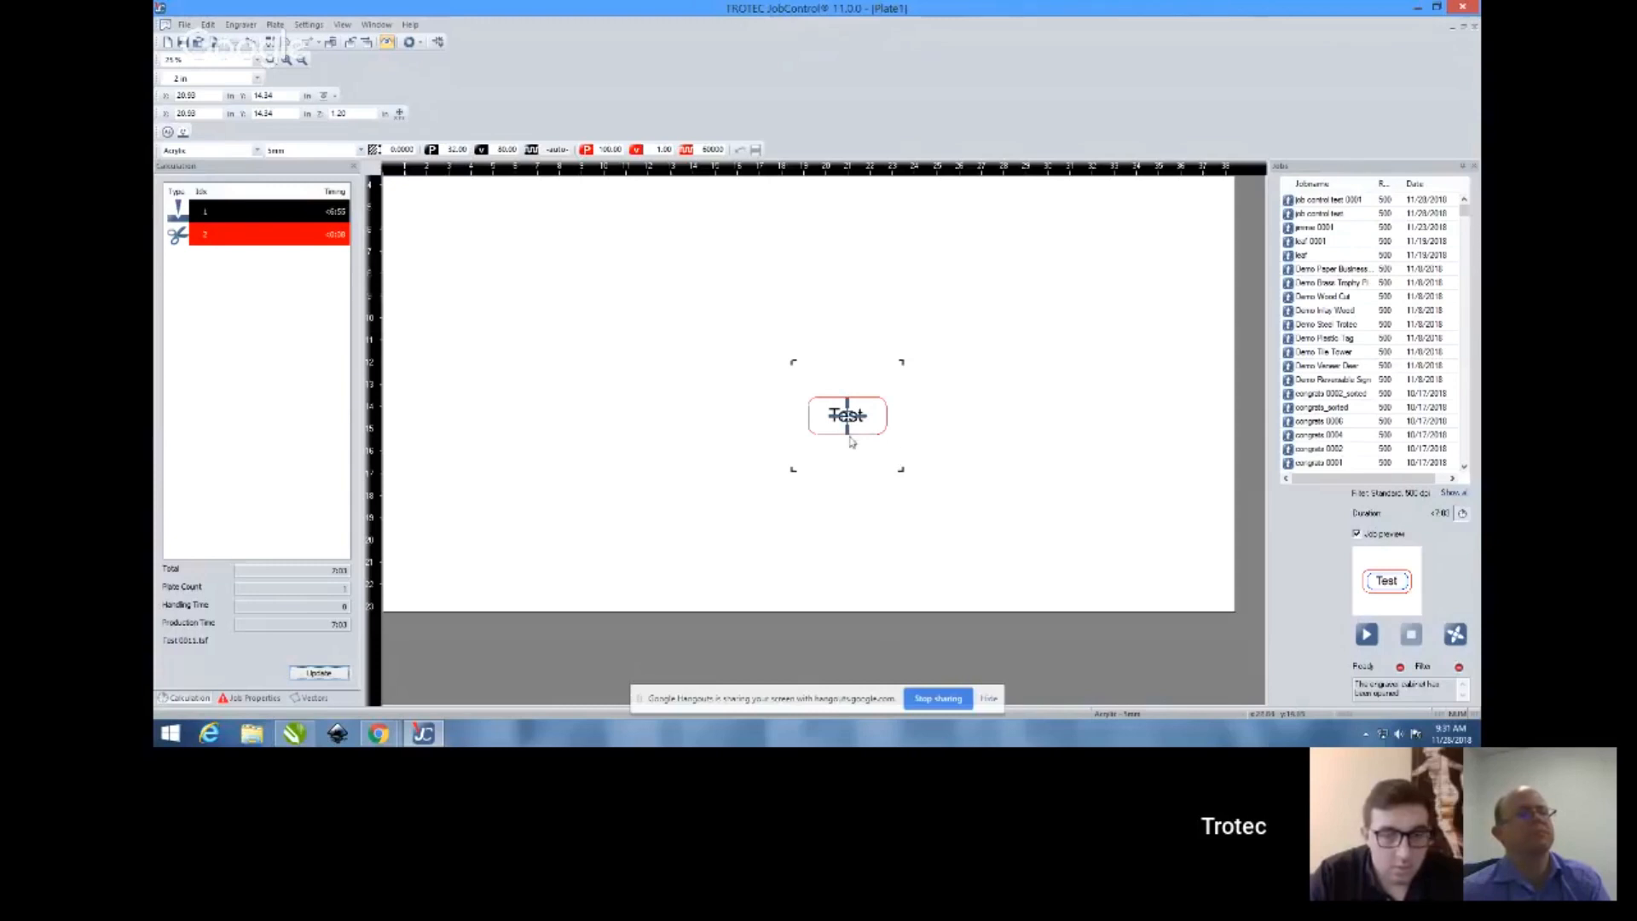
Switch to CorelDRAW and review the Trotec Engraver driver's size, material and process settings for printing the design
click(294, 733)
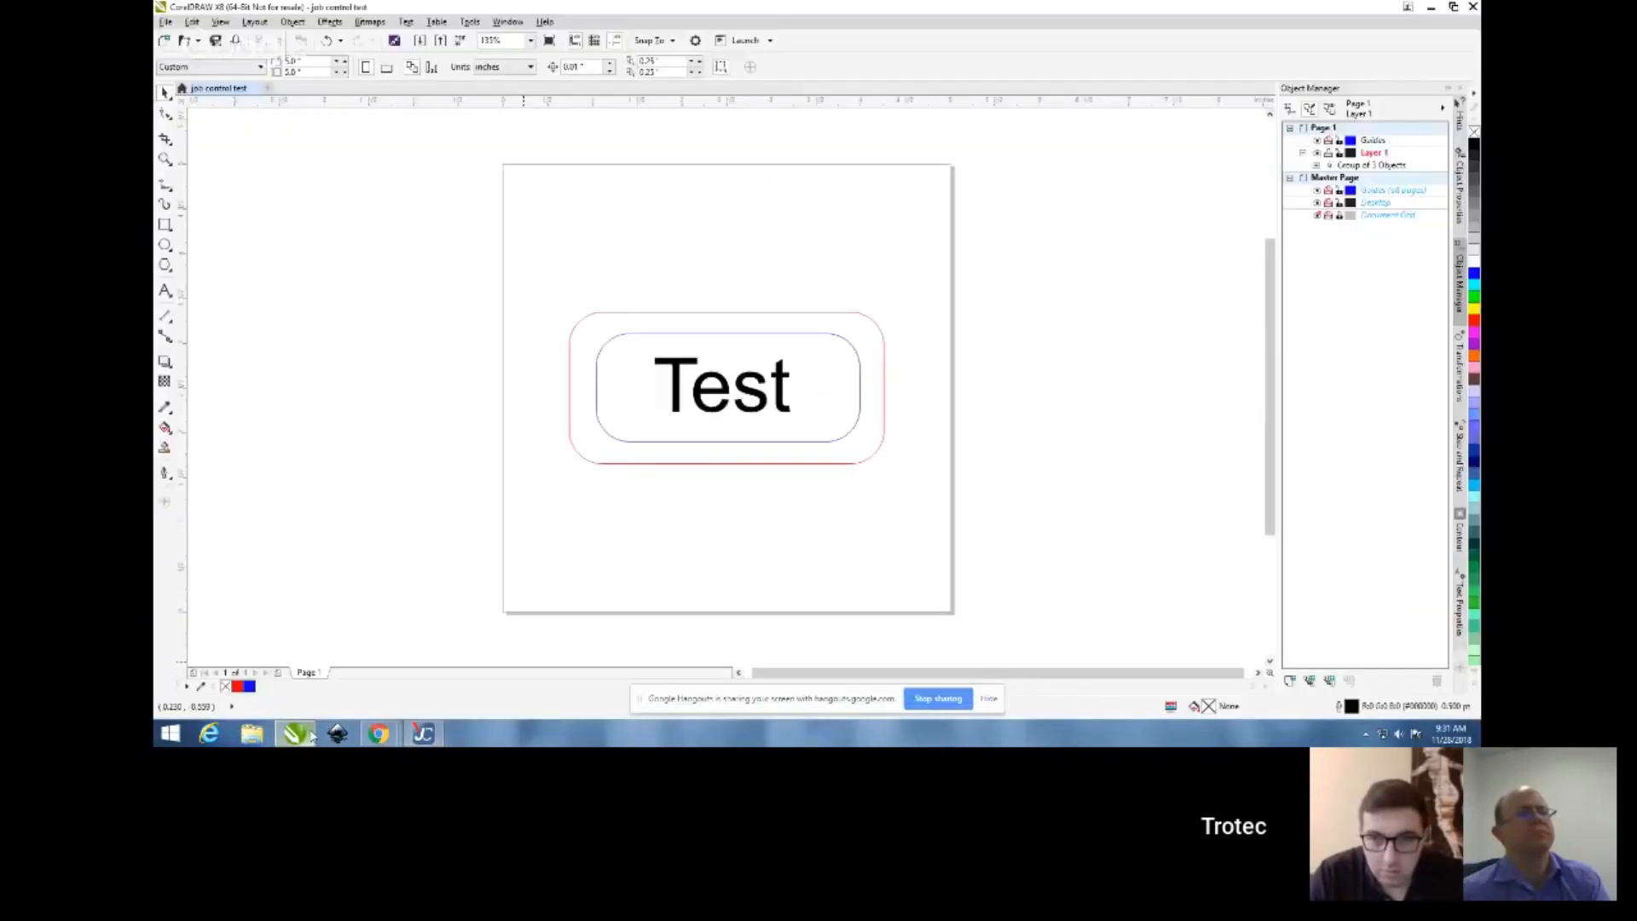
click(237, 40)
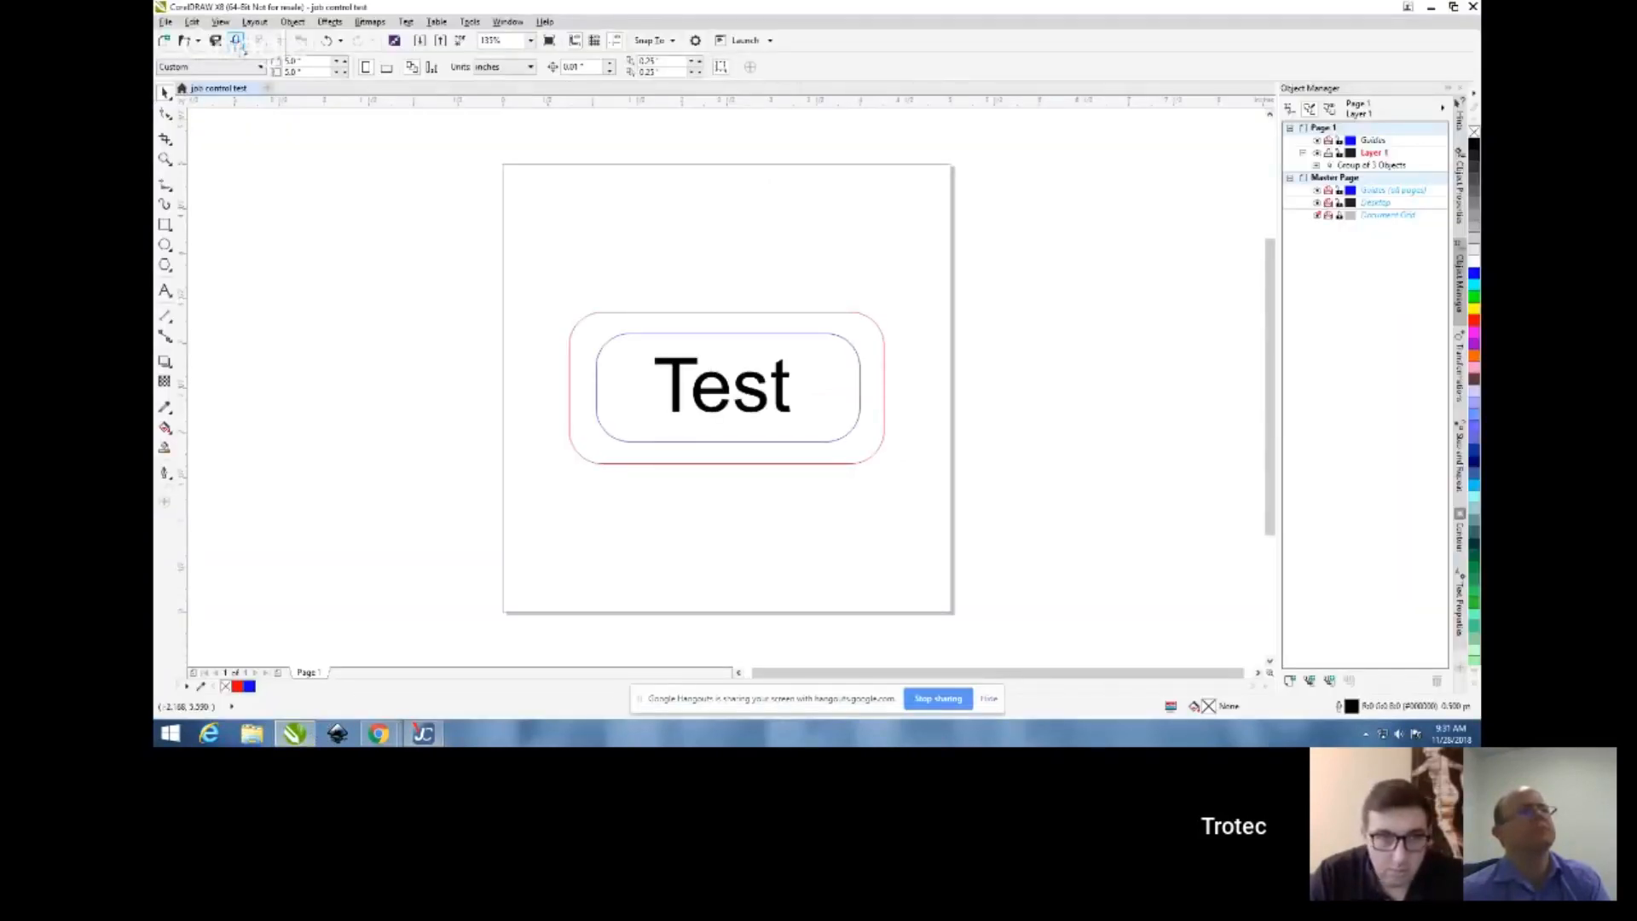
click(861, 254)
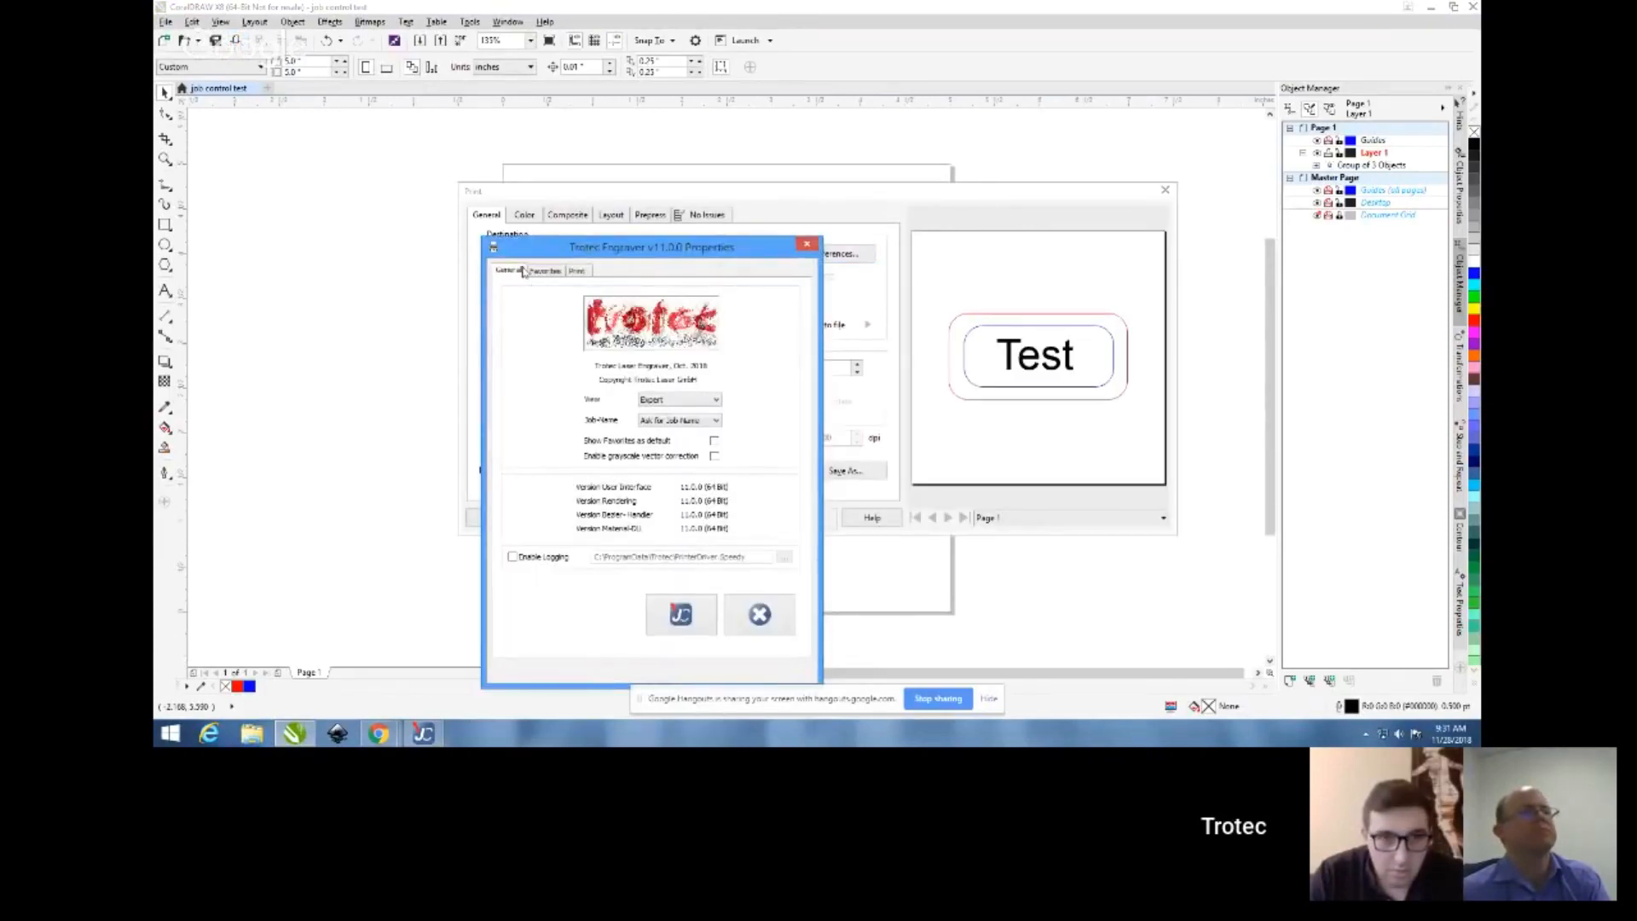
click(575, 271)
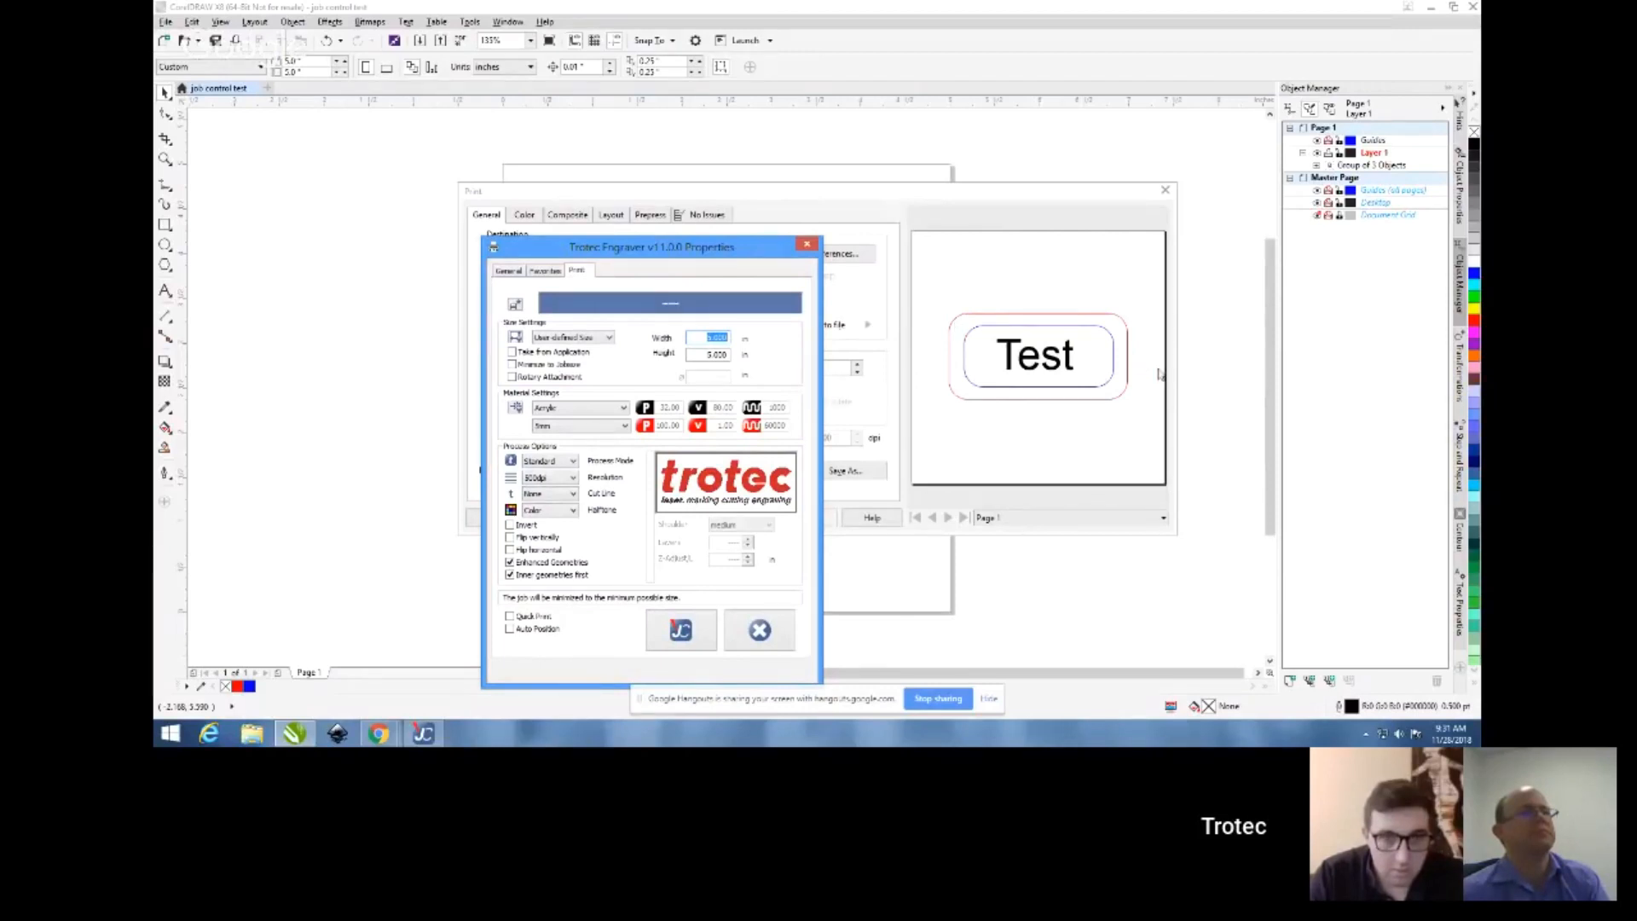
Switch to JobControl, take Test 0011 off the plate, and place job control test 0001 at about X 25.0, Y 14.5 in
click(443, 735)
drag(847, 415, 600, 263)
click(1327, 212)
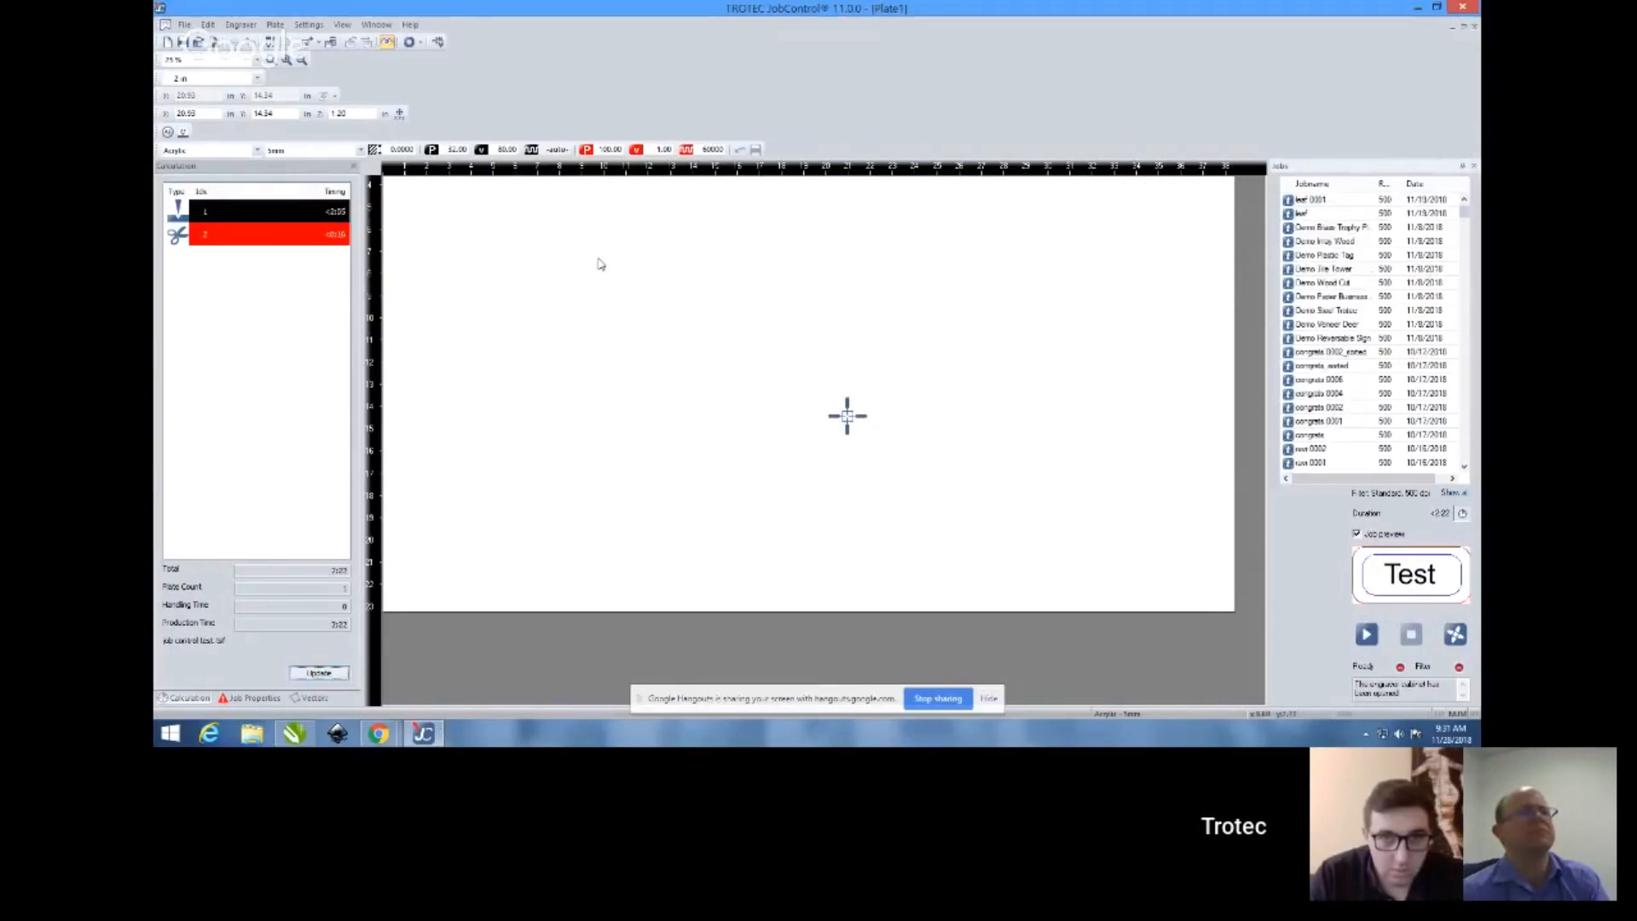
drag(403, 198, 671, 355)
Inspect the placed job's bounding corners up close and move the job to the left of the laser position marker
scroll(670, 354, up, 1)
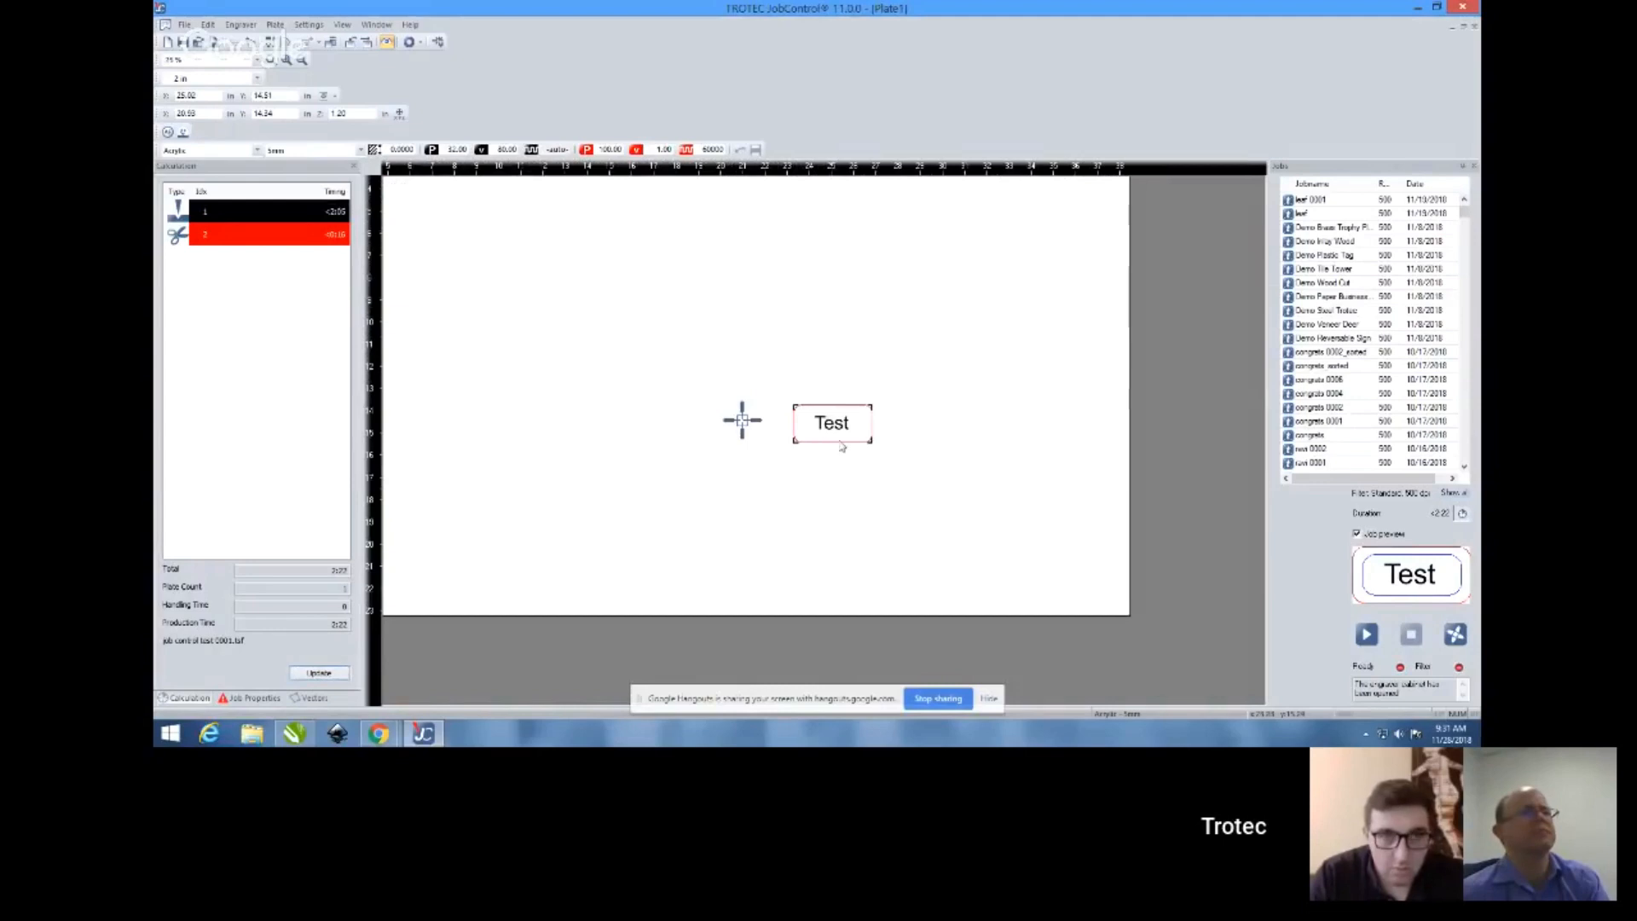
scroll(802, 409, up, 1)
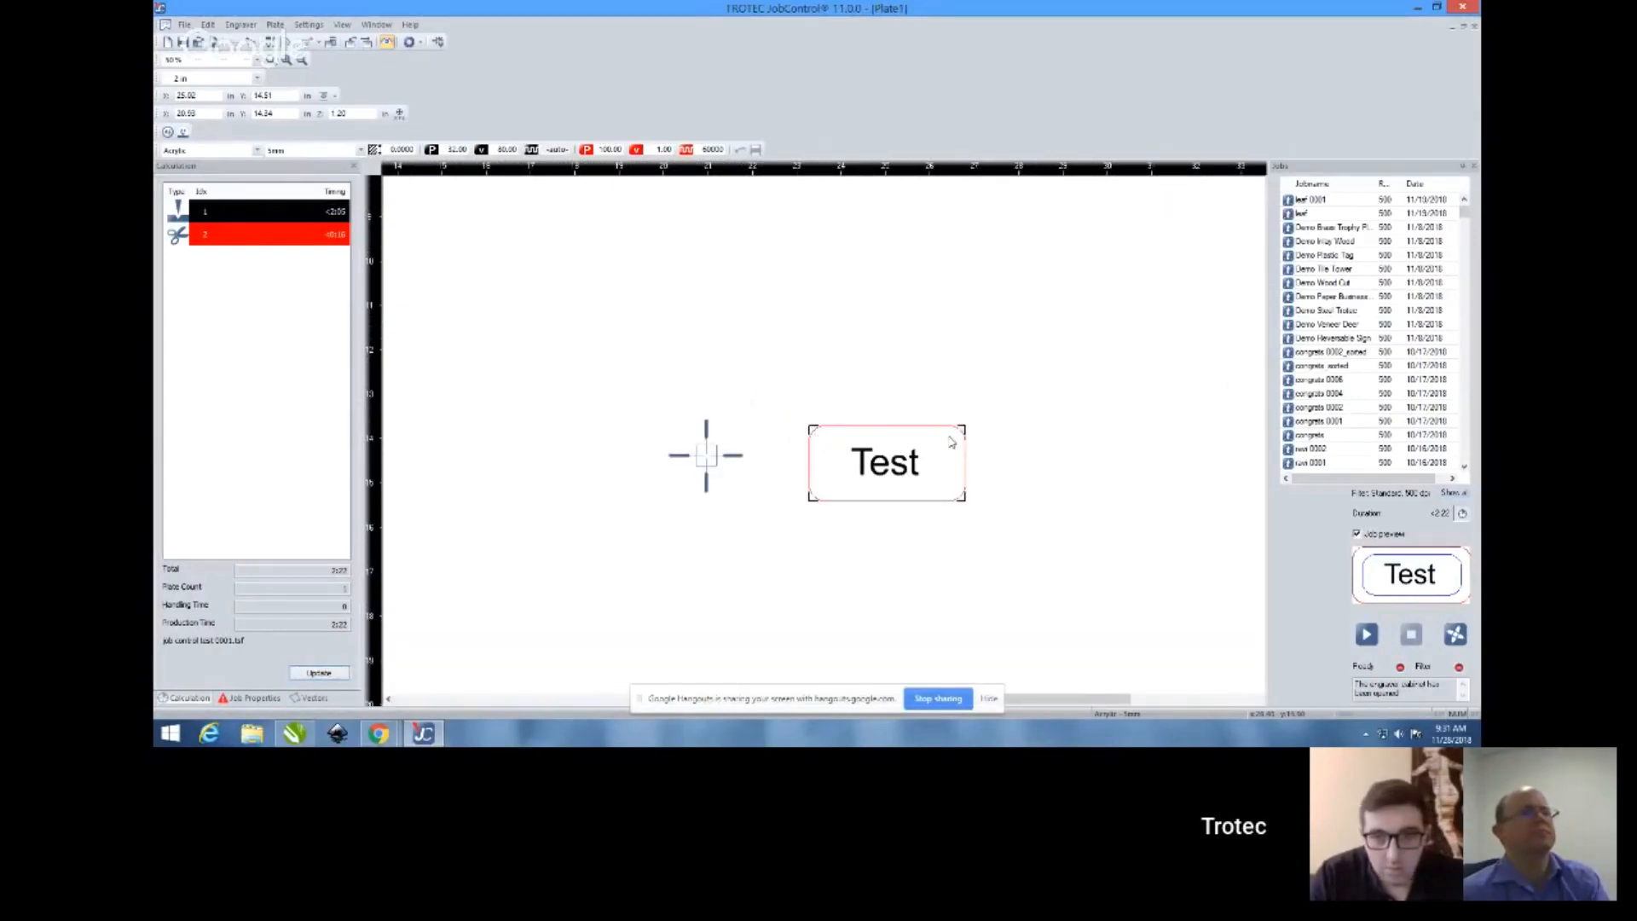
scroll(853, 449, down, 2)
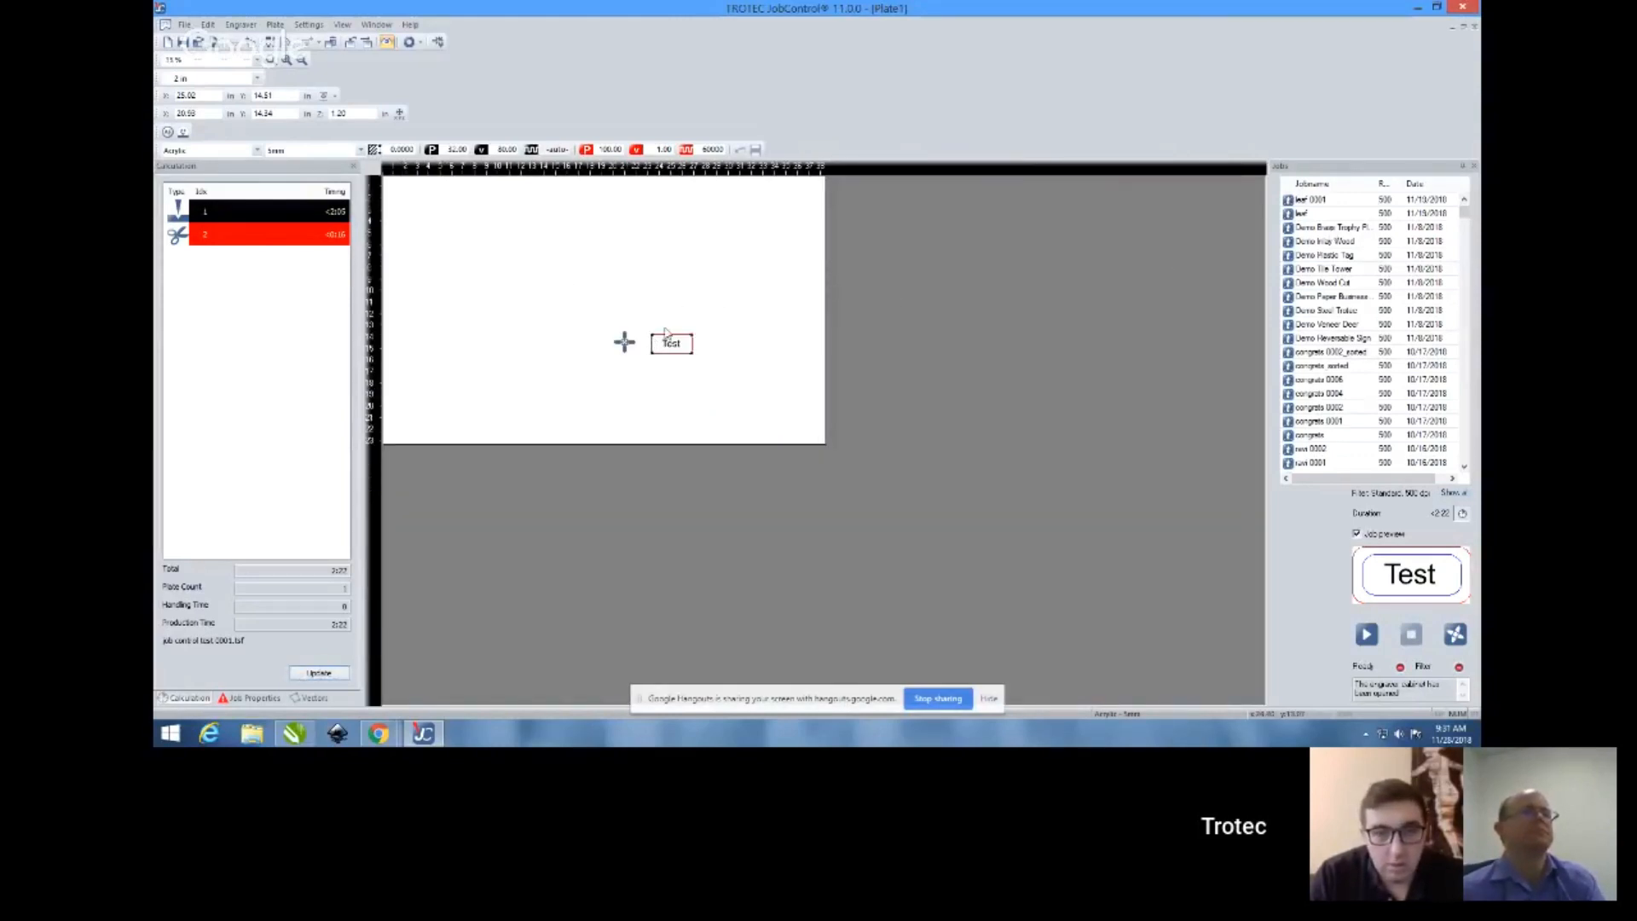
drag(674, 342, 531, 325)
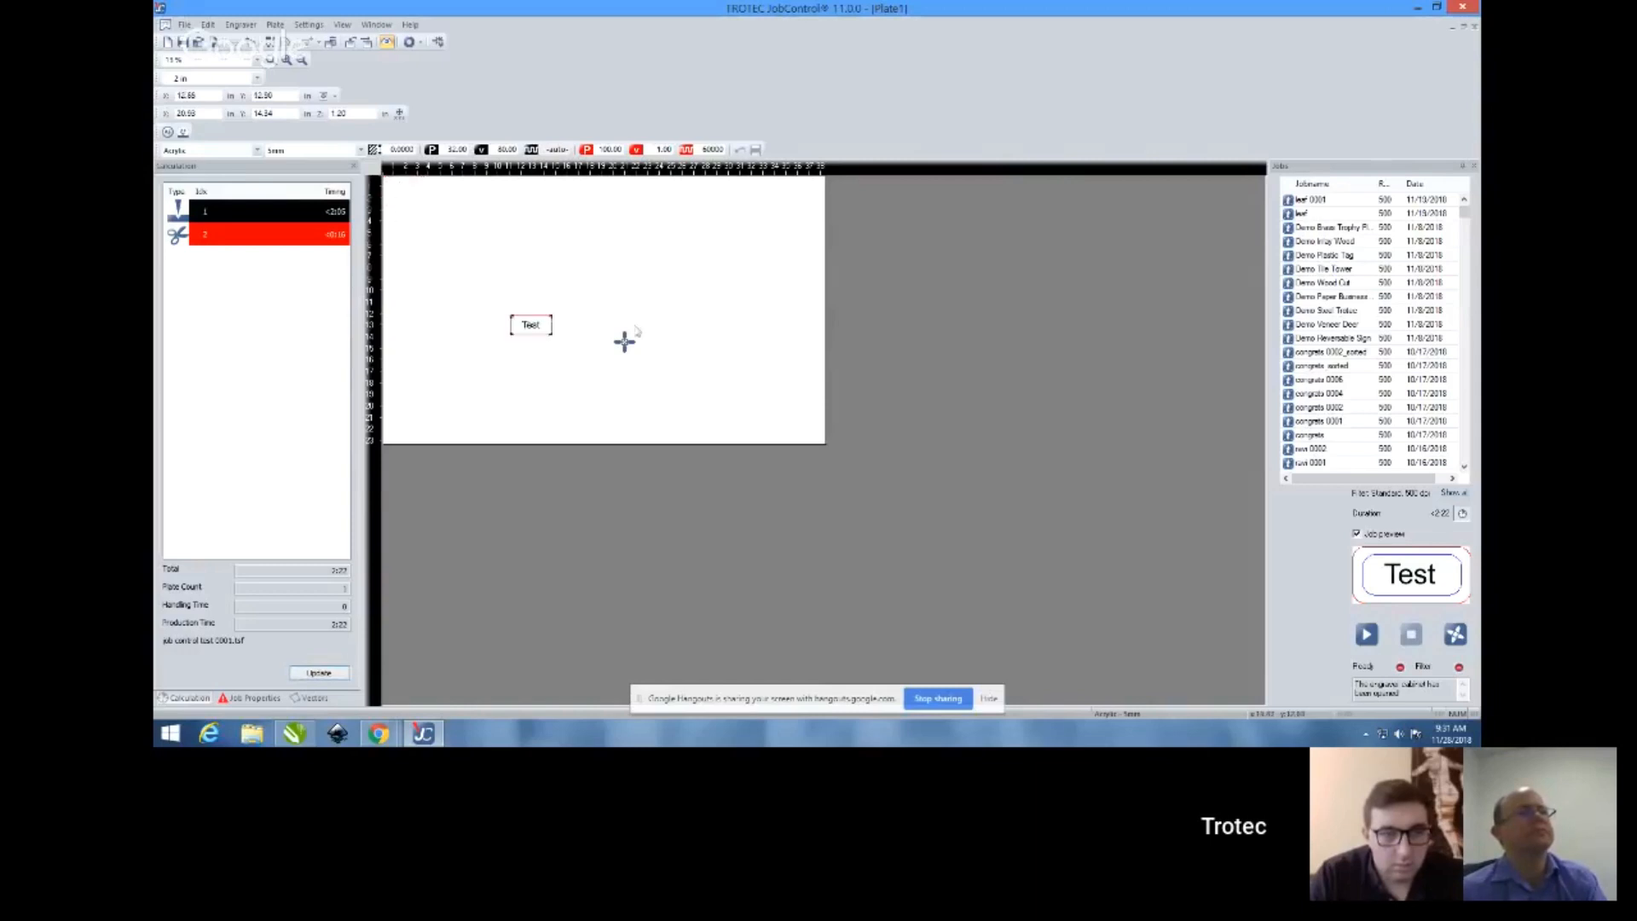
Preview the leaf job and re-sort the job list by date with the newest jobs first
click(1359, 201)
click(1350, 214)
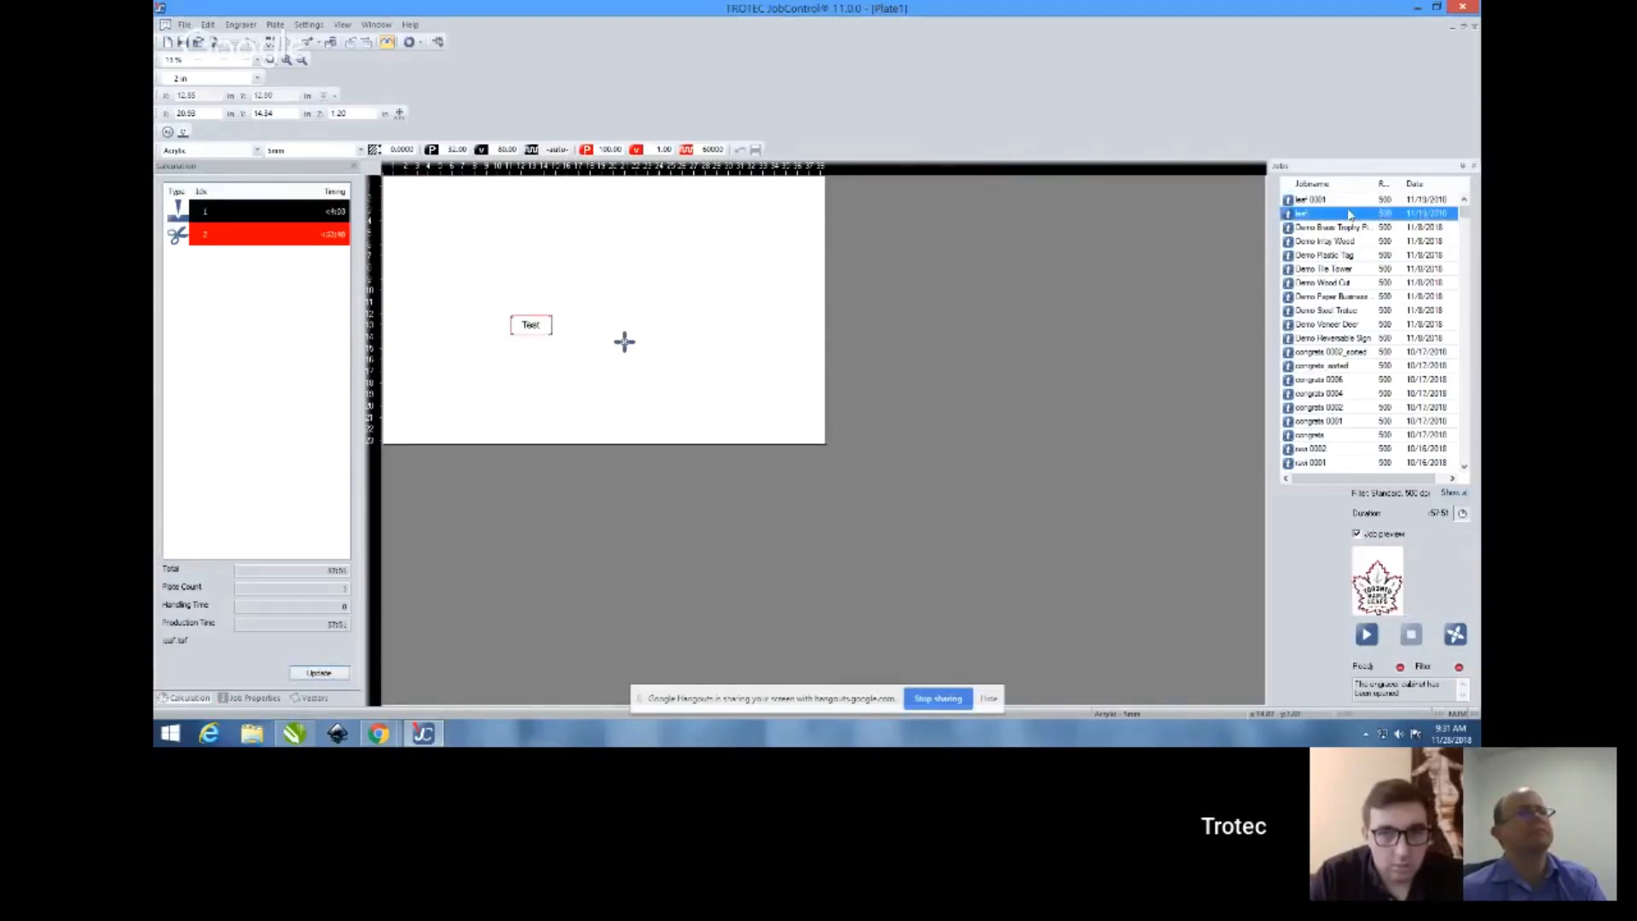
click(1435, 189)
click(1435, 189)
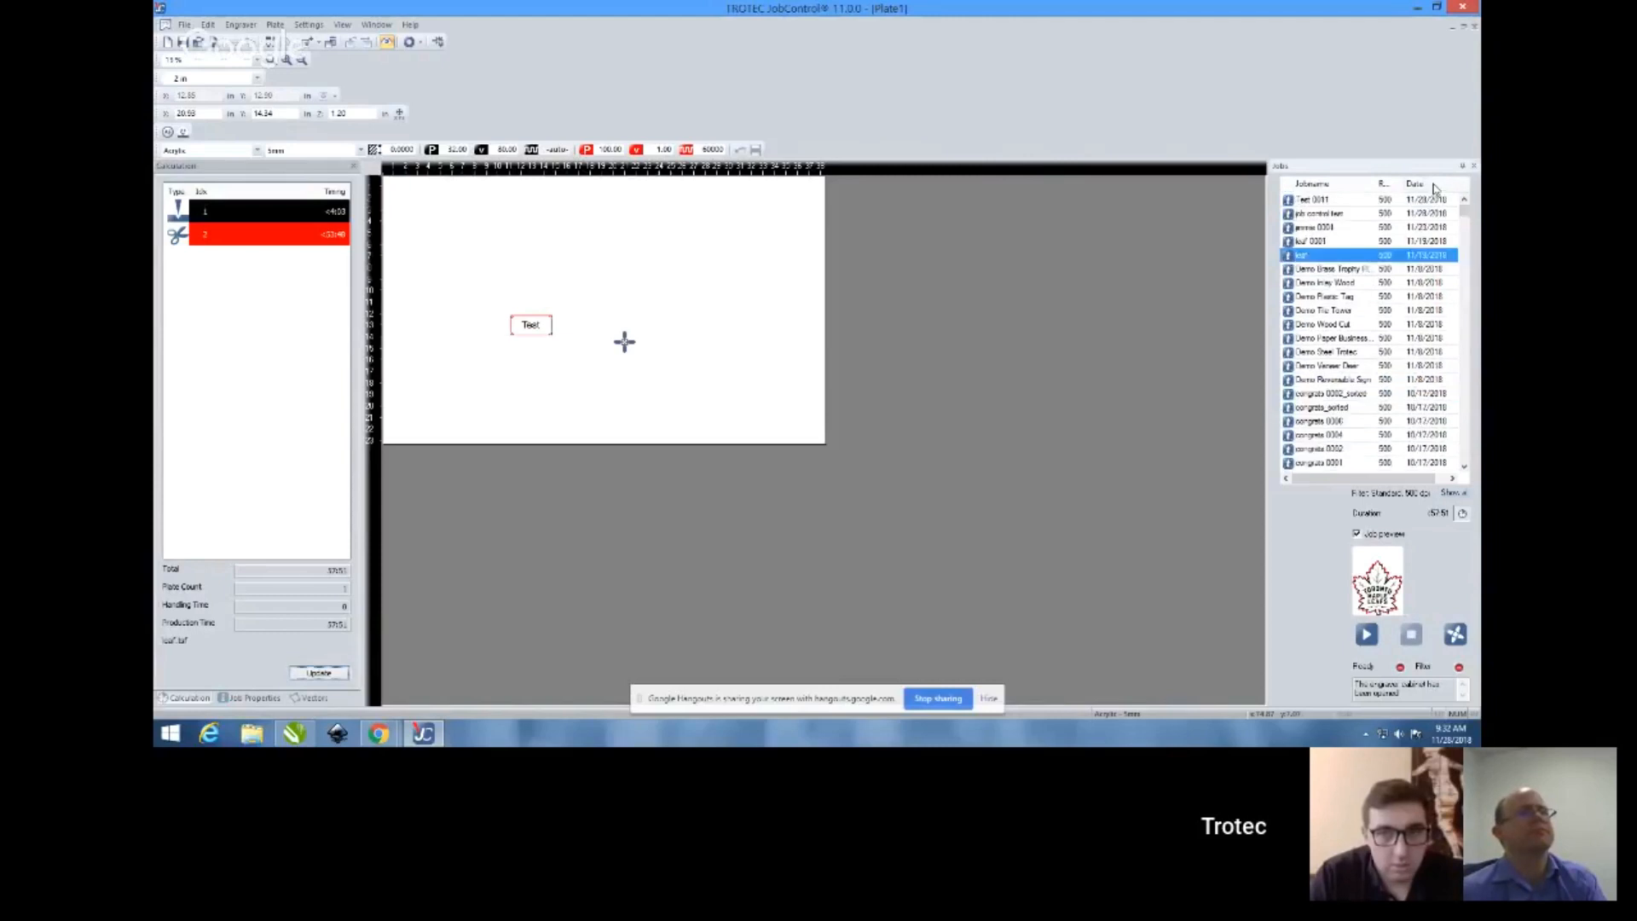
Place Test 0011 in the plate's upper-left corner to compare its size with the other job, and return it to the list
click(1382, 202)
drag(1367, 204, 423, 210)
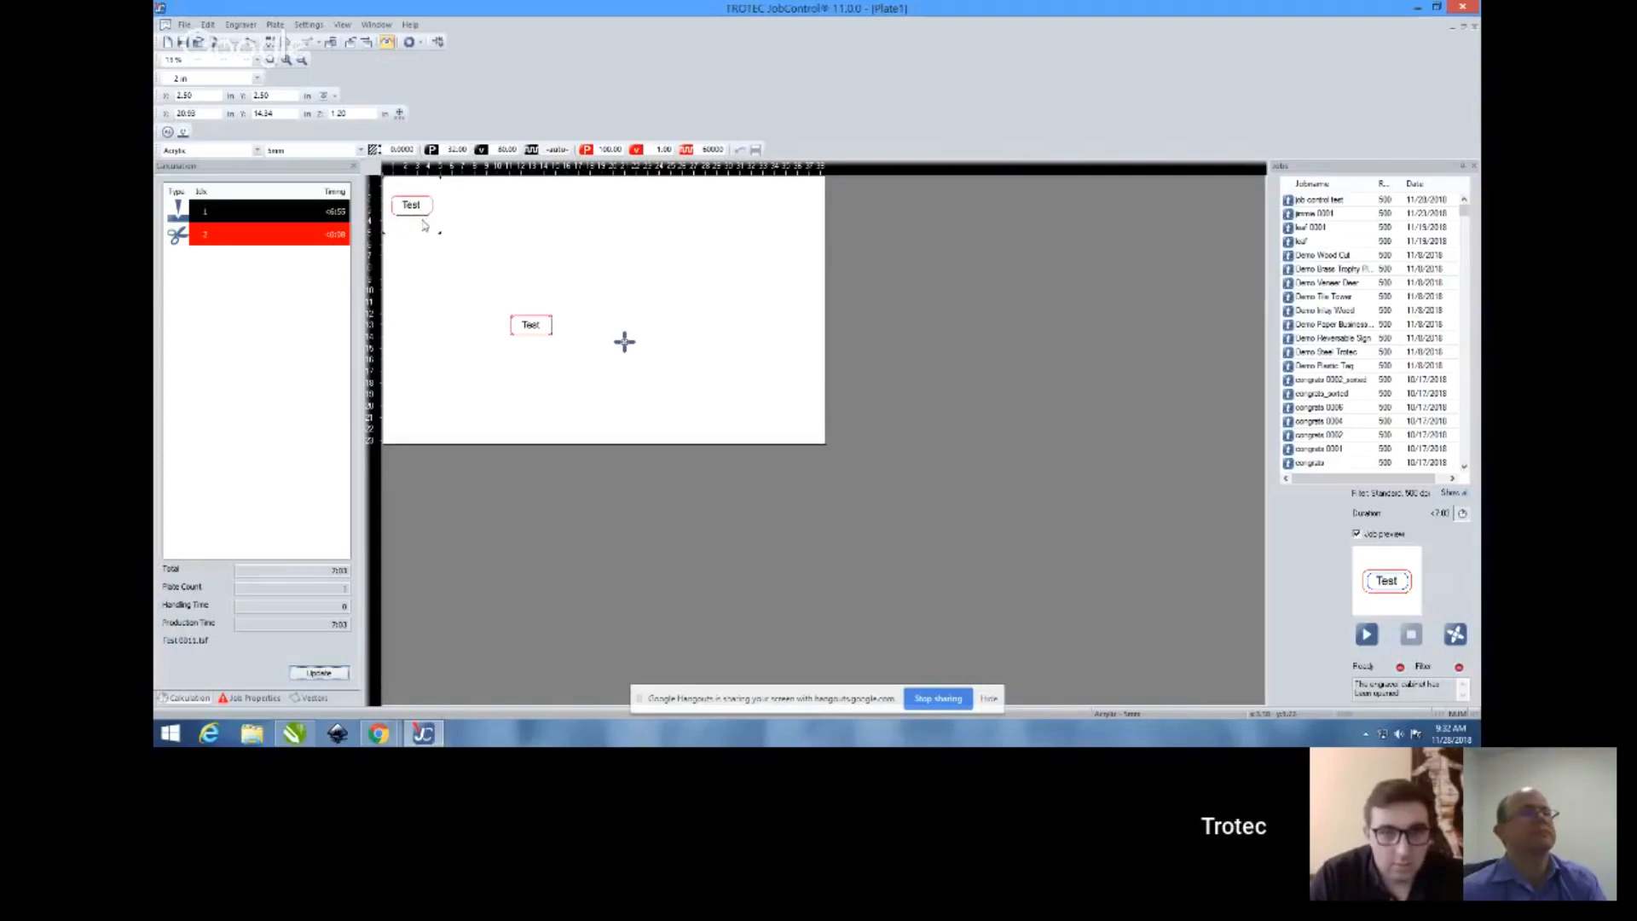
drag(424, 228, 1324, 271)
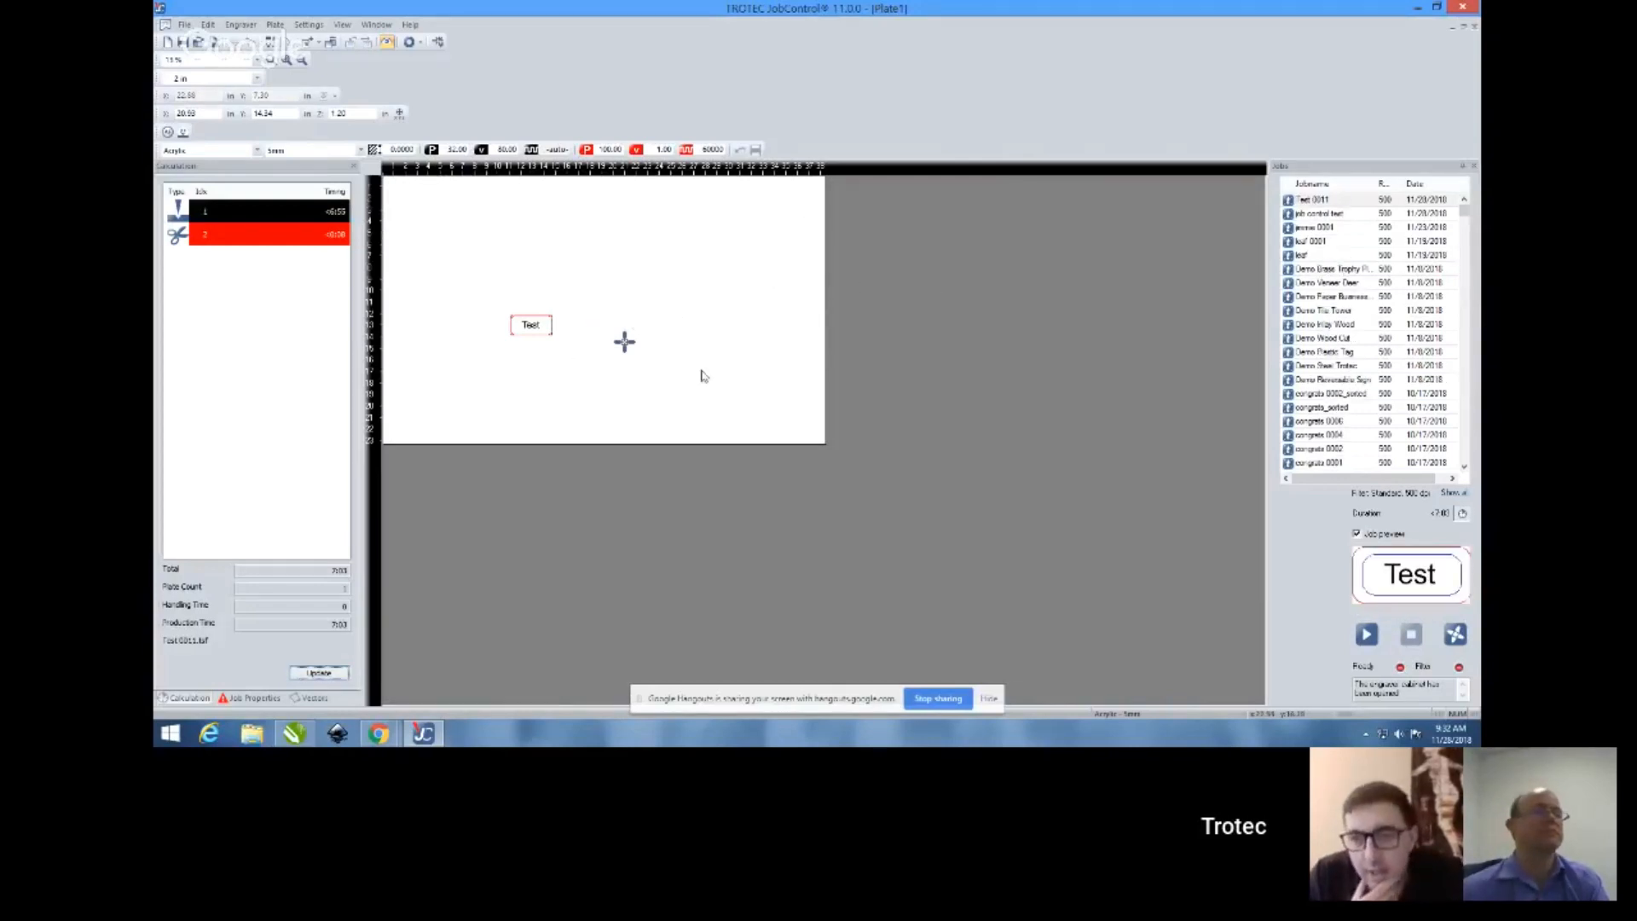
Recalculate the placed job's production time and look over the general program options, leaving them as they are
click(318, 673)
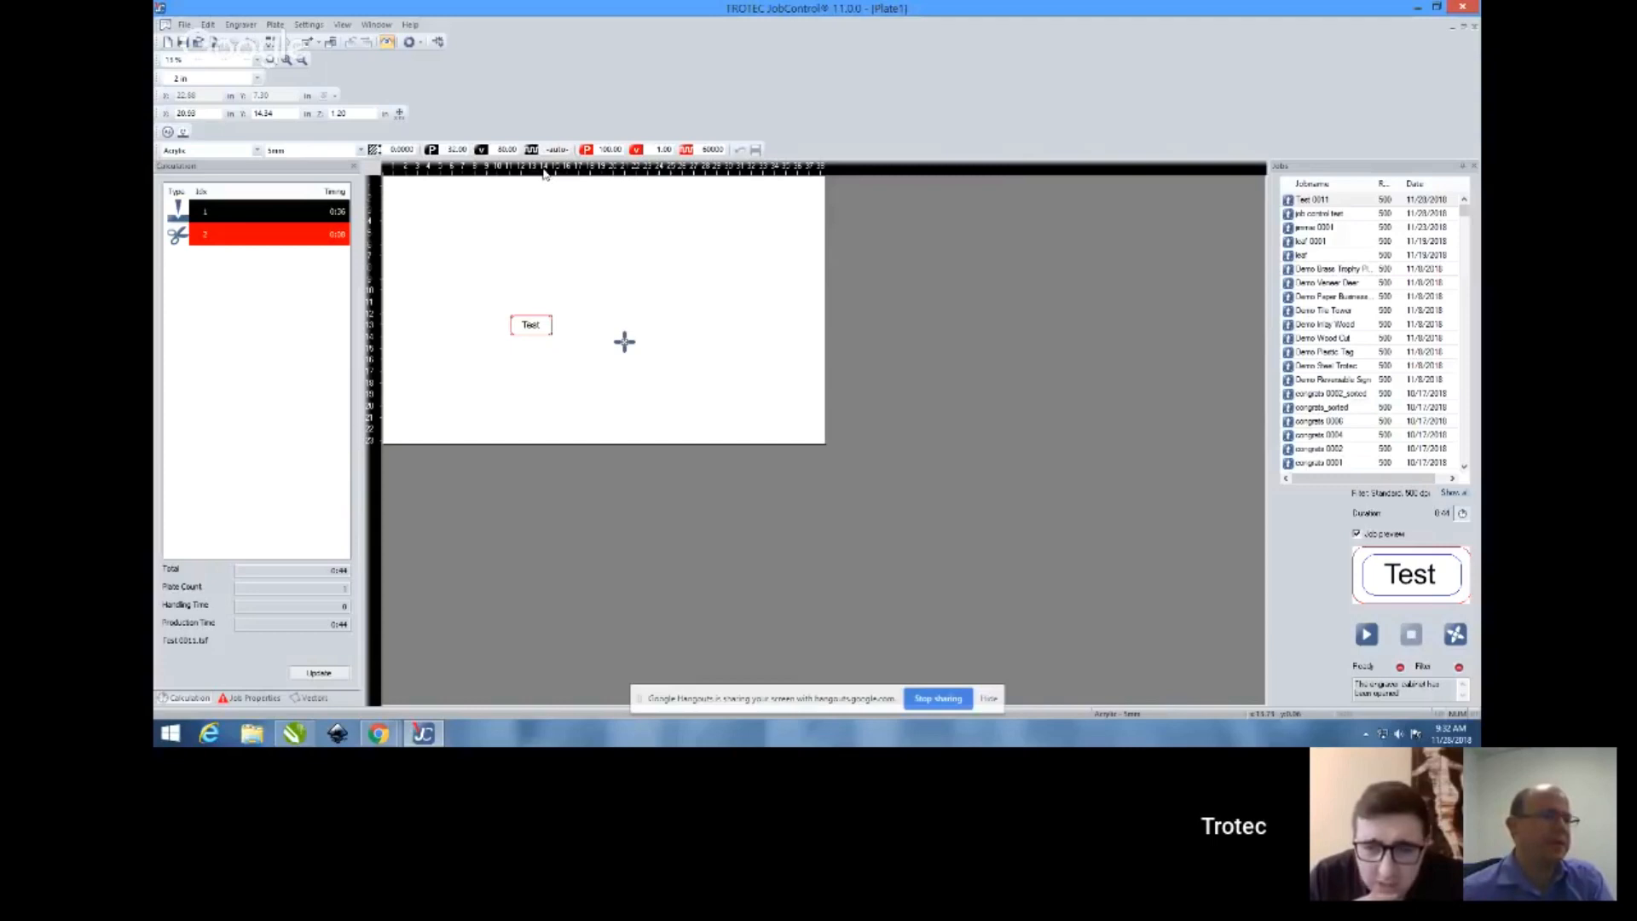
click(321, 26)
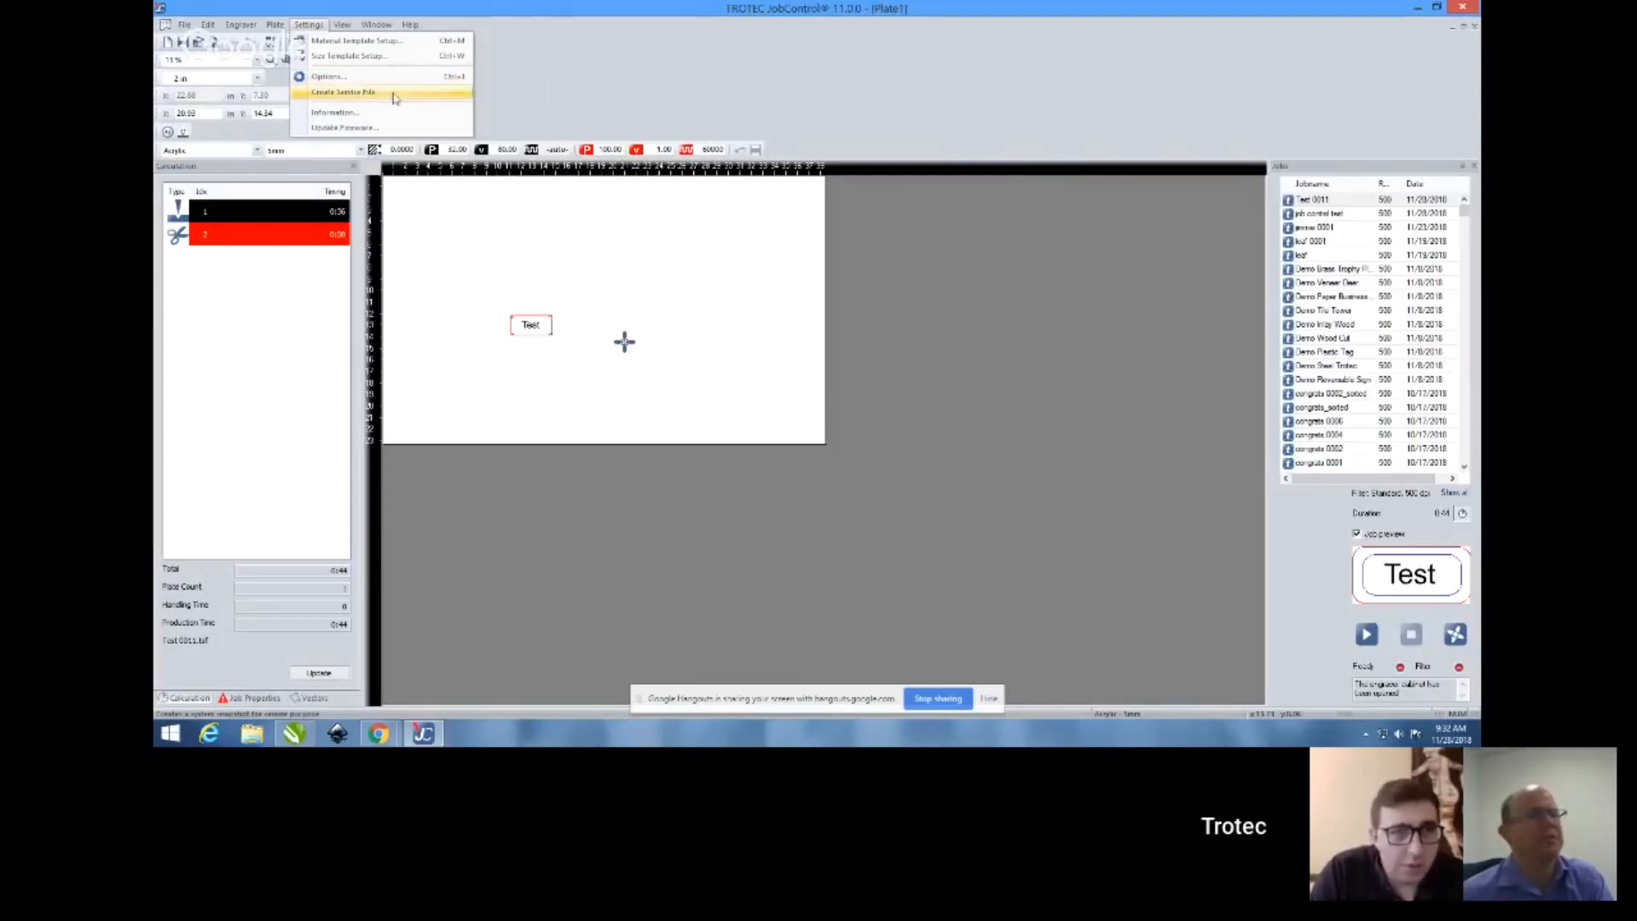
click(337, 76)
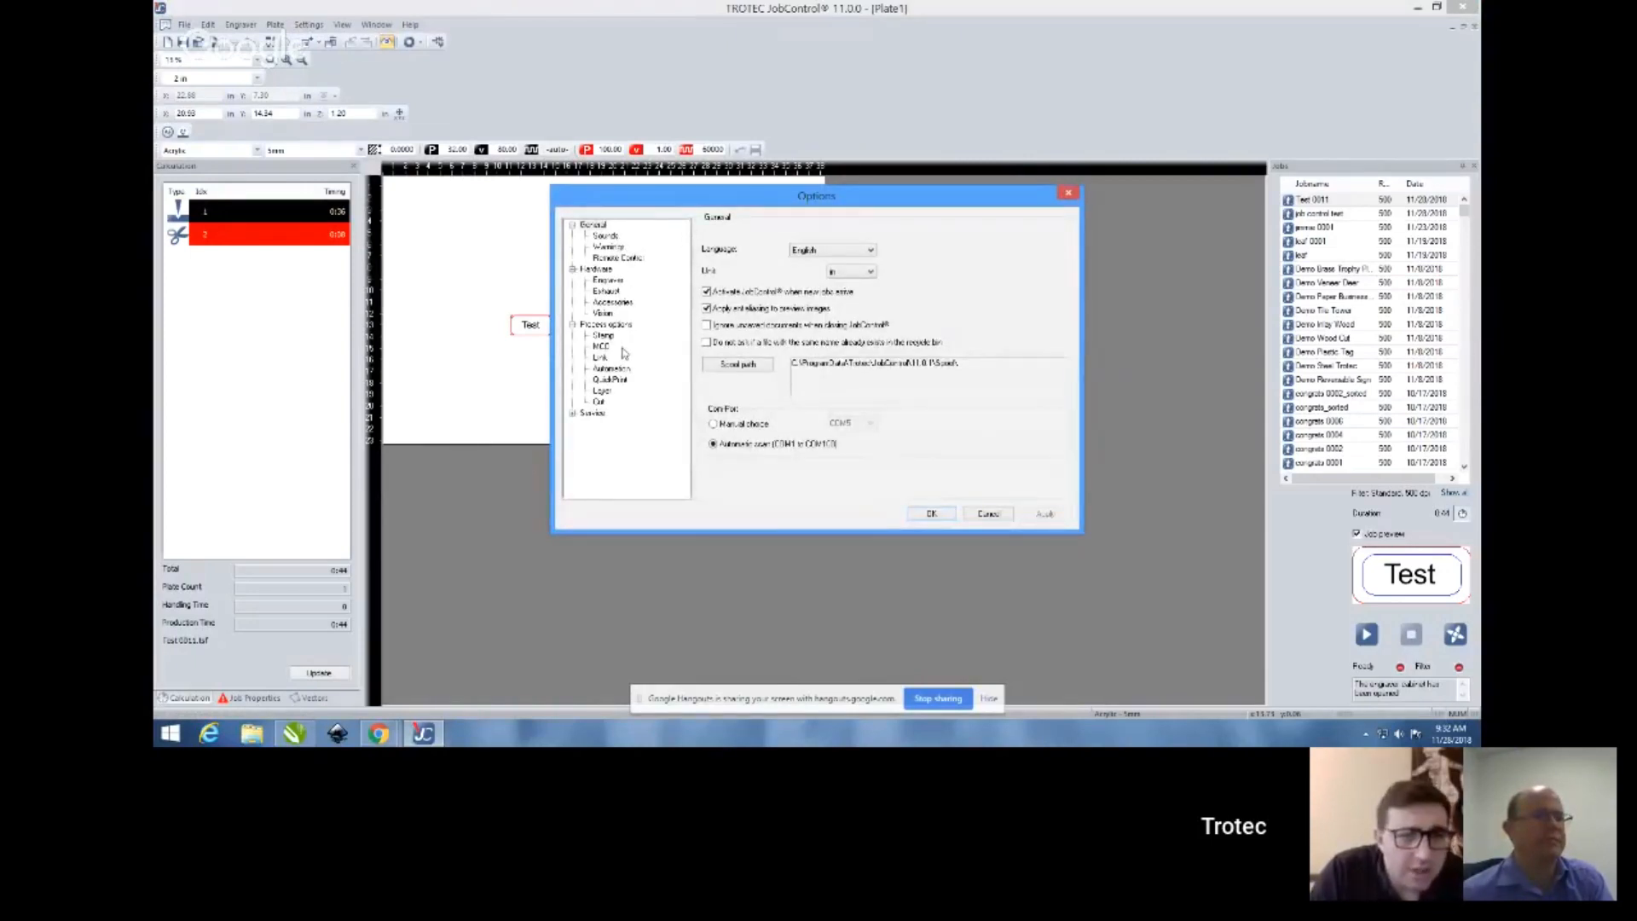
click(1004, 515)
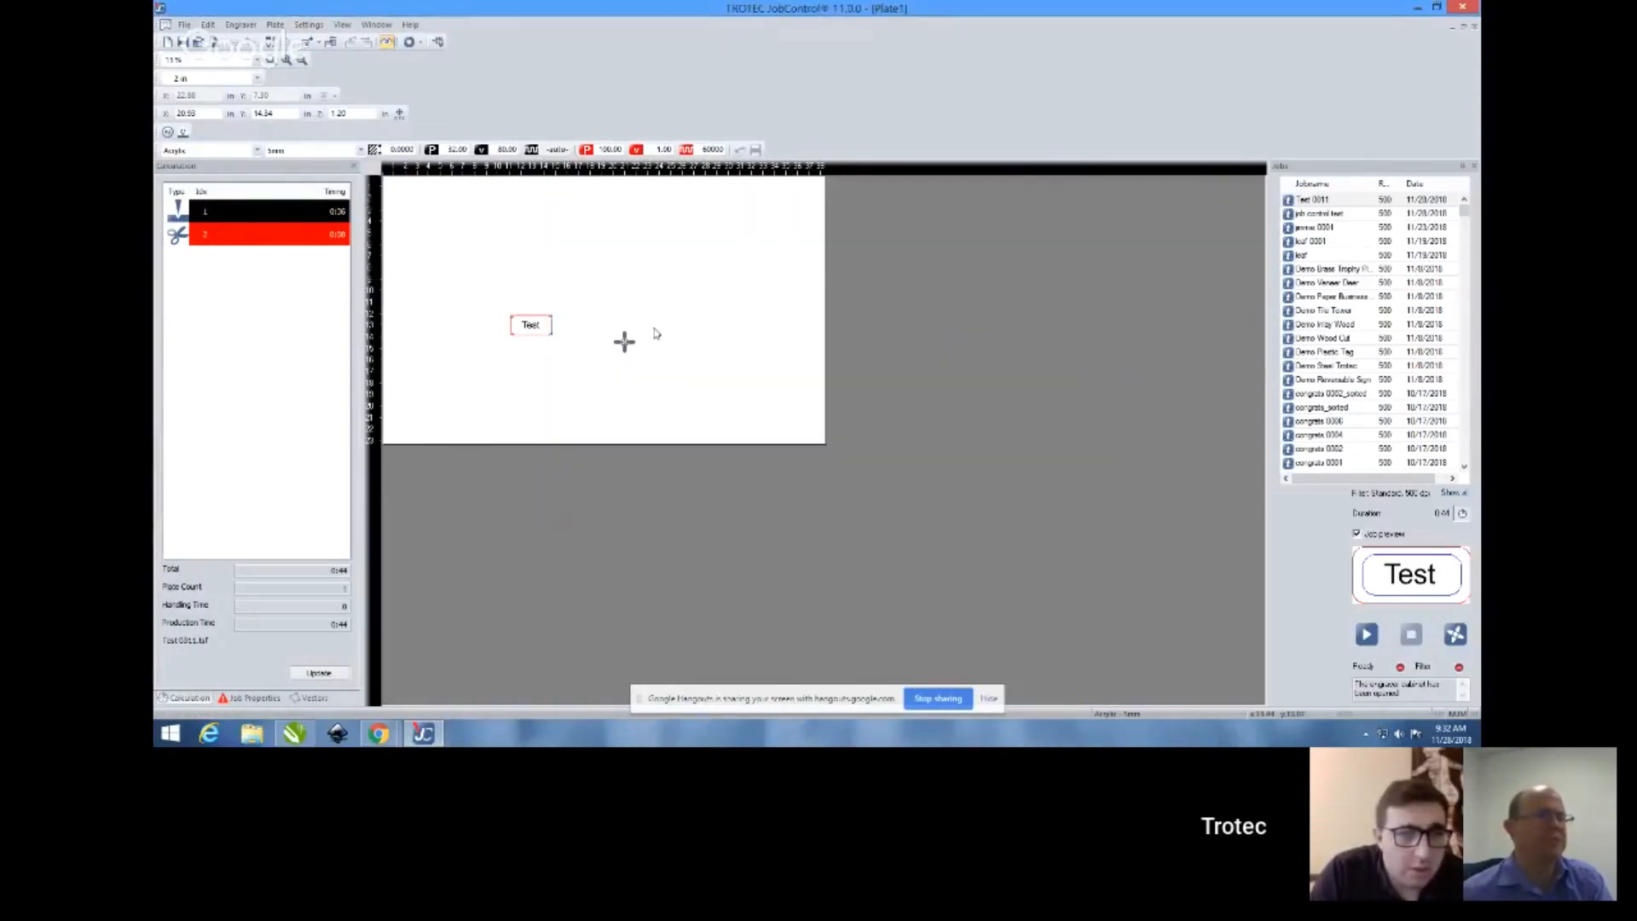
click(309, 25)
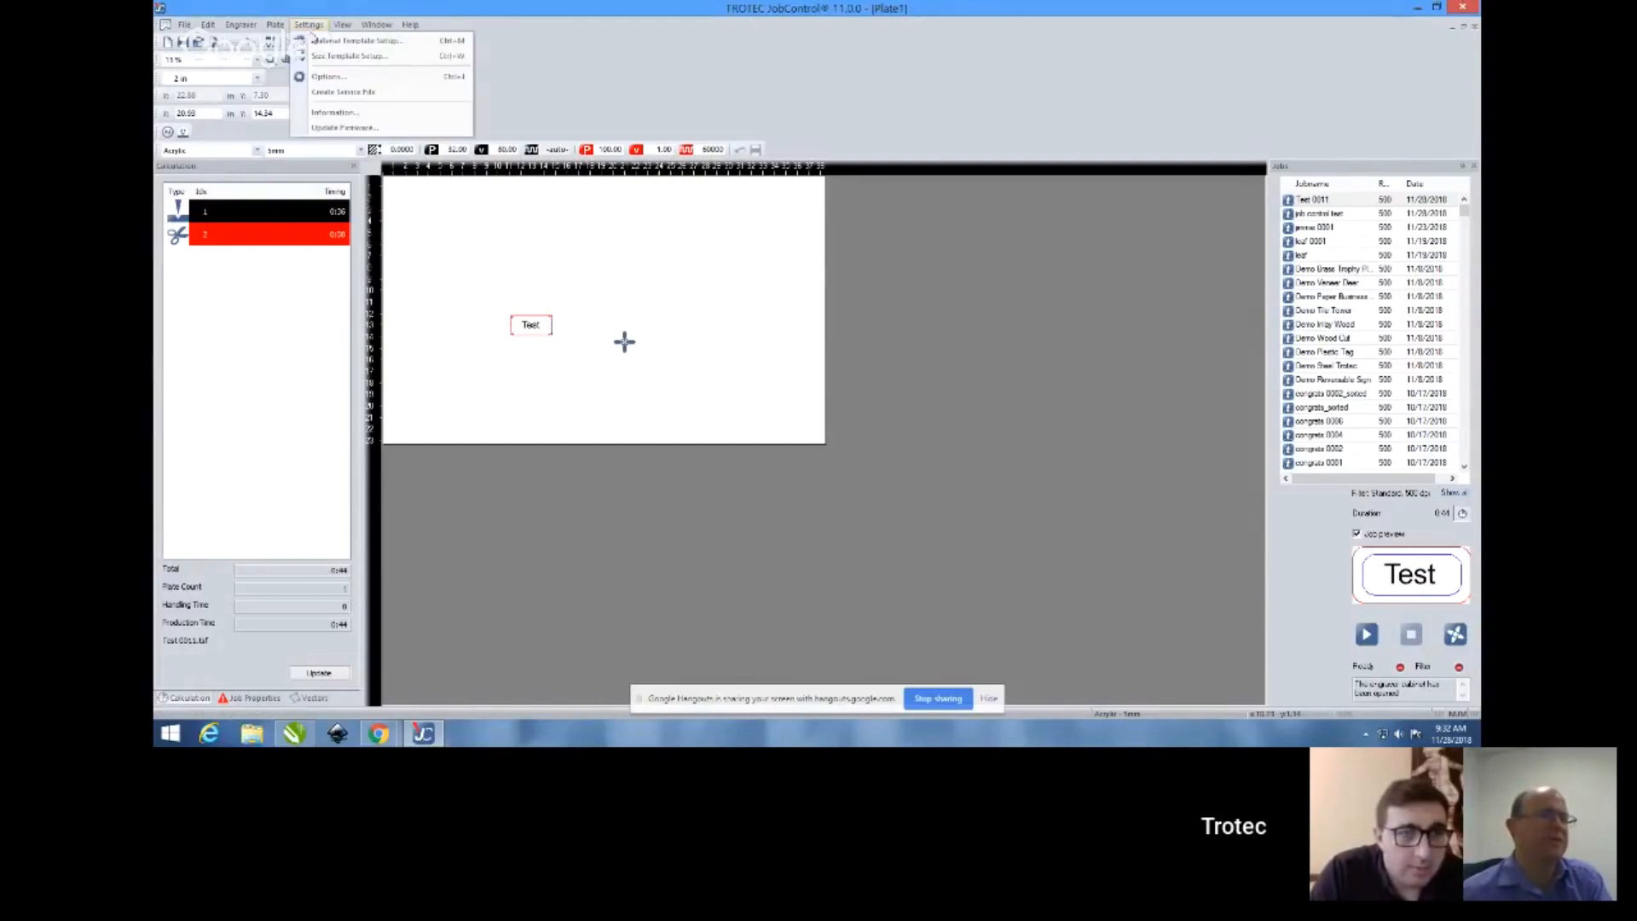
click(326, 80)
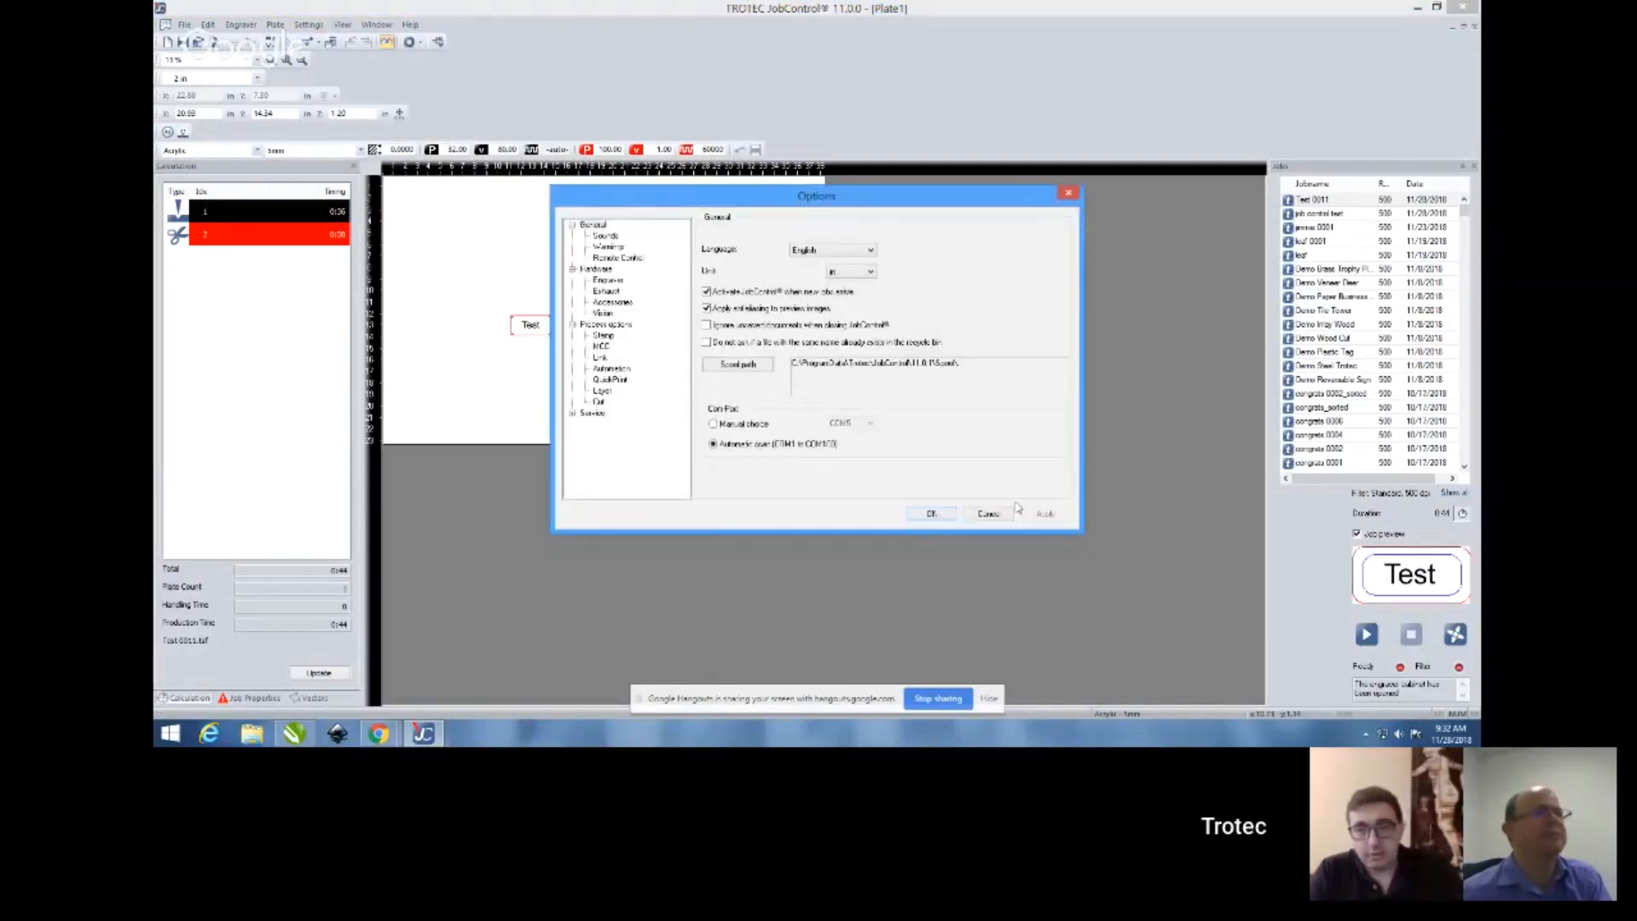
click(989, 514)
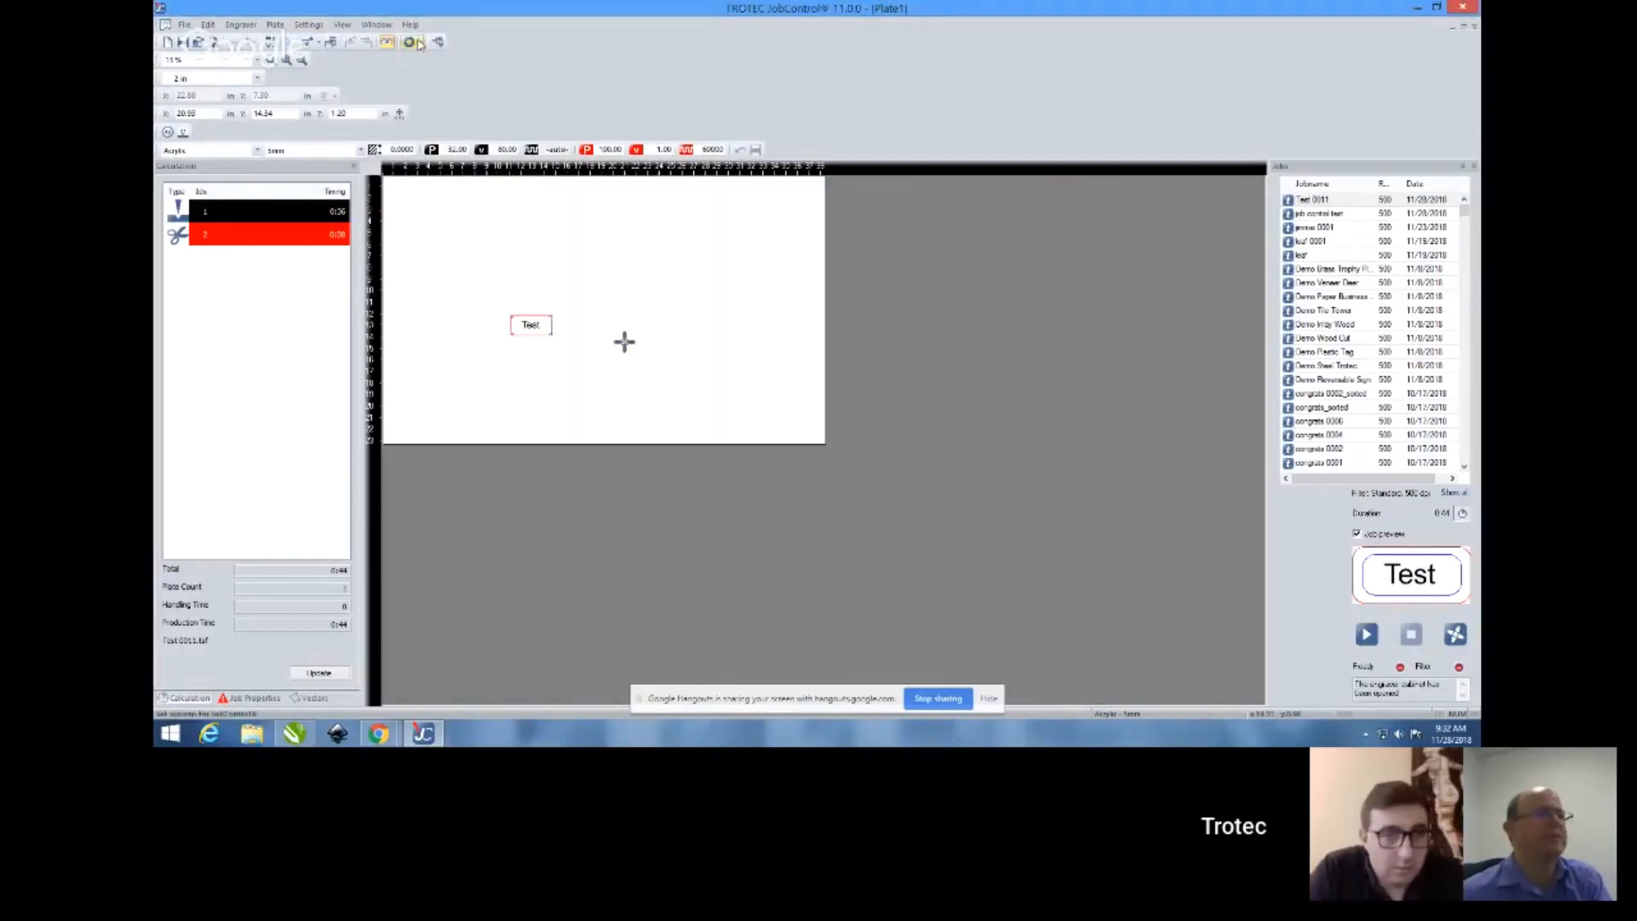
Change the program's measurement unit to millimetres in the general options
click(411, 42)
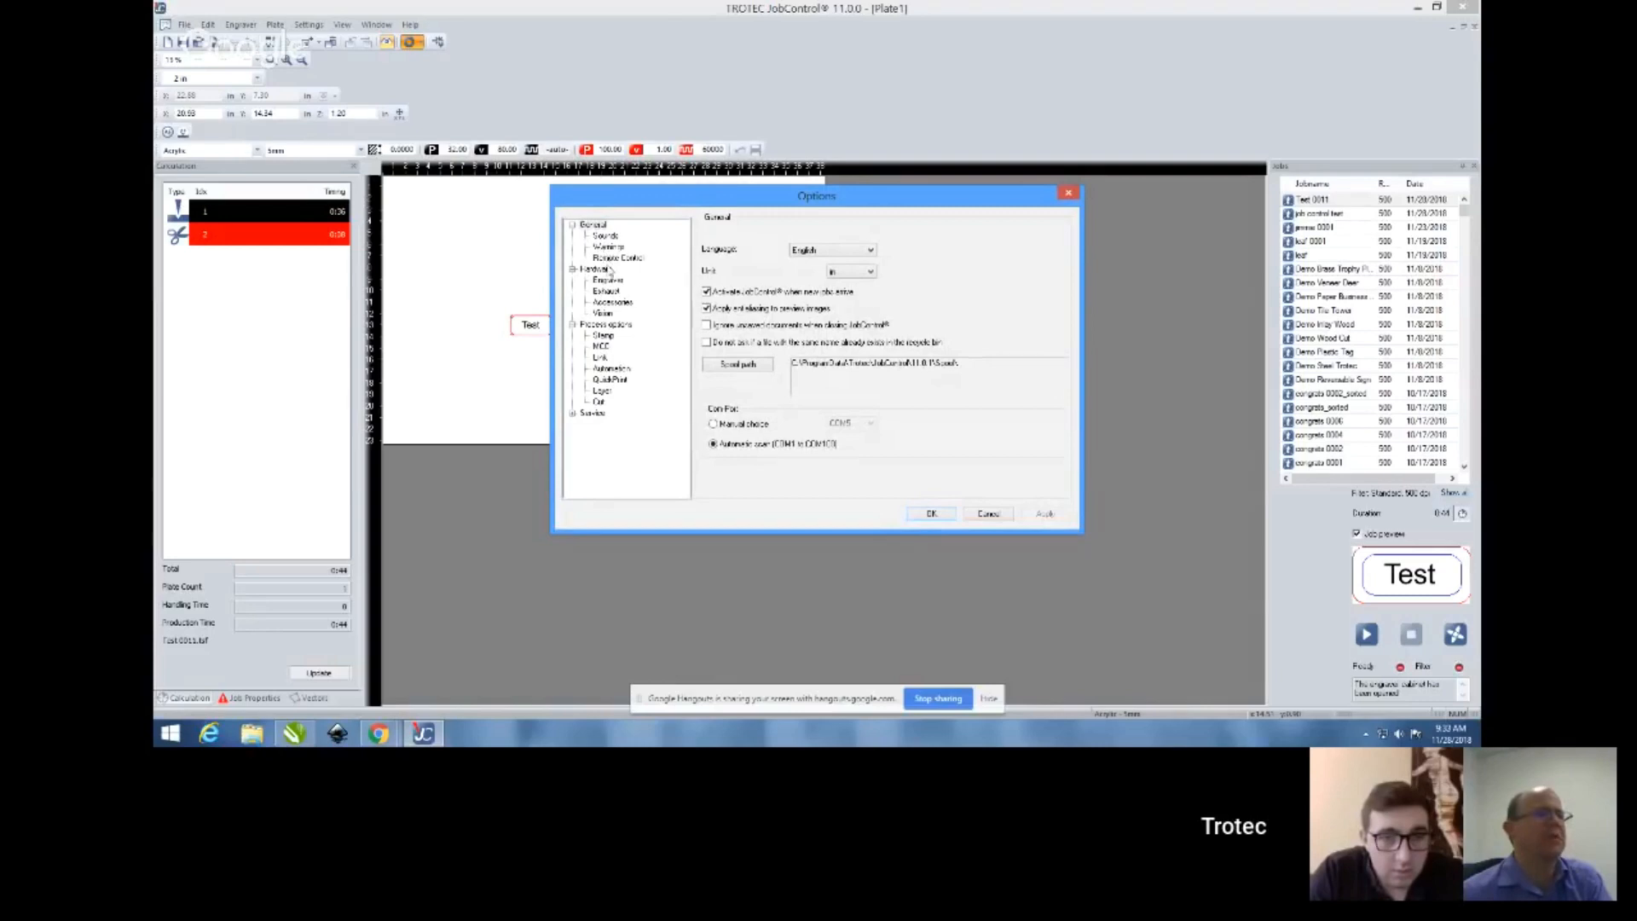
click(870, 272)
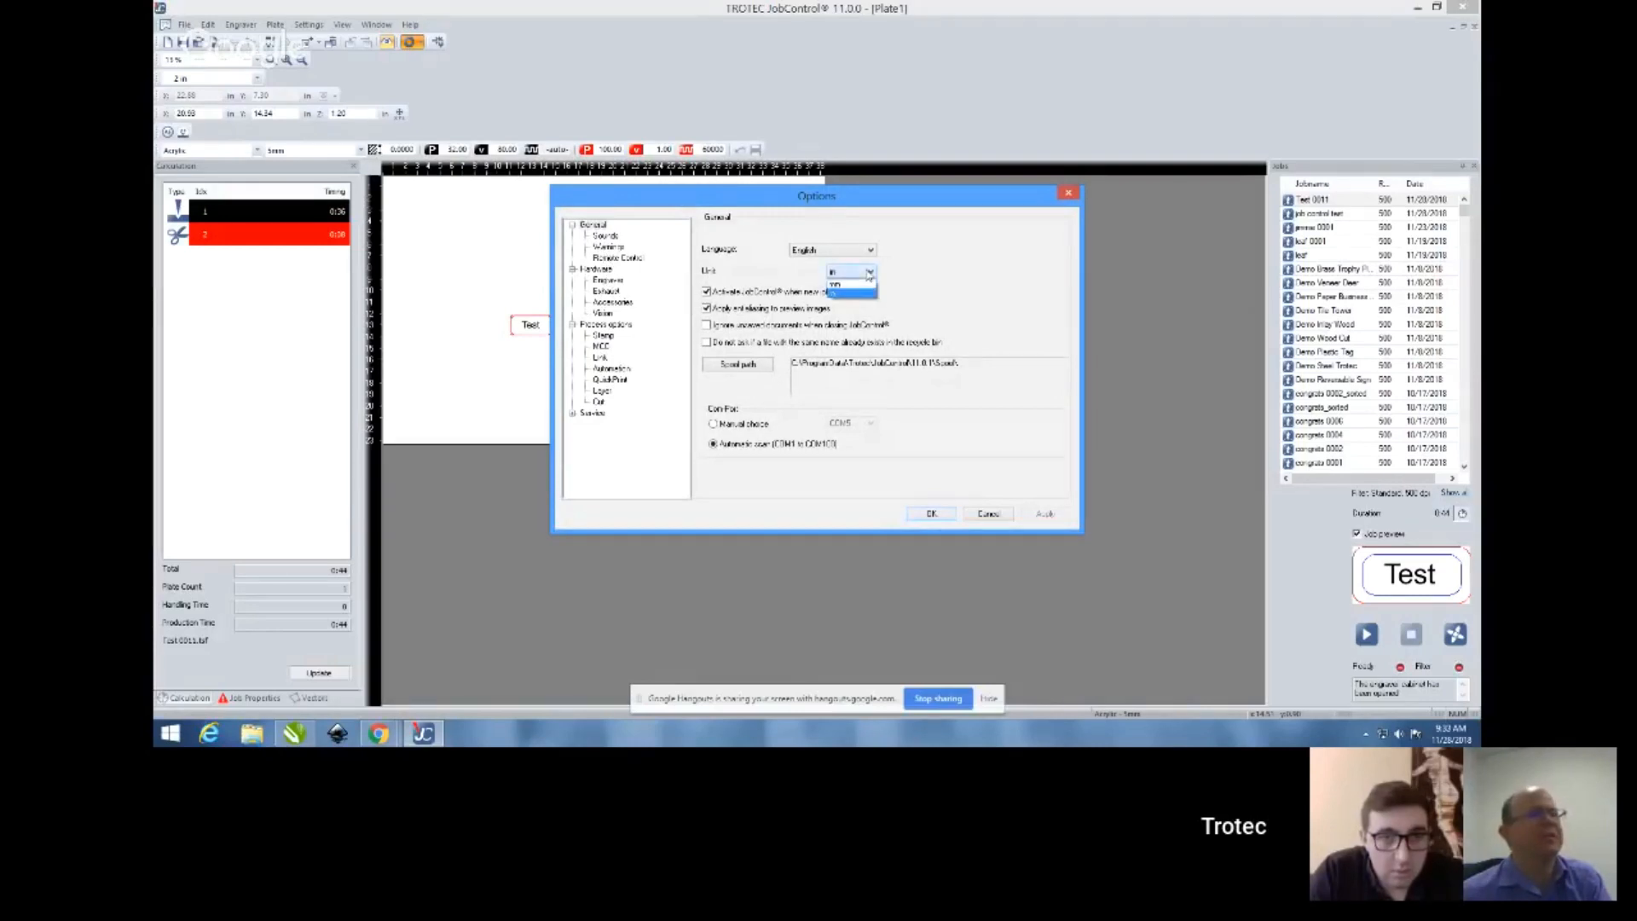
click(864, 285)
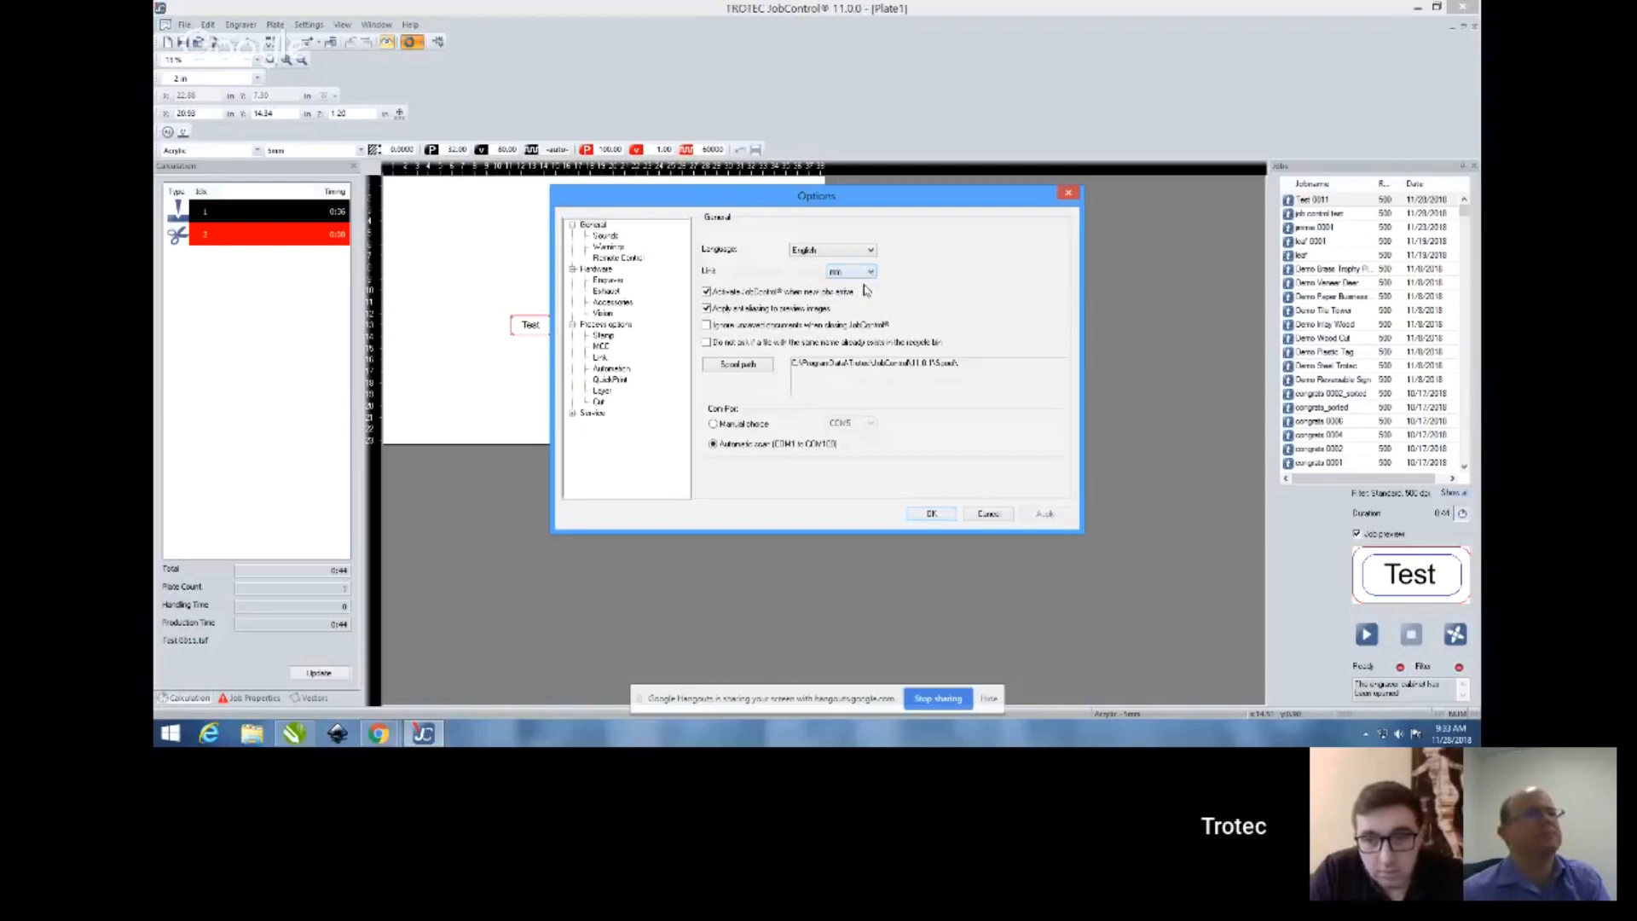
click(933, 515)
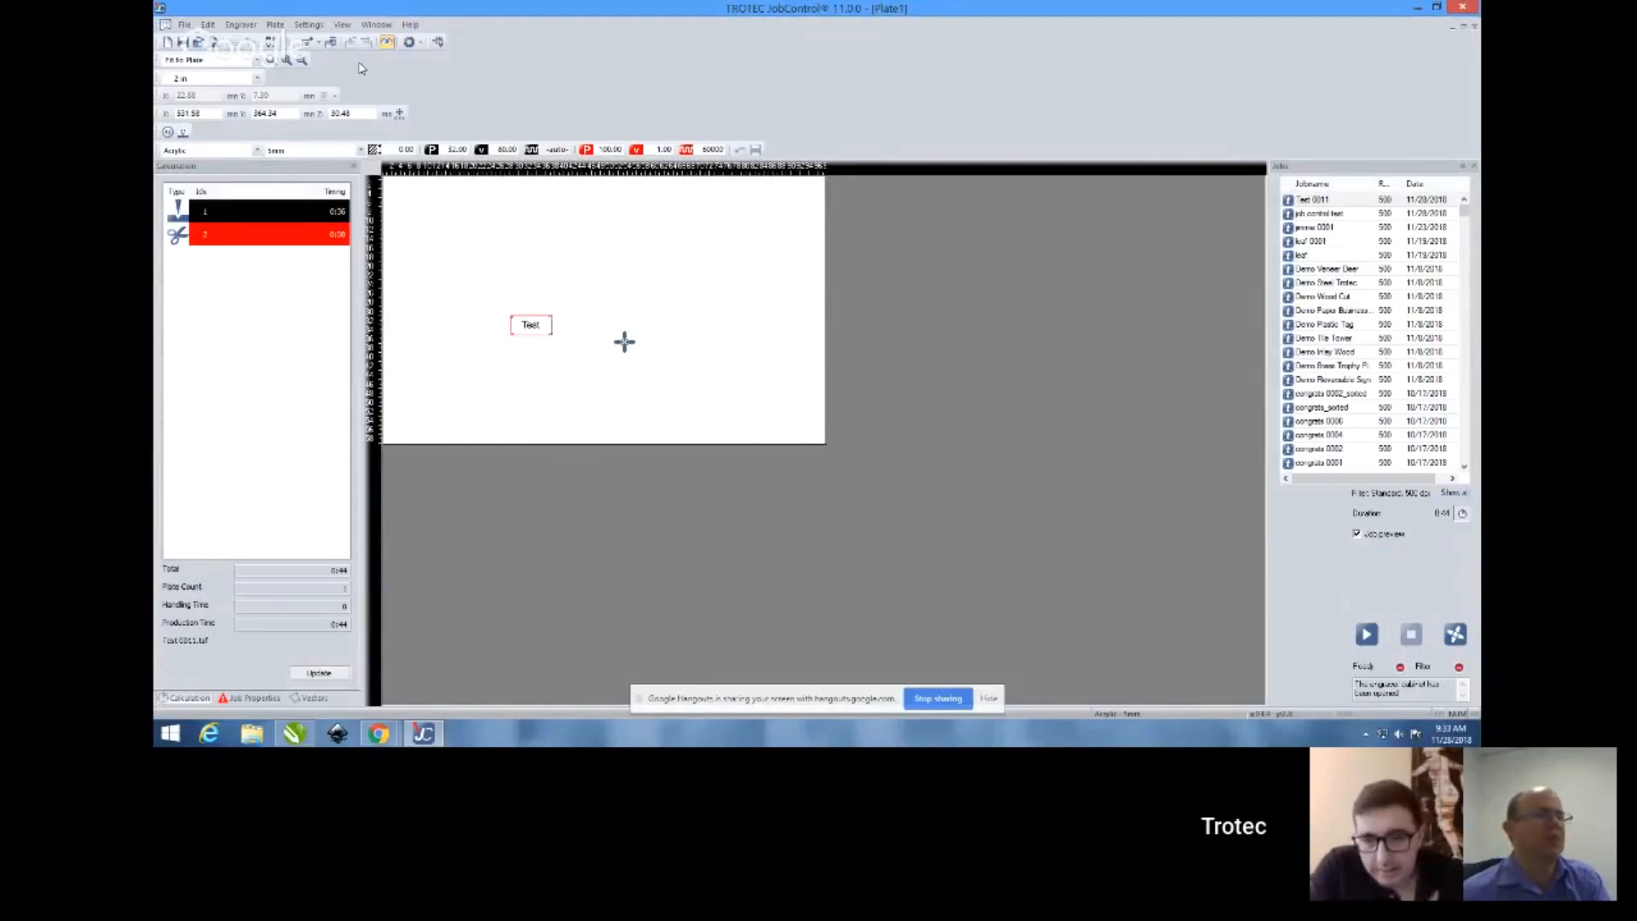
Switch the program's measurement unit back to inches in the general options
click(309, 25)
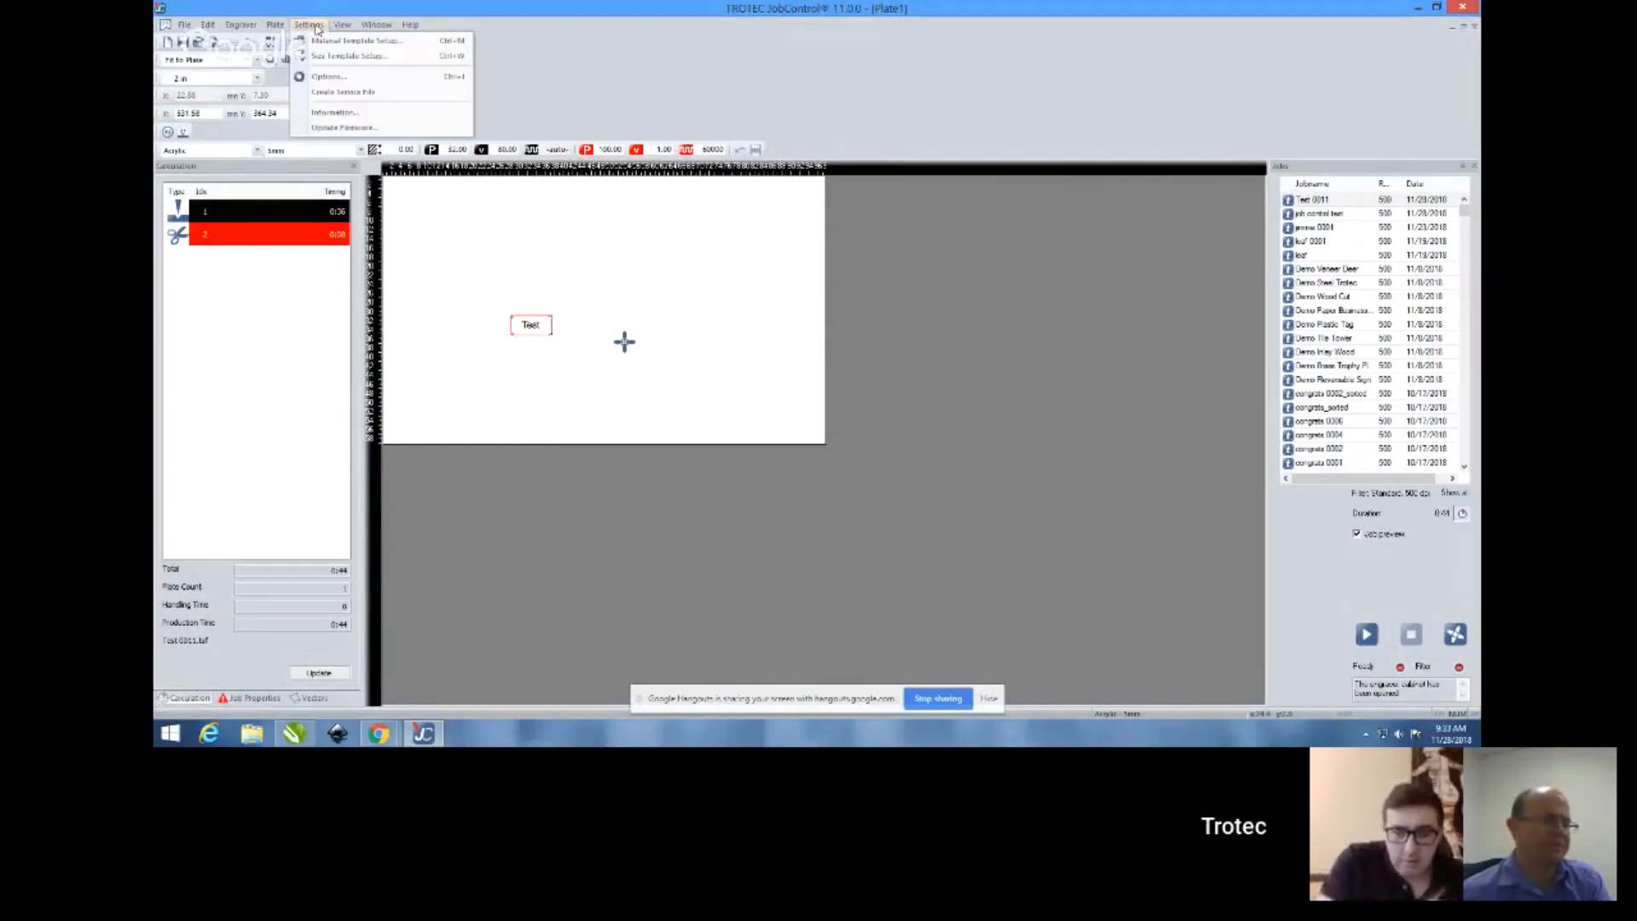
click(340, 77)
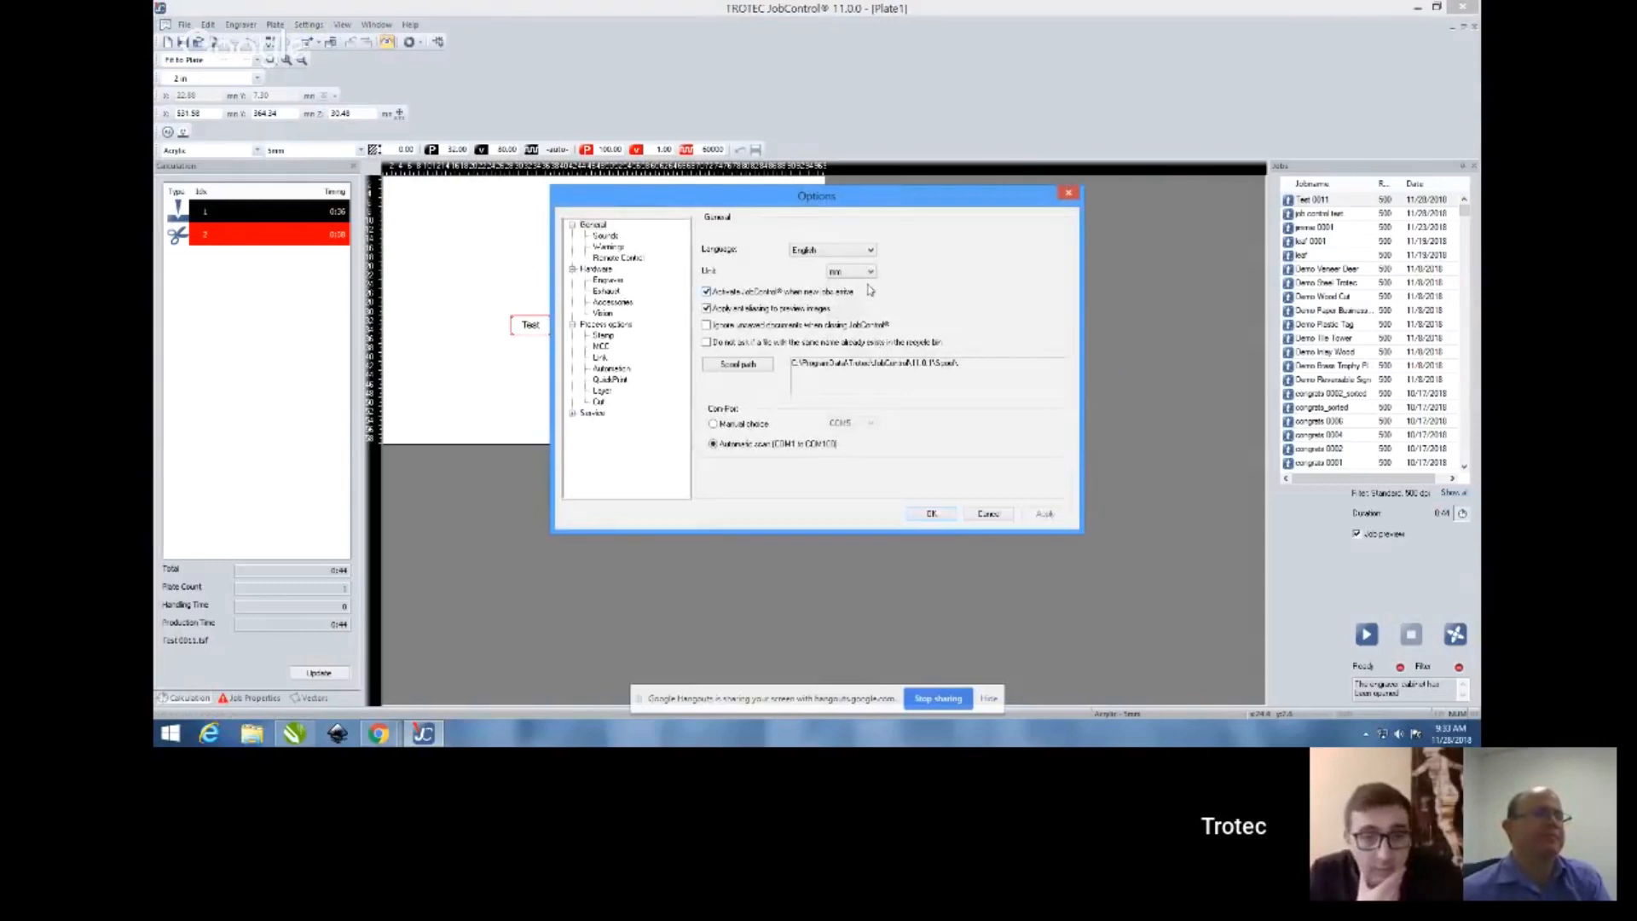
click(866, 273)
click(863, 295)
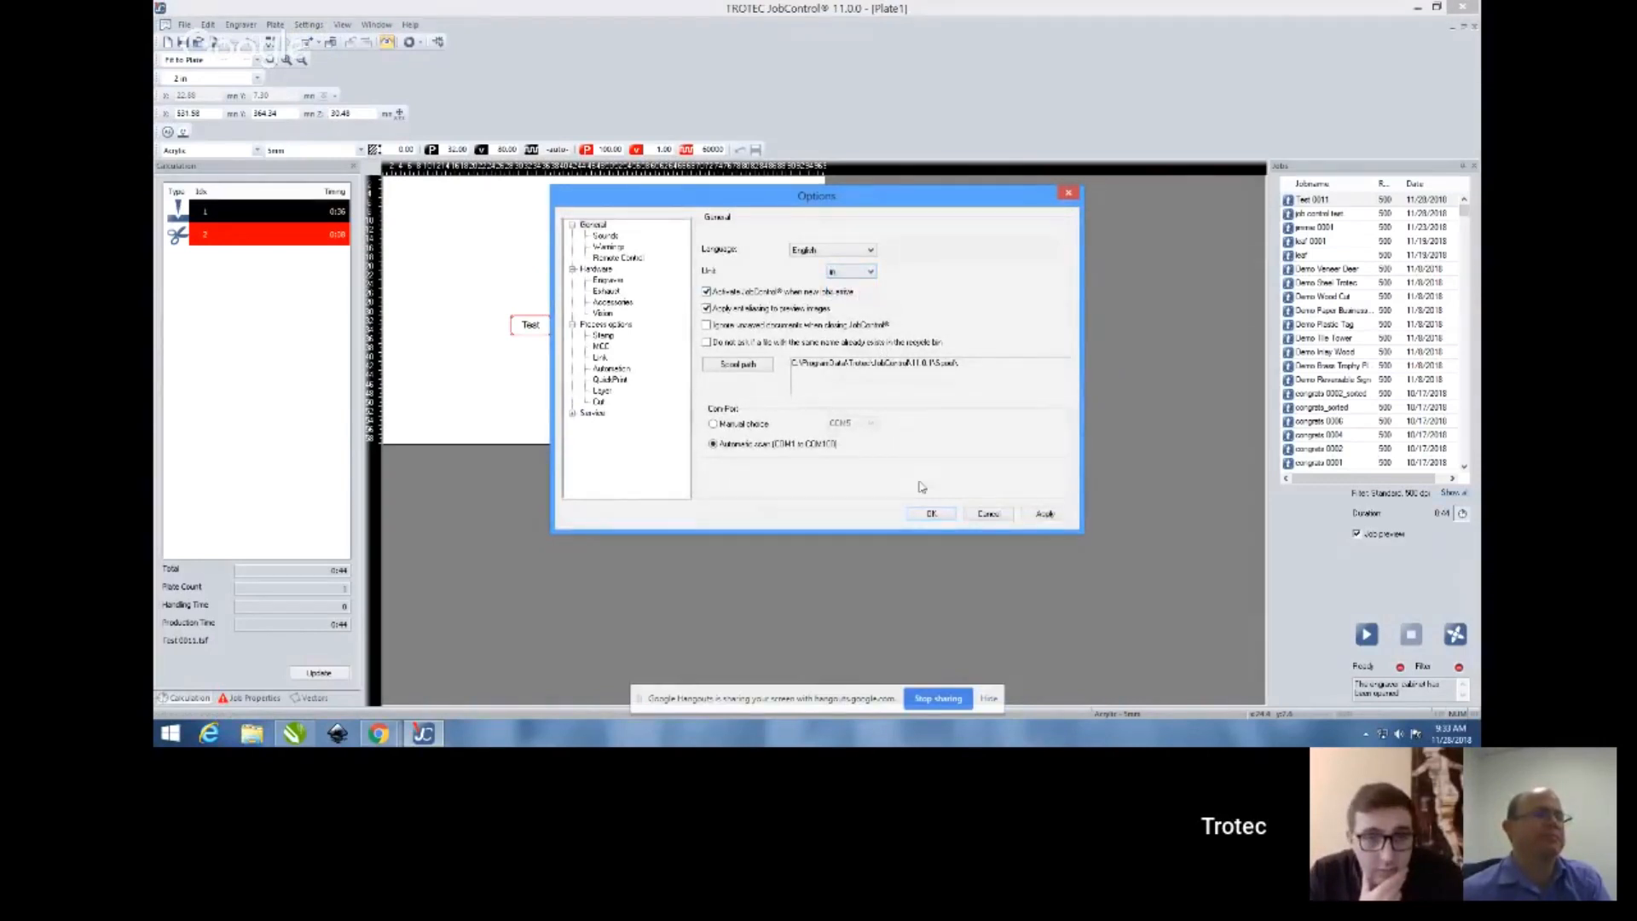
click(929, 516)
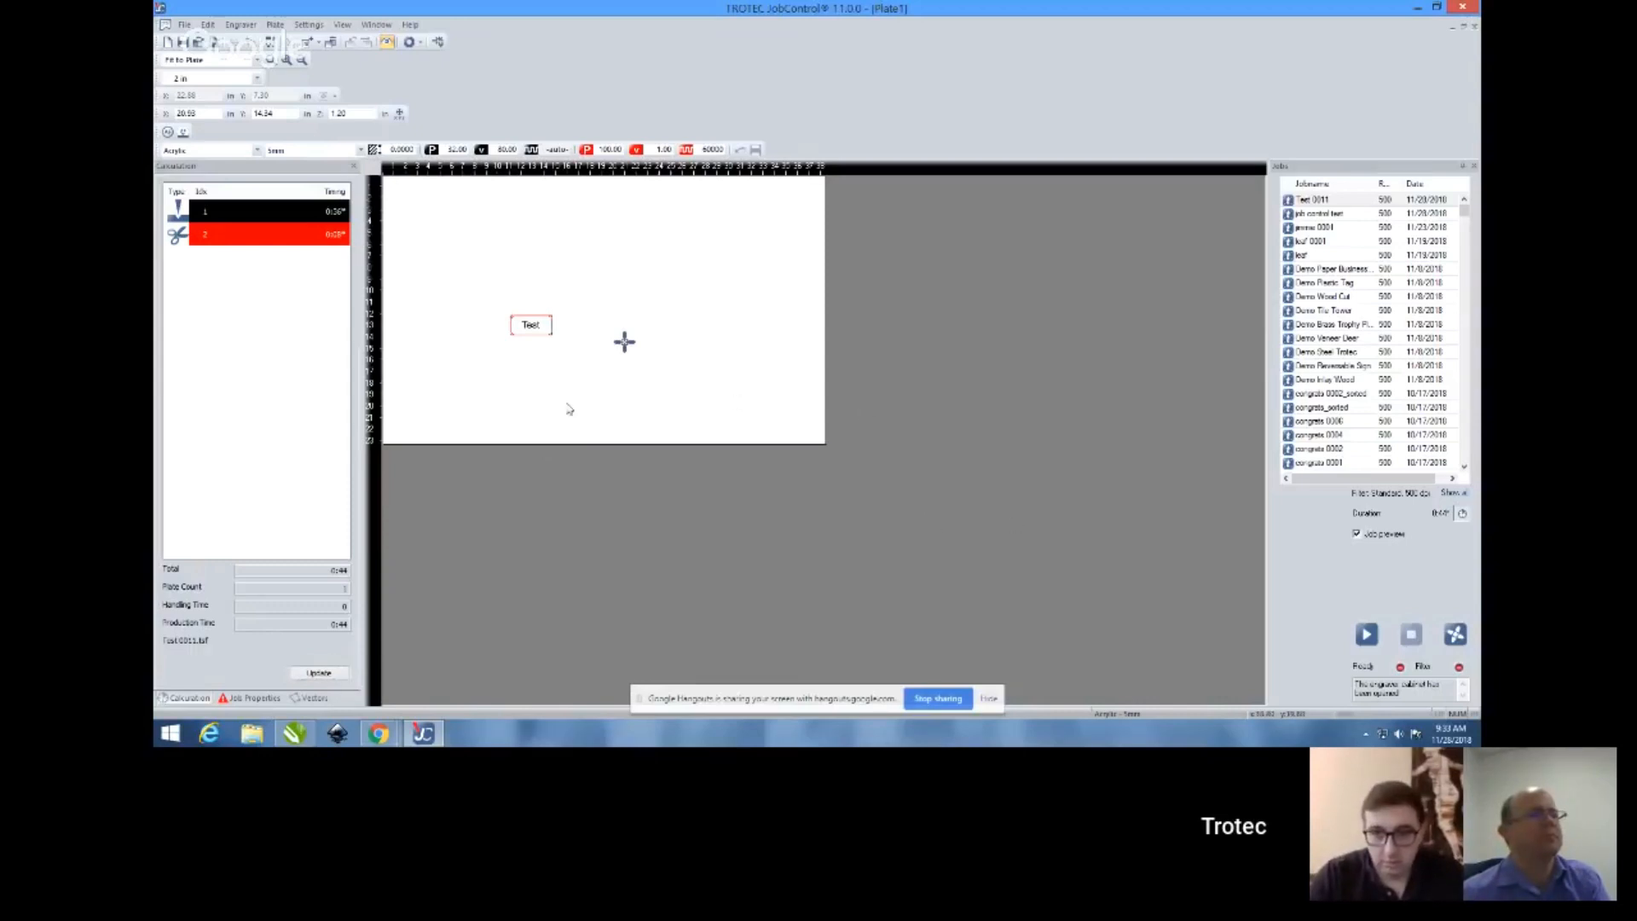
Move the Test job up and toward the plate's left edge, to about X 8.95, Y 7.62 in, and inspect it up close
click(533, 326)
drag(532, 326, 488, 267)
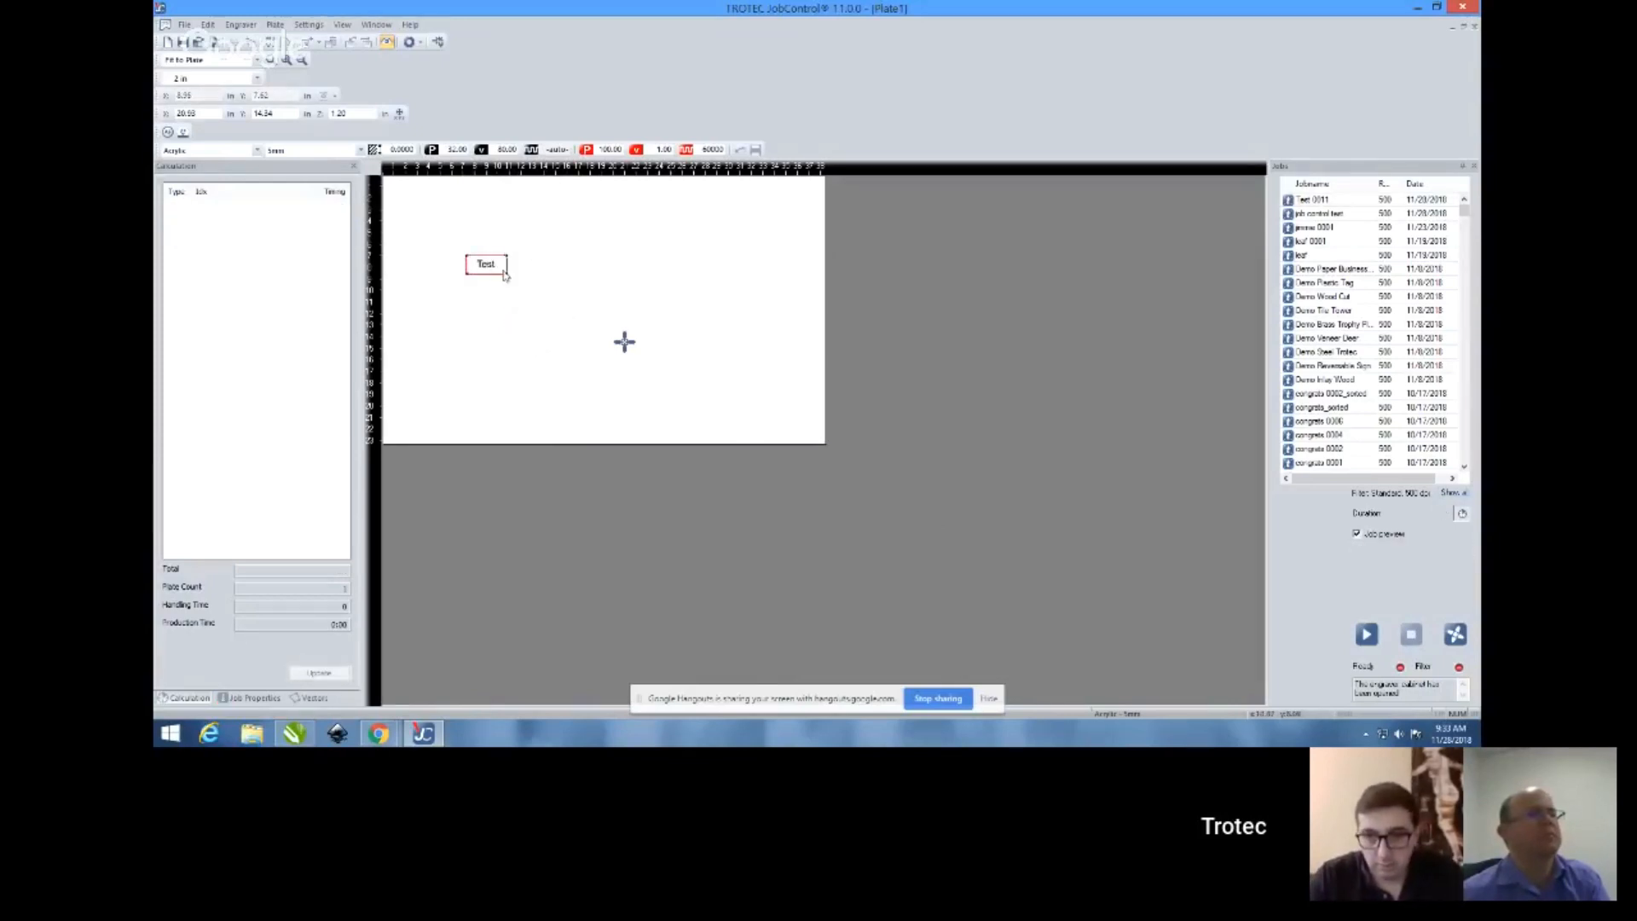
scroll(487, 264, up, 2)
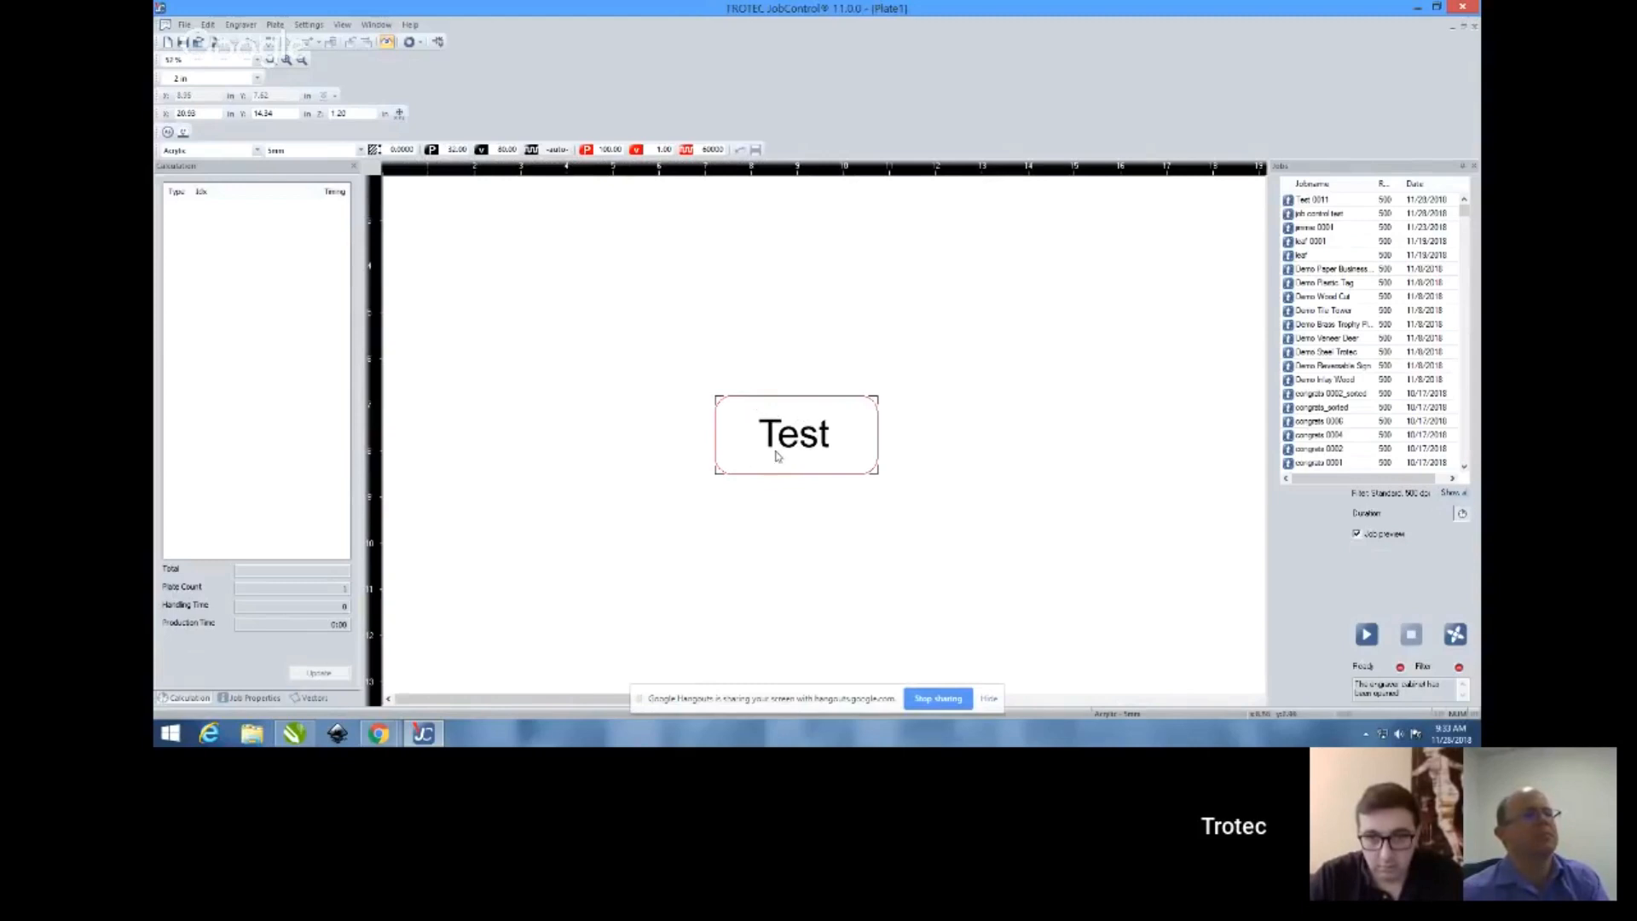
scroll(571, 331, down, 1)
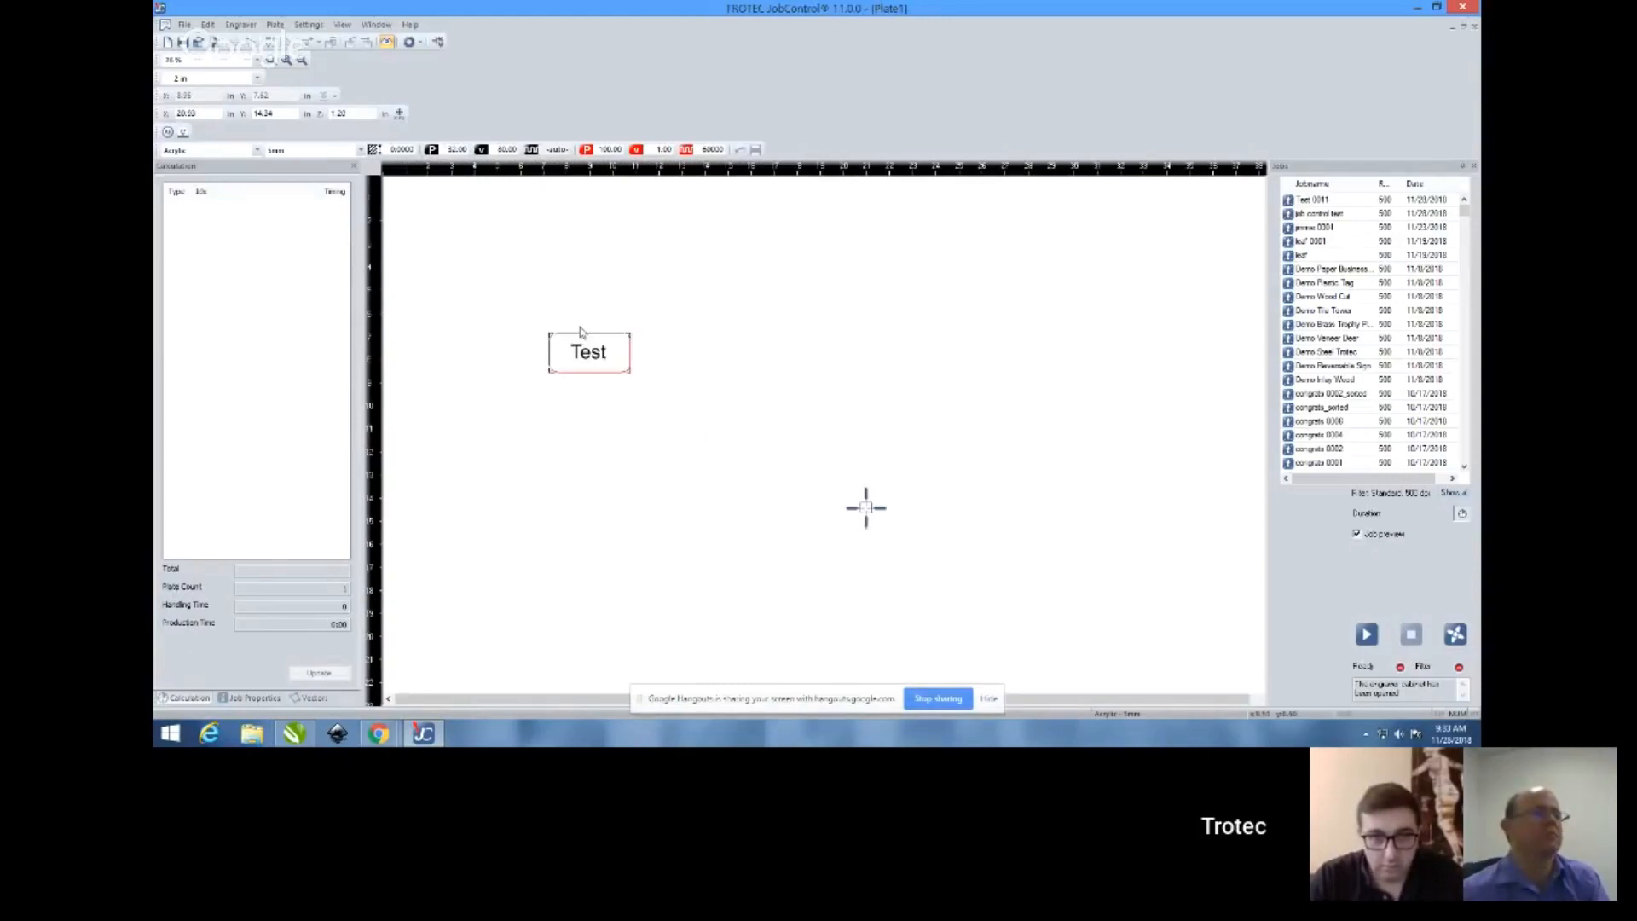
scroll(567, 324, down, 2)
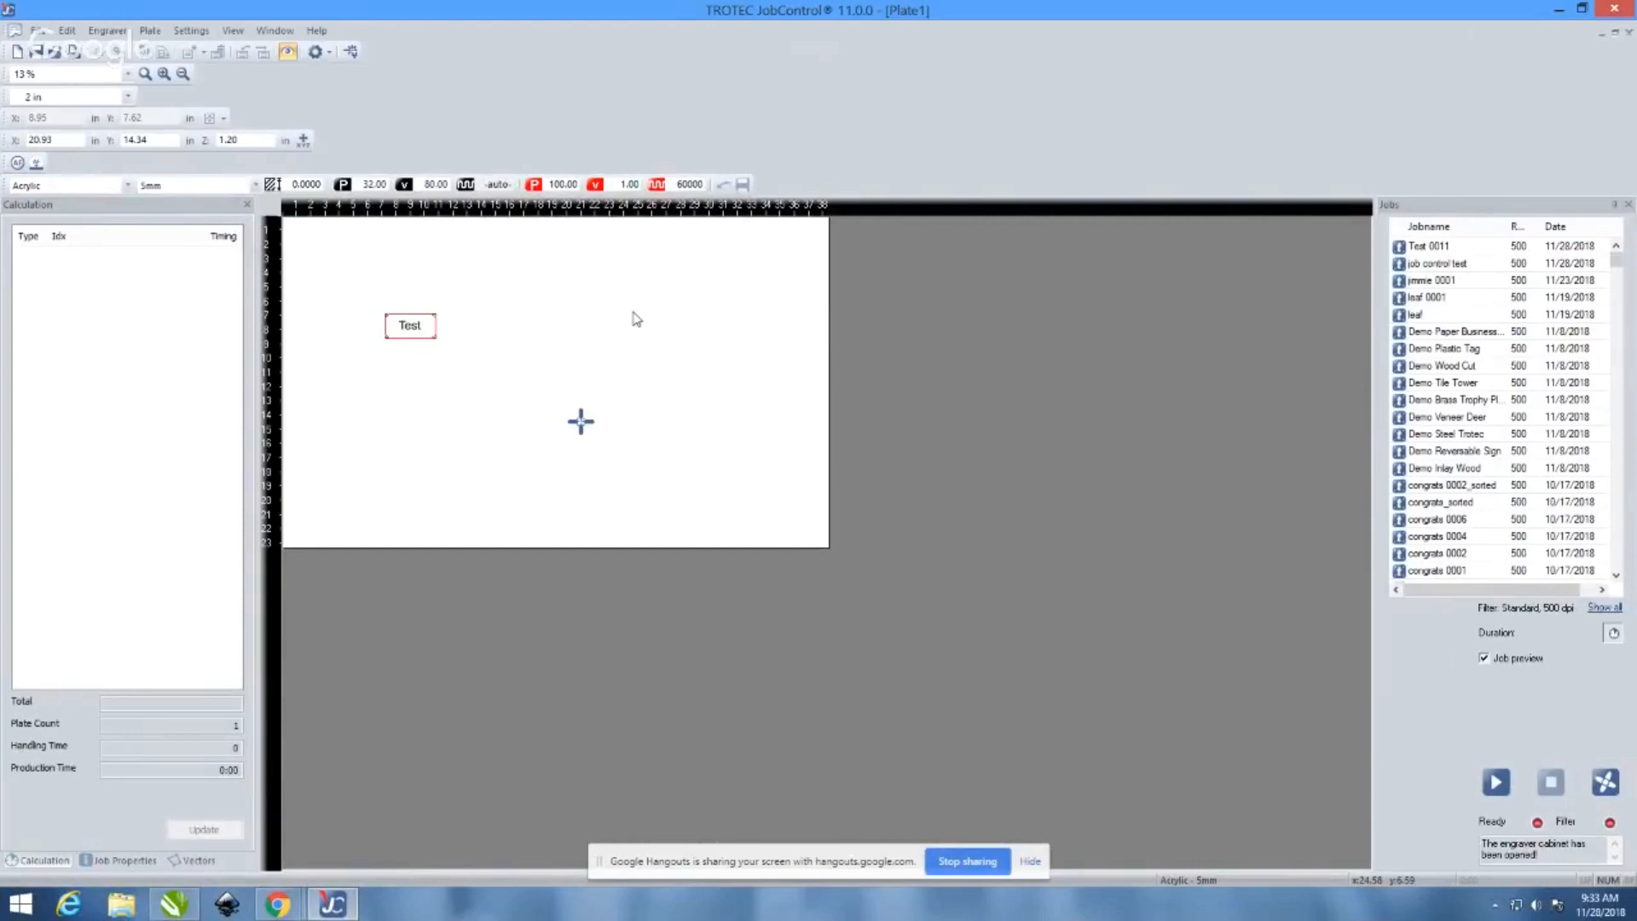
View the Acrylic 5mm laser parameters in the material database from the empty plate area, then close it without changes
double_click(633, 312)
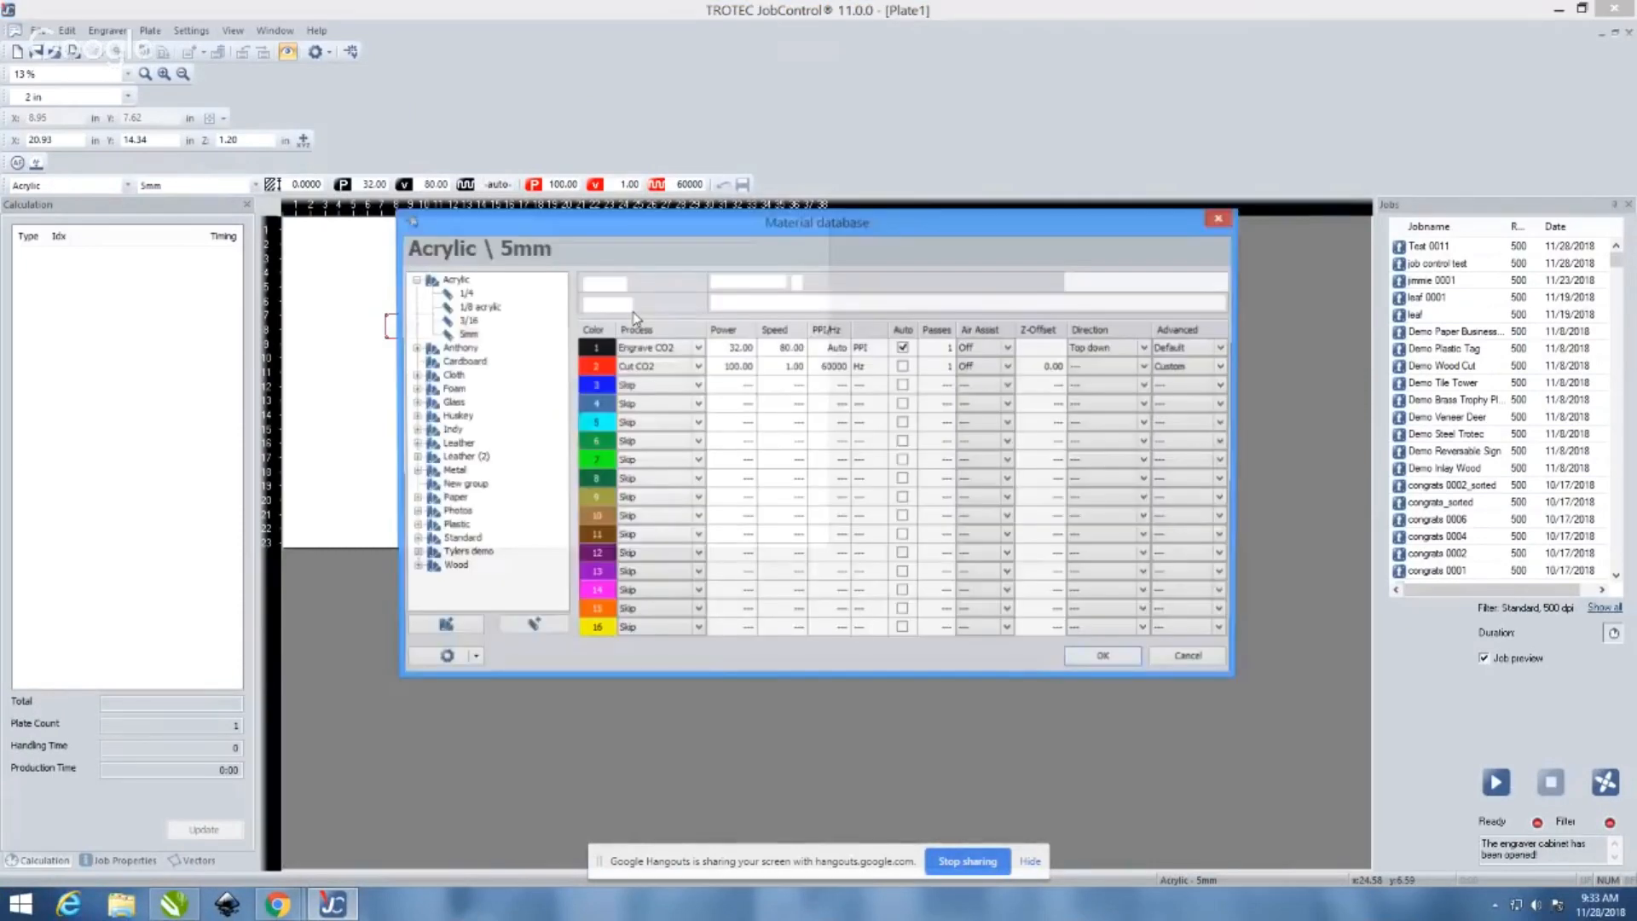
click(1186, 658)
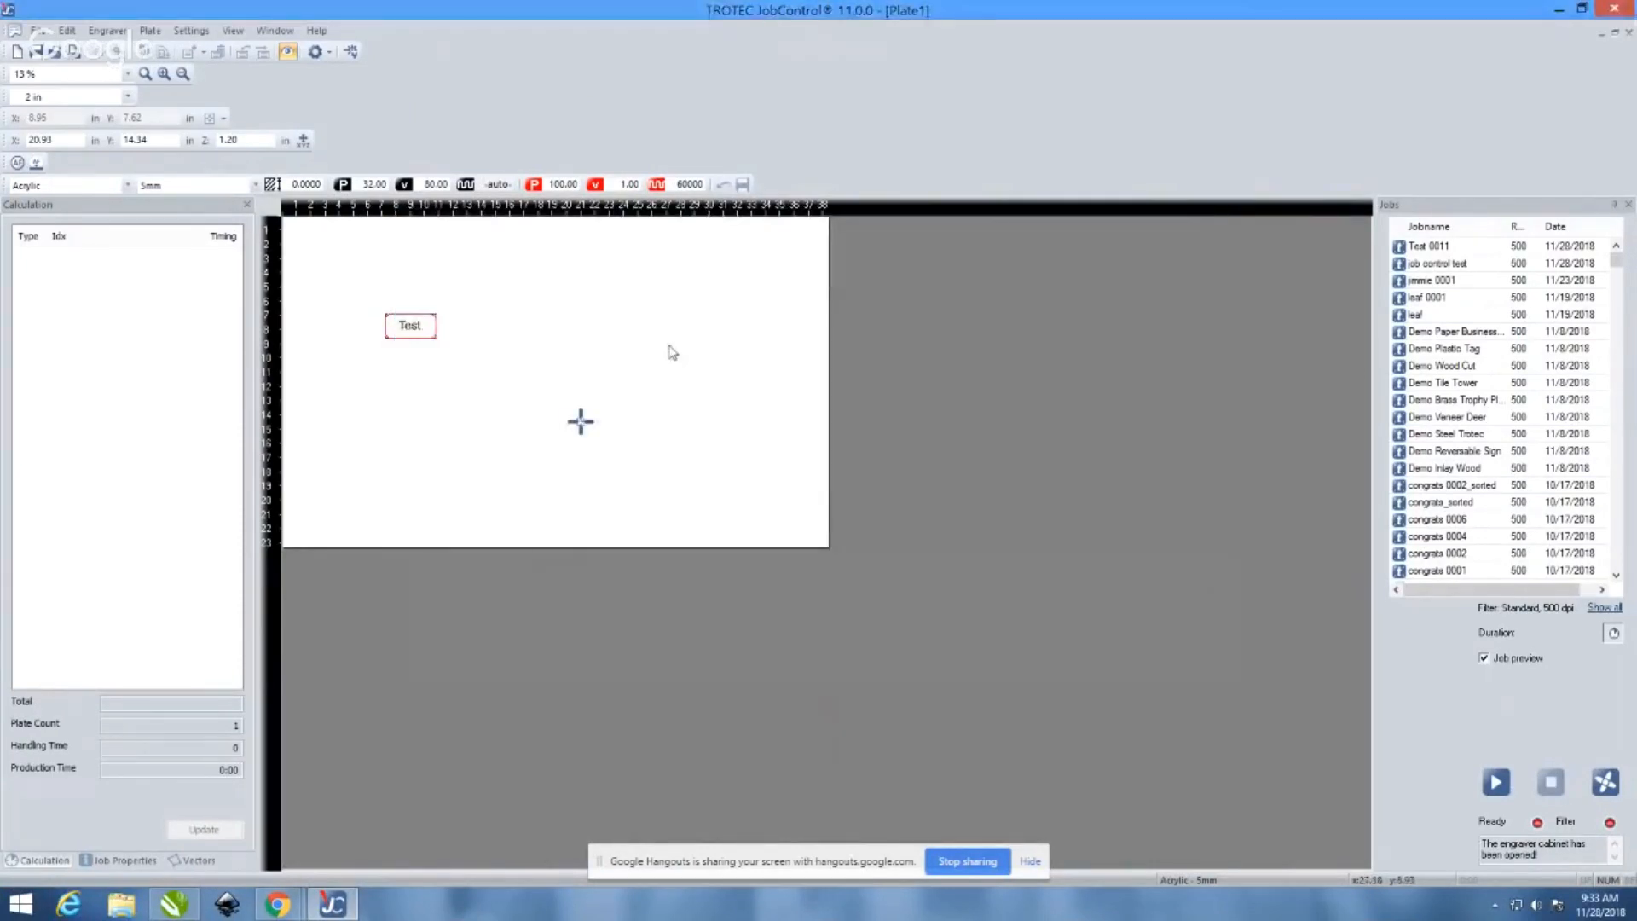
double_click(672, 352)
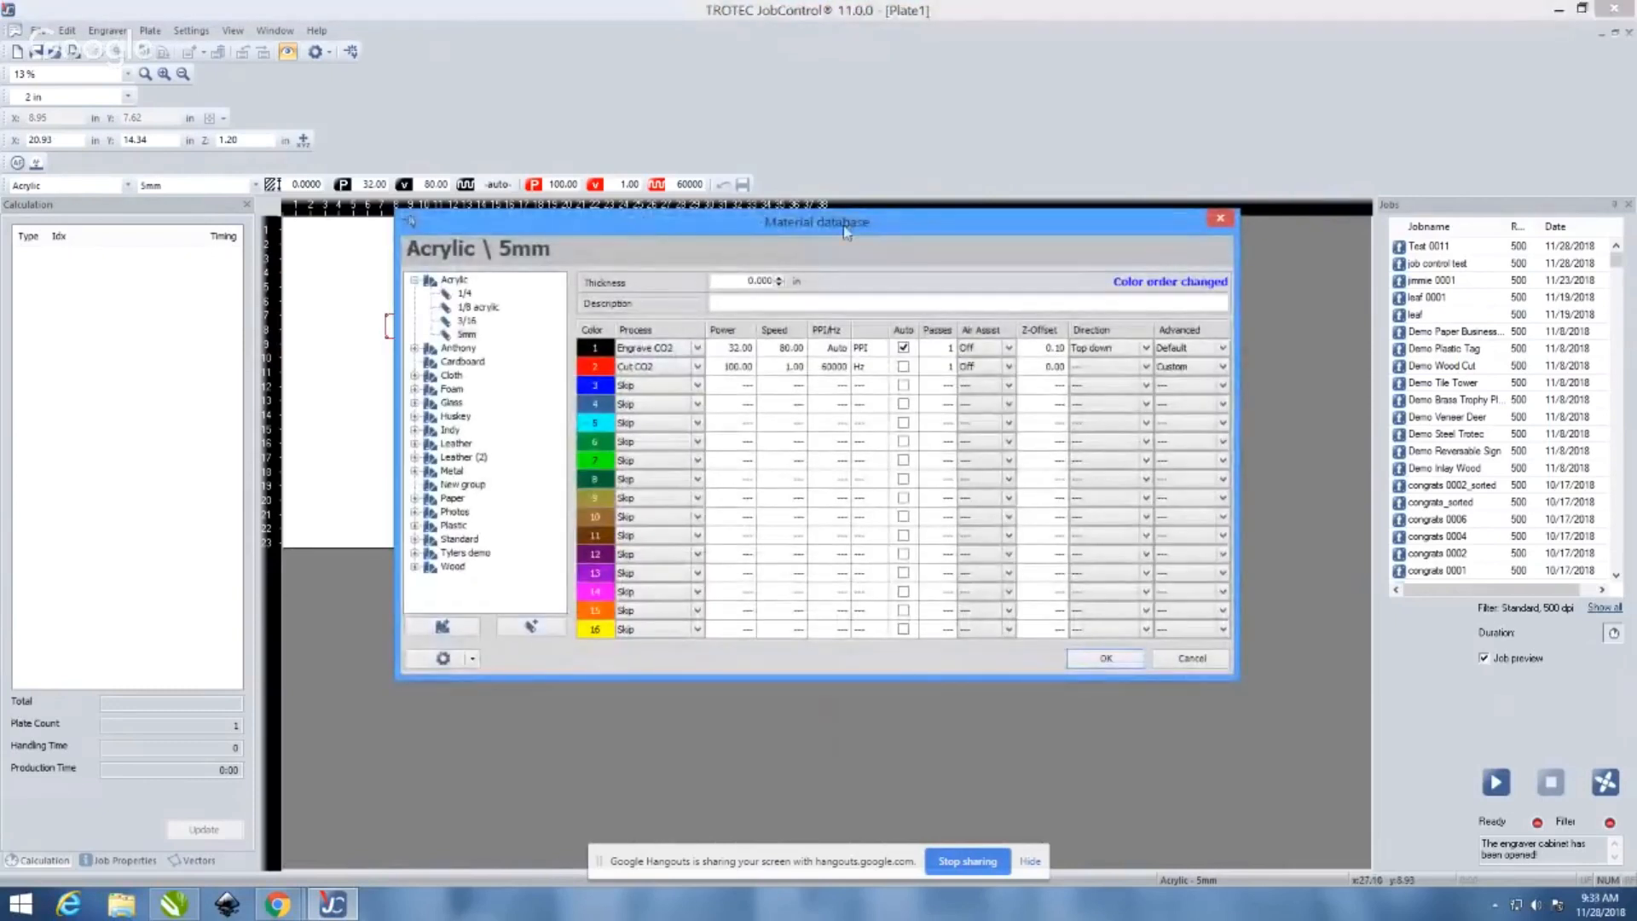
click(1171, 668)
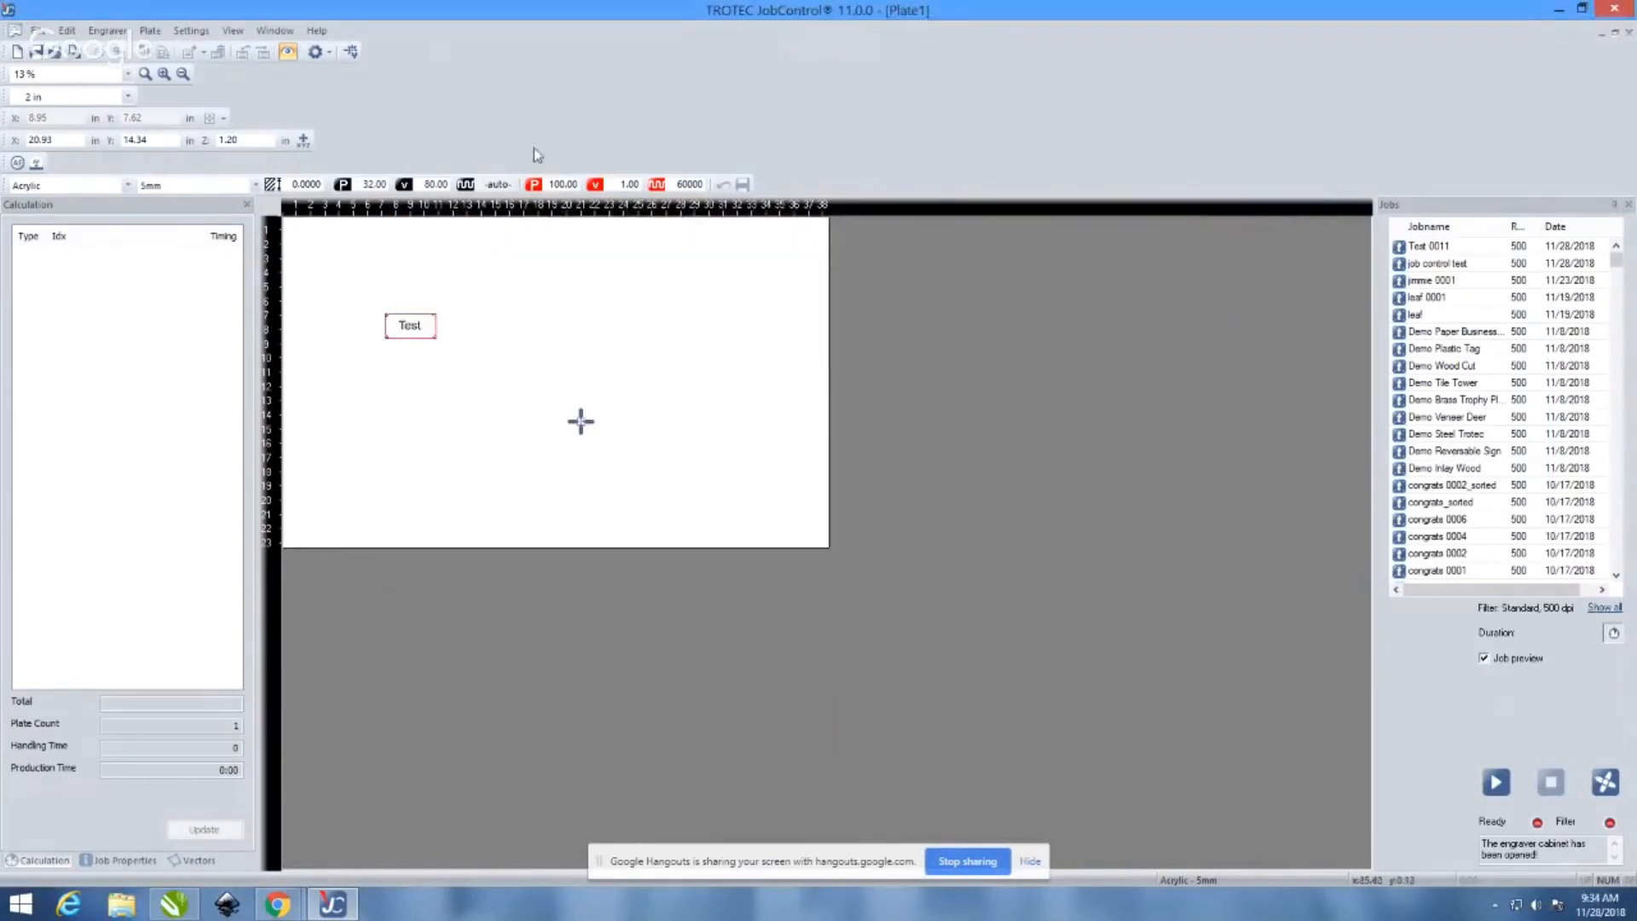
Open the material database, select the Acrylic 5mm material, and create a subgroup with the default name in the Acrylic group
click(351, 53)
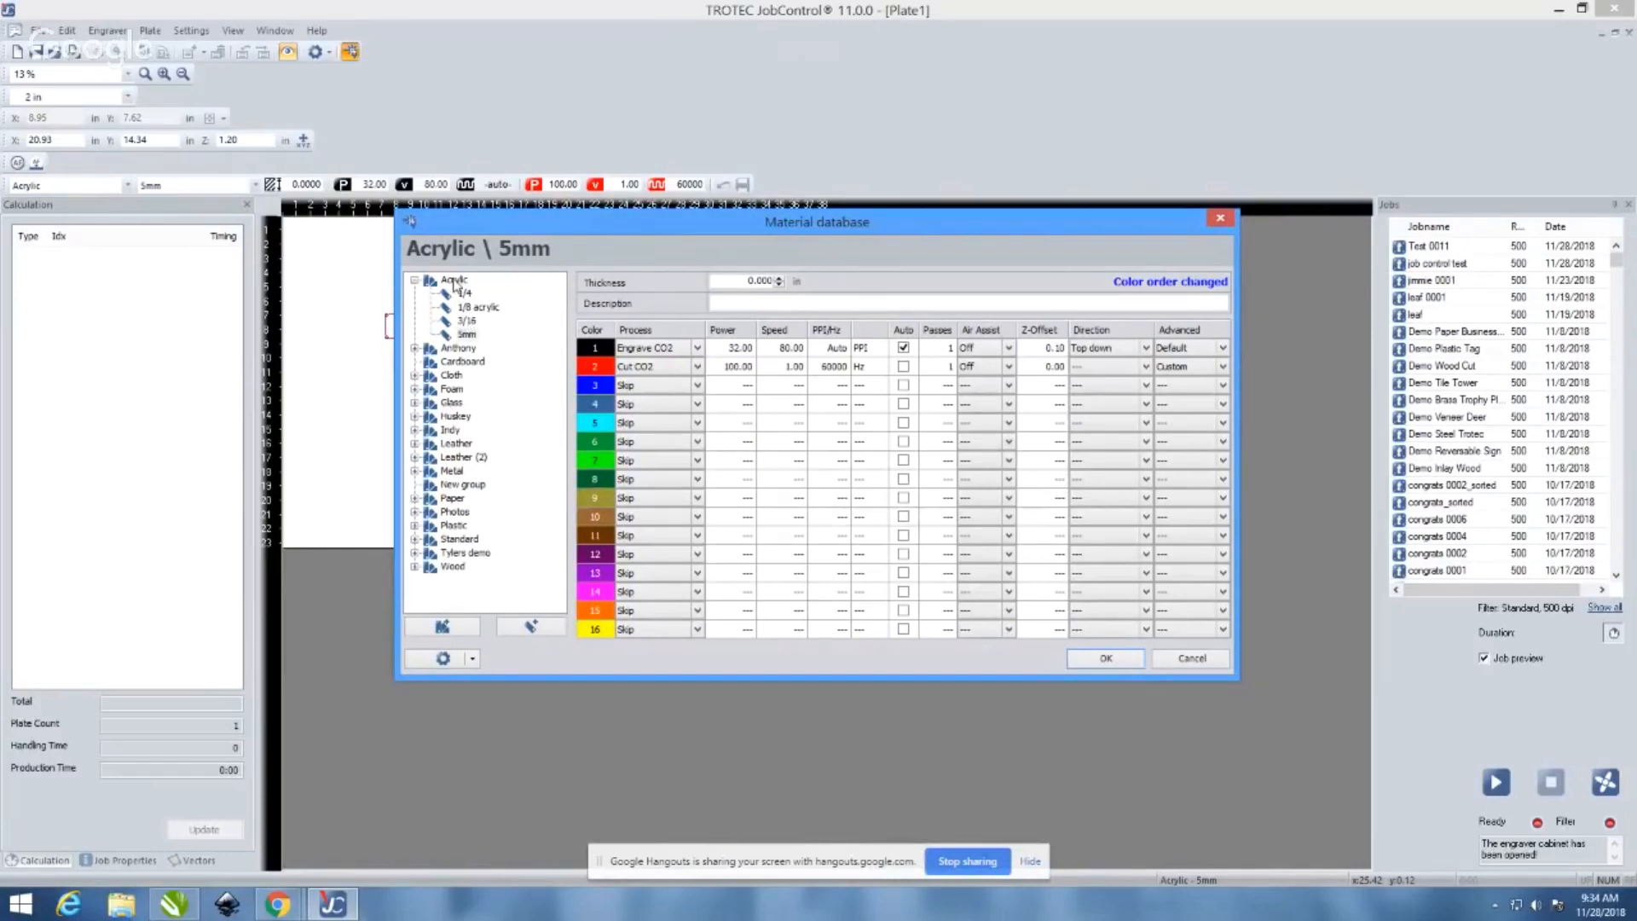
click(467, 335)
click(468, 335)
click(515, 586)
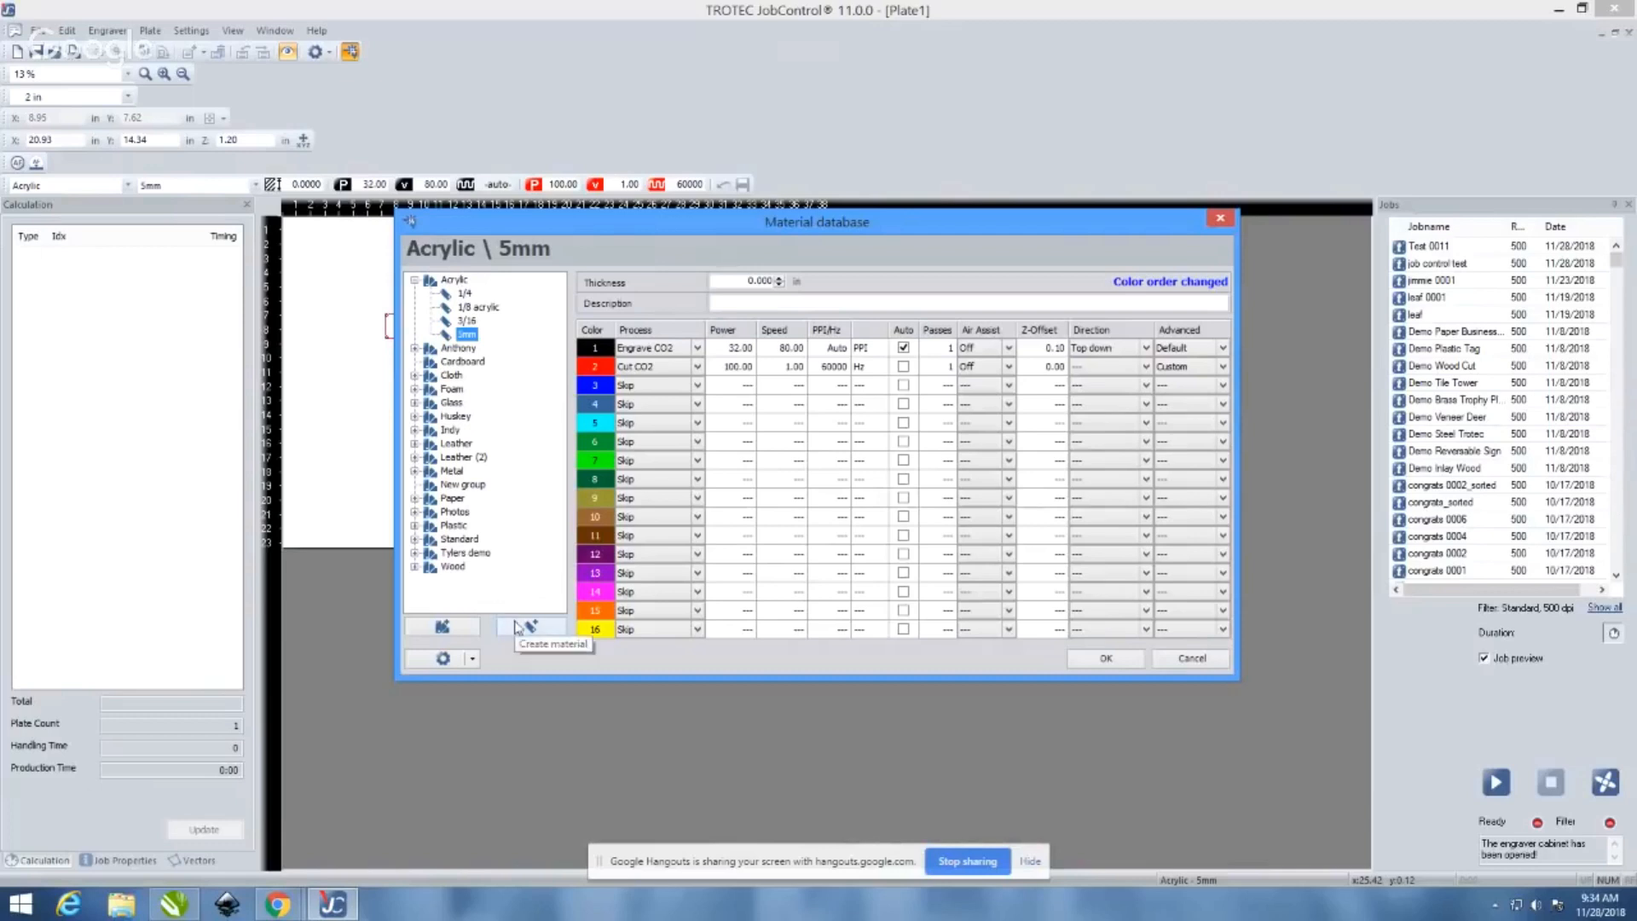
click(444, 630)
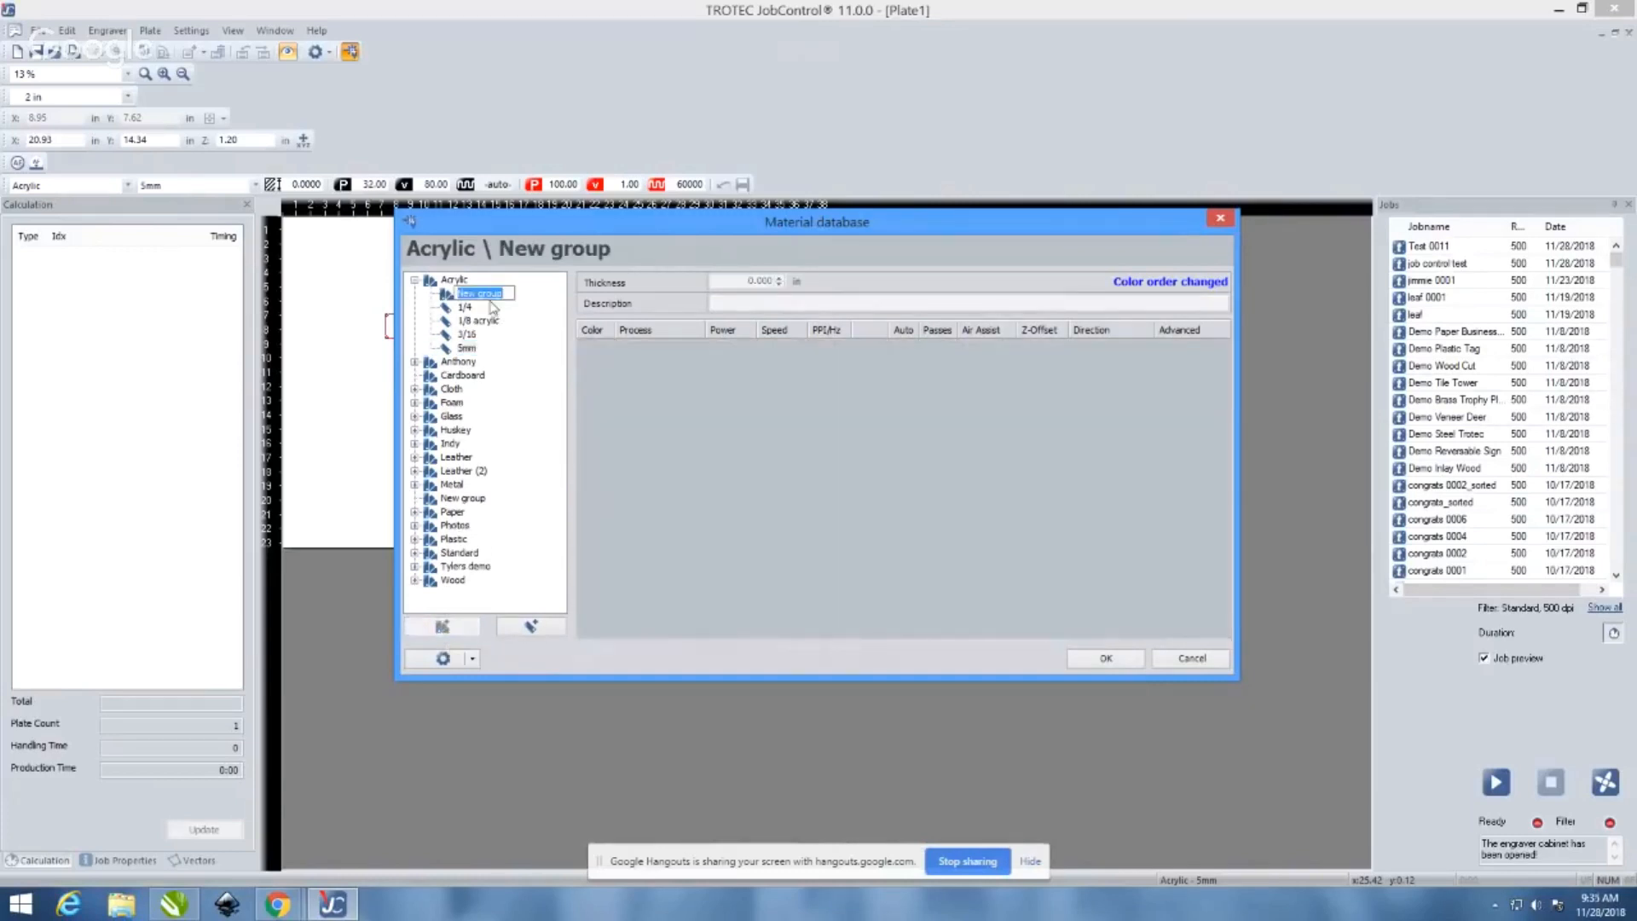
key(Return)
Collapse the Acrylic group, expand the Wood group and create a new material in it
click(422, 284)
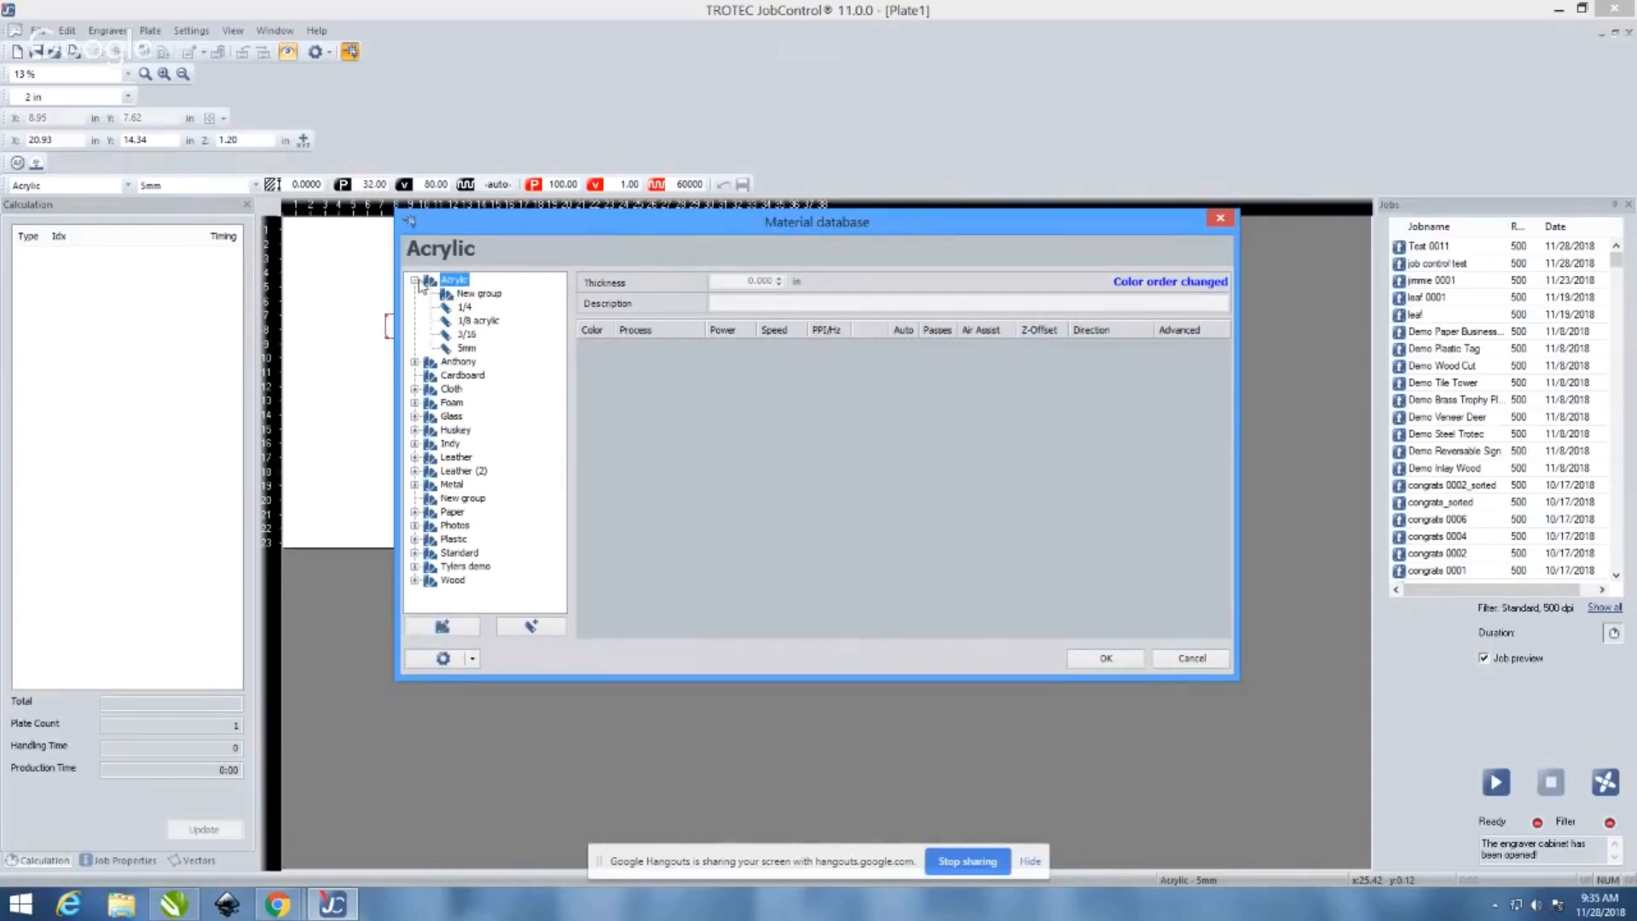
click(416, 280)
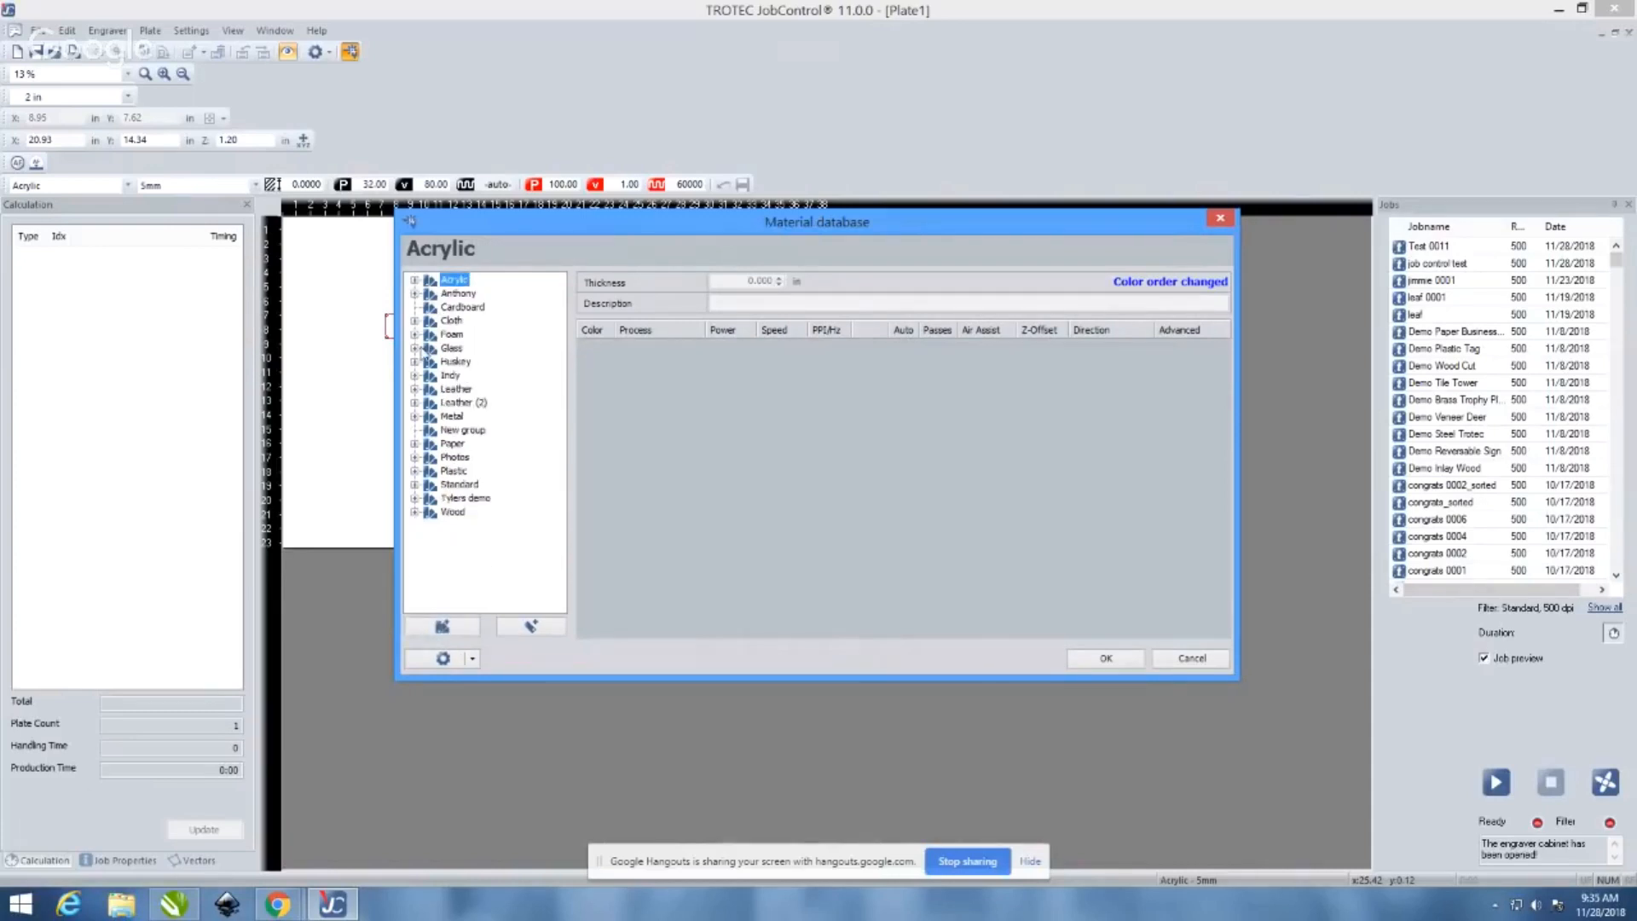
double_click(450, 514)
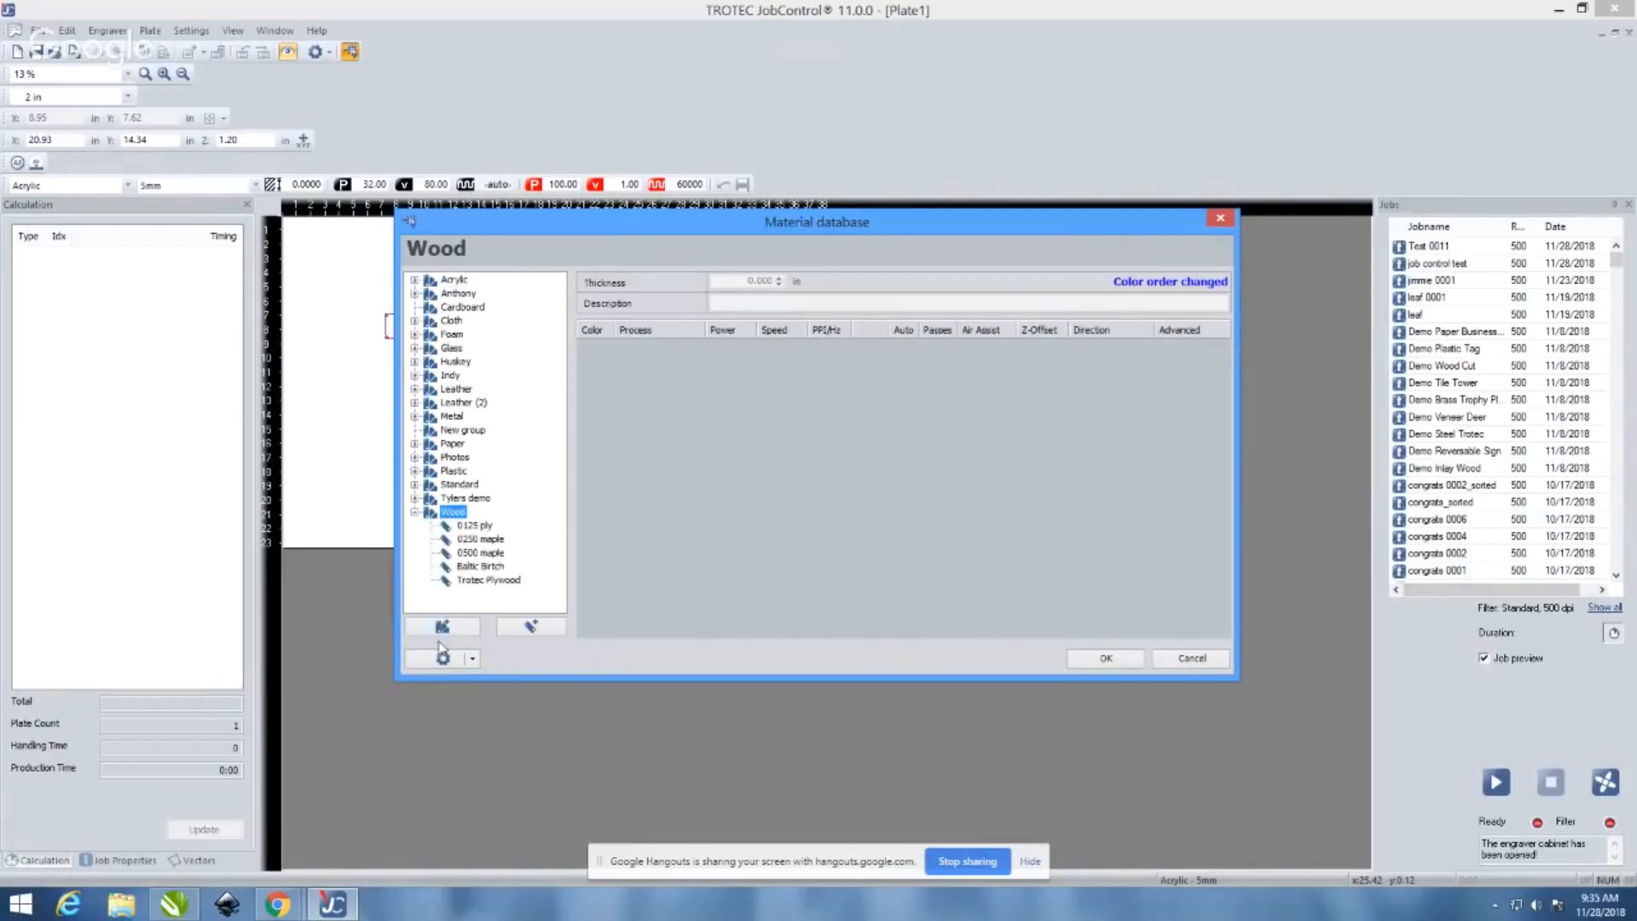
click(530, 627)
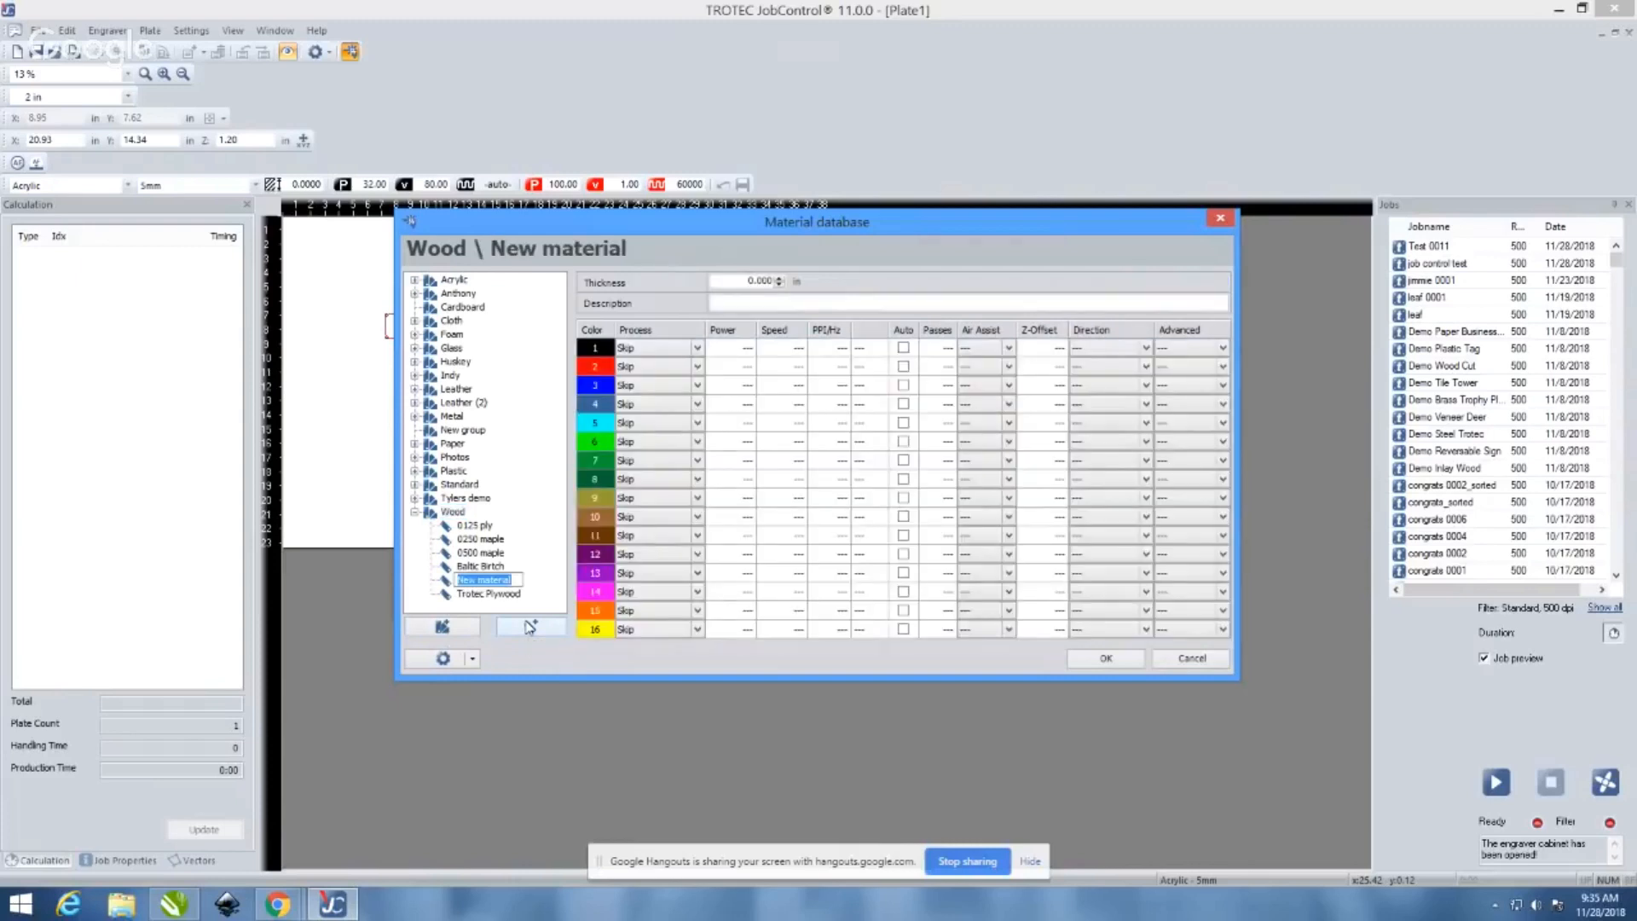
Create a subgroup named "plasics" in the Wood group and select it in the material list
click(441, 627)
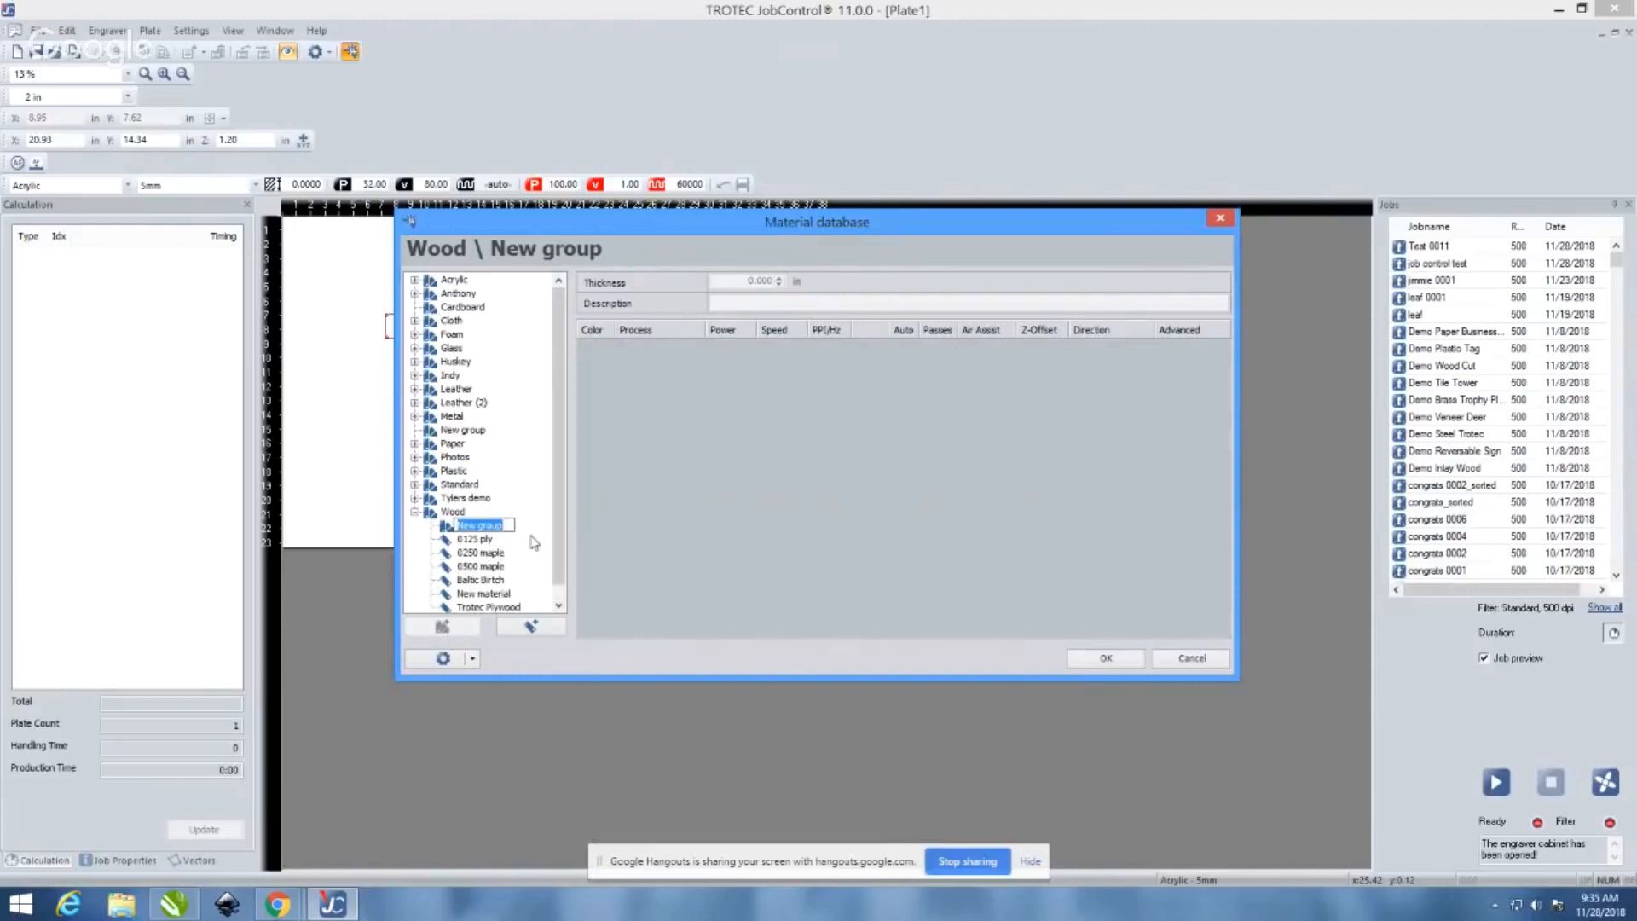
text(plastics)
click(482, 553)
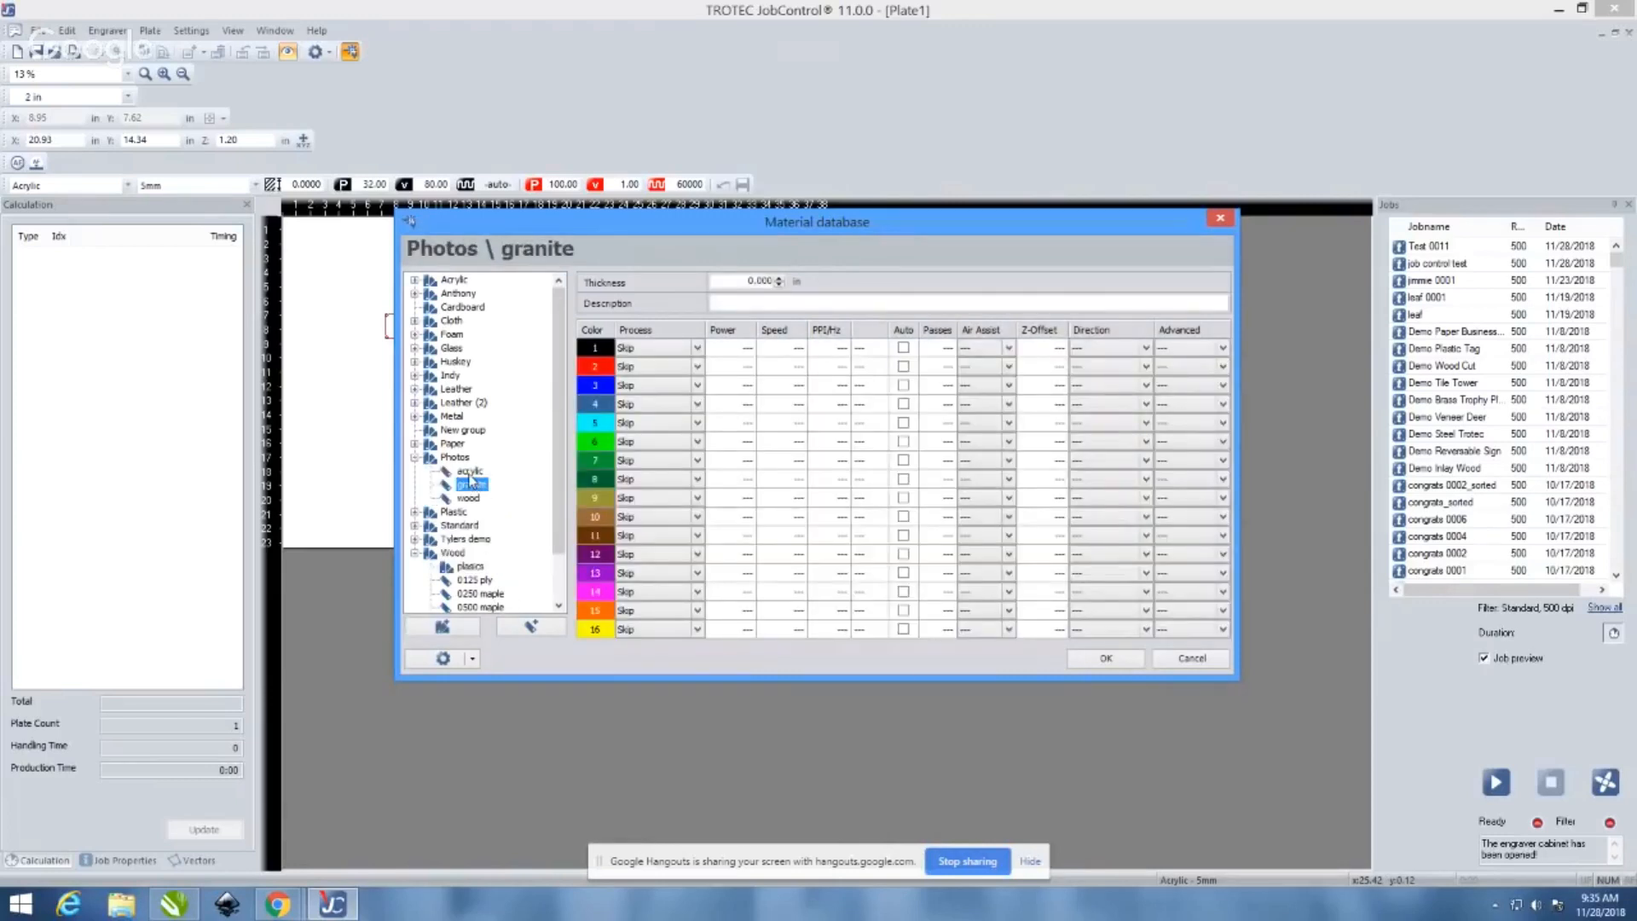
click(416, 459)
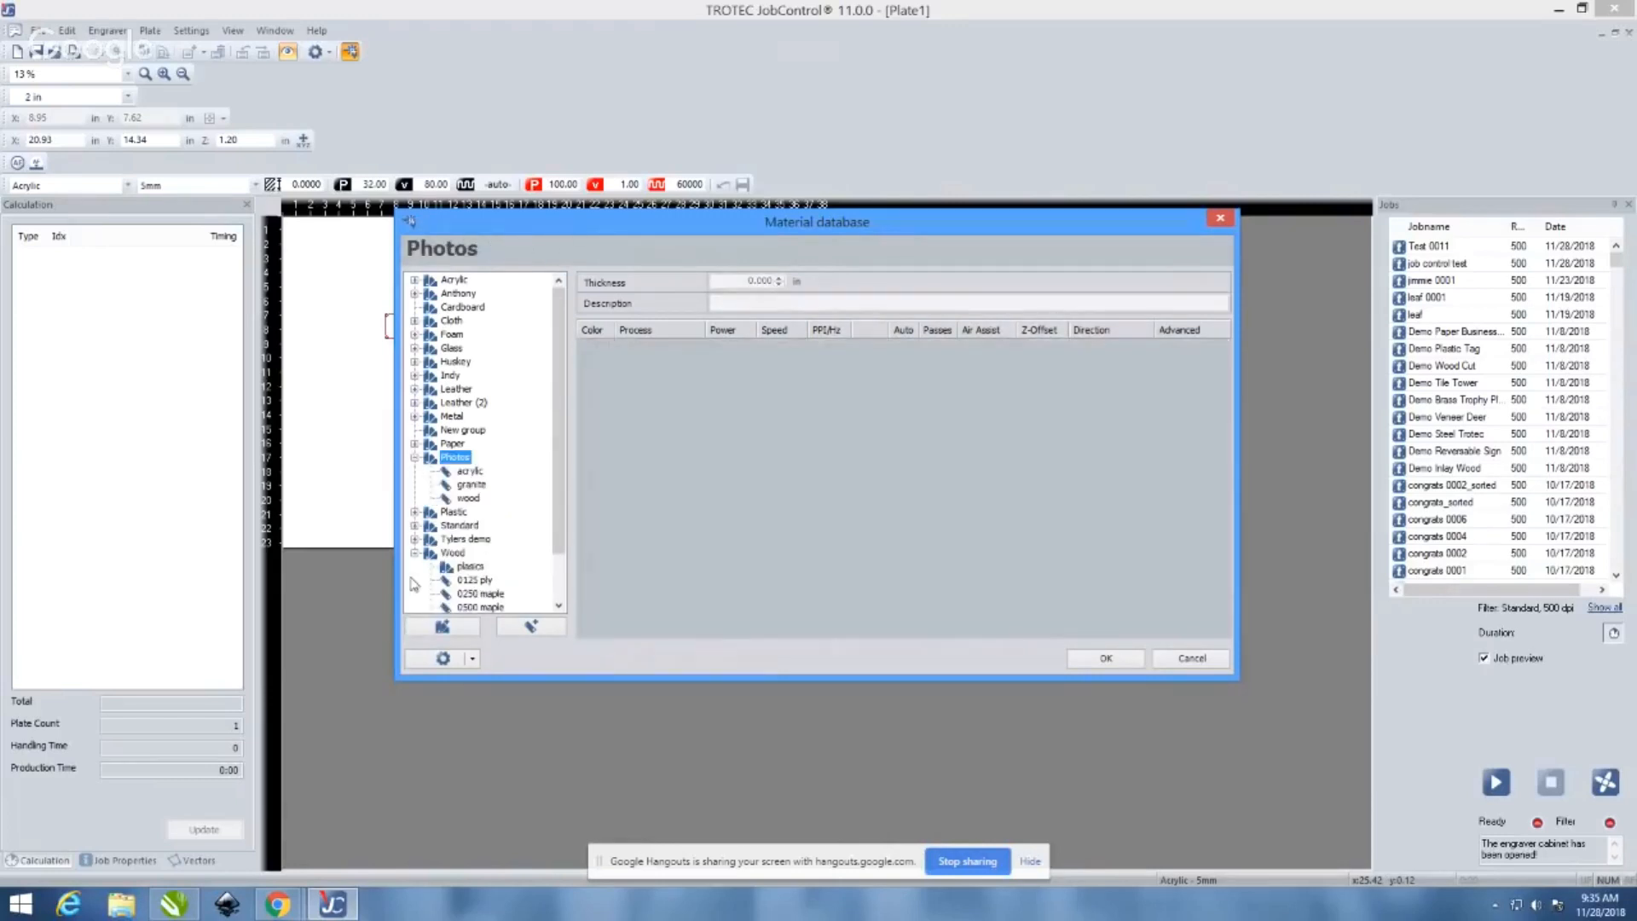
click(471, 567)
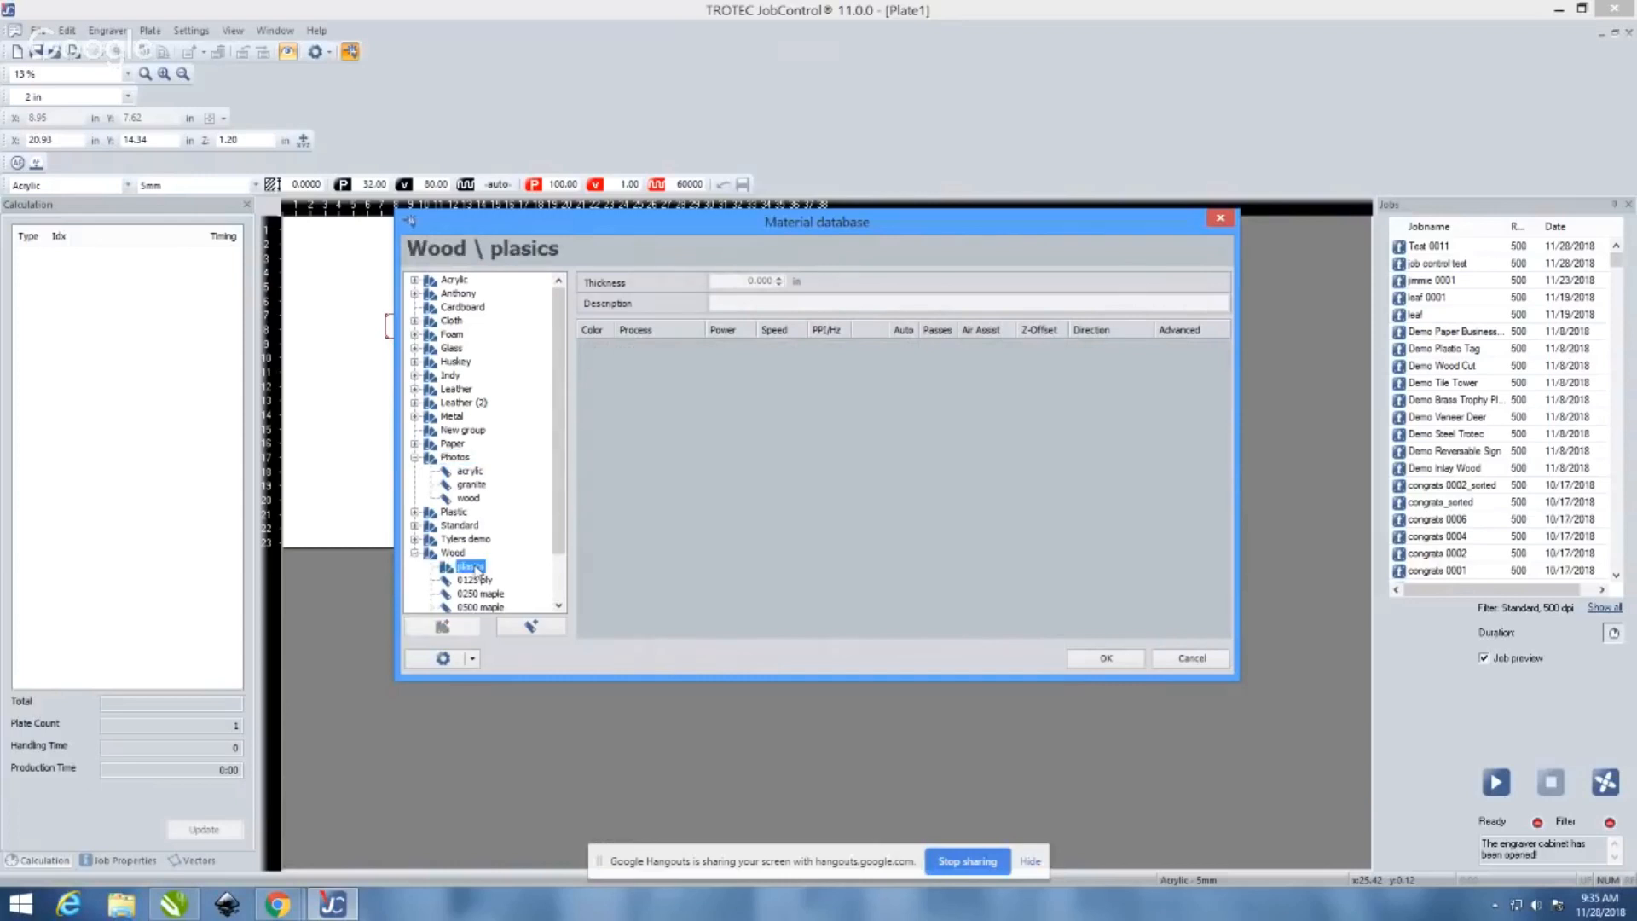
scroll(477, 546, down, 2)
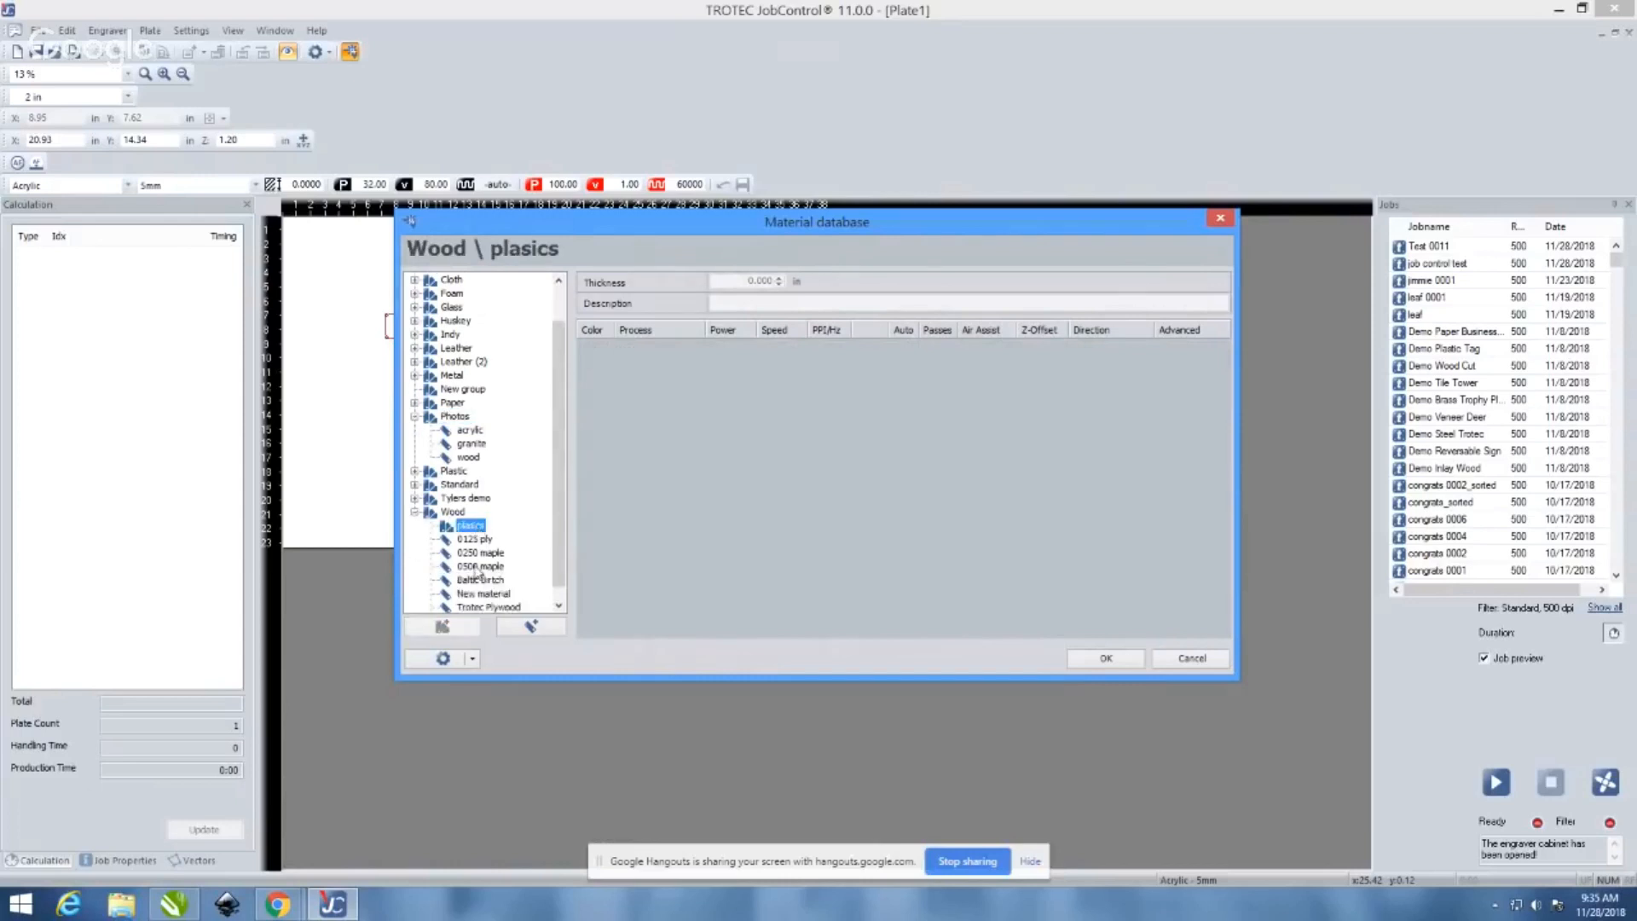
Create a material named "2mm" in the plasics subgroup of the Wood group and select it in the material list
click(531, 626)
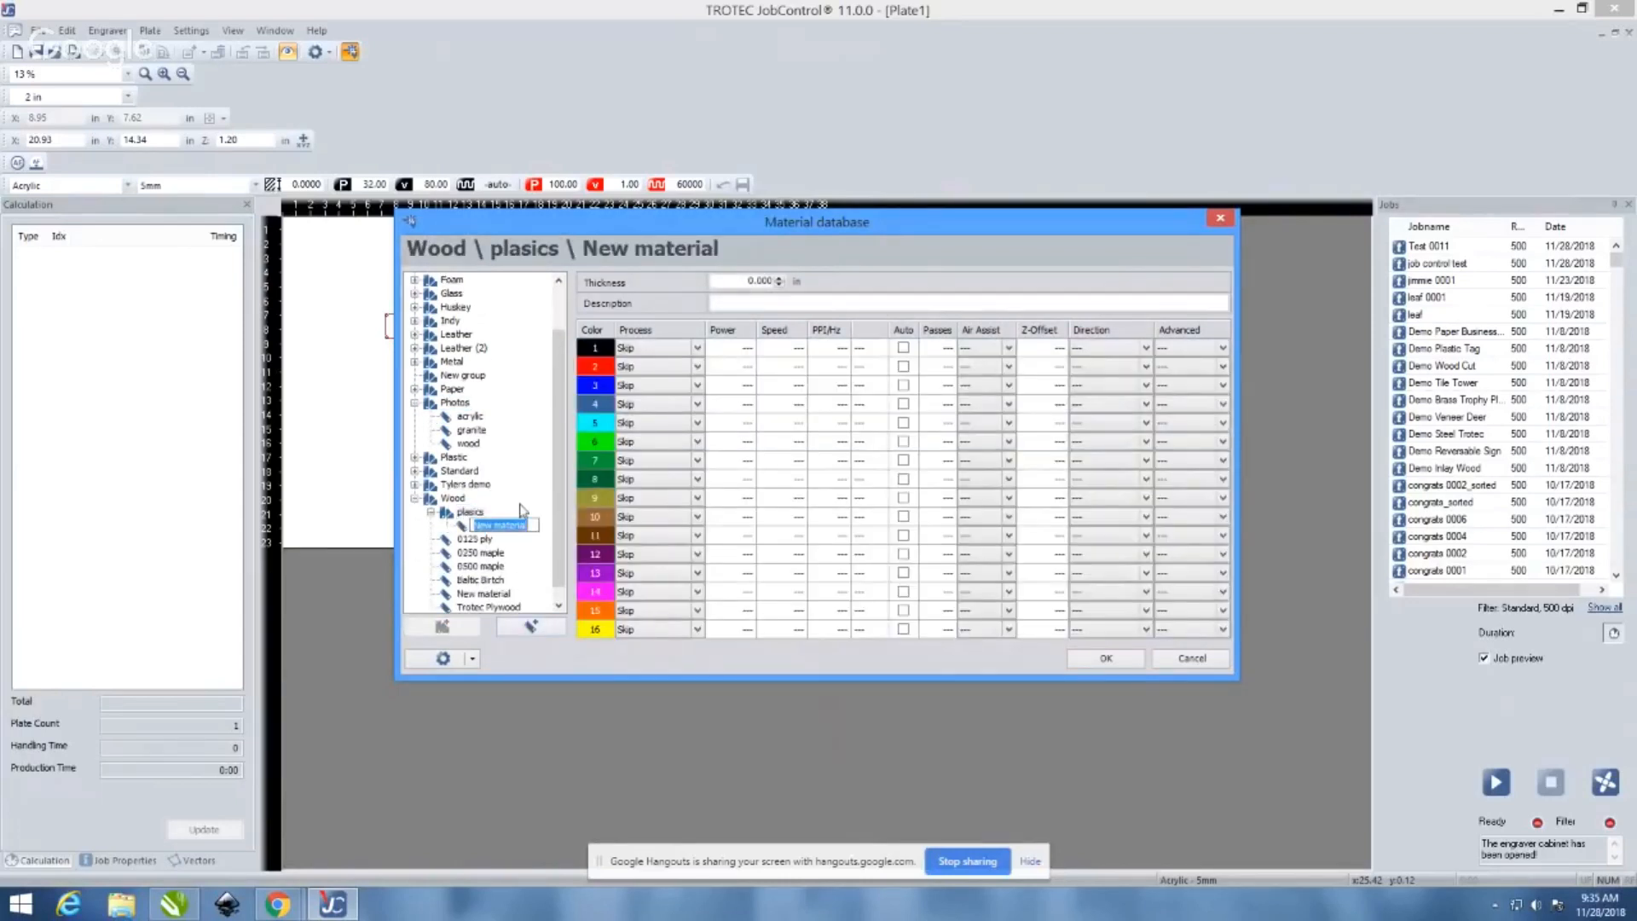
text(2mm)
key(Return)
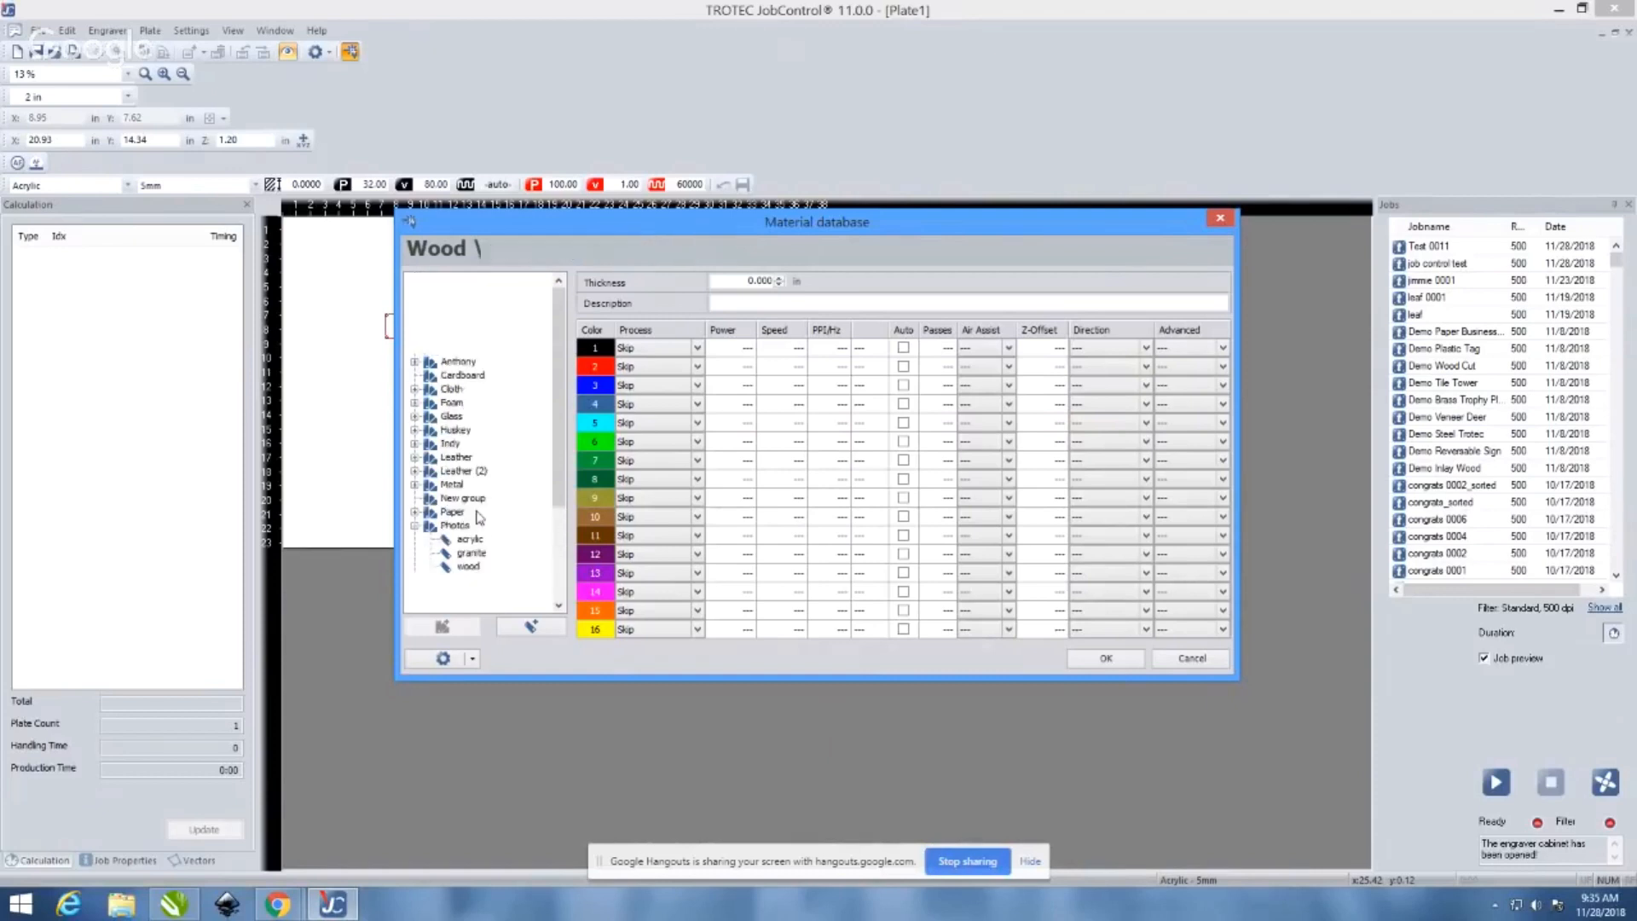
scroll(465, 549, down, 3)
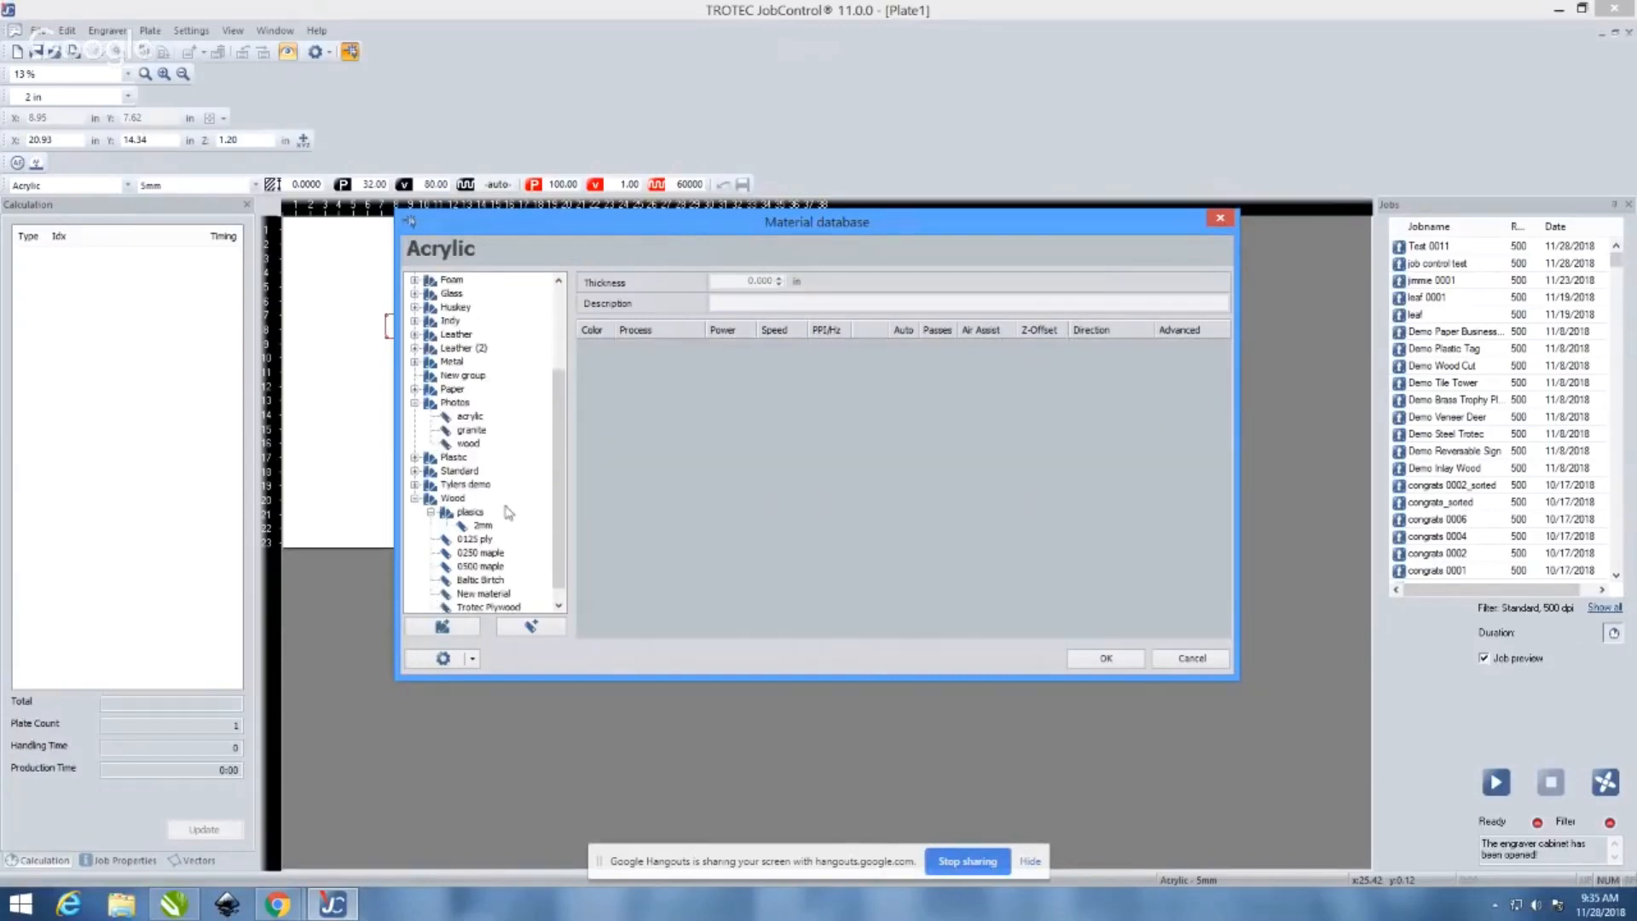
click(474, 513)
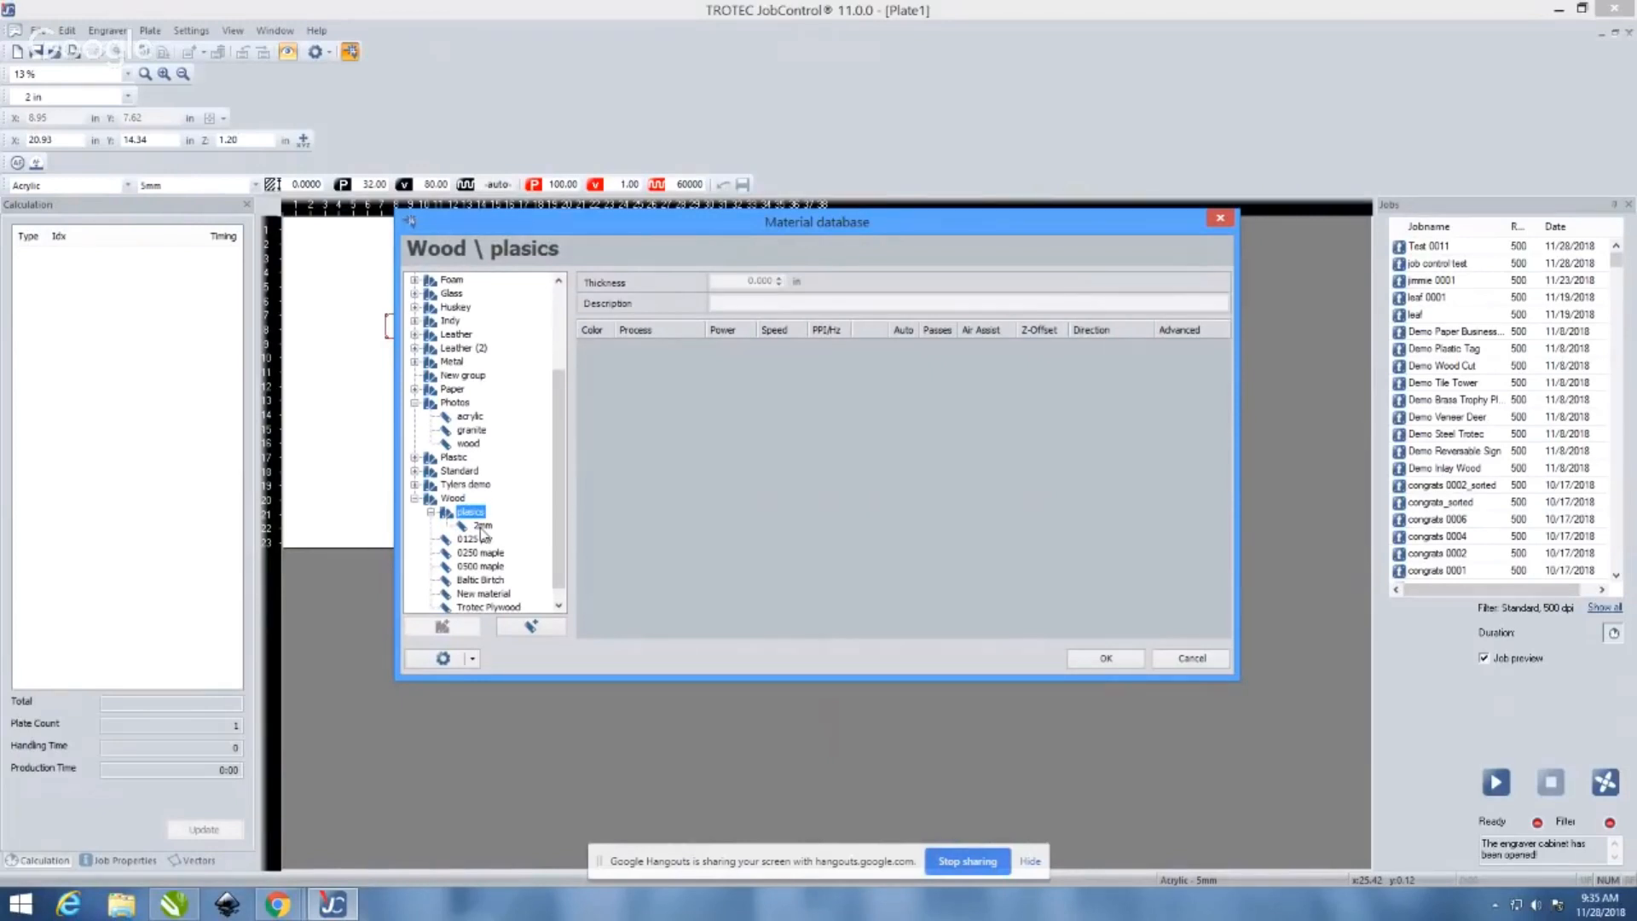
click(482, 528)
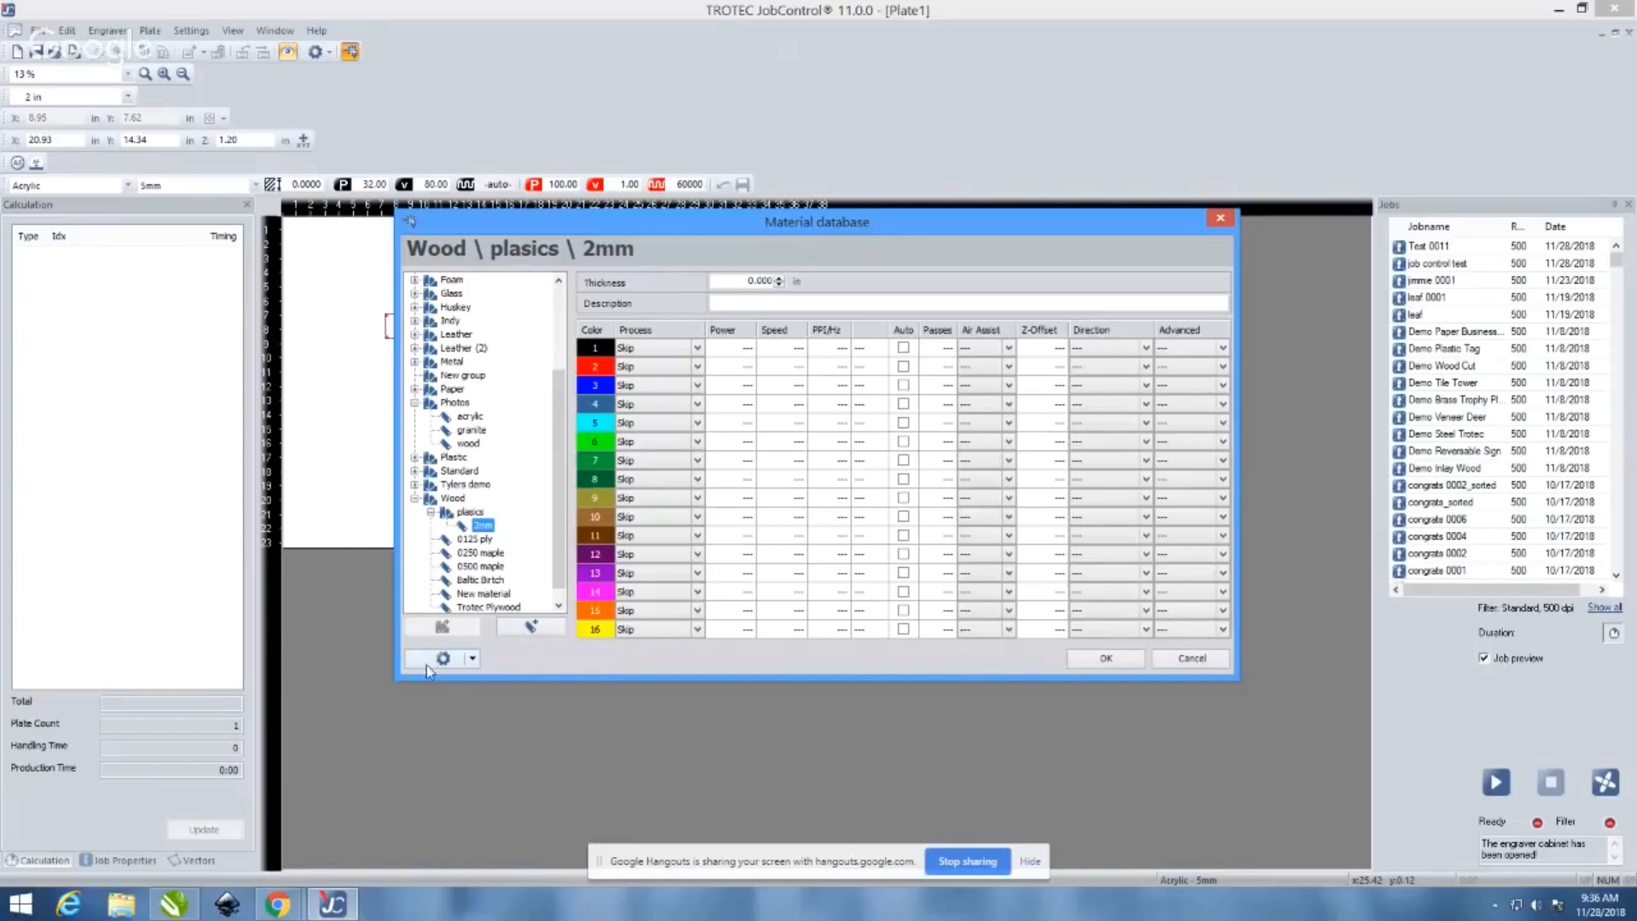
View the material database's export and import options without choosing one, and reselect the 2mm material in the plasics subgroup
click(472, 660)
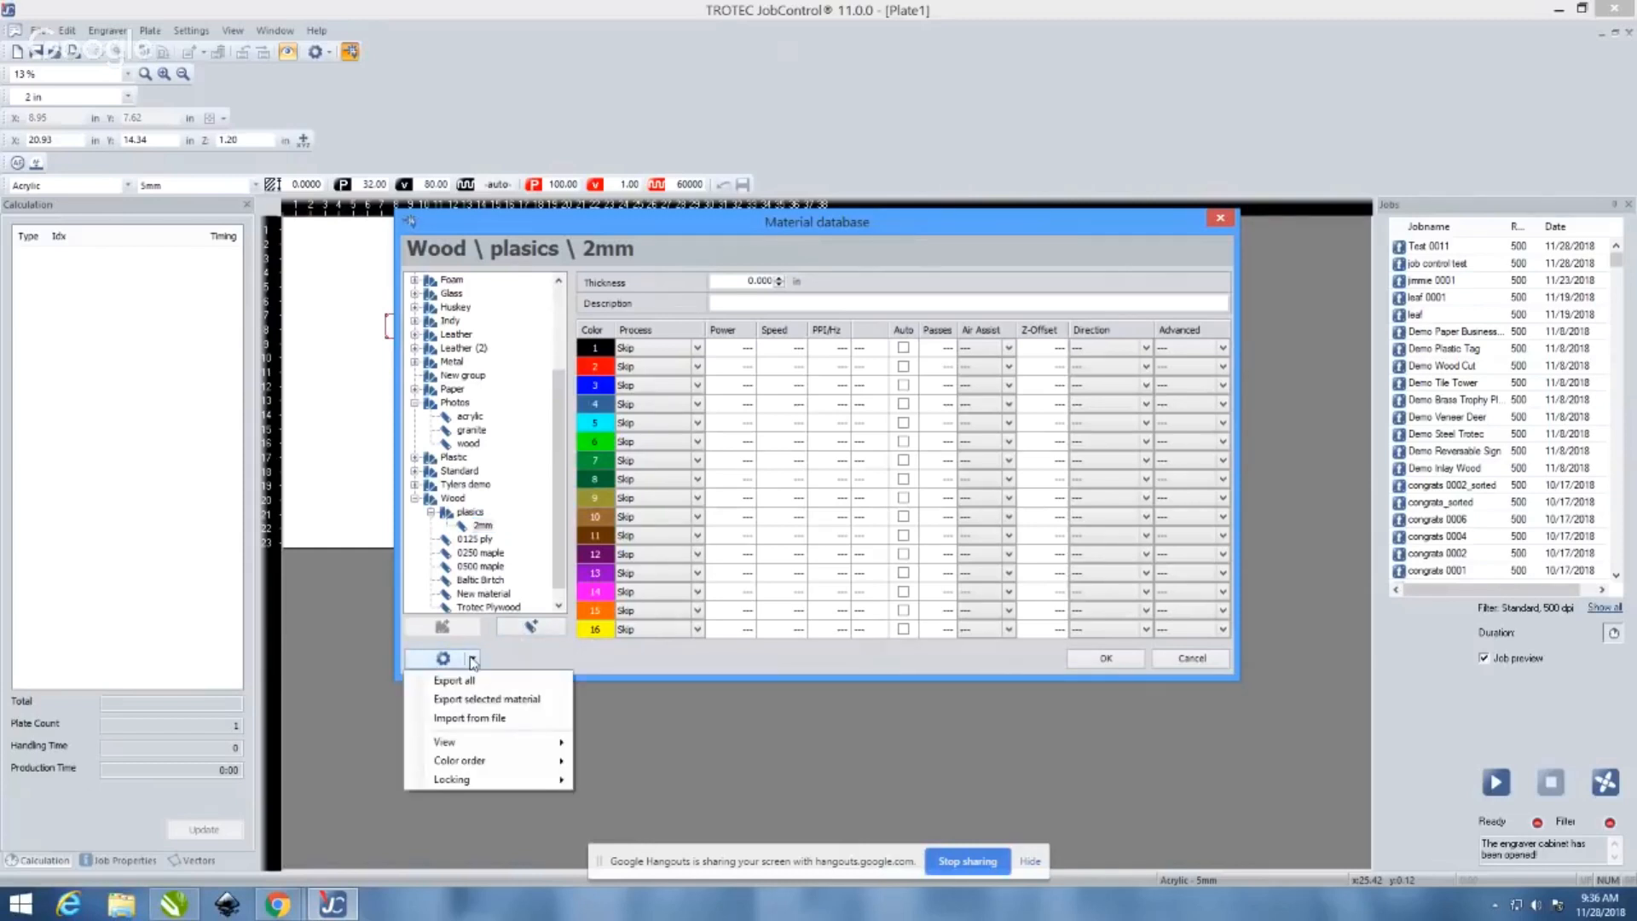
click(488, 658)
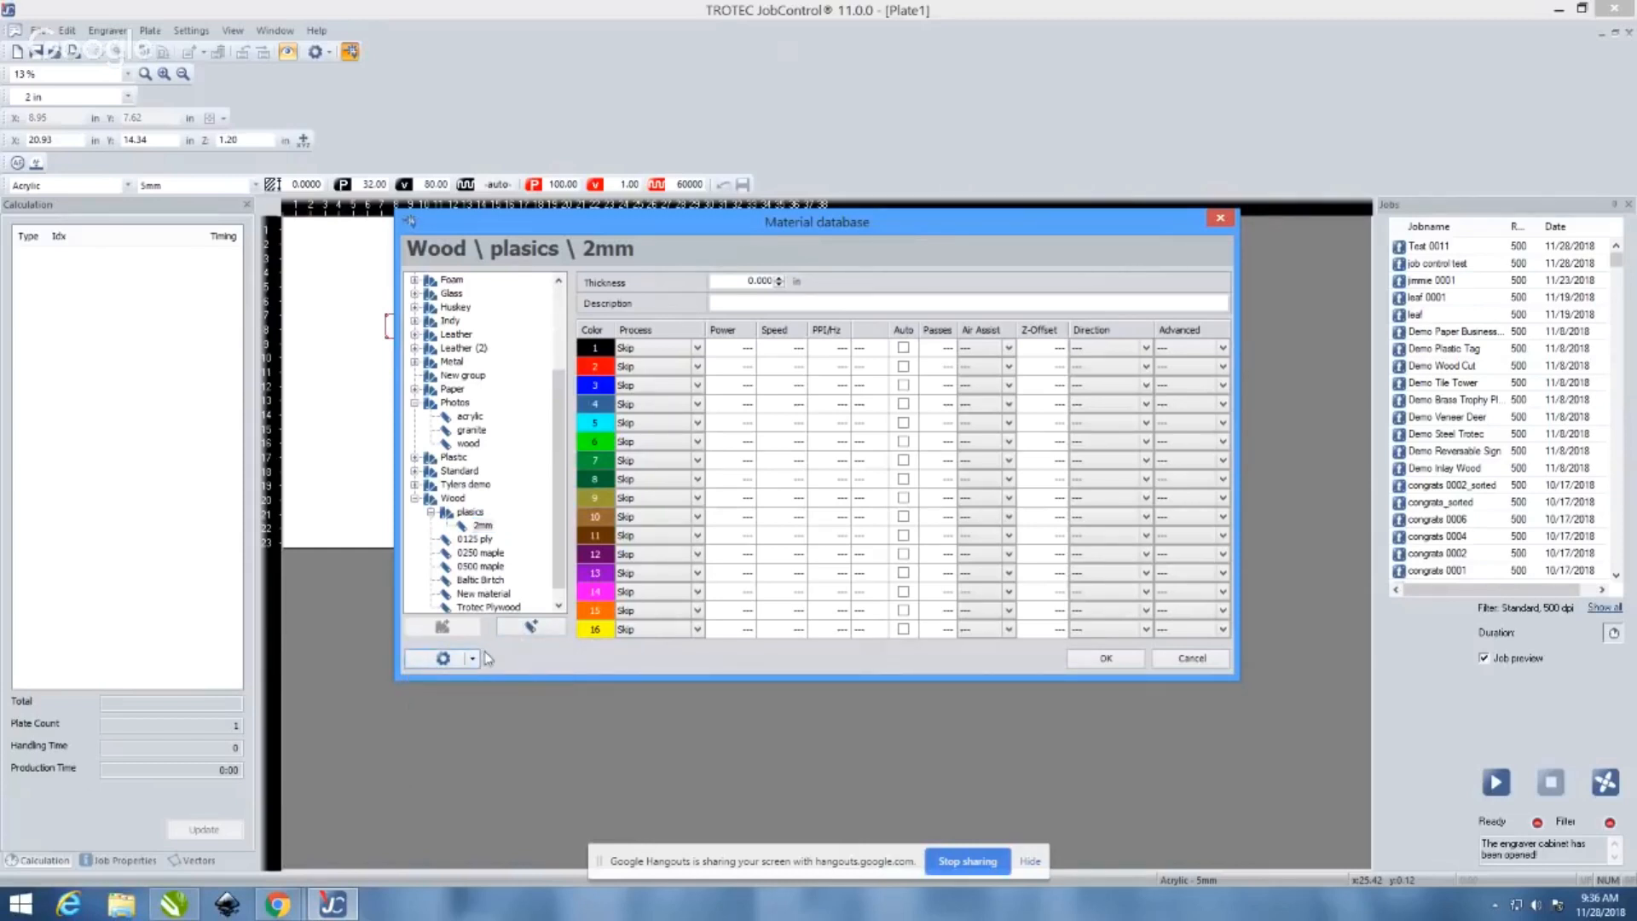
click(483, 525)
click(492, 526)
click(468, 515)
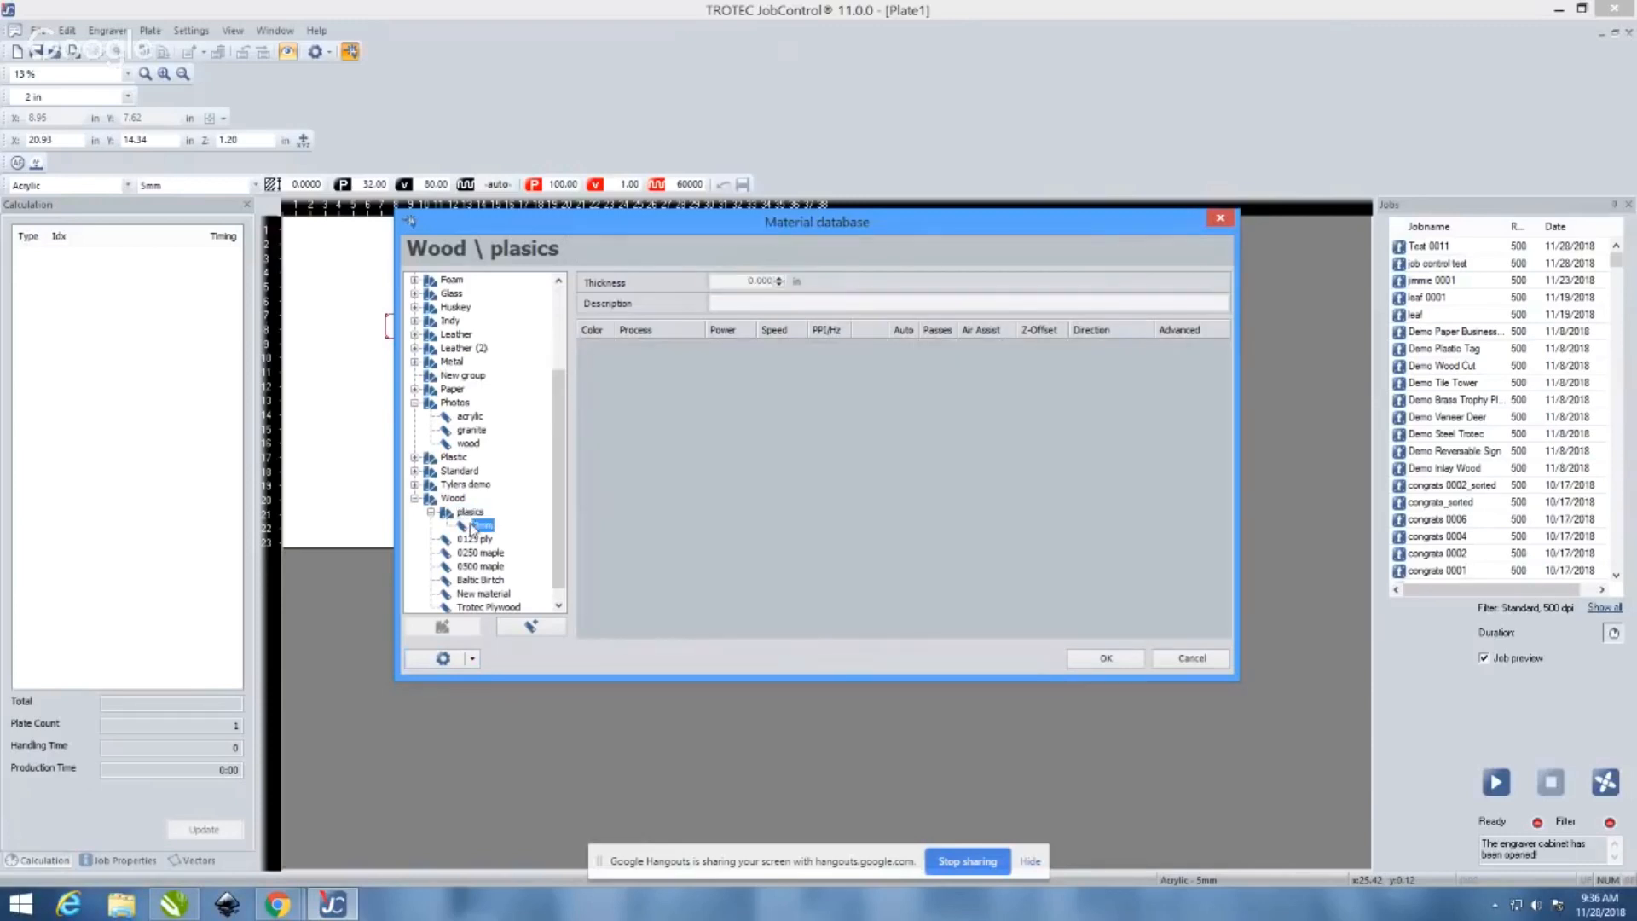
click(469, 524)
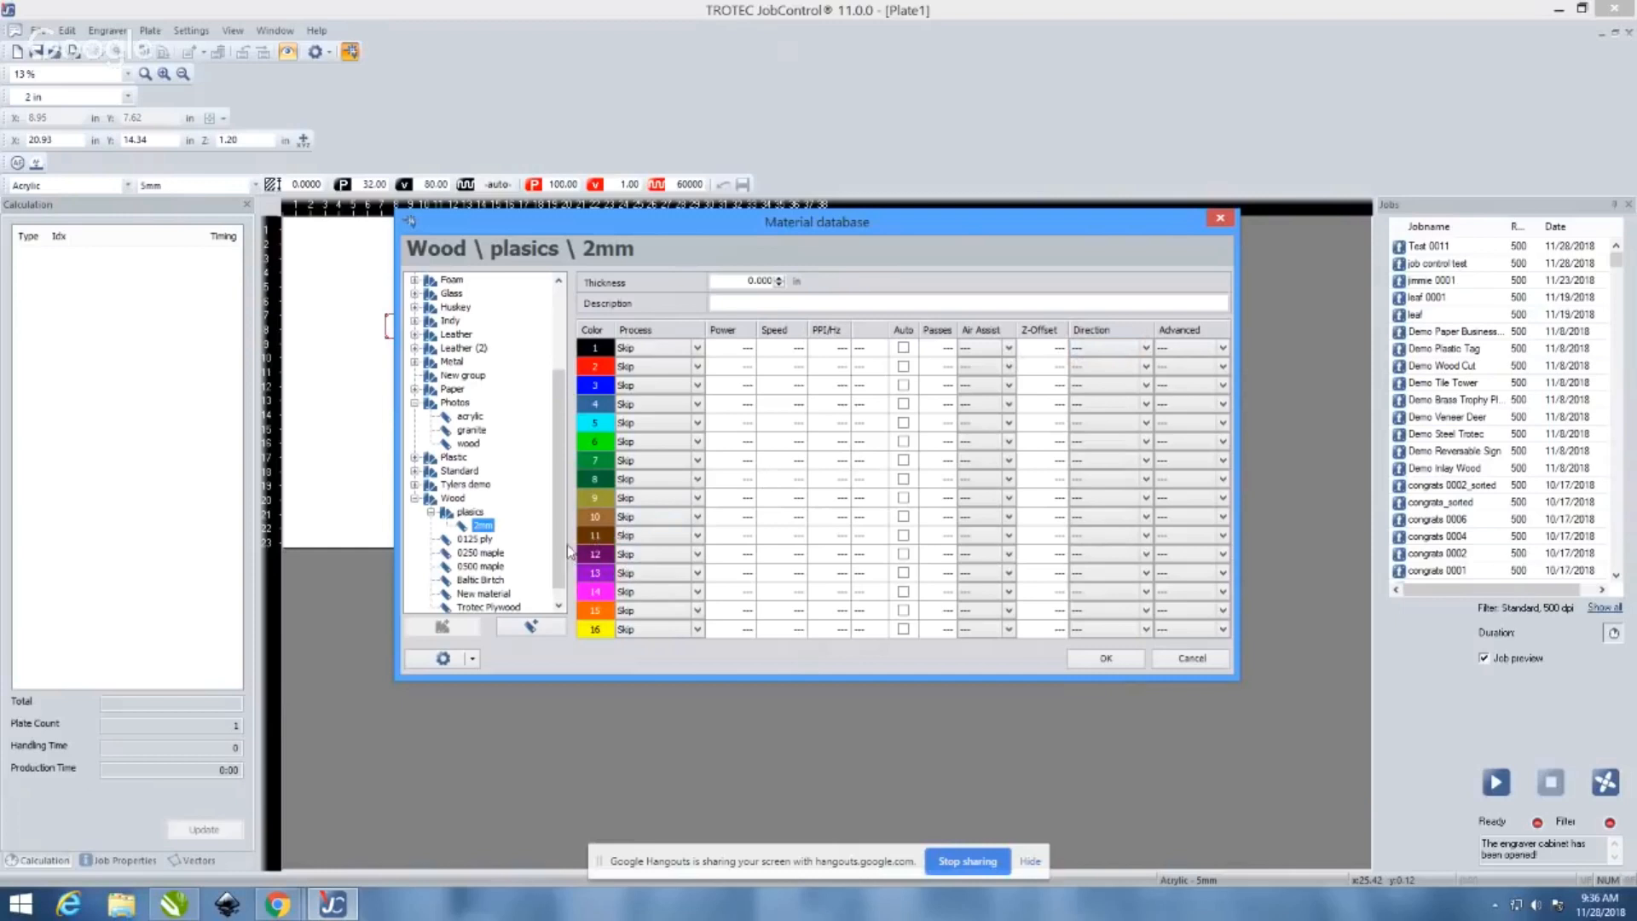
drag(561, 531, 562, 557)
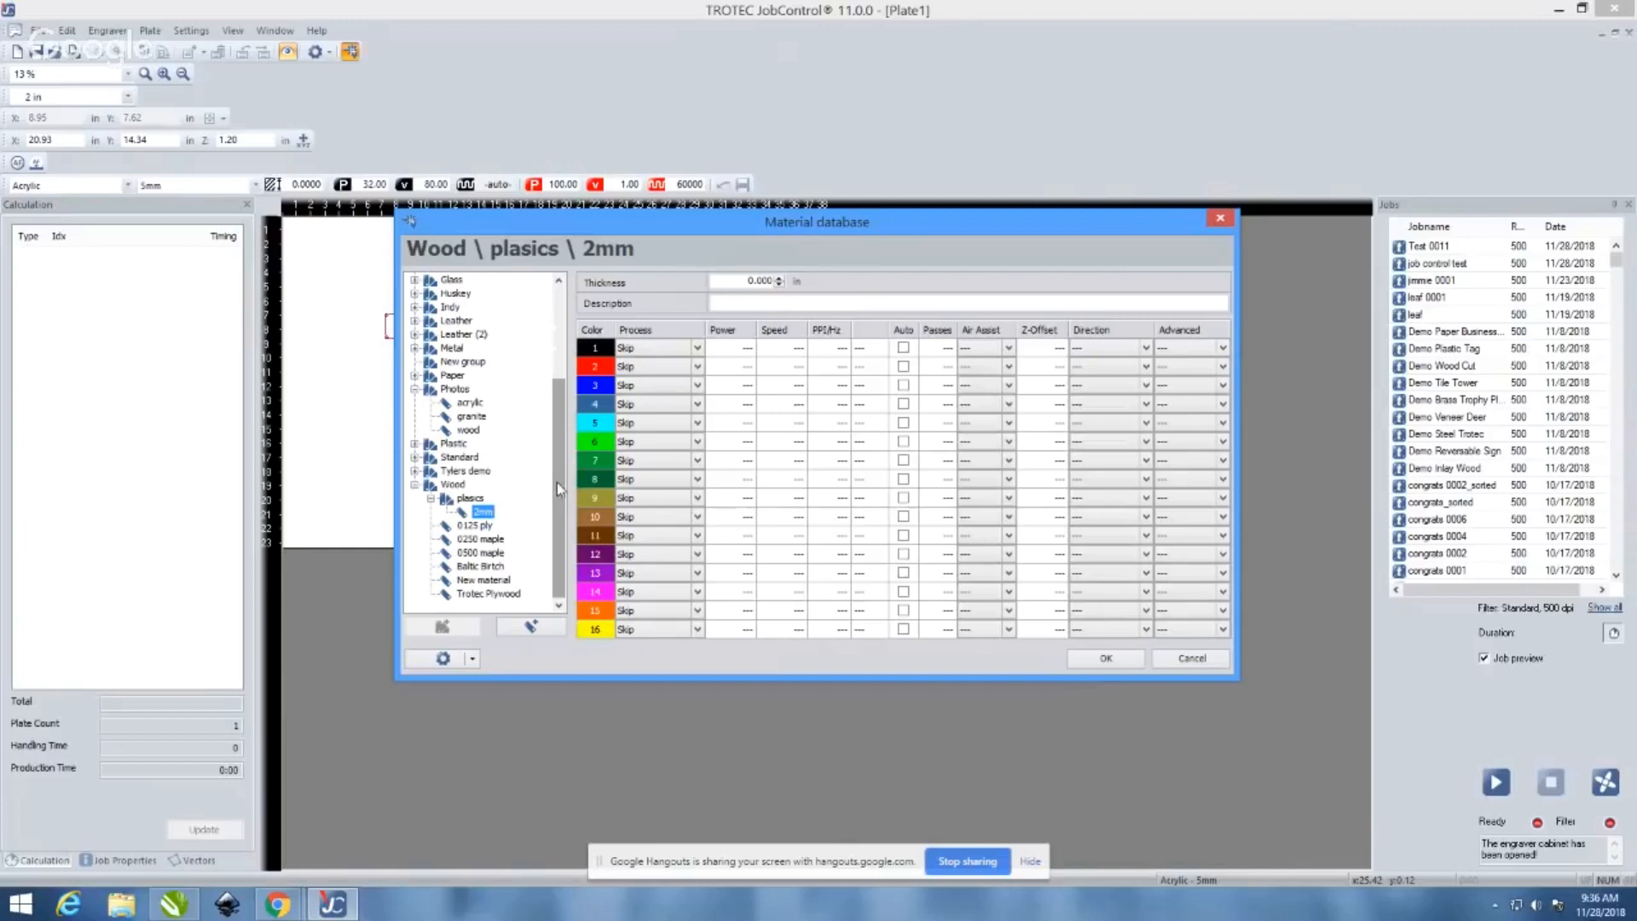
Select the 2mm material in the plasics group under Wood and move the material database clear of the design on the plate
click(468, 500)
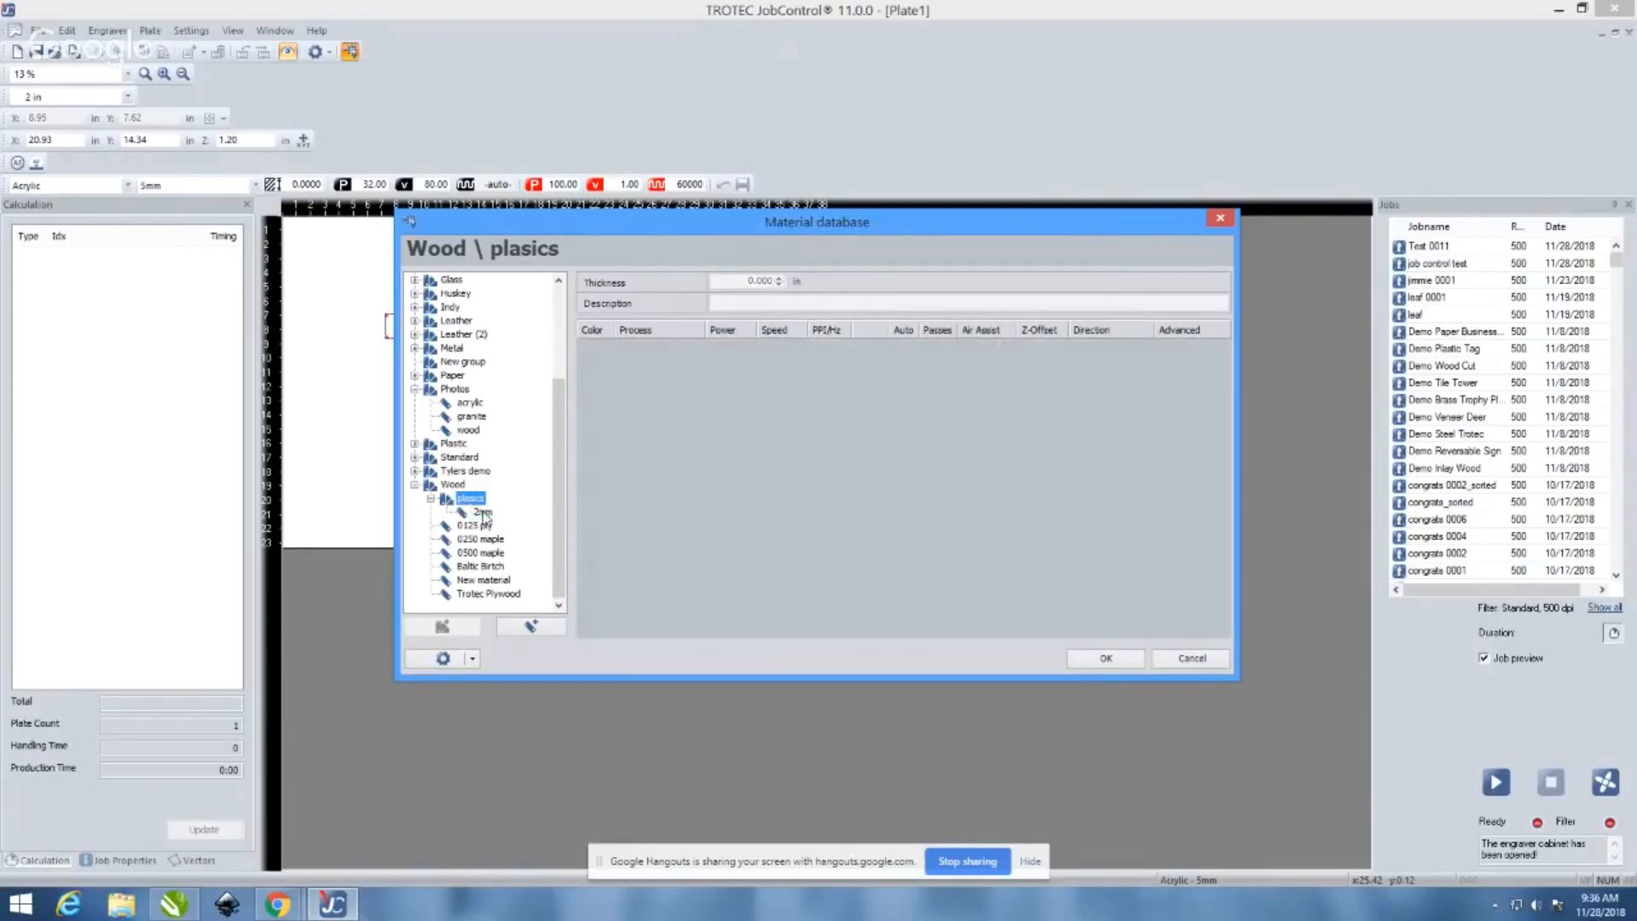
click(483, 513)
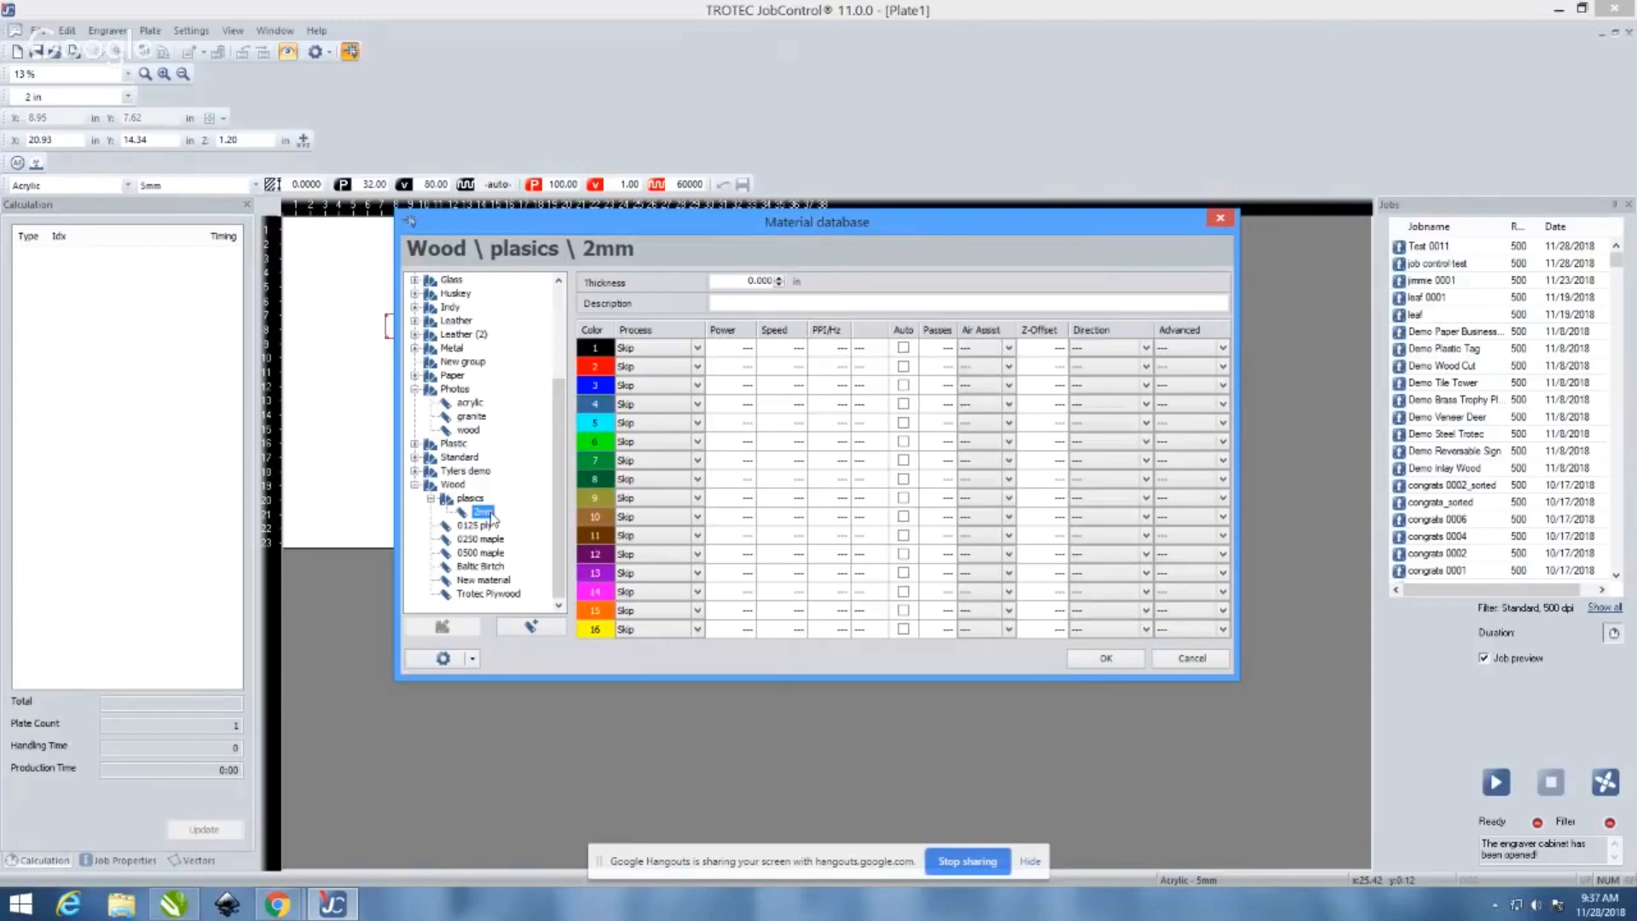
click(697, 348)
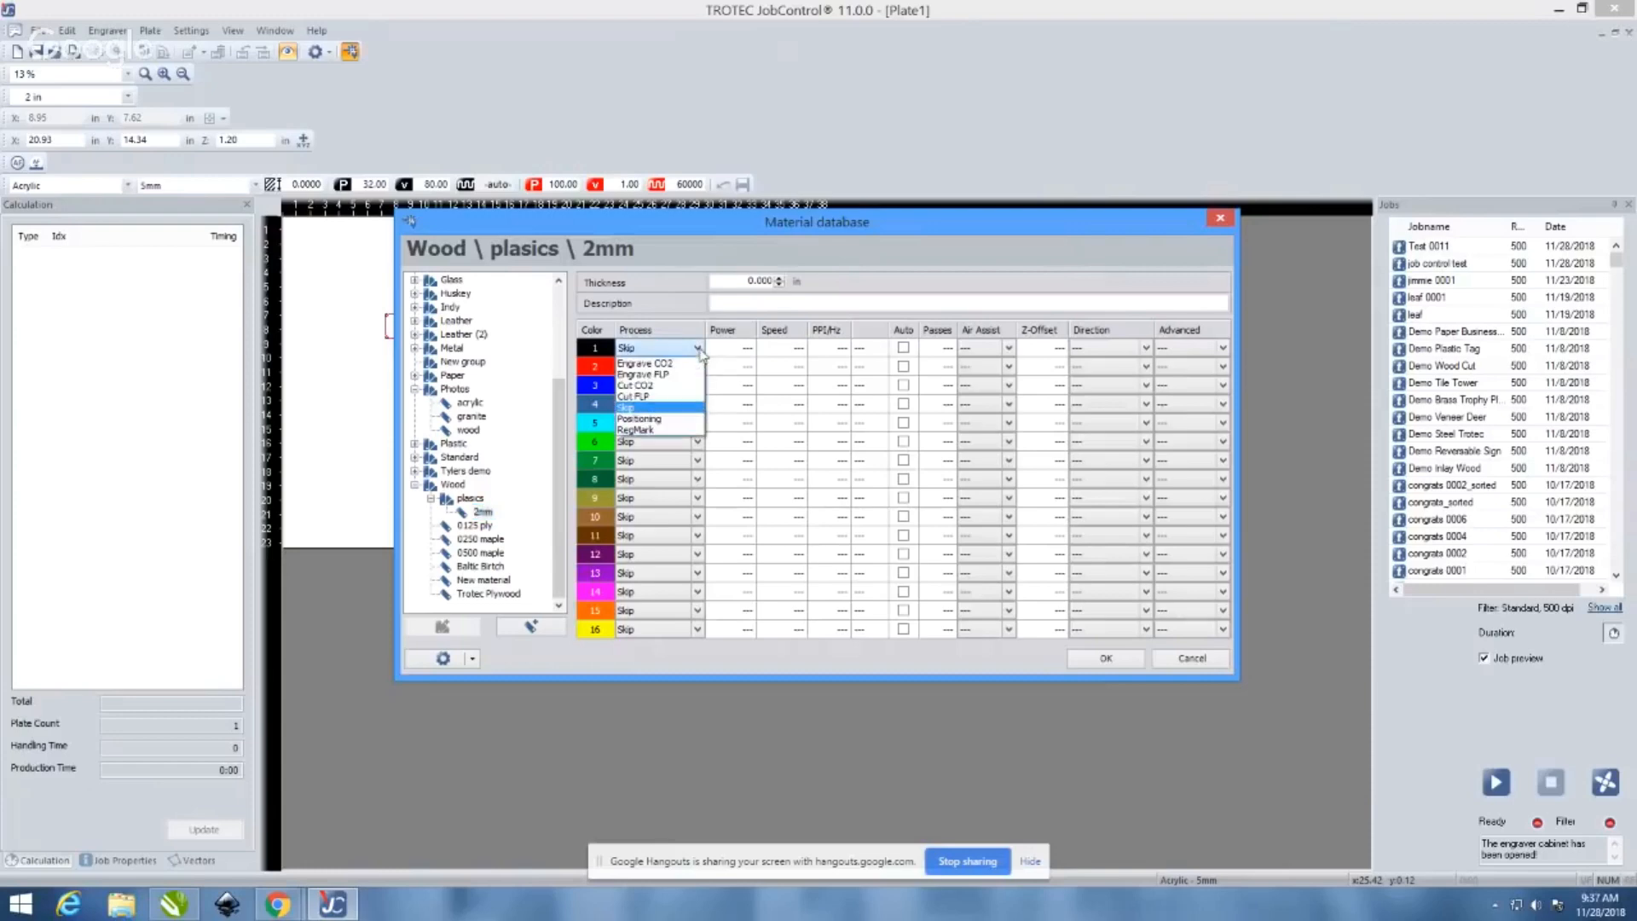
click(698, 348)
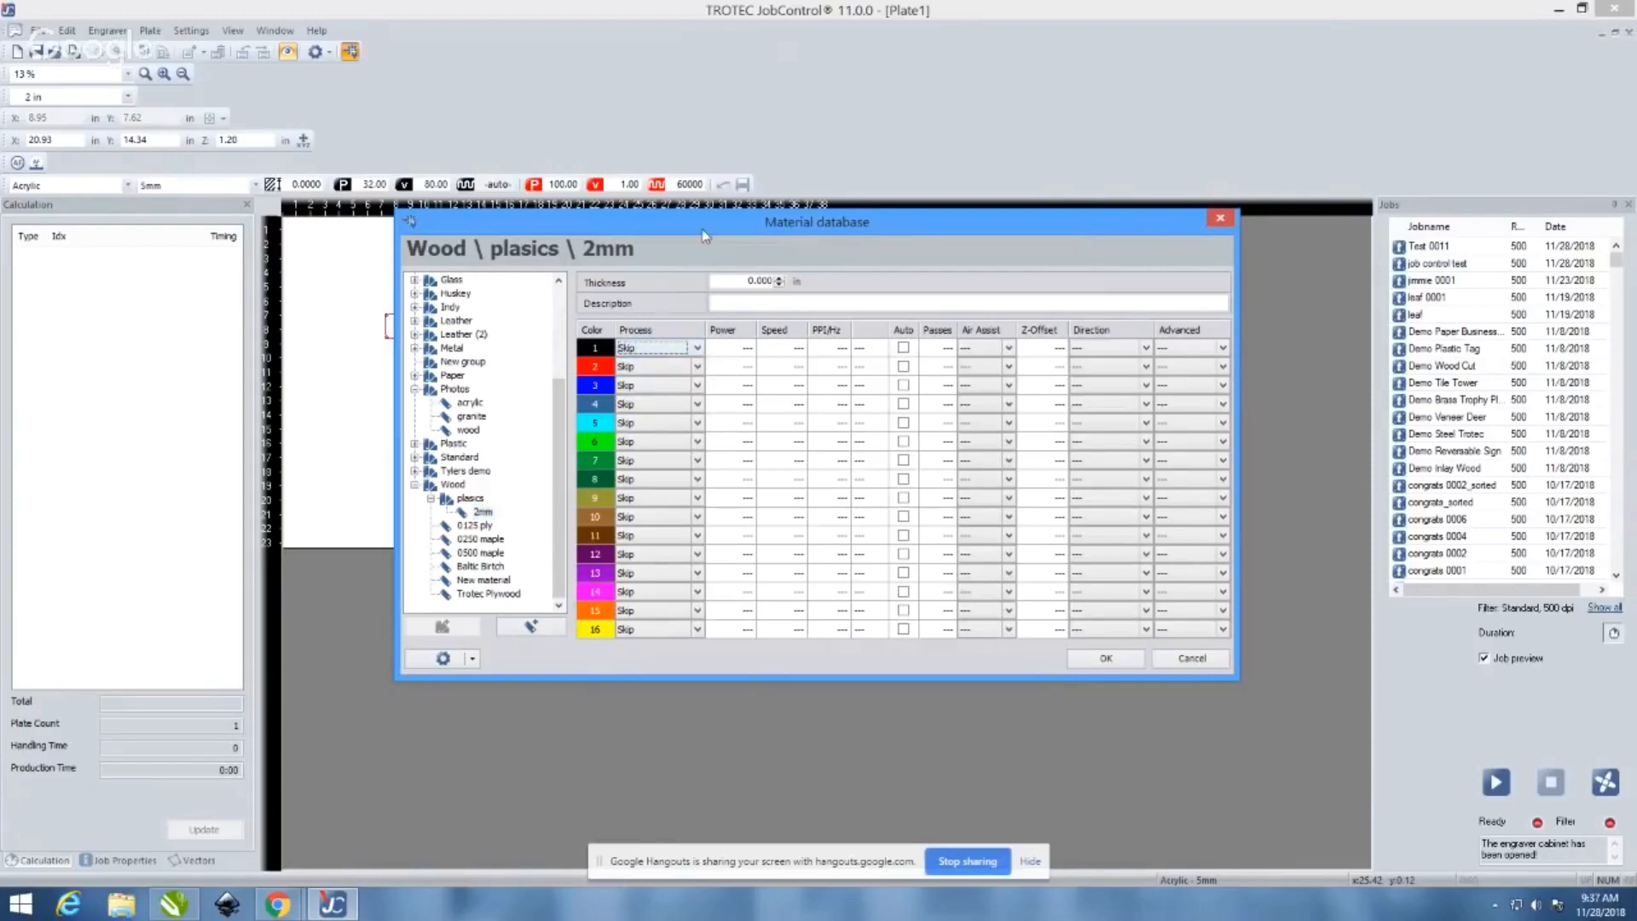
drag(704, 236, 843, 226)
click(411, 329)
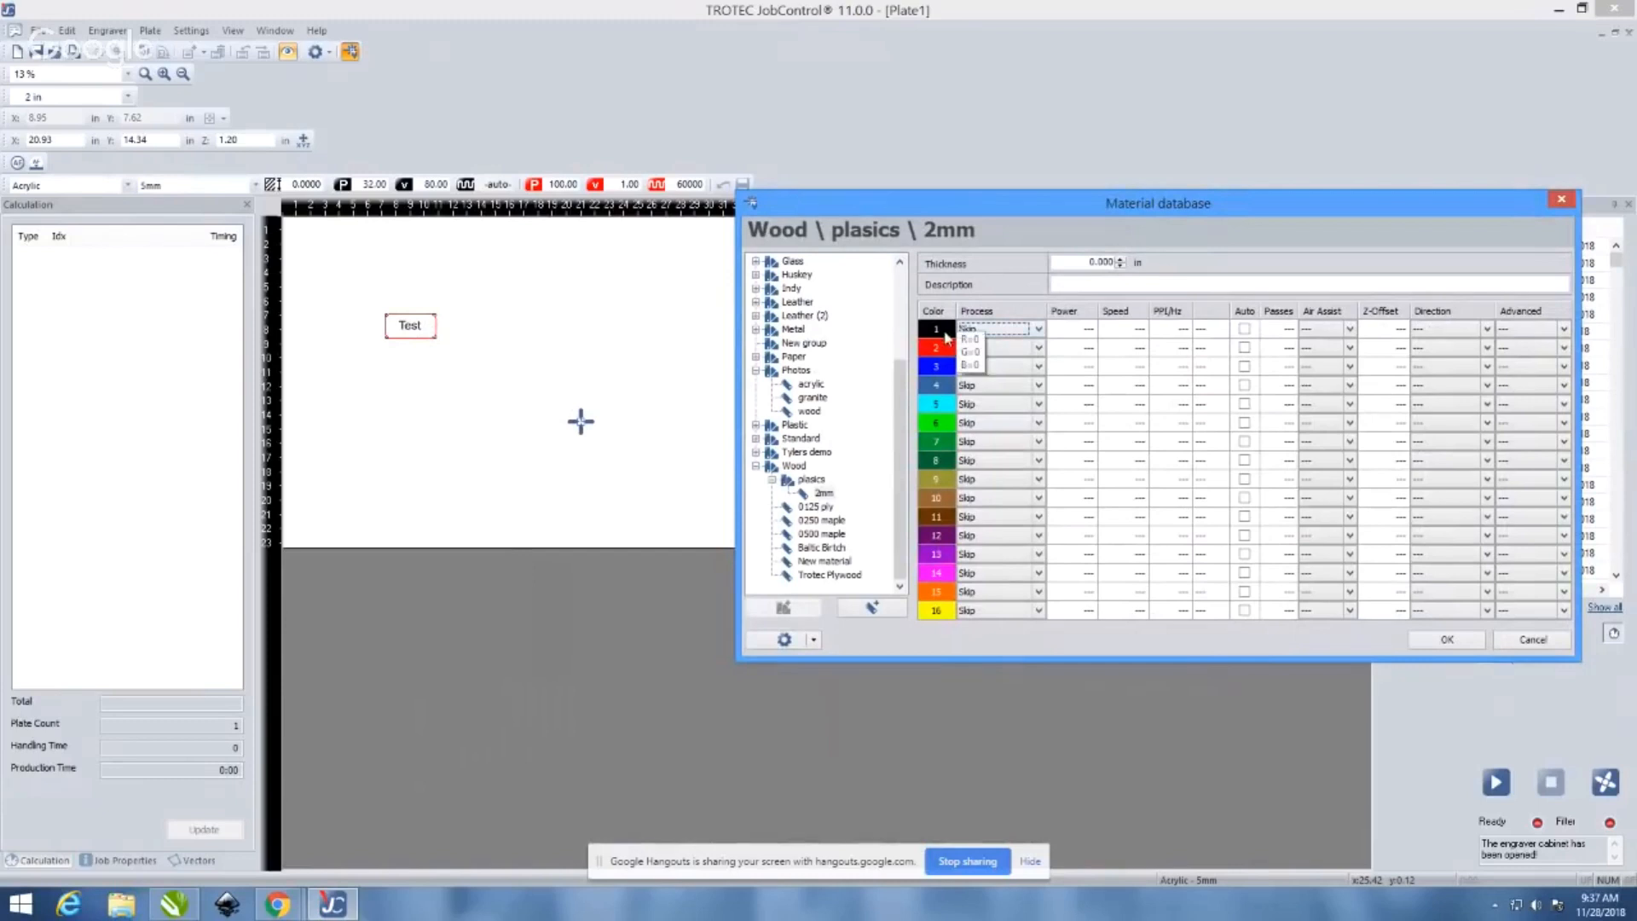
Set the process for color 1 (black) of the 2mm material to Engrave CO2
click(1038, 331)
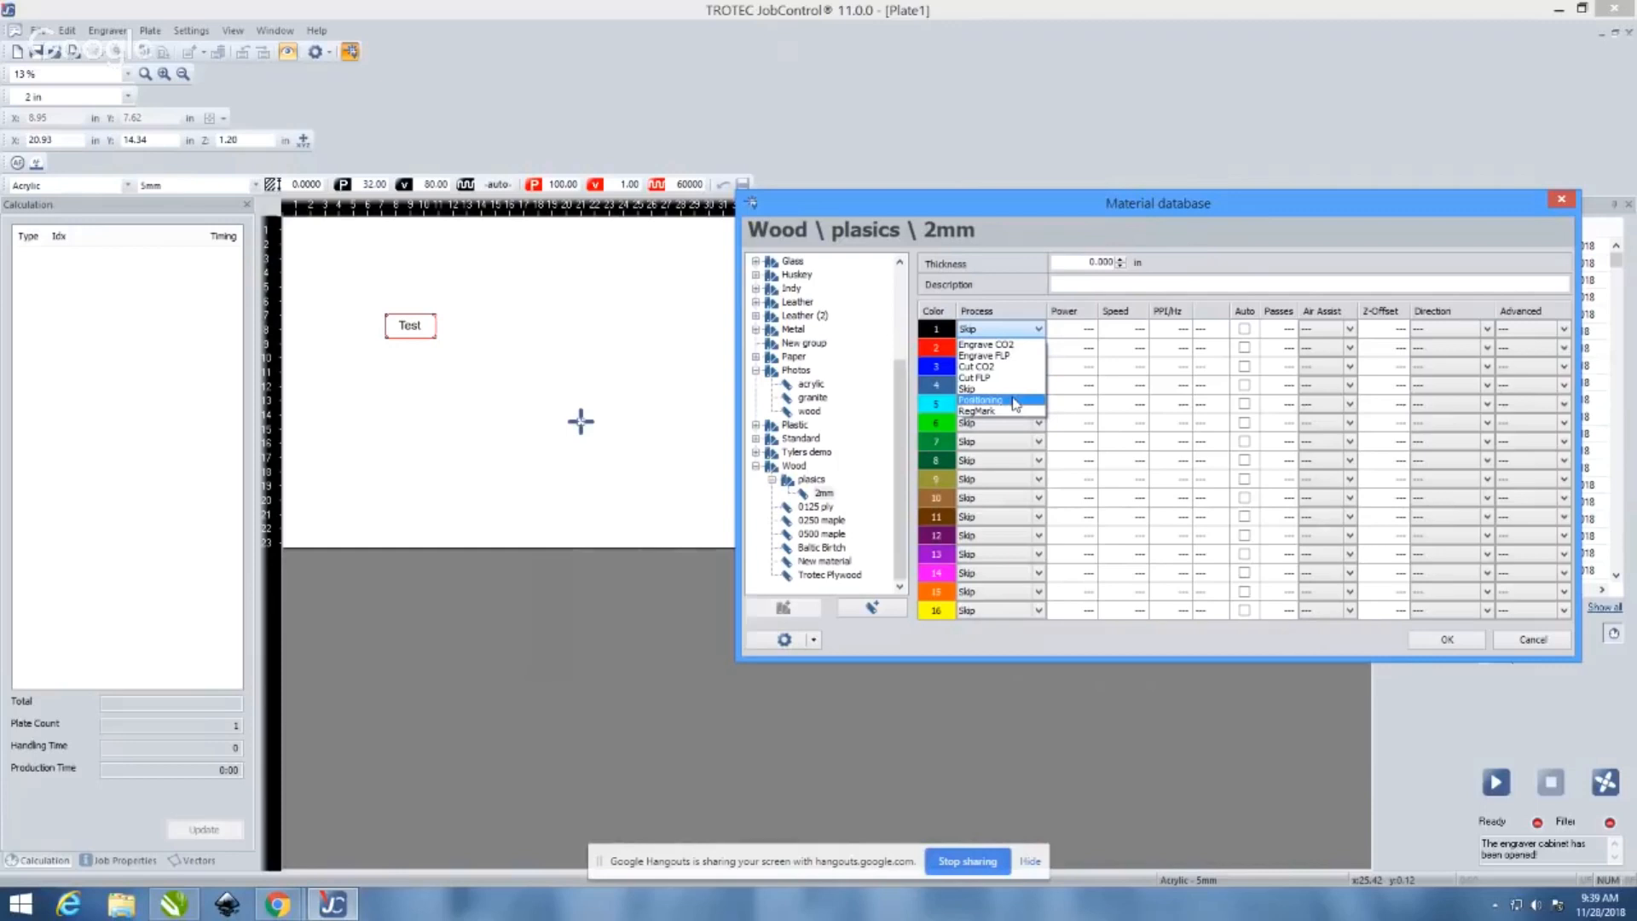
click(1034, 331)
click(1035, 331)
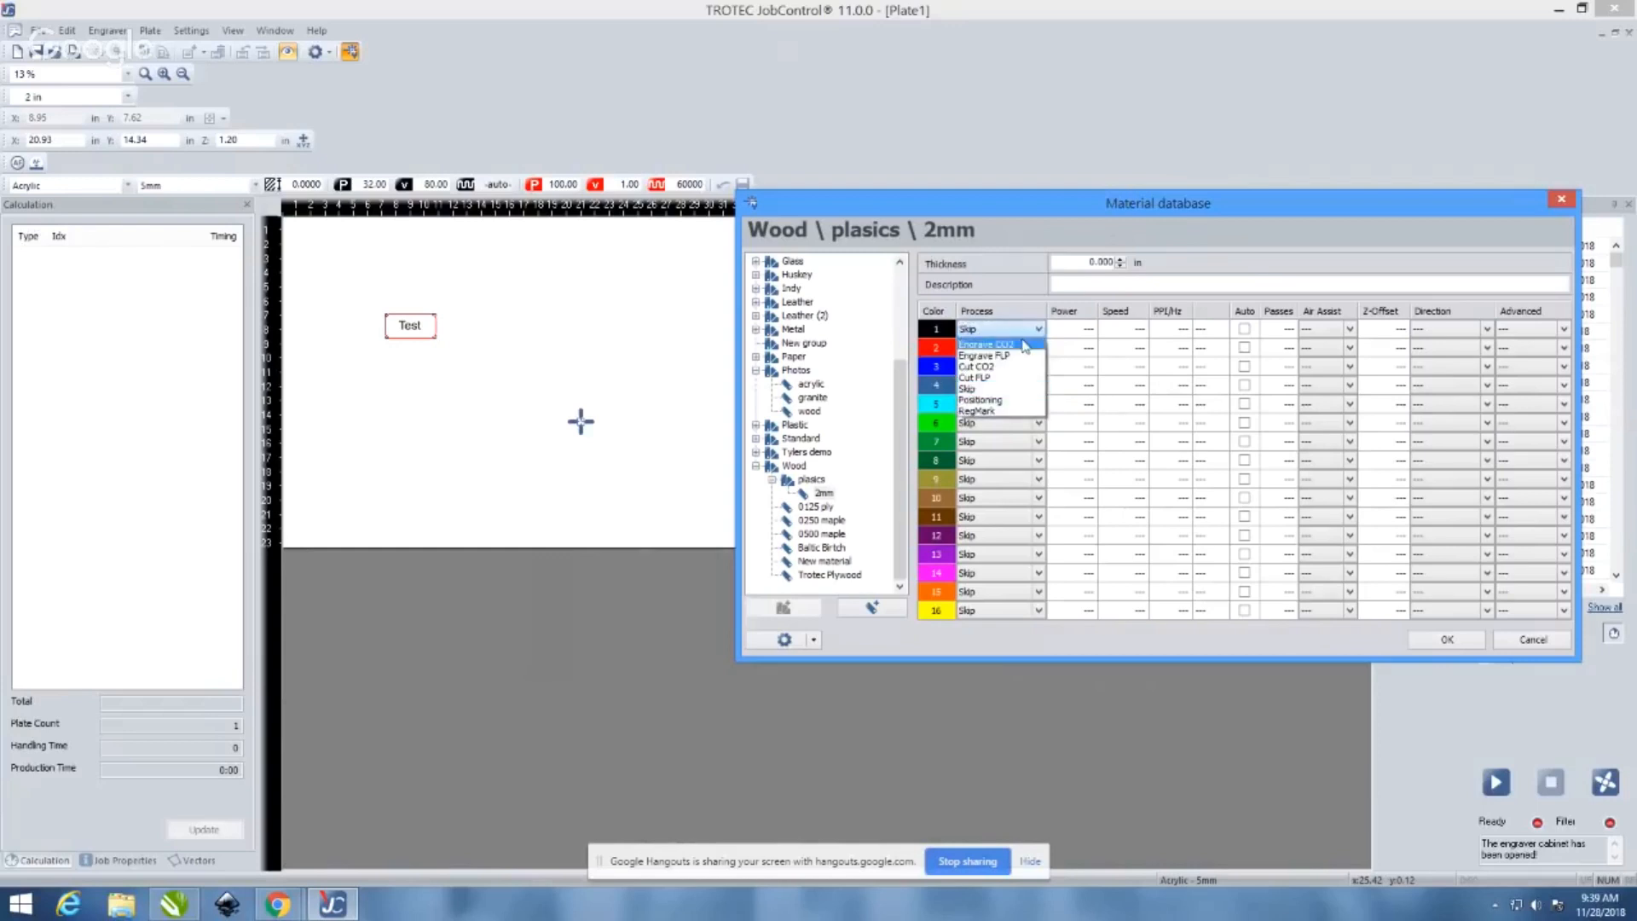
click(1026, 345)
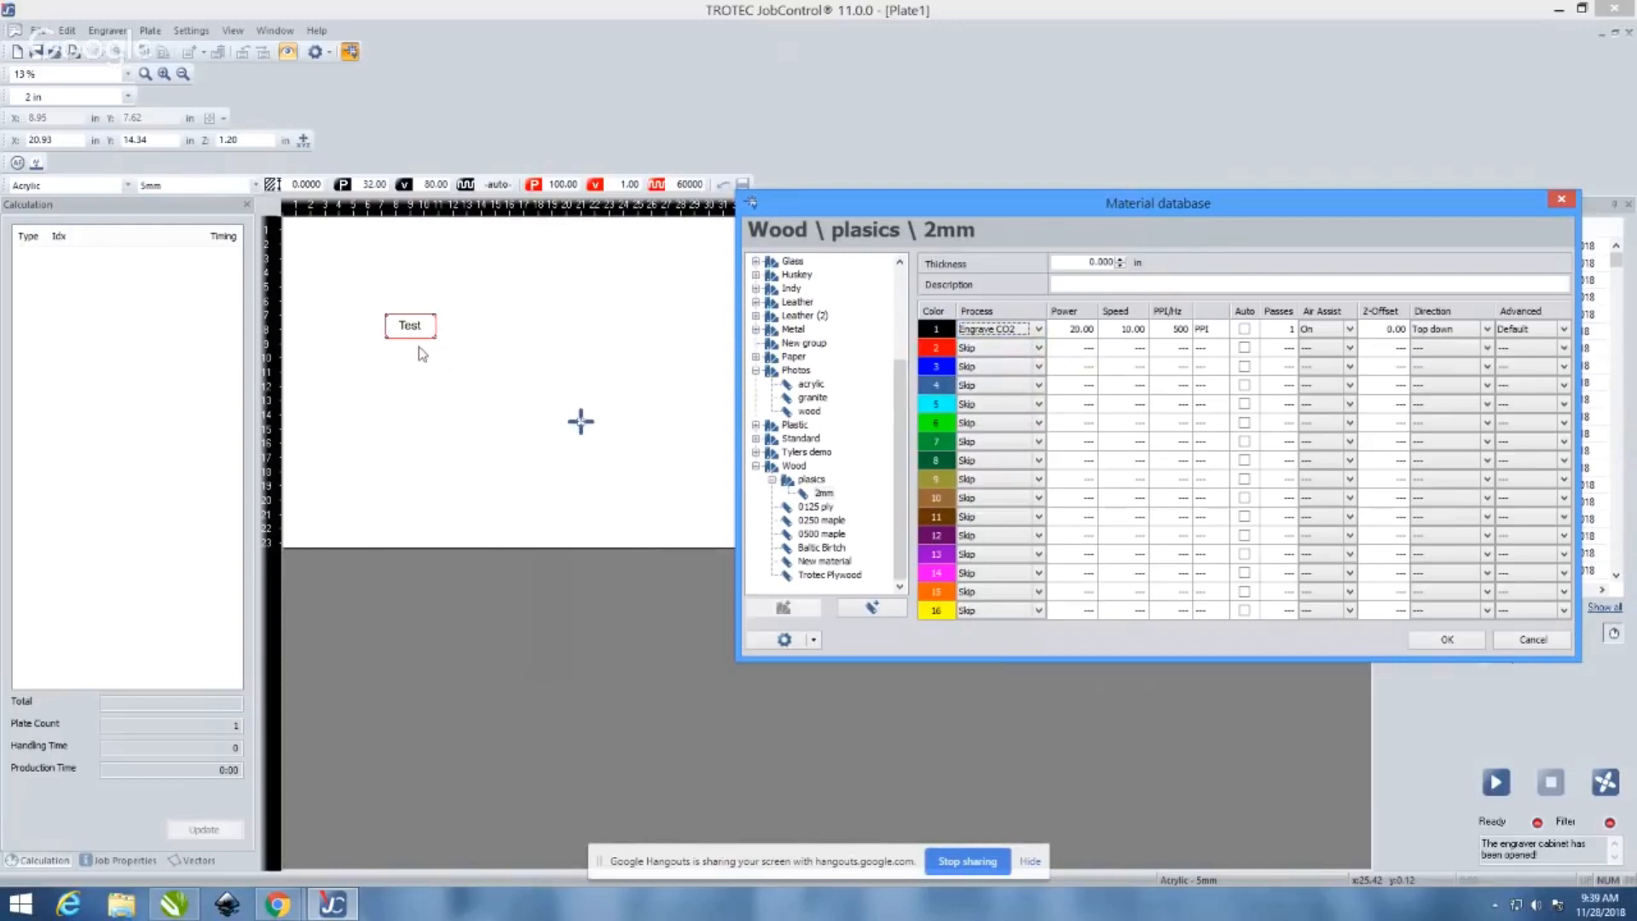
Assign the Cut CO2 process to colors 2 (red) and 3 (blue) and save the material settings
click(1040, 349)
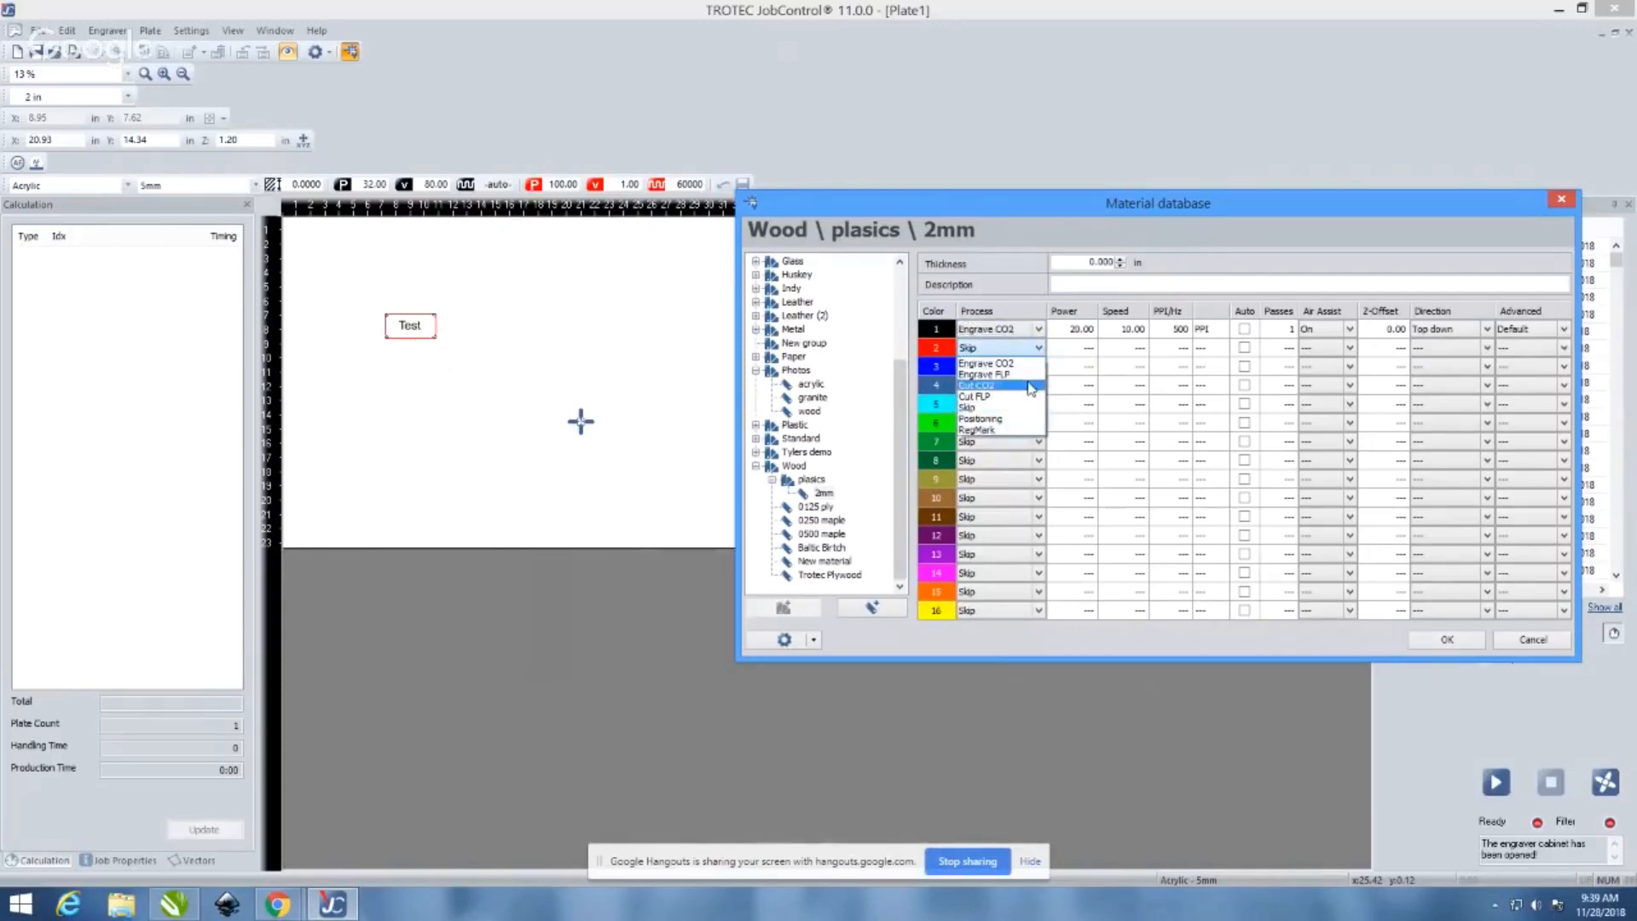
click(1030, 385)
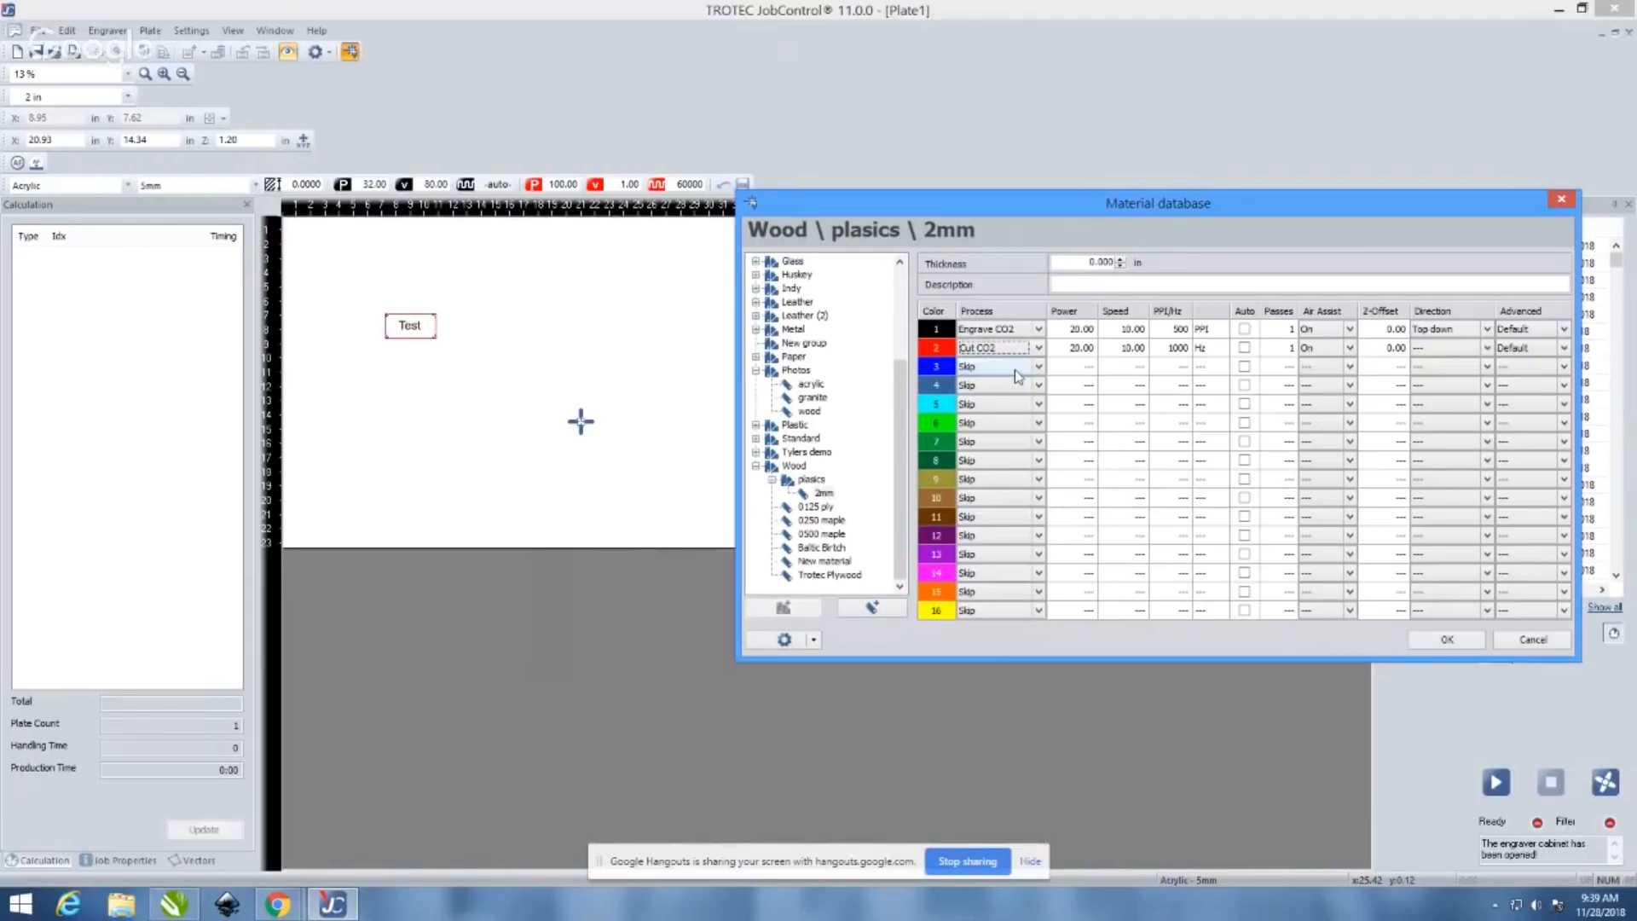
mouse_move(947, 372)
click(1039, 369)
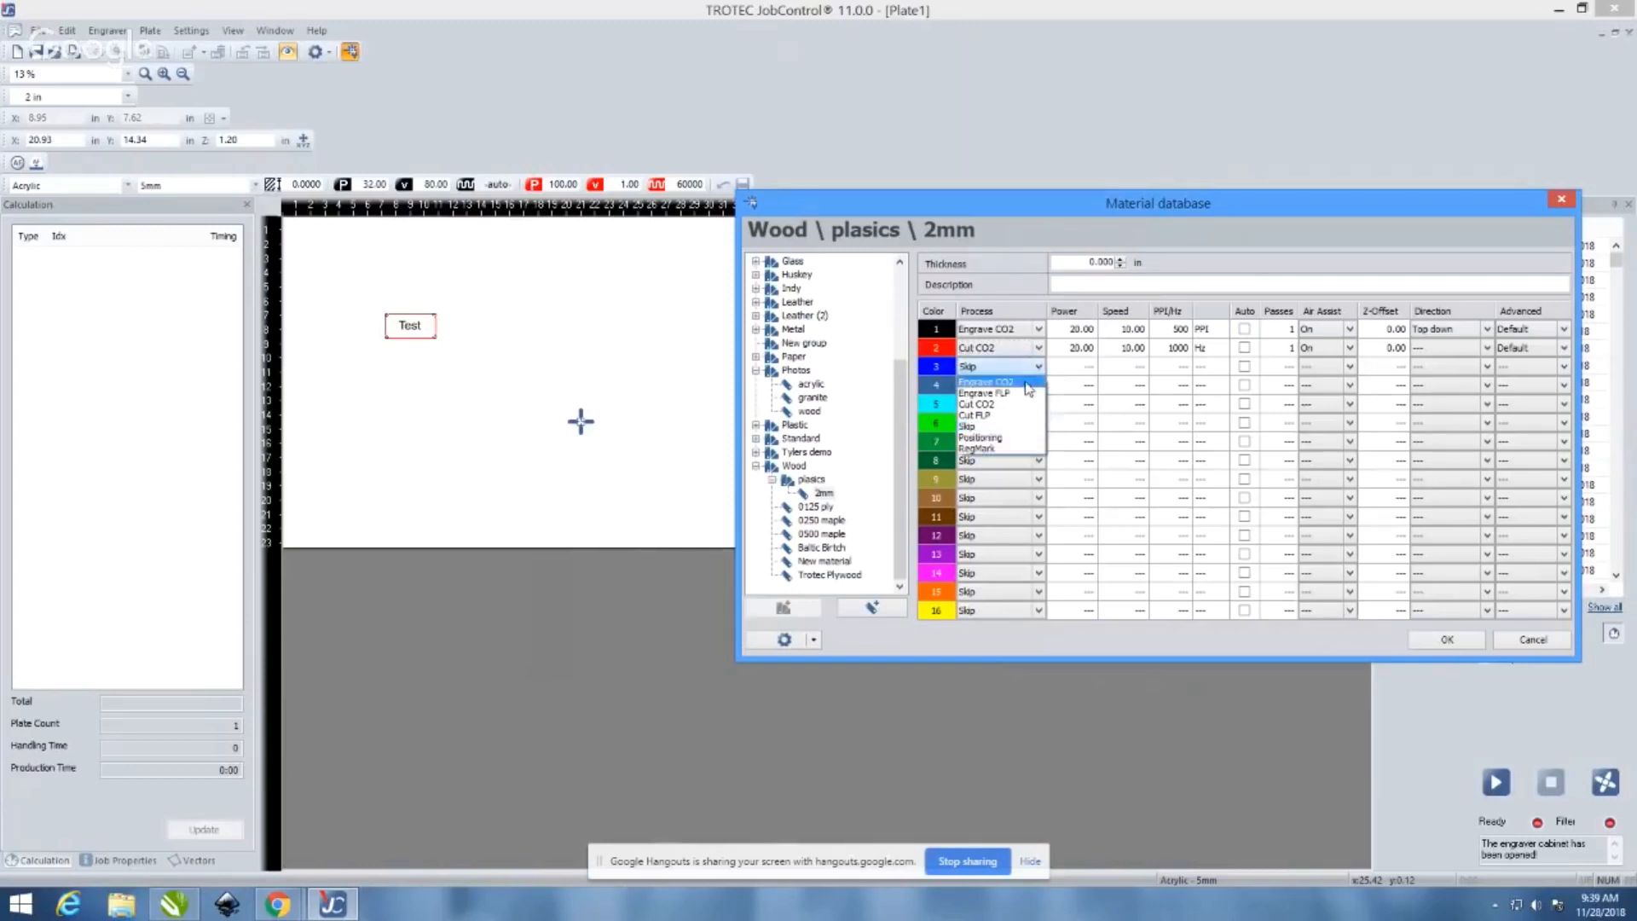
click(1014, 405)
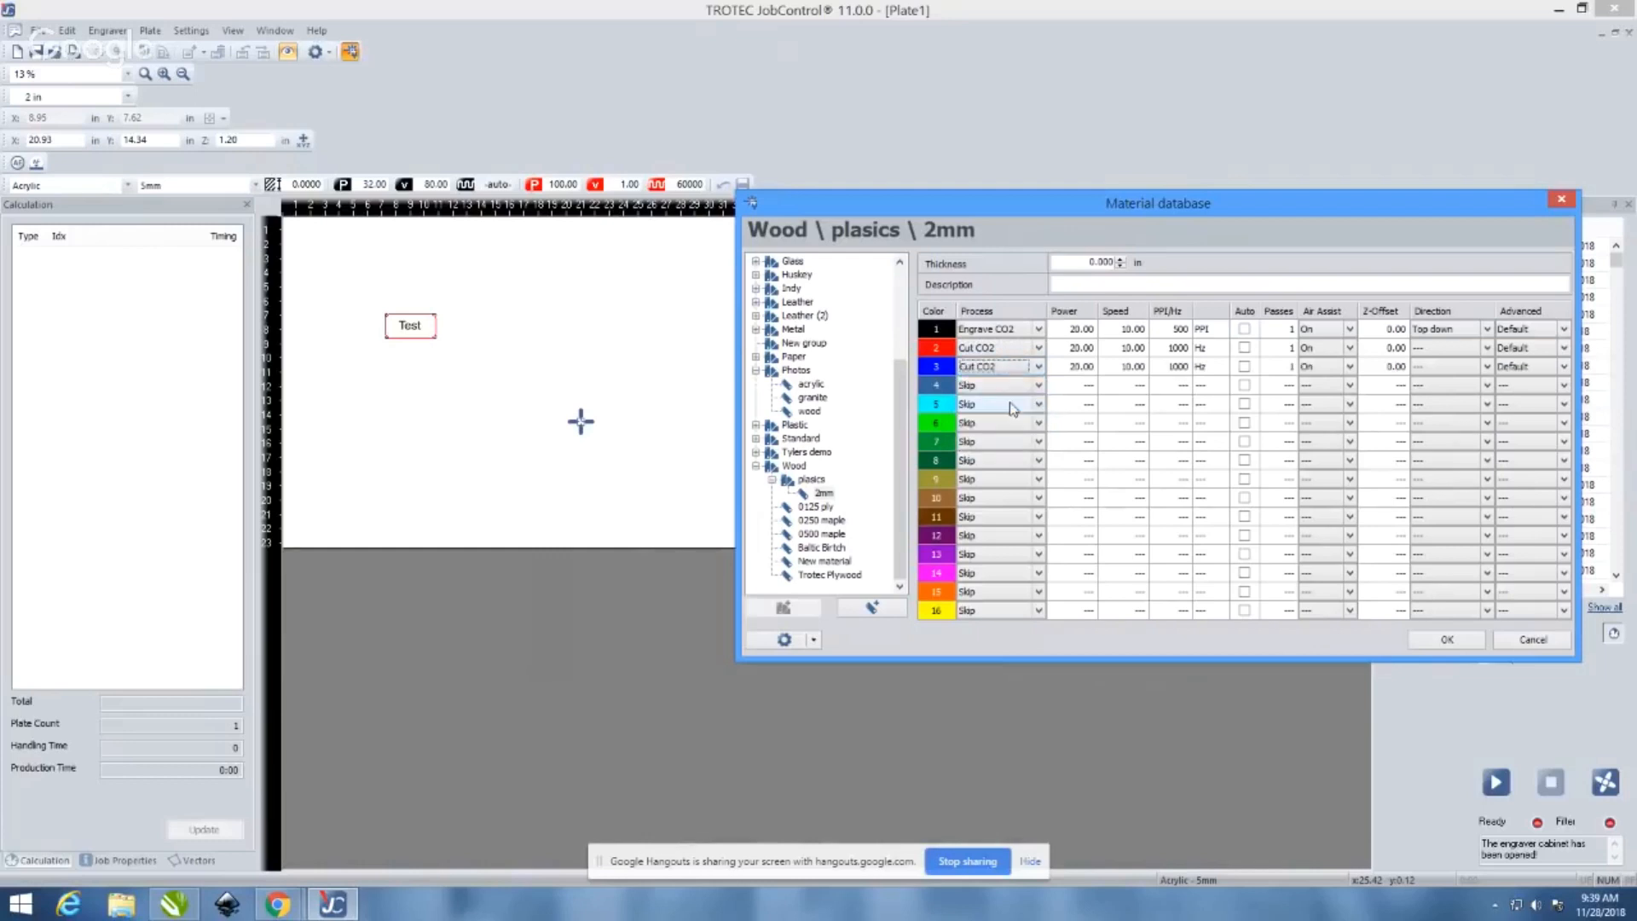
click(1473, 650)
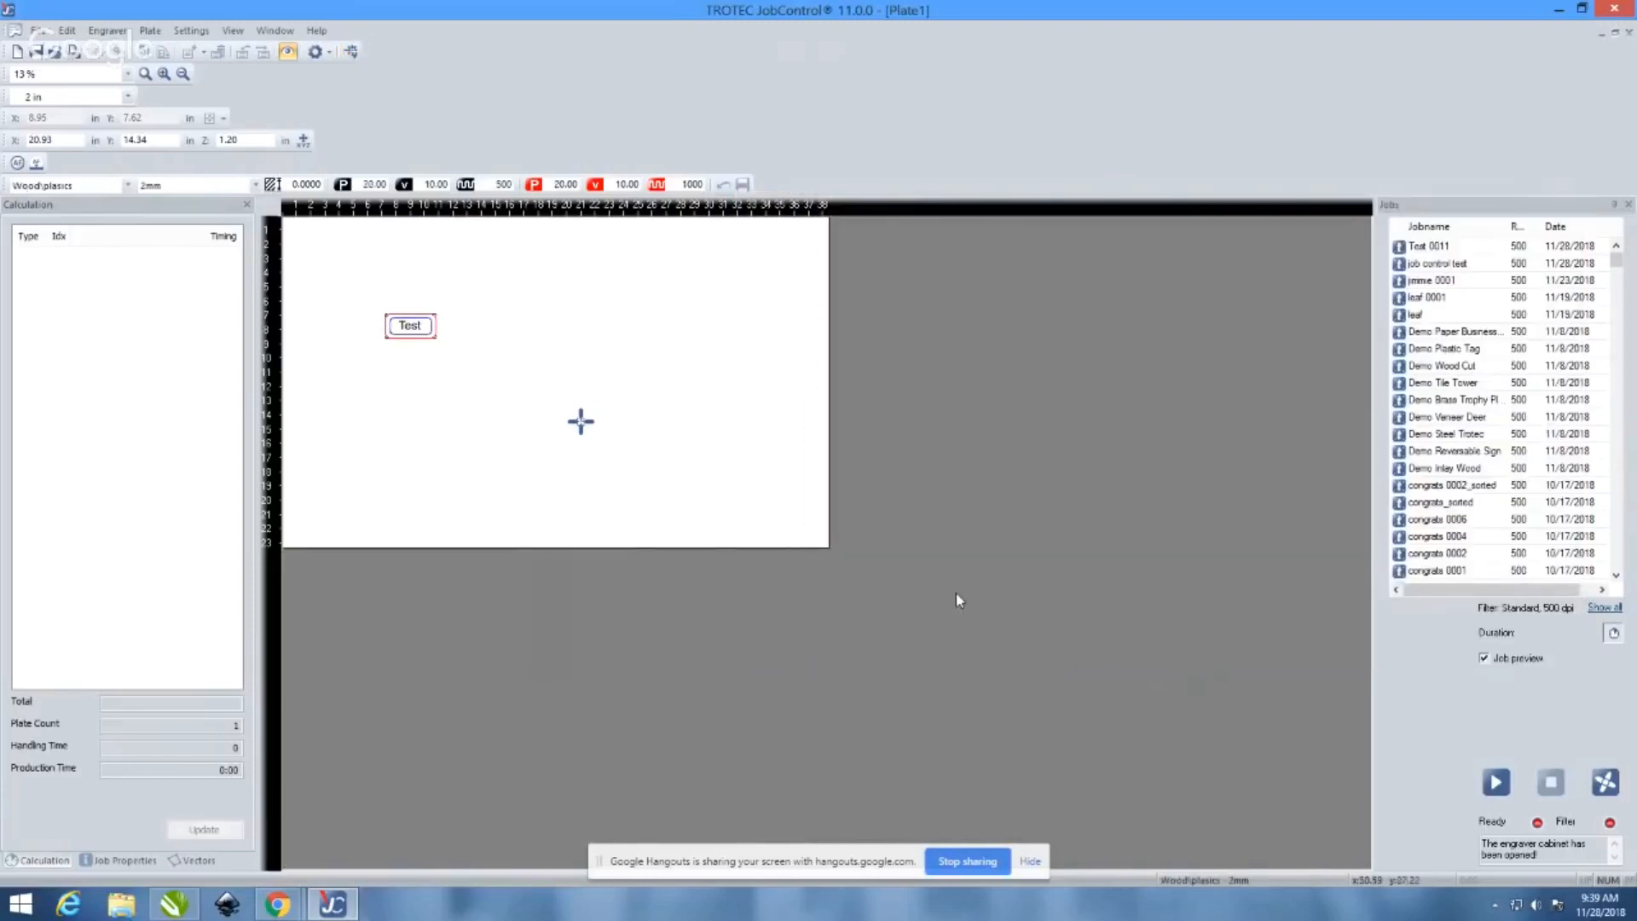
Examine the Test design's engraving and cutting lines on the plate and review the 2mm material's process settings
scroll(413, 311, up, 2)
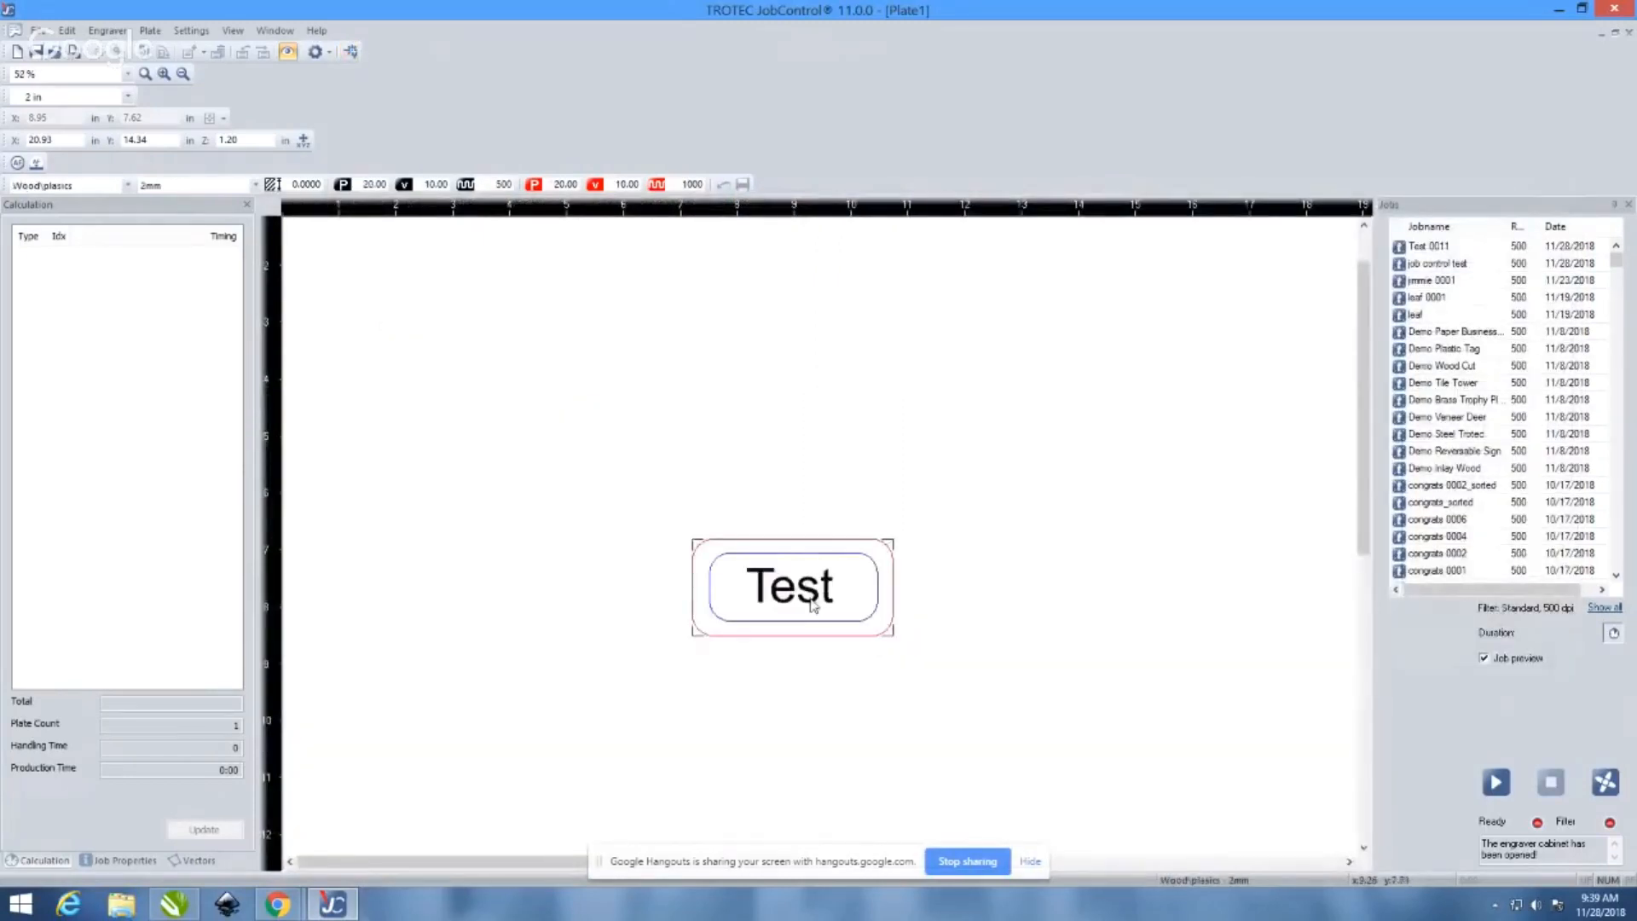
scroll(802, 614, down, 5)
scroll(356, 281, up, 1)
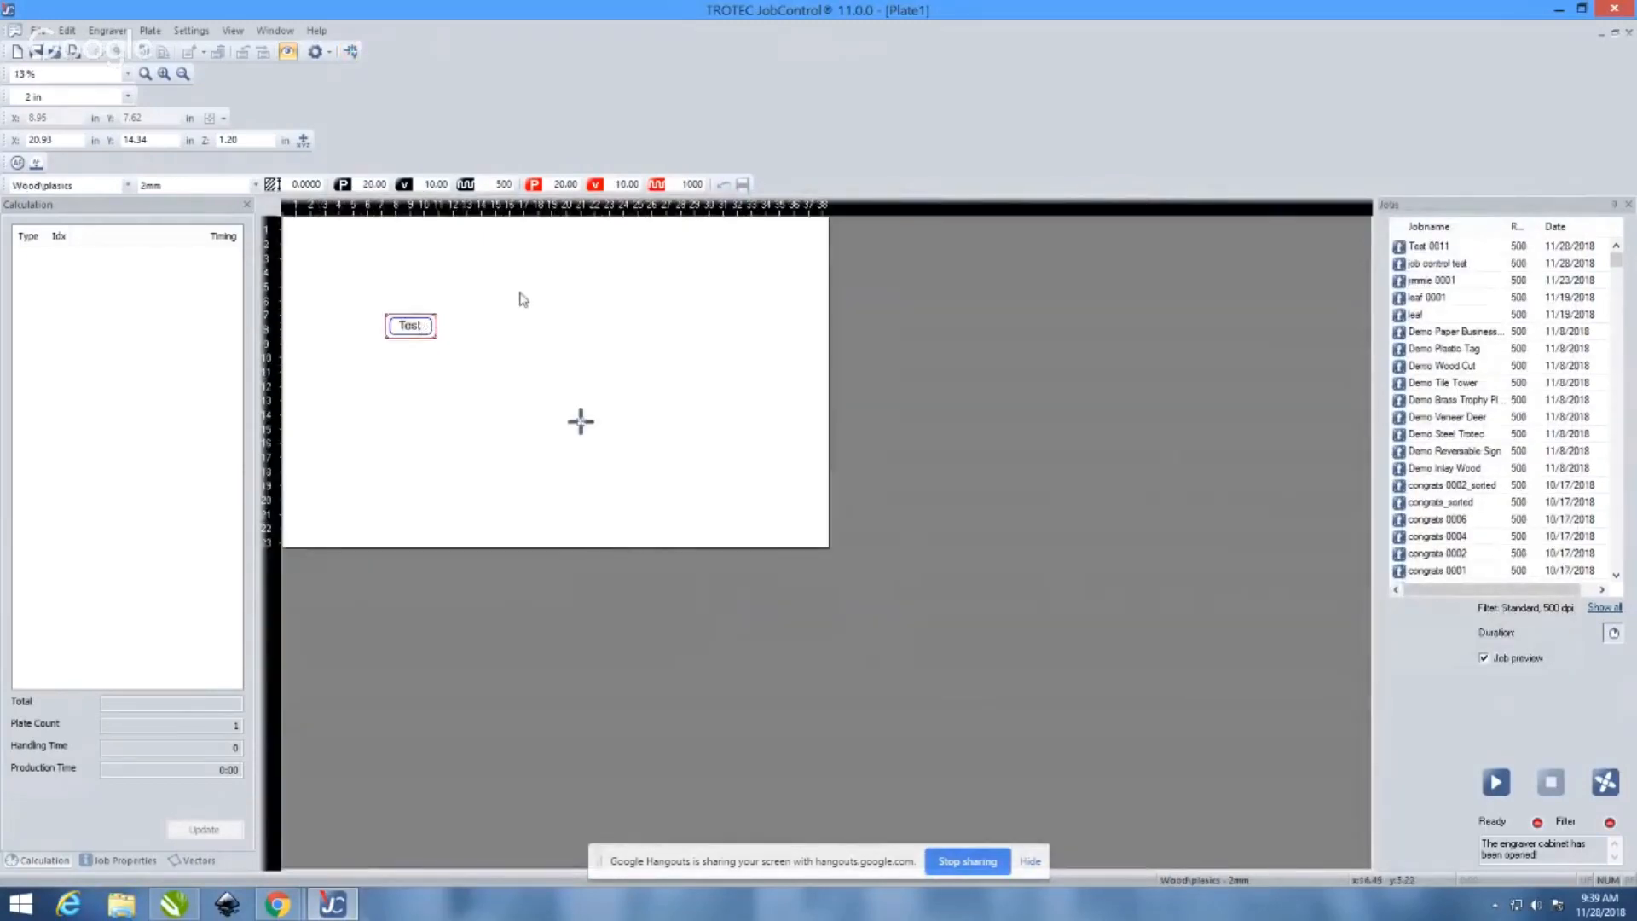
double_click(572, 296)
drag(632, 234, 783, 226)
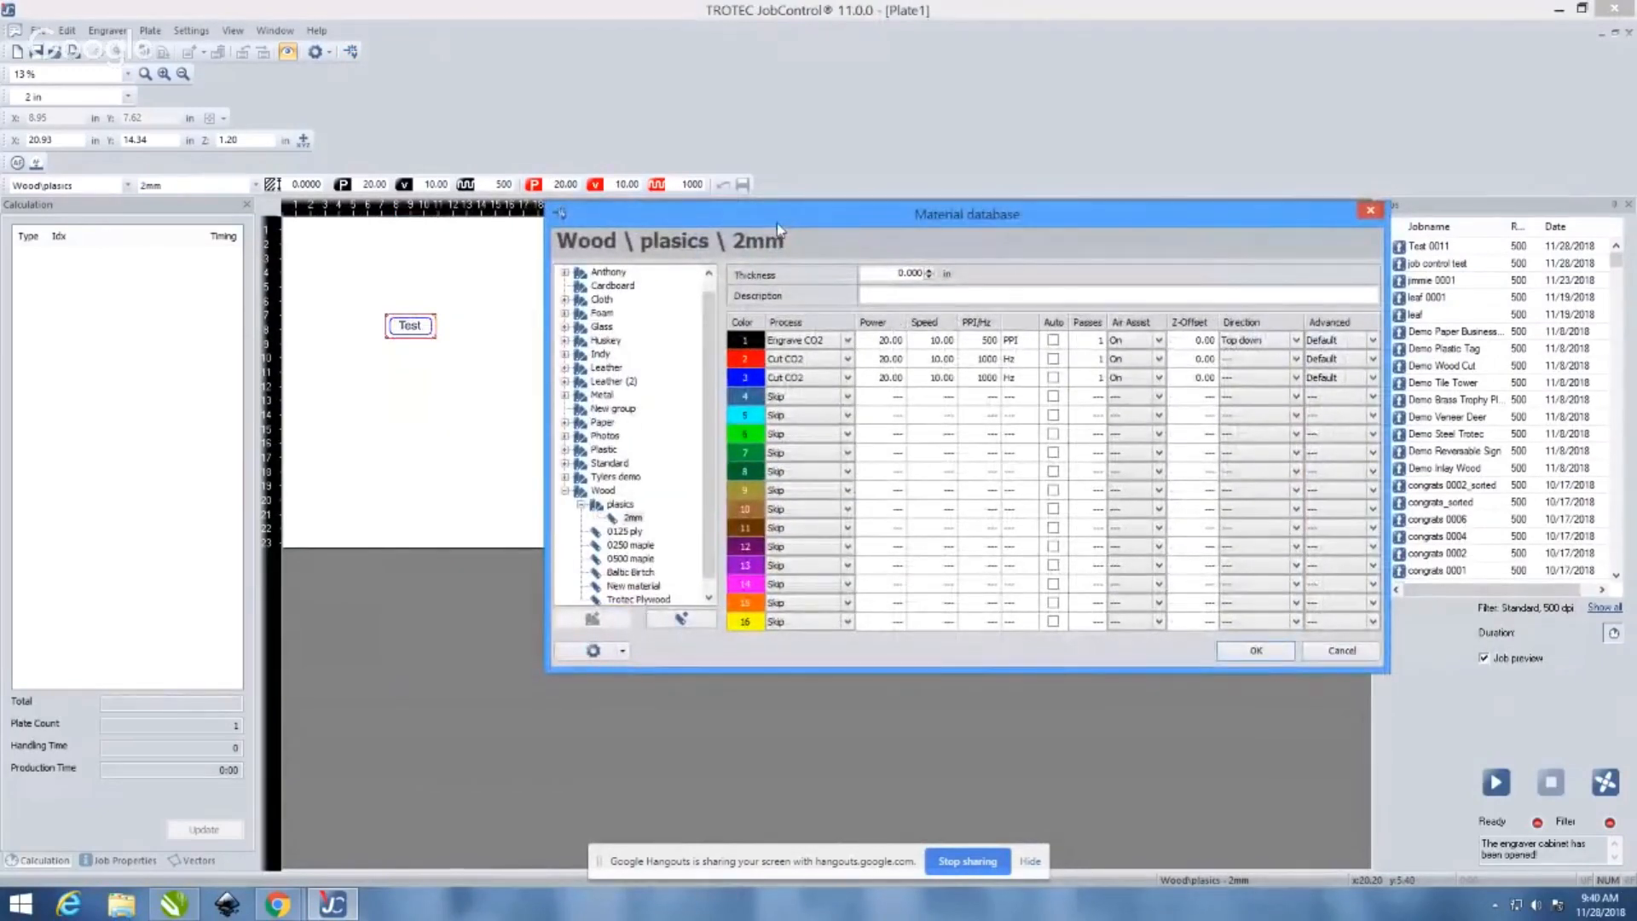
drag(776, 223, 713, 235)
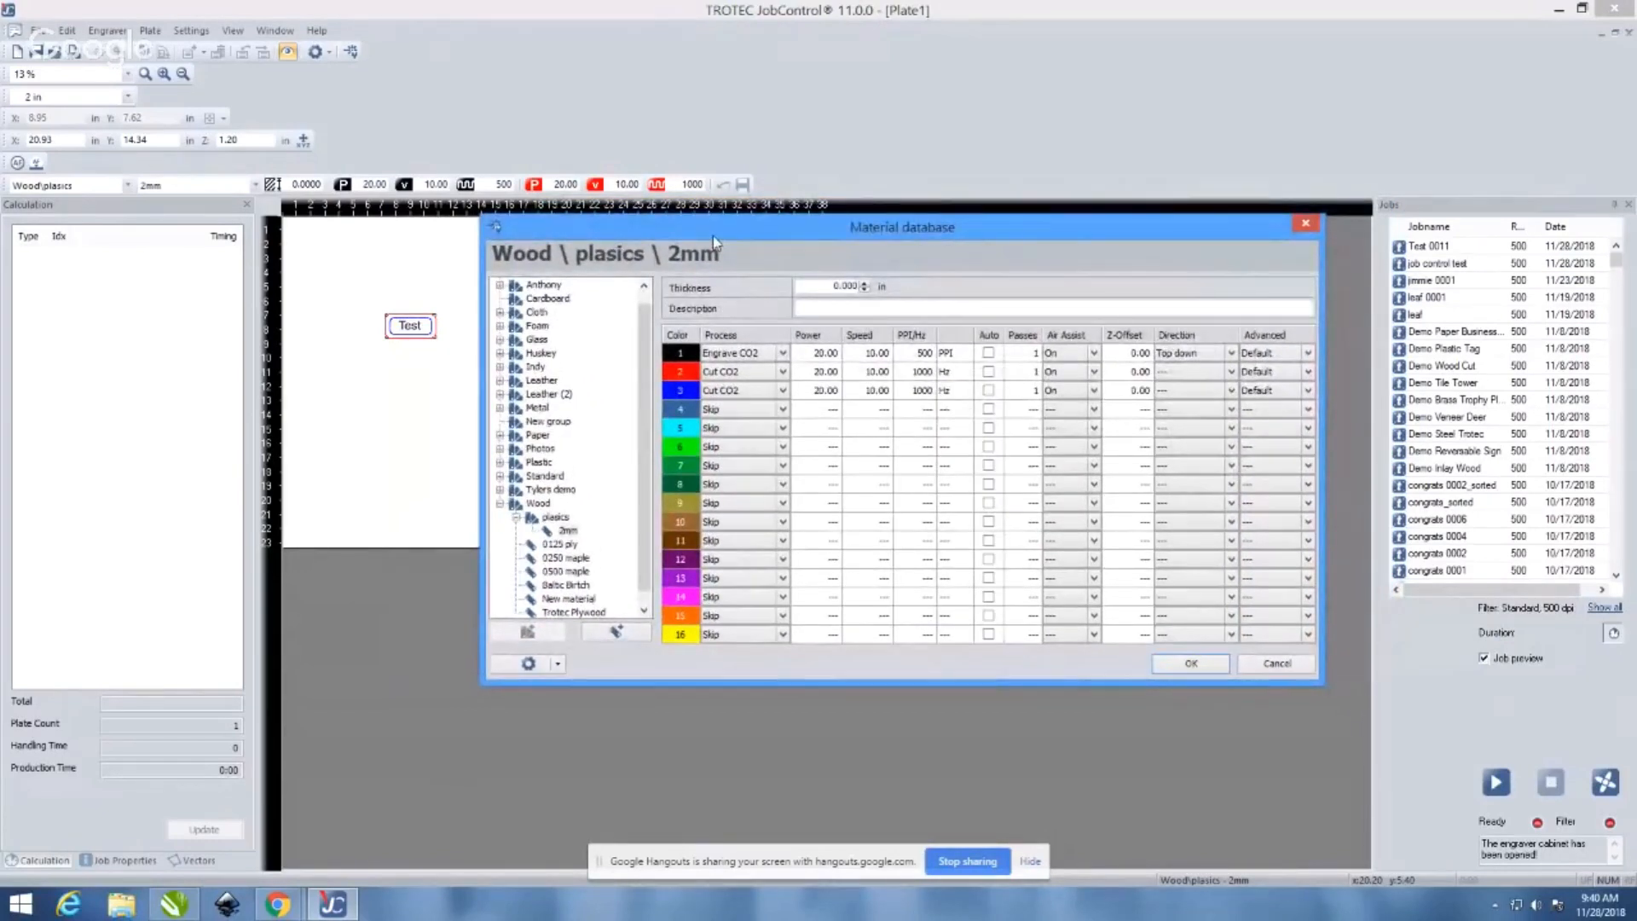
drag(713, 235, 717, 238)
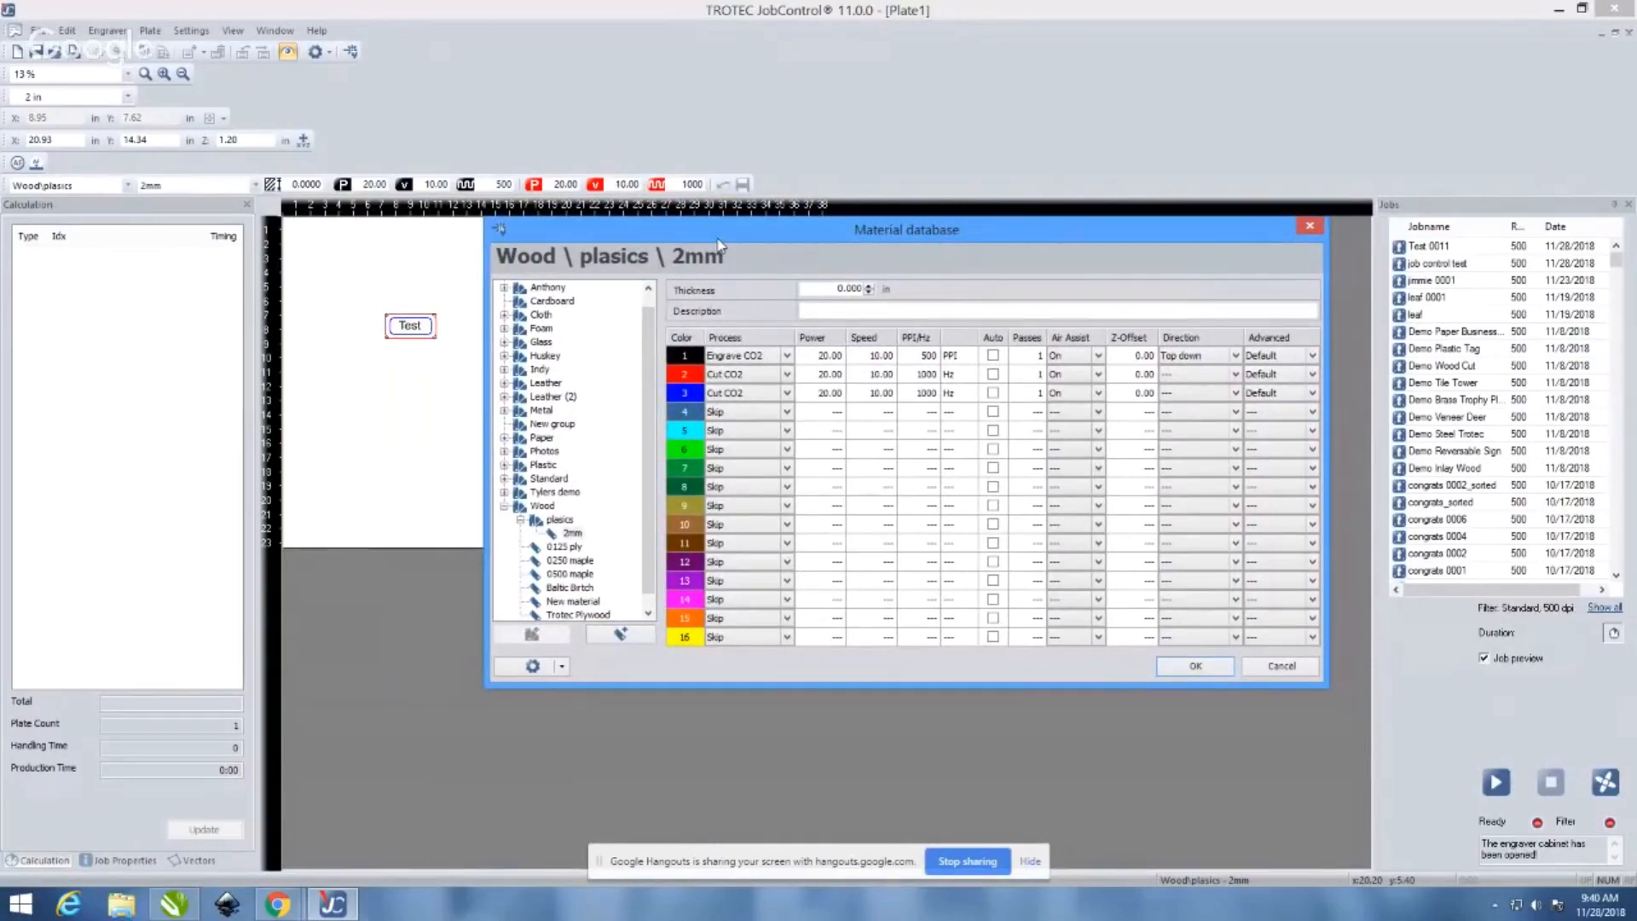
drag(719, 245, 735, 256)
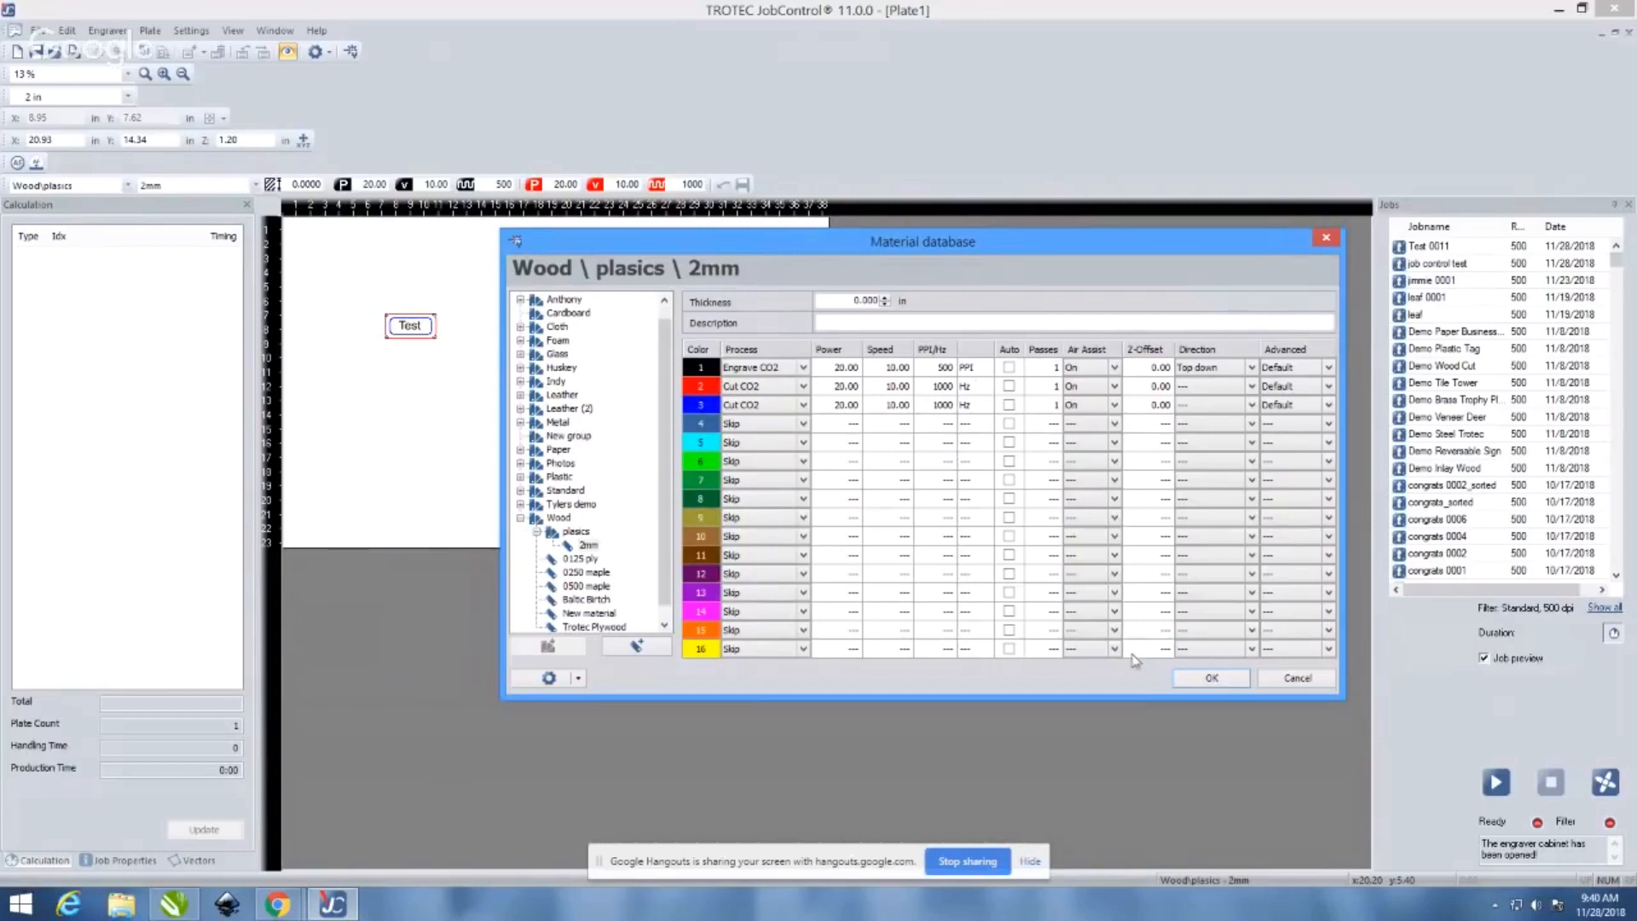
click(1267, 680)
scroll(437, 351, up, 2)
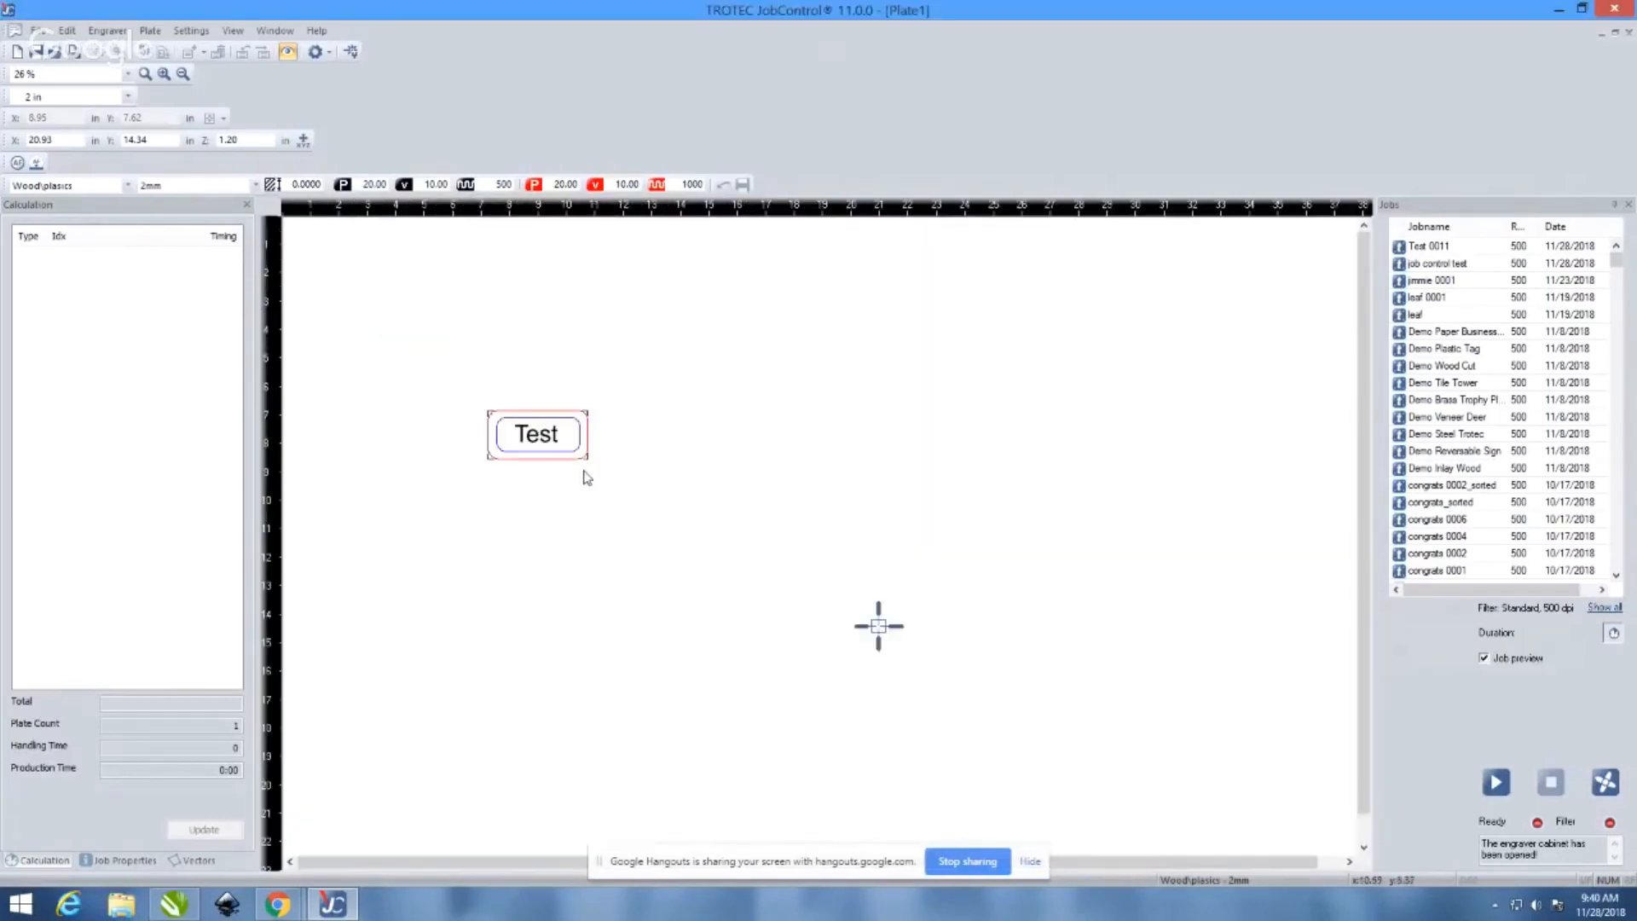
scroll(431, 340, down, 2)
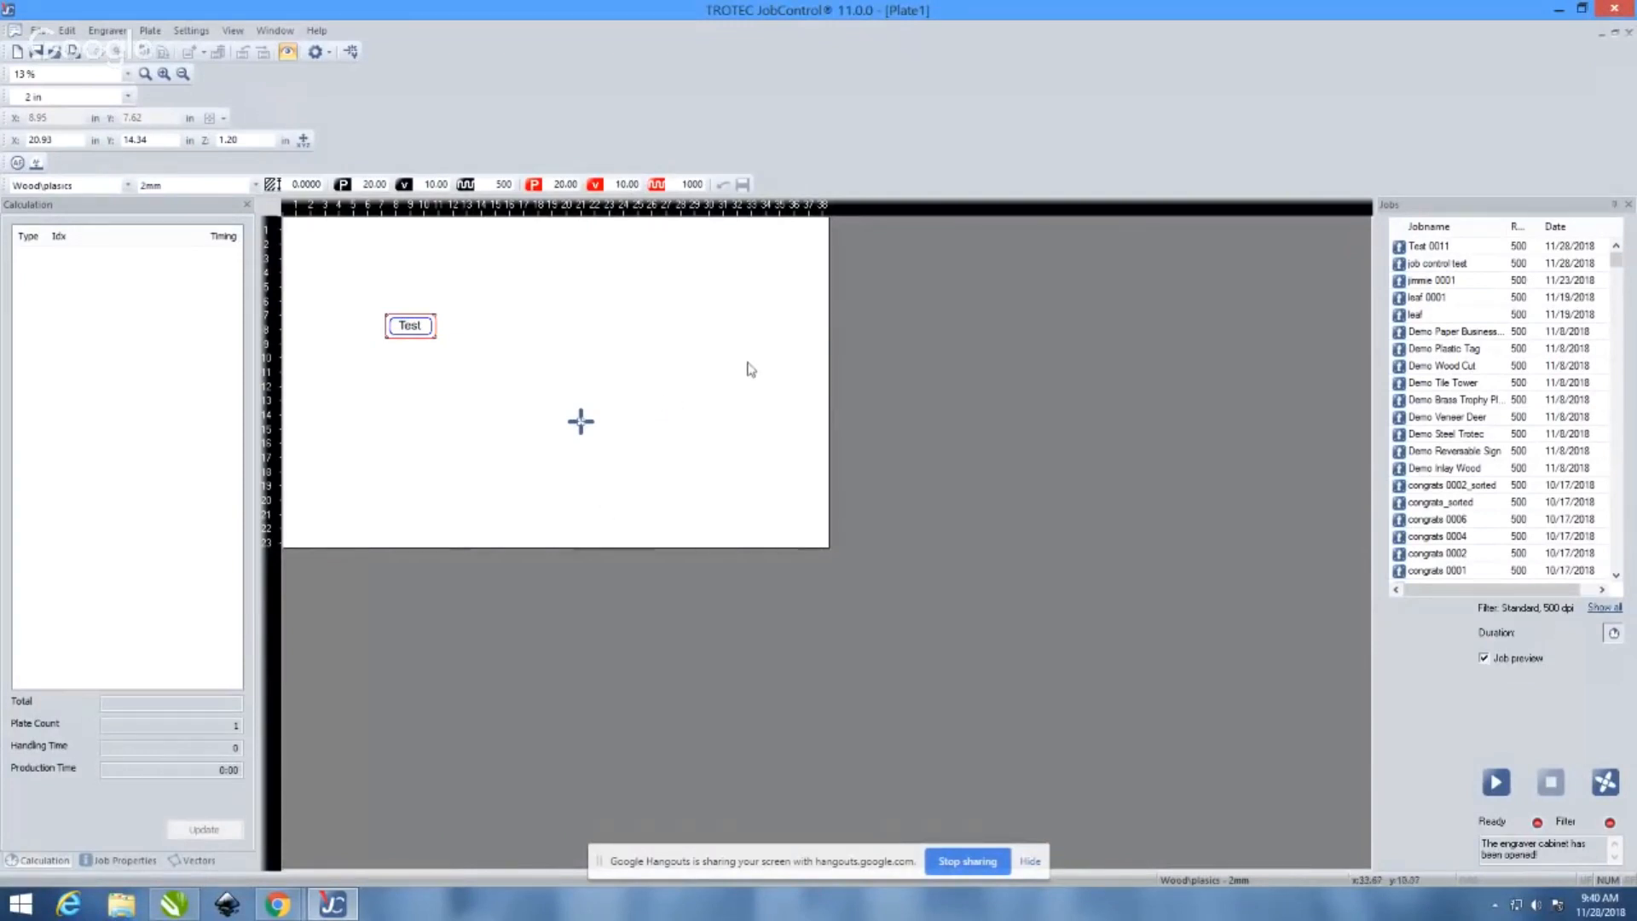
Reopen the material database beside the design and set the black engraving's power to 30
double_click(600, 324)
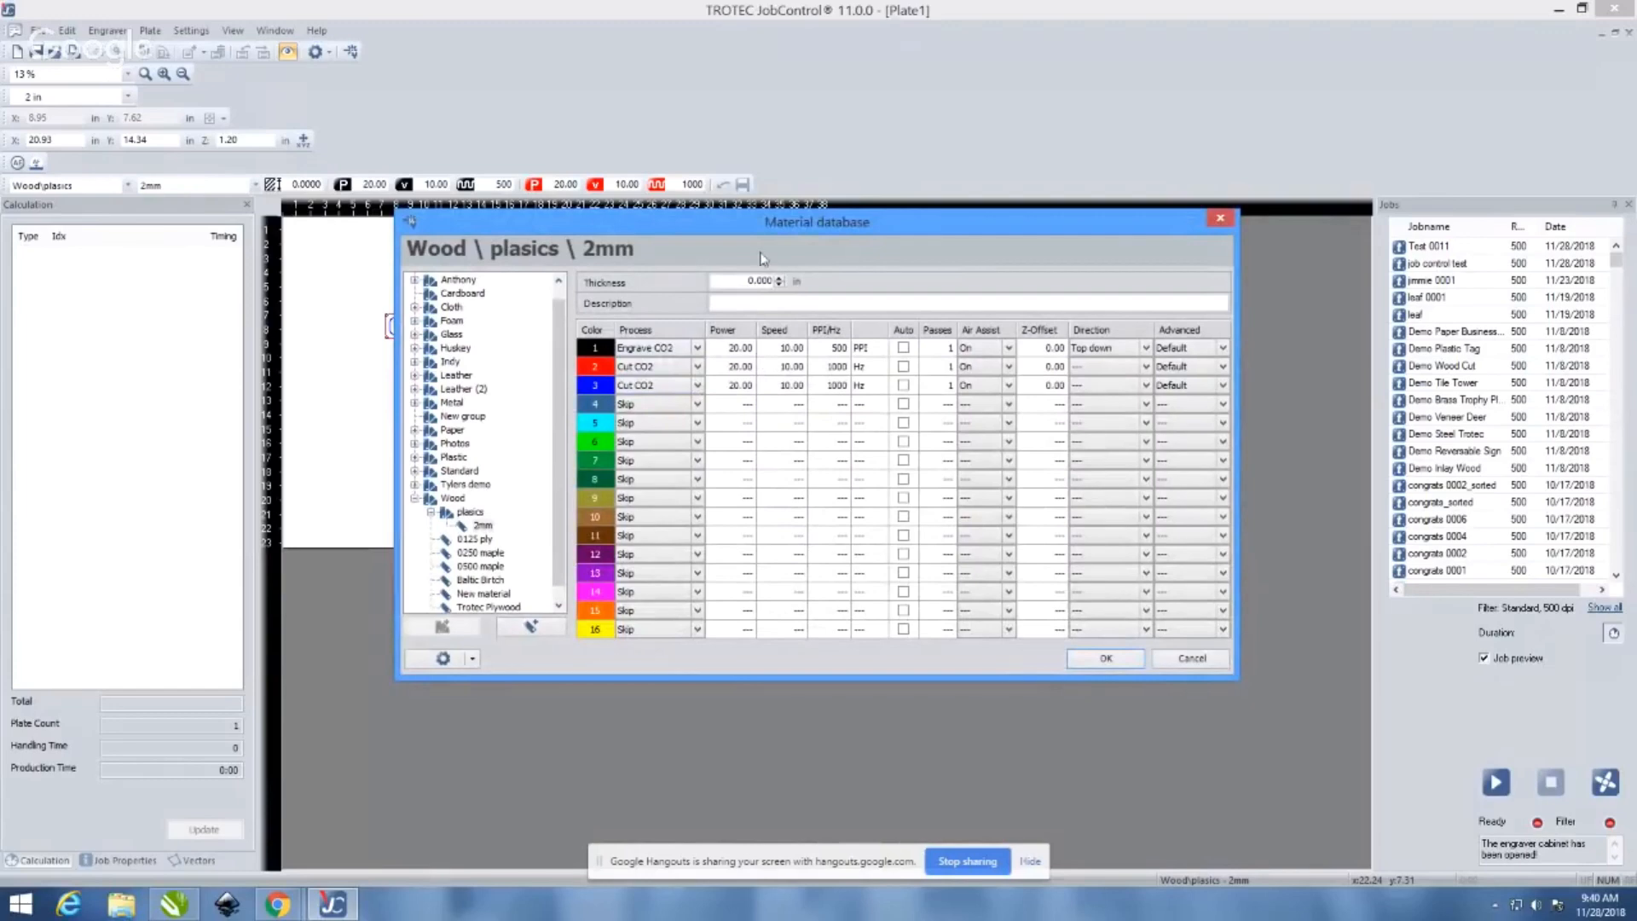
drag(752, 223, 879, 236)
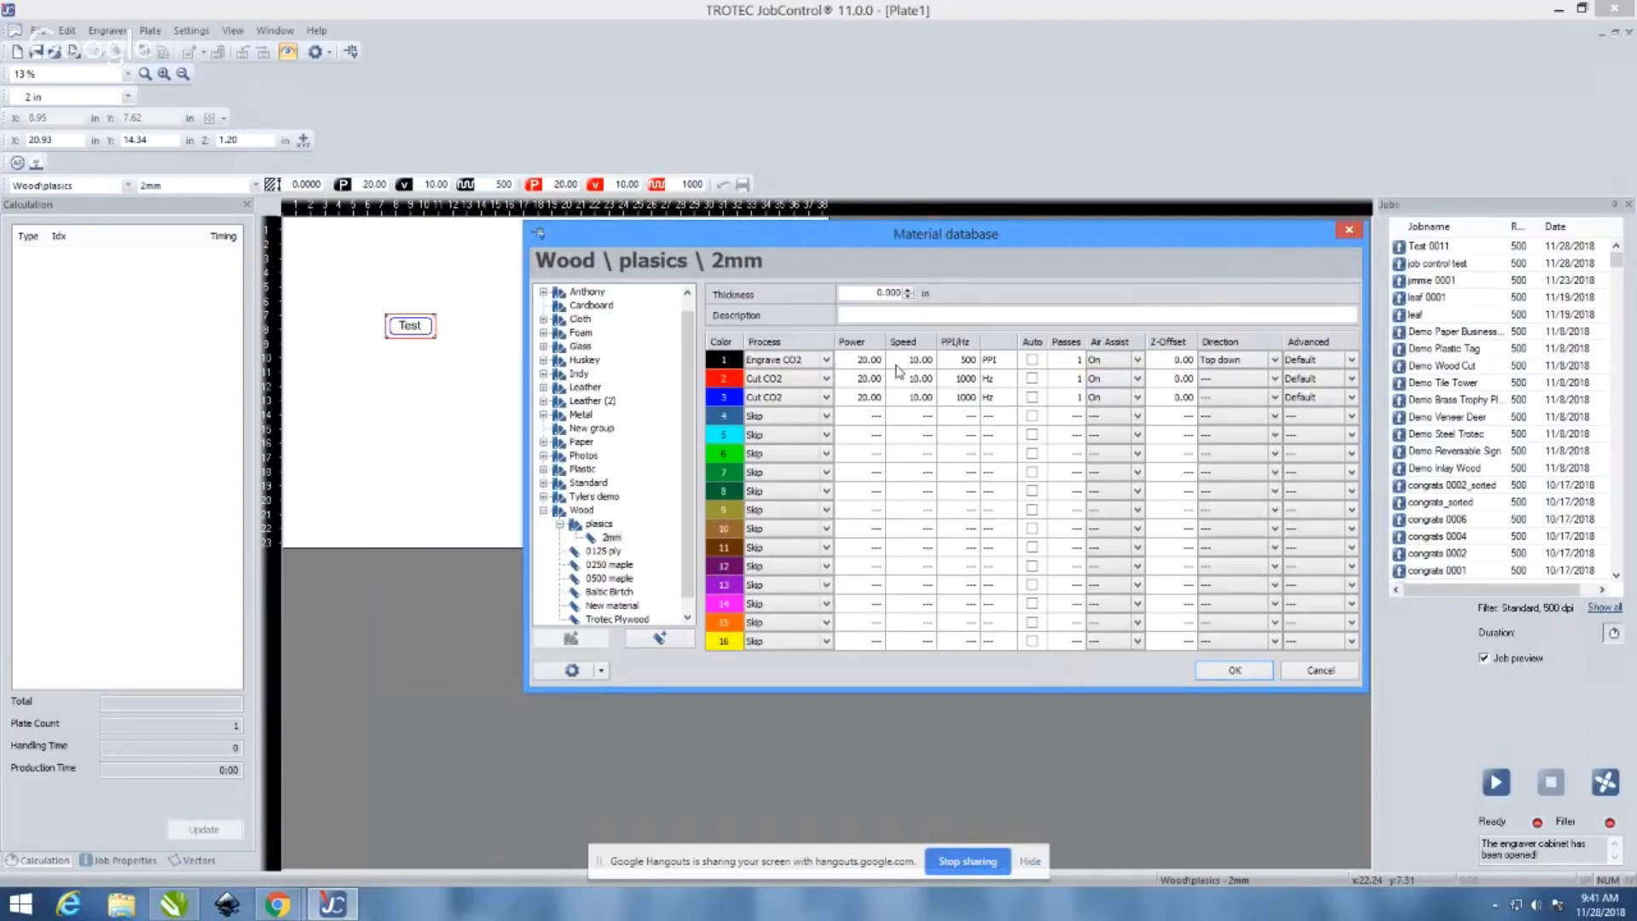
click(868, 359)
text(1)
text(0)
Set the speed of the red cut to 1
click(902, 366)
click(904, 379)
click(907, 360)
click(908, 378)
text(1)
click(912, 418)
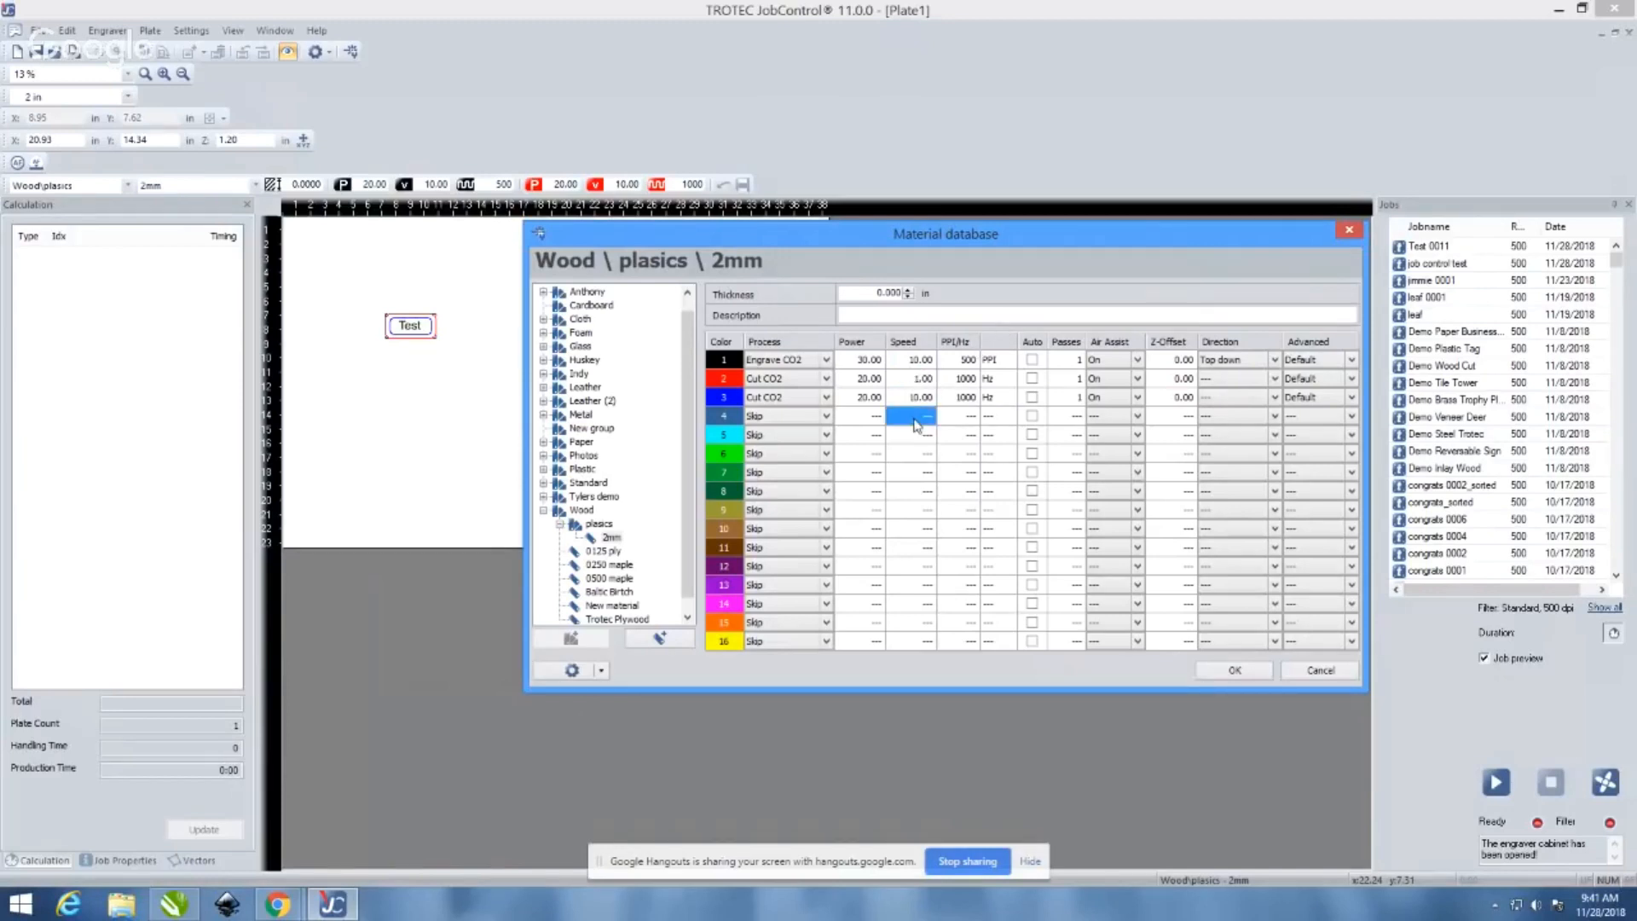
Set the speed to 100 for the black engraving and 0.8 for the blue cut
click(927, 380)
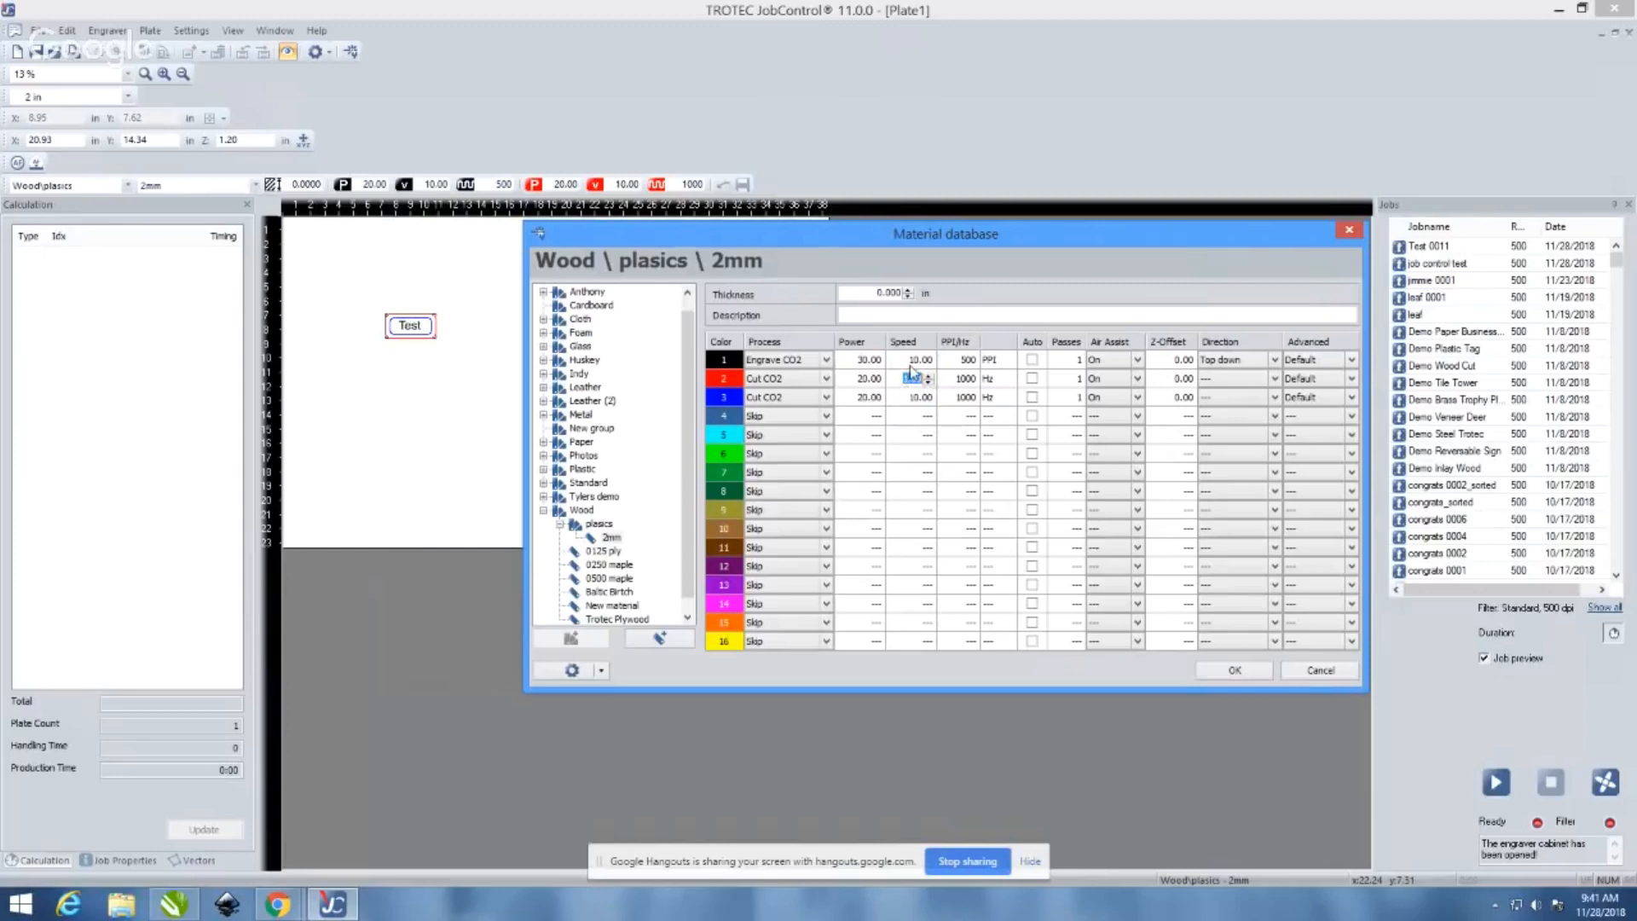
click(914, 361)
text(100)
key(Return)
click(914, 399)
key(BackSpace)
text(0.8)
key(Return)
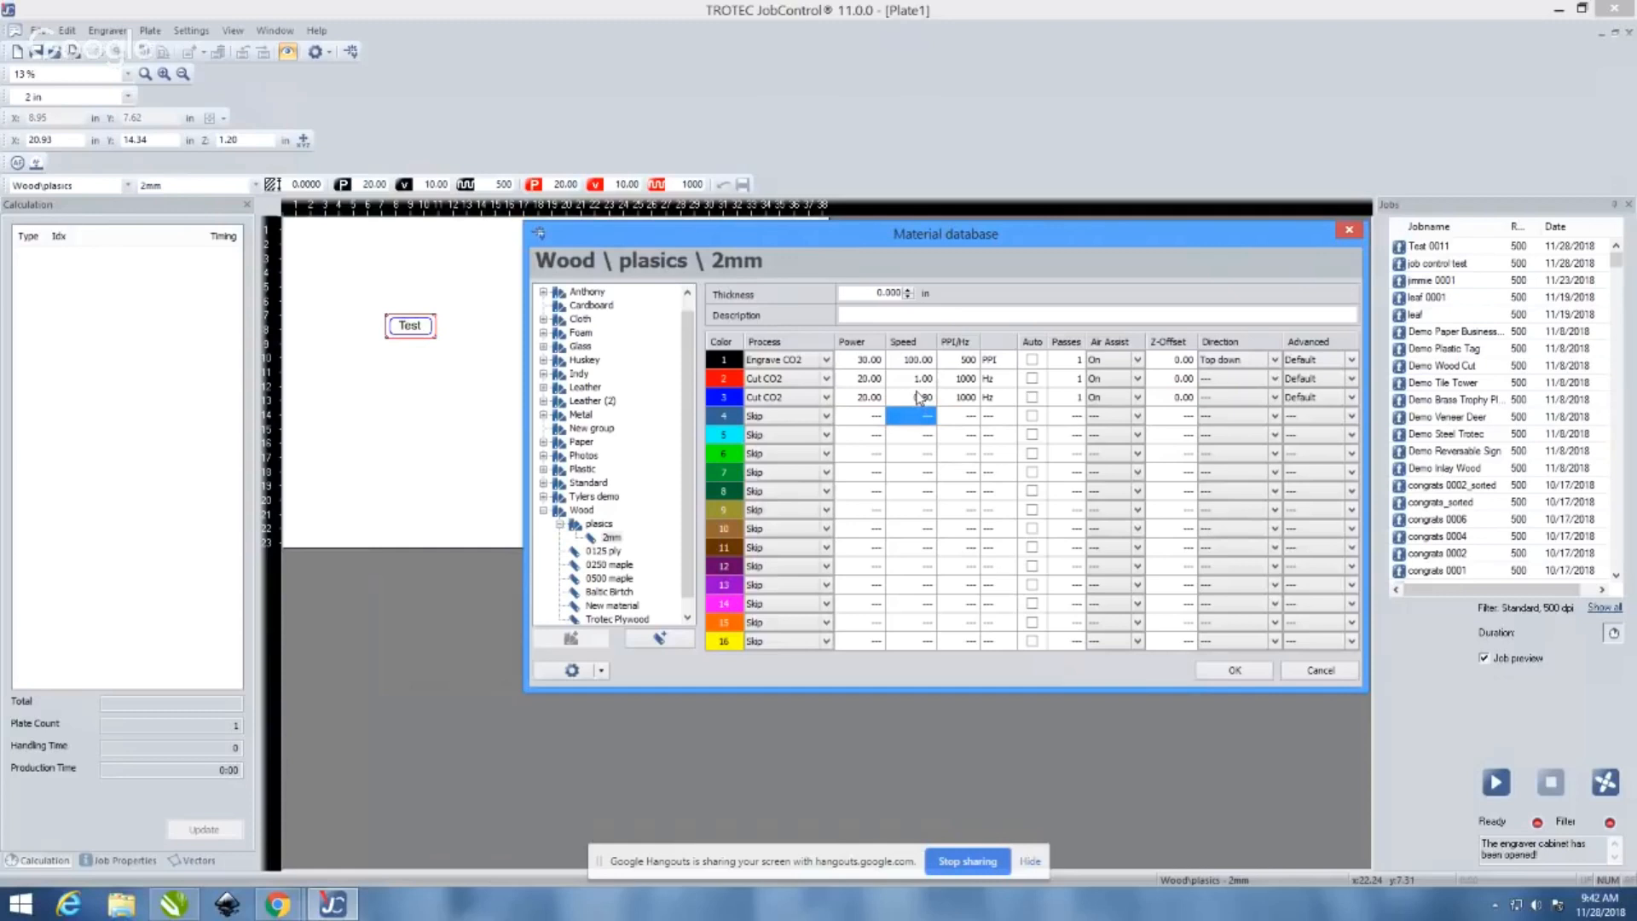
Try other cutting speeds, entering 0.5 and 0.3 for blue, and return the blue cut to 0.8 with red at 1
click(923, 382)
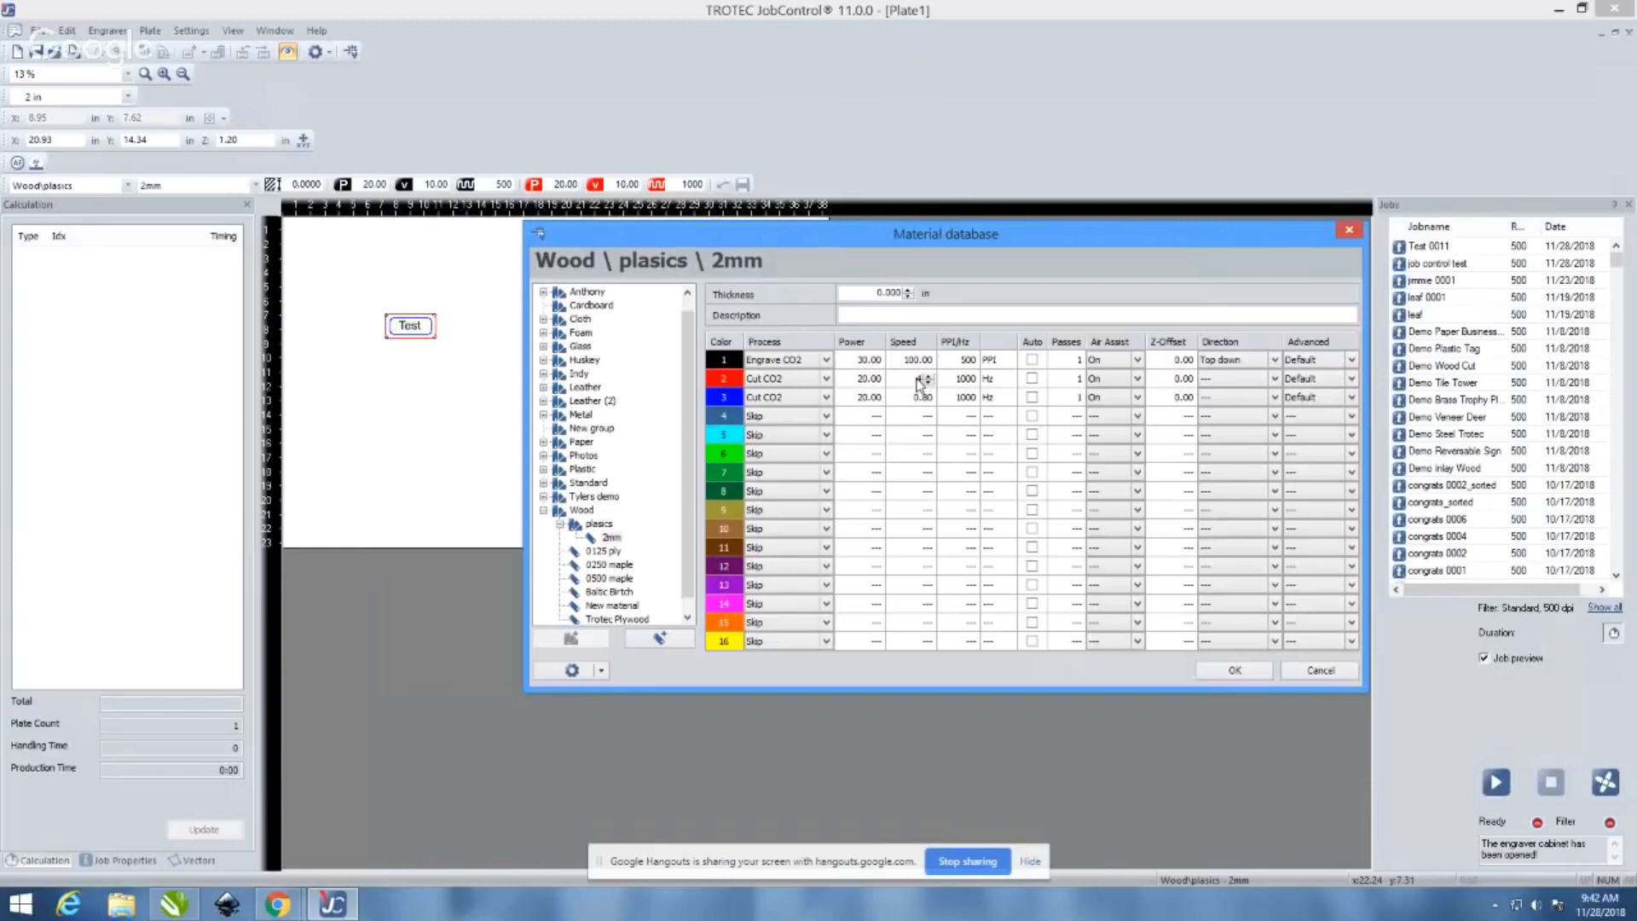
key(Return)
click(919, 378)
text(4)
click(921, 397)
key(Return)
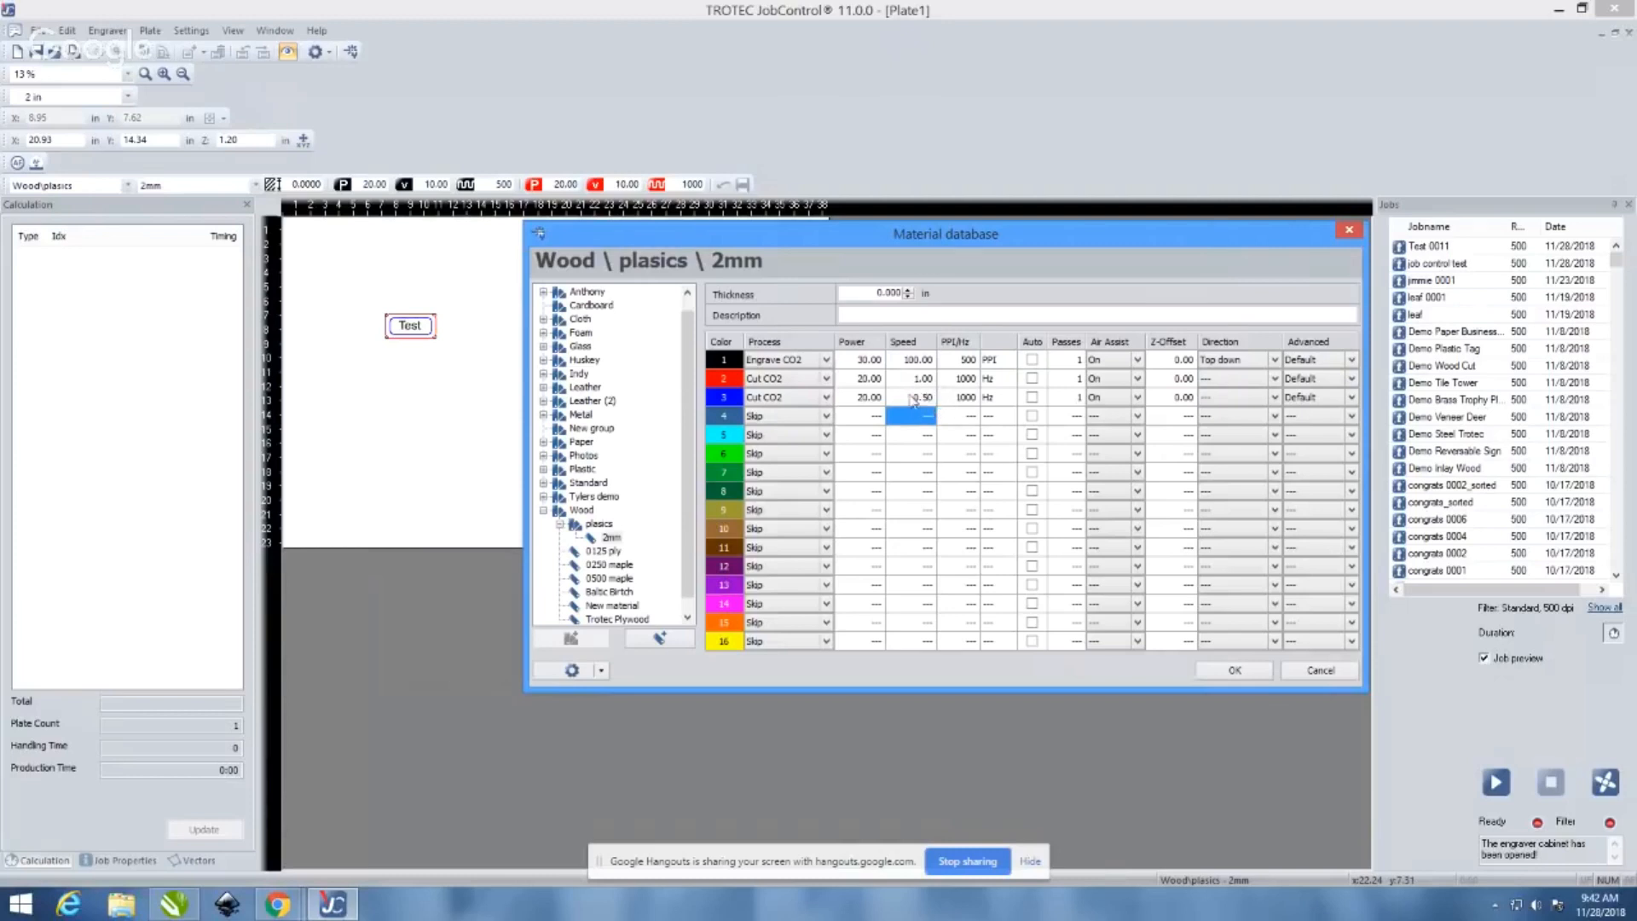
click(918, 397)
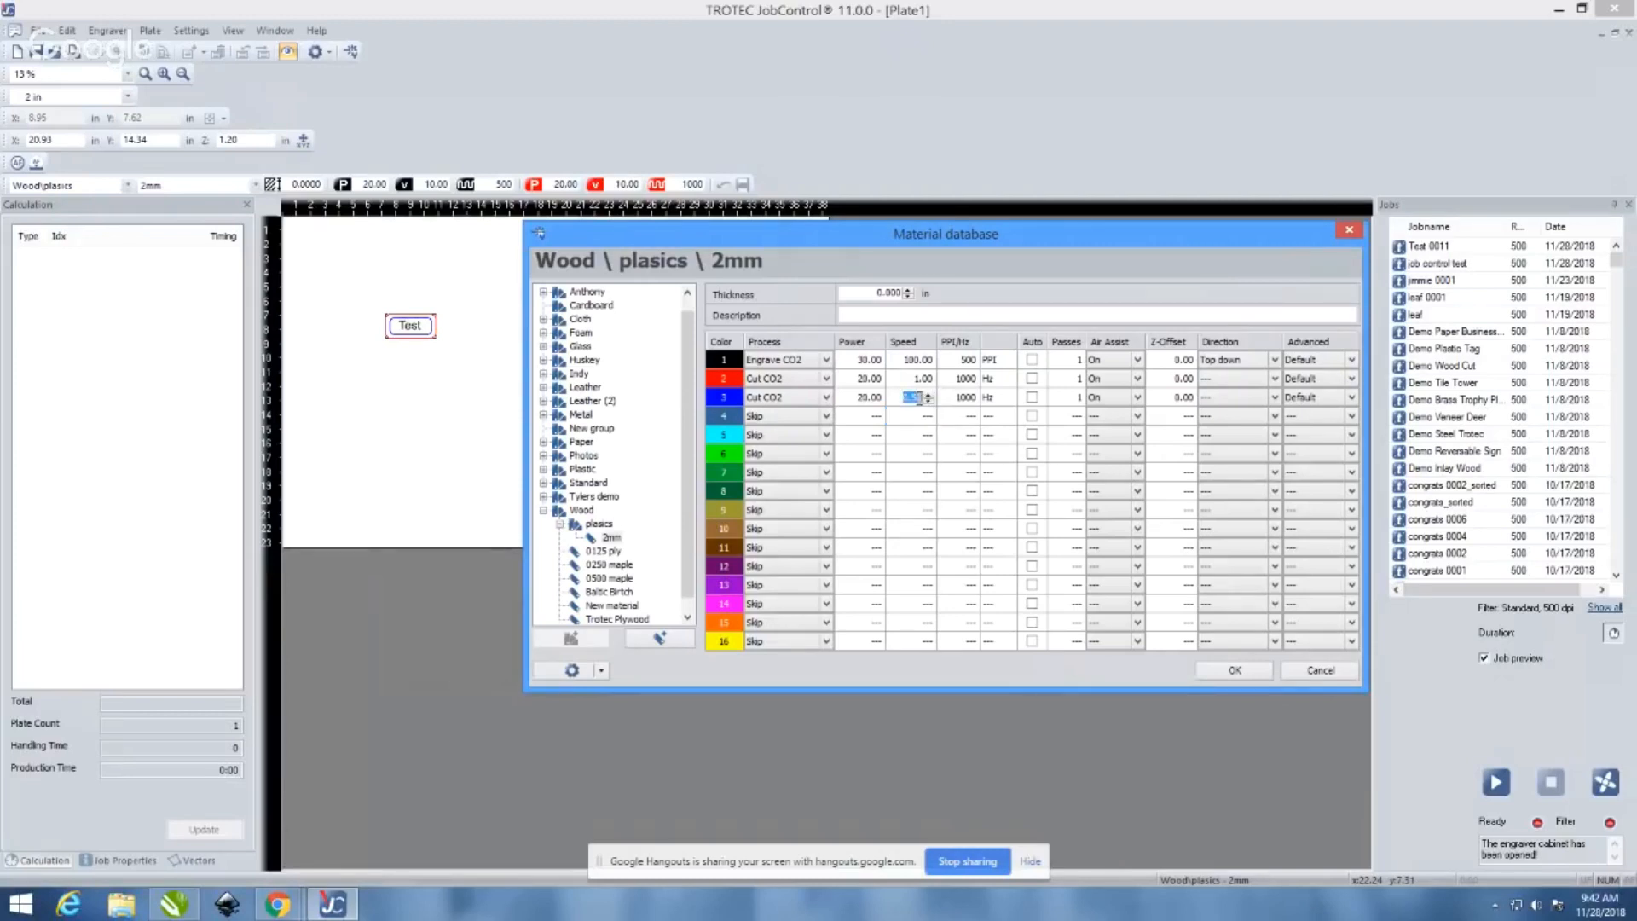
text(0.3)
key(Return)
click(921, 399)
text(0.8)
key(Return)
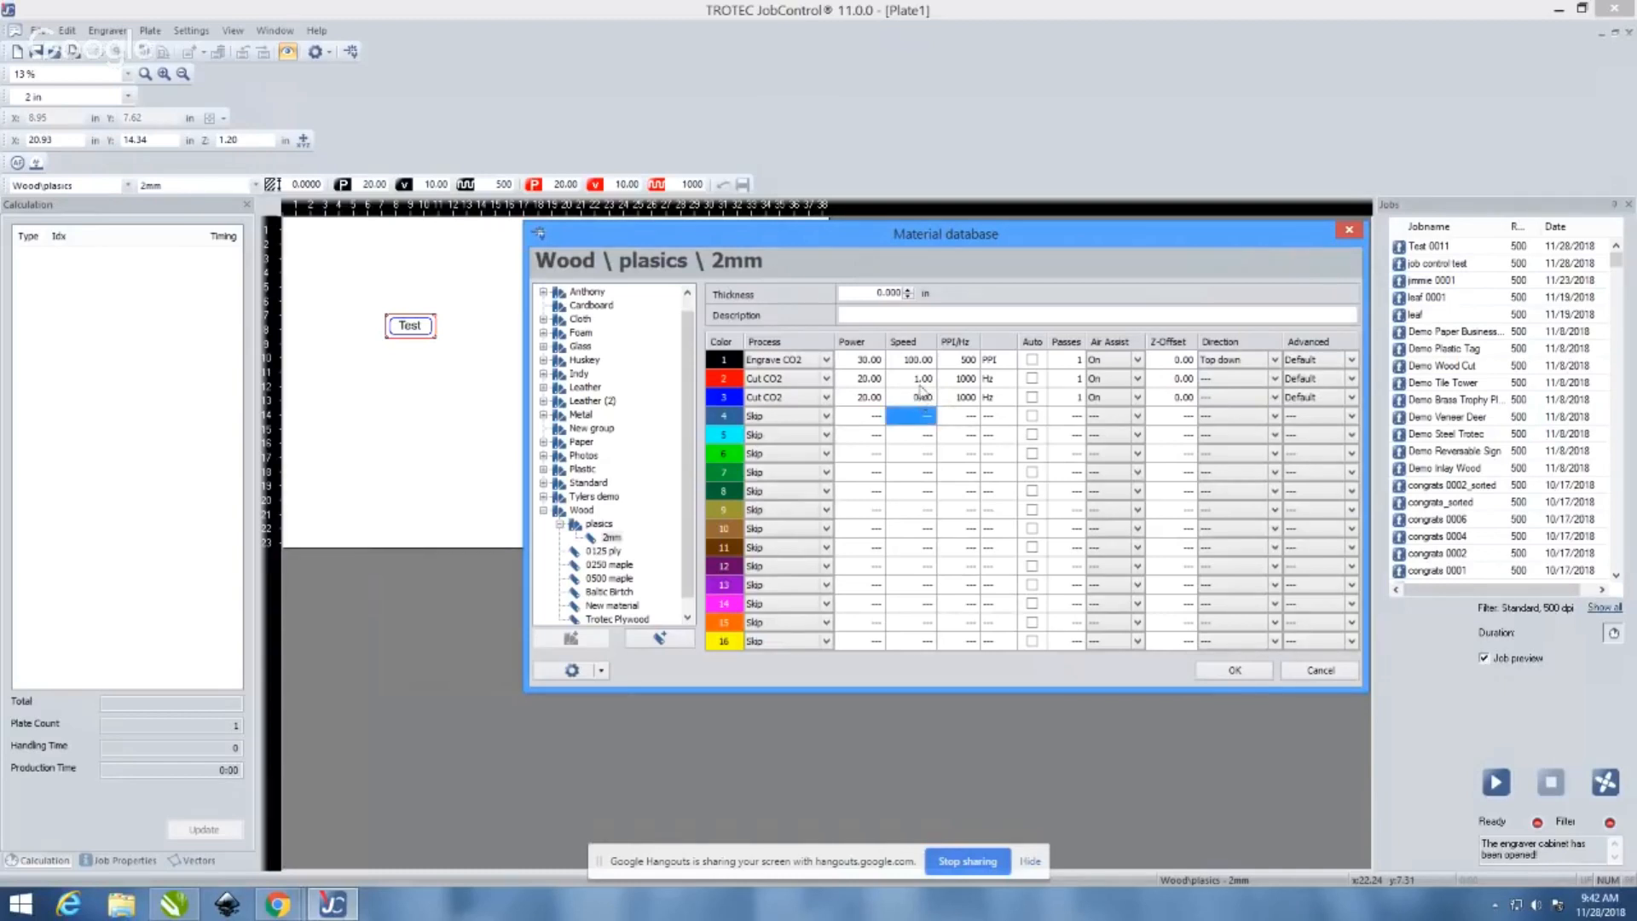
Try swapped speeds, with 100 for the red cut and 0.8 for the black engraving
click(919, 378)
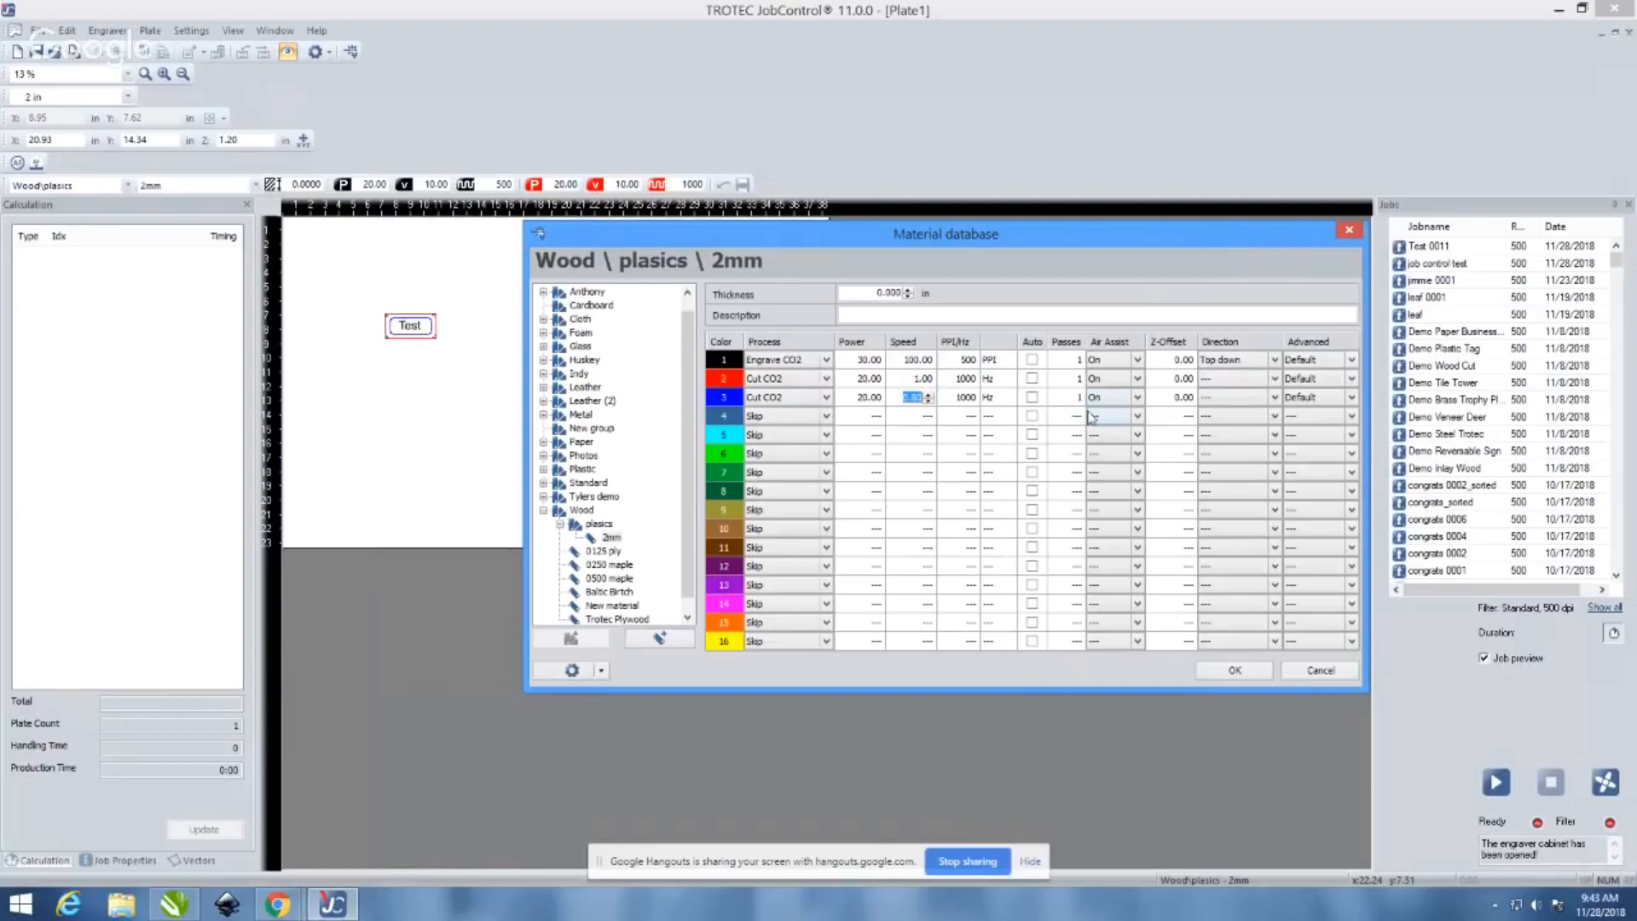
click(971, 399)
click(955, 379)
click(918, 380)
click(919, 359)
click(915, 379)
text(100)
click(914, 362)
text(0.80)
Set the black engraving to speed 100 with automatic PPI and the red cut's speed to 0.8
key(BackSpace)
key(BackSpace)
key(BackSpace)
text(100)
click(928, 382)
text(.8)
key(Return)
click(1032, 361)
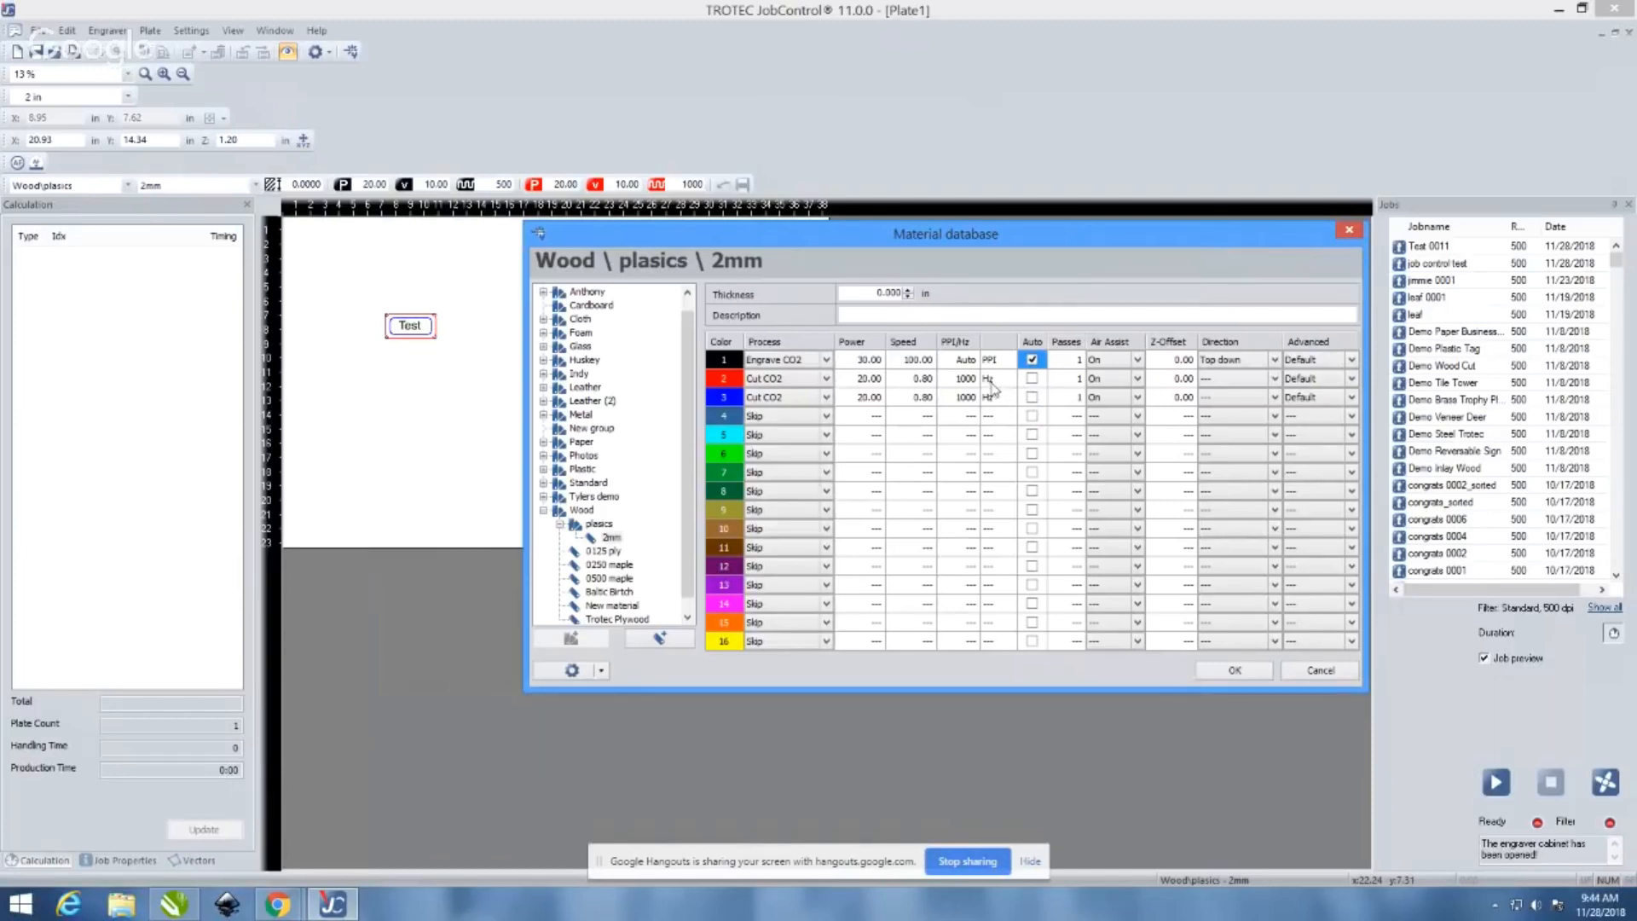
Try the Engrave FLP process for black with automatic frequency turned off, and restore Engrave CO2 with automatic PPI
click(825, 362)
click(821, 387)
click(1032, 360)
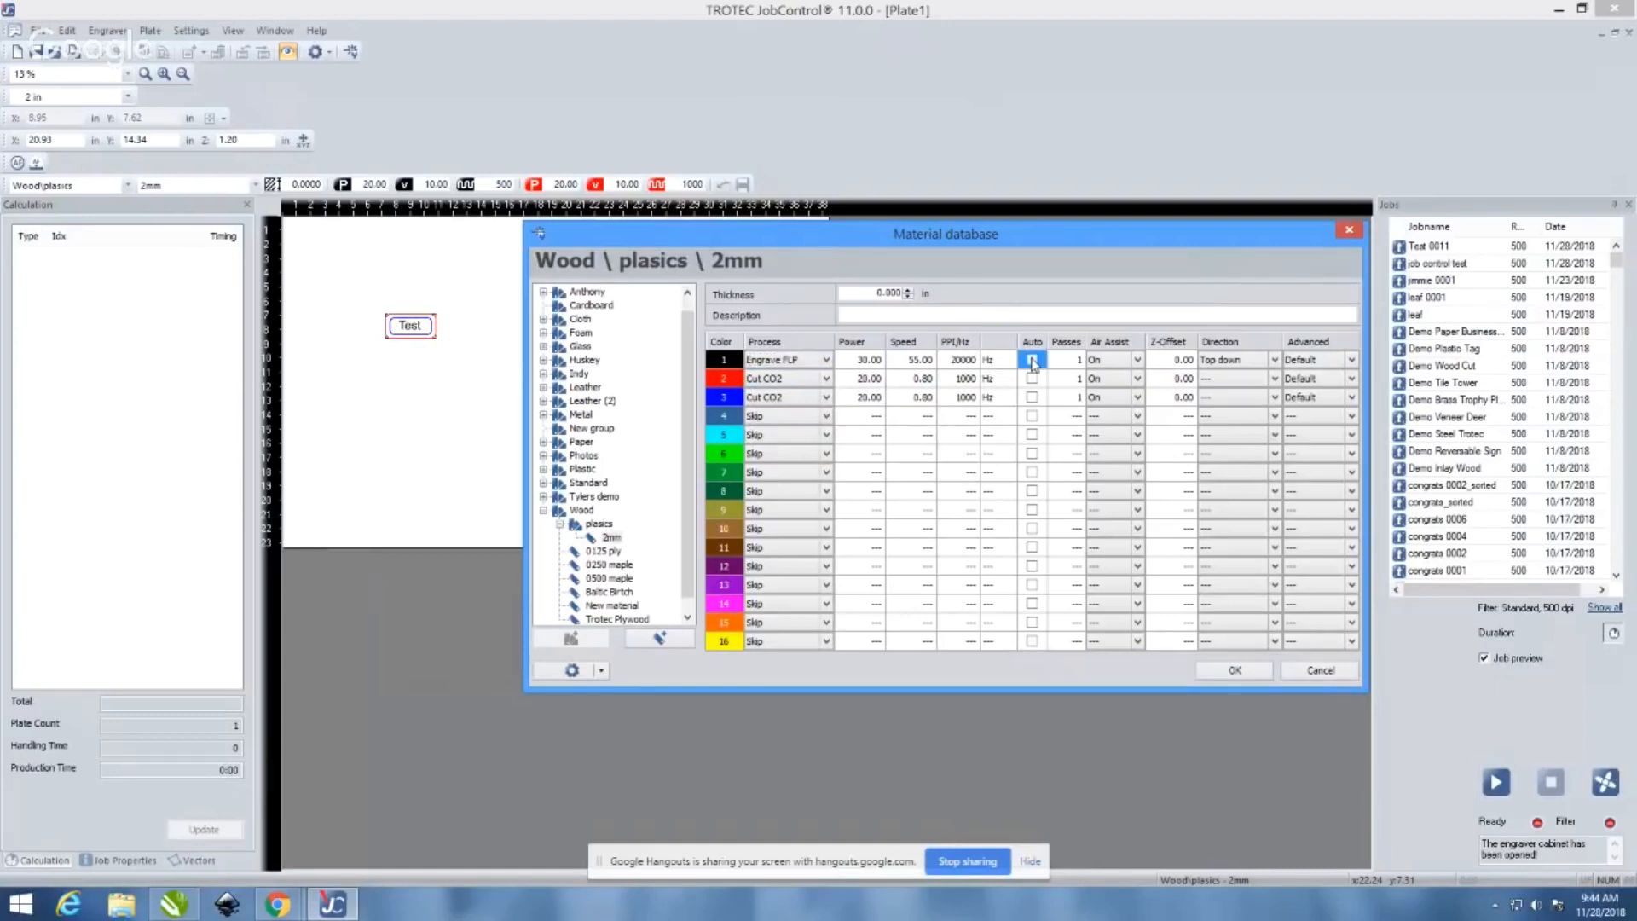
click(964, 362)
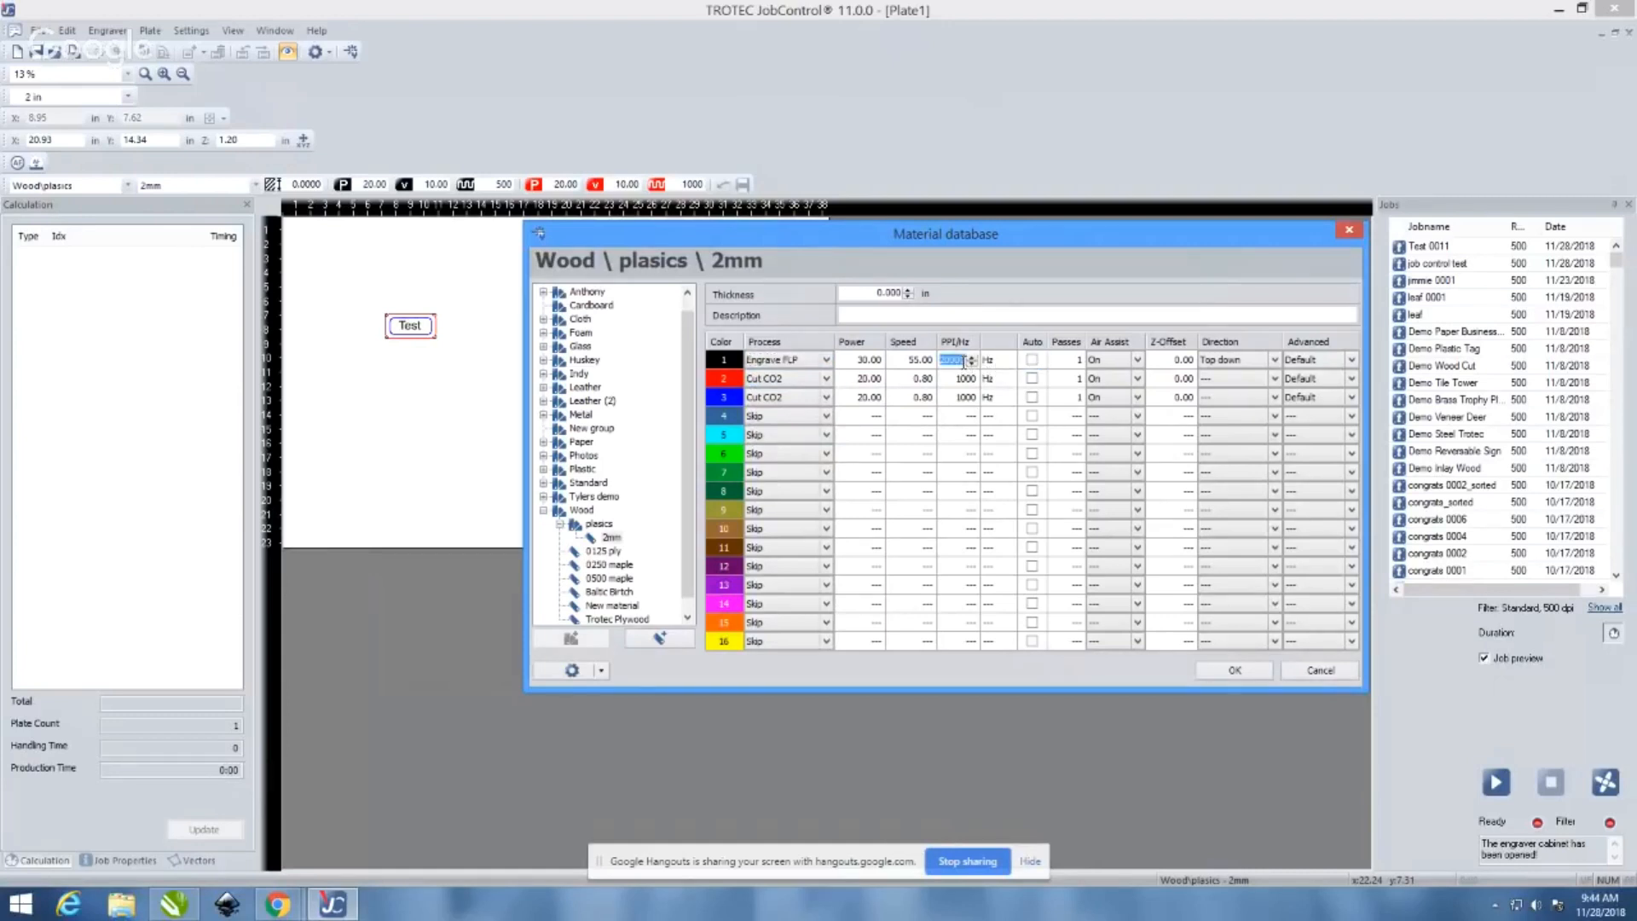
click(1032, 361)
click(783, 362)
click(827, 361)
click(801, 375)
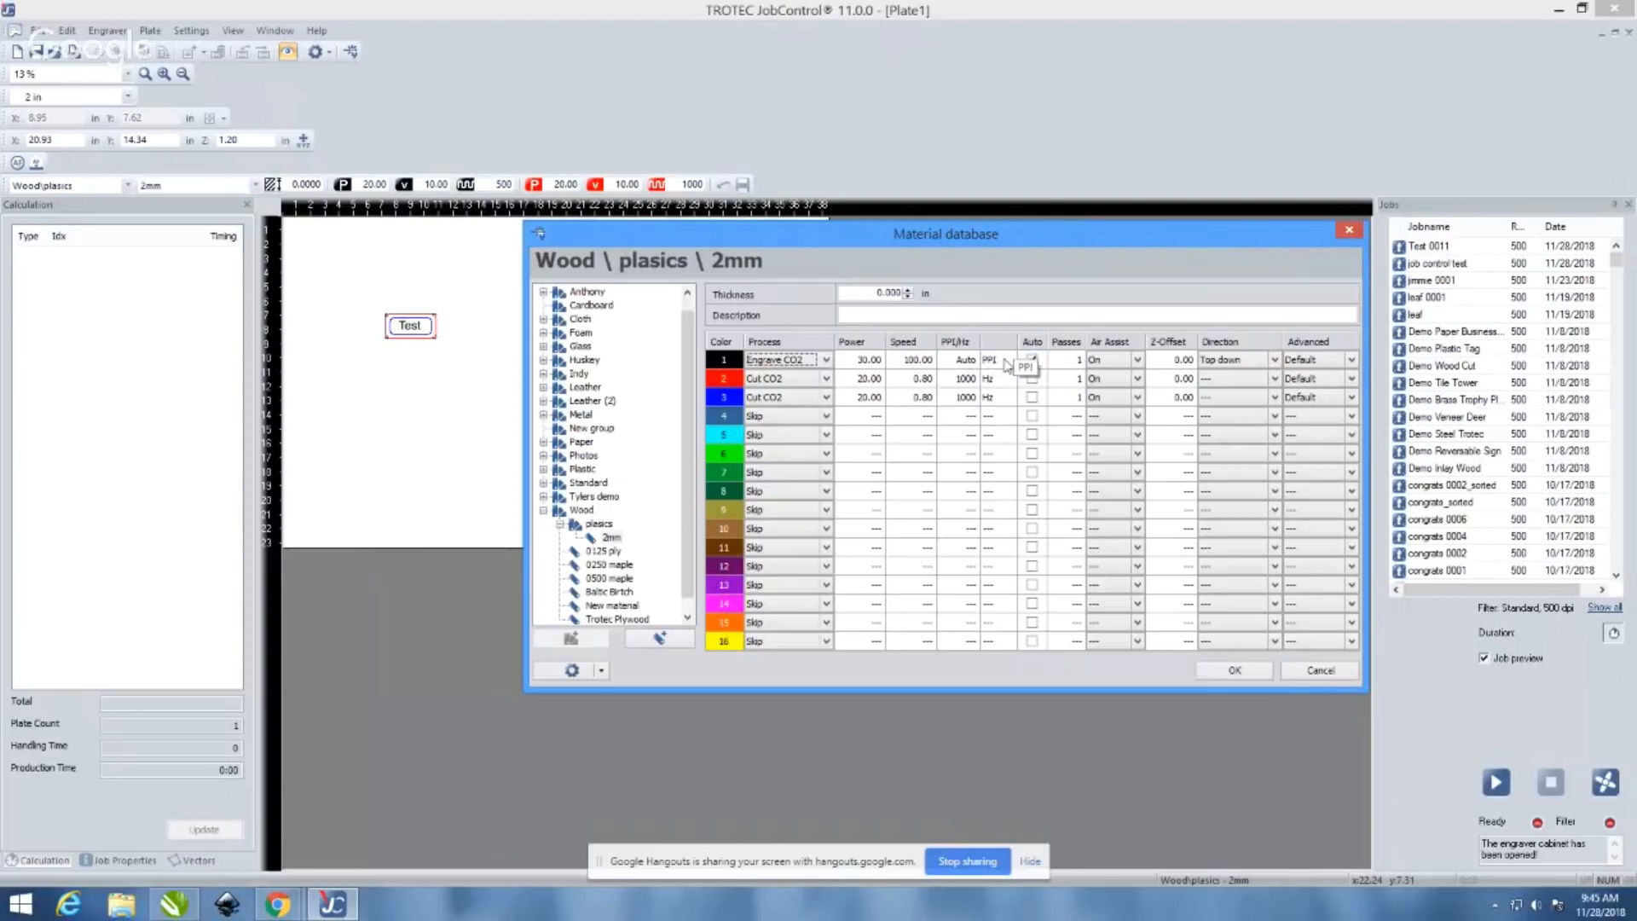
Set the black engraving to 2 passes and turn its air assist off
click(1068, 359)
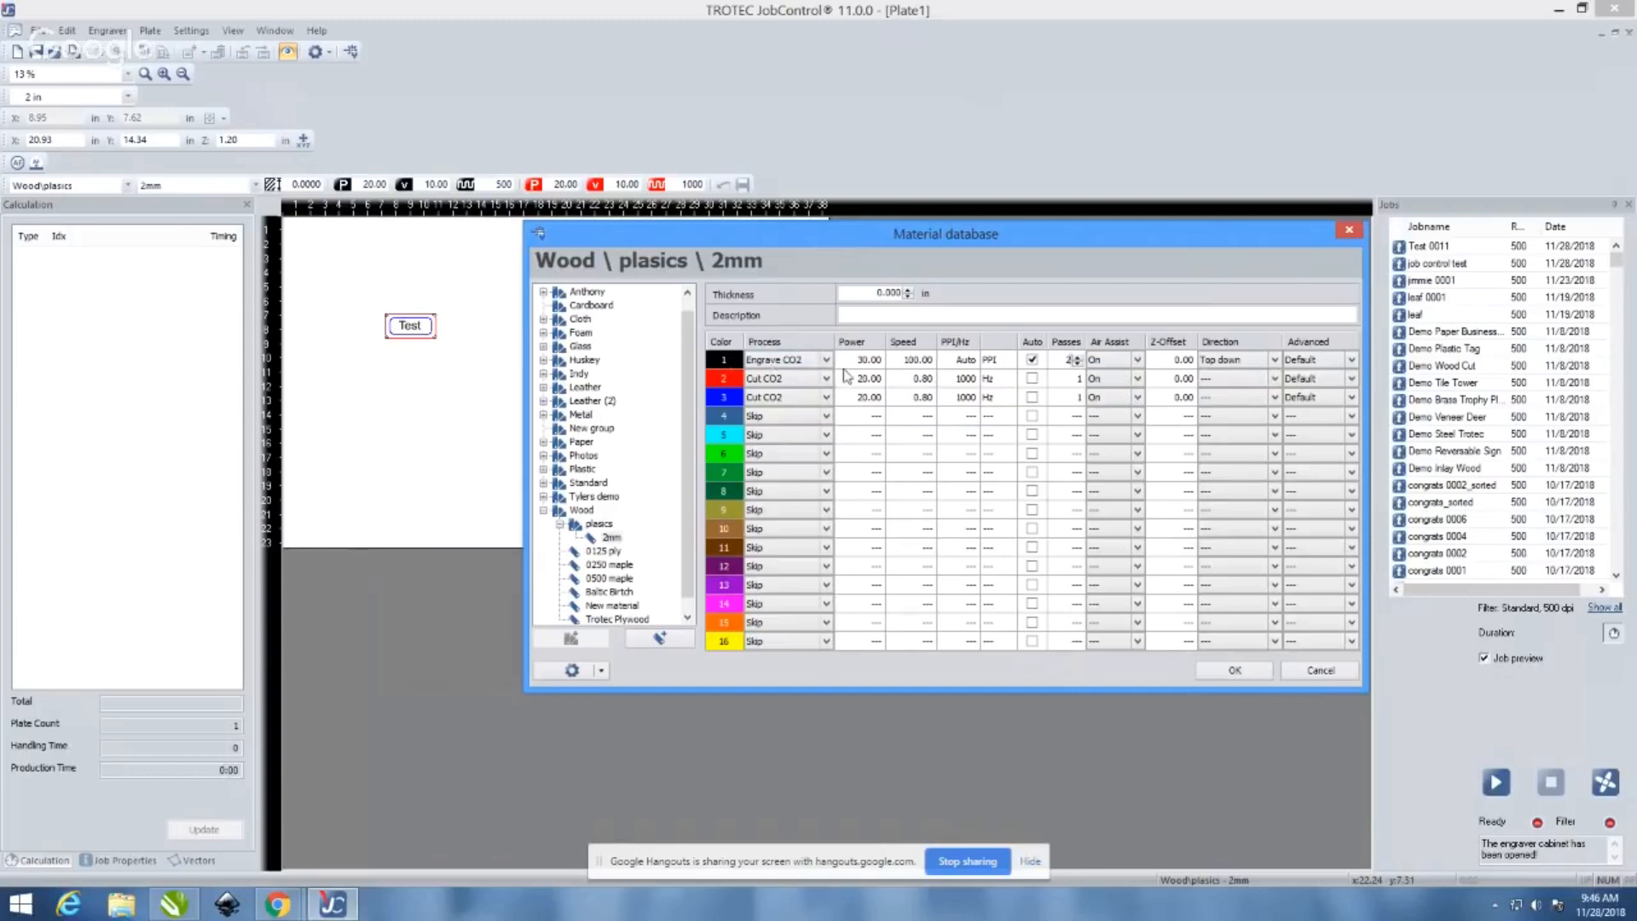
click(1138, 361)
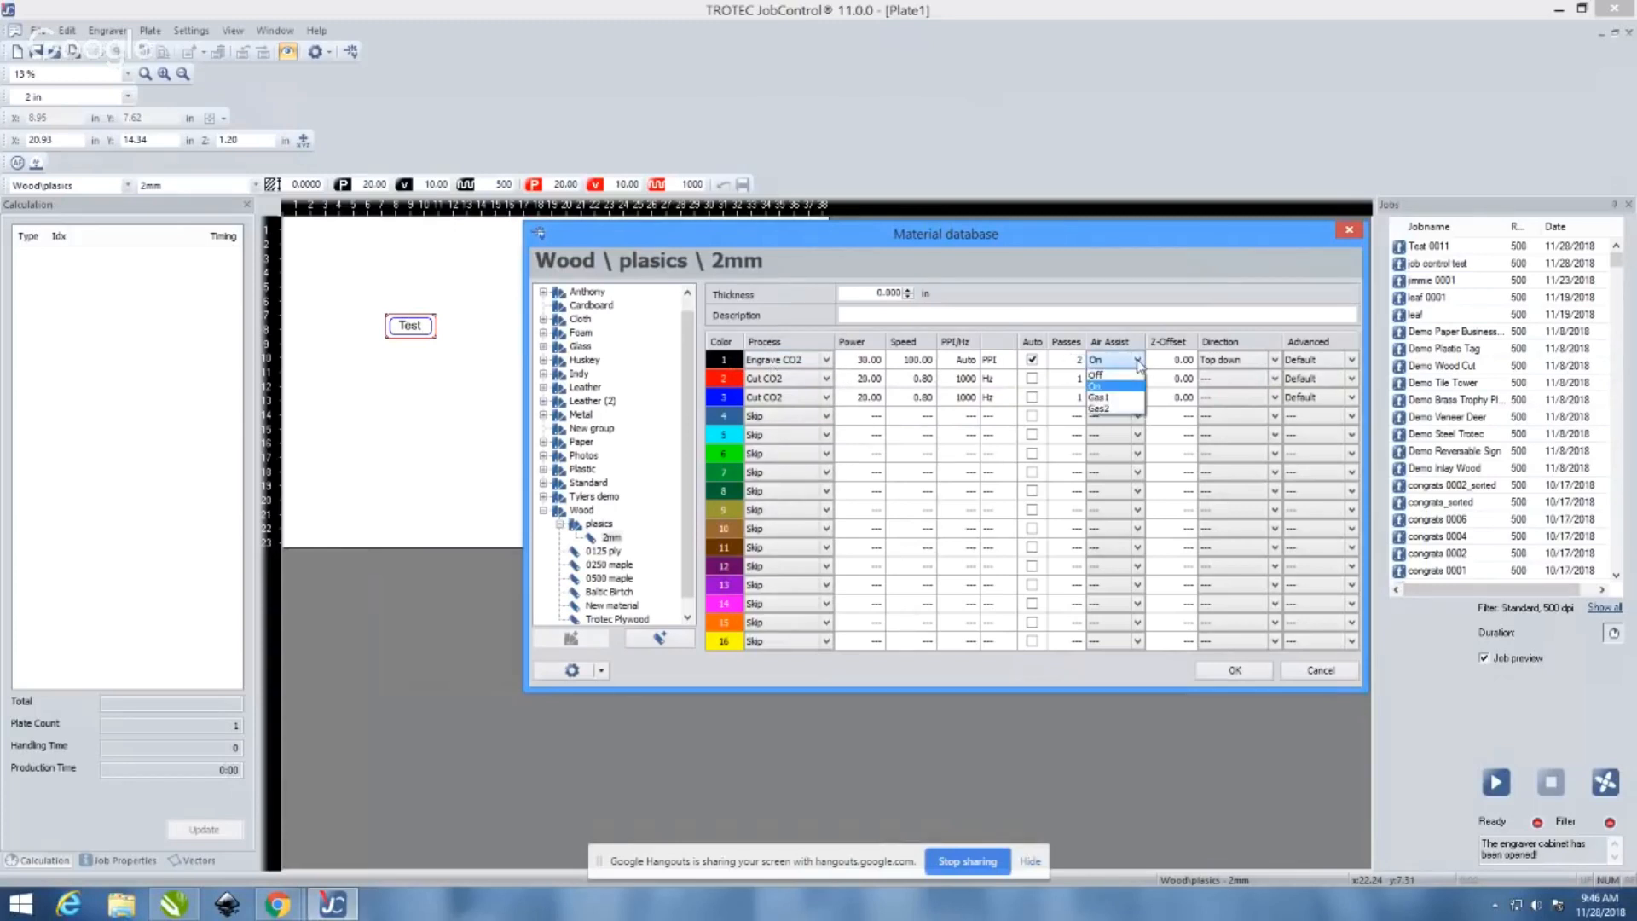
click(1122, 376)
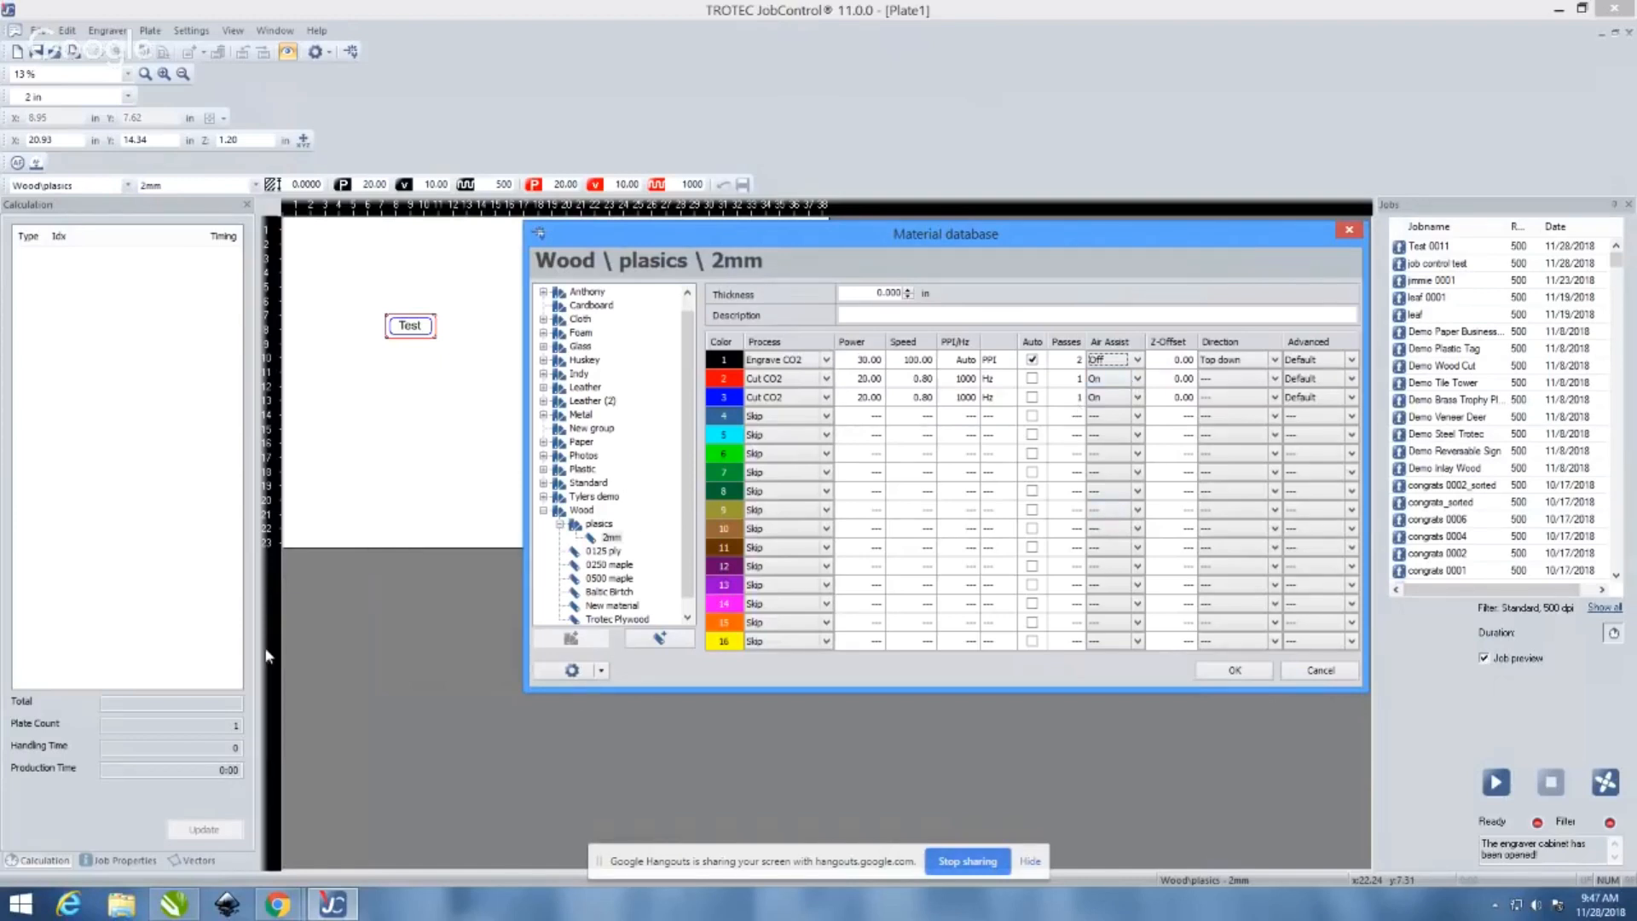
Switch to Google Hangouts, stop presenting the screen to everyone, and return to JobControl
click(278, 904)
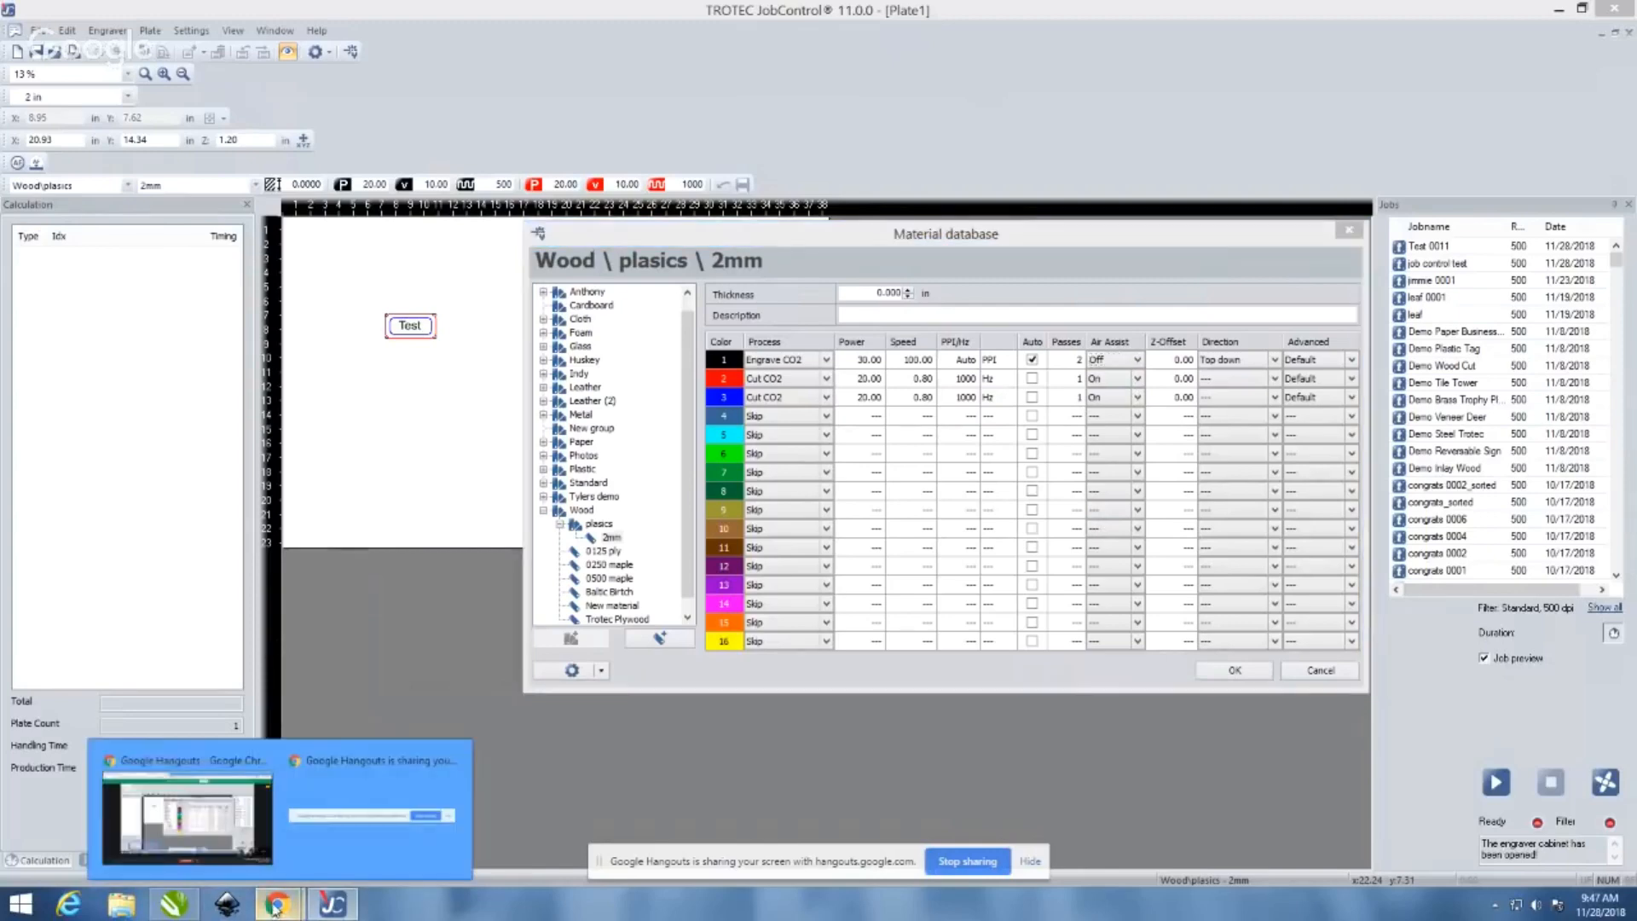
click(239, 821)
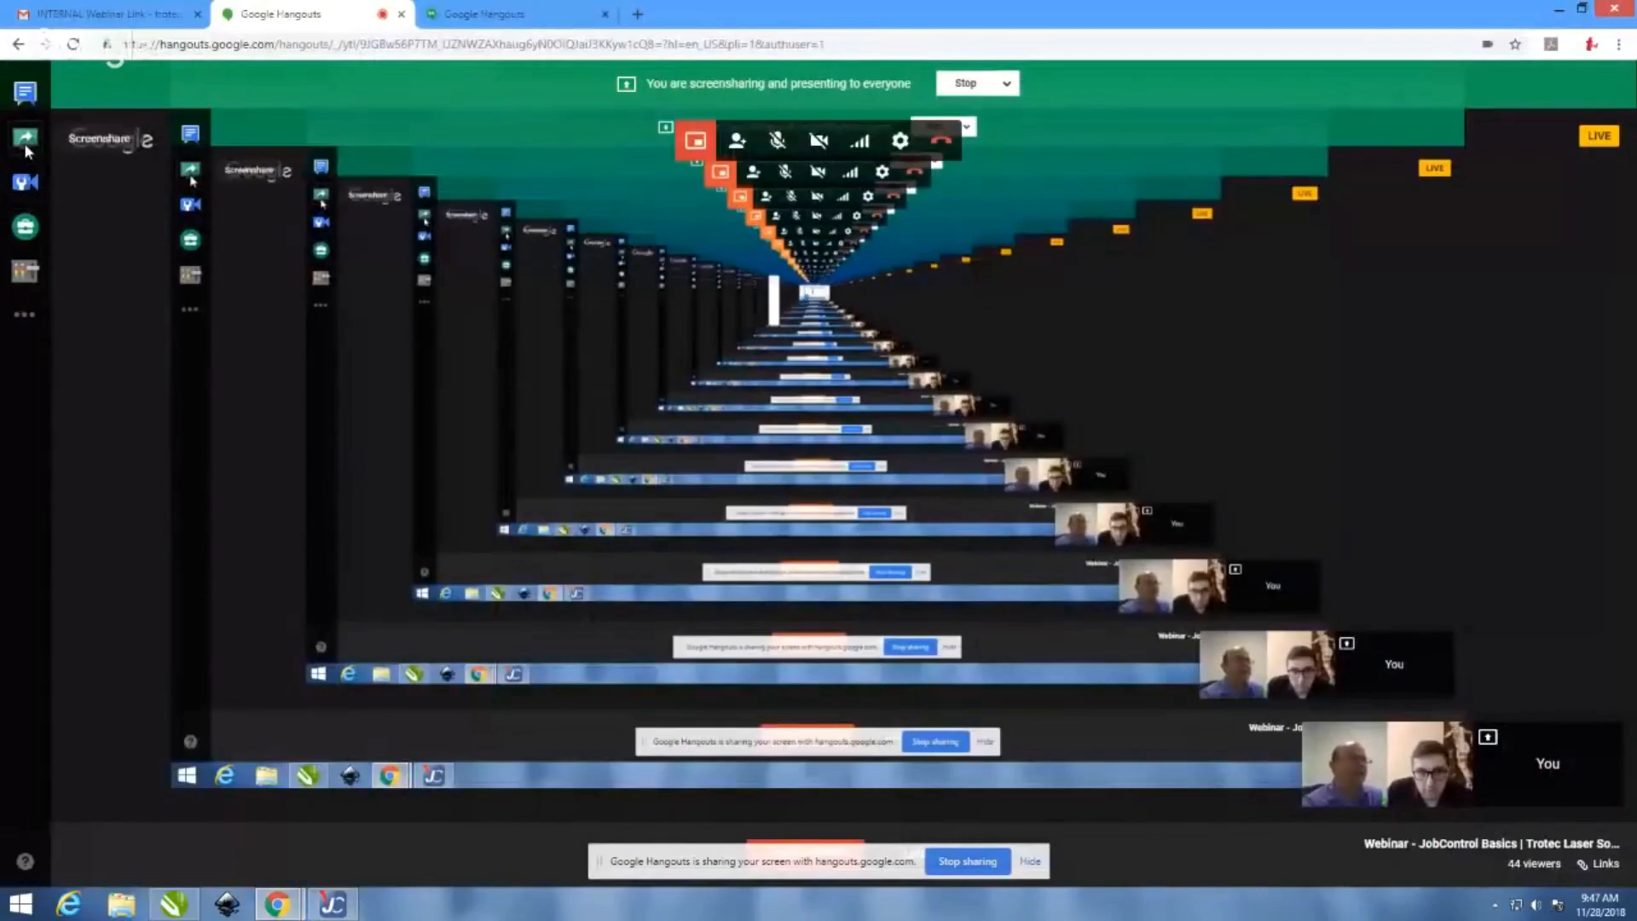
click(25, 145)
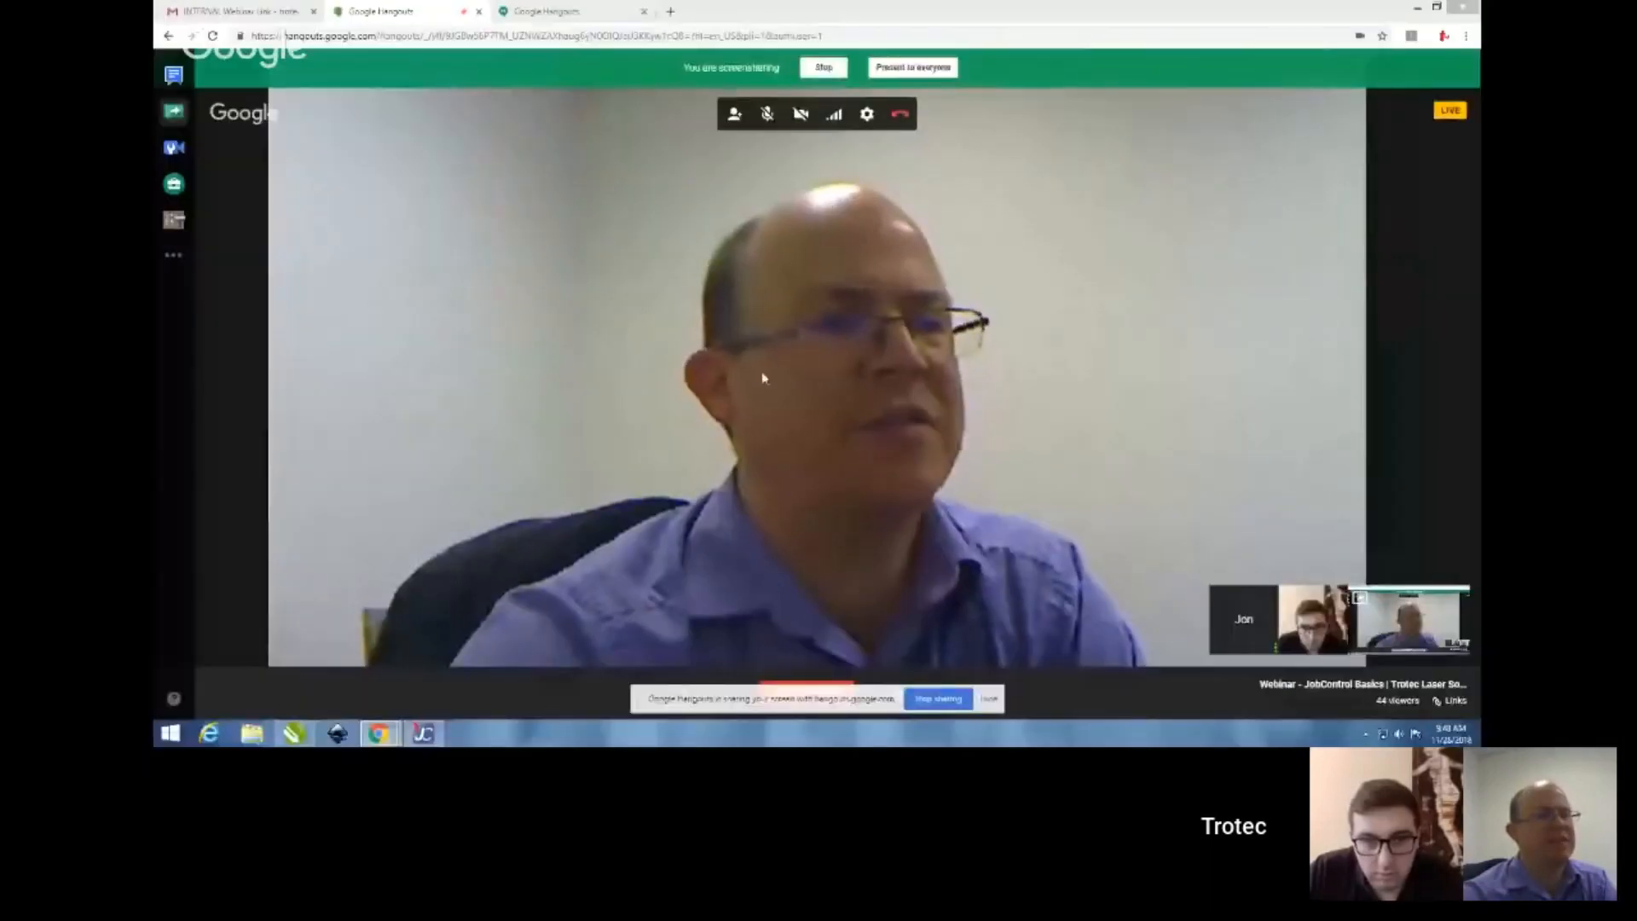
click(424, 735)
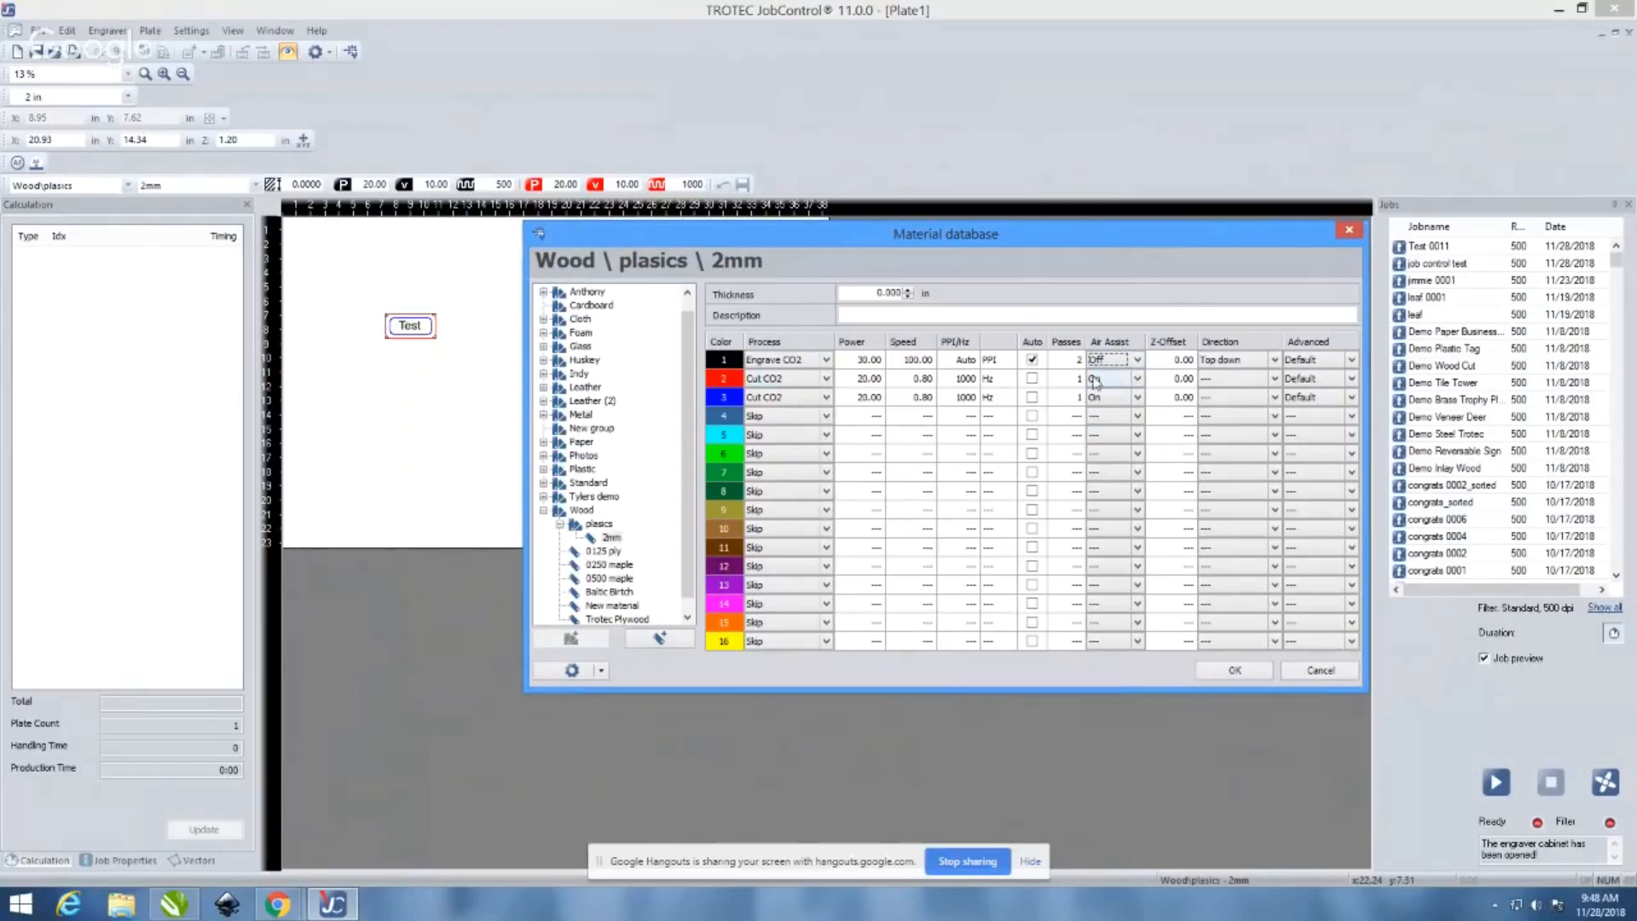
Set the Z-offset of the black engraving to 0
click(1183, 358)
click(1189, 357)
click(1190, 363)
click(1191, 364)
double_click(1180, 362)
key(BackSpace)
text(0)
Check the Google Hangouts webinar window and return to the material database in JobControl
mouse_move(289, 906)
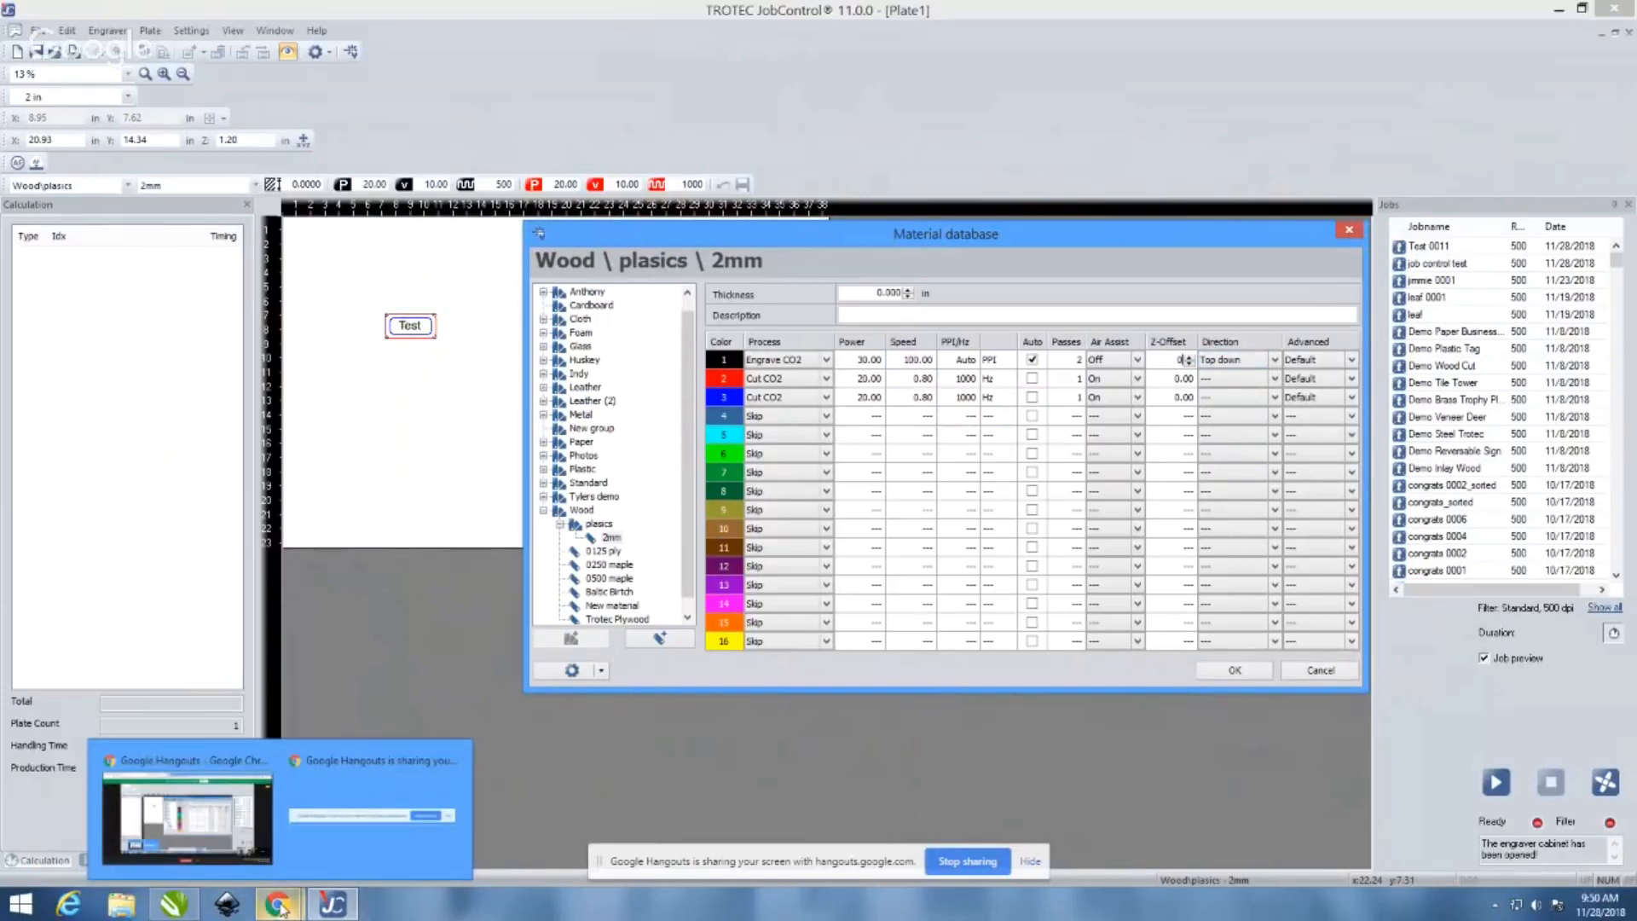
click(239, 843)
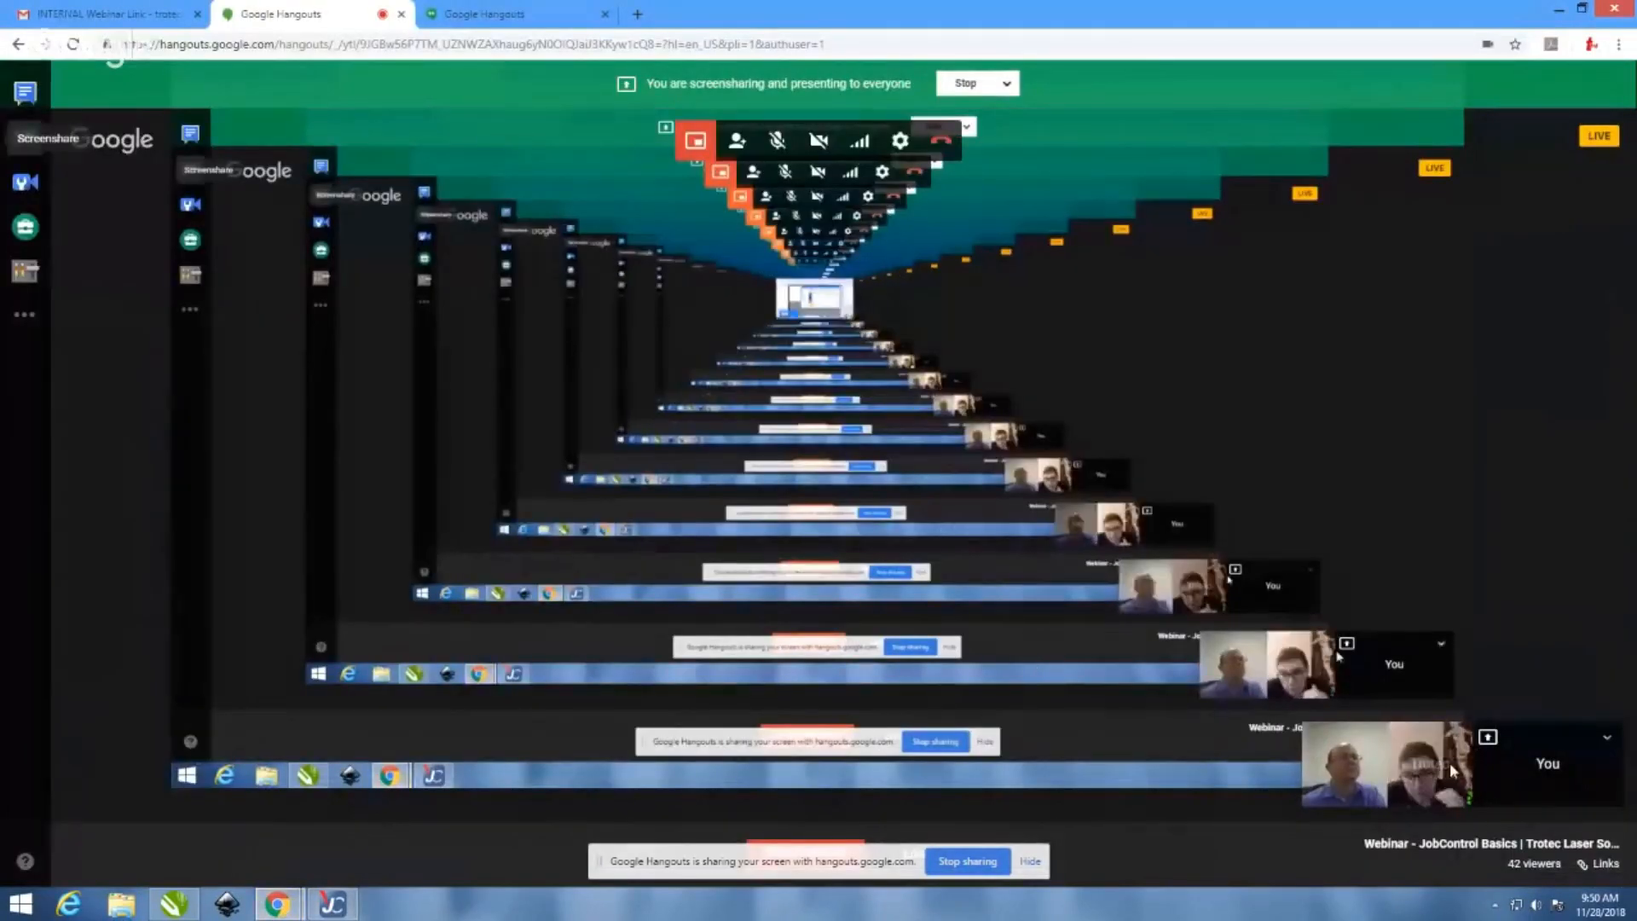
click(341, 905)
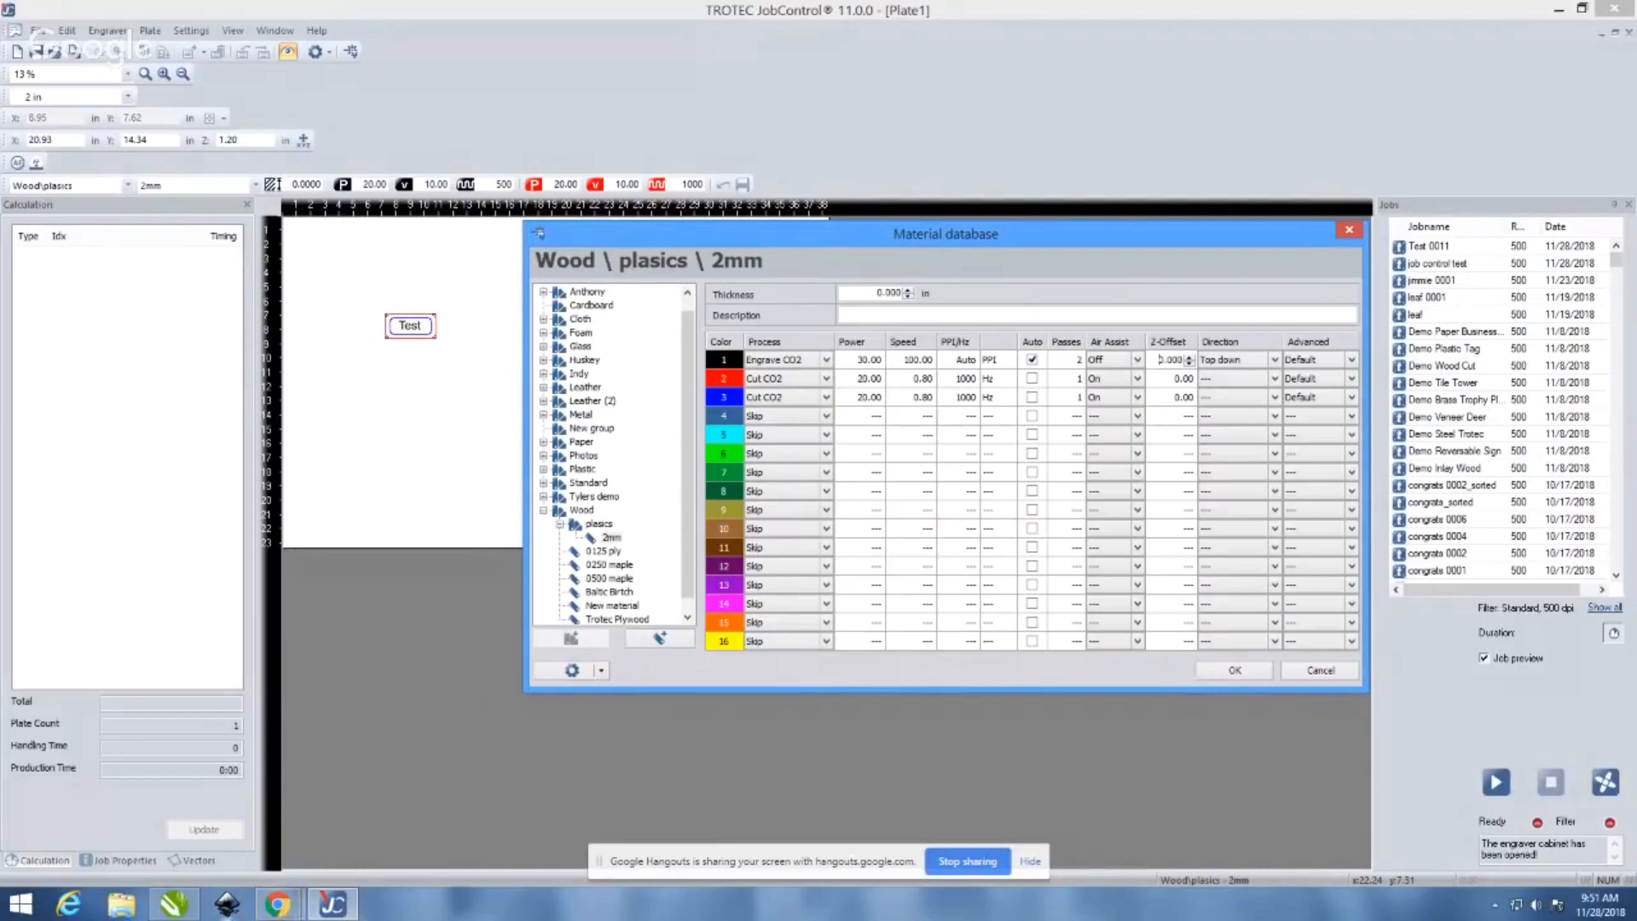
click(267, 911)
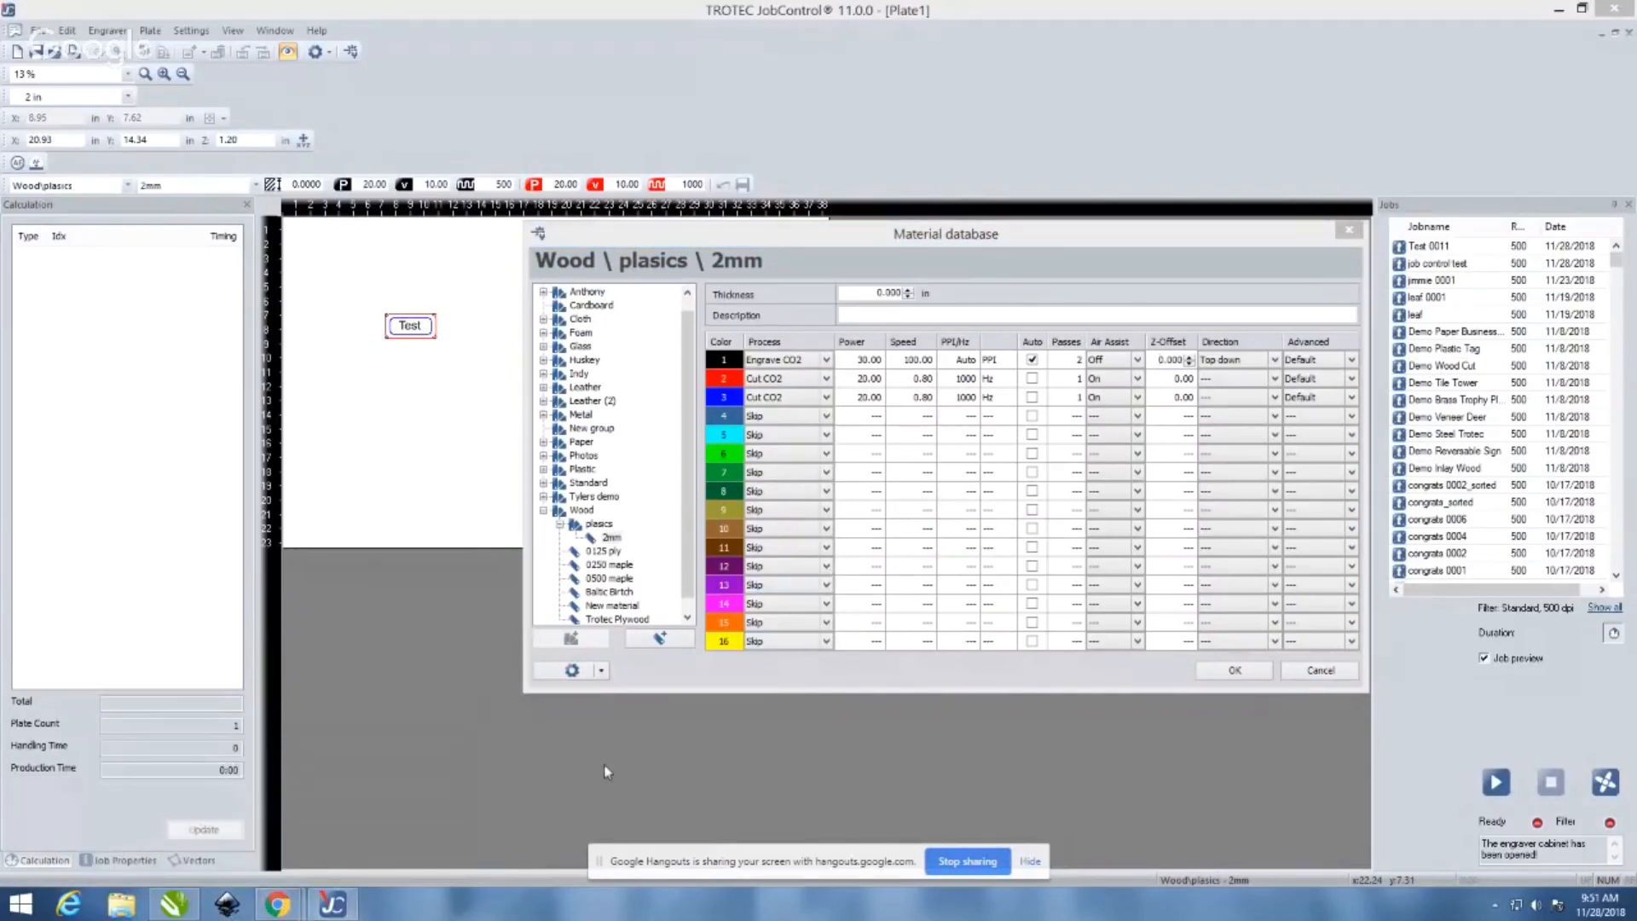
mouse_move(277, 904)
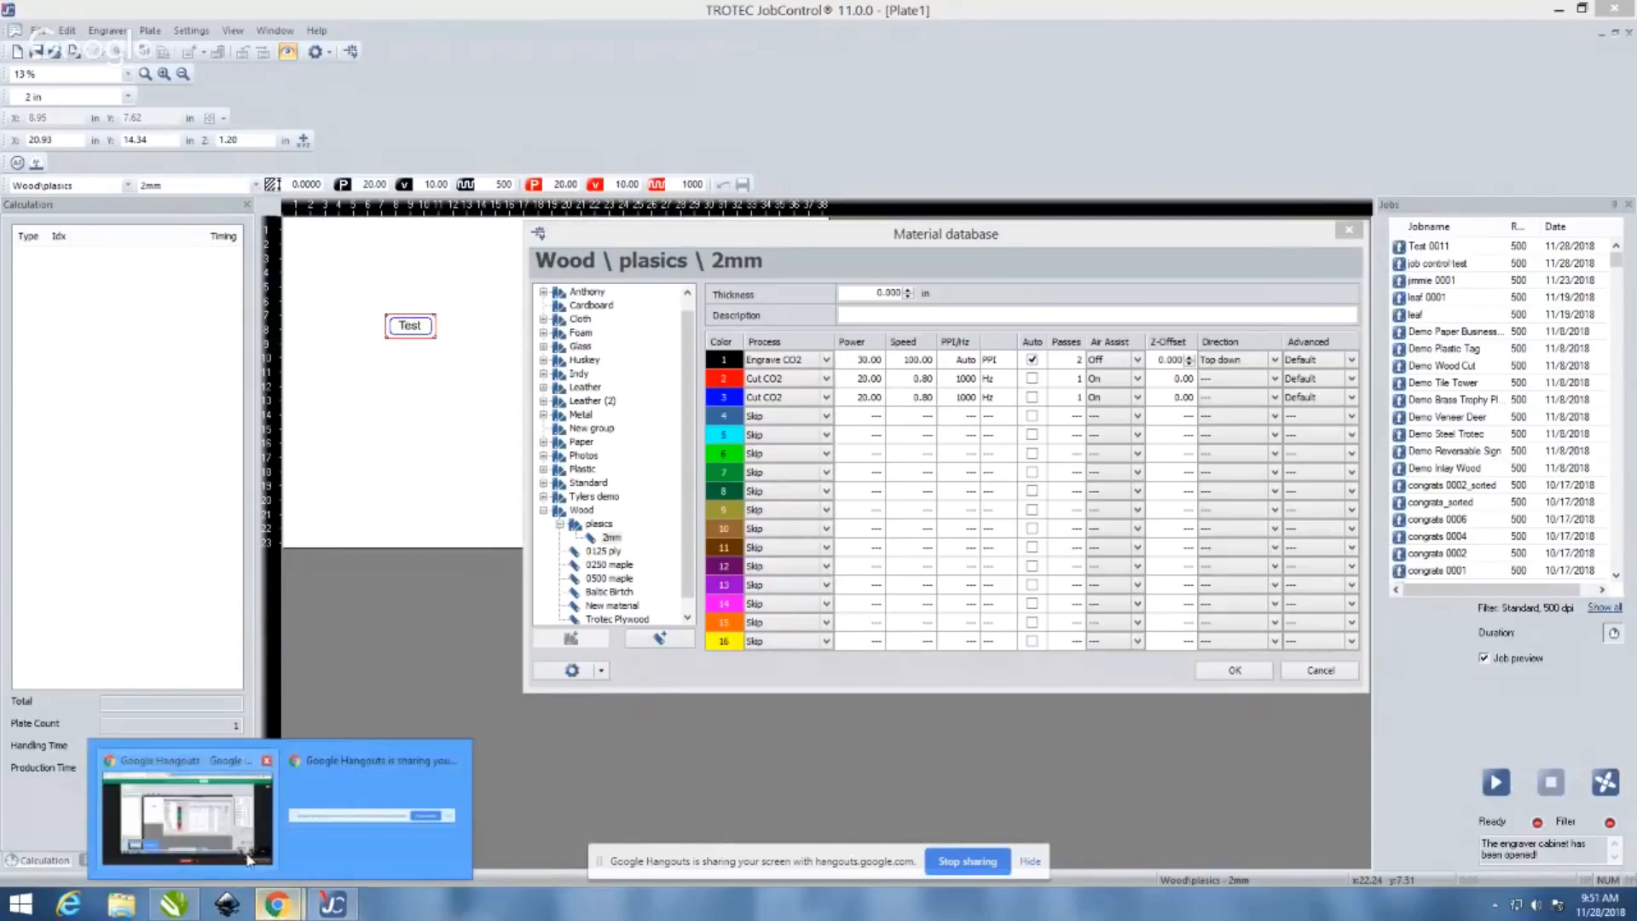
click(245, 851)
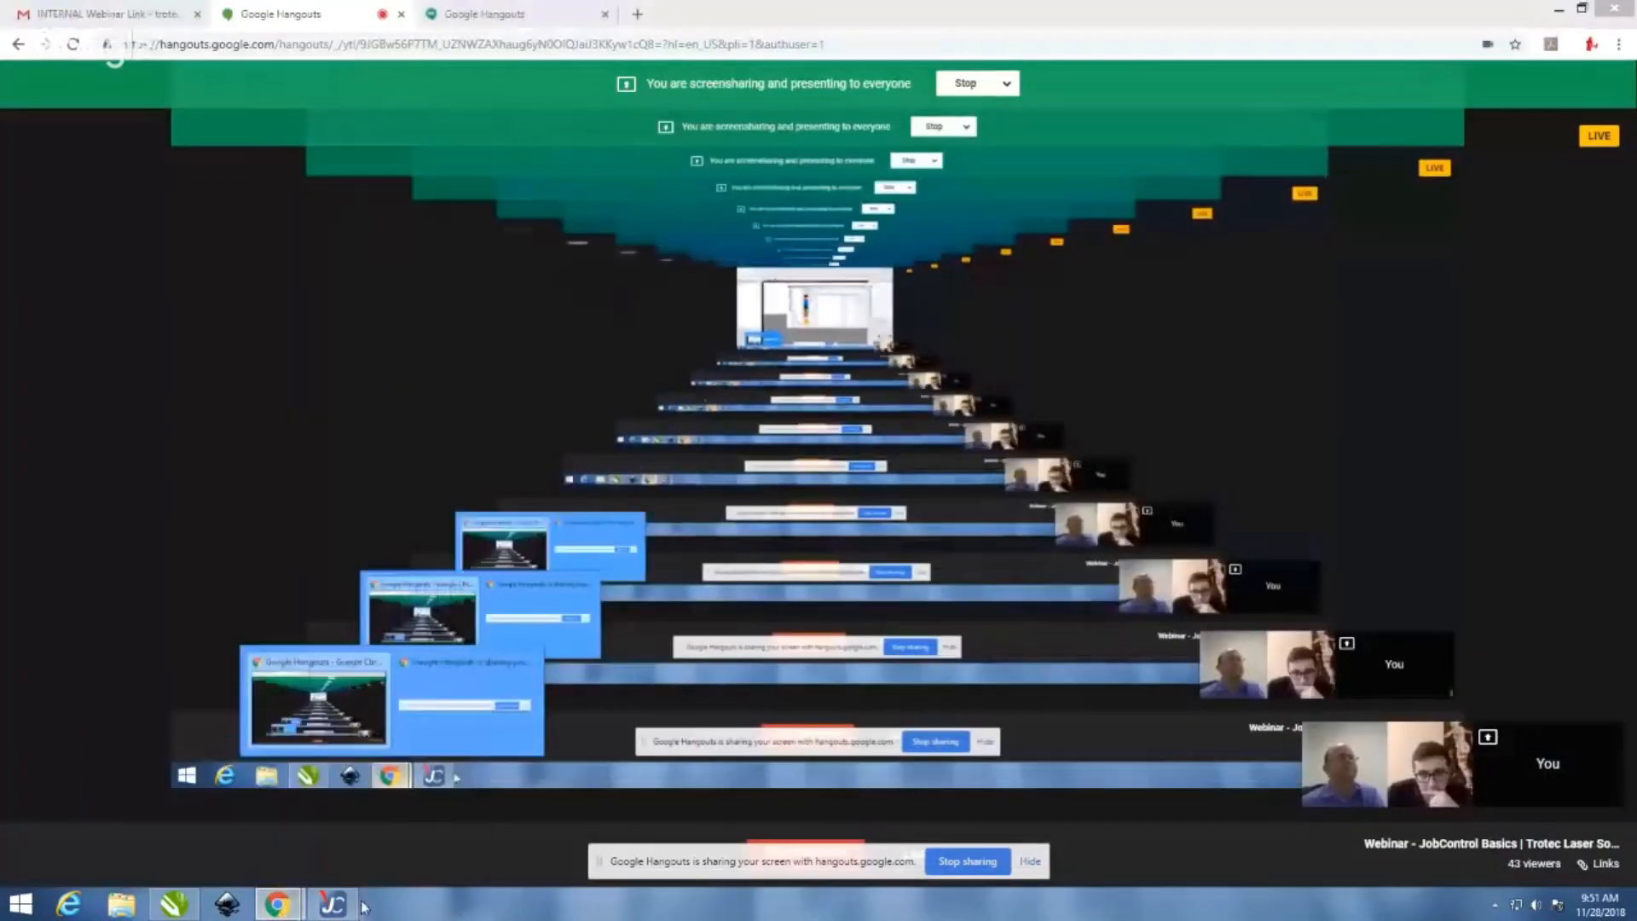
click(352, 905)
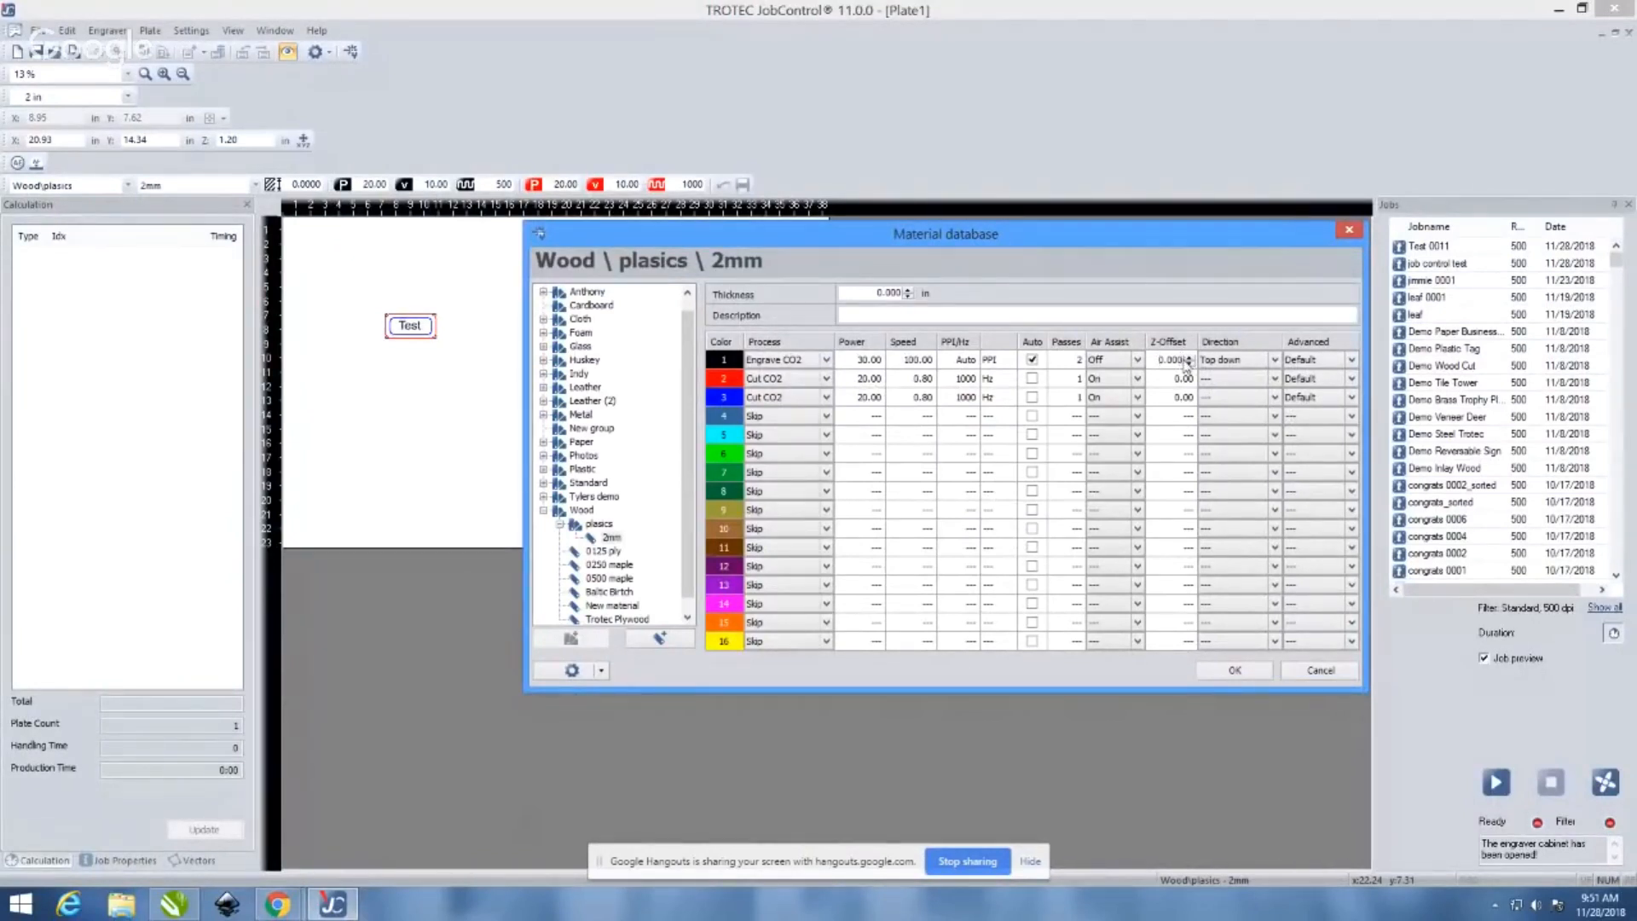
Set the black engraving's direction to Bottom up and move the Material database dialog off the plate preview
click(1276, 360)
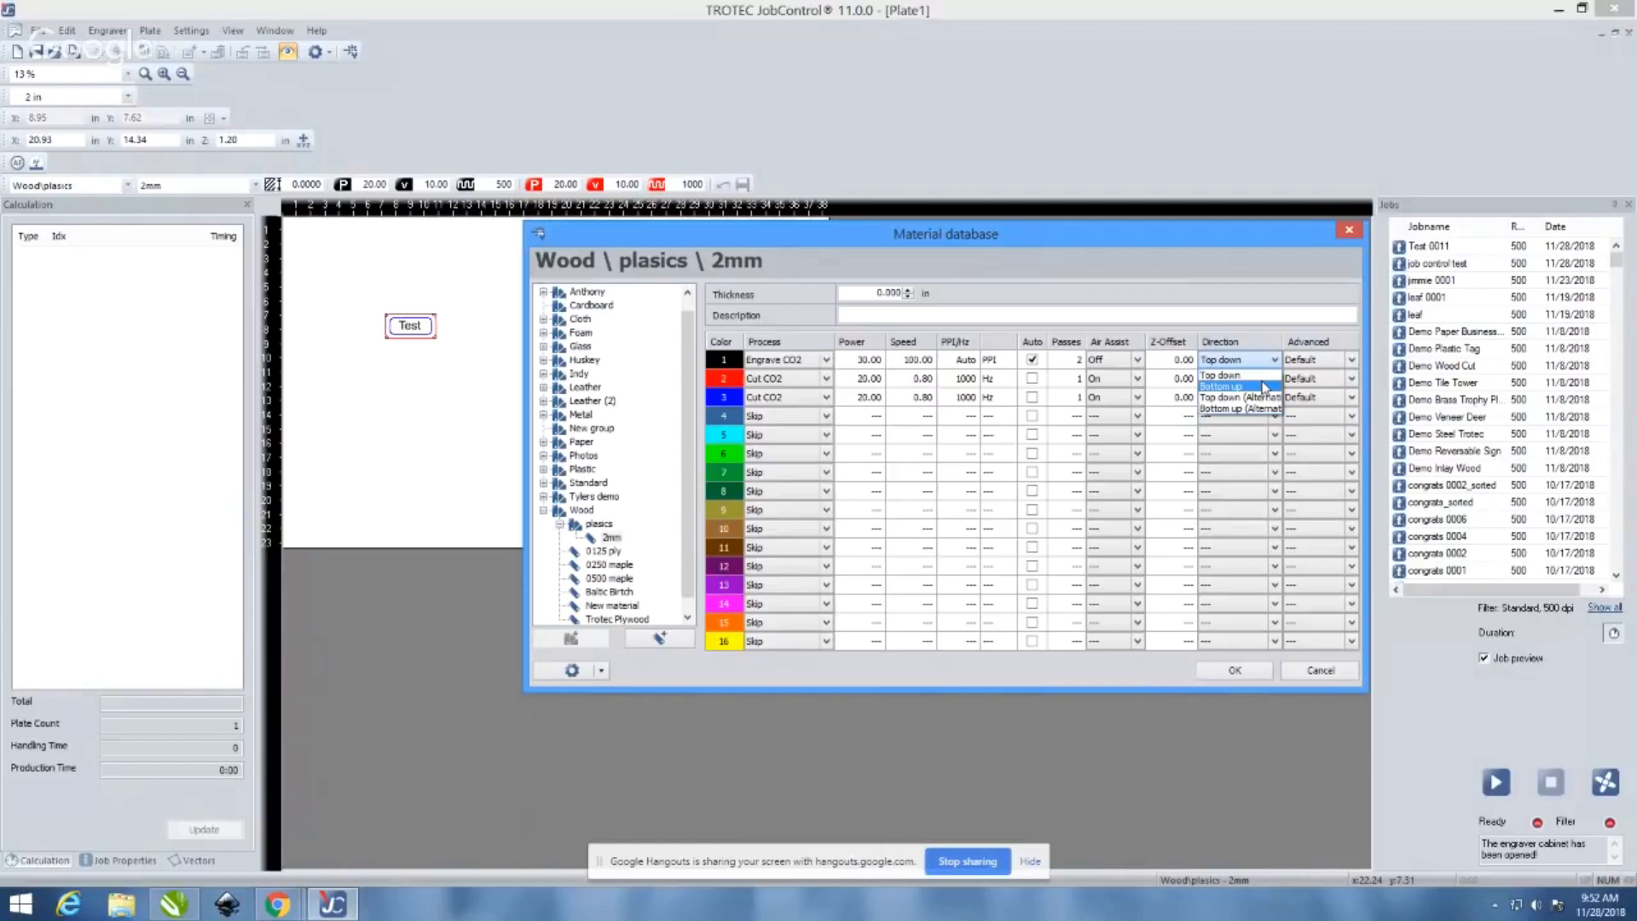
click(1263, 387)
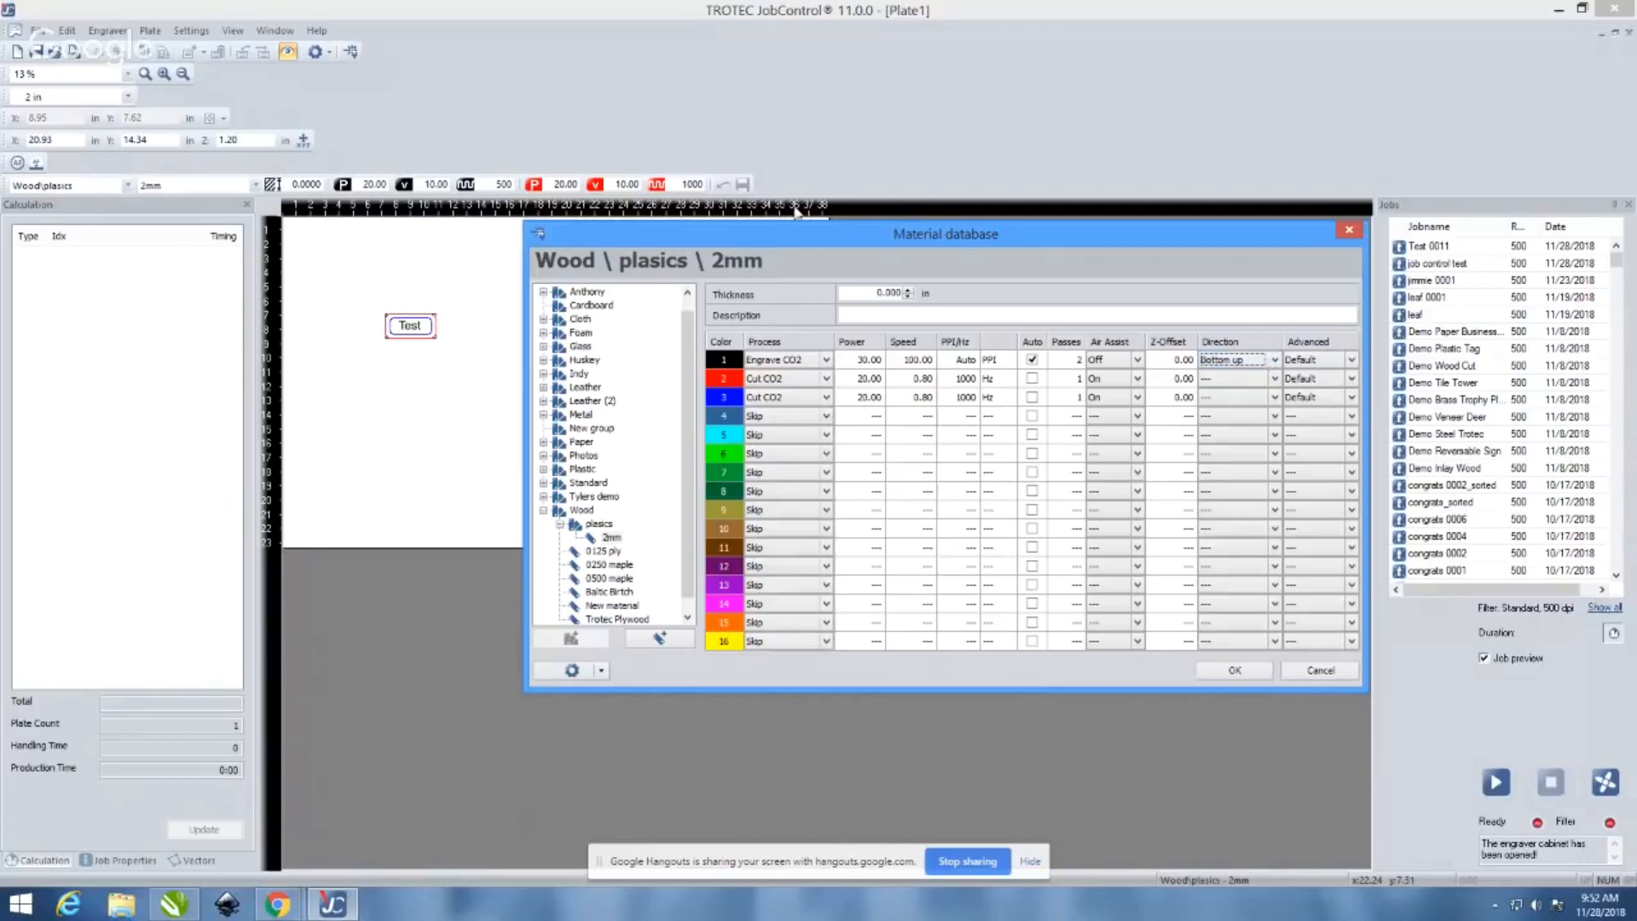
drag(783, 247, 1197, 233)
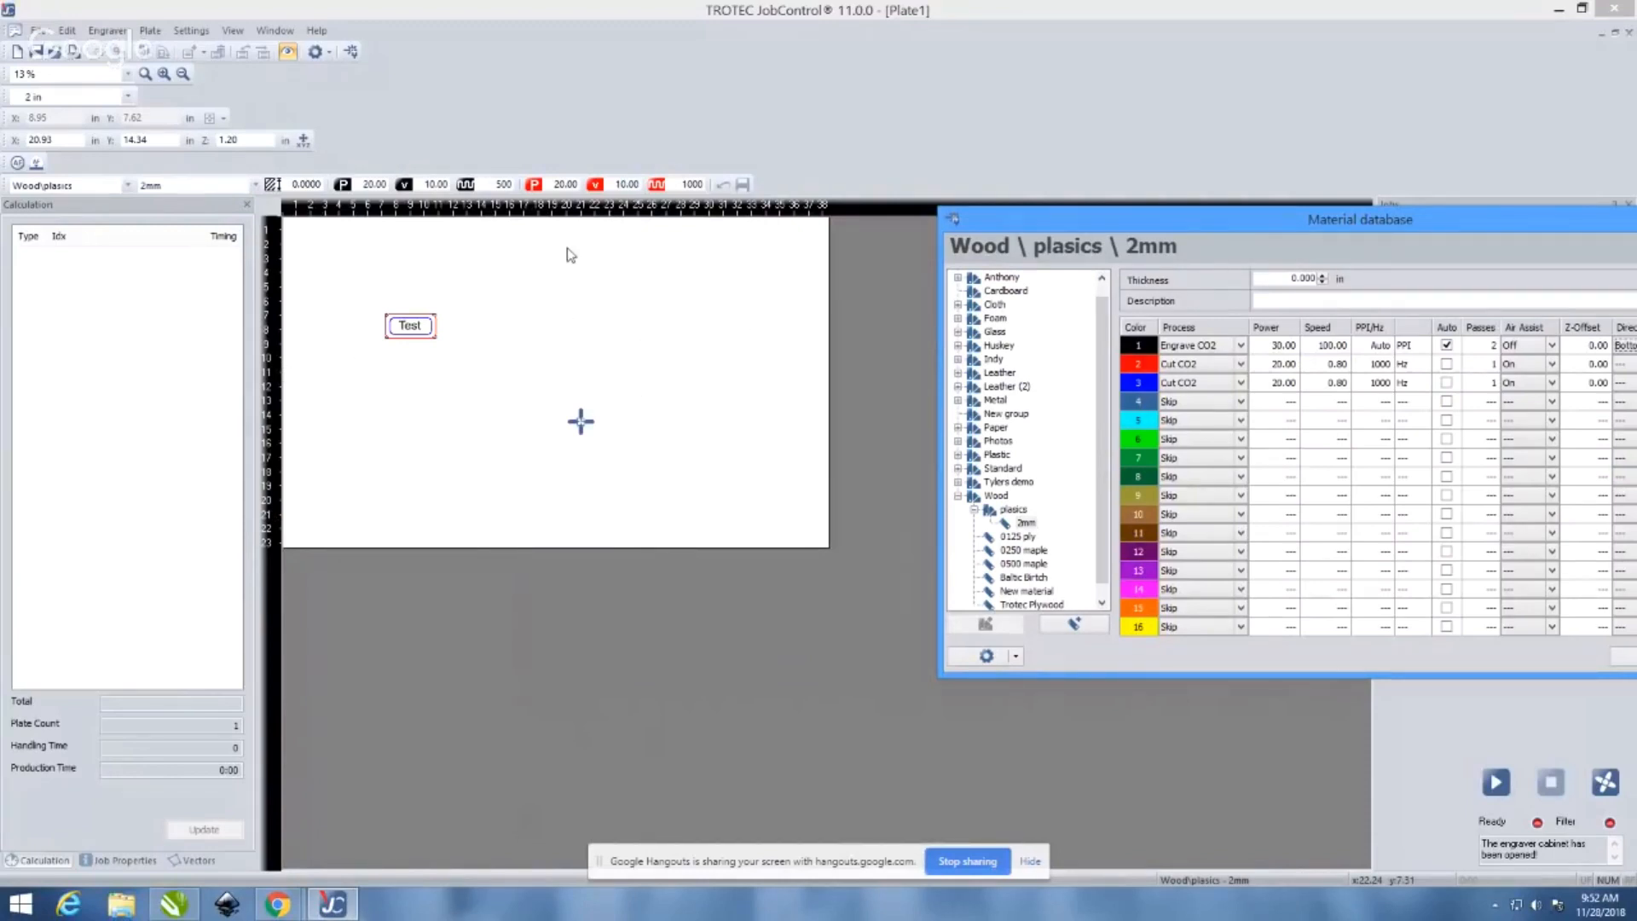
drag(1287, 230, 1108, 224)
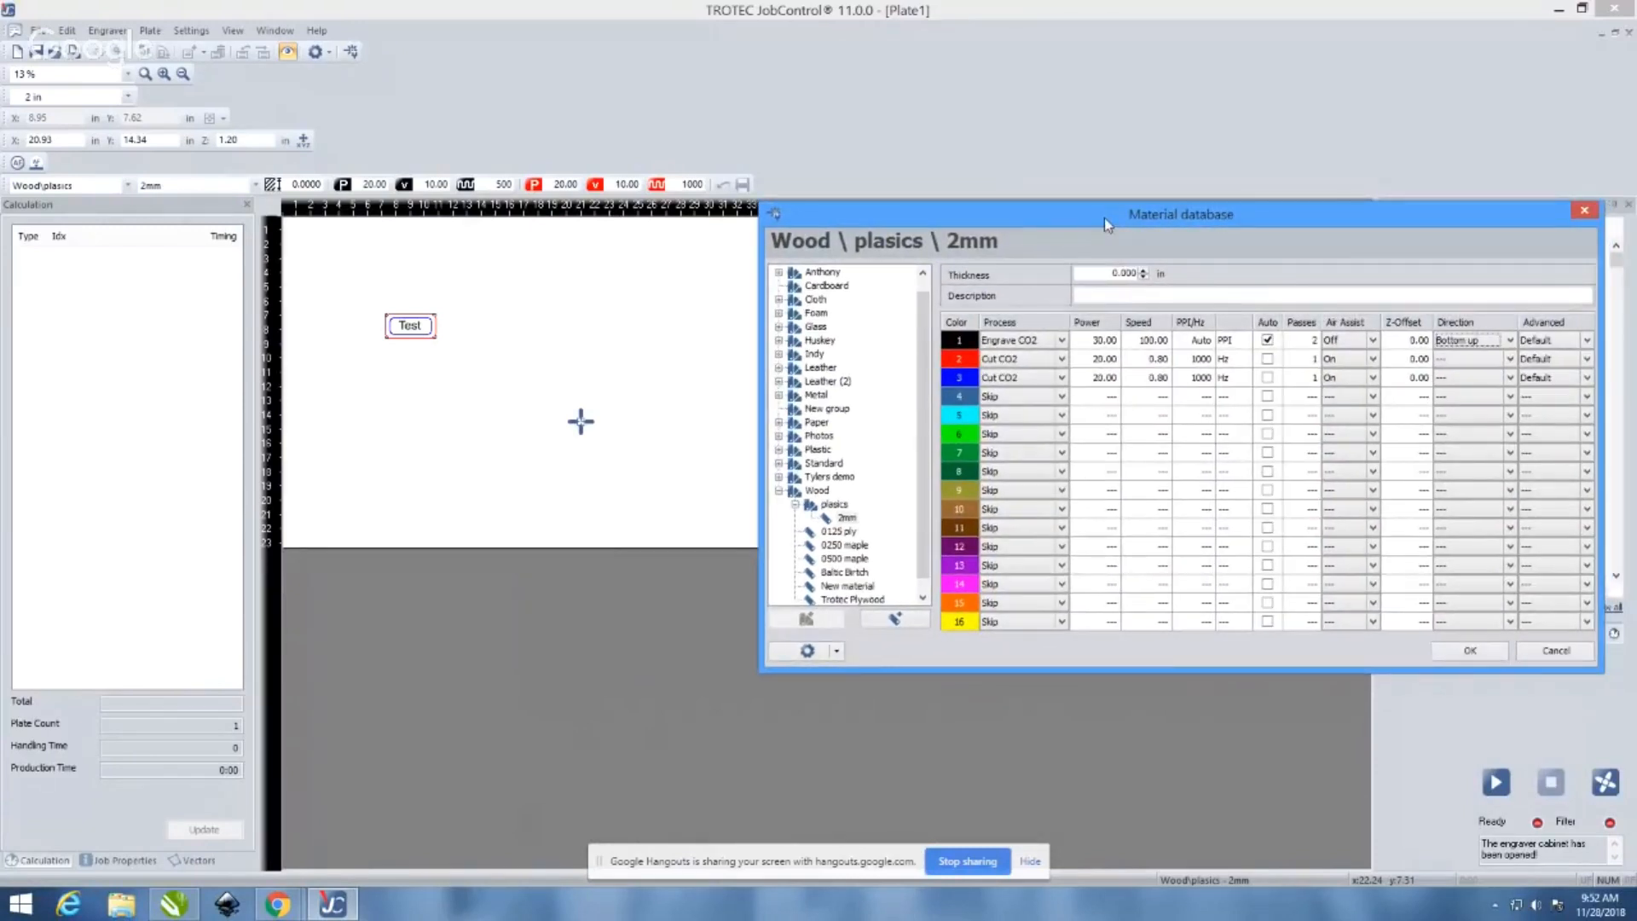
Switch to Google Hangouts and toggle the screenshare so the camera view of the laser bed is presented
click(274, 907)
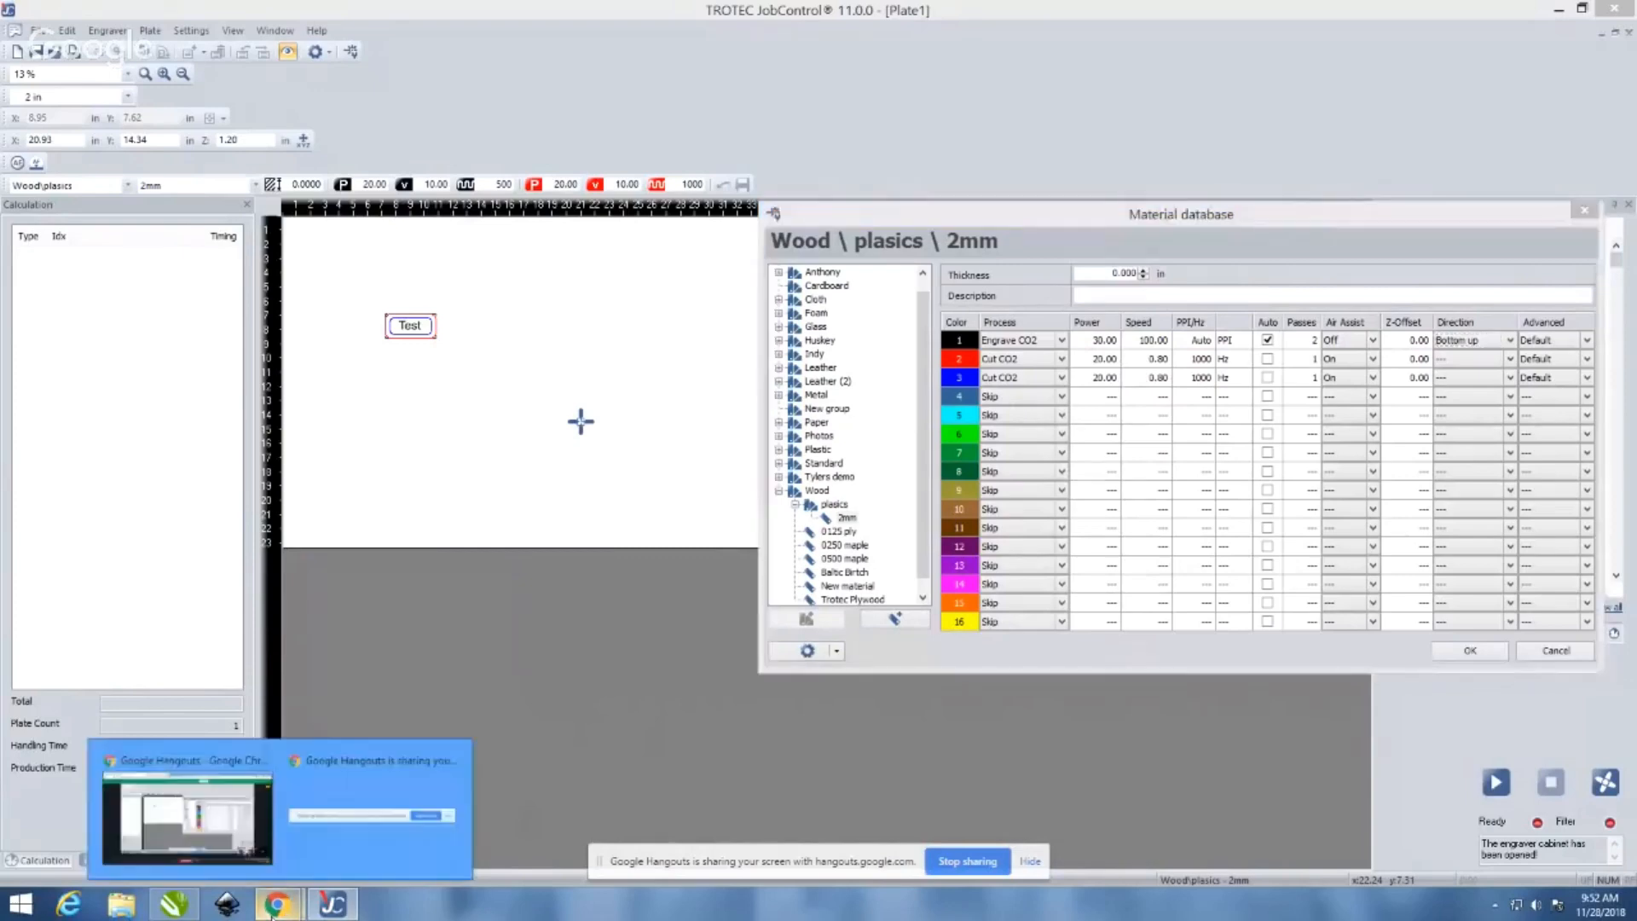
click(227, 833)
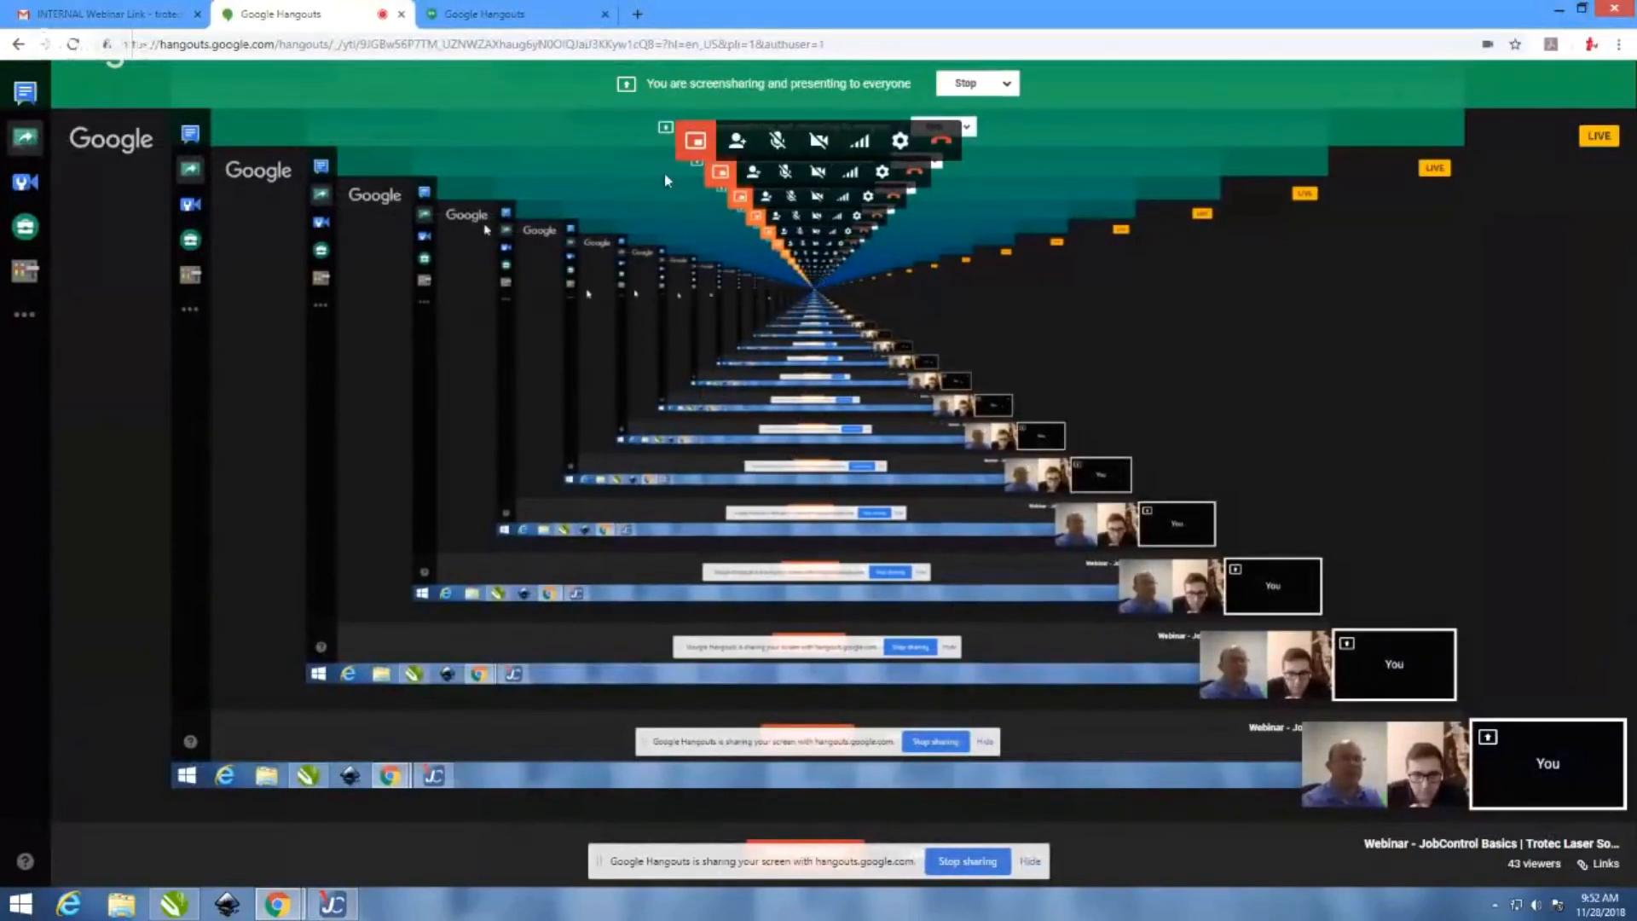
click(33, 139)
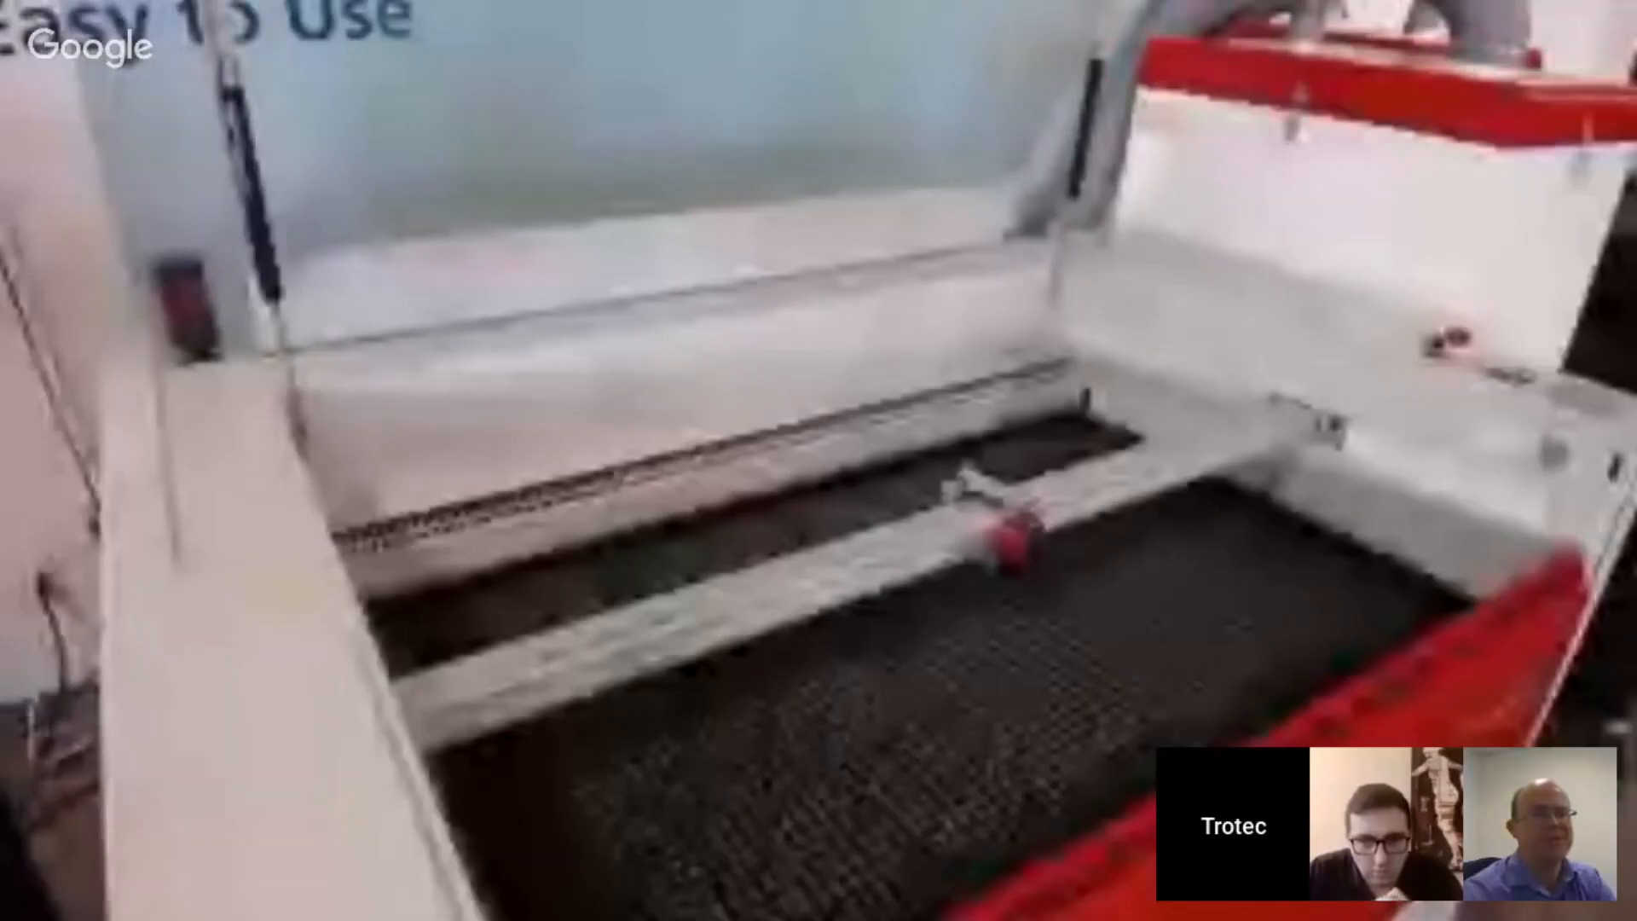
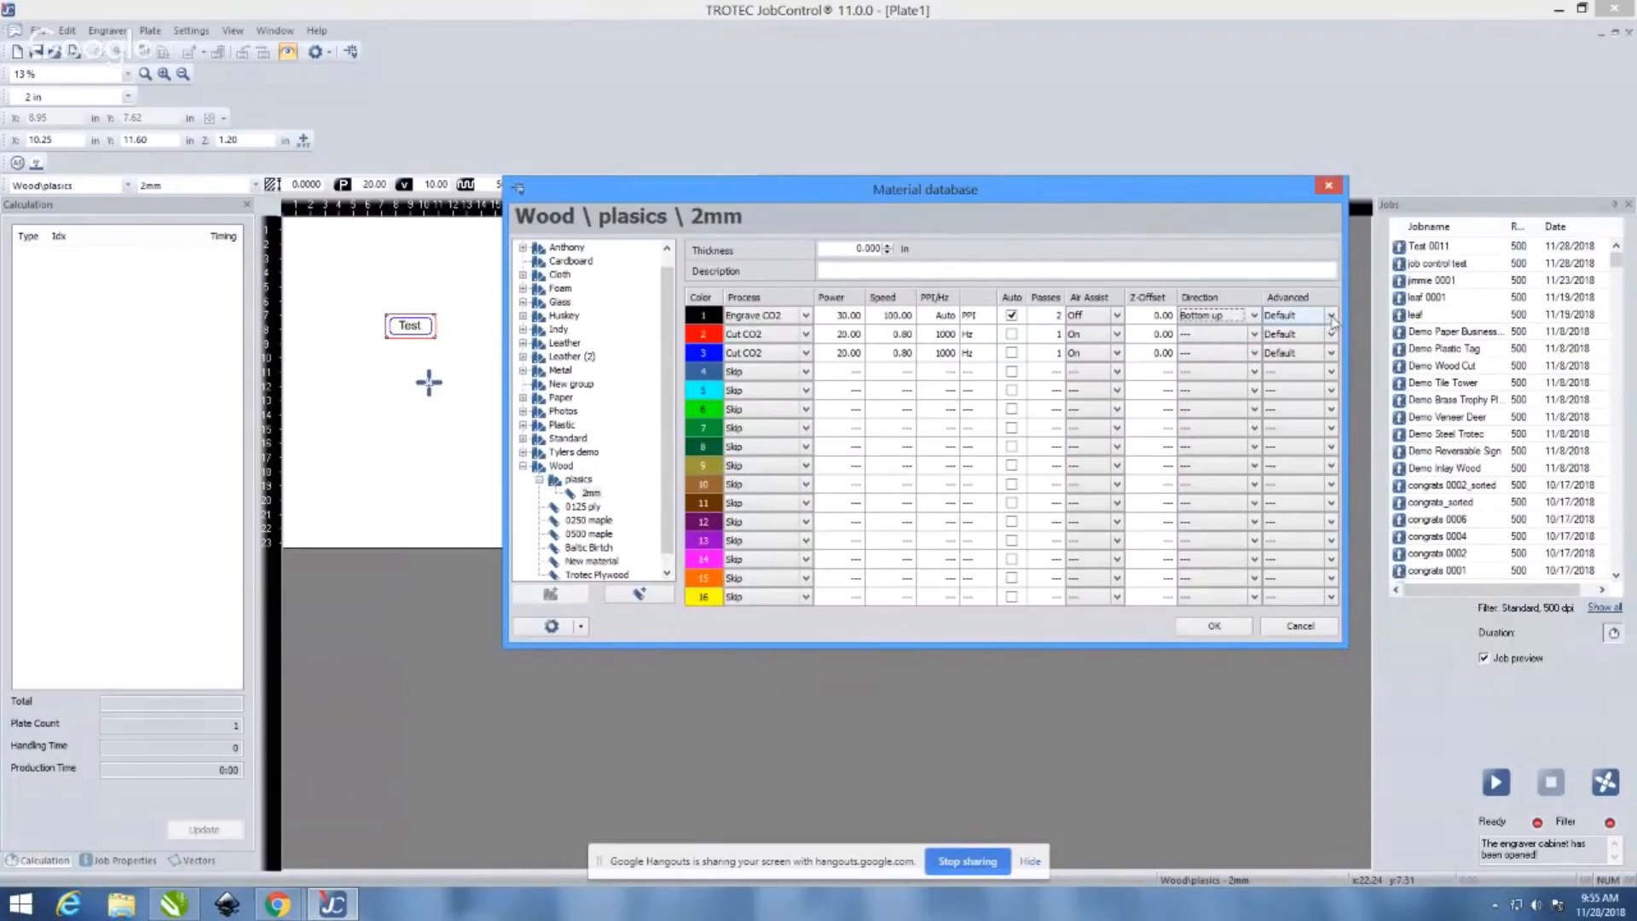
Hide the screen-sharing notice and toggle Links in the black engraving's advanced settings
click(1329, 318)
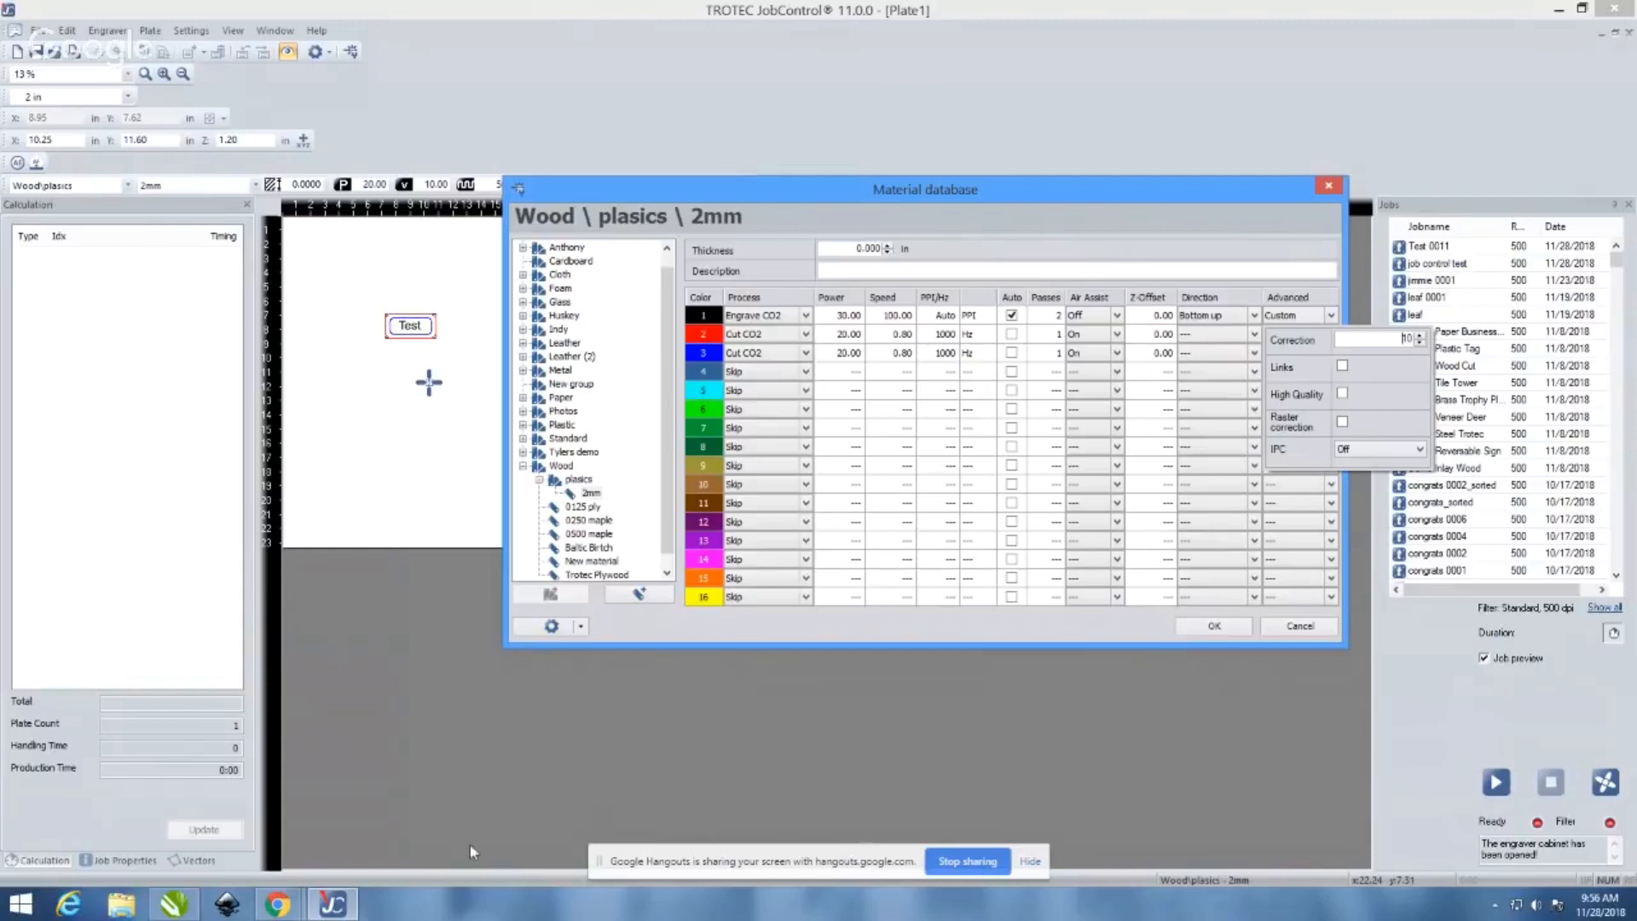
mouse_move(296, 903)
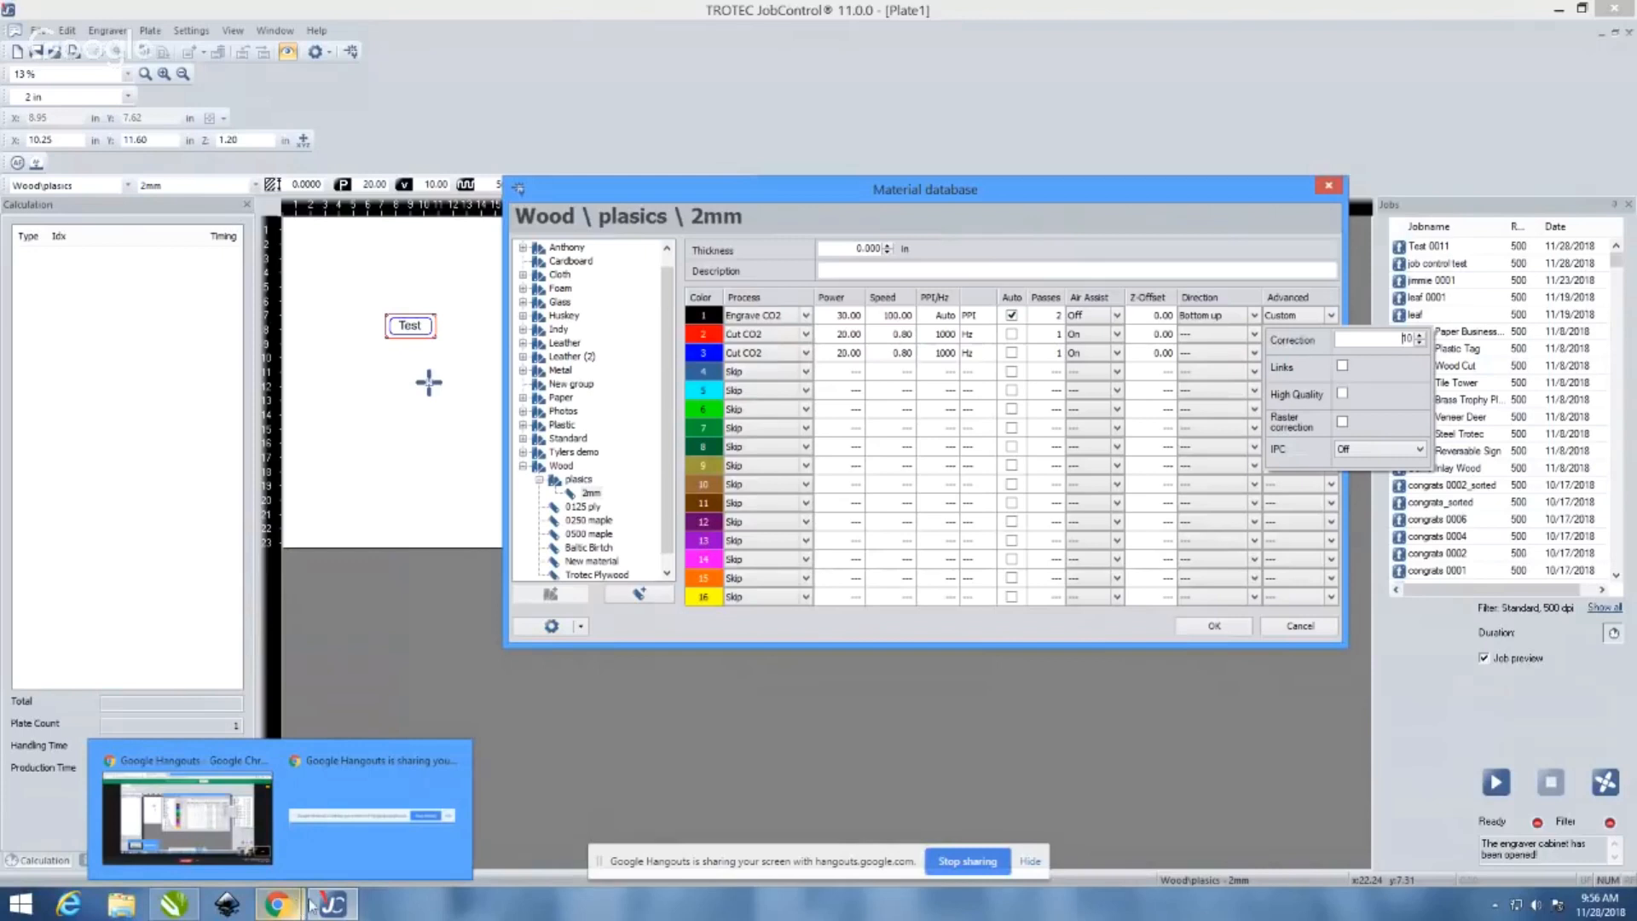
click(1030, 860)
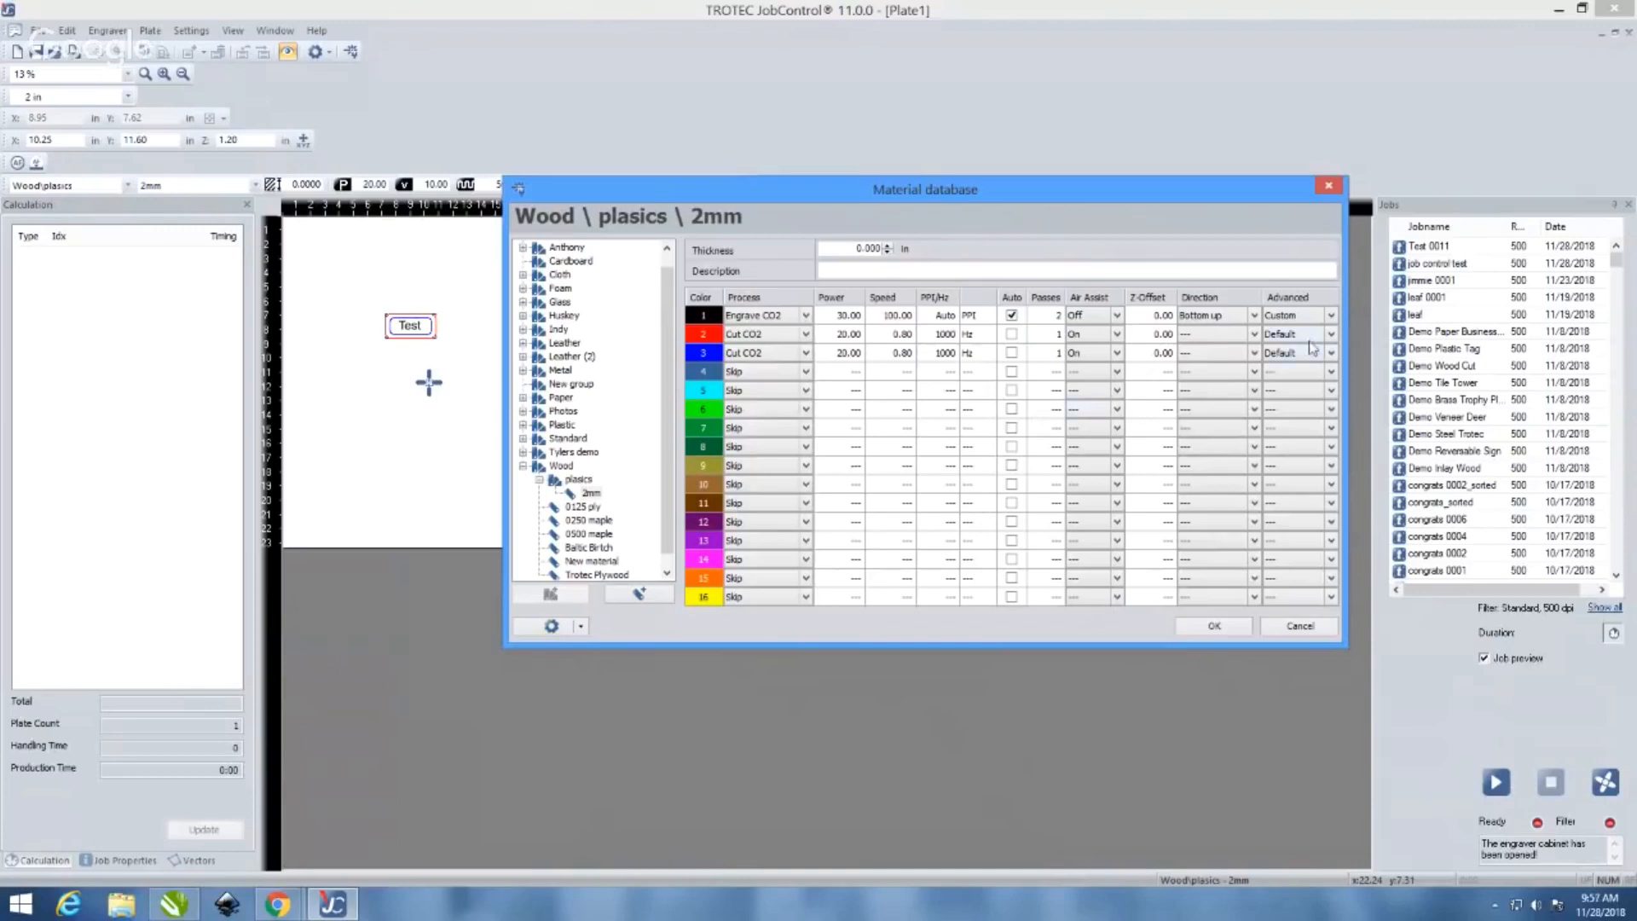
click(1331, 315)
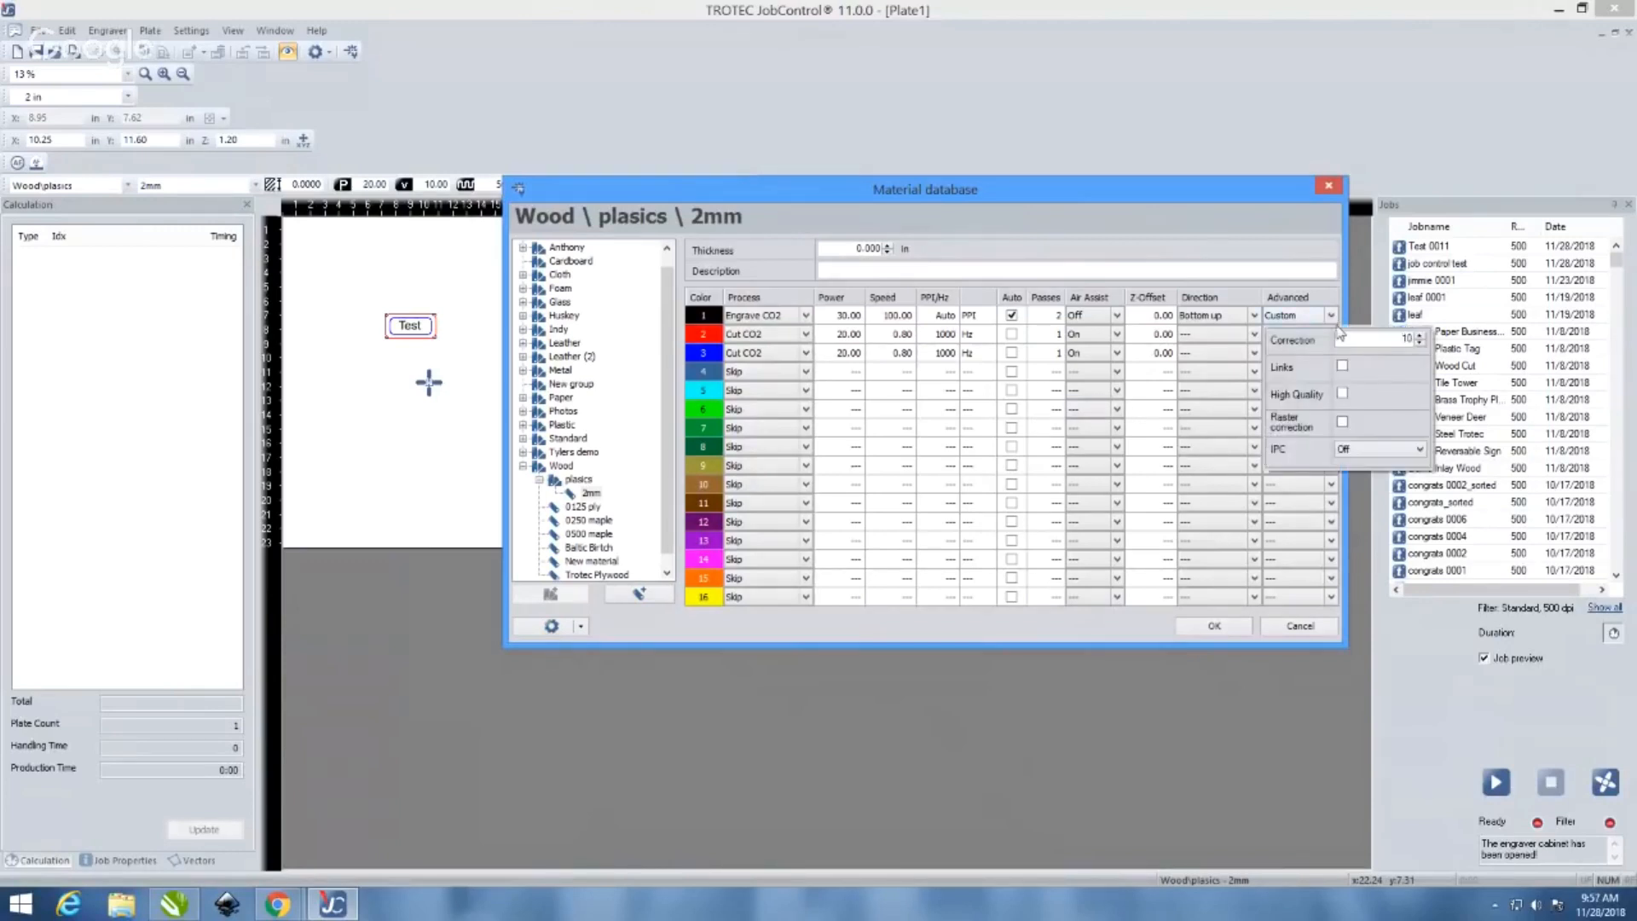
click(1388, 339)
click(1343, 367)
Switch to Google Hangouts, bring up the other presenter's video, and return to JobControl
mouse_move(277, 904)
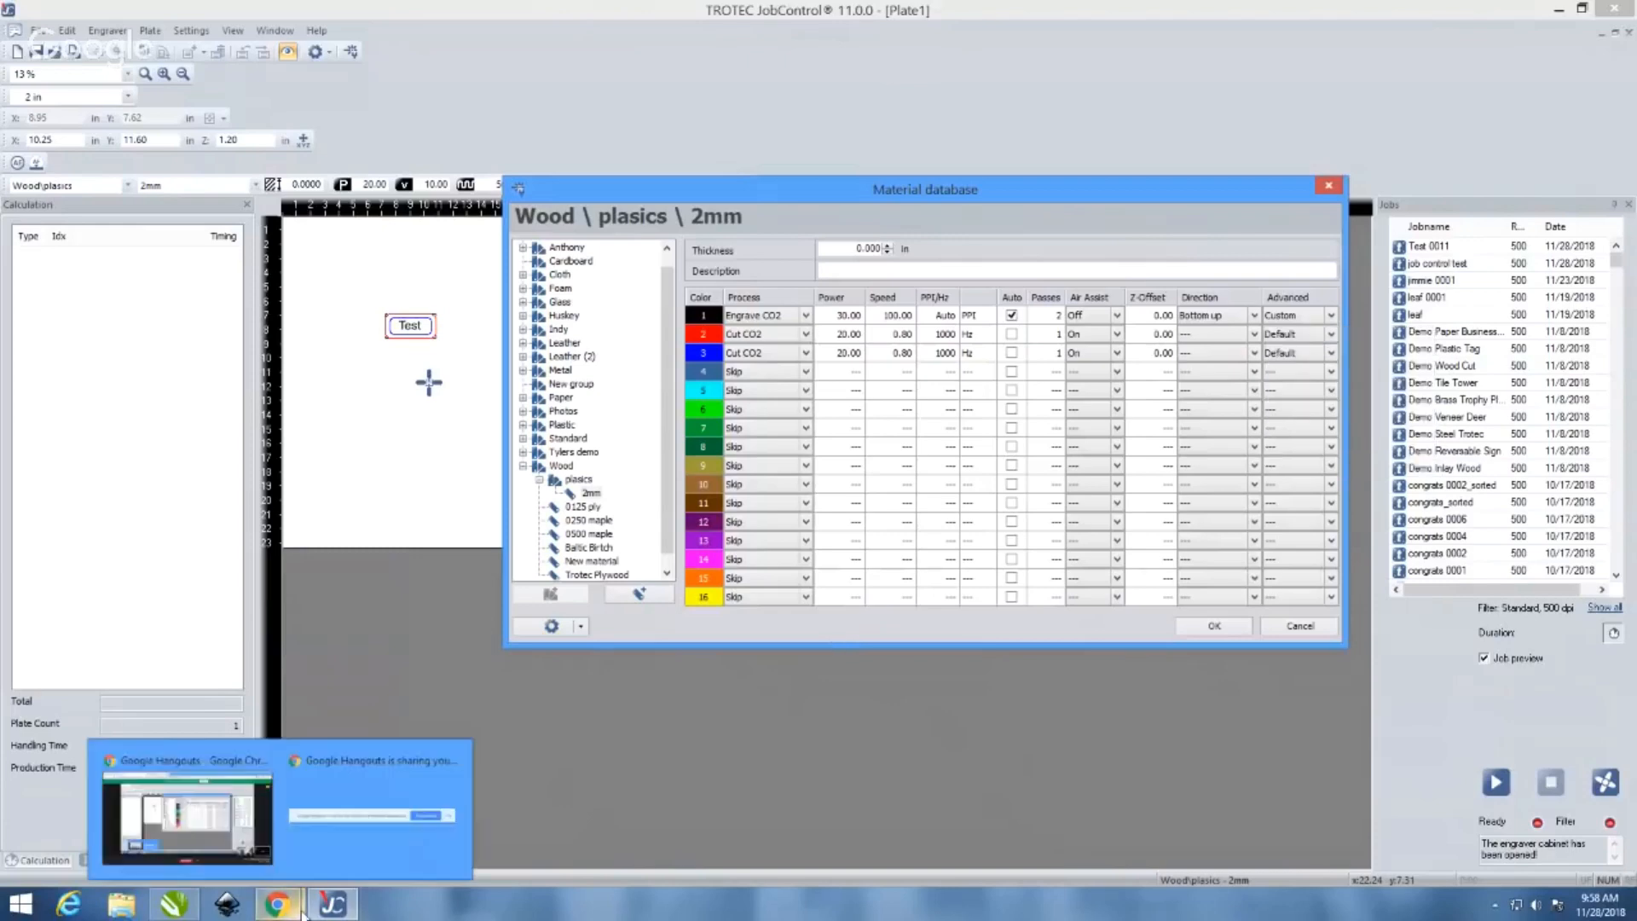
click(199, 840)
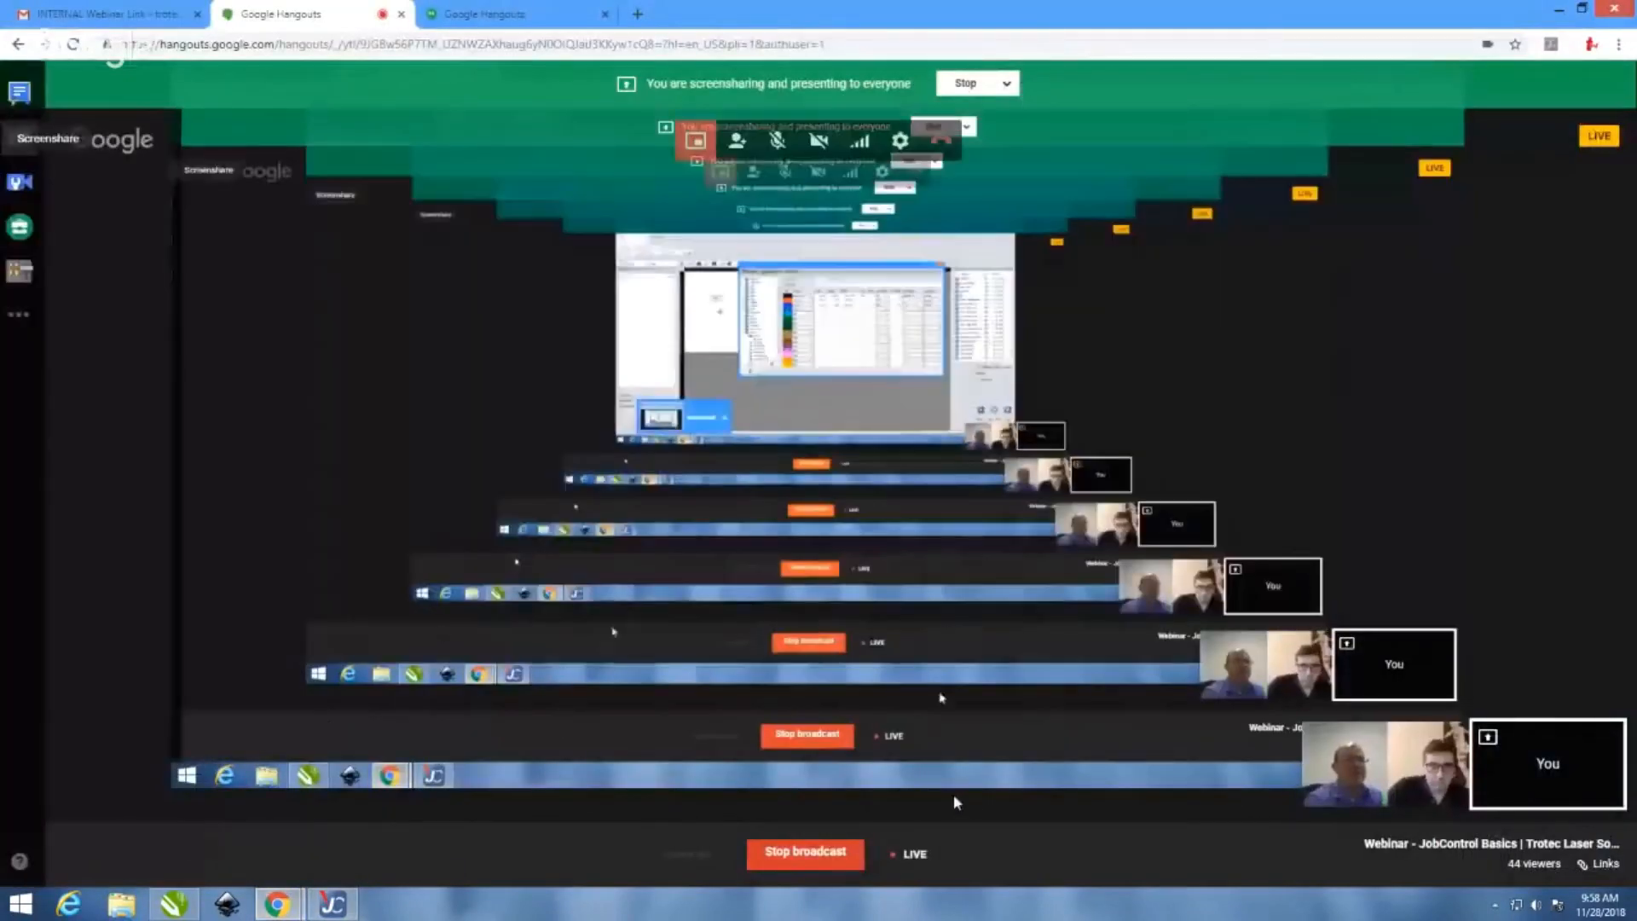
click(1339, 774)
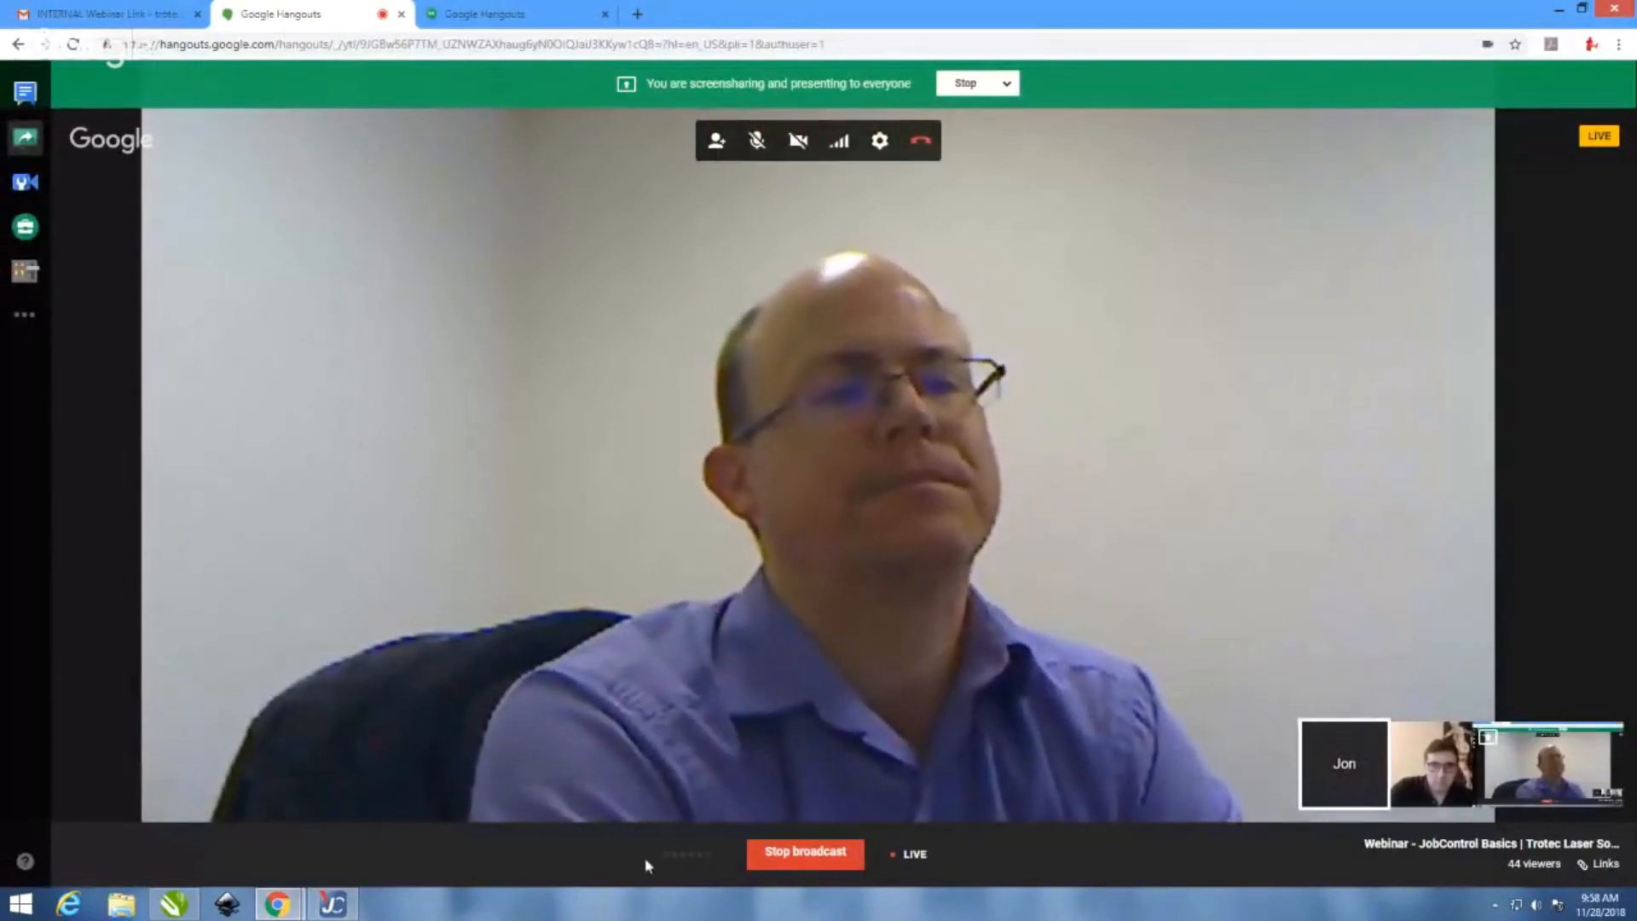
click(352, 906)
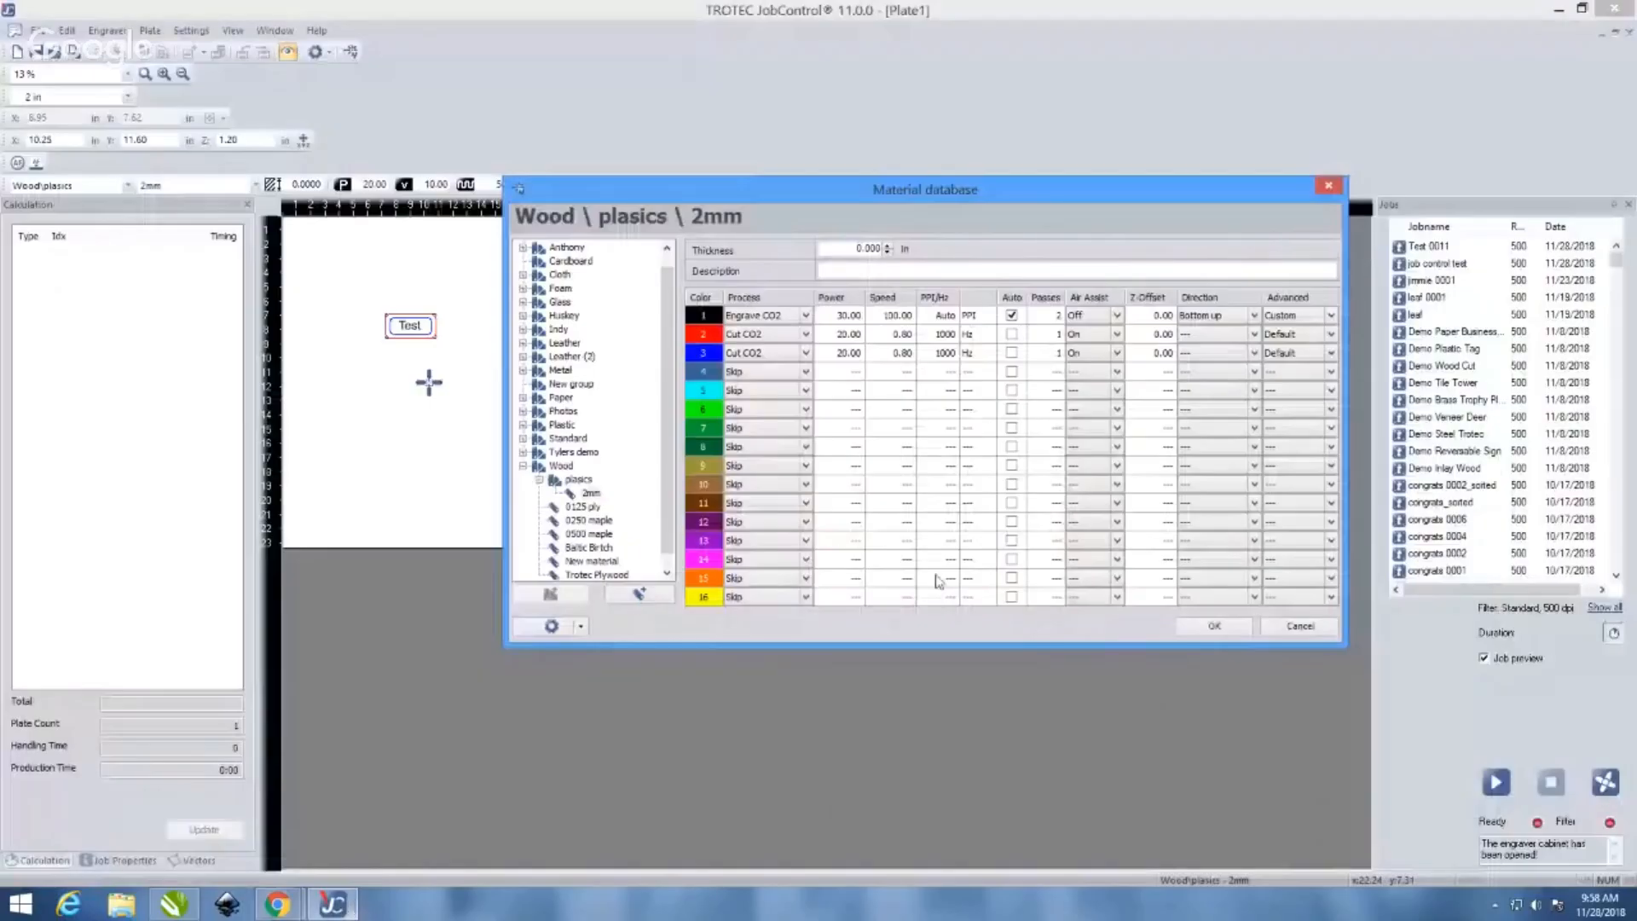
Examine the IPC options in the red cut's advanced settings, leaving the selection on Off
click(1333, 335)
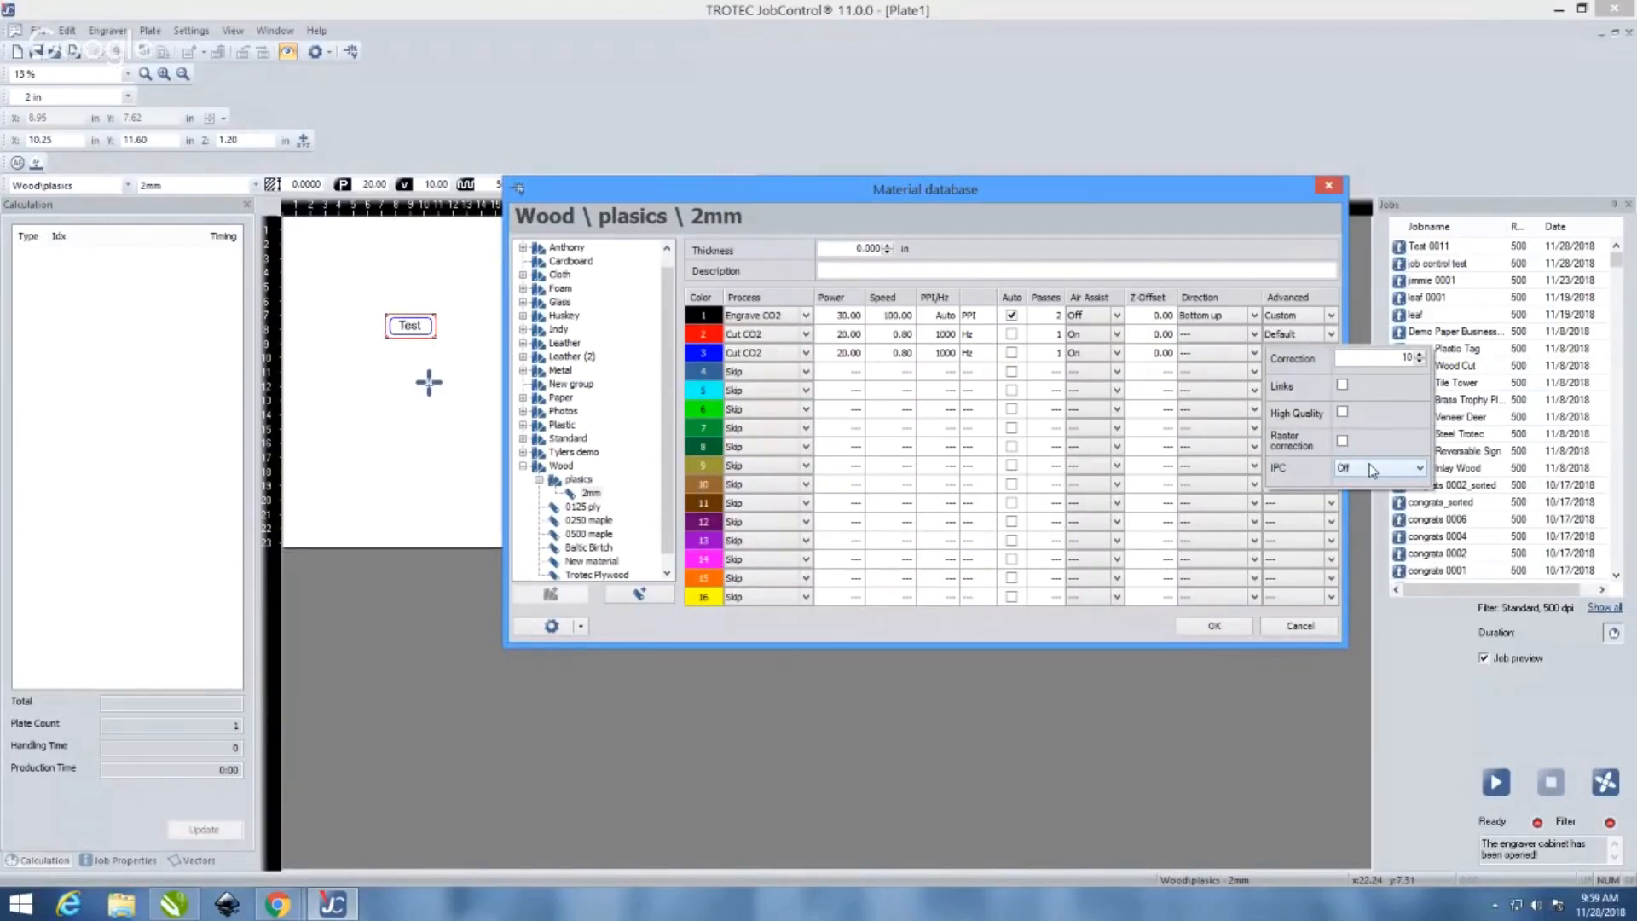
click(1373, 469)
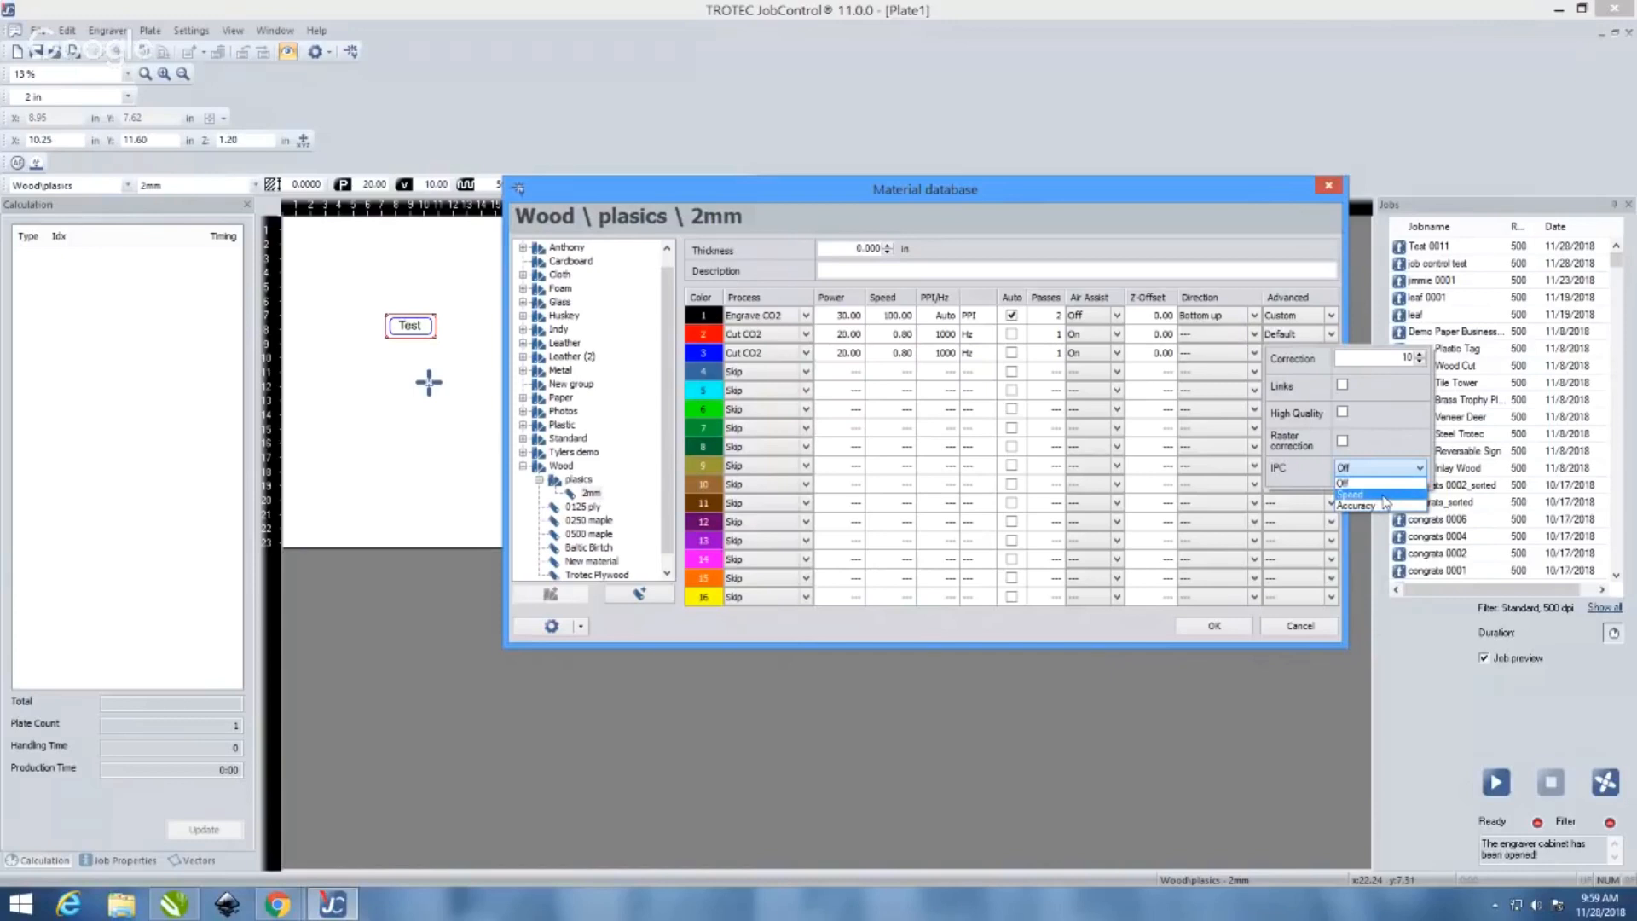
click(1313, 488)
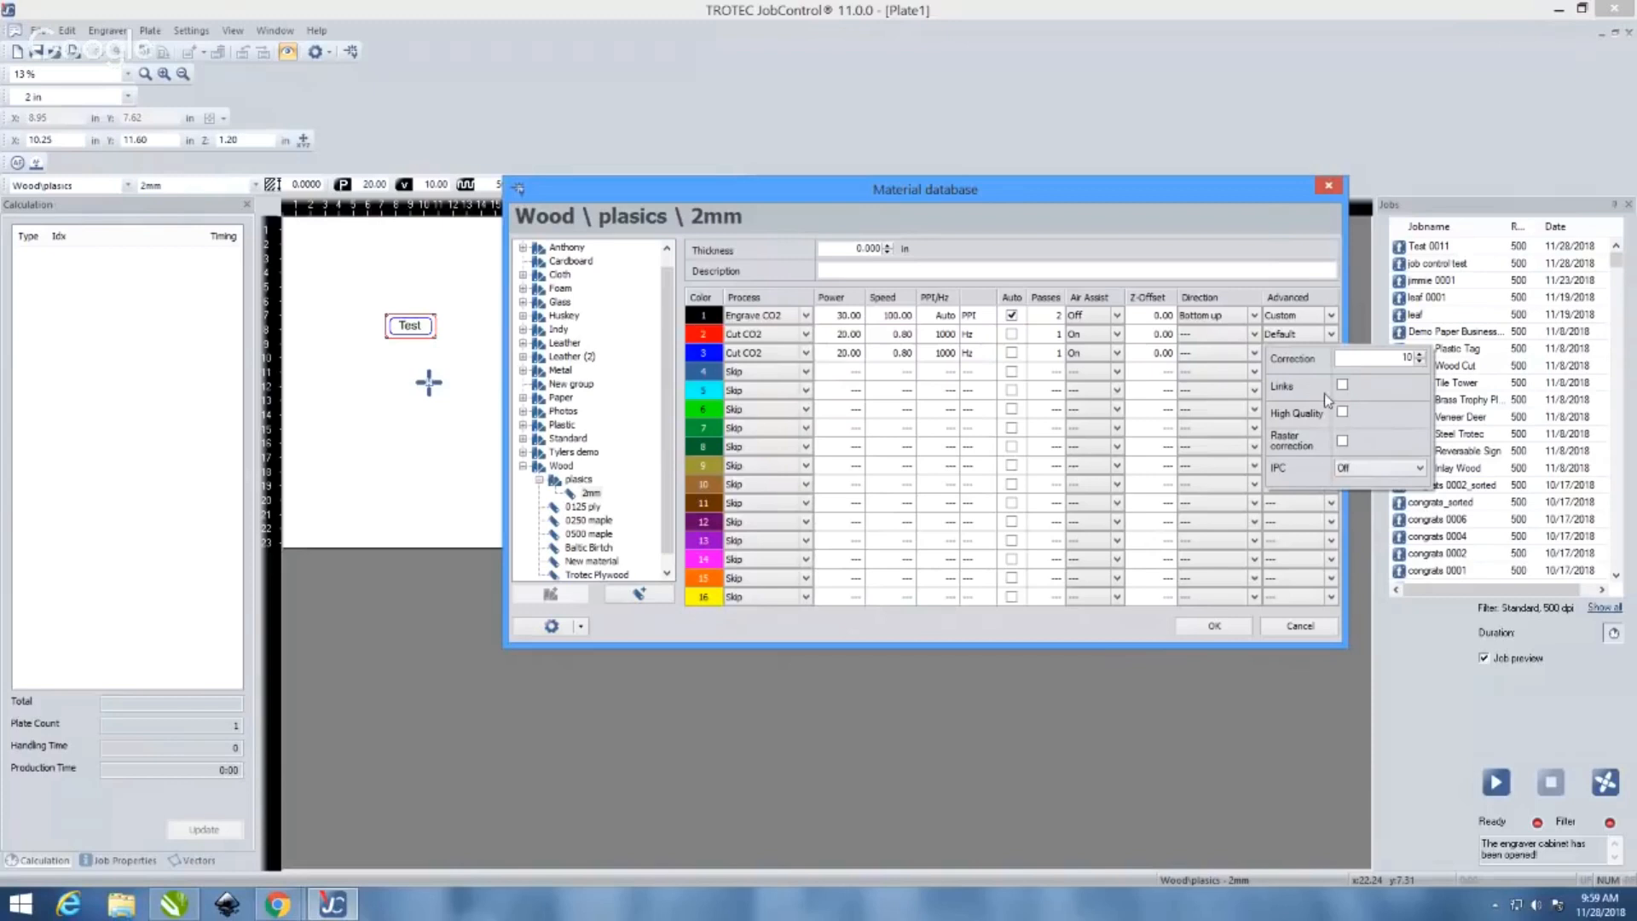
click(1345, 468)
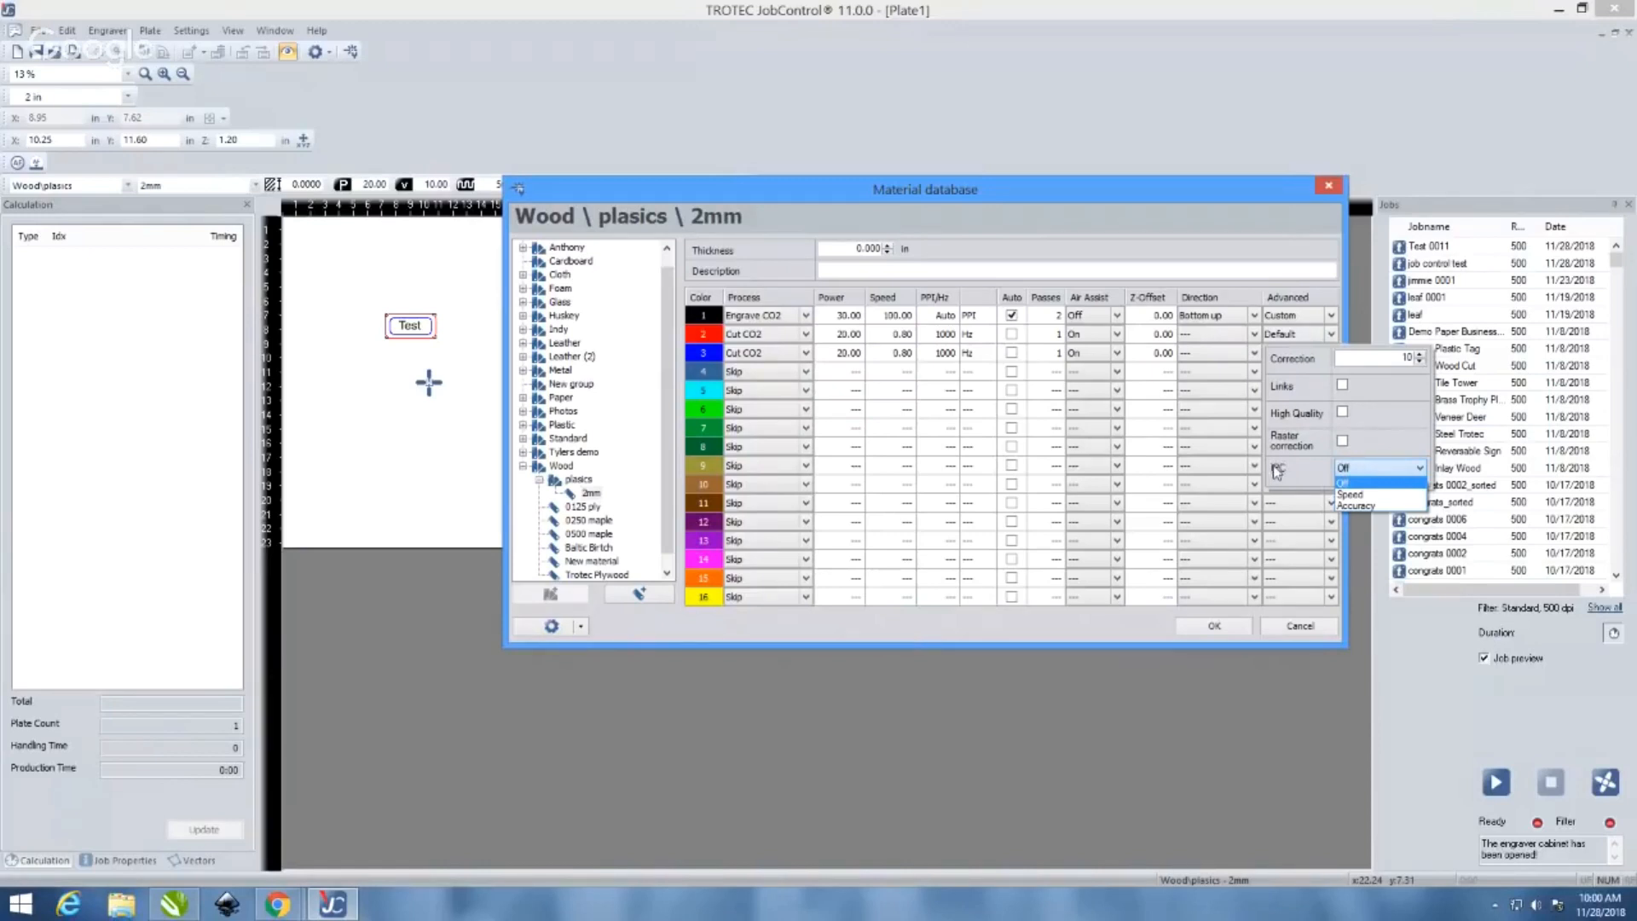
click(1304, 479)
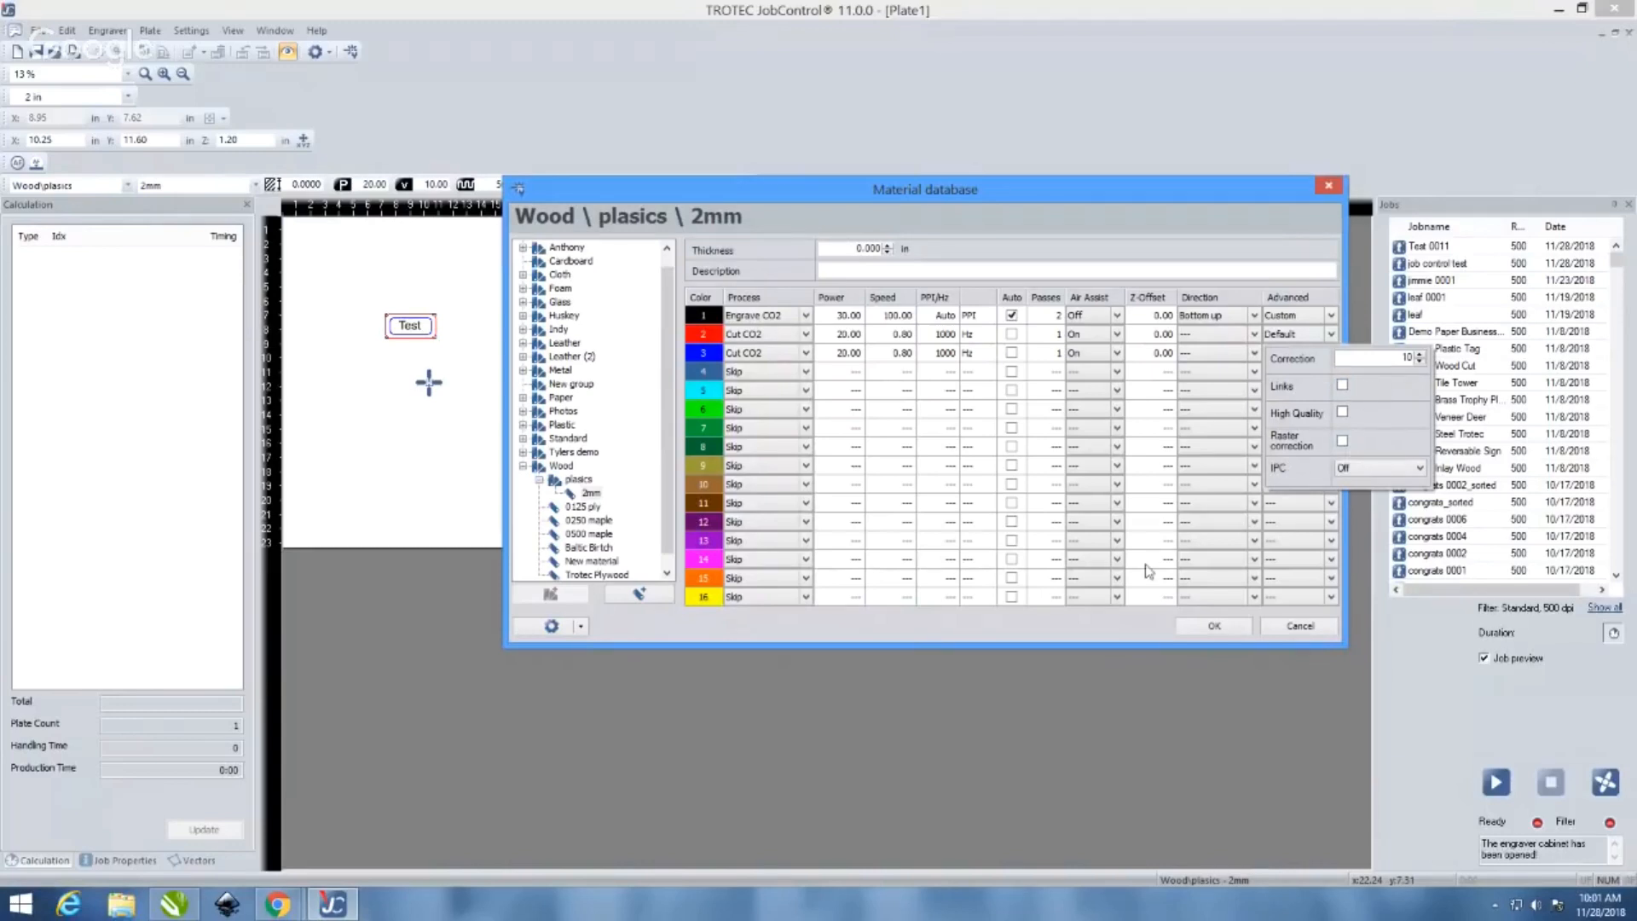
Close the advanced options and save the 2mm material settings in the material database
click(1105, 630)
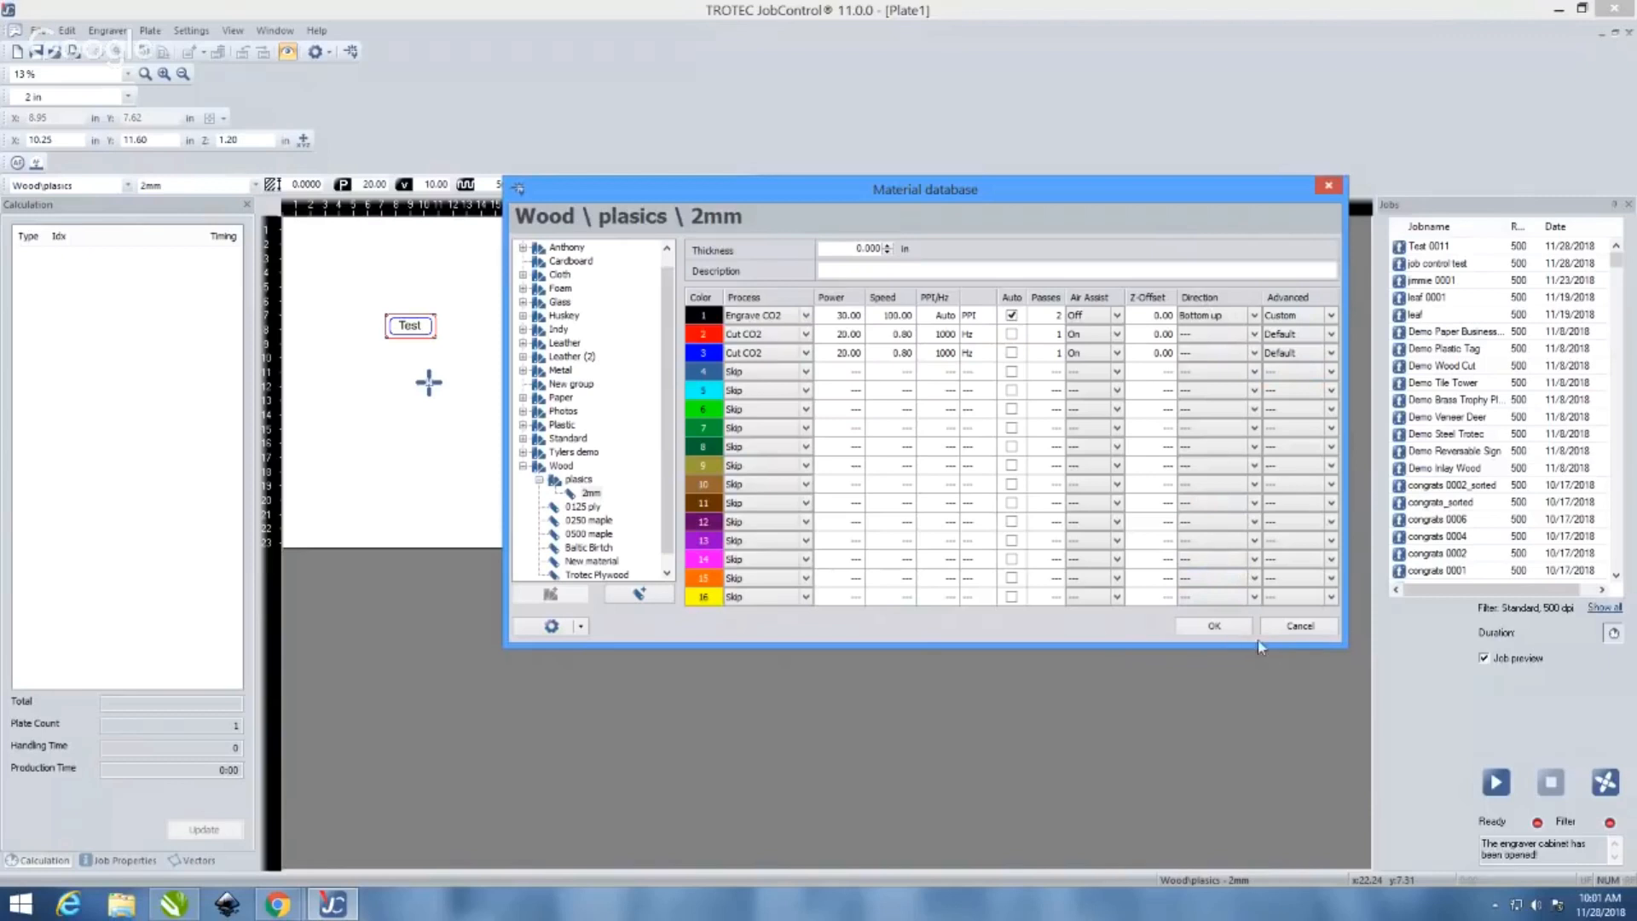
click(1225, 629)
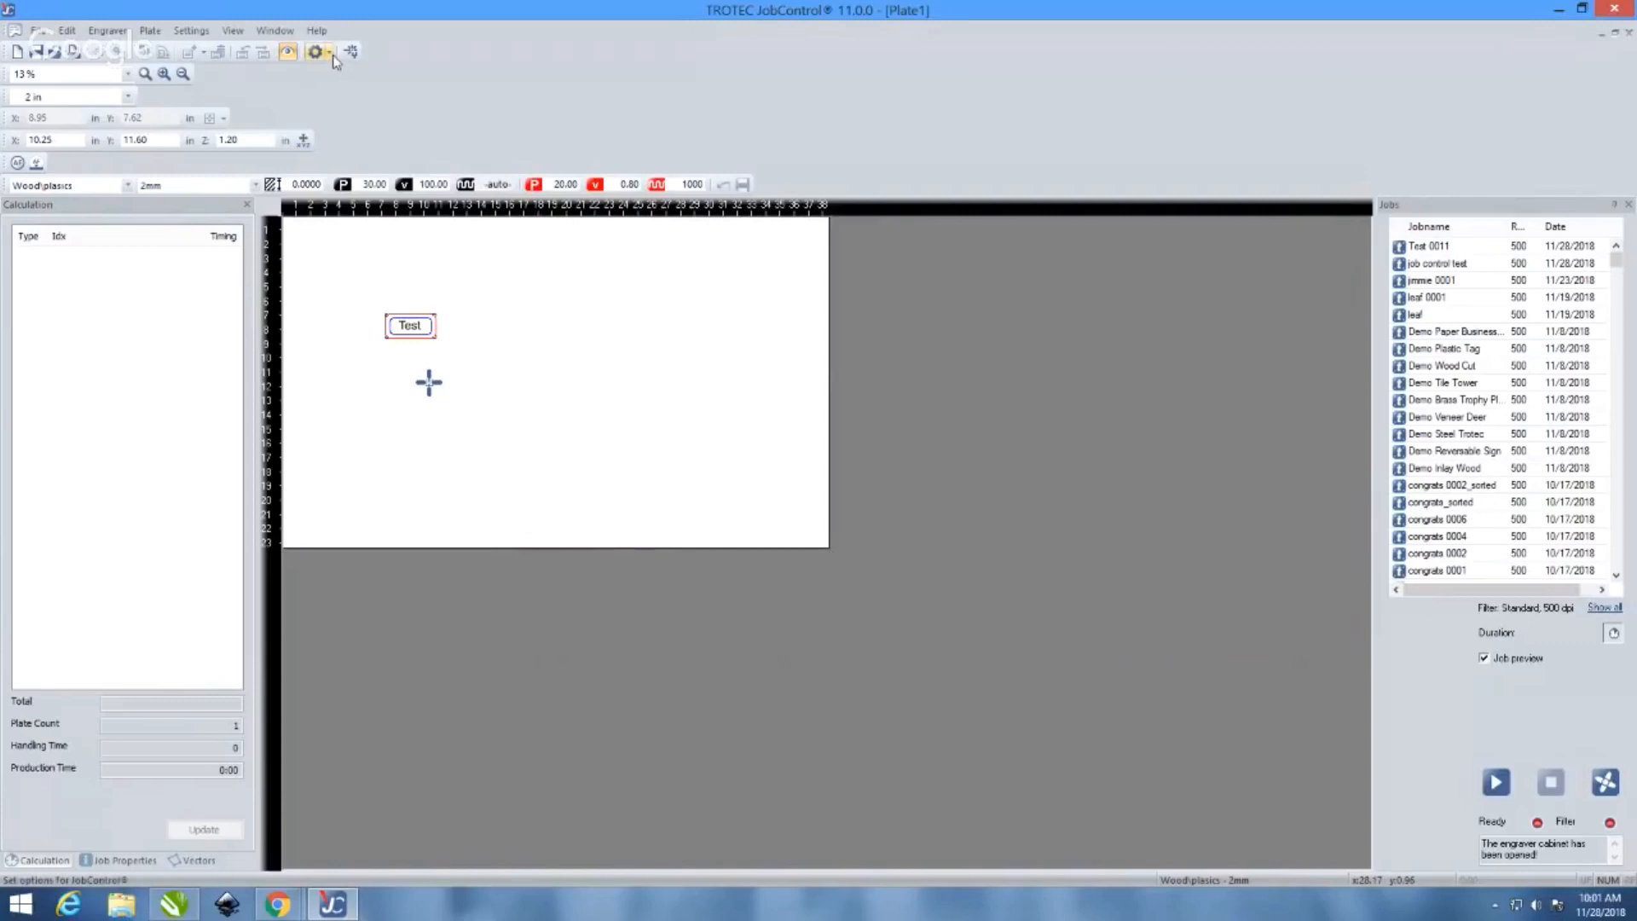
Examine the plate setup's size, orientation and engraving direction, and leave without changing anything
click(159, 36)
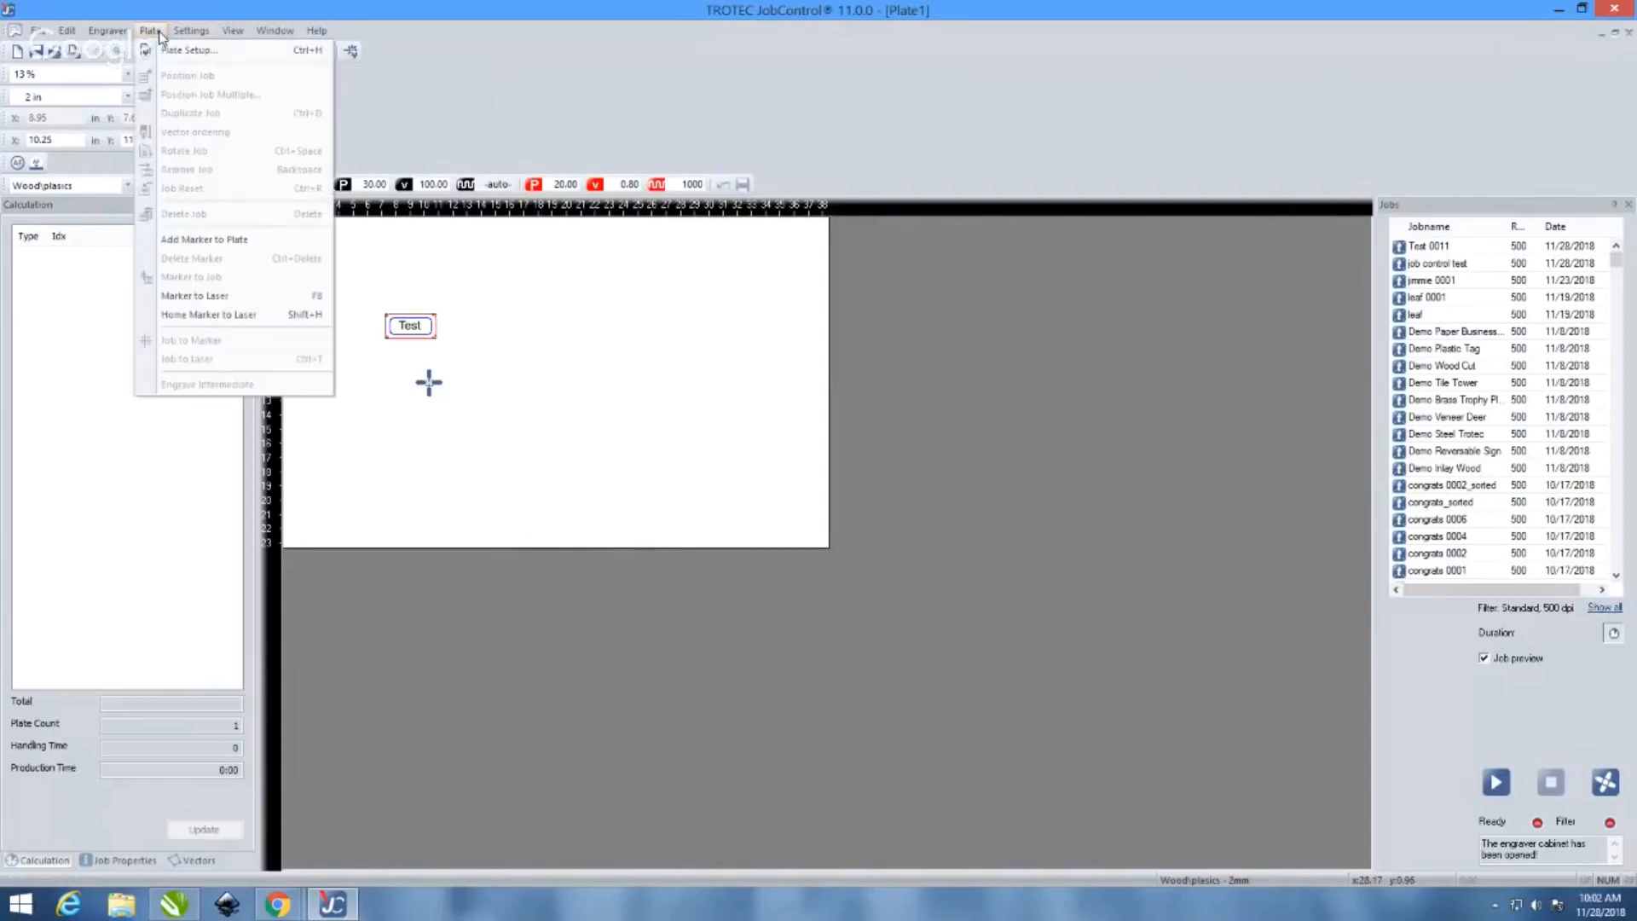
click(170, 49)
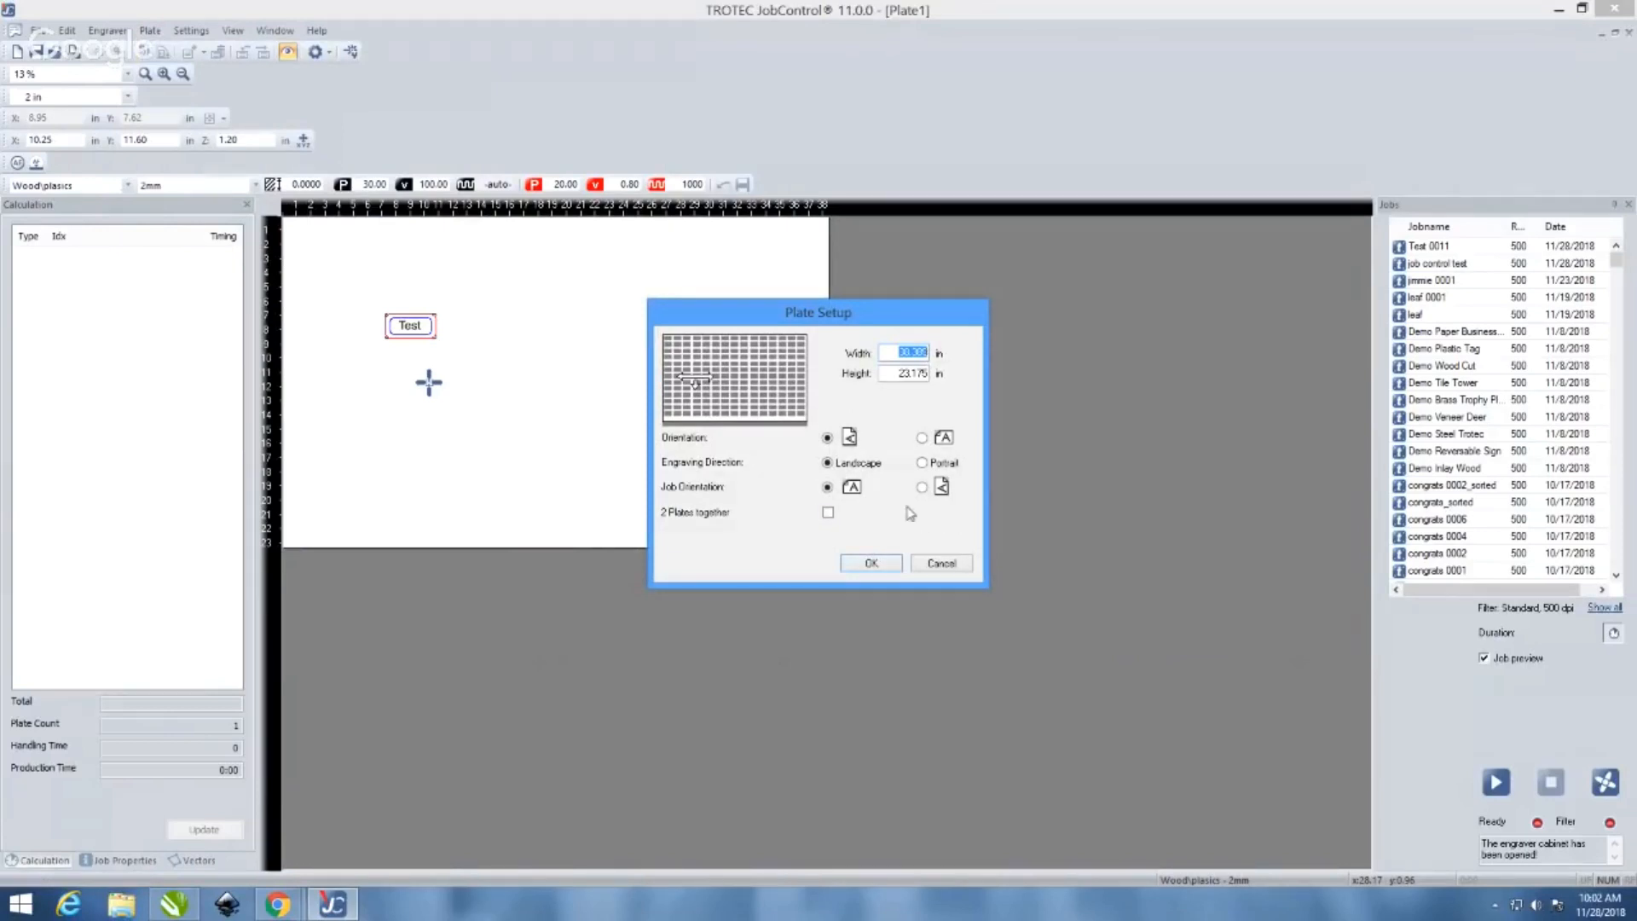
click(933, 566)
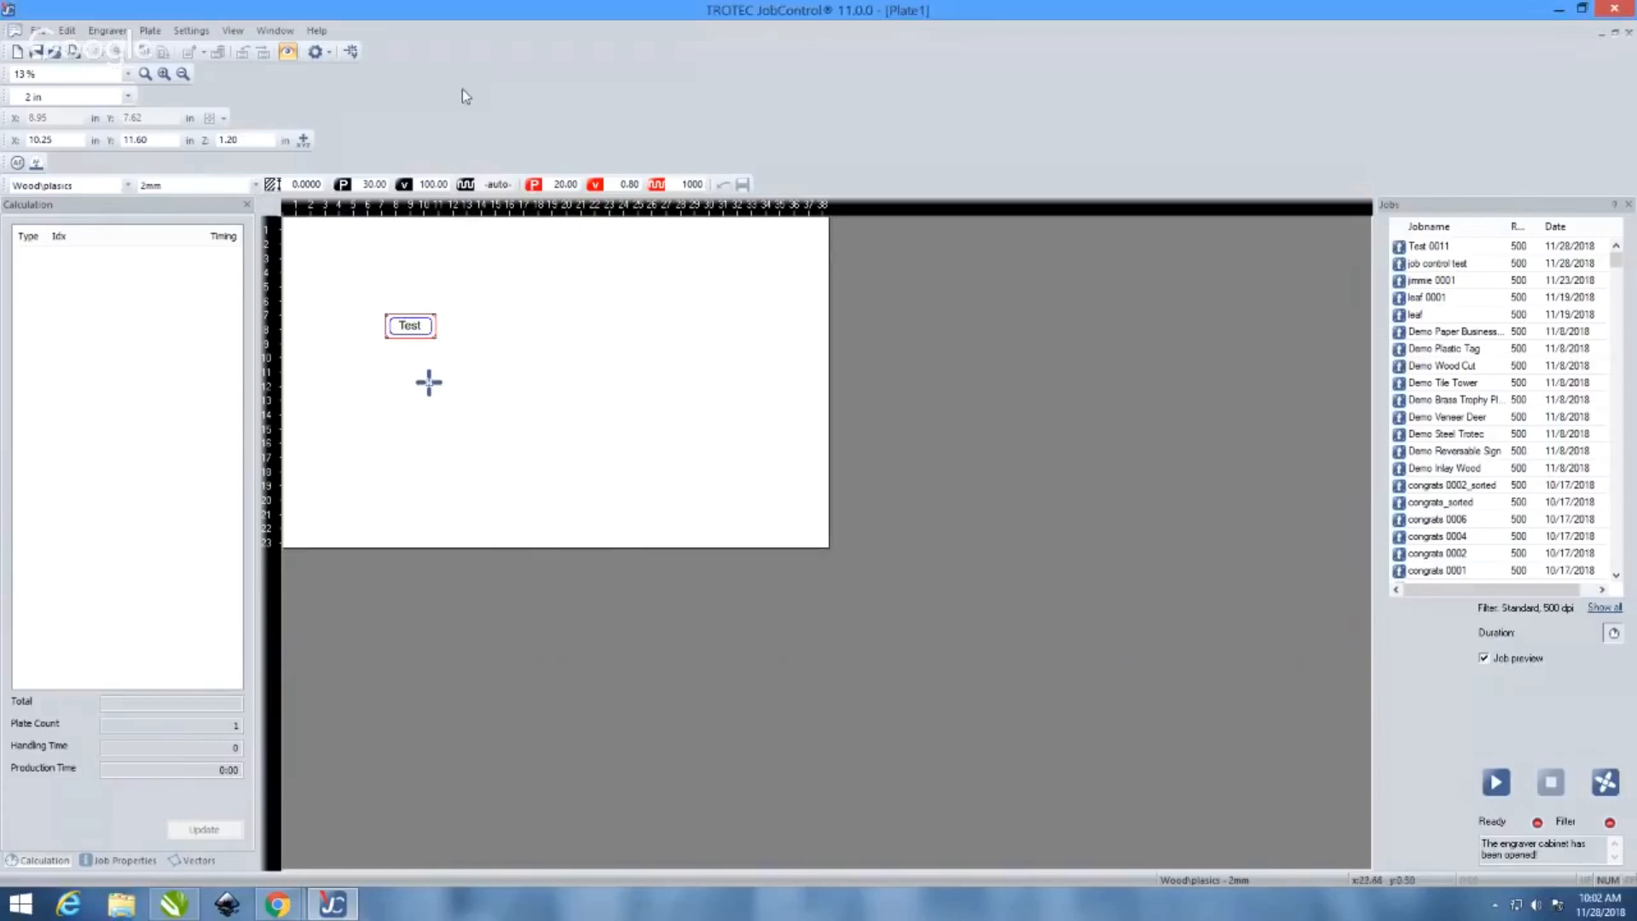
click(331, 54)
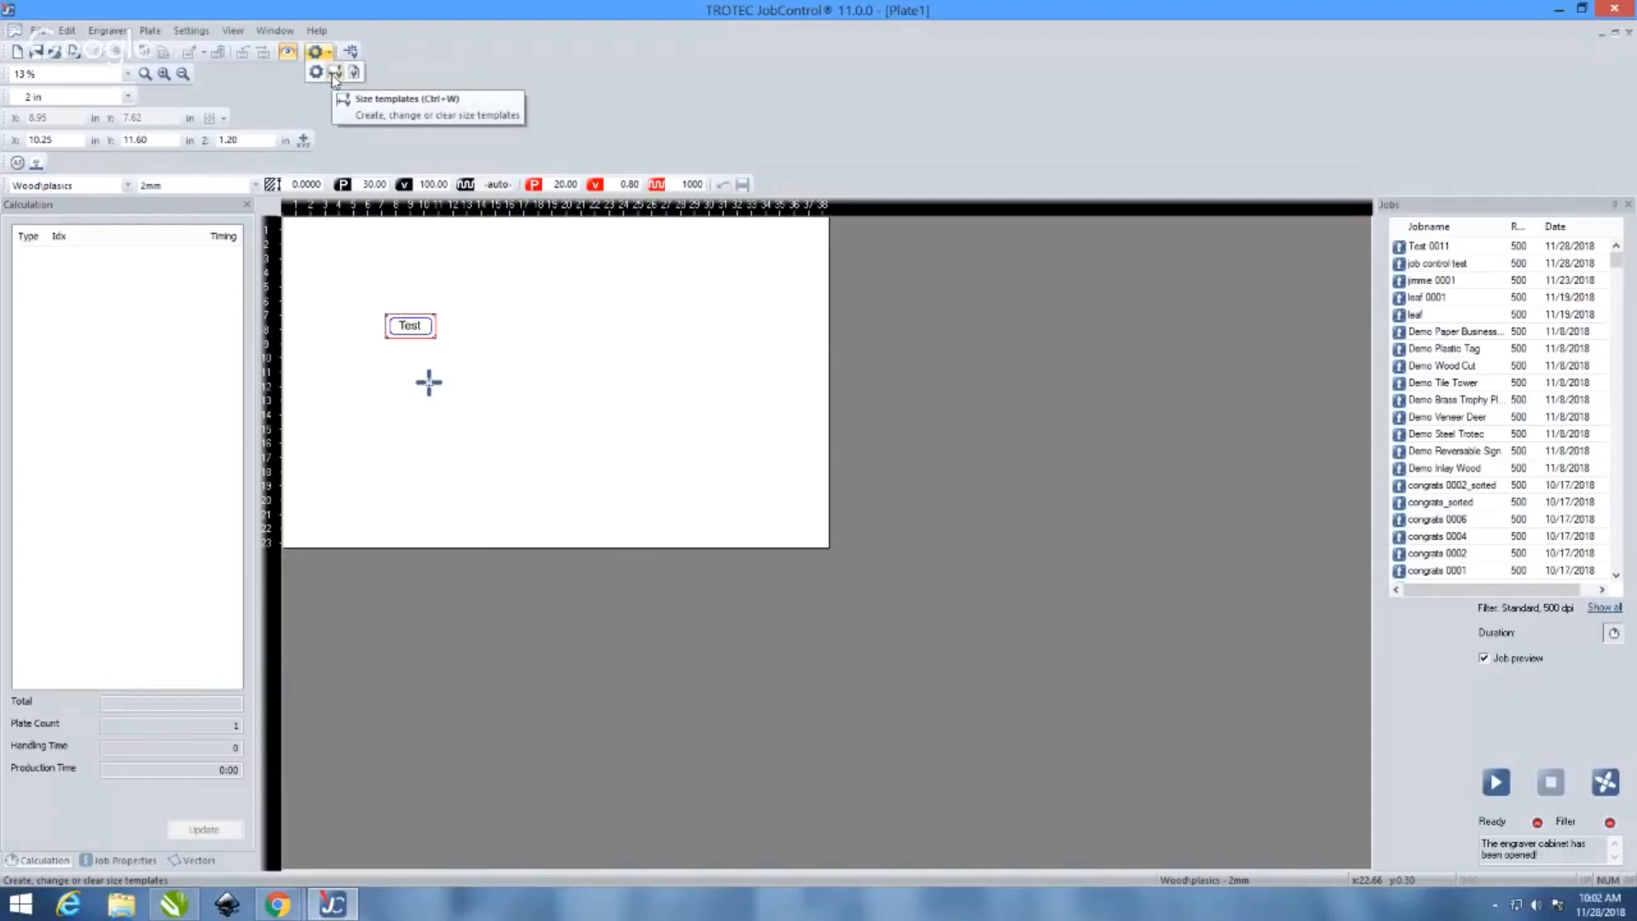
click(352, 74)
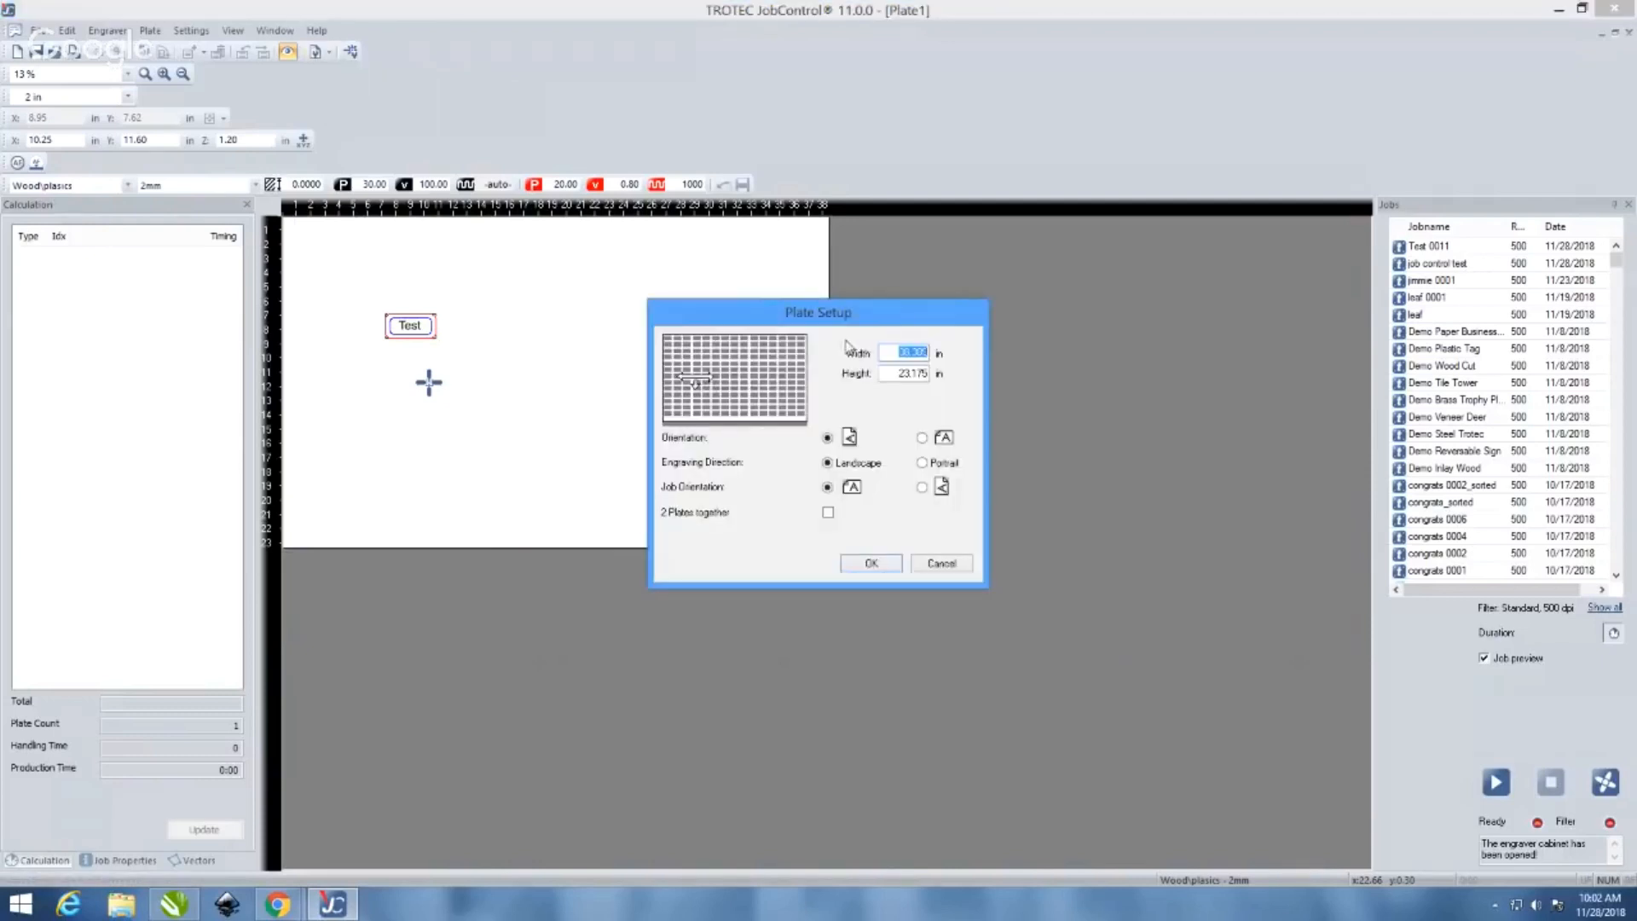
click(948, 564)
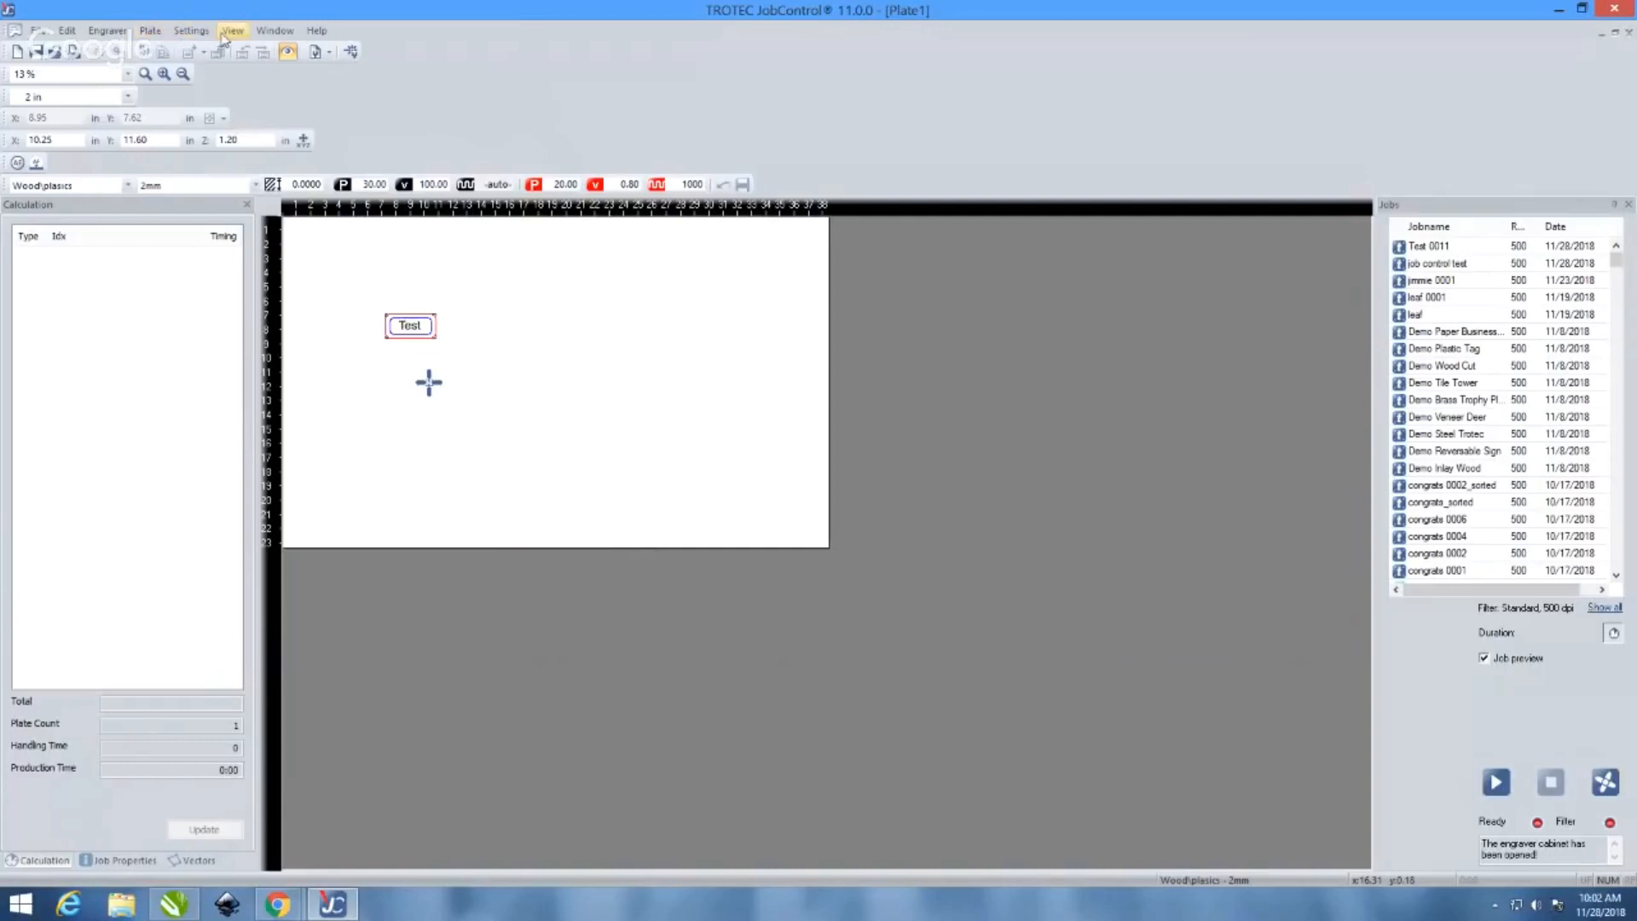
Examine the rotary attachment, camera and honeycomb table settings among the hardware accessories in the program options
click(331, 53)
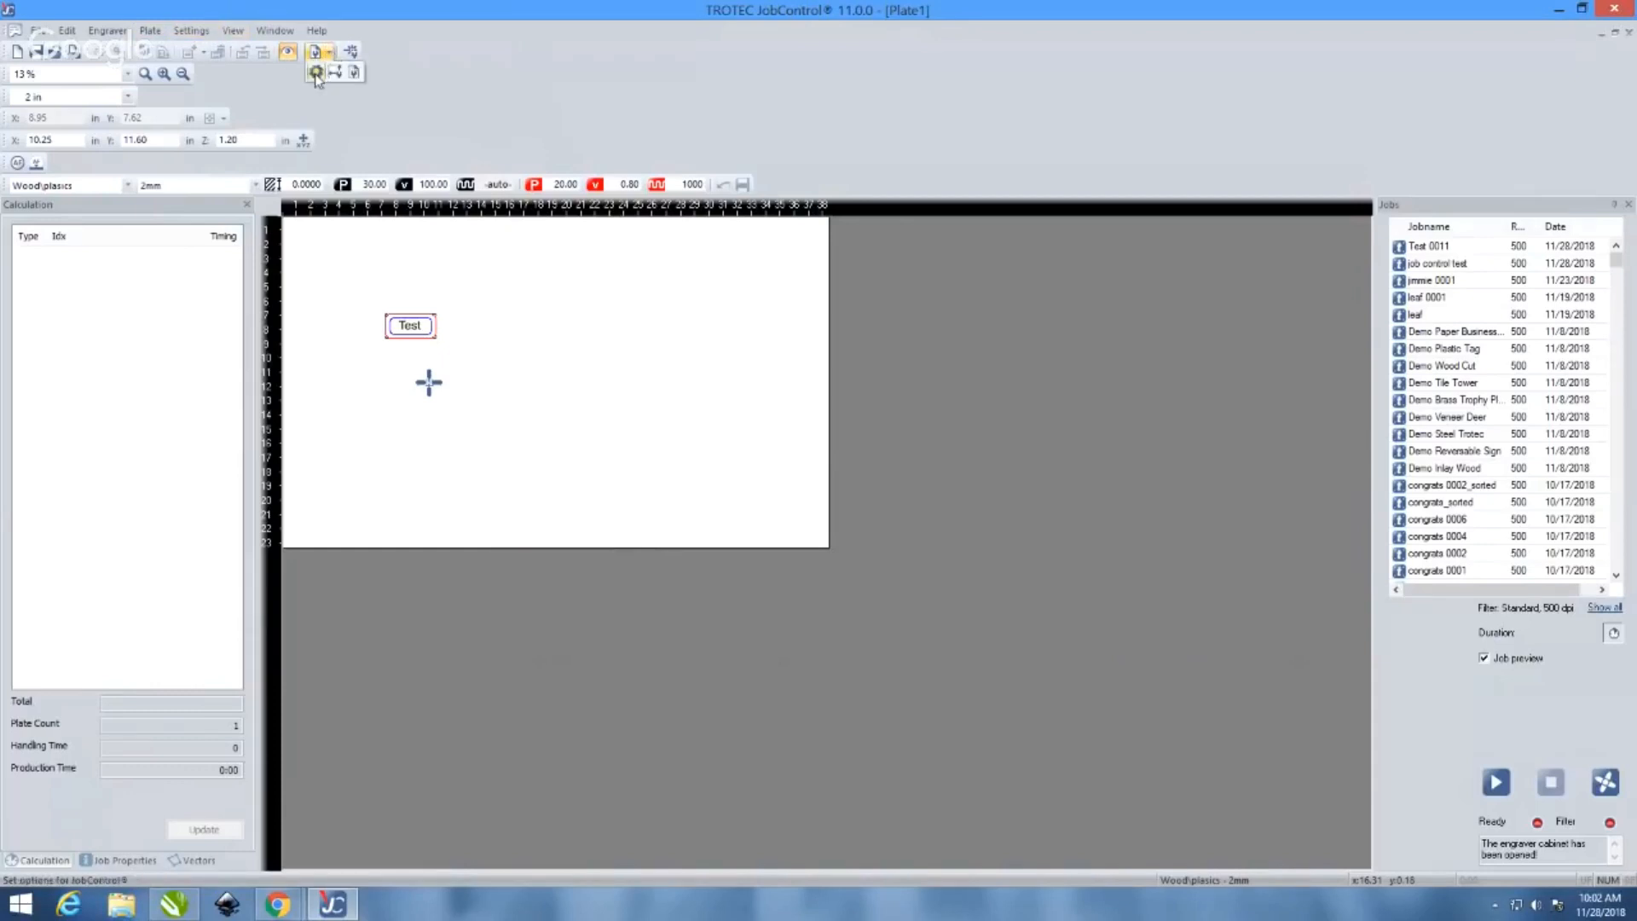
click(186, 31)
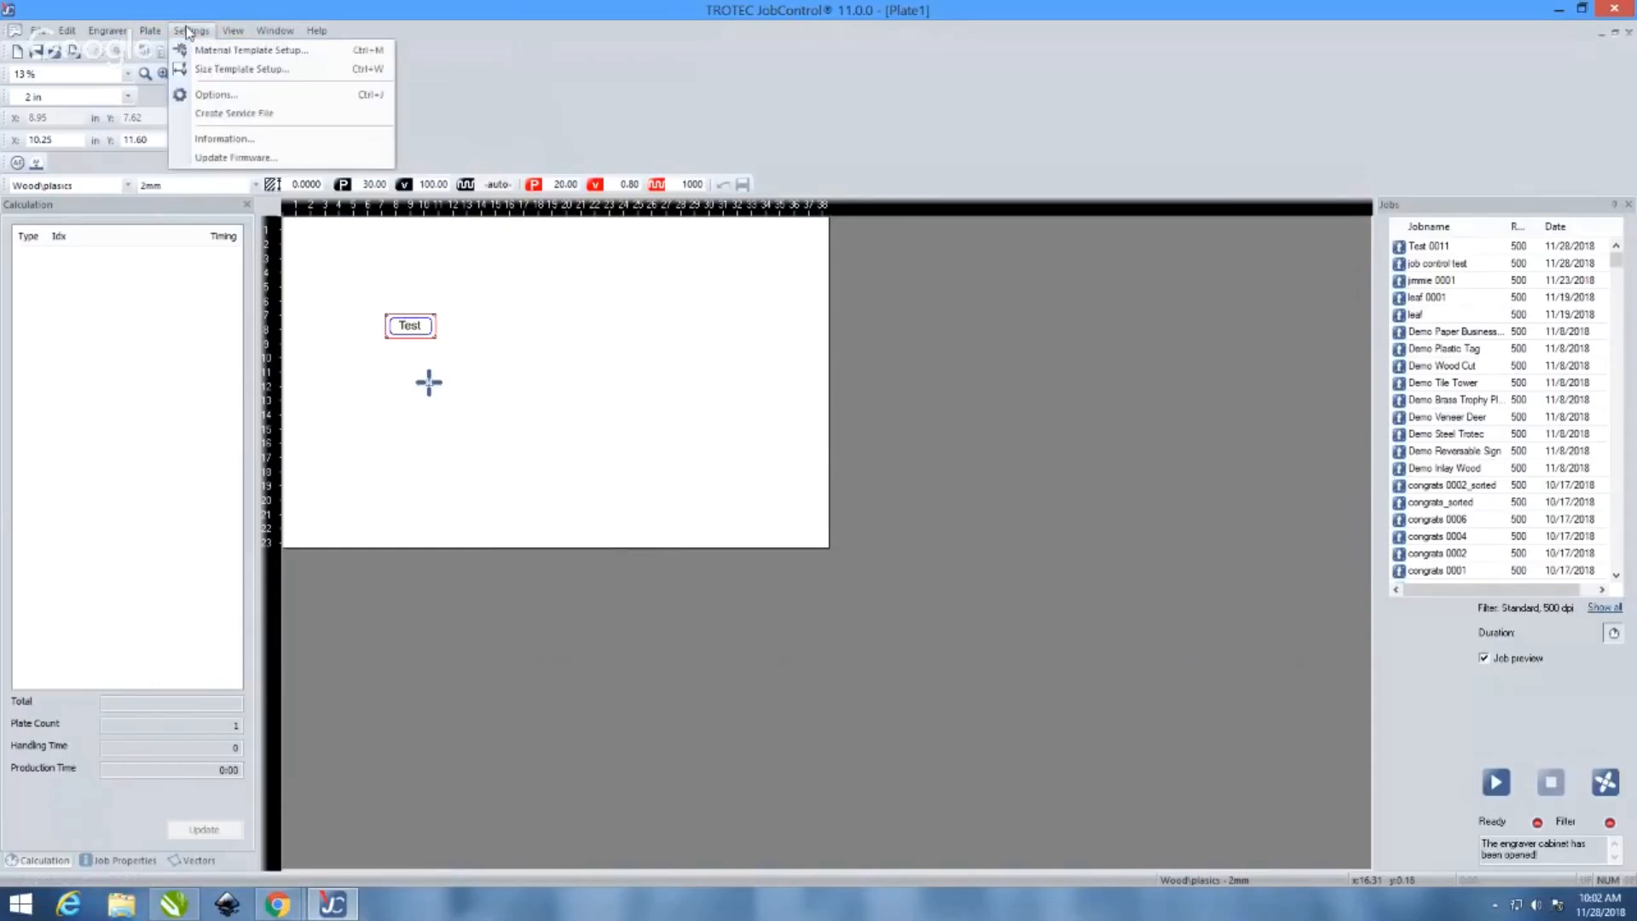
click(201, 95)
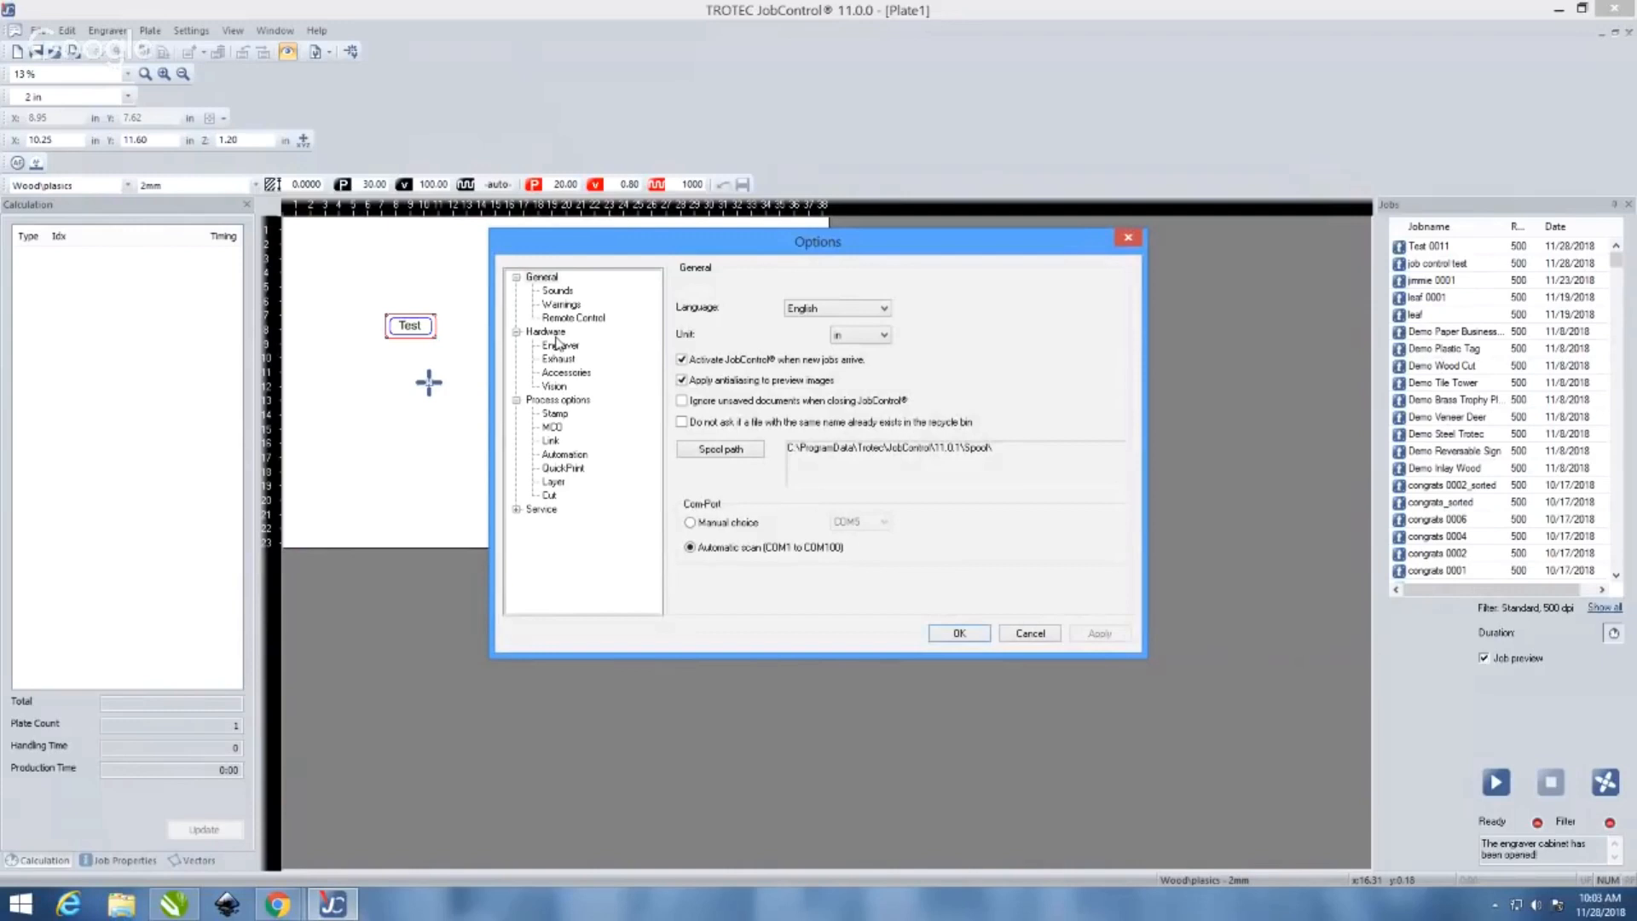
click(546, 331)
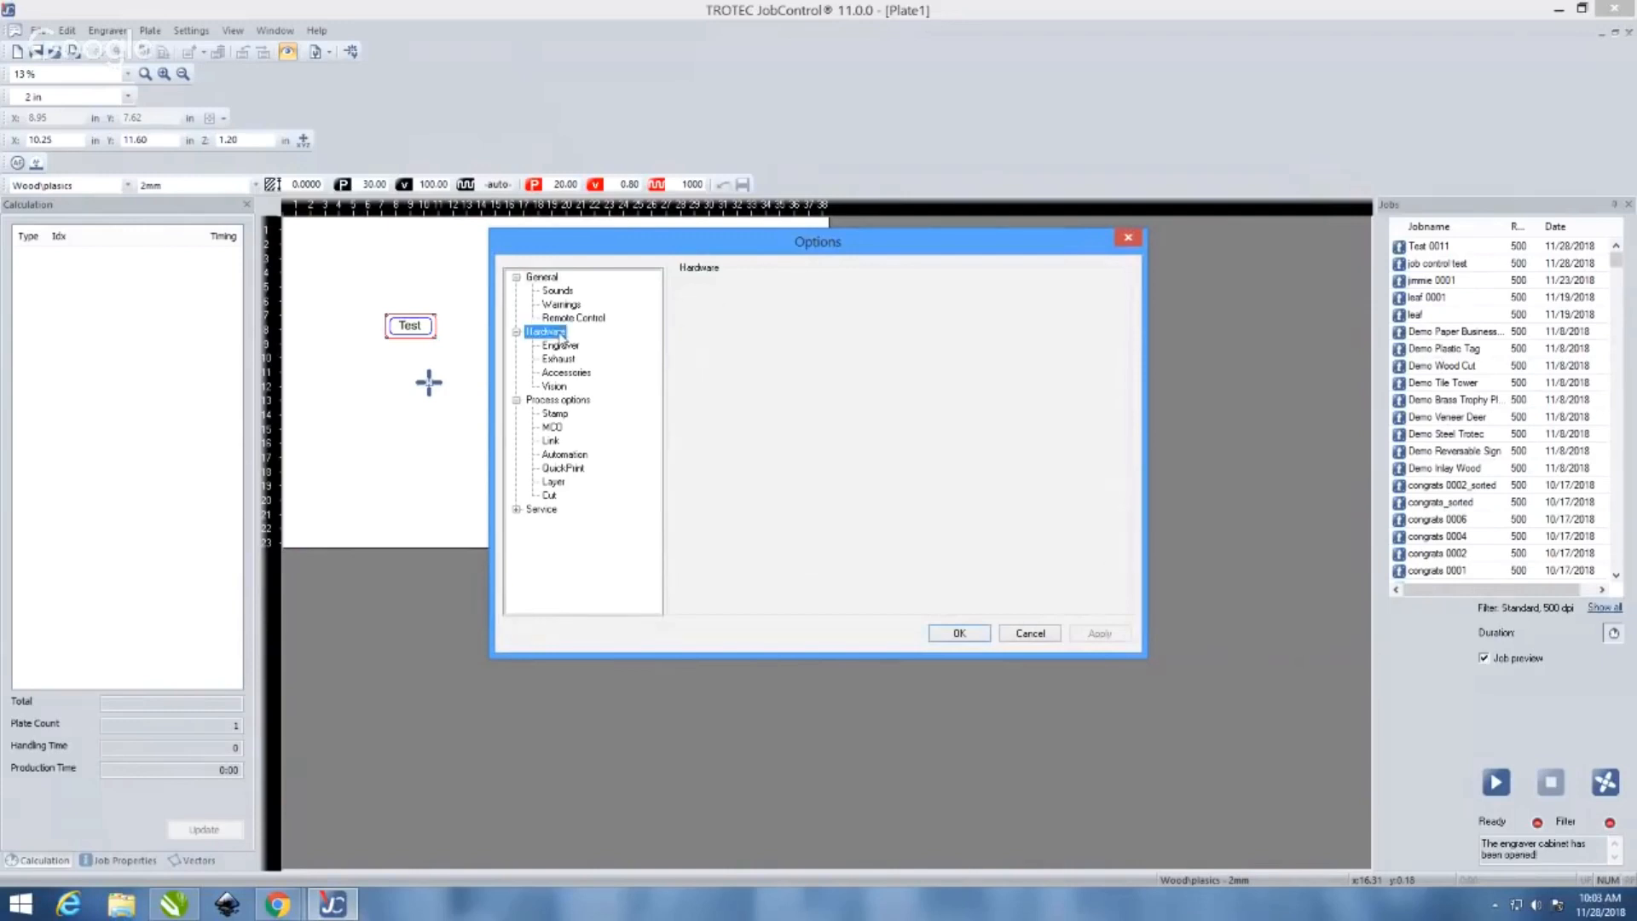
click(563, 374)
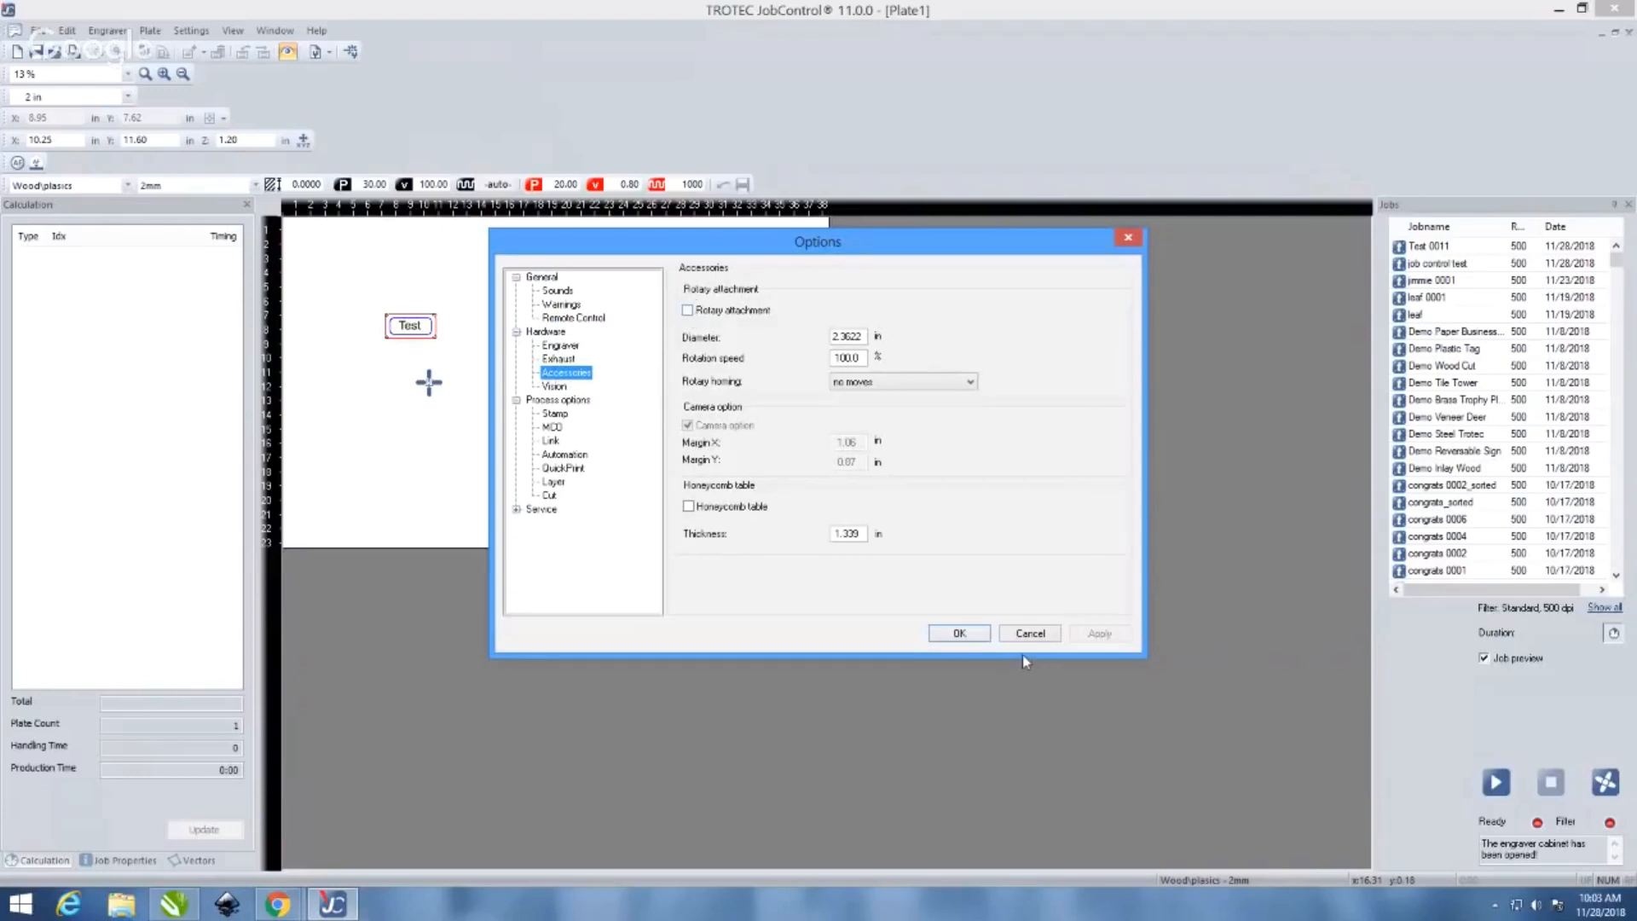
click(971, 640)
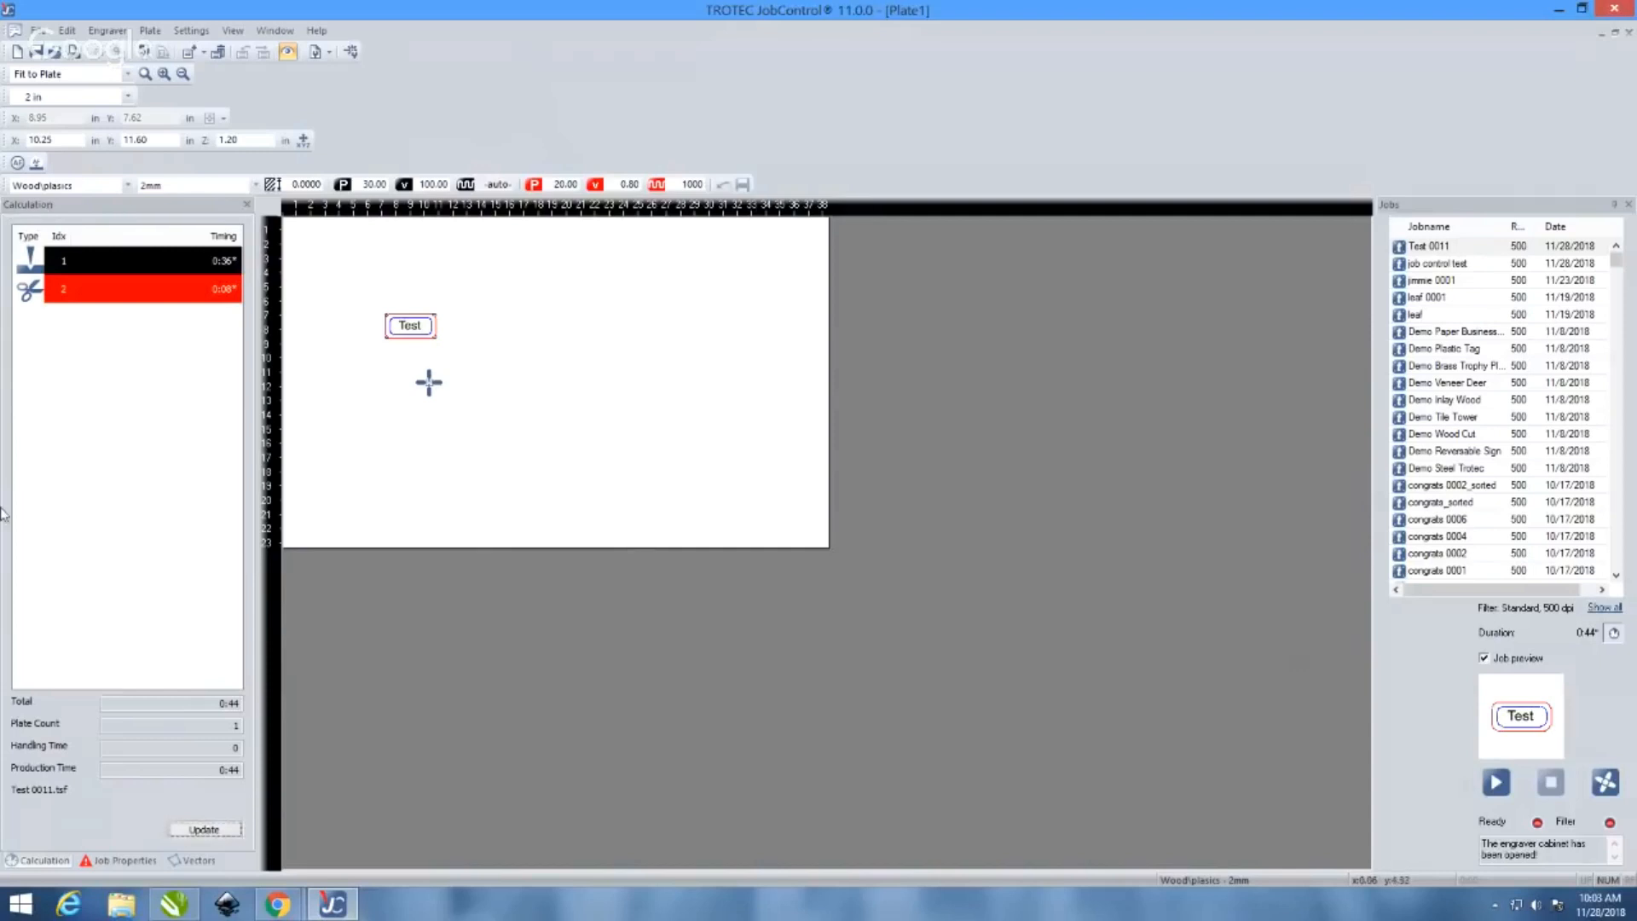
Compare the calculated timings of the Test job on the plate and the queued job control test
click(452, 471)
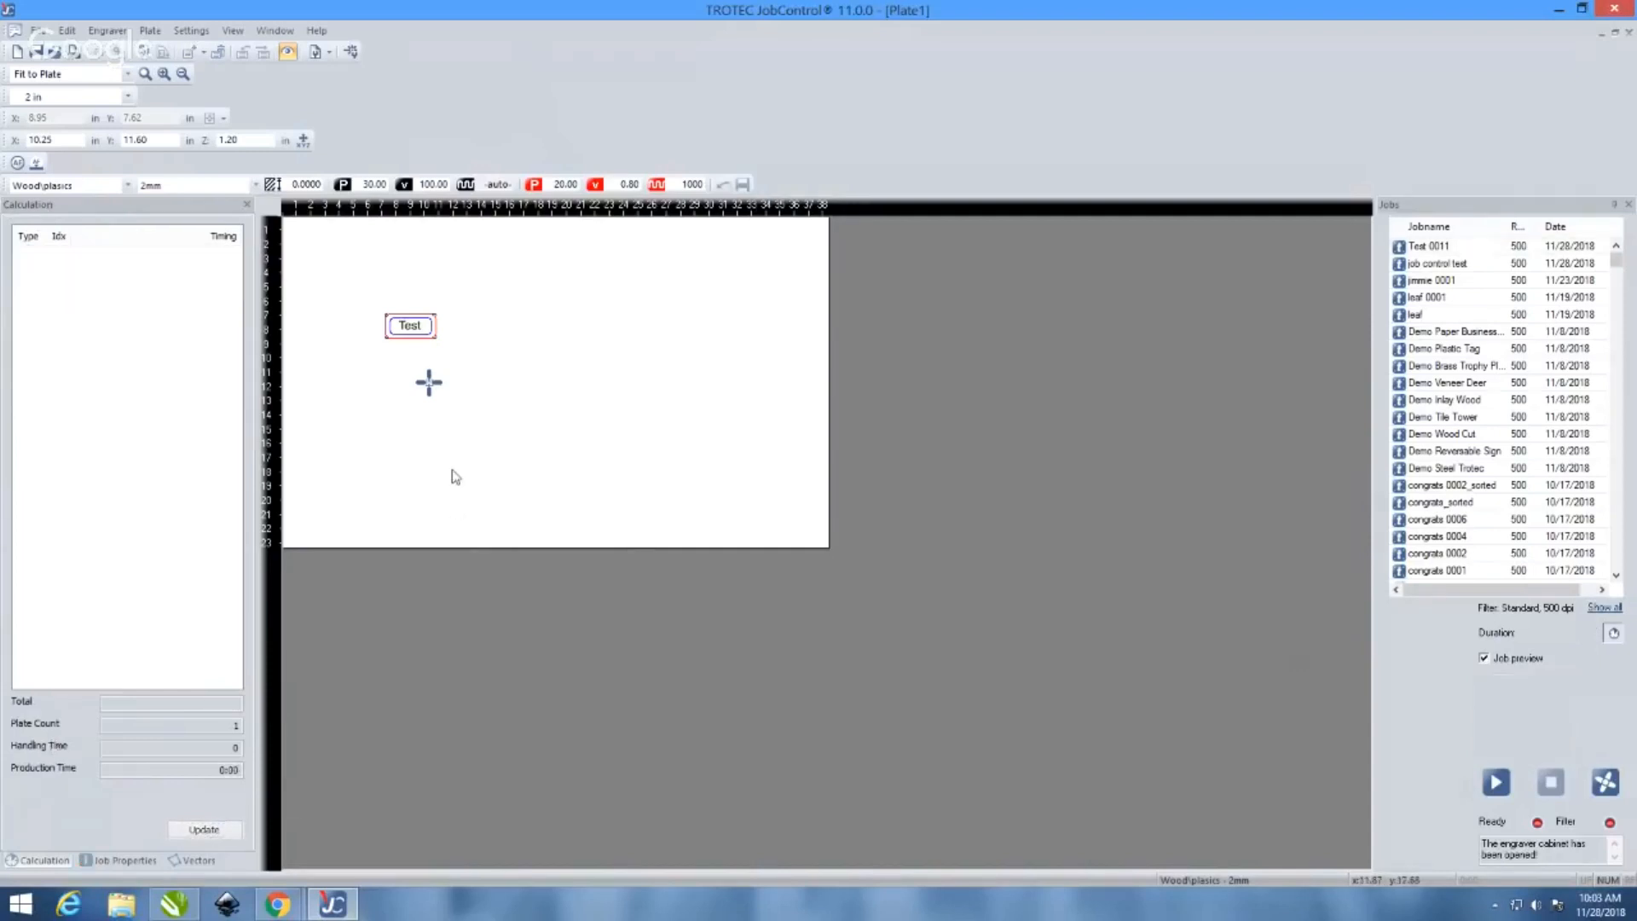
click(434, 336)
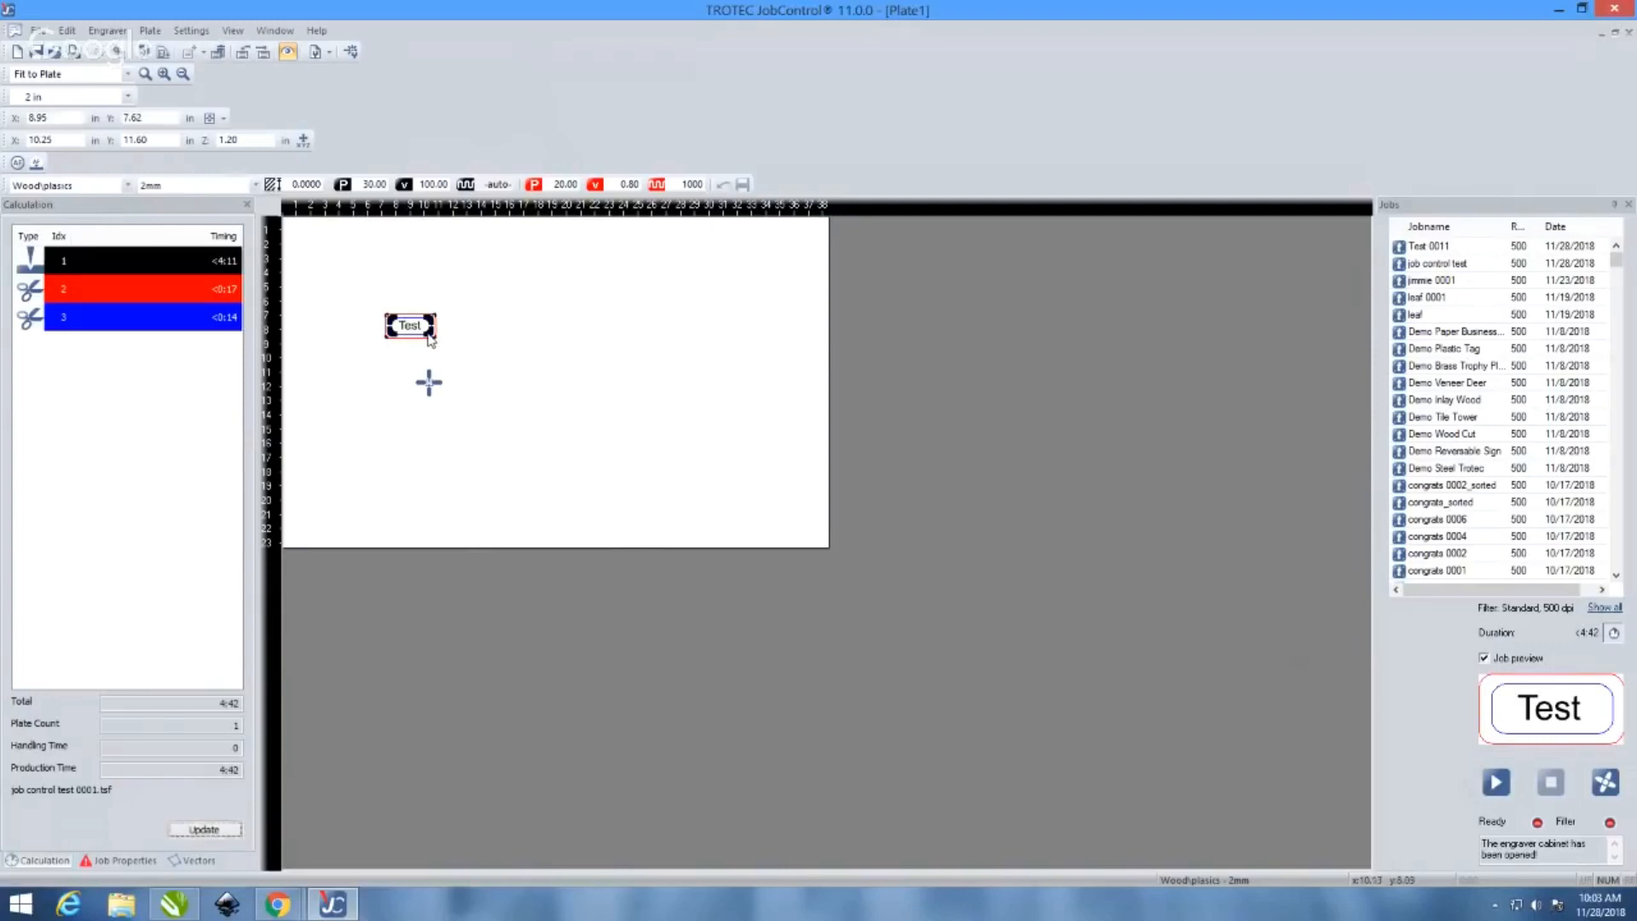
click(380, 311)
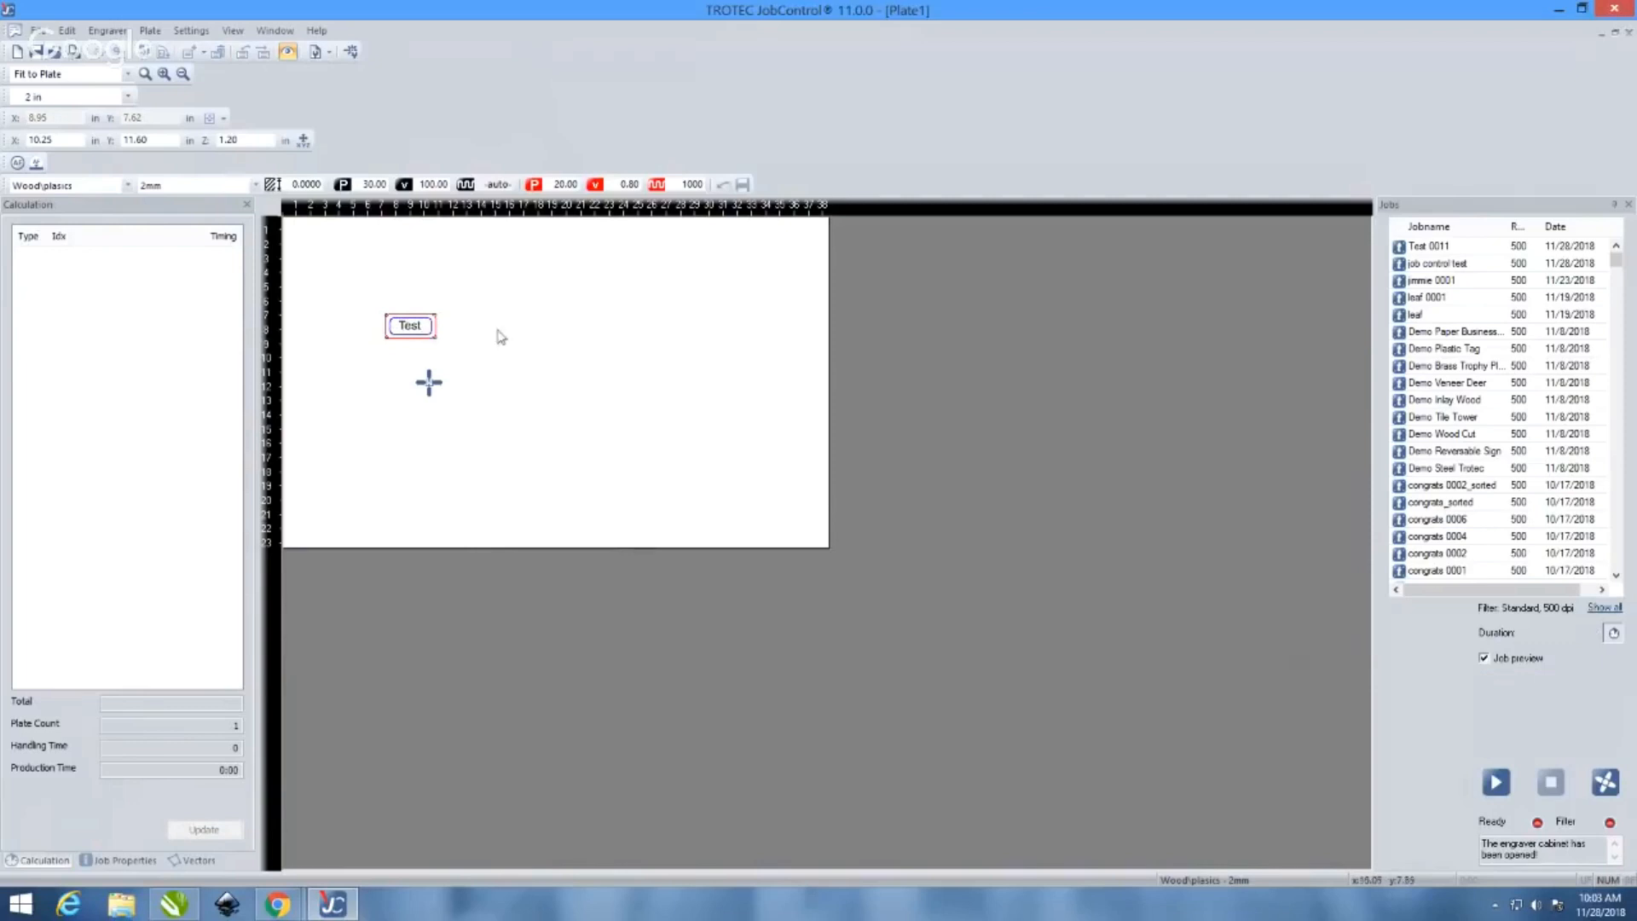
click(429, 333)
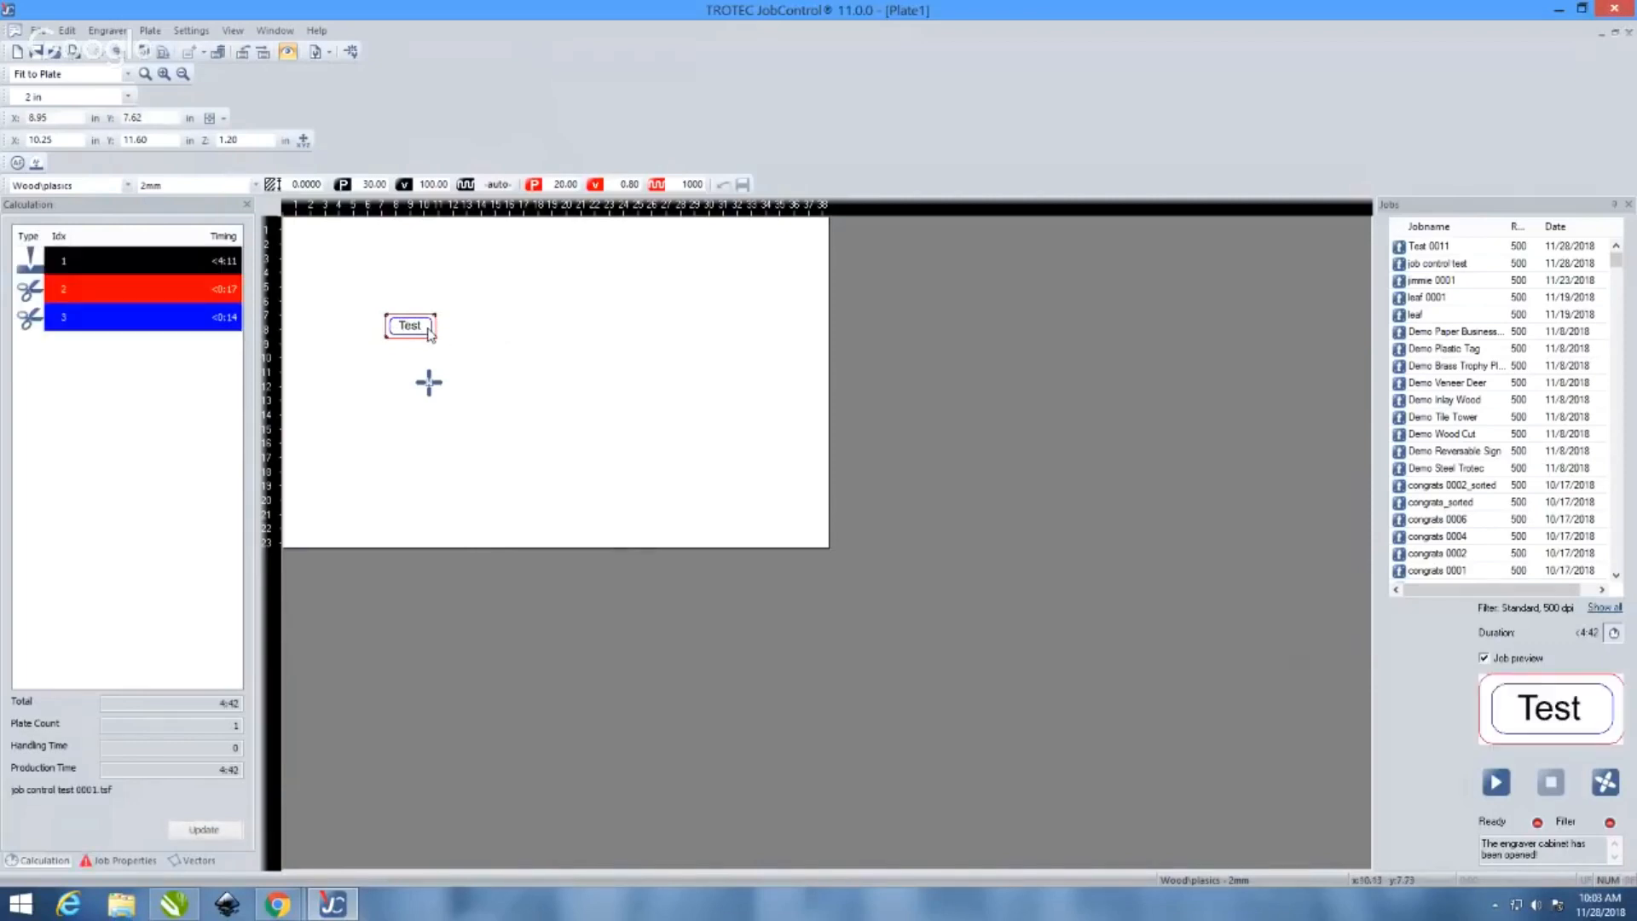
click(1417, 265)
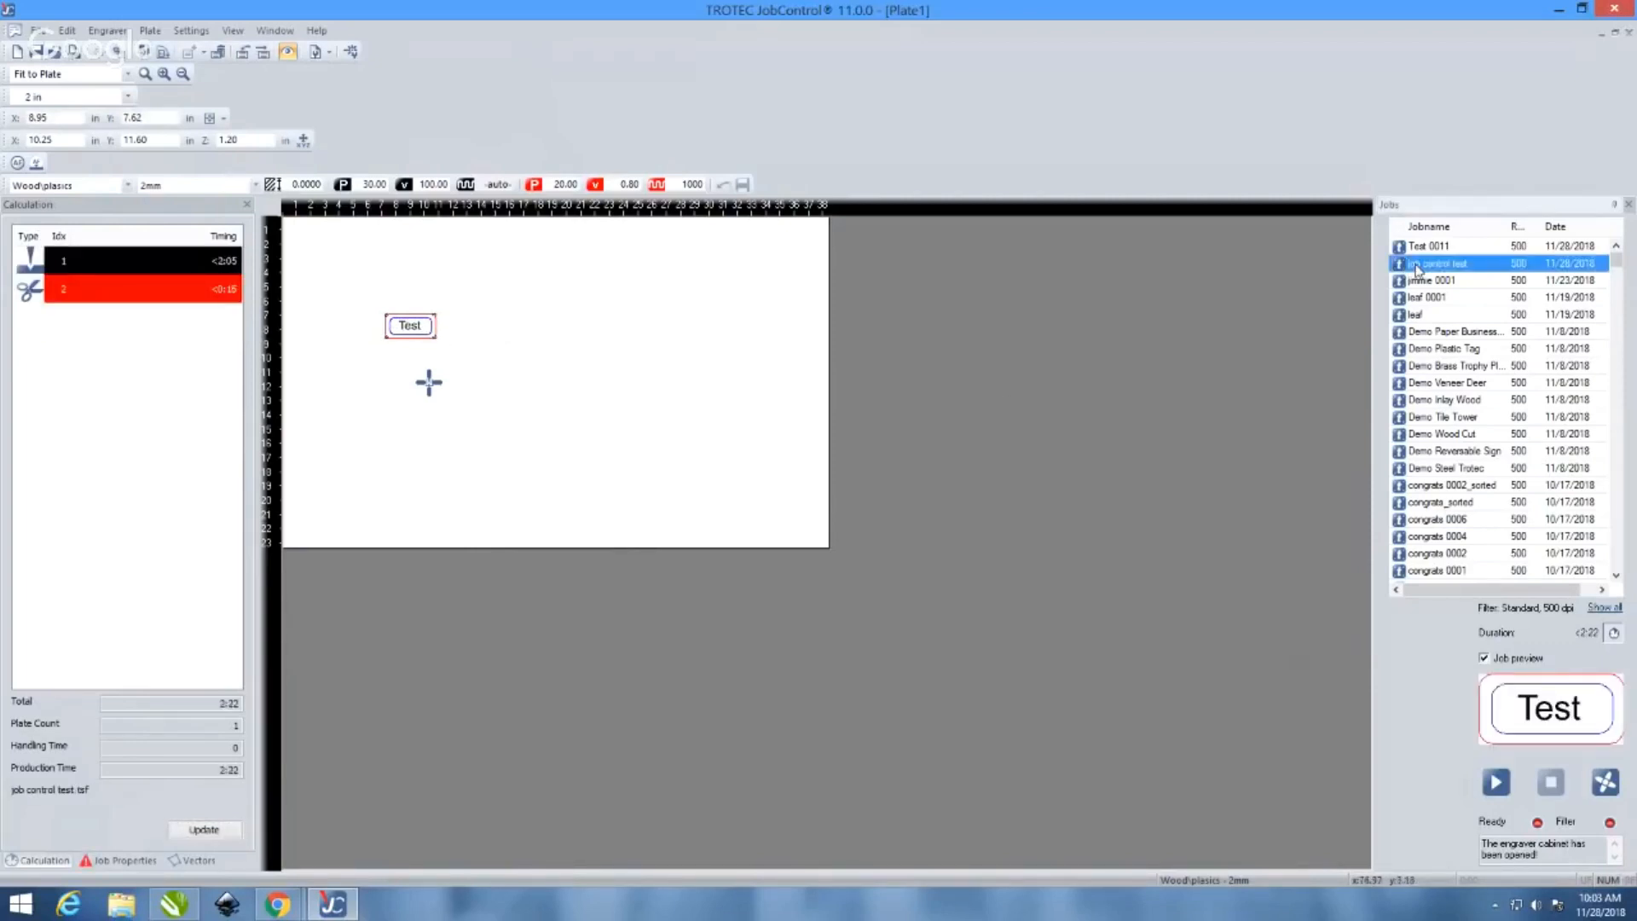
Recalculate the production time of the Test job placed on the plate, and clear the selection
click(405, 335)
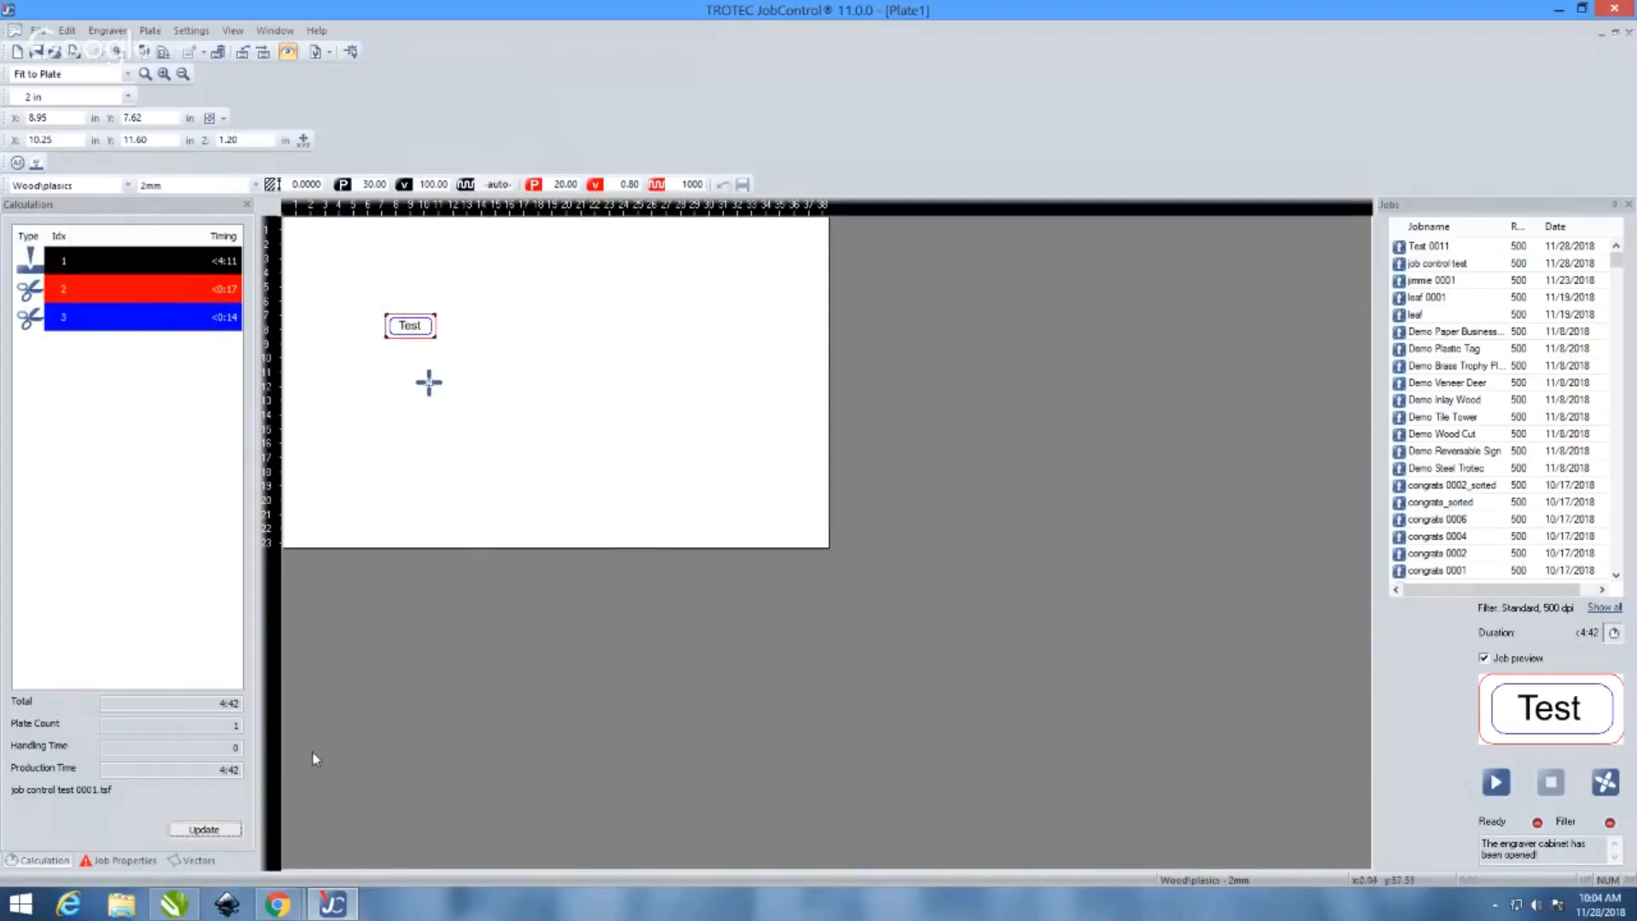
click(205, 830)
click(590, 406)
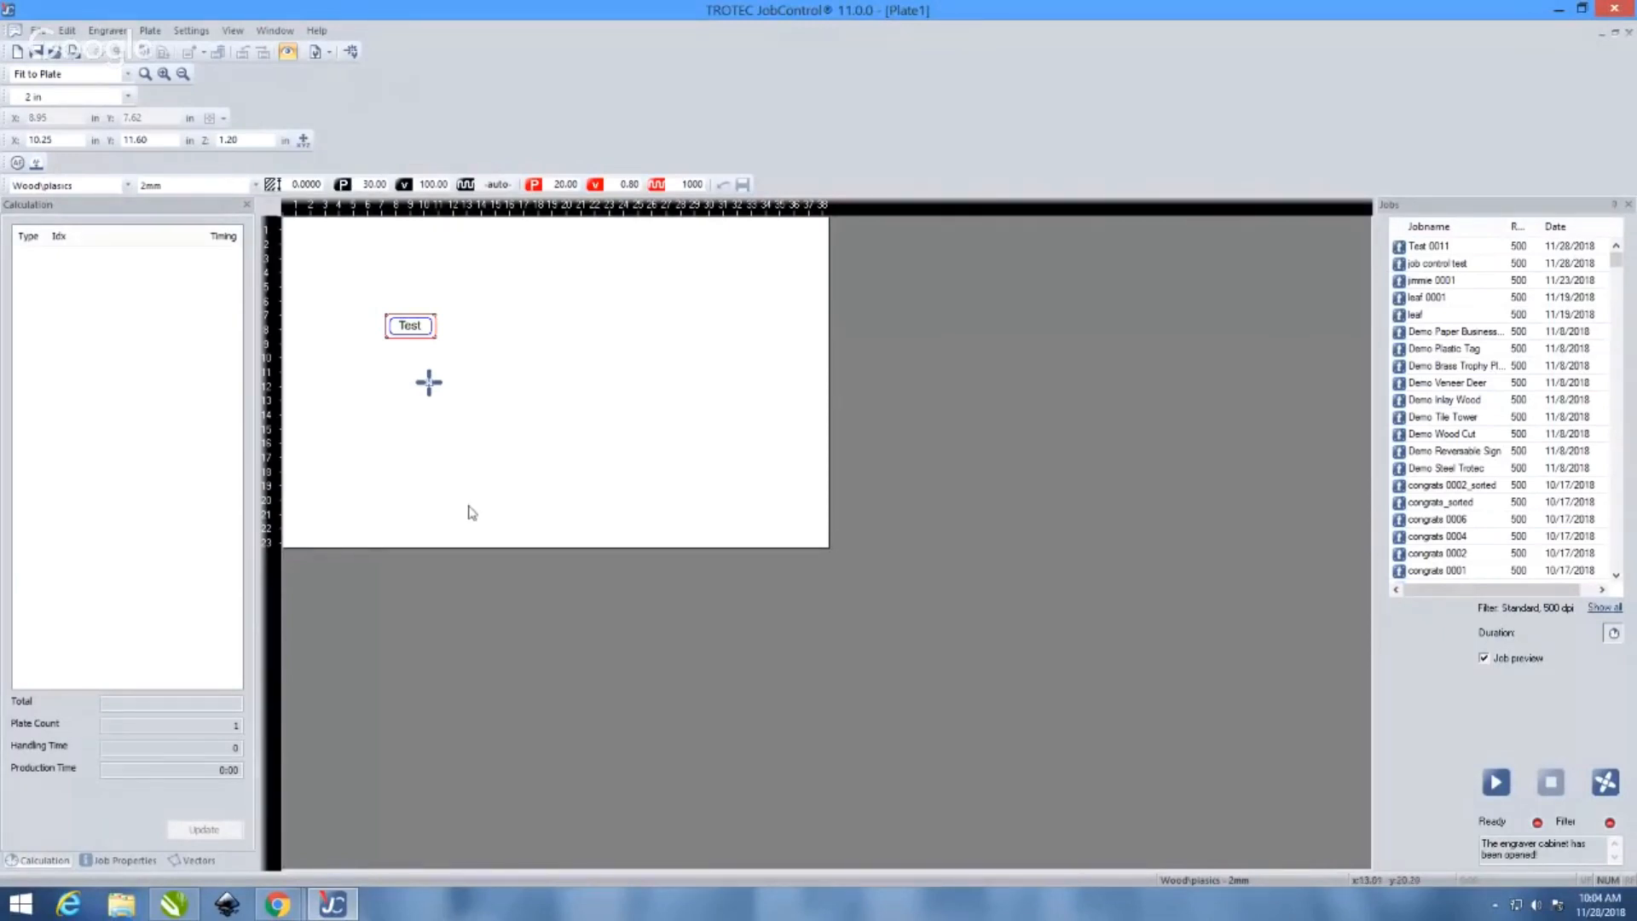
Review the available lens sizes, keeping the 2 in lens selected
scroll(555, 450, up, 1)
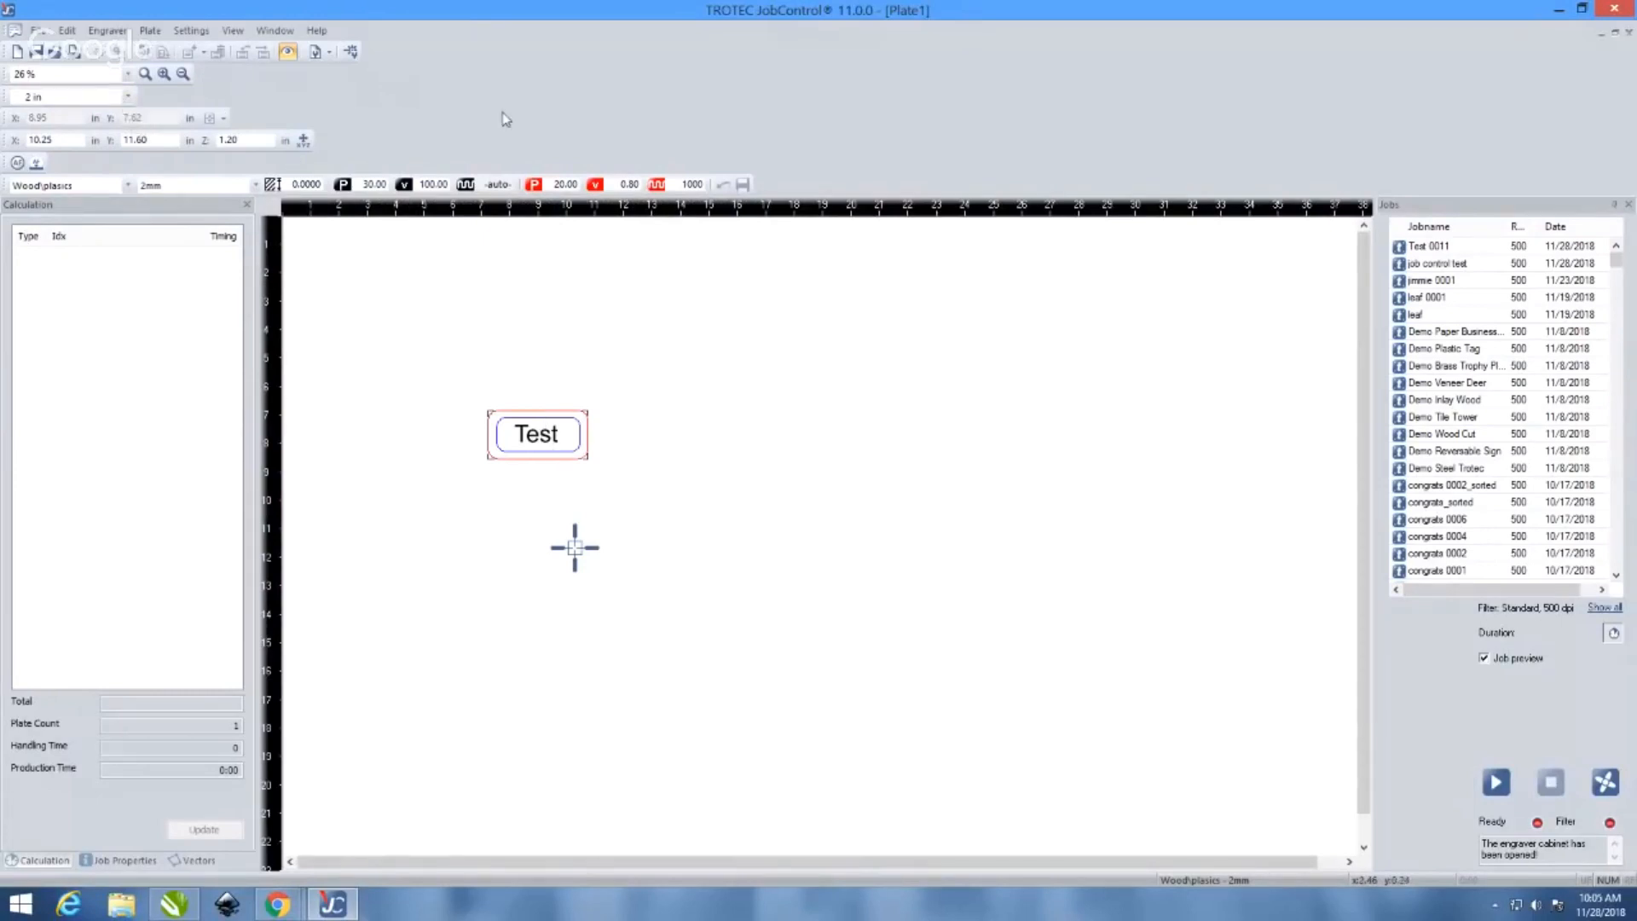
scroll(526, 294, down, 1)
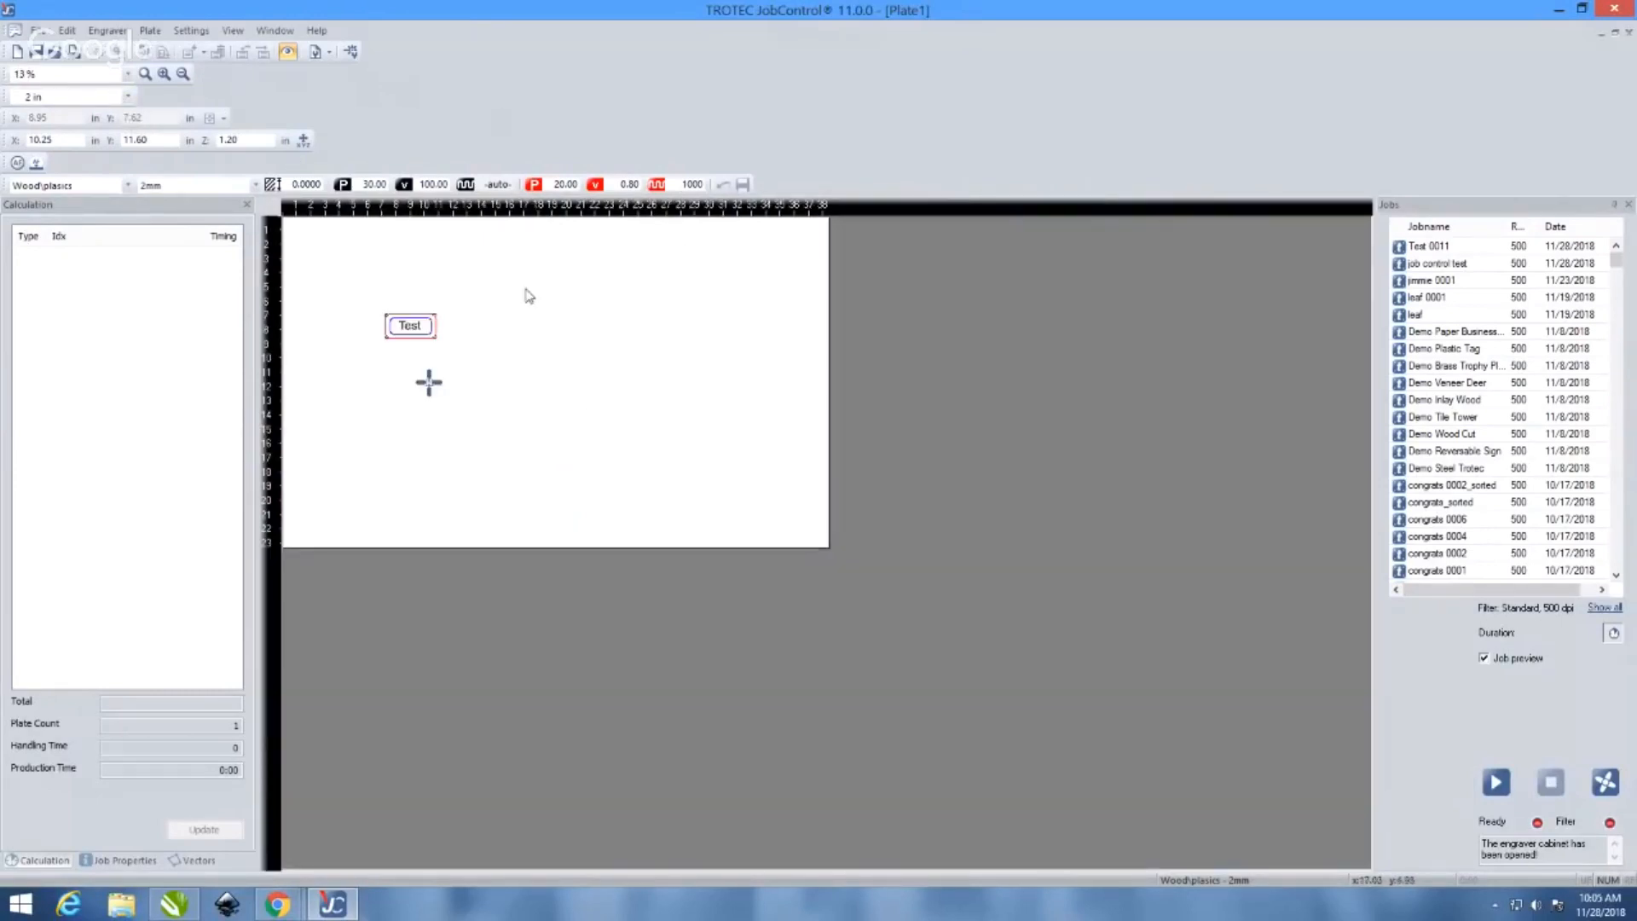
click(130, 99)
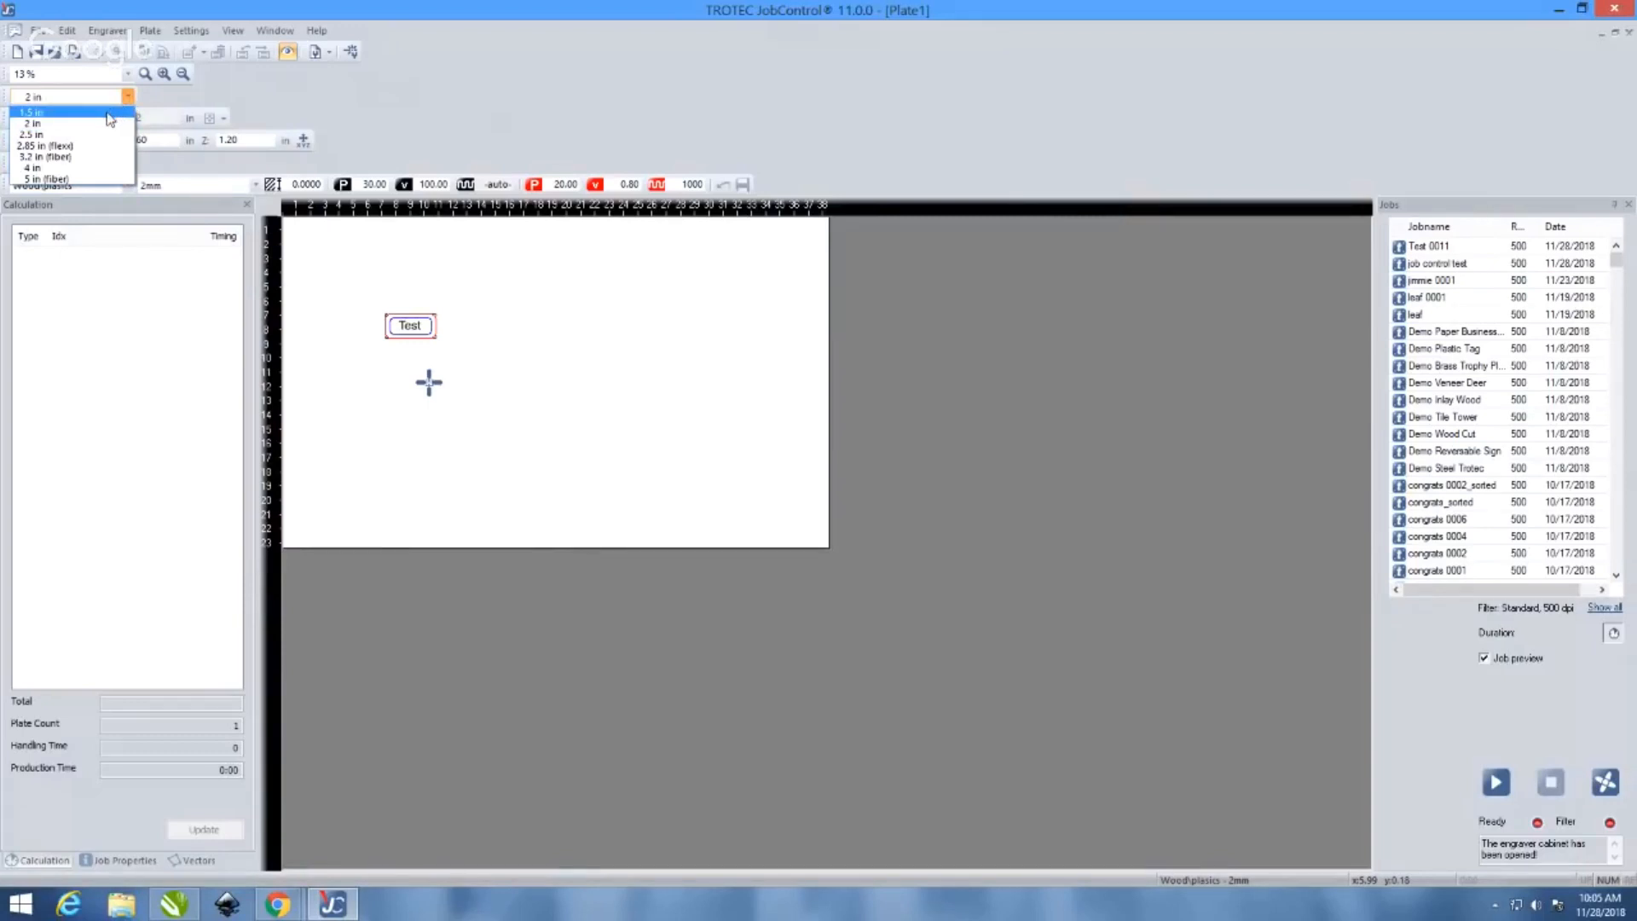
click(107, 125)
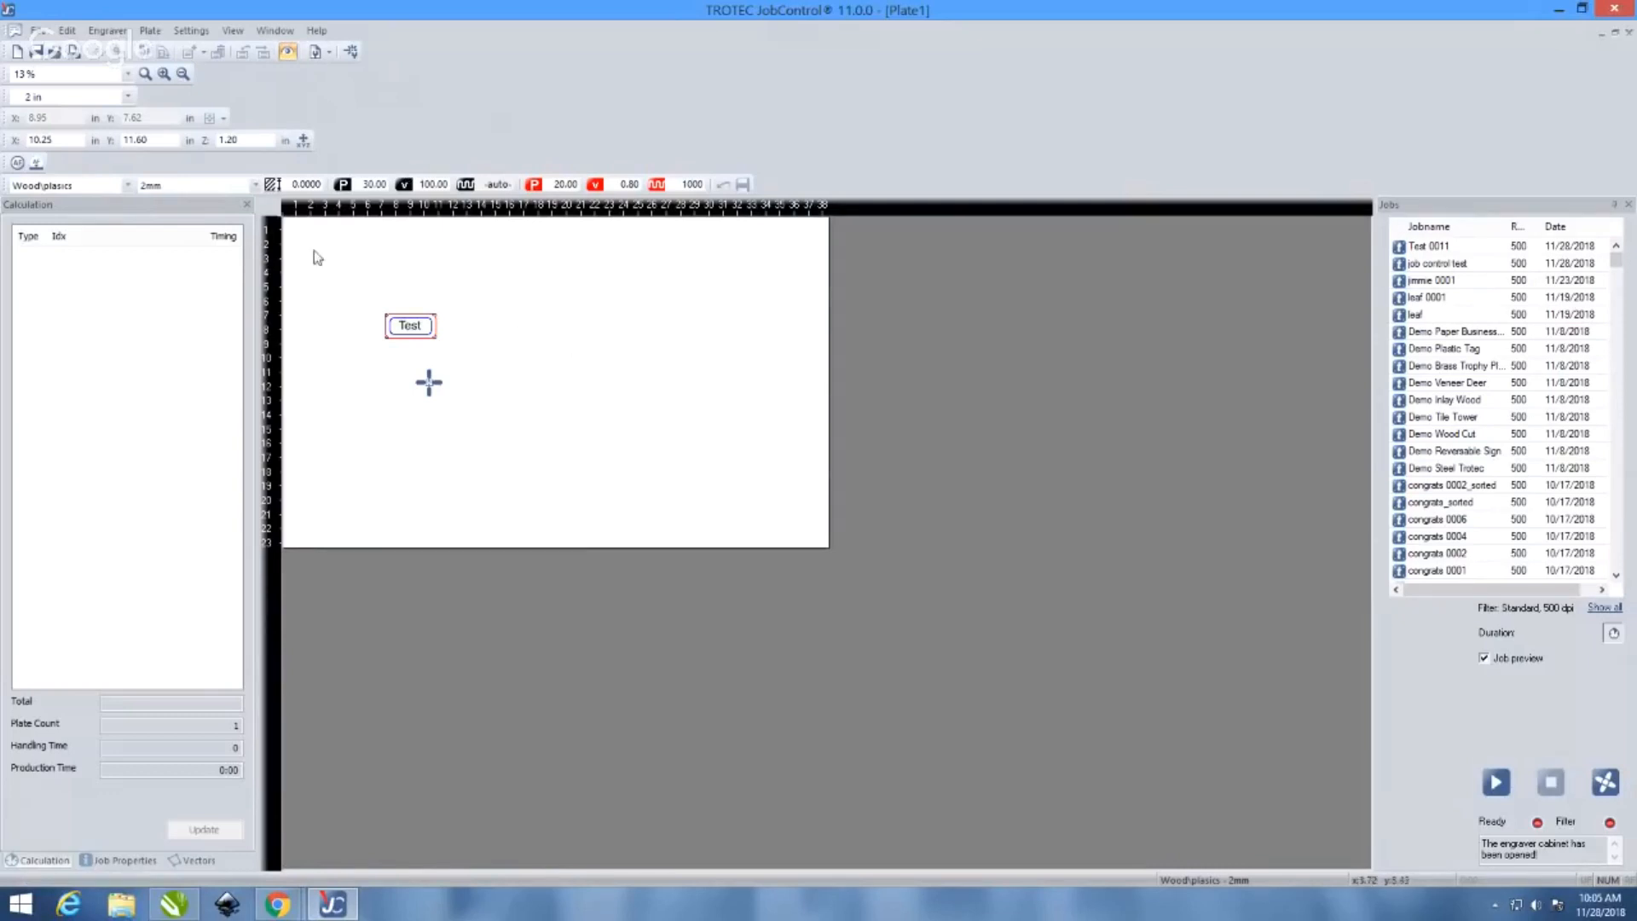
click(129, 97)
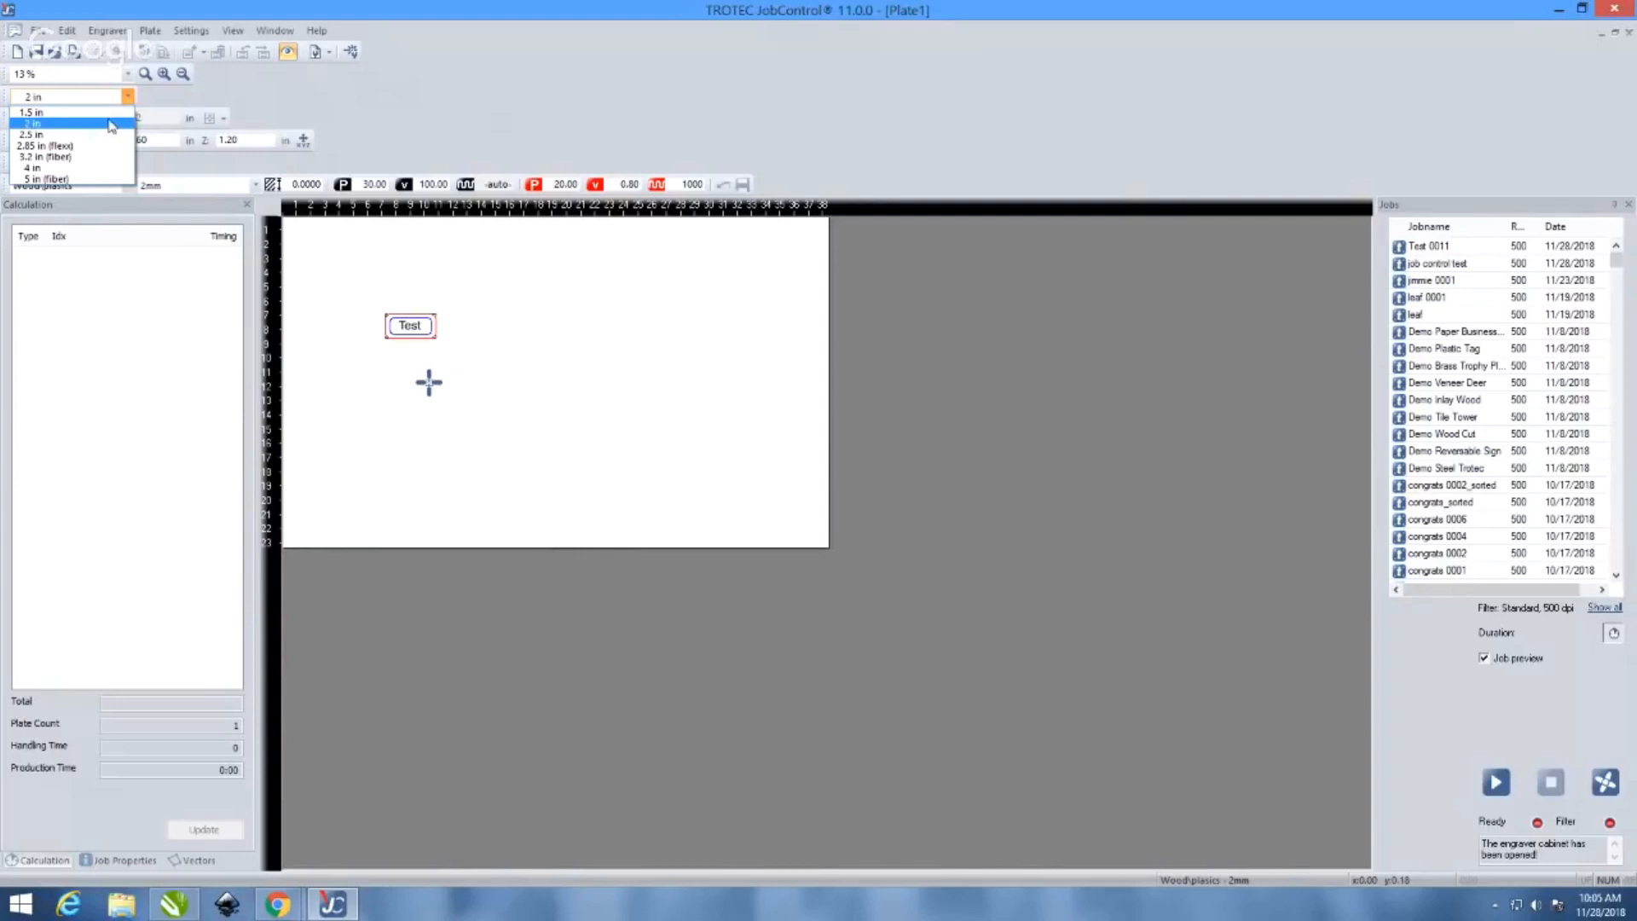
click(446, 111)
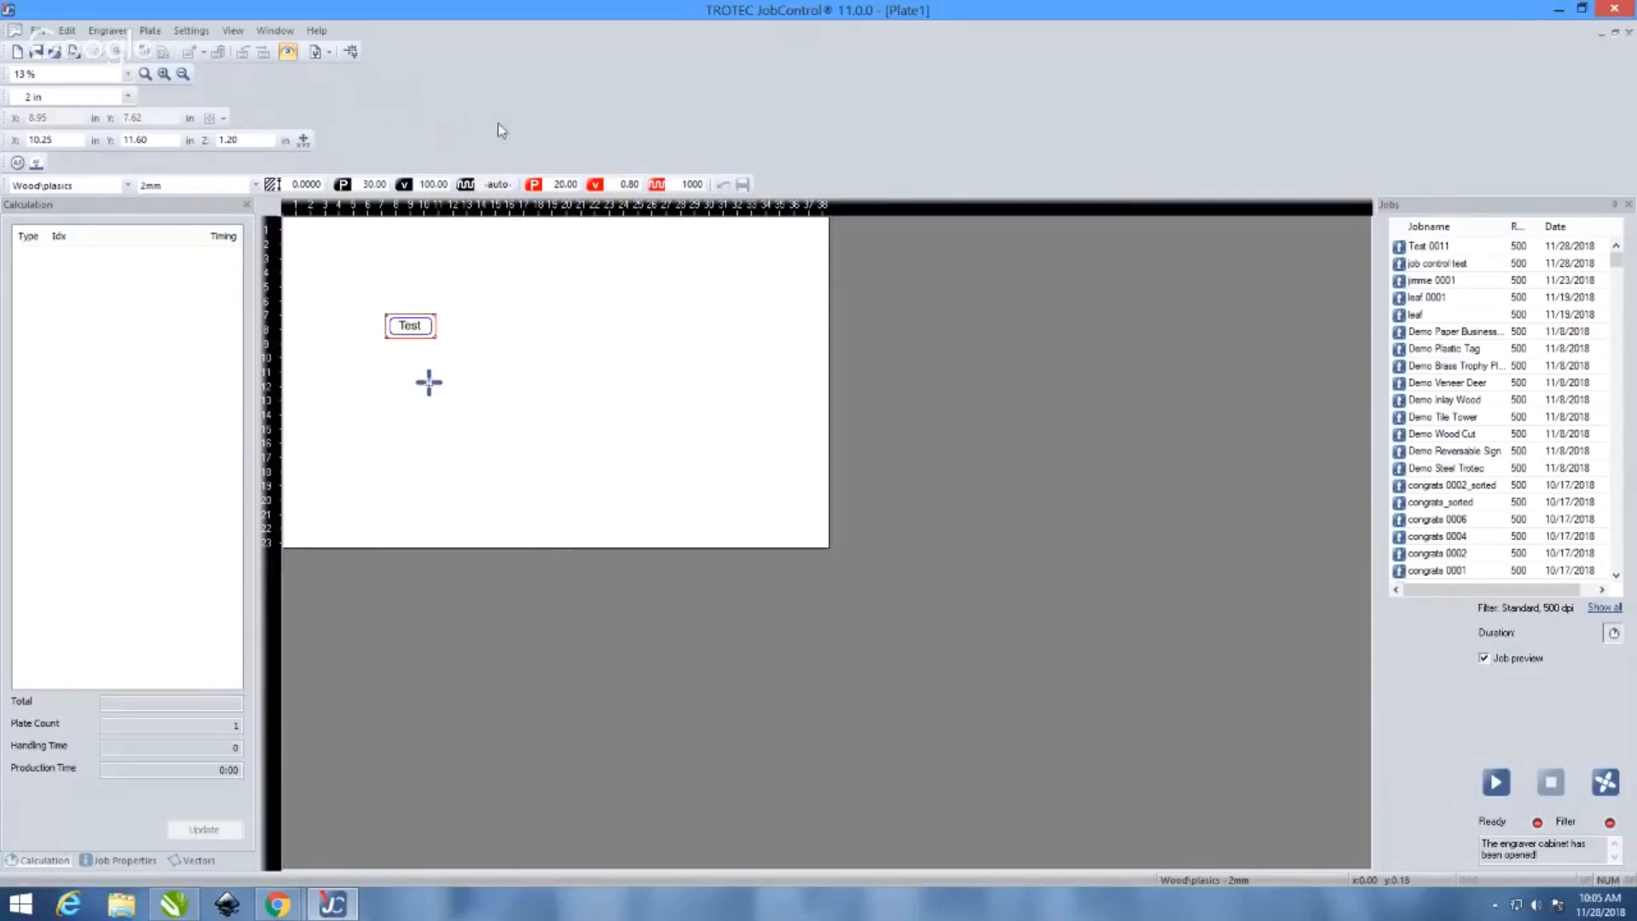
click(128, 97)
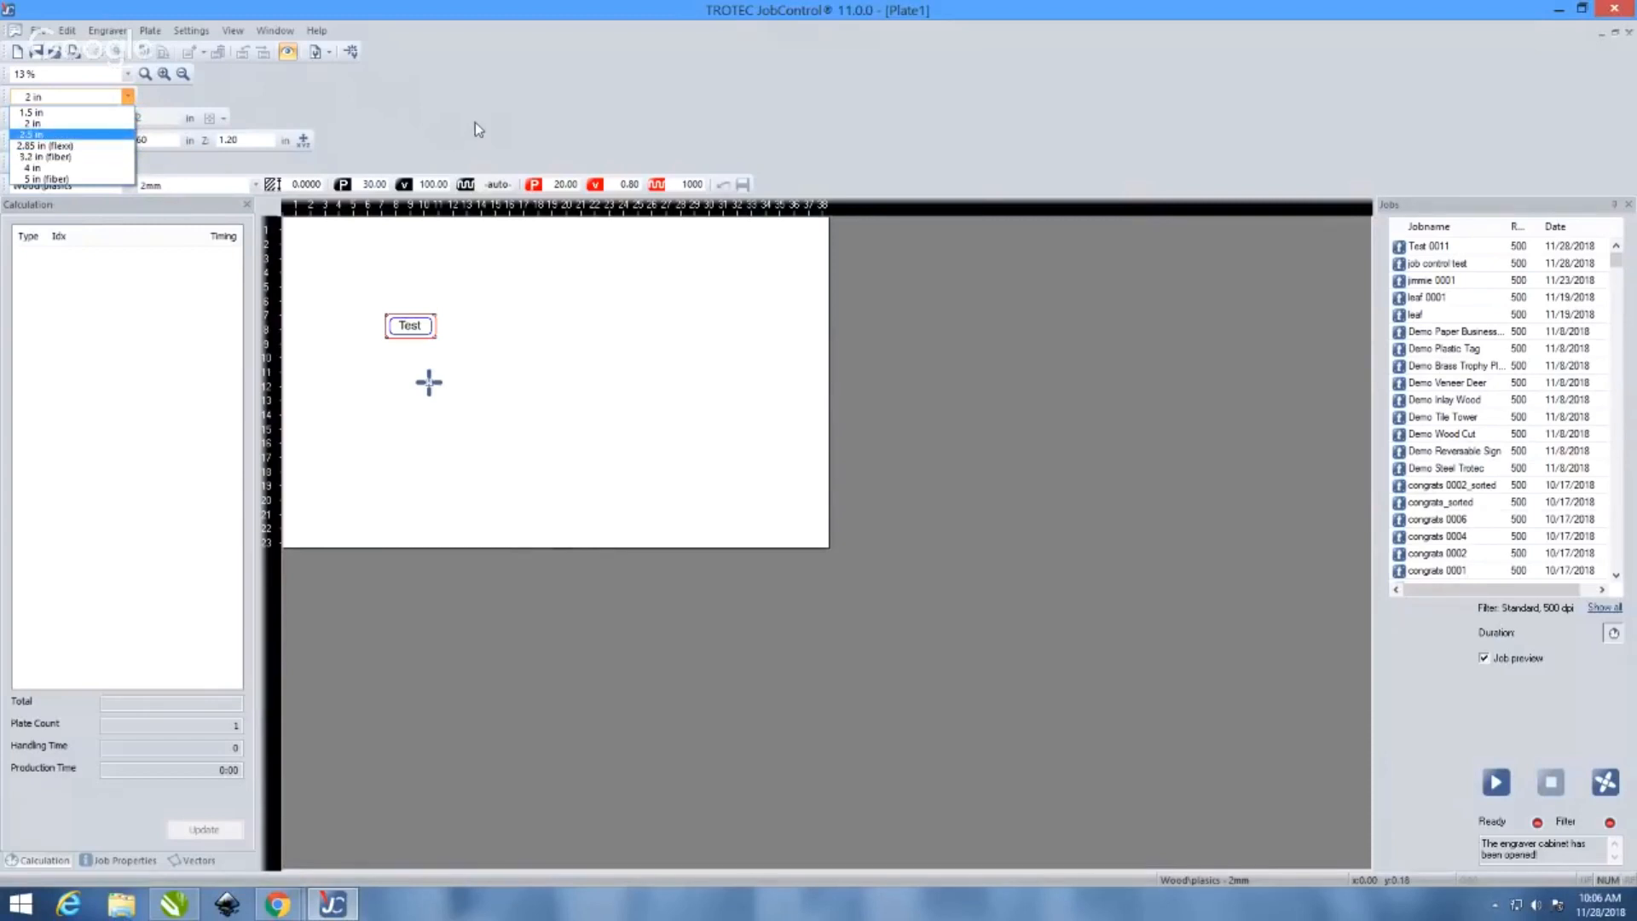
click(475, 122)
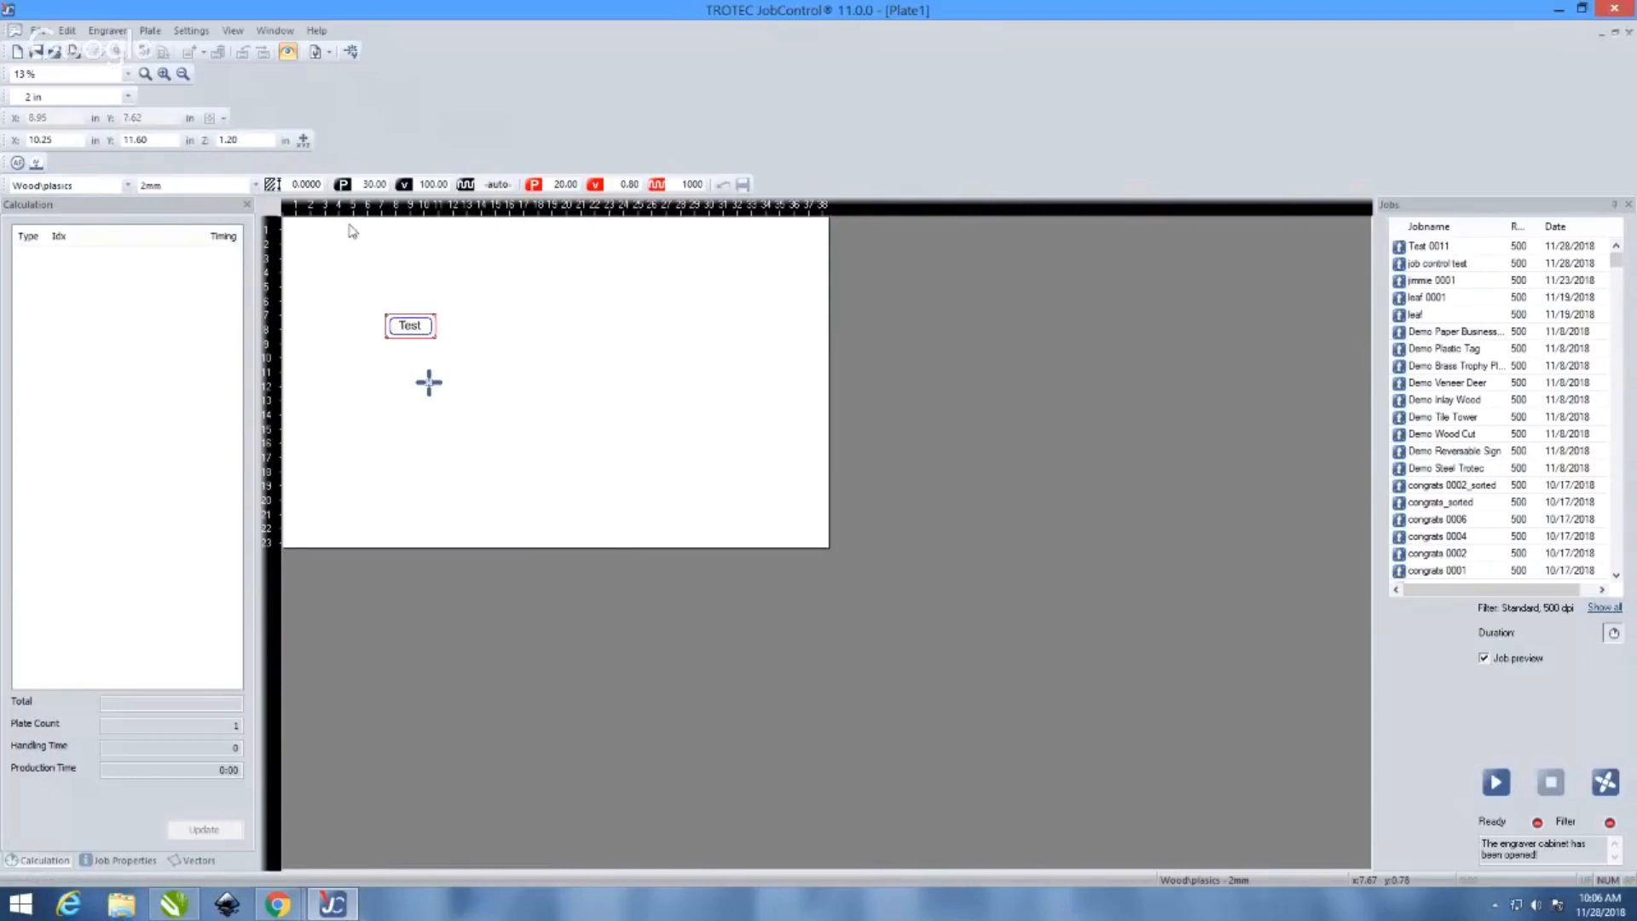
Set the X position of the Test job on the plate to 10 in
click(404, 333)
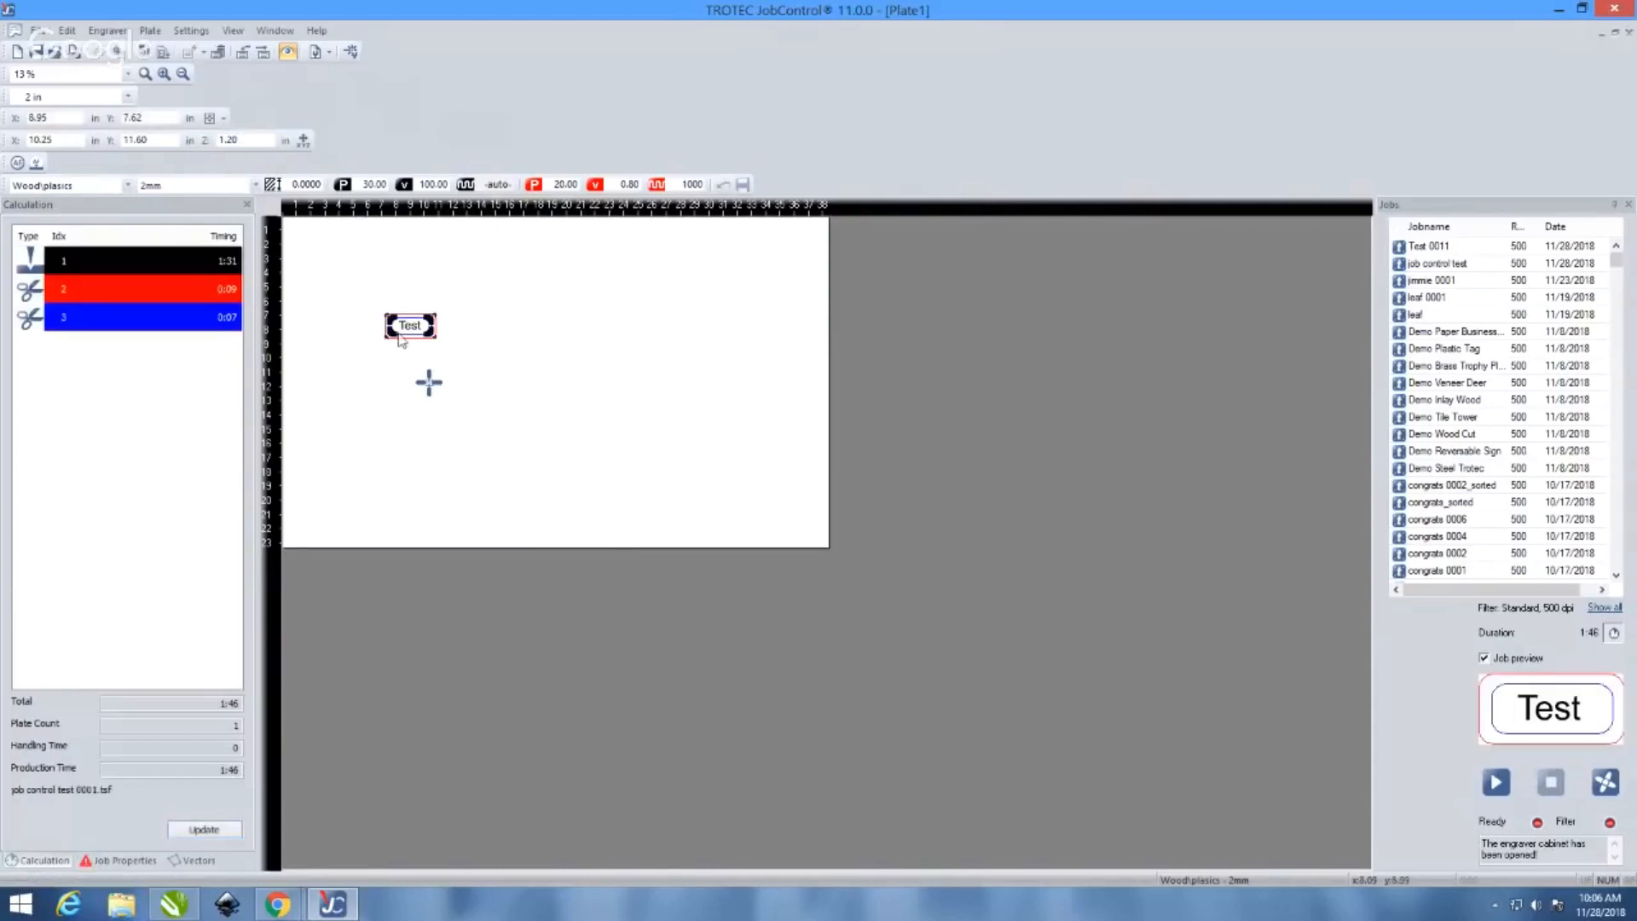
click(65, 118)
double_click(65, 118)
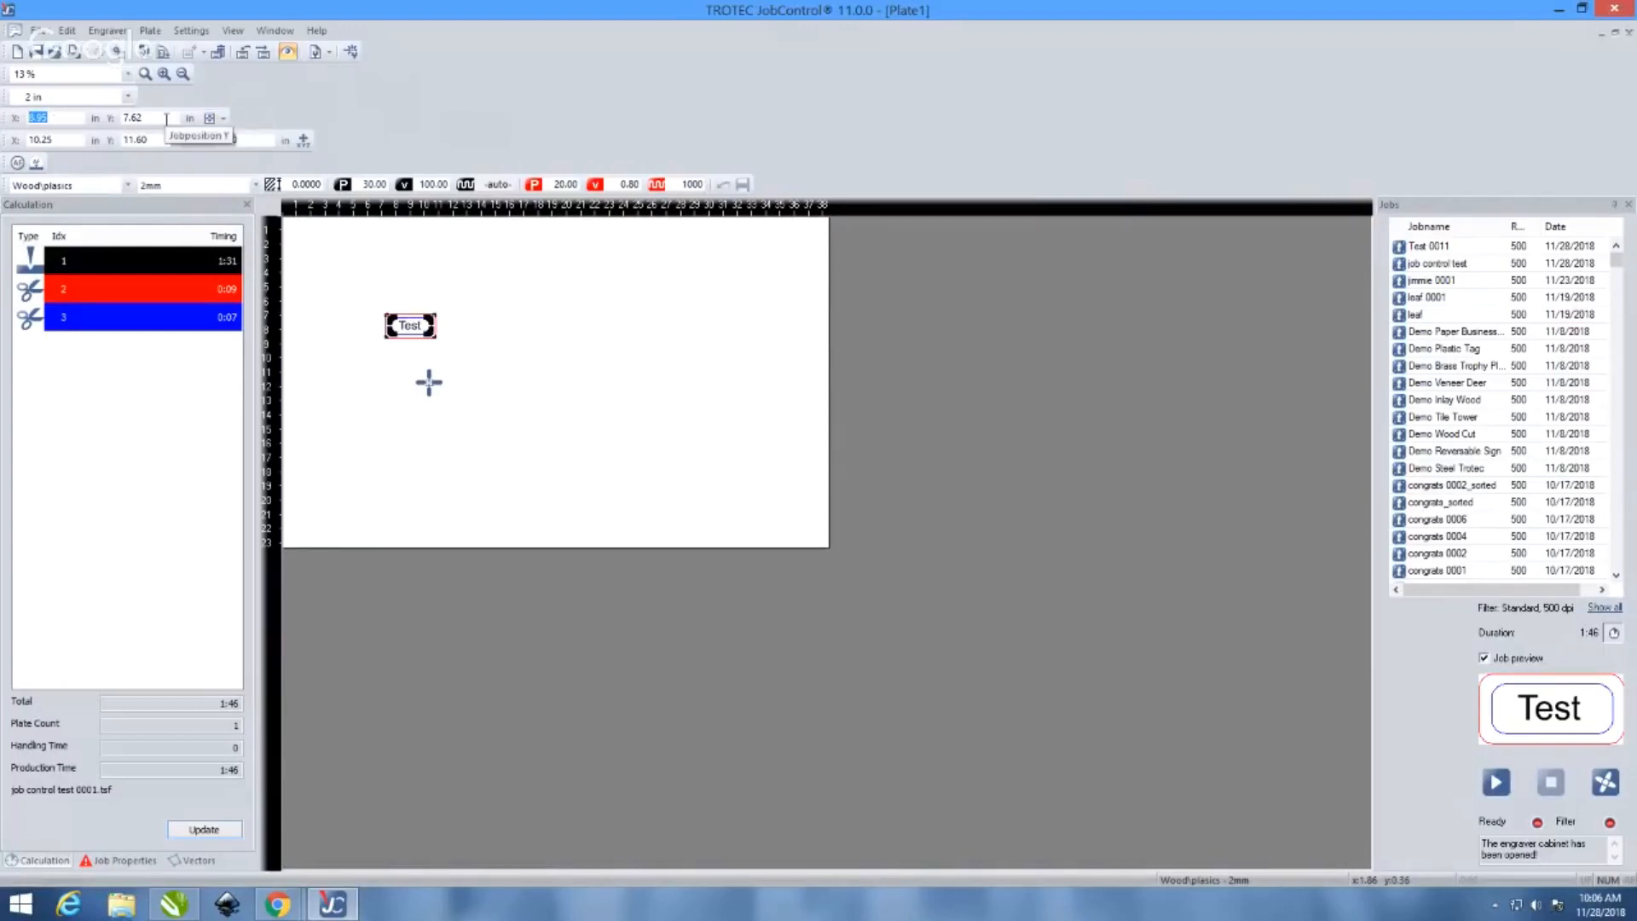
text(10)
key(Tab)
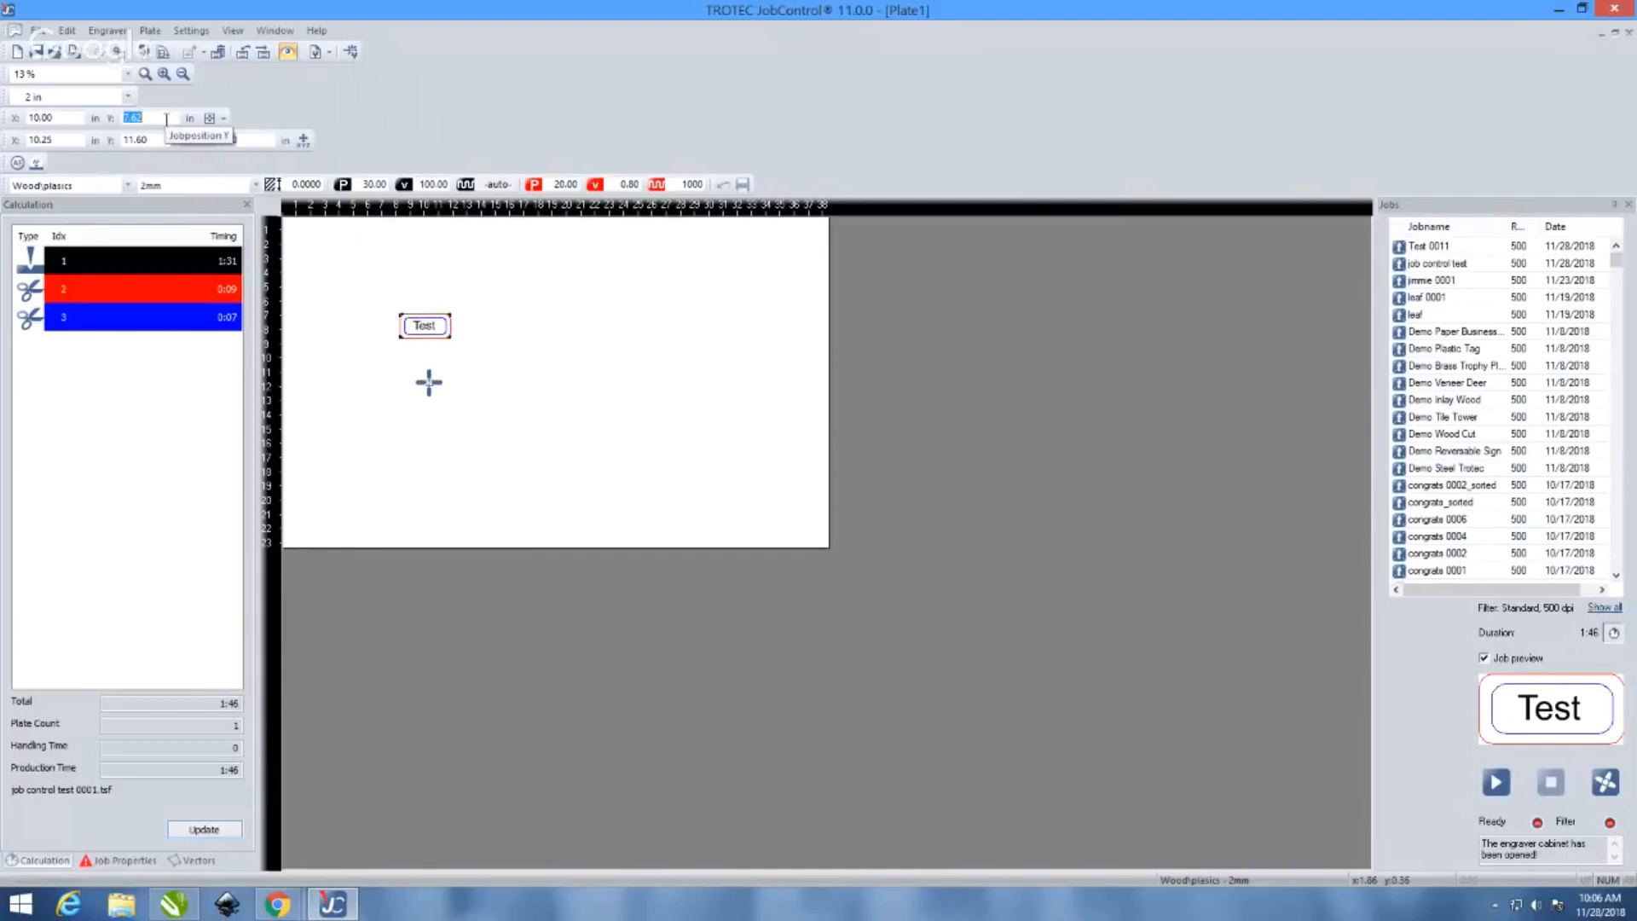
Review the reference point options for the job position and open the laser head's X position for editing
click(224, 119)
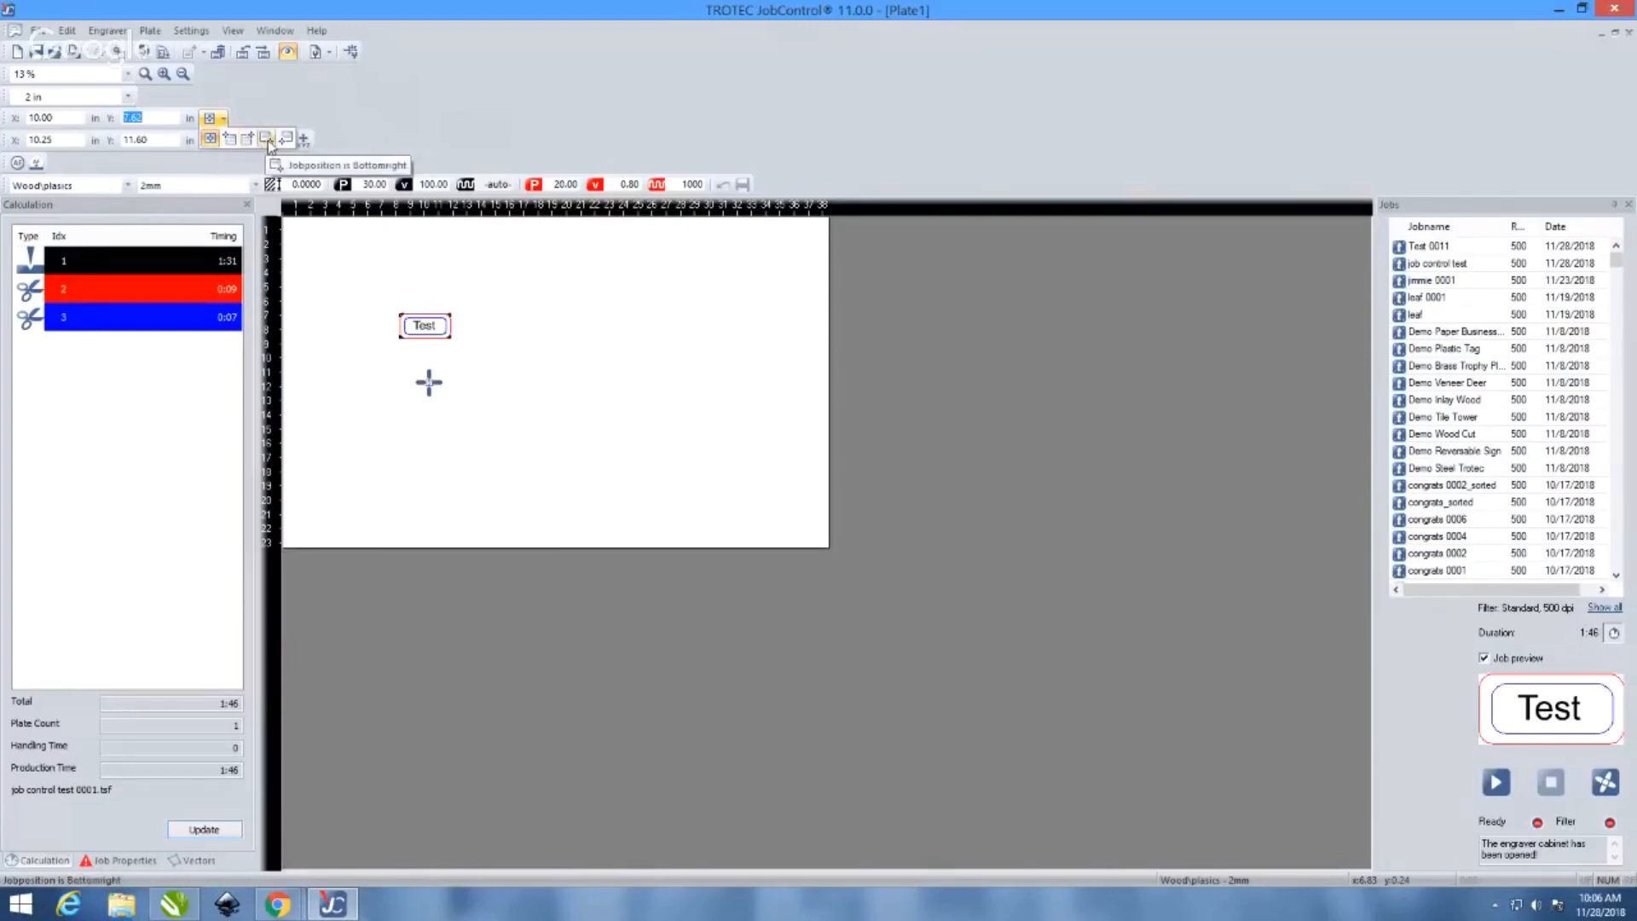
click(352, 127)
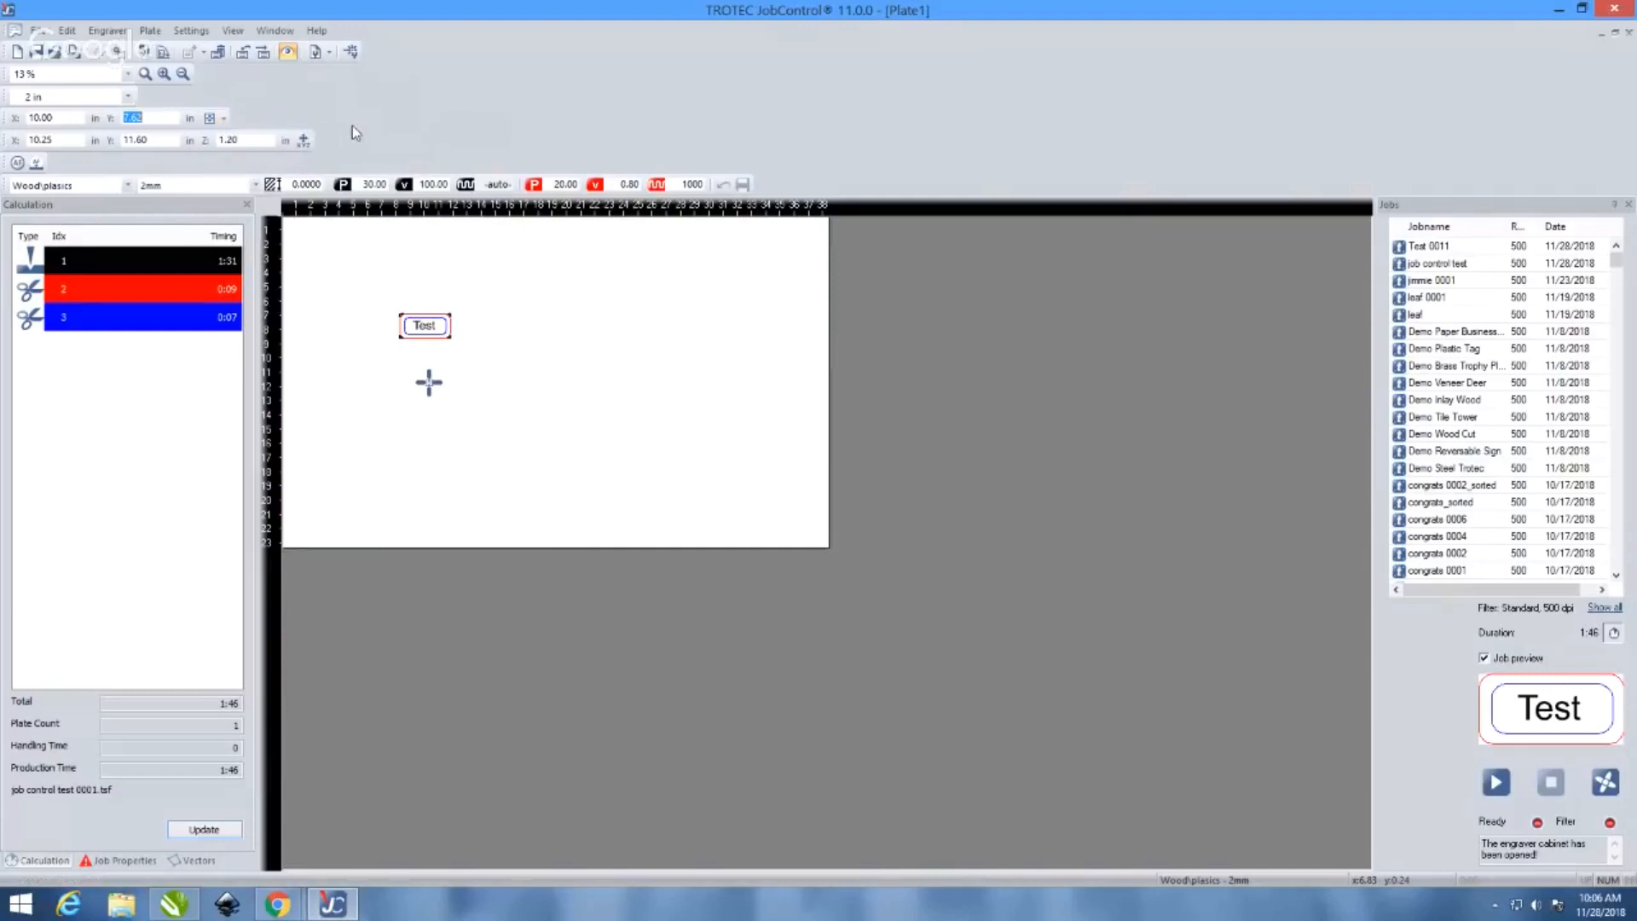
click(70, 142)
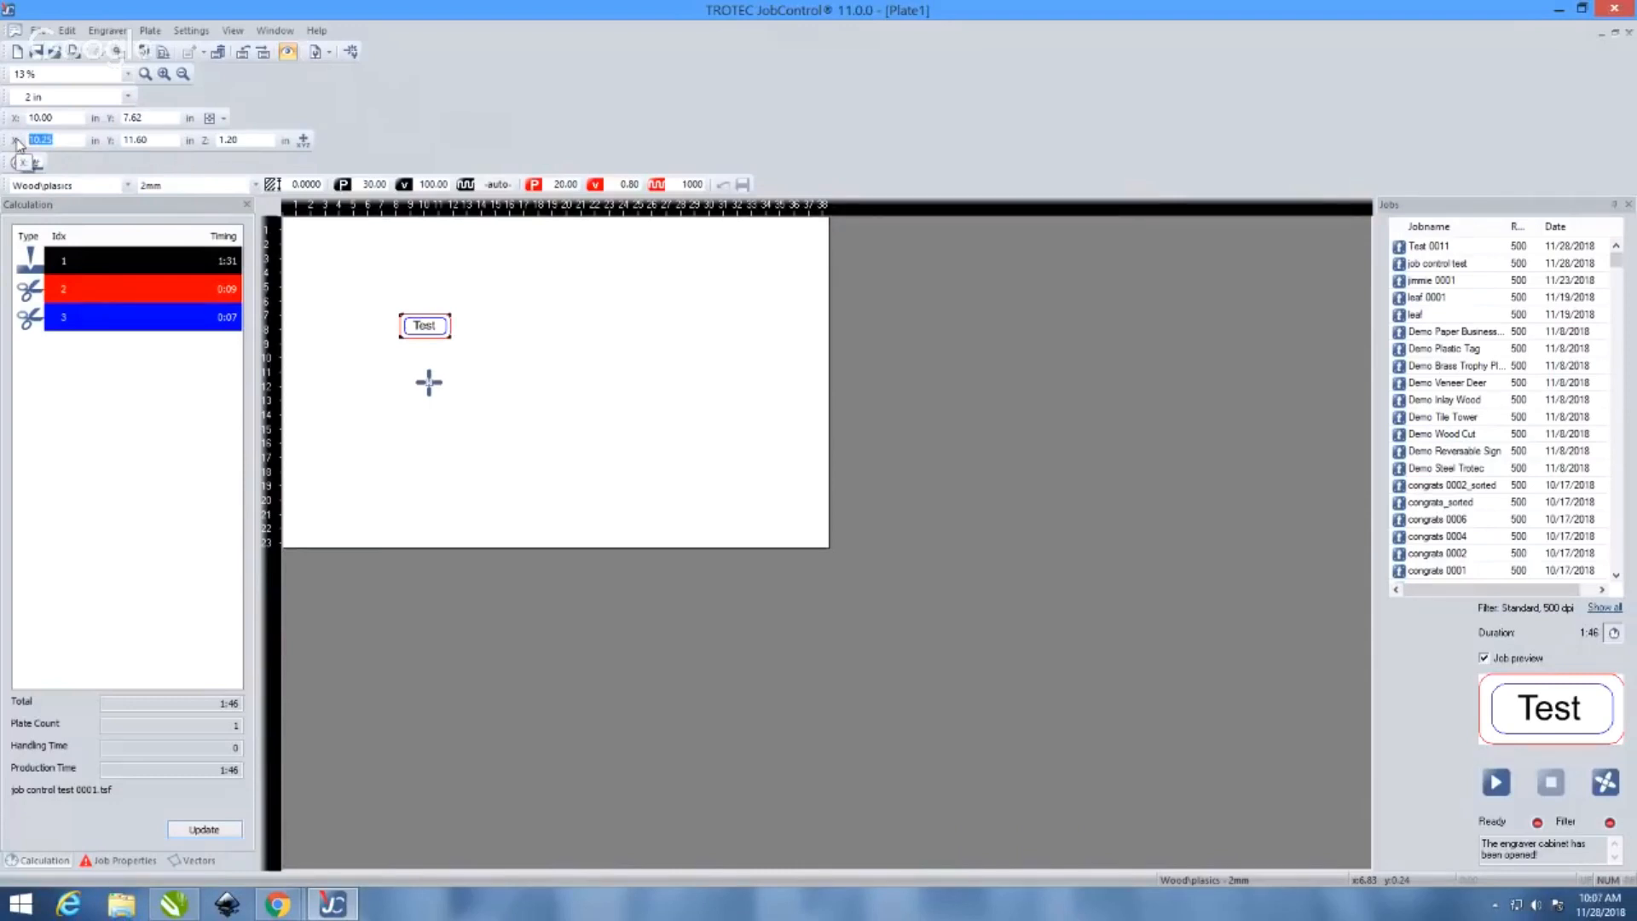
Set the laser head's X position to 20 in and move the laser to it
text(56556)
key(BackSpace)
key(BackSpace)
key(BackSpace)
key(BackSpace)
key(BackSpace)
text(3)
key(BackSpace)
text(20)
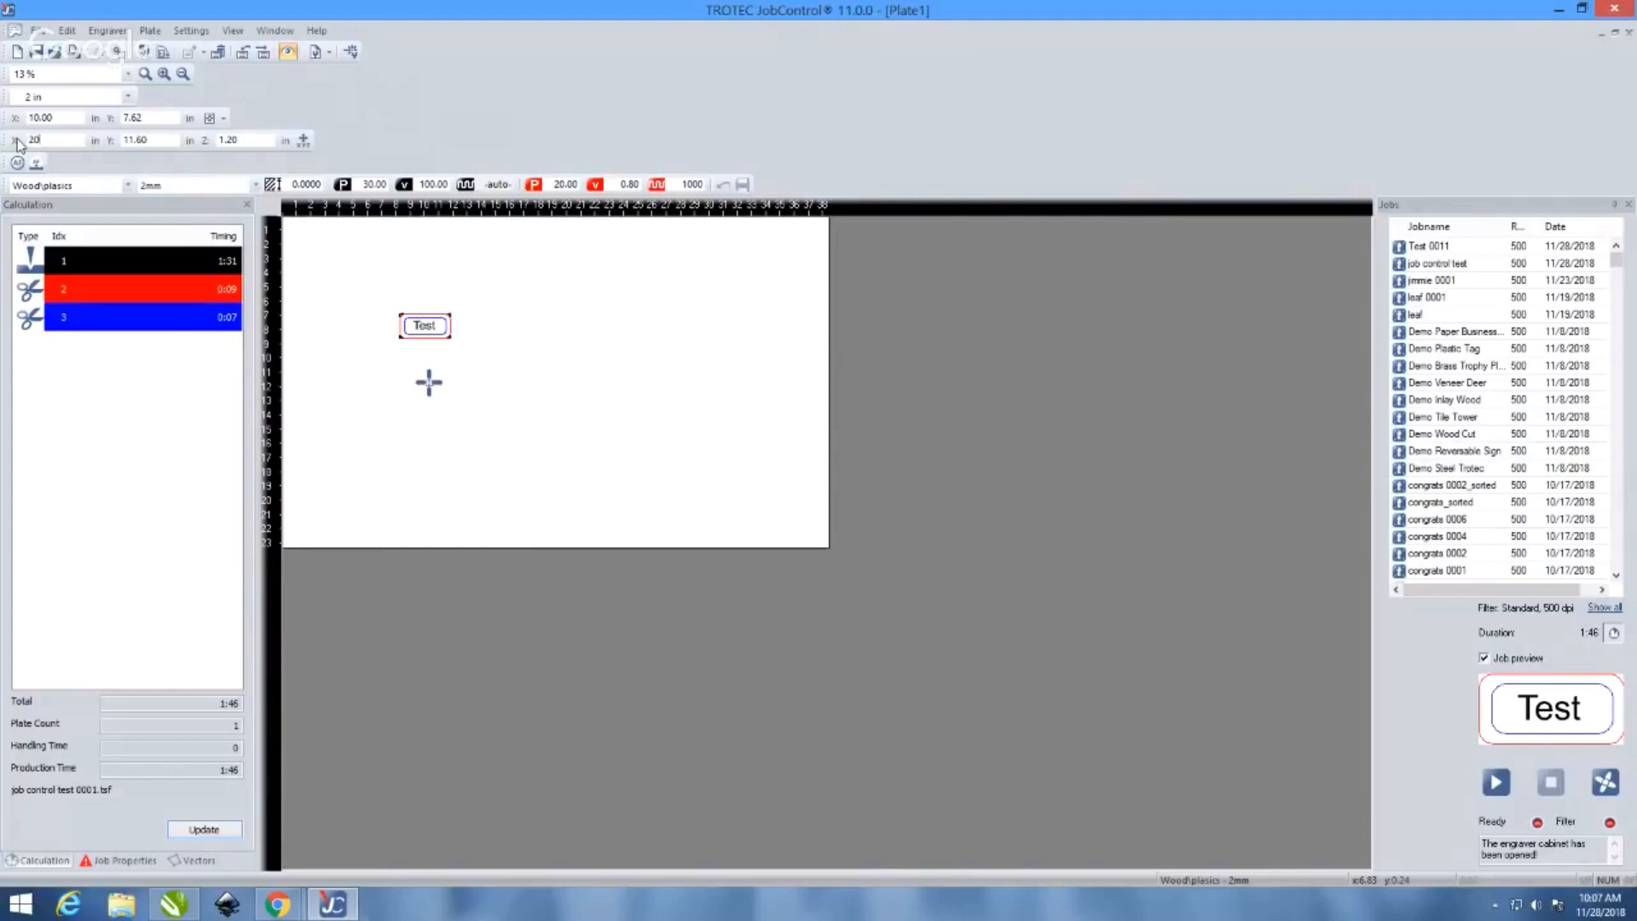
click(302, 145)
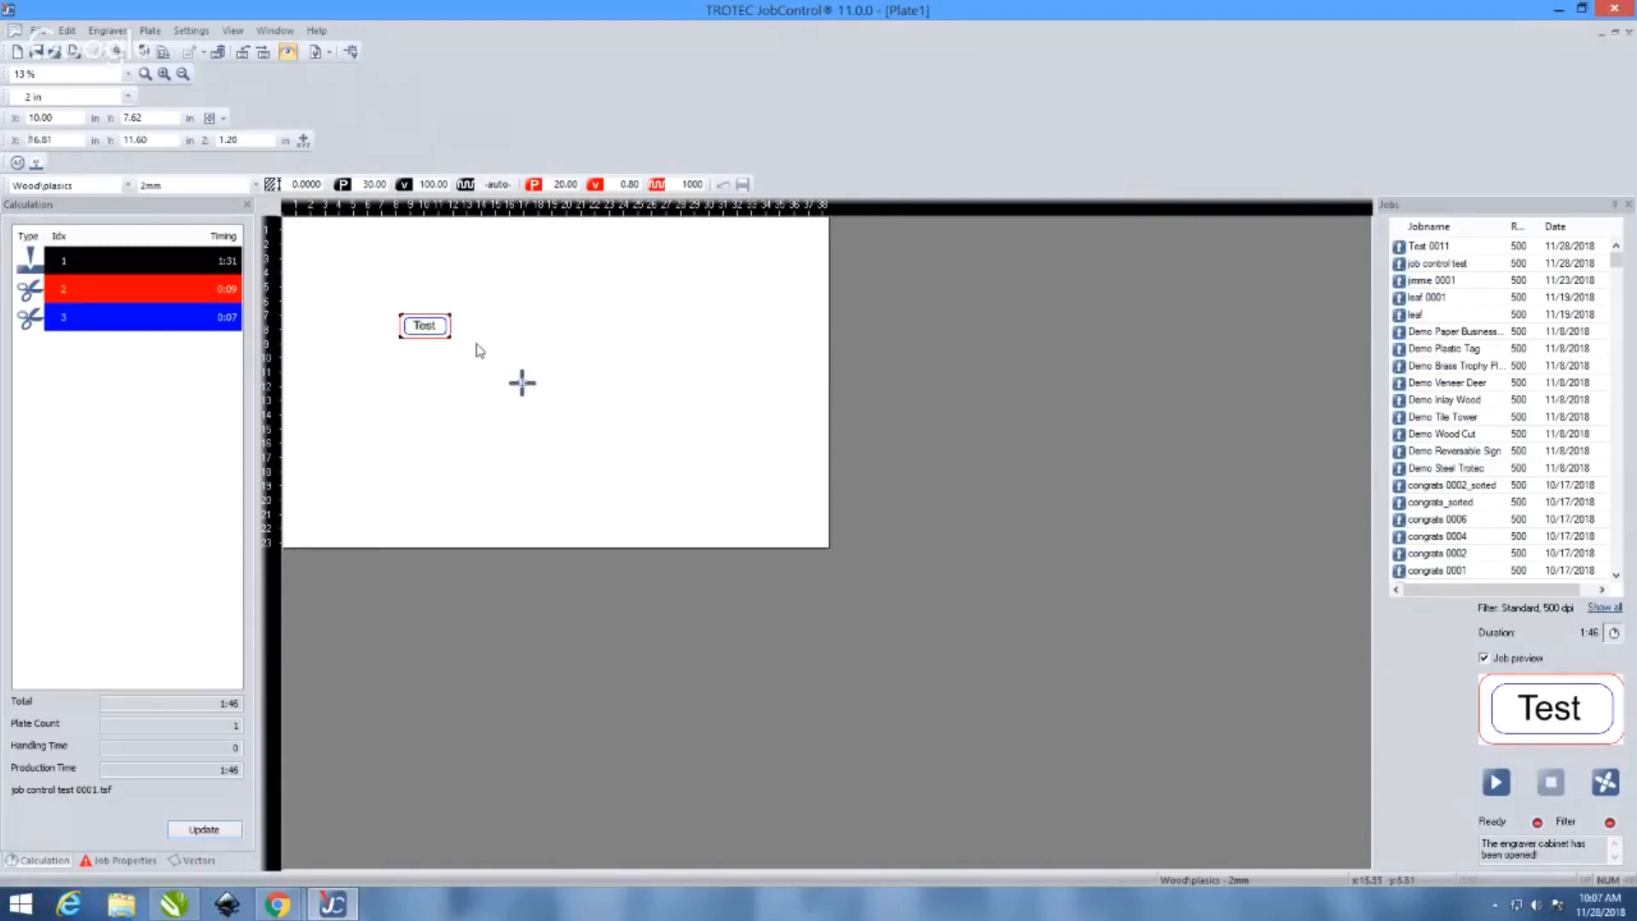
Move the Test job onto the laser head at about X 16.81 in, Y 11.60 in, and clear the selection
drag(426, 331, 469, 331)
click(523, 384)
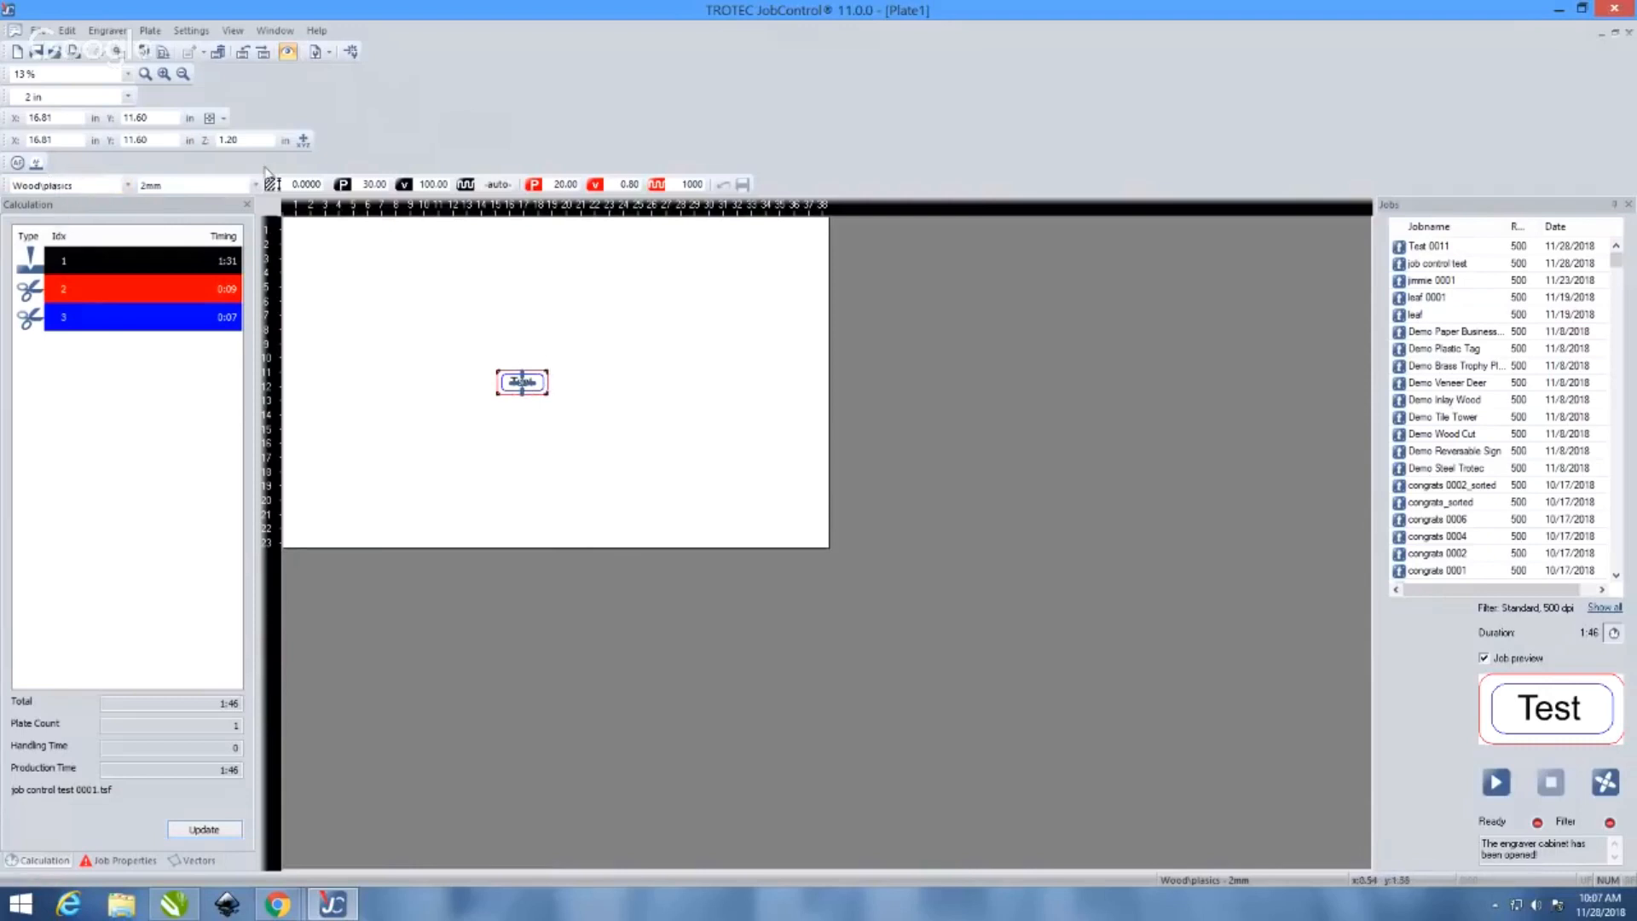
click(421, 248)
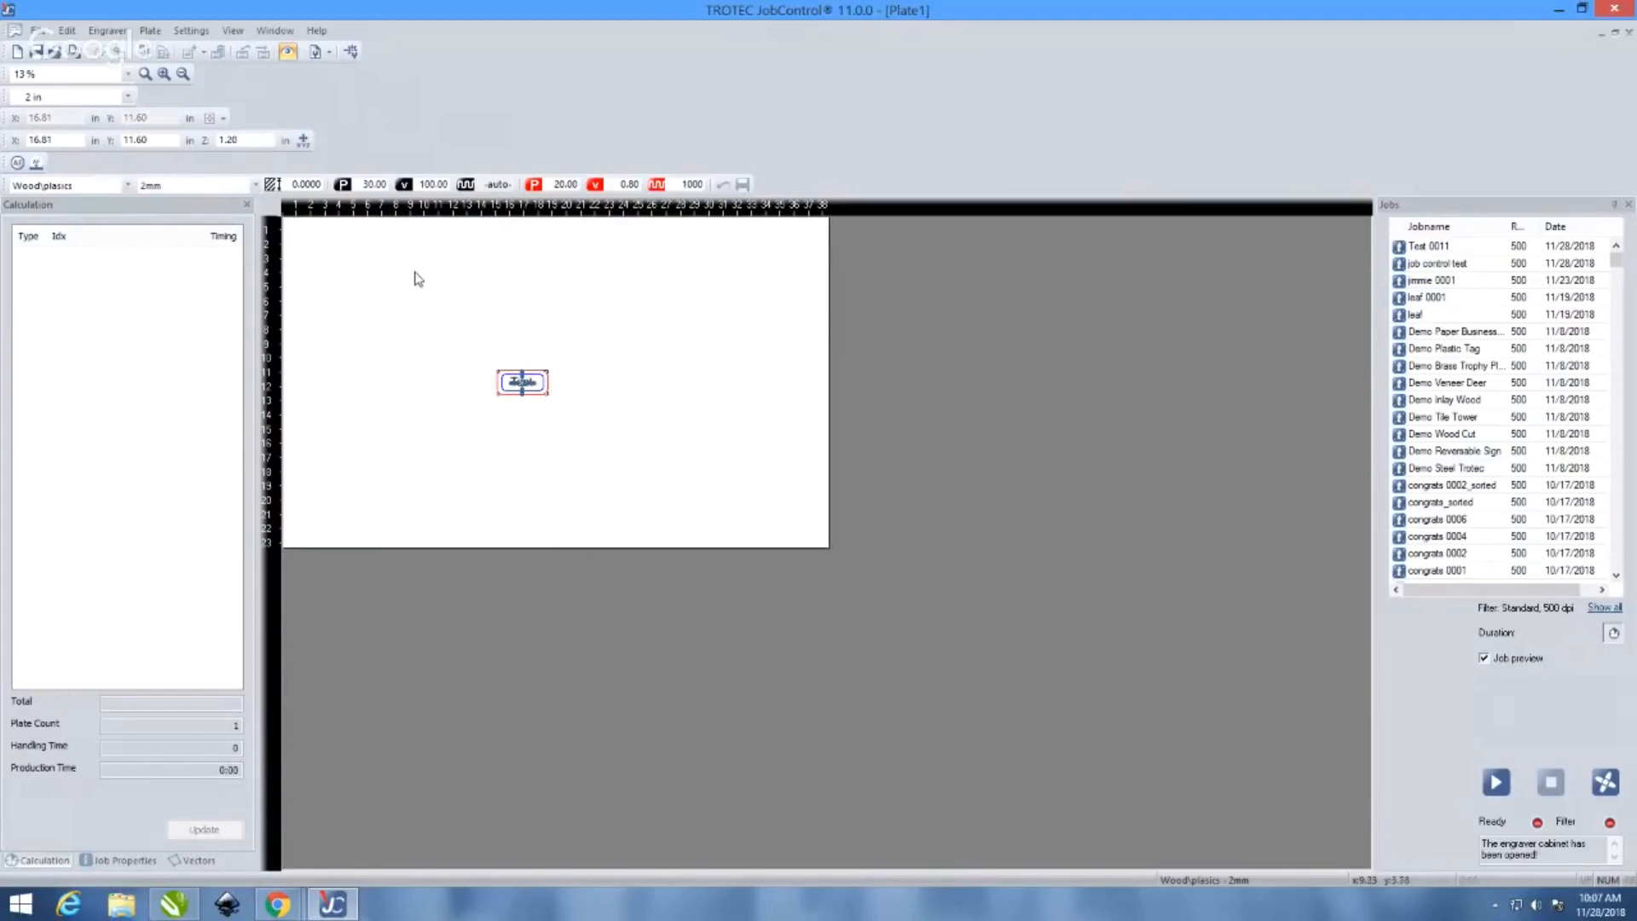
Select the Test job, inspect the marker at the laser head, and move the head up to about Y 4.54 in
click(538, 395)
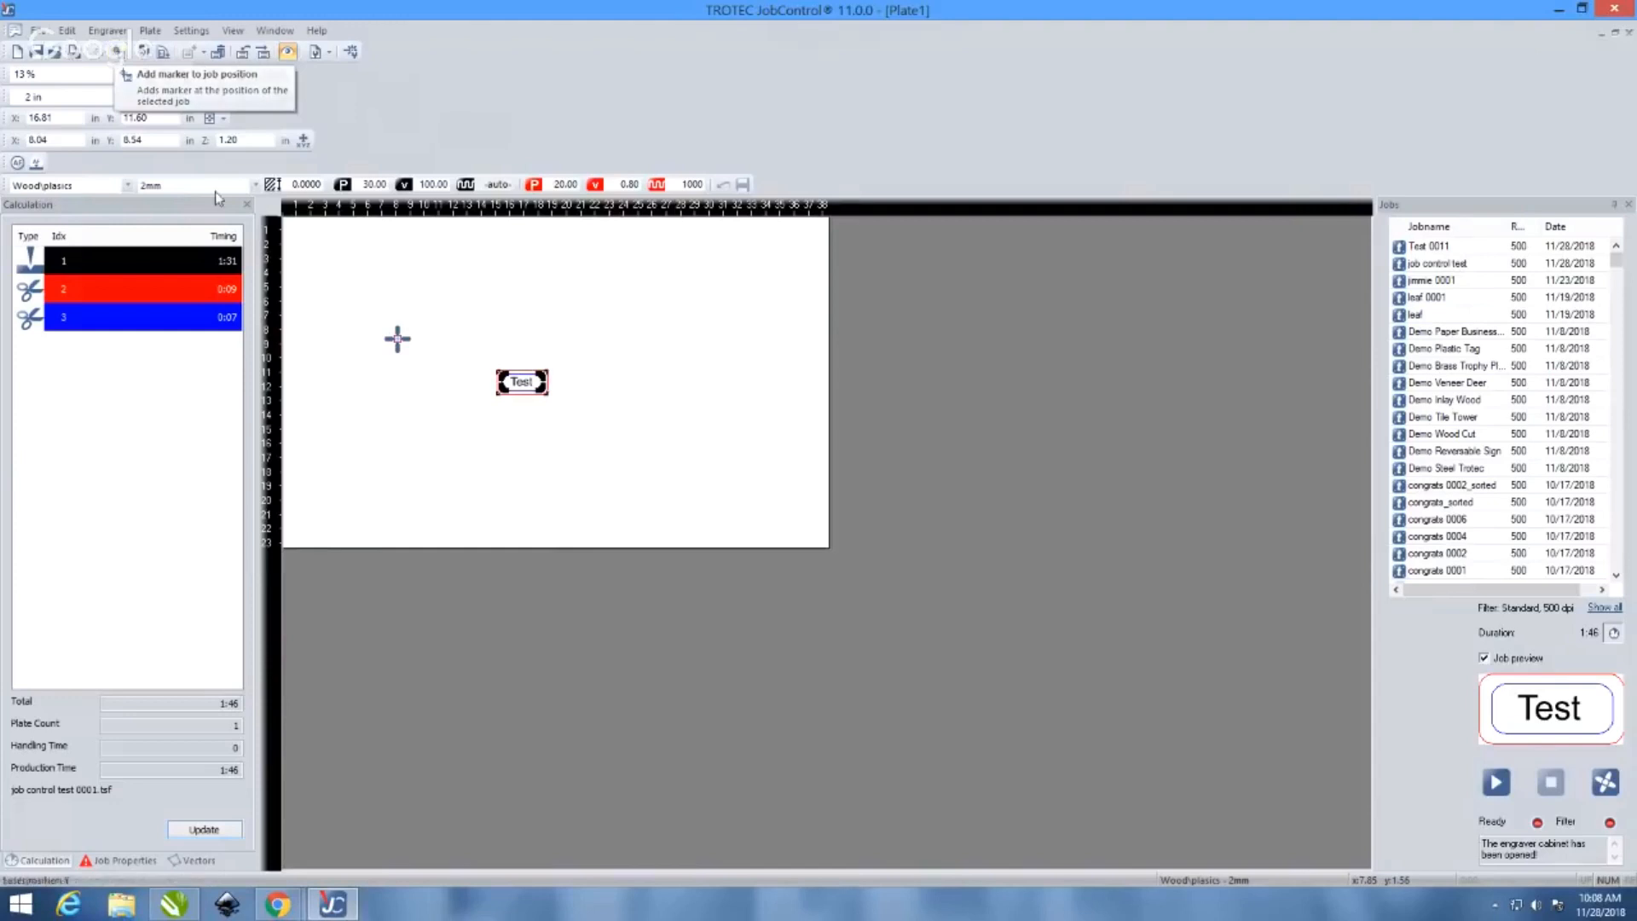
scroll(398, 334, up, 2)
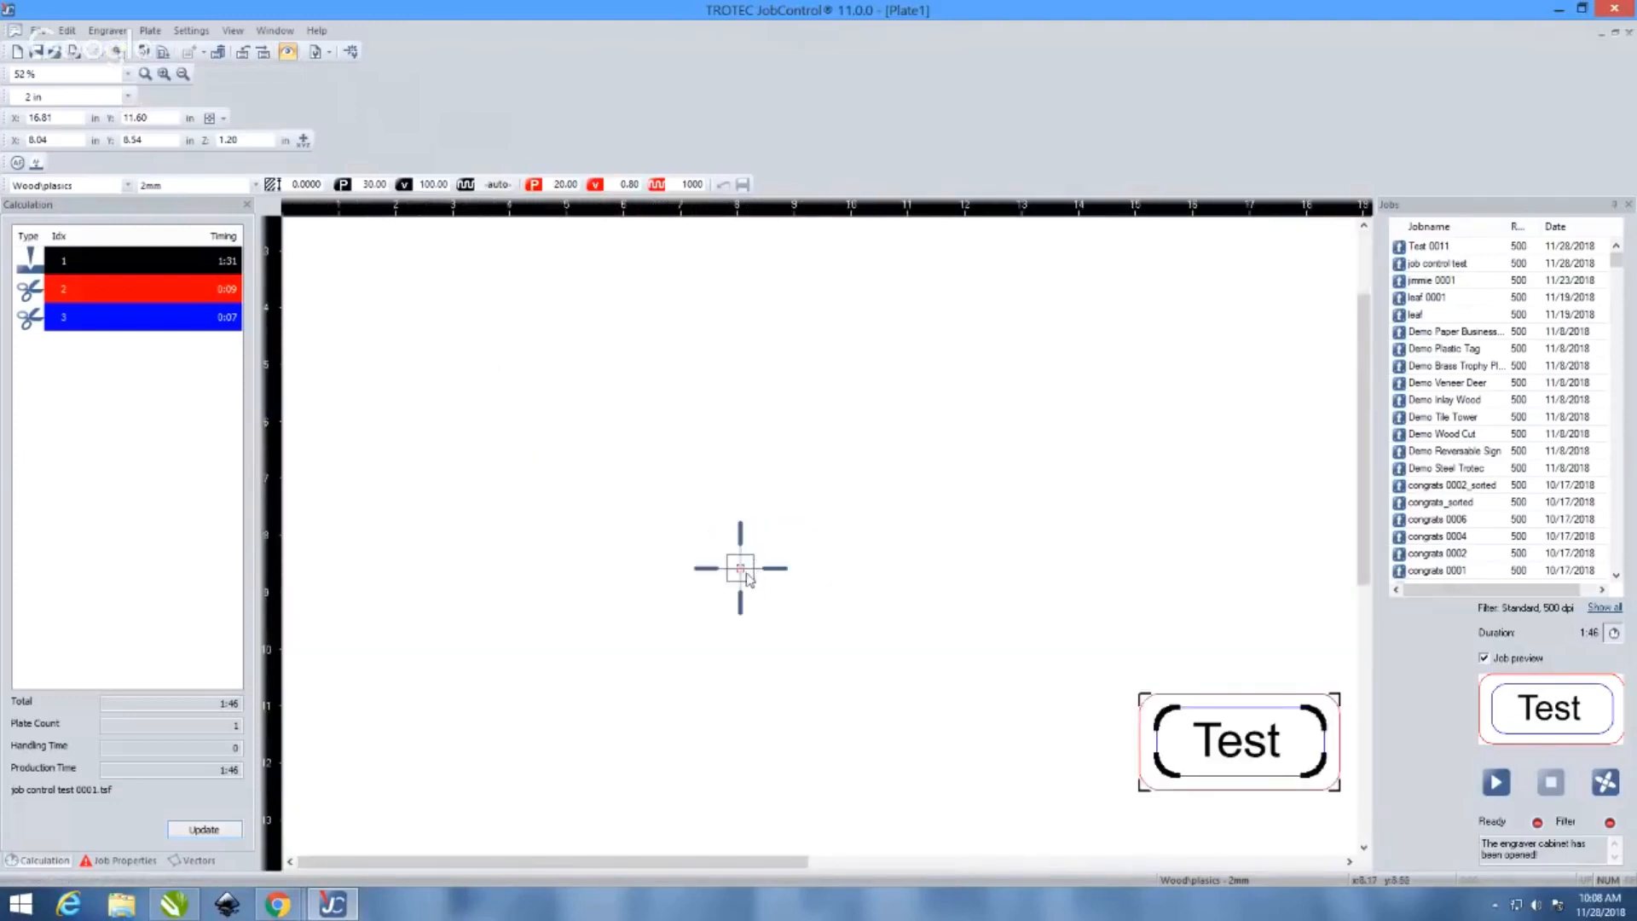
scroll(398, 340, down, 2)
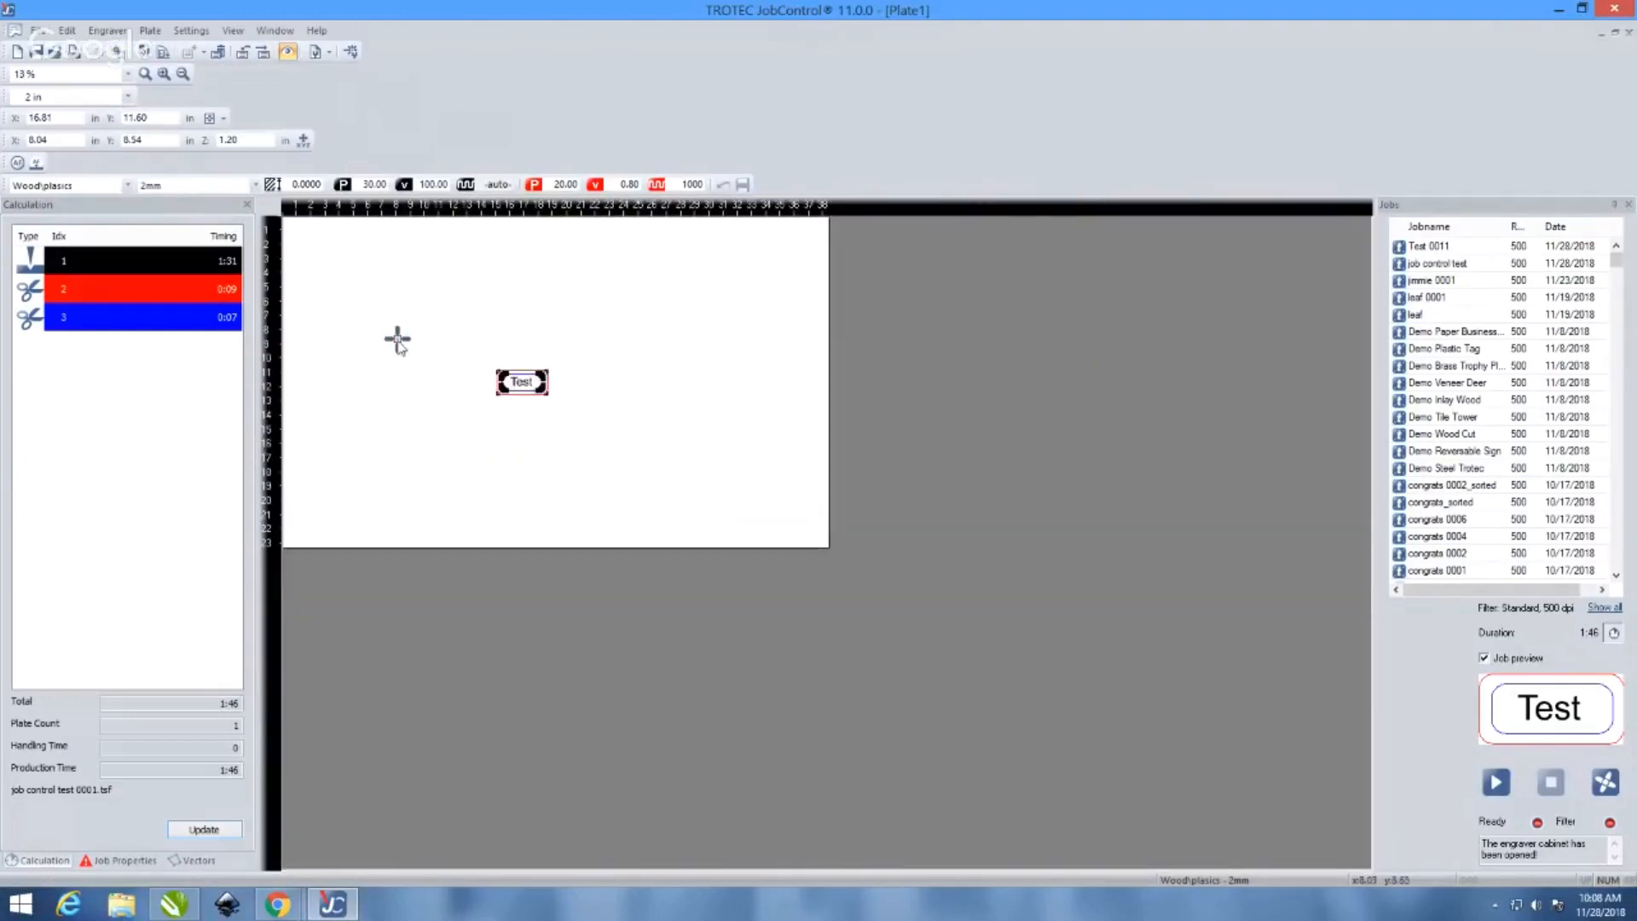
key(Up)
key(Up)
scroll(397, 341, up, 1)
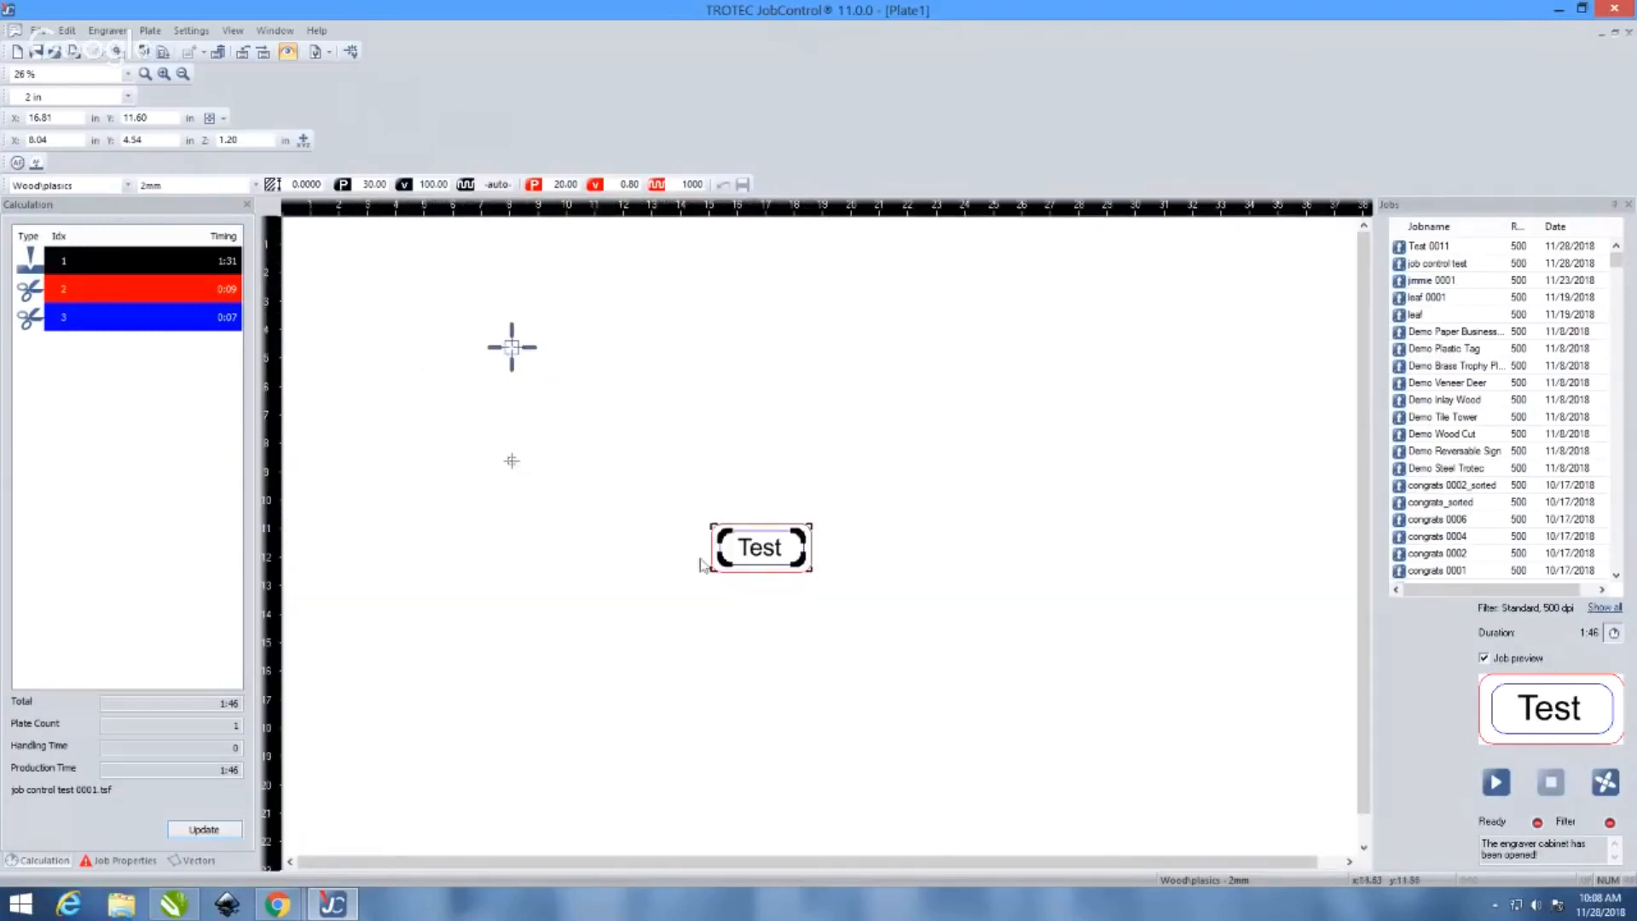
Snap the Test job's left corners to the marker, and move the job away to about X 16.33 in, Y 9.68 in
mouse_move(701, 564)
mouse_down()
mouse_move(722, 566)
mouse_move(512, 458)
mouse_up()
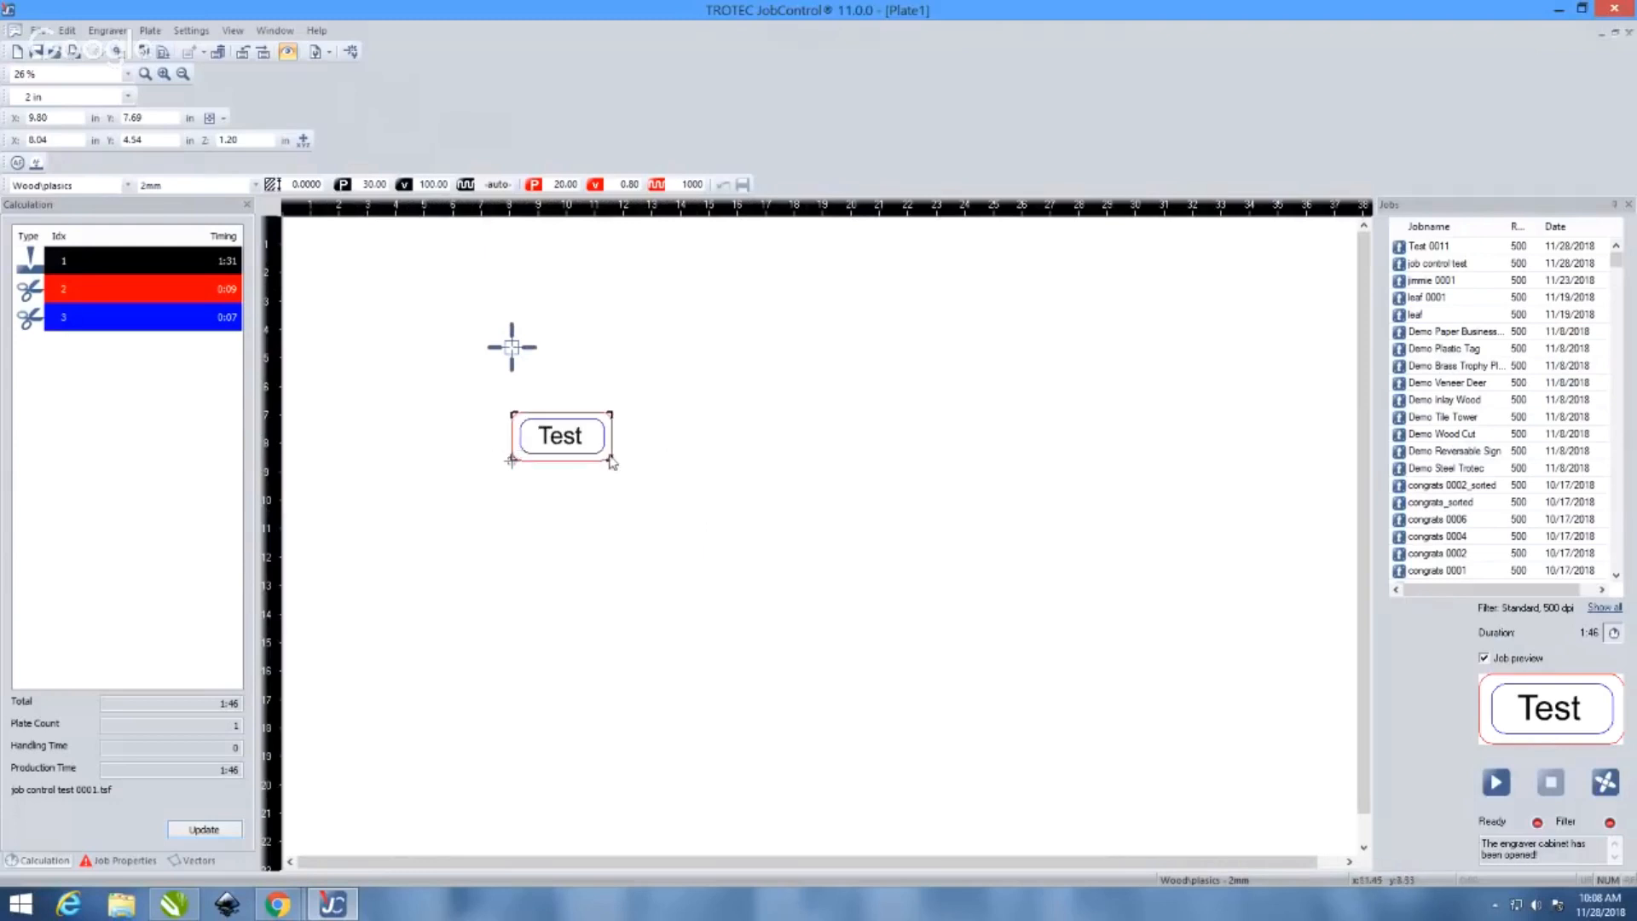
mouse_move(610, 464)
mouse_down()
mouse_move(611, 483)
mouse_move(561, 470)
mouse_move(573, 507)
mouse_move(585, 490)
mouse_up()
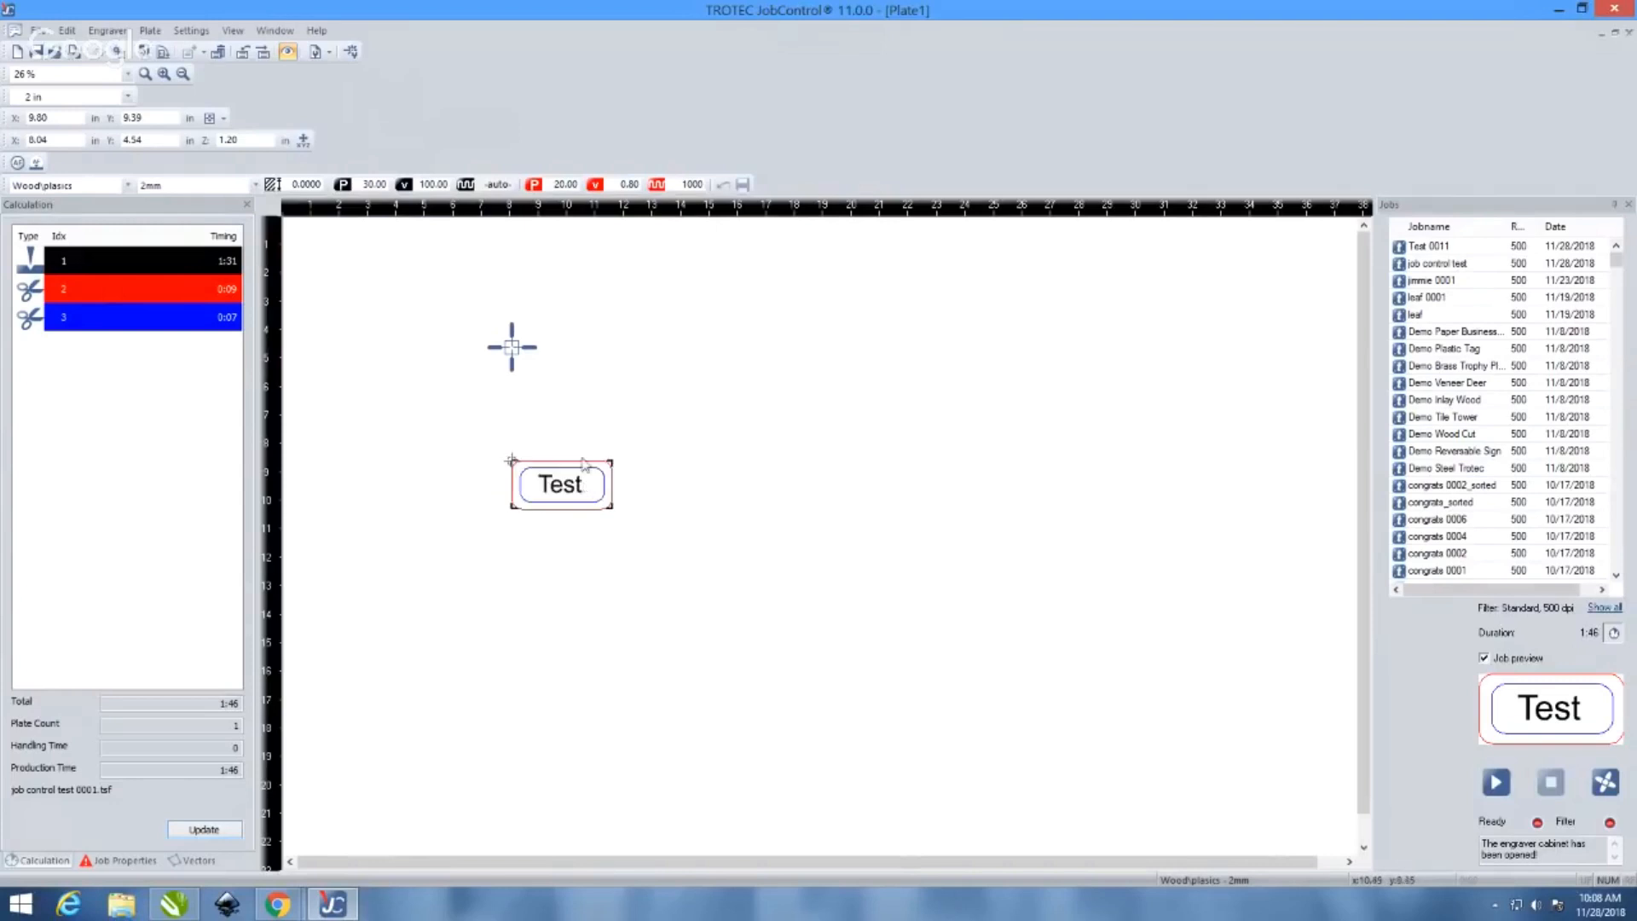
scroll(583, 459, down, 1)
drag(420, 350, 512, 354)
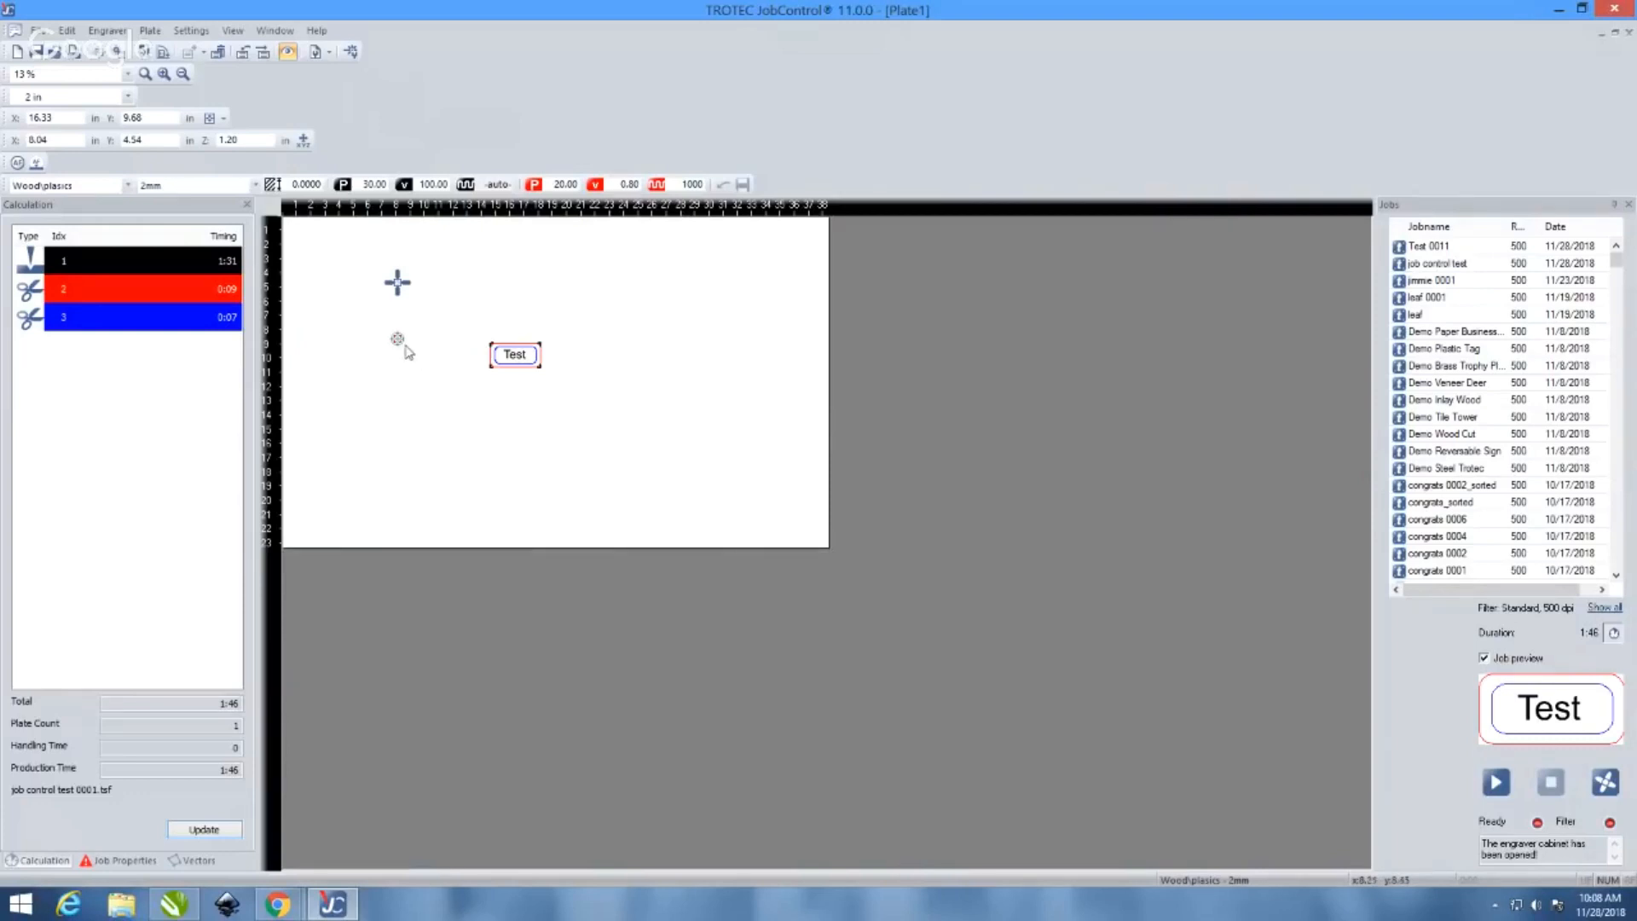
Compare the two markers on the plate and move one of them to about X 5.28 in, Y 8.78 in
scroll(398, 343, up, 2)
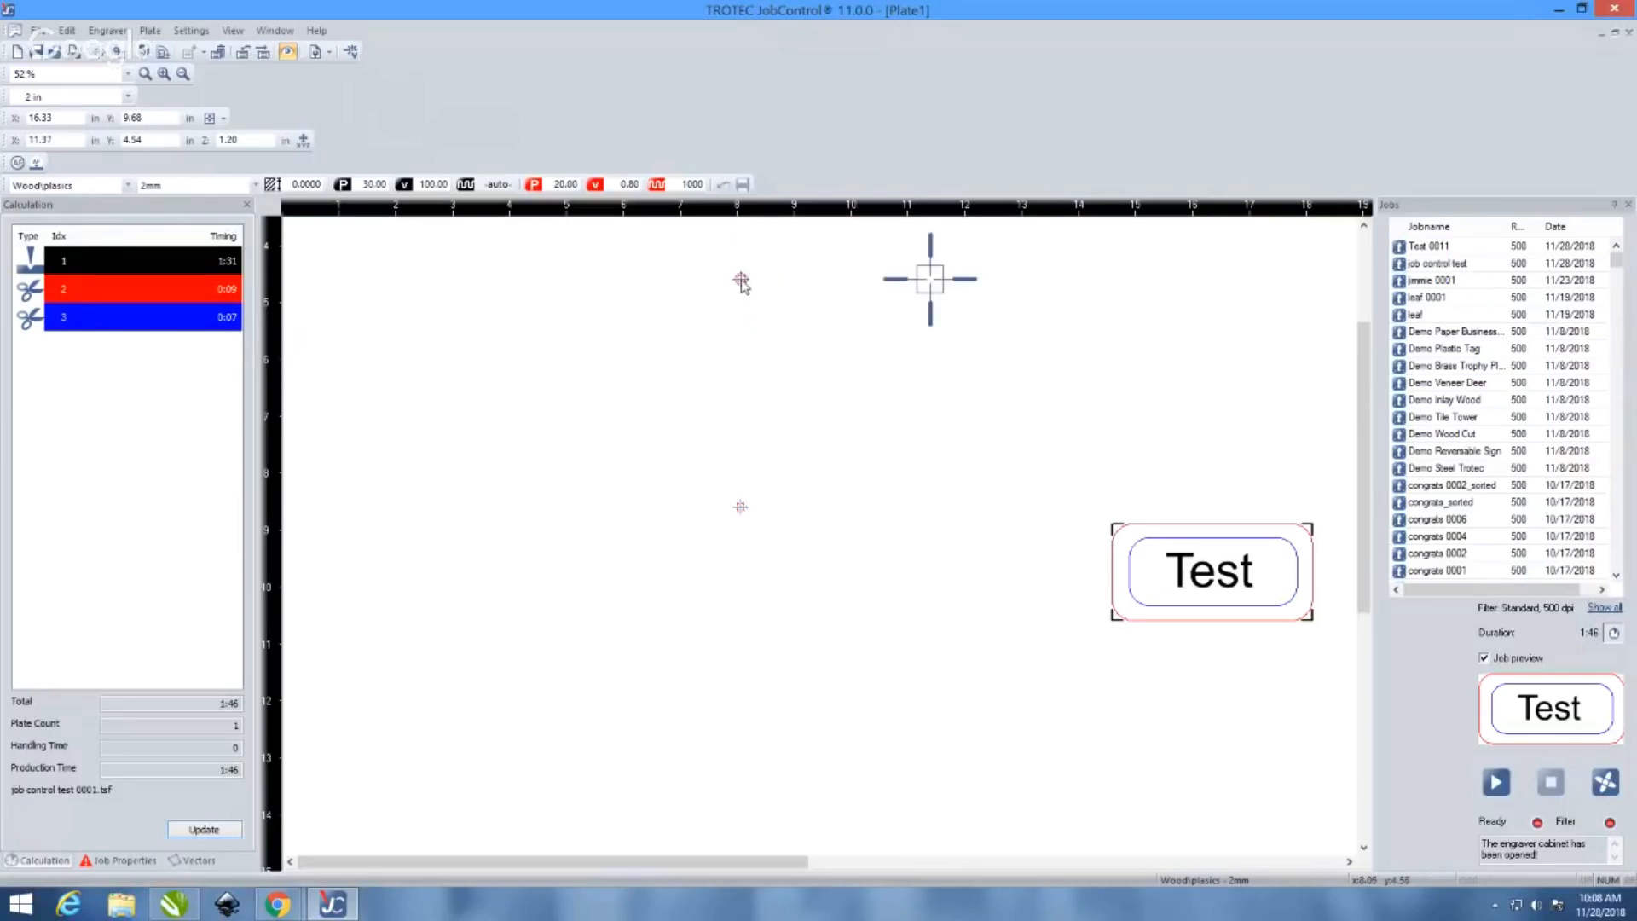
scroll(682, 520, down, 1)
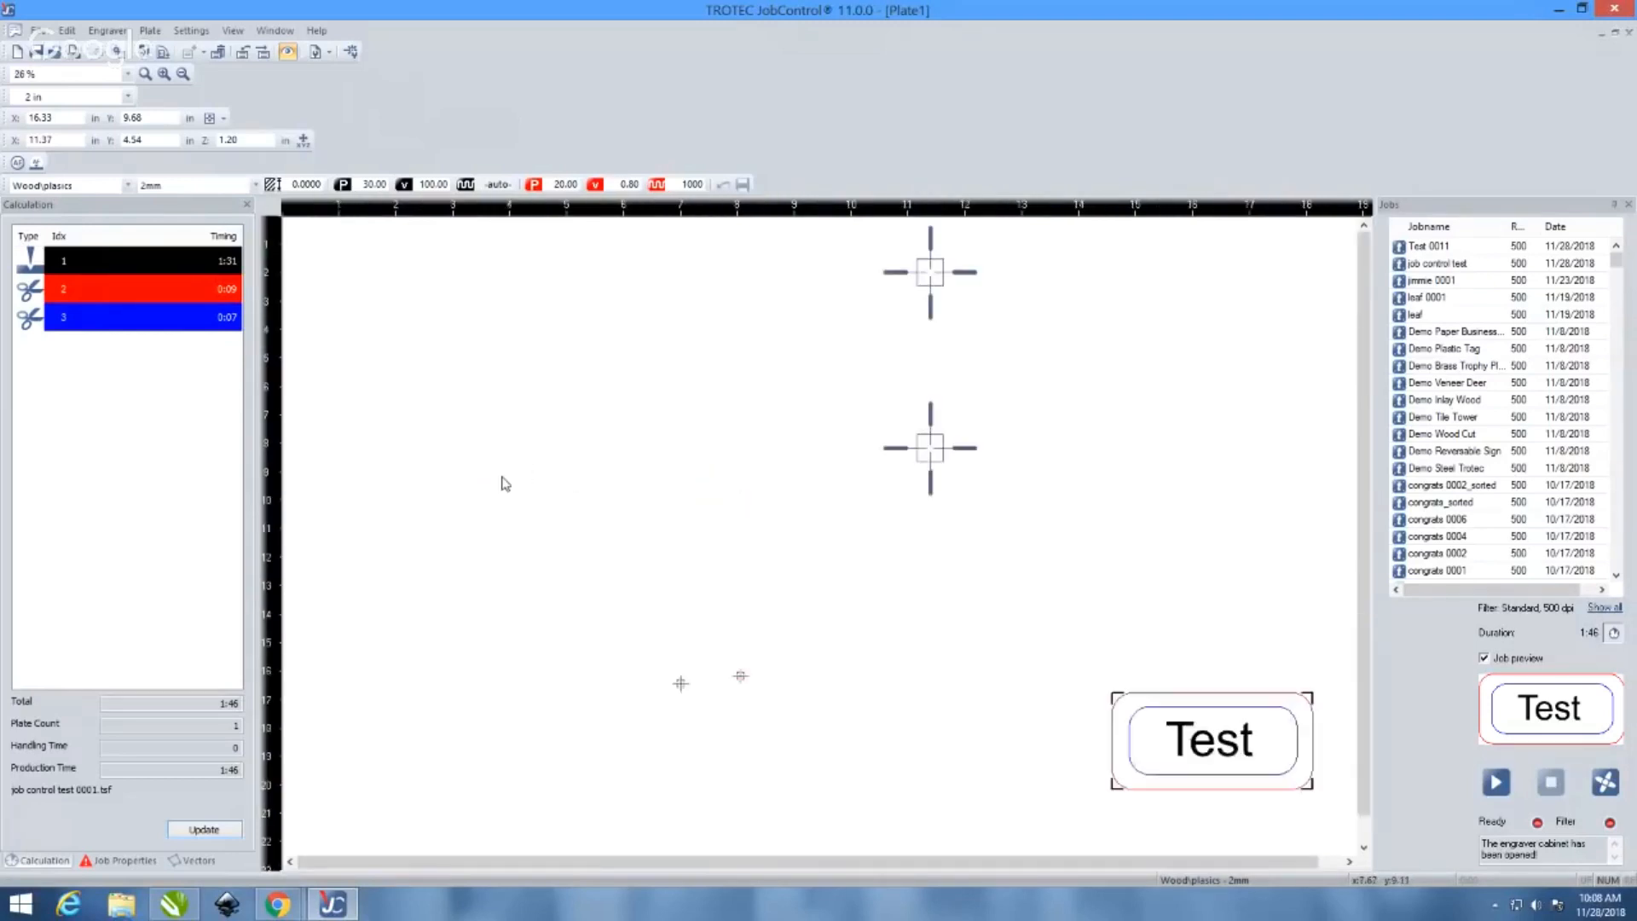
scroll(498, 476, down, 1)
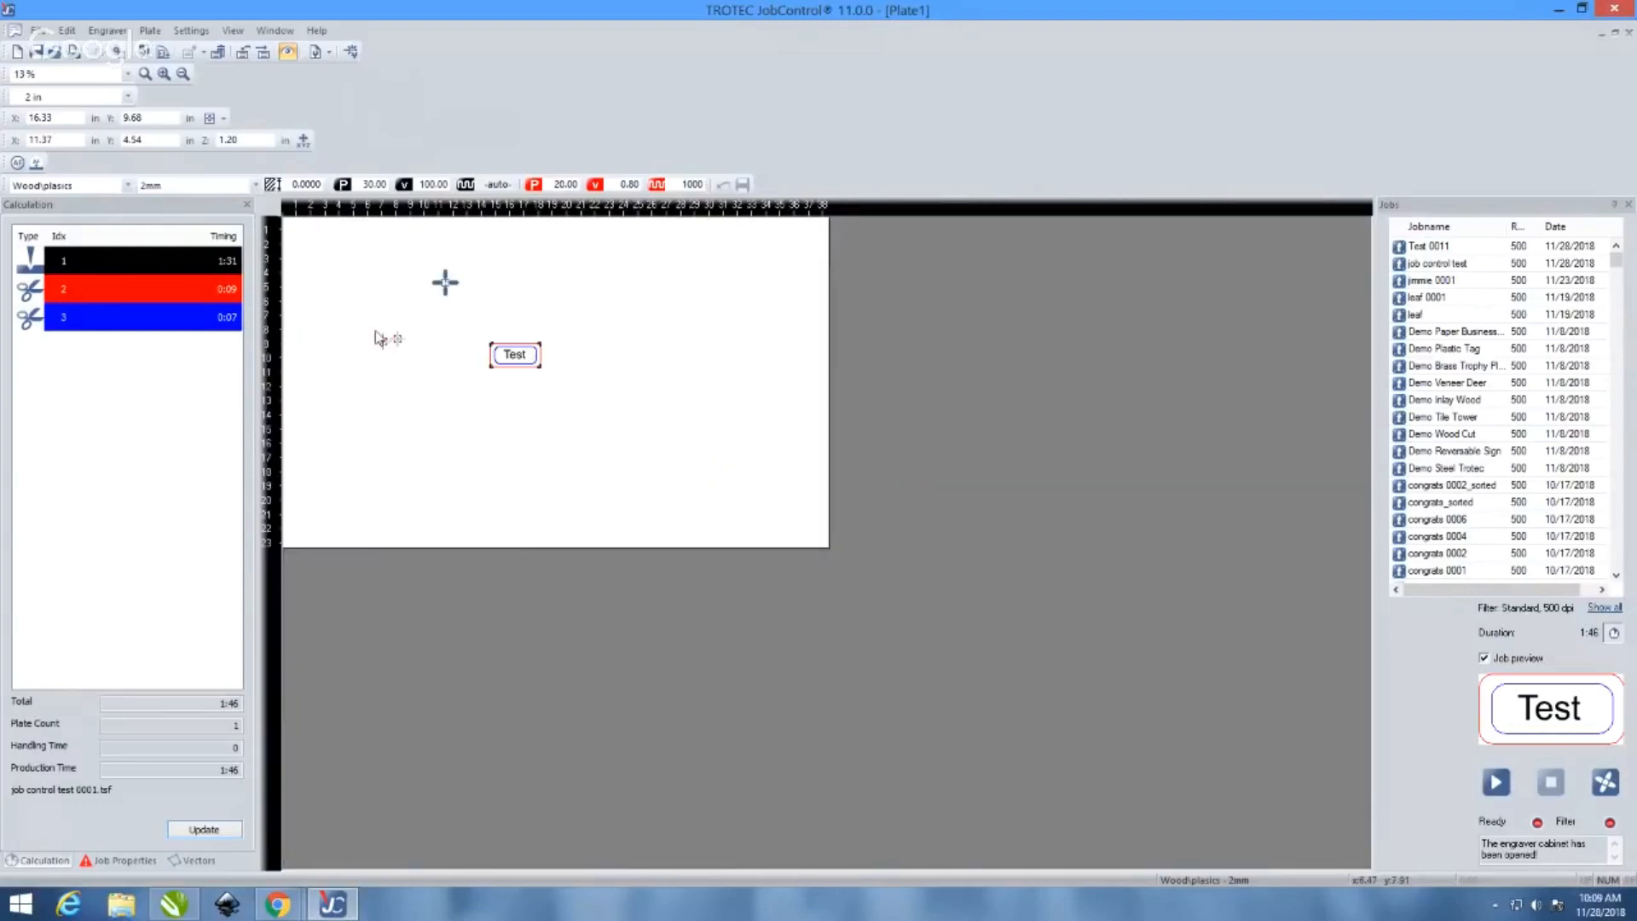
scroll(384, 341, up, 1)
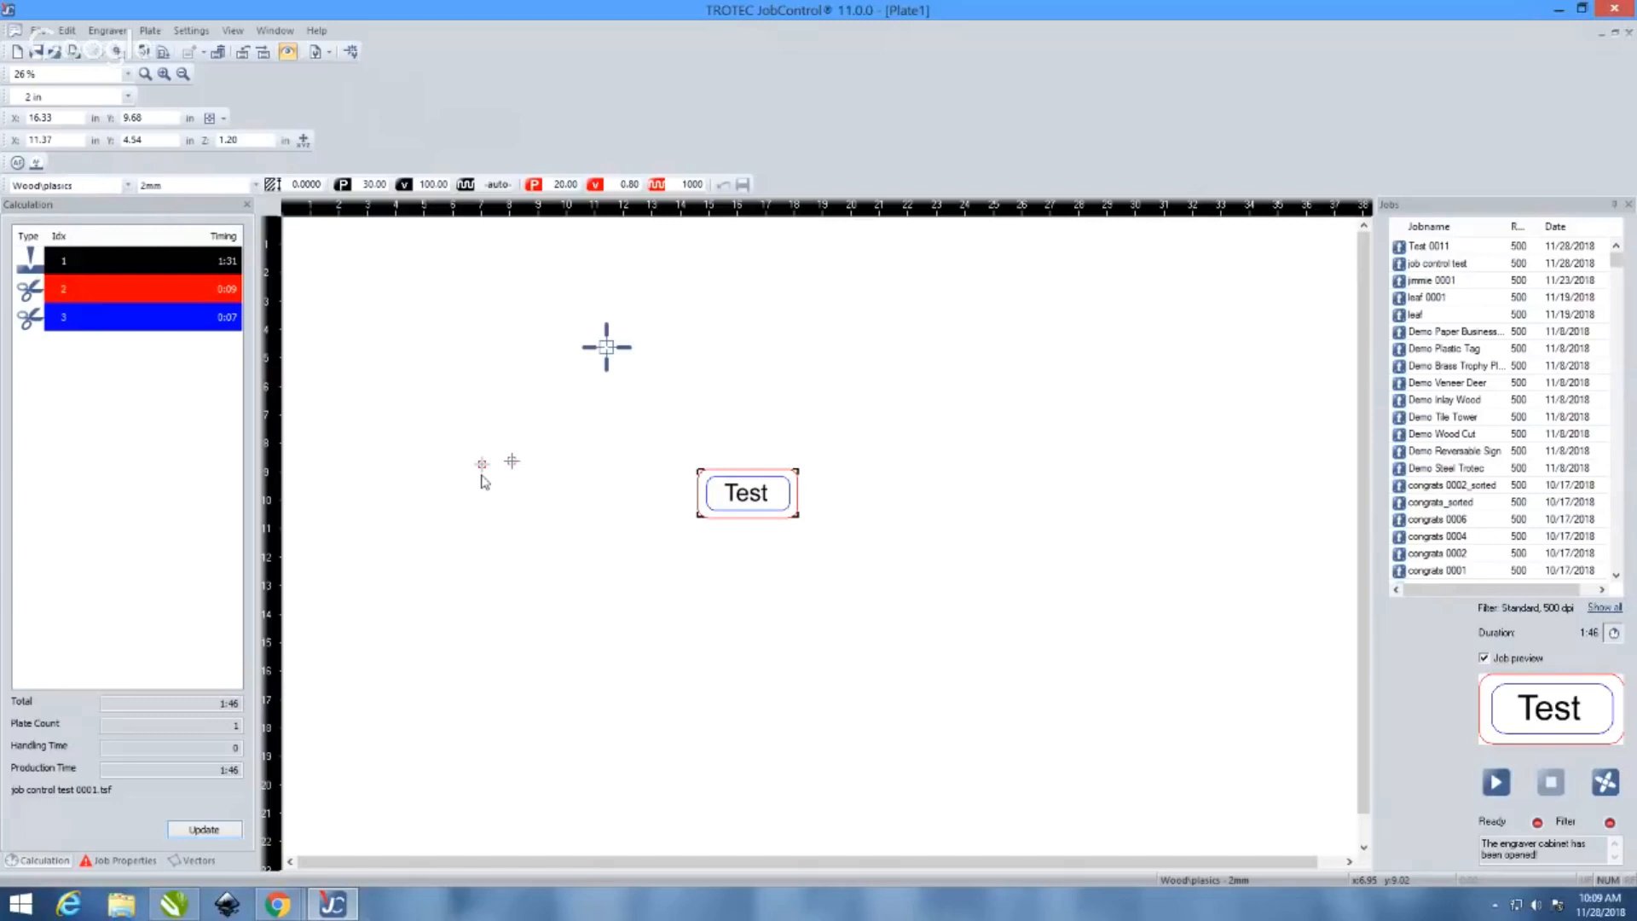
scroll(493, 499, down, 1)
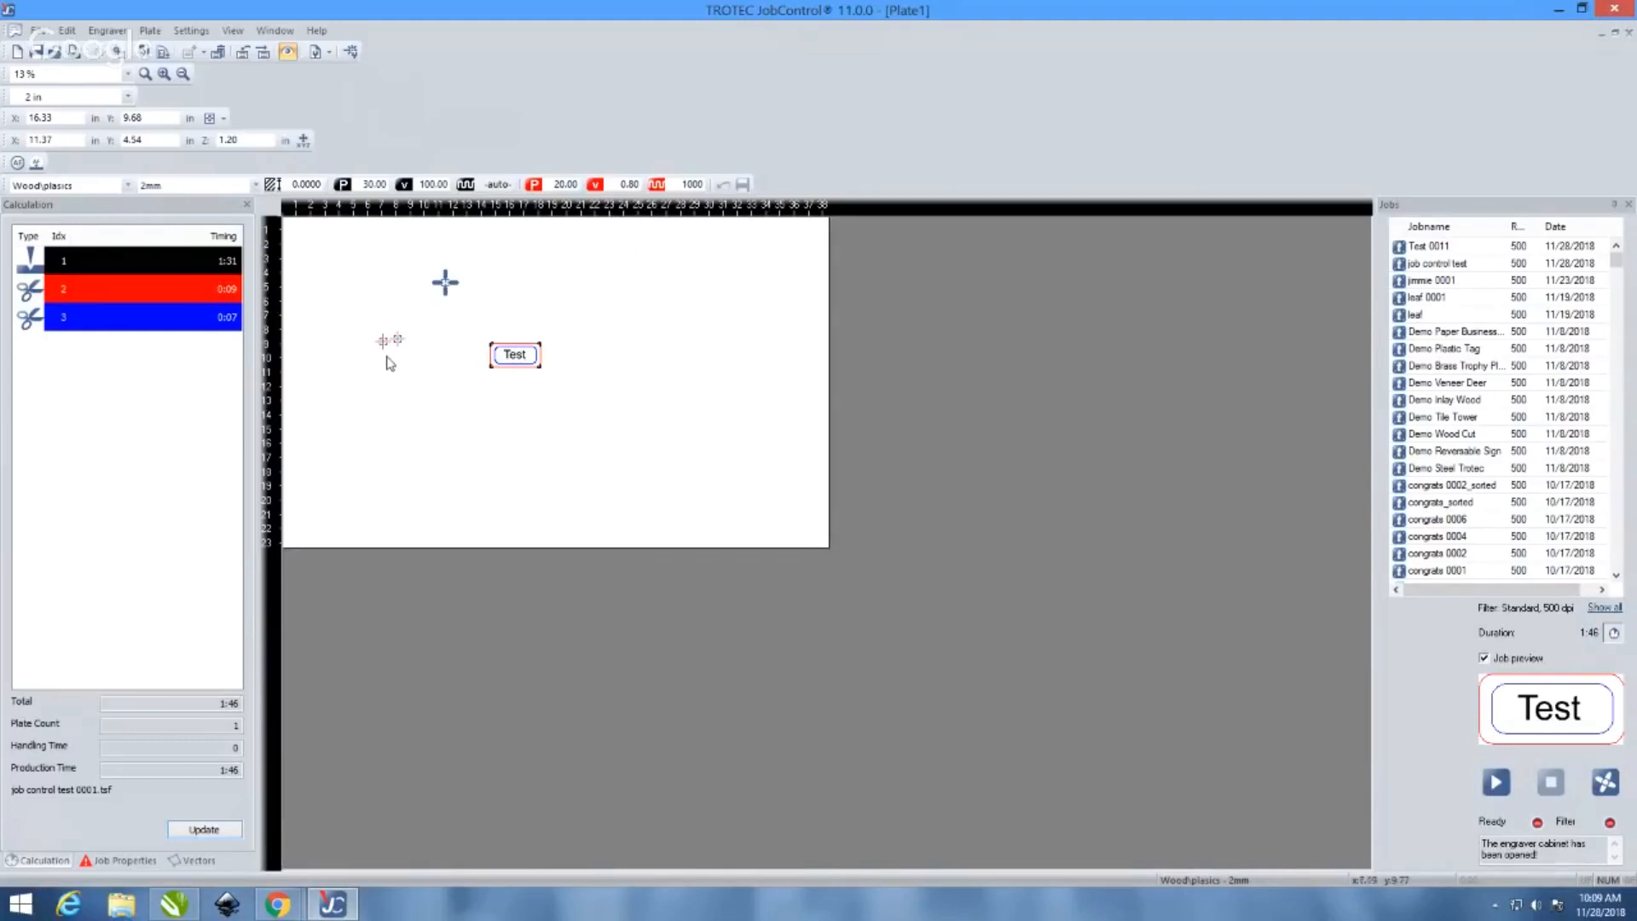
scroll(384, 357, up, 1)
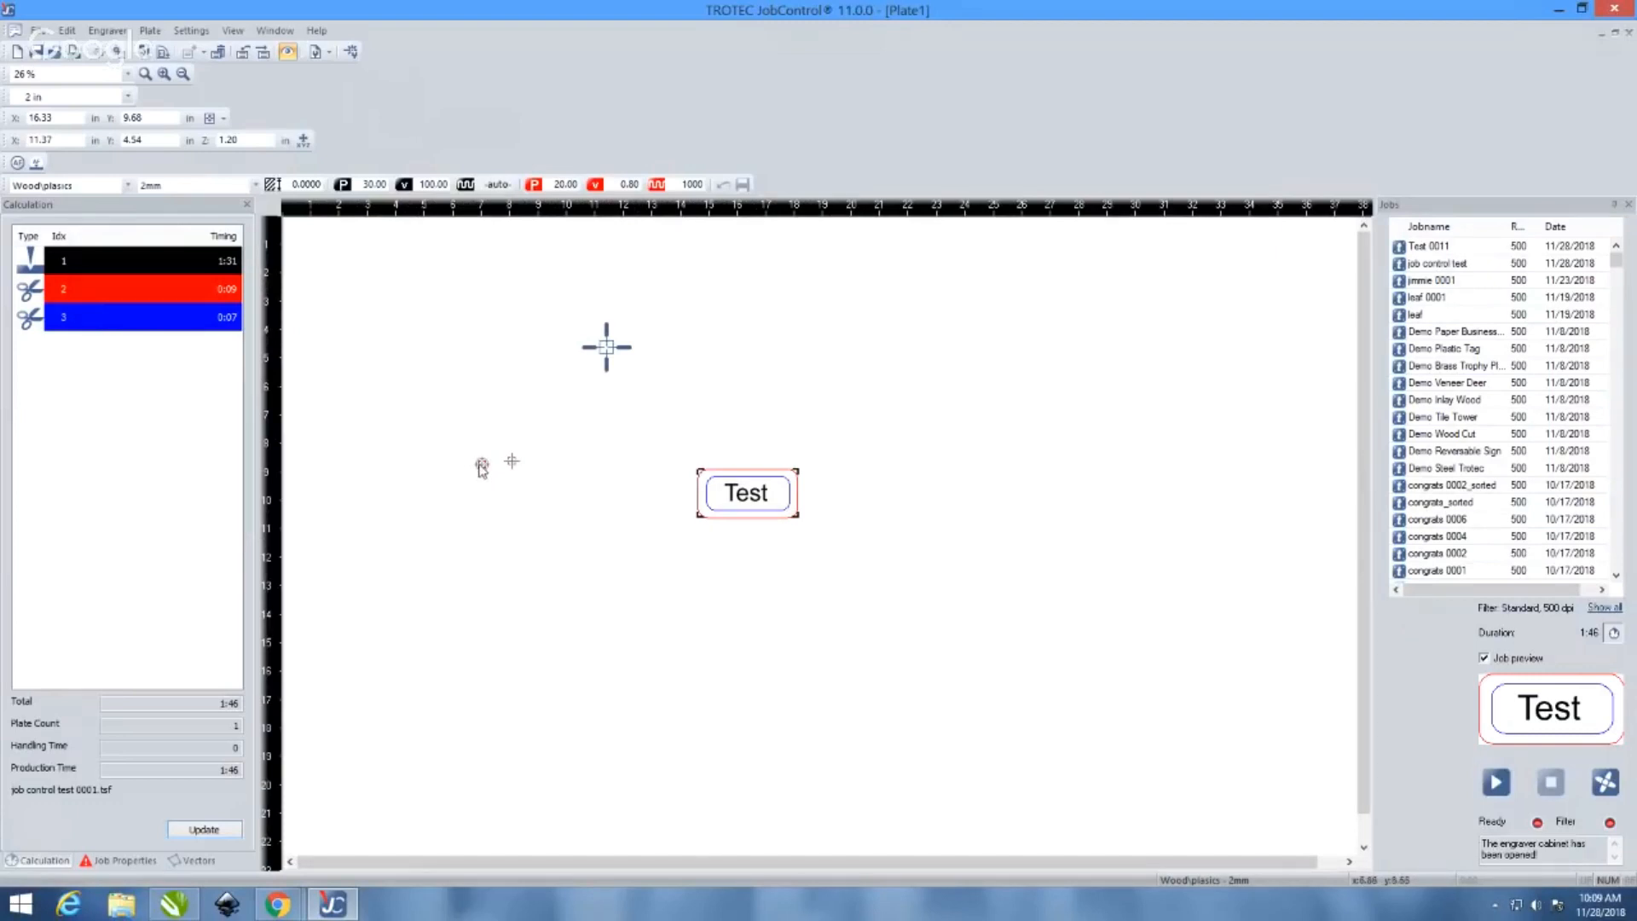
mouse_move(483, 468)
mouse_down()
mouse_move(478, 432)
mouse_move(468, 462)
mouse_move(475, 398)
mouse_move(408, 418)
mouse_move(433, 467)
mouse_up()
Delete both markers from the plate through their position settings
right_click(434, 469)
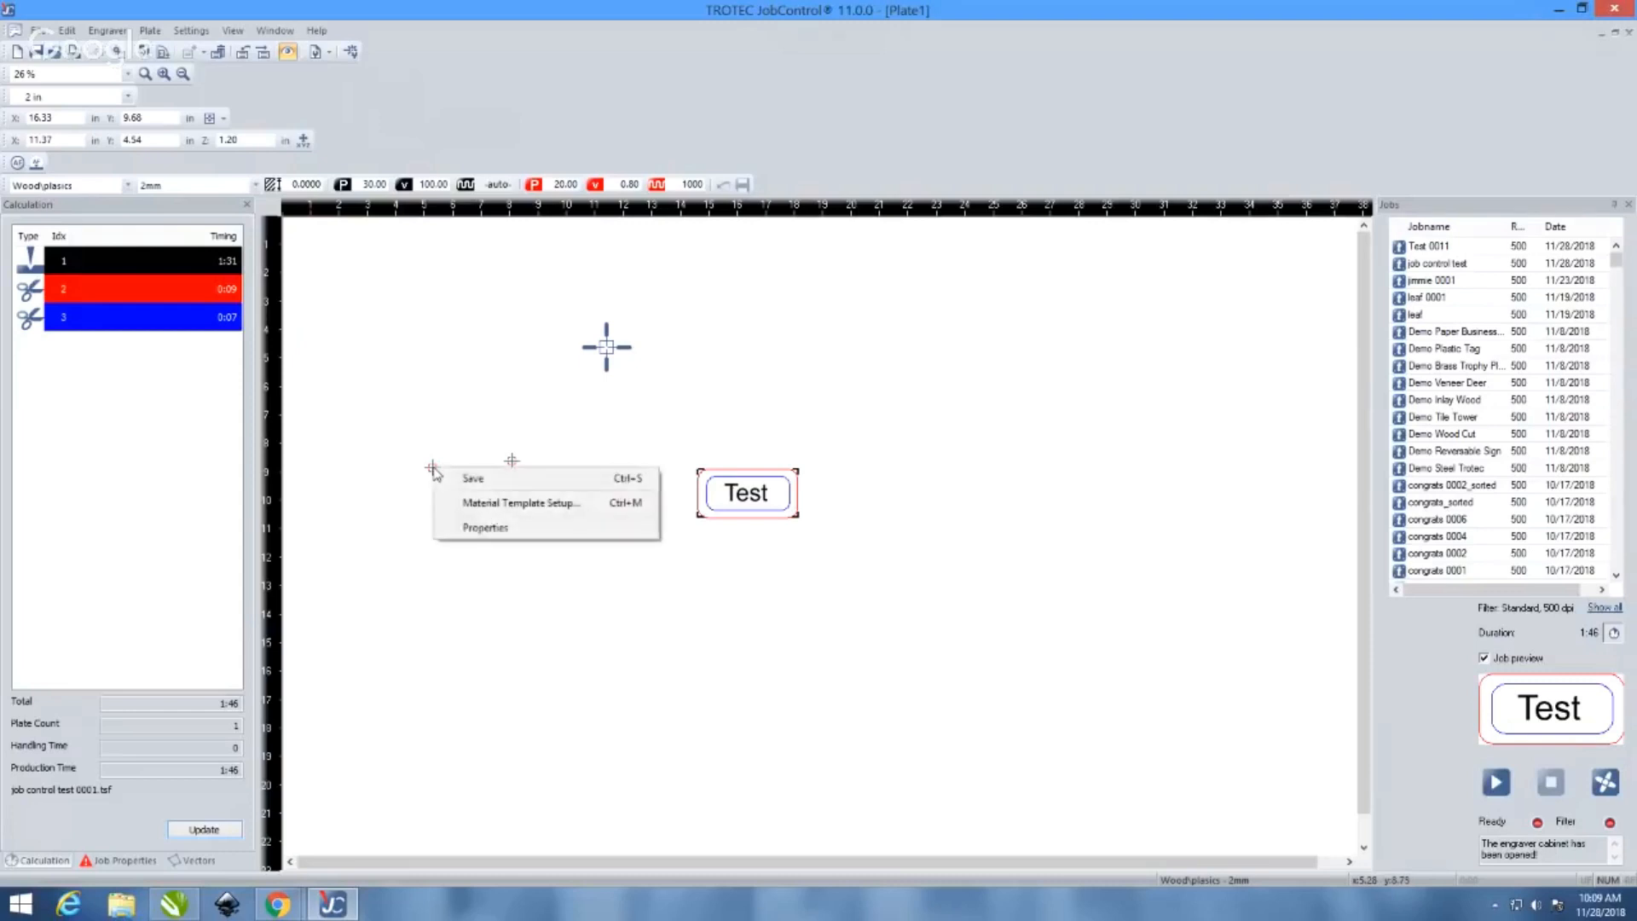
click(439, 475)
double_click(434, 469)
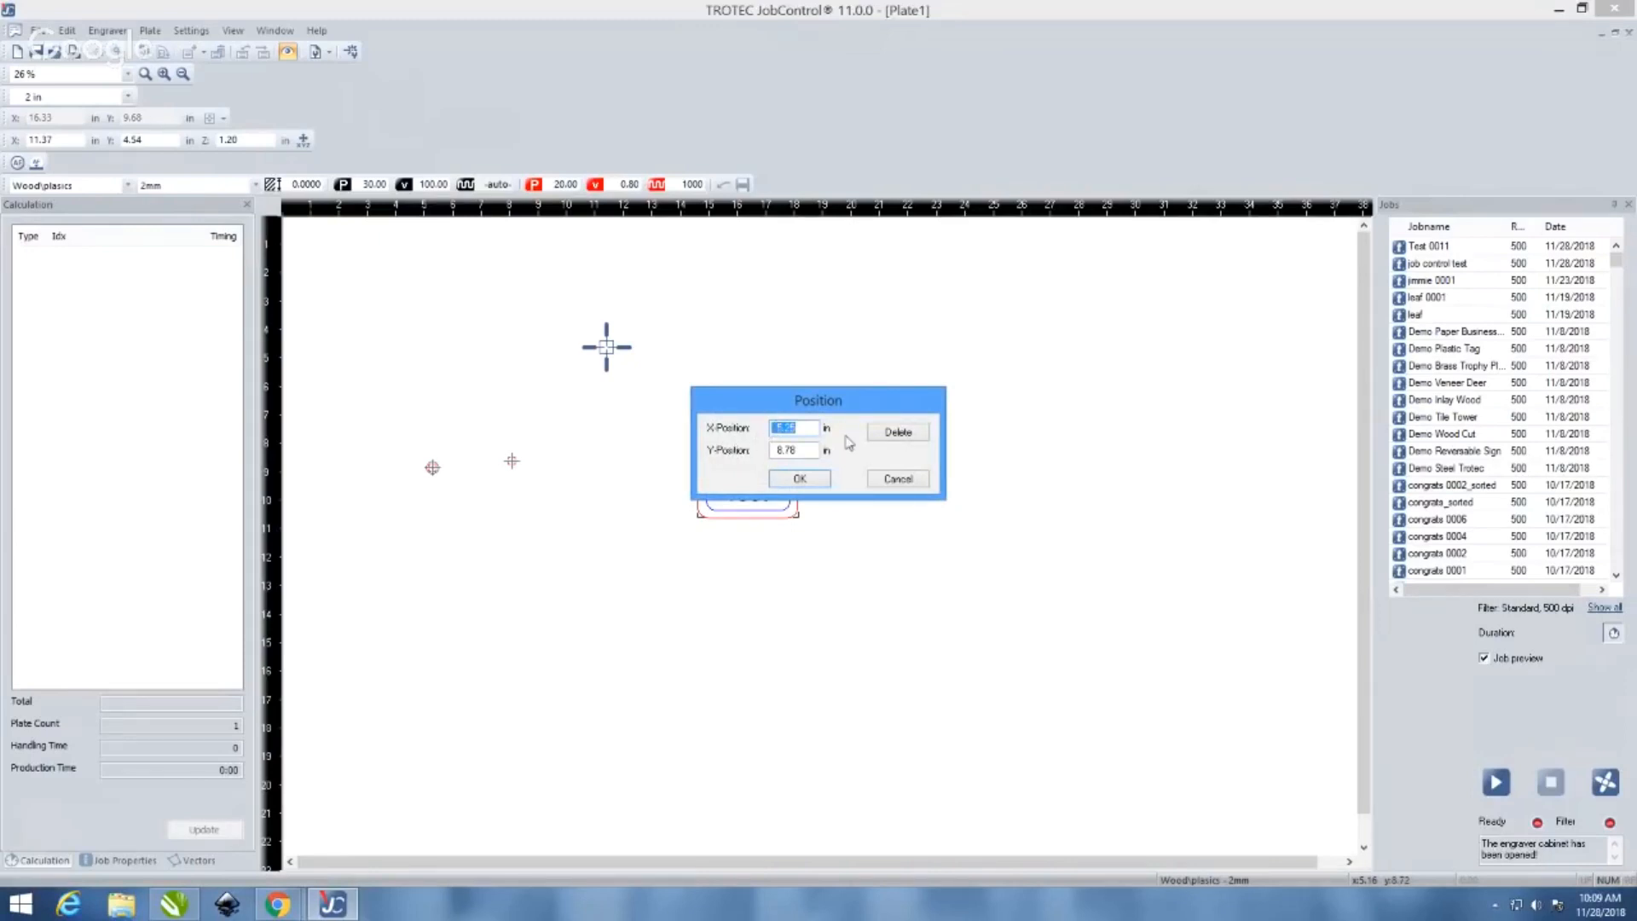
click(898, 432)
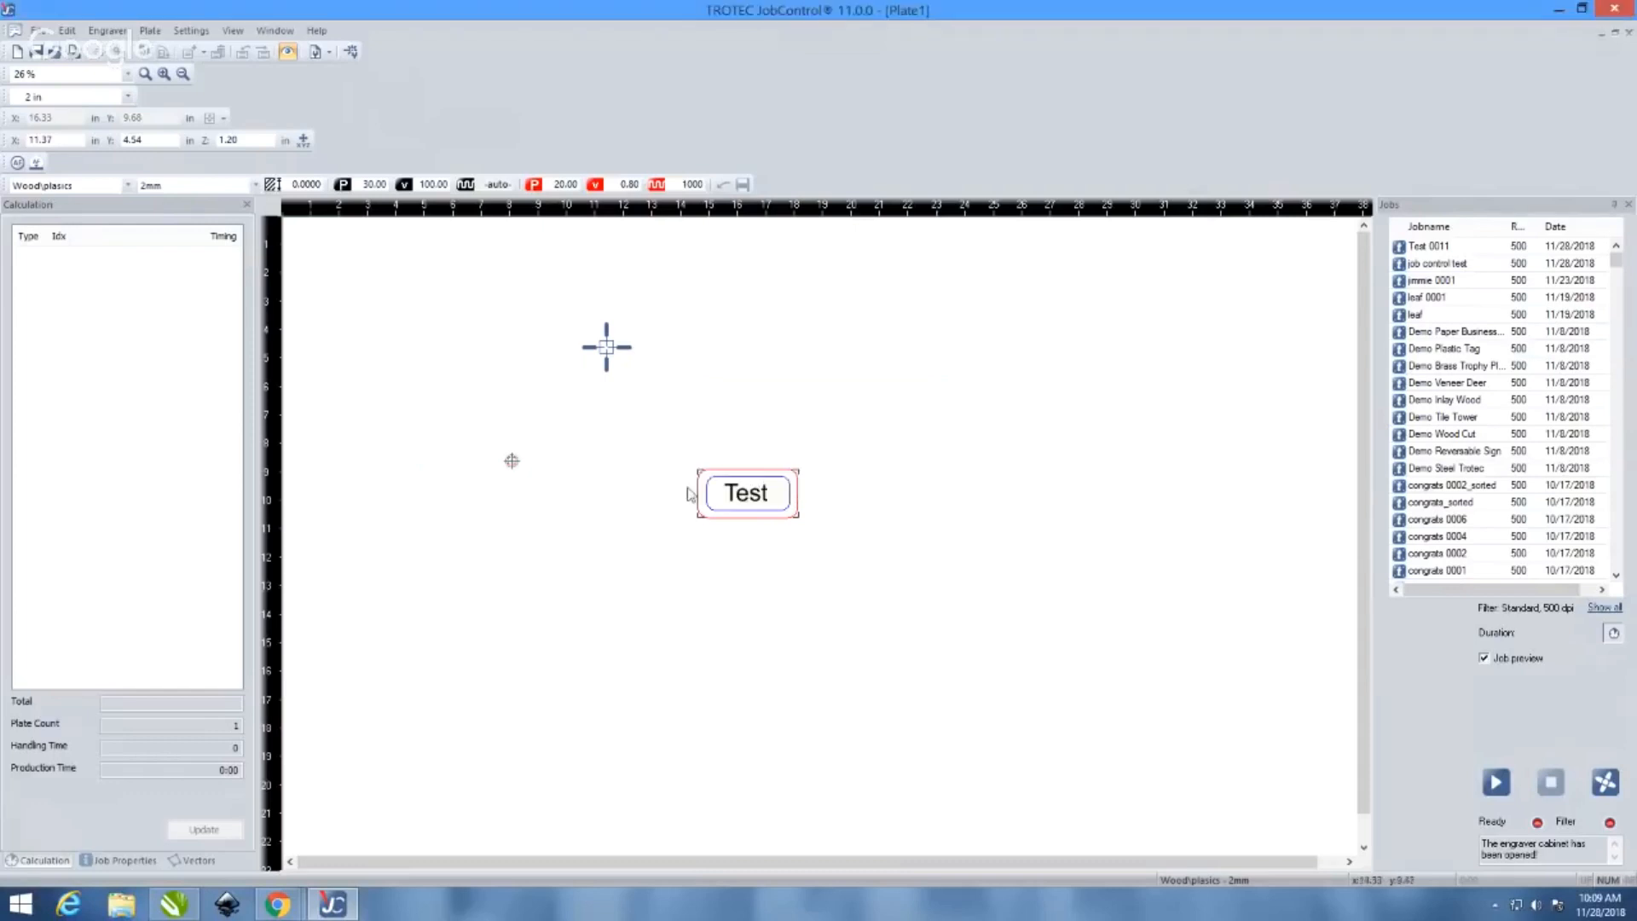
double_click(513, 463)
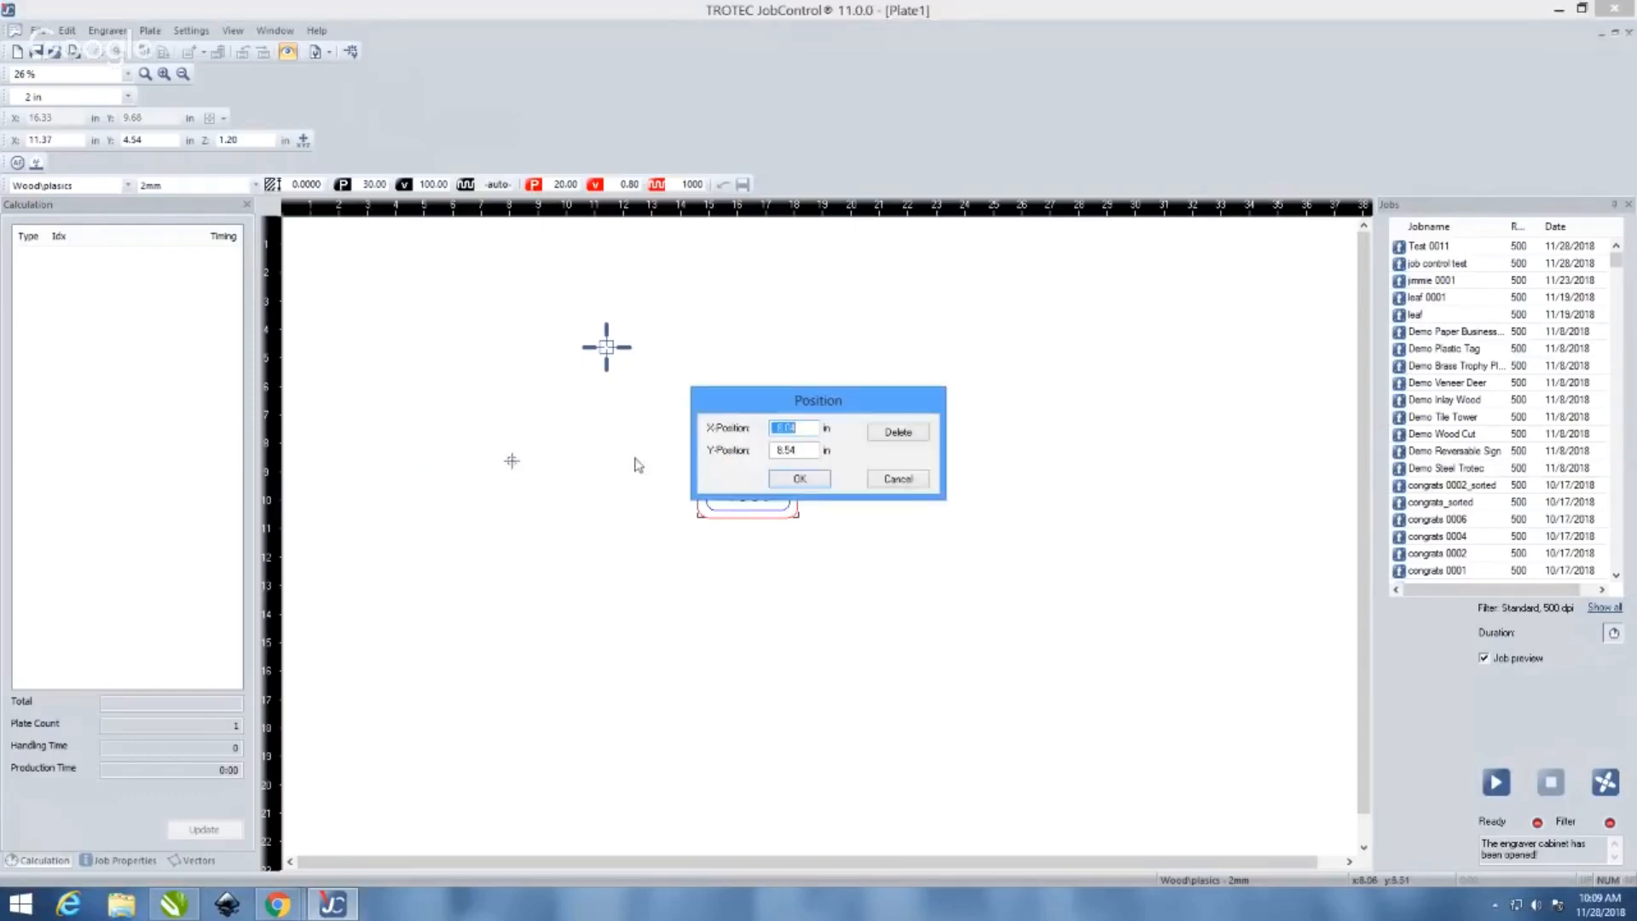
click(921, 435)
scroll(510, 460, down, 1)
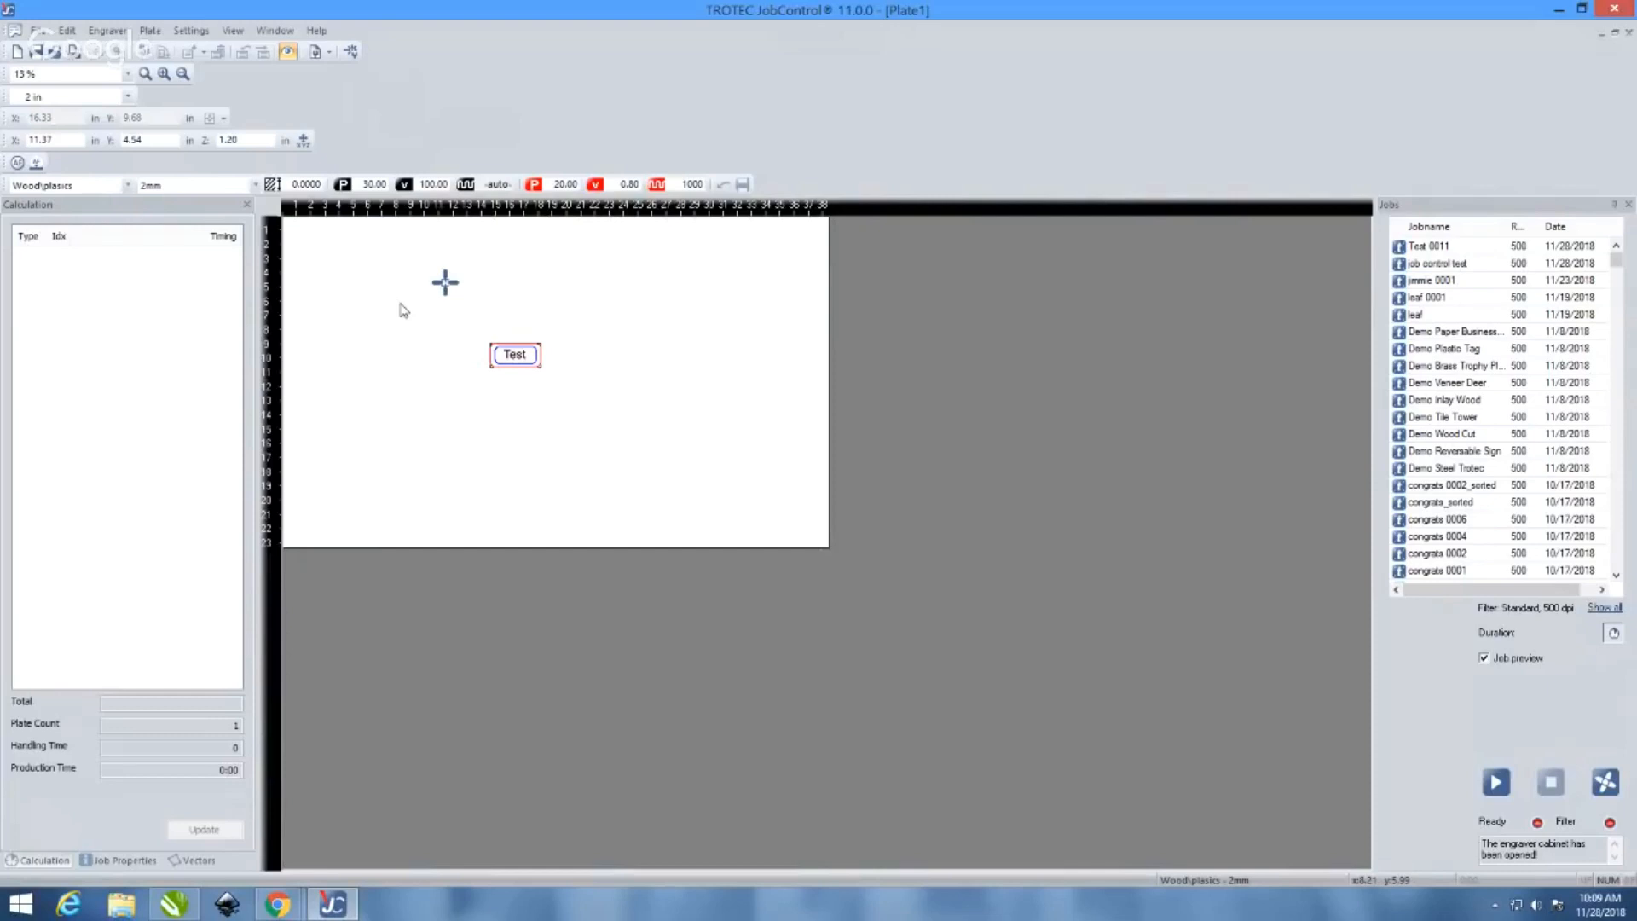
Add a marker at the position of the selected Test job
scroll(443, 291, up, 2)
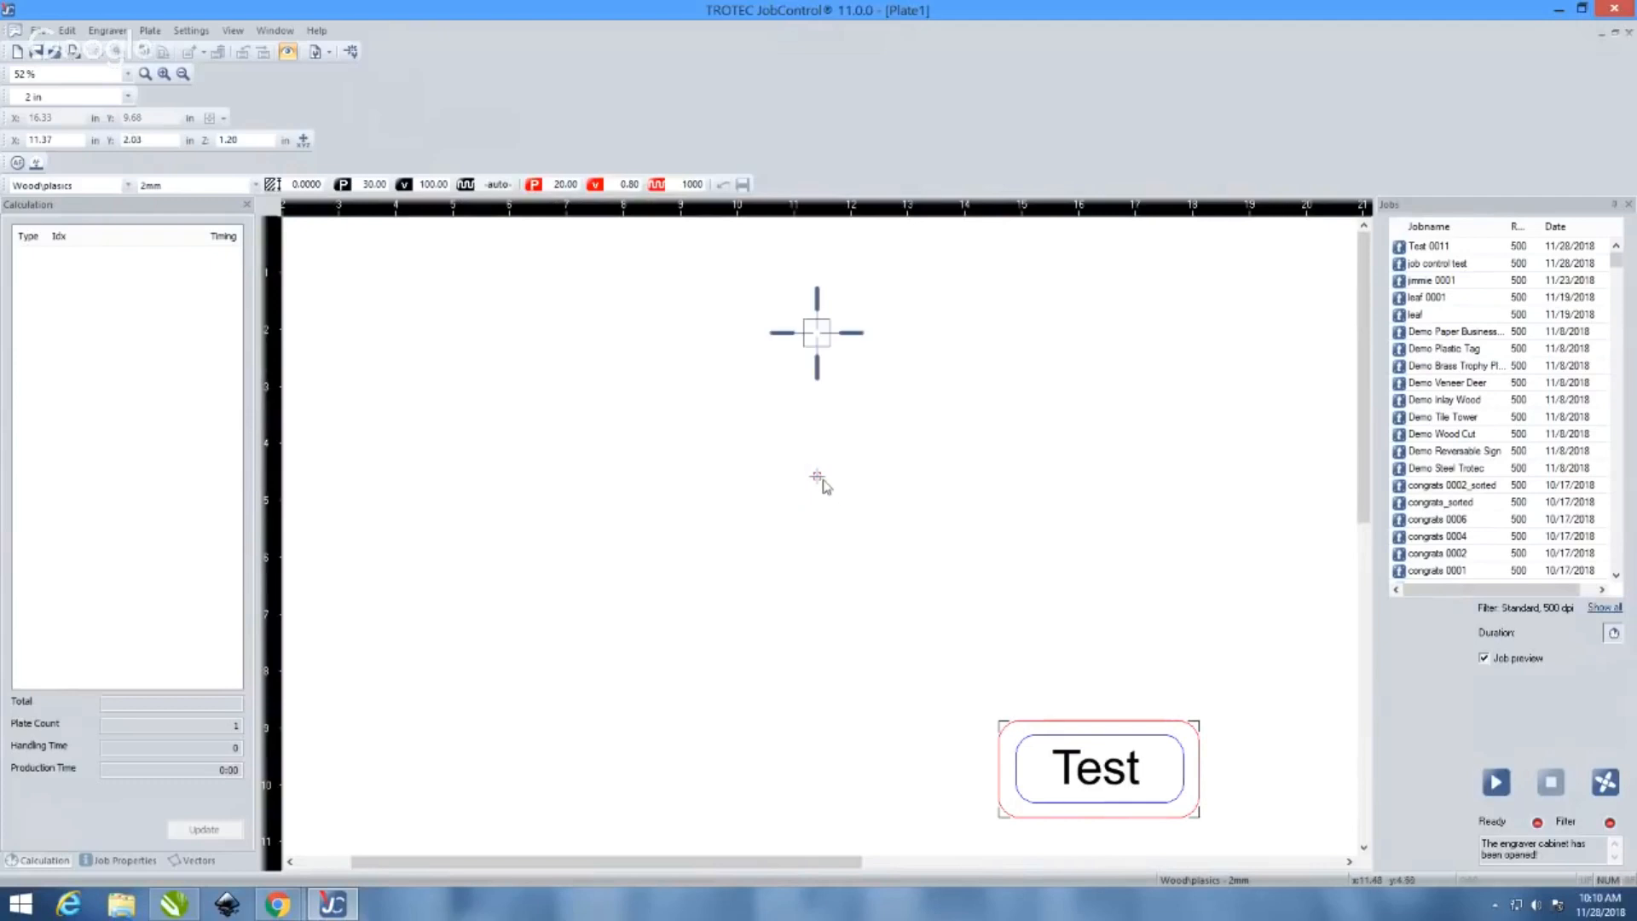
scroll(857, 543, down, 1)
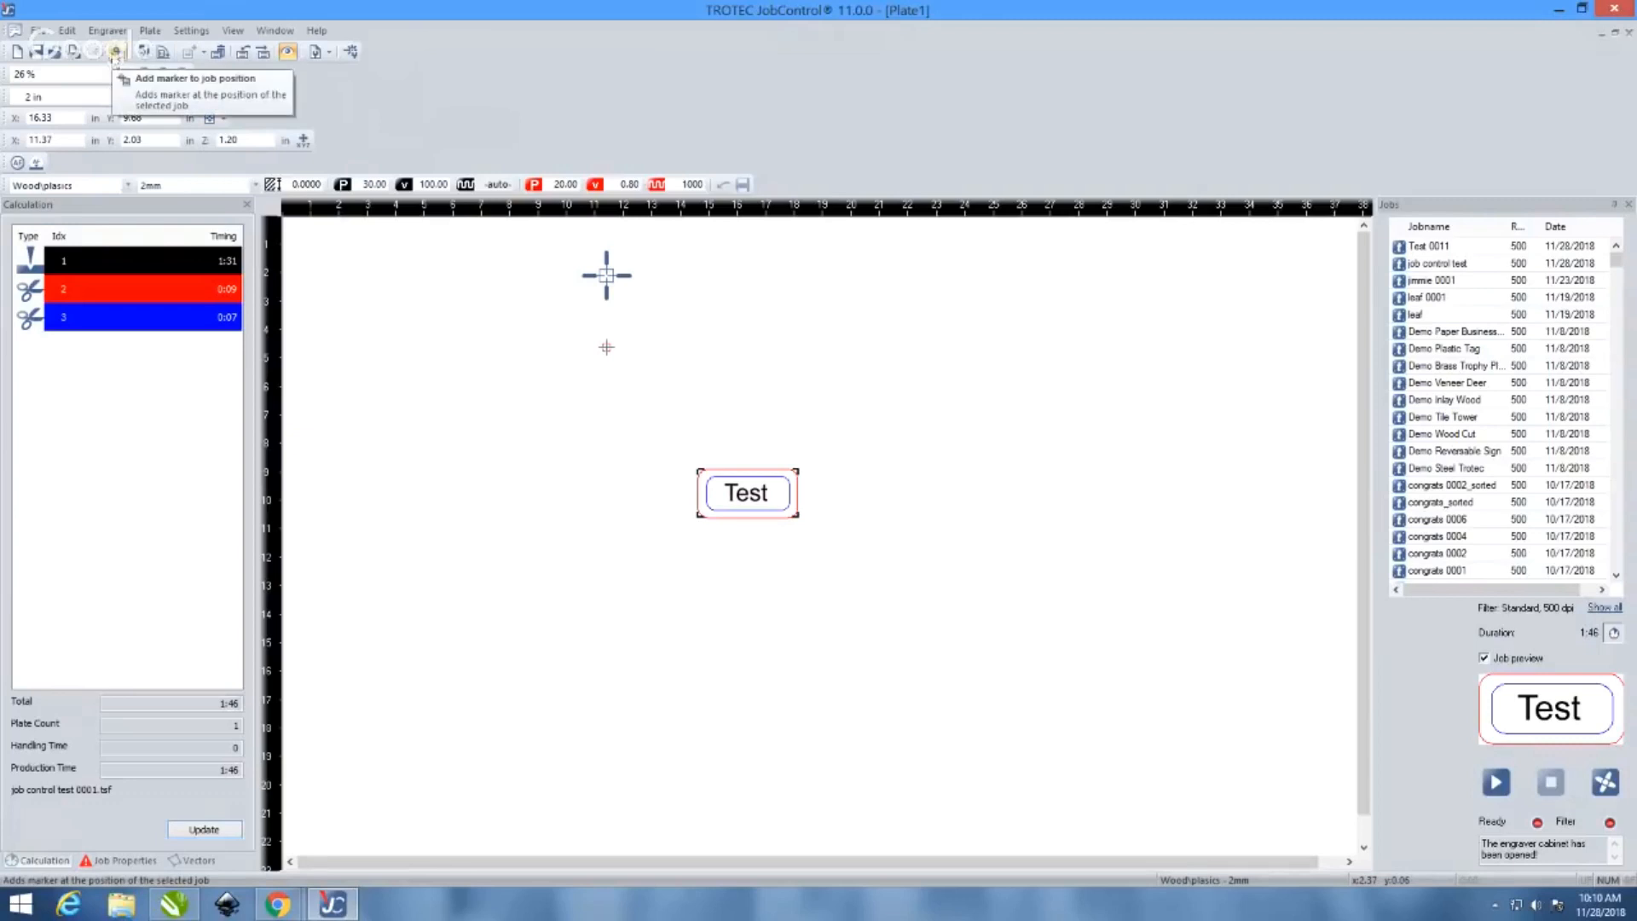
click(115, 53)
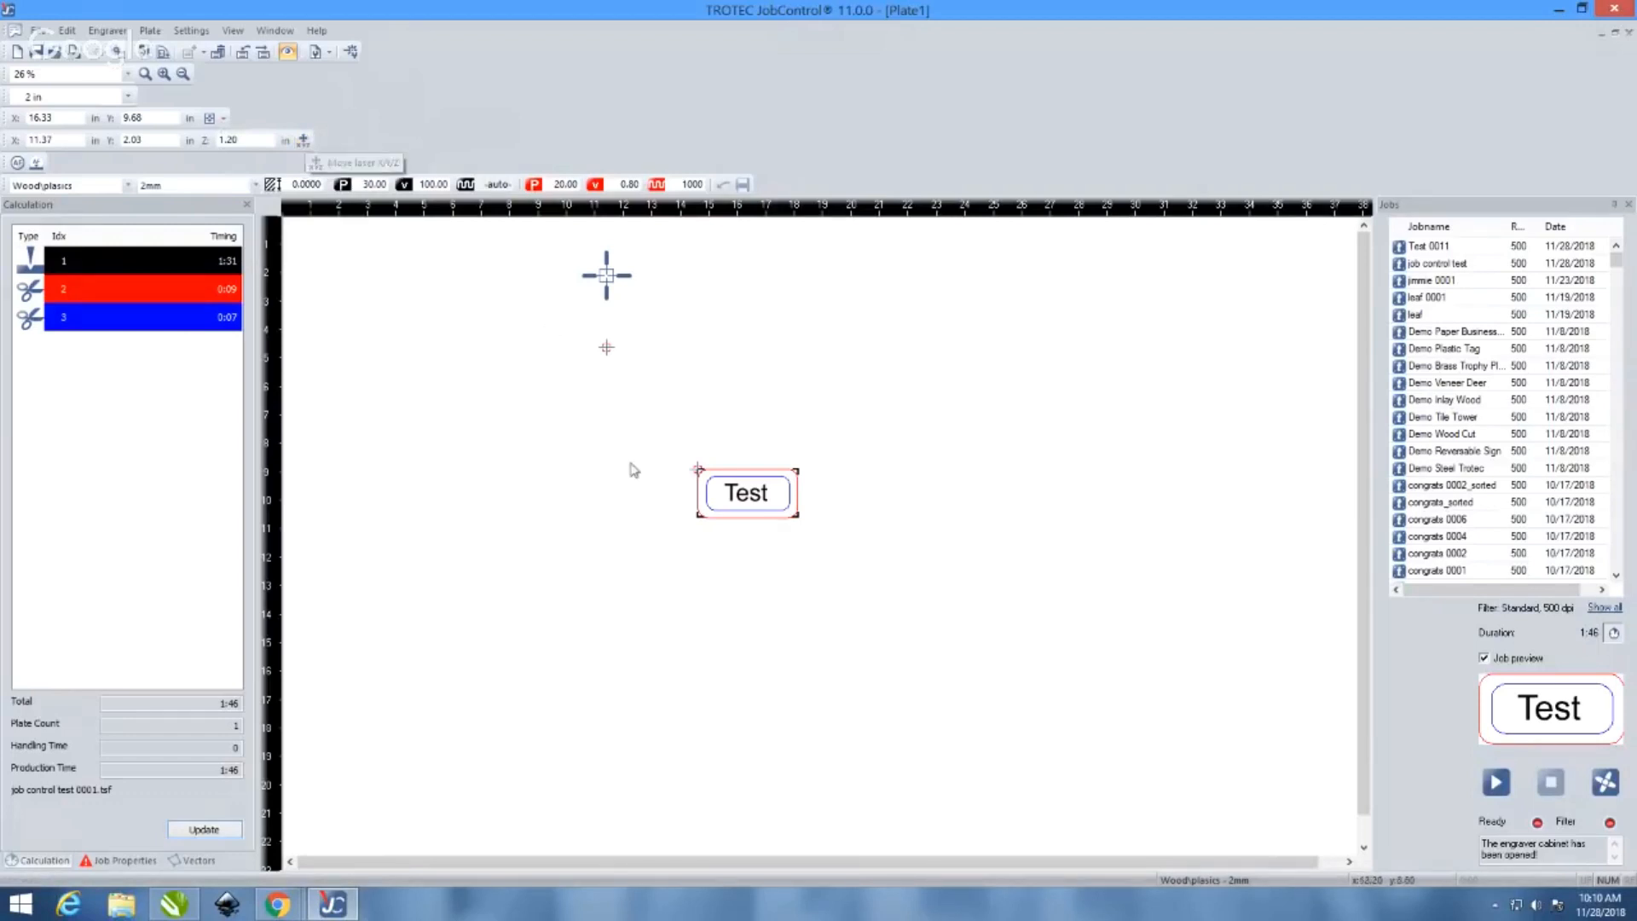
Delete the marker that was created from the Test job's position, keeping the one below the laser head
scroll(632, 472, down, 1)
scroll(529, 335, up, 1)
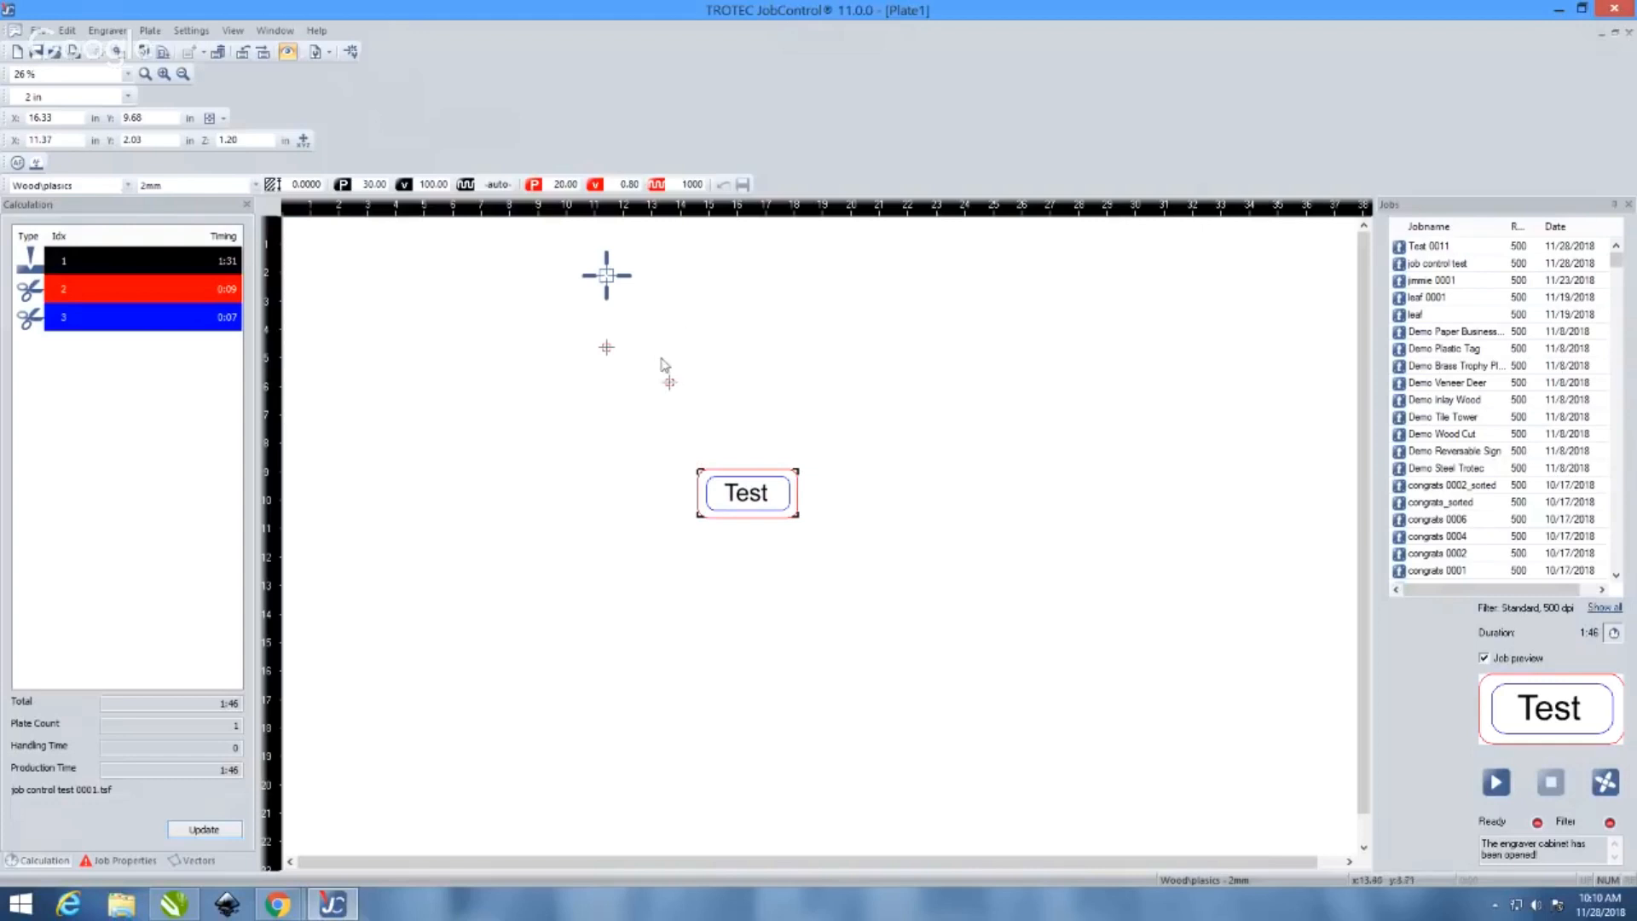
double_click(669, 383)
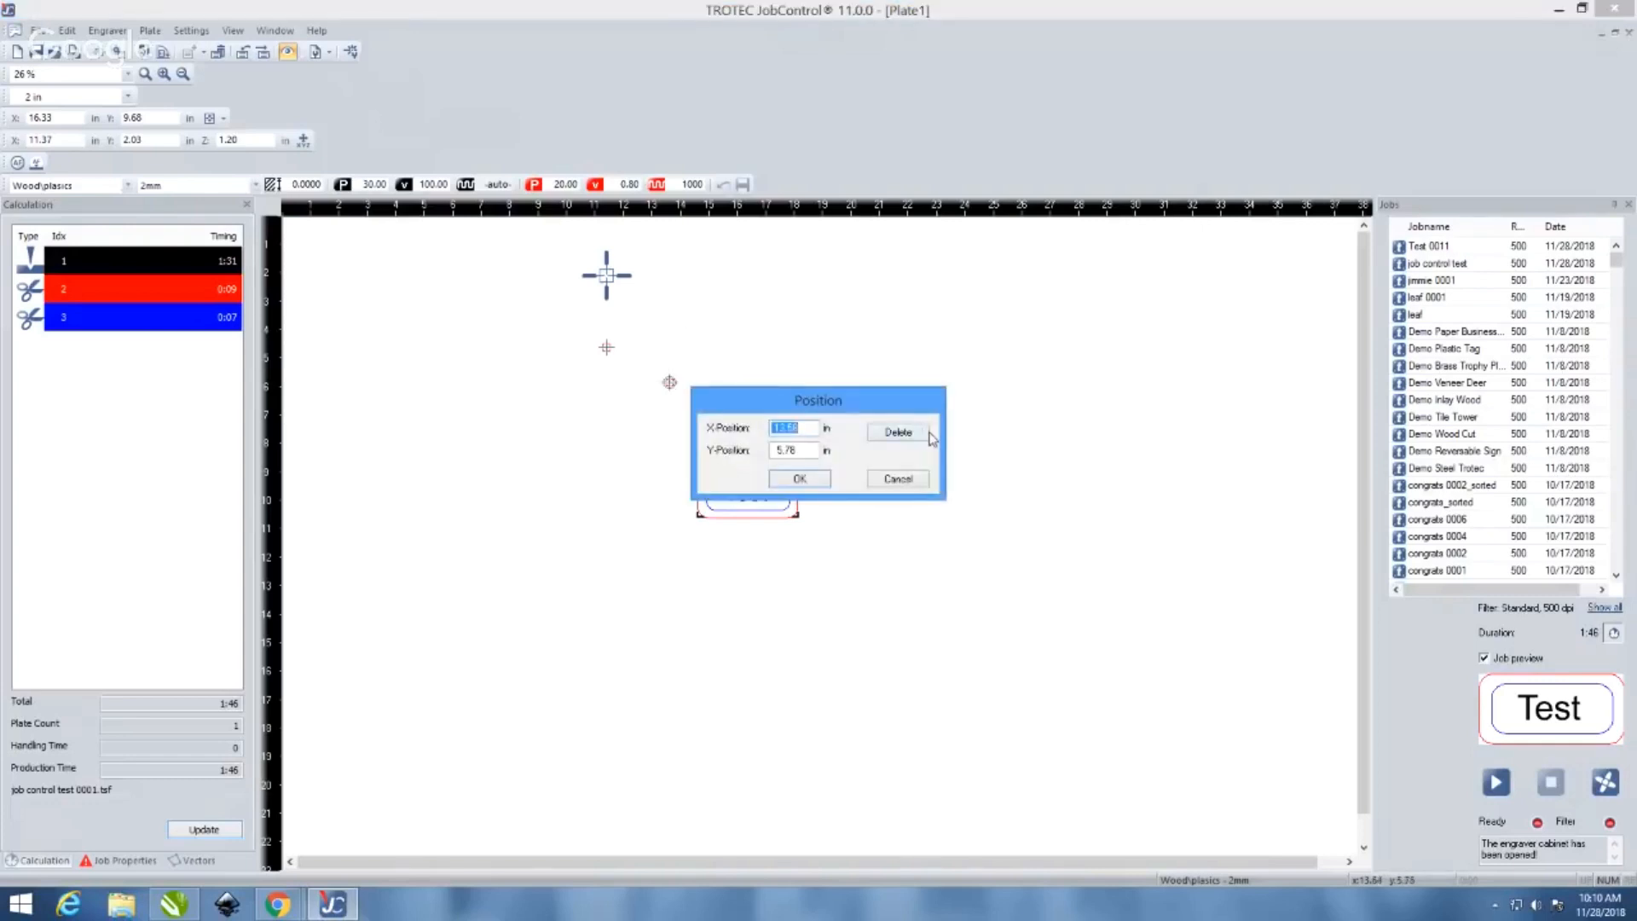
click(927, 433)
Snap the Test job's upper-left corner to the remaining marker, at about X 13.13 in, Y 5.39 in, and clear the selection
mouse_move(742, 512)
mouse_down()
mouse_move(692, 463)
mouse_move(653, 386)
mouse_up()
click(851, 432)
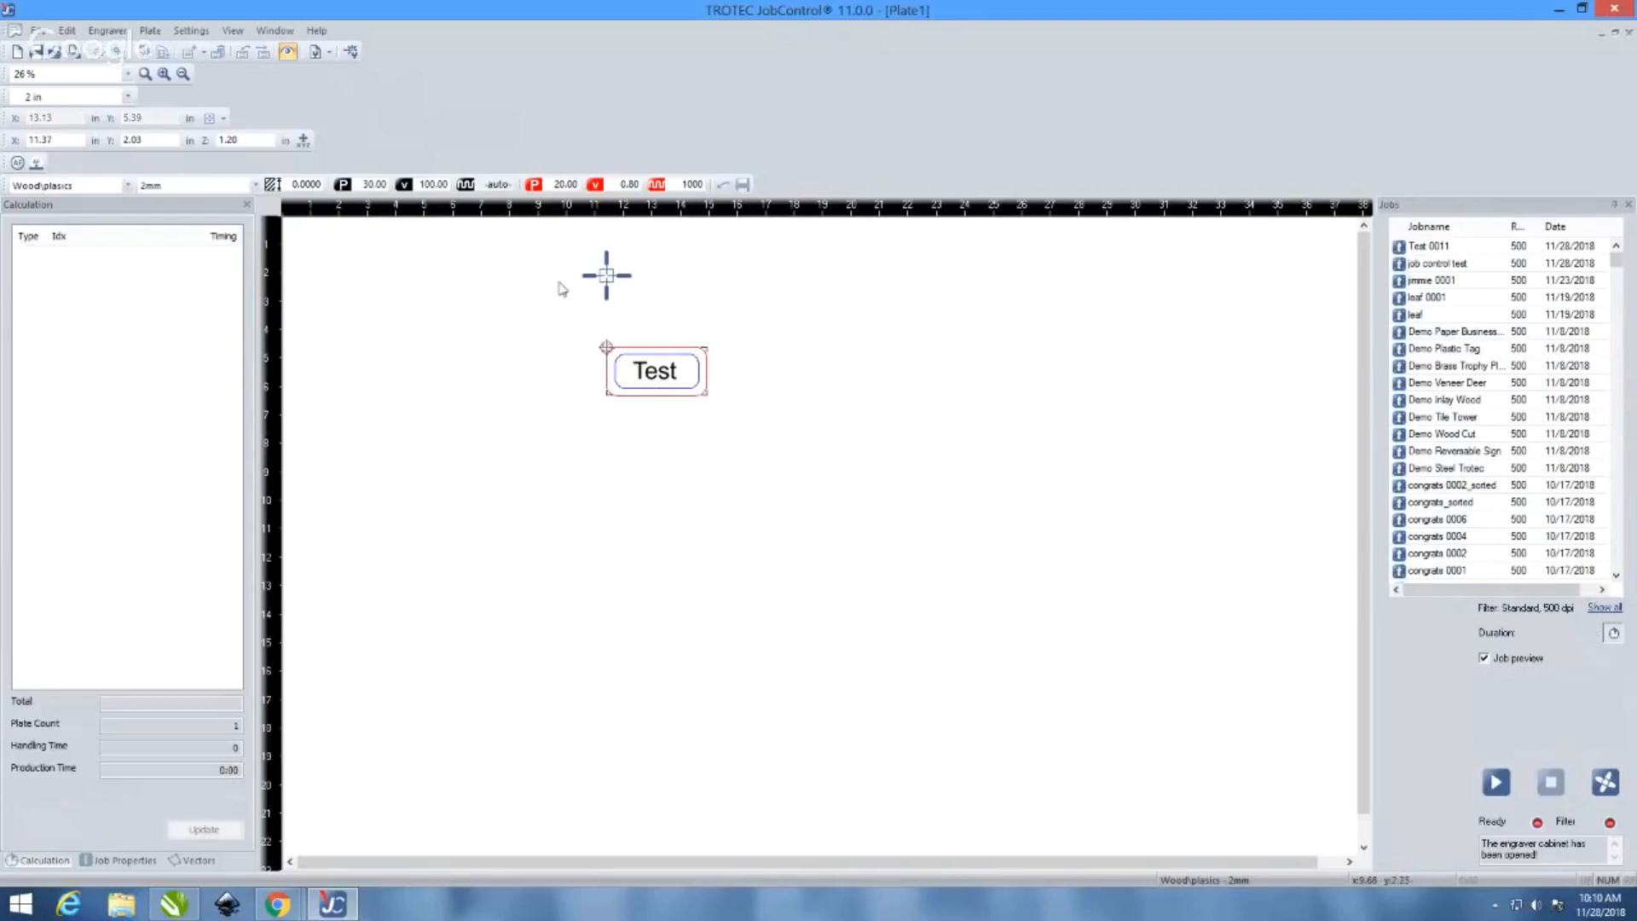
scroll(611, 381, up, 1)
scroll(971, 577, down, 1)
Try keeping Cut CO2 with a power of 10 for the blue color of the 2mm material, and discard the change
double_click(935, 445)
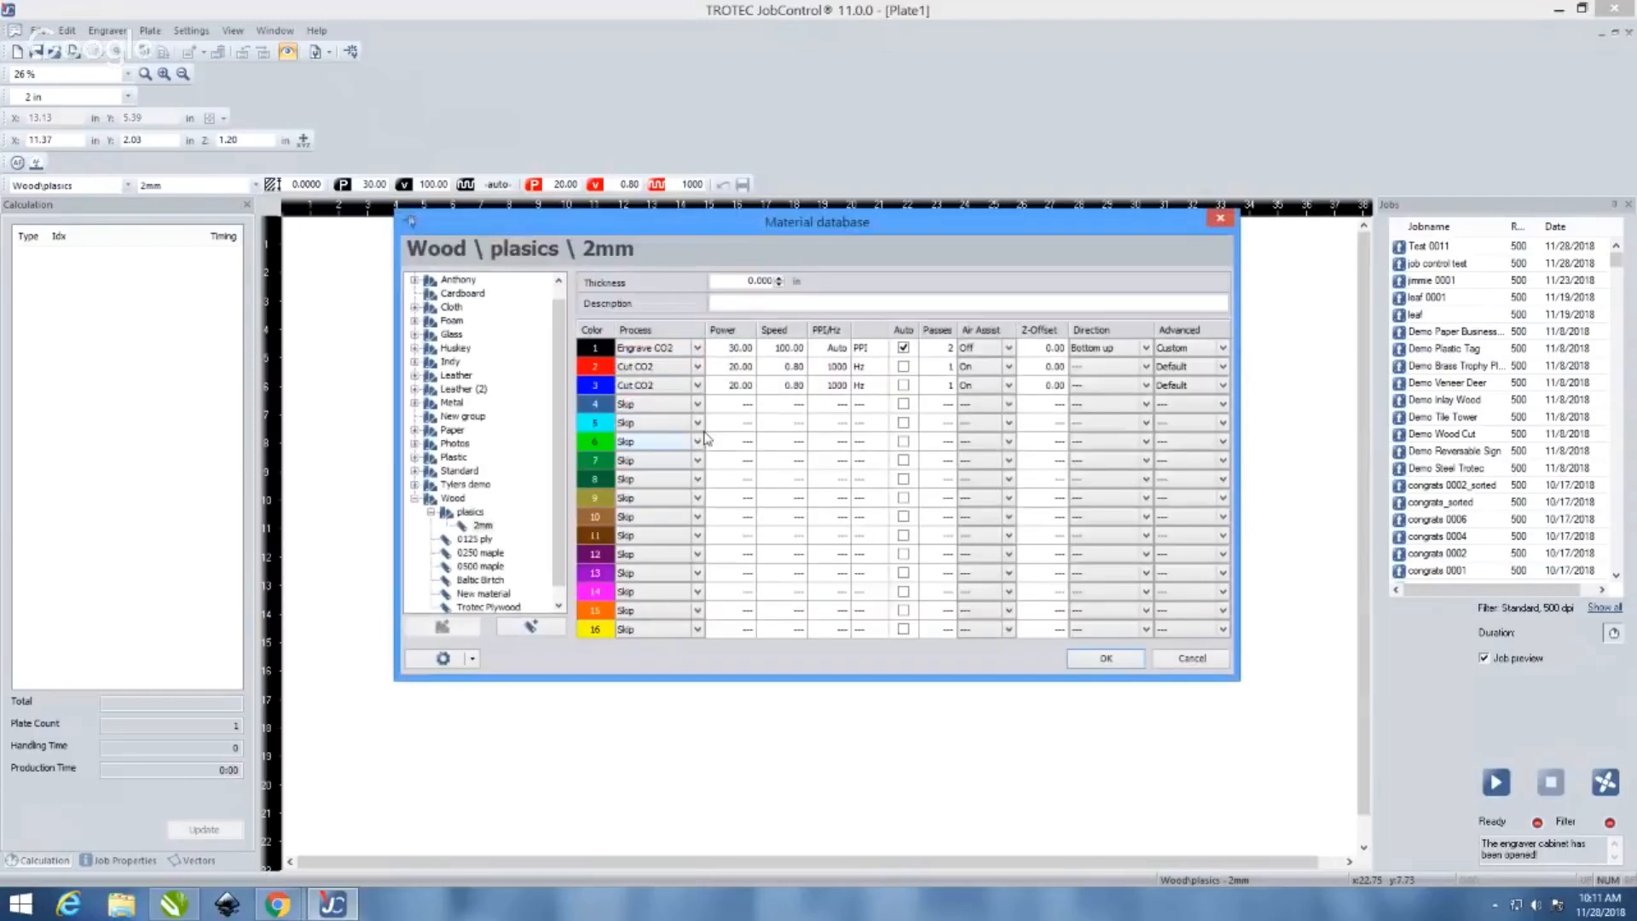
drag(690, 222, 1057, 230)
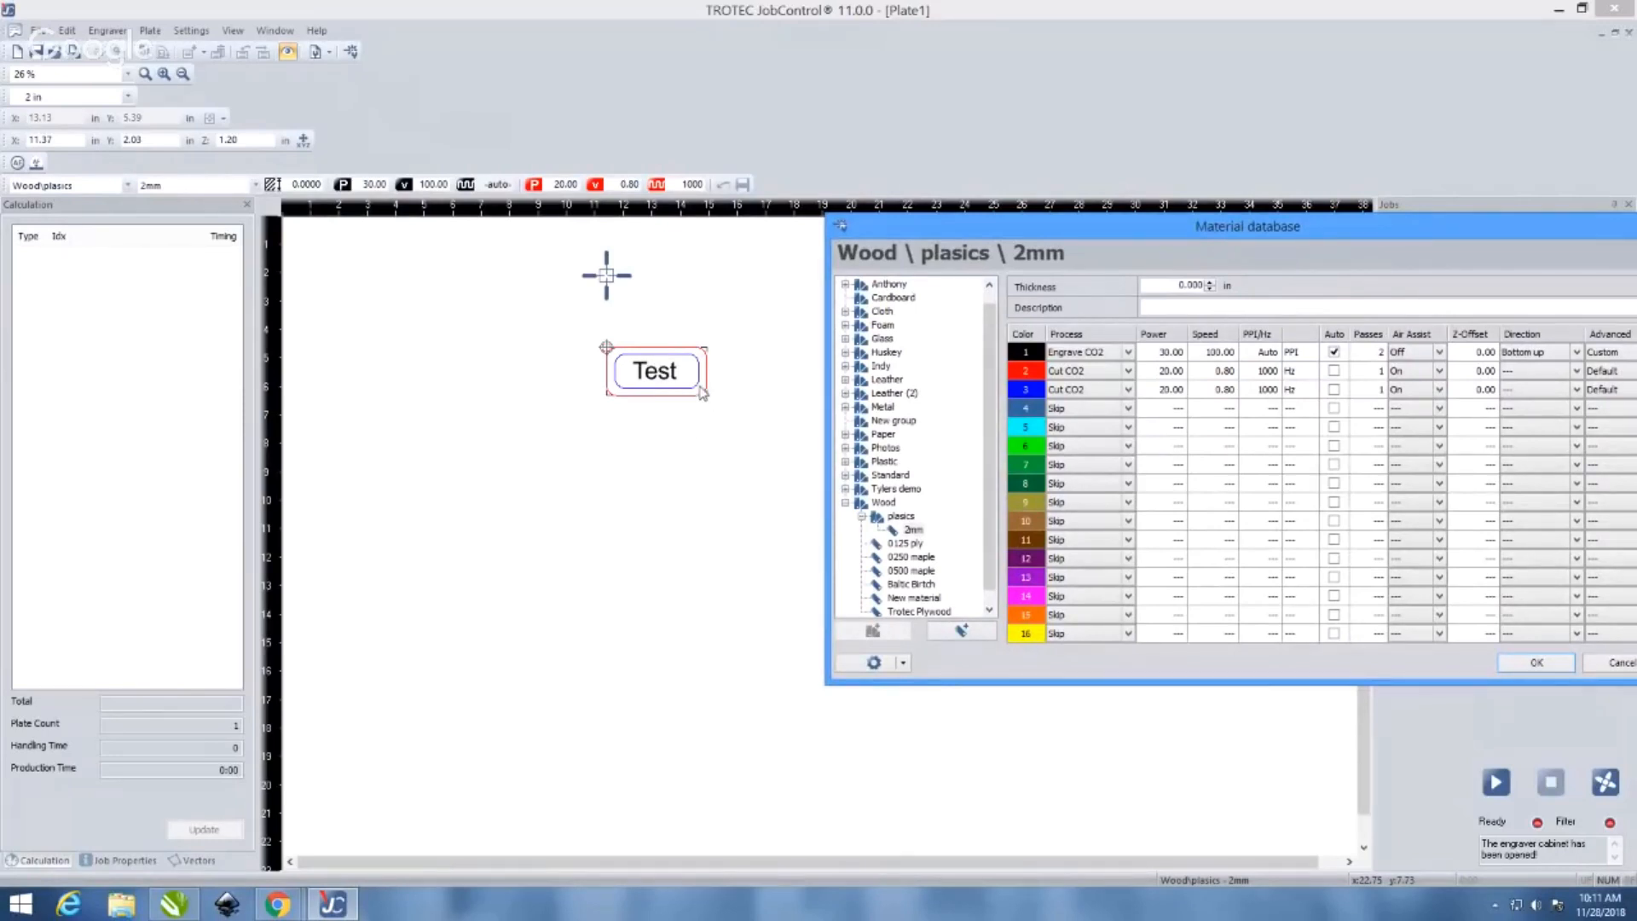
click(1129, 389)
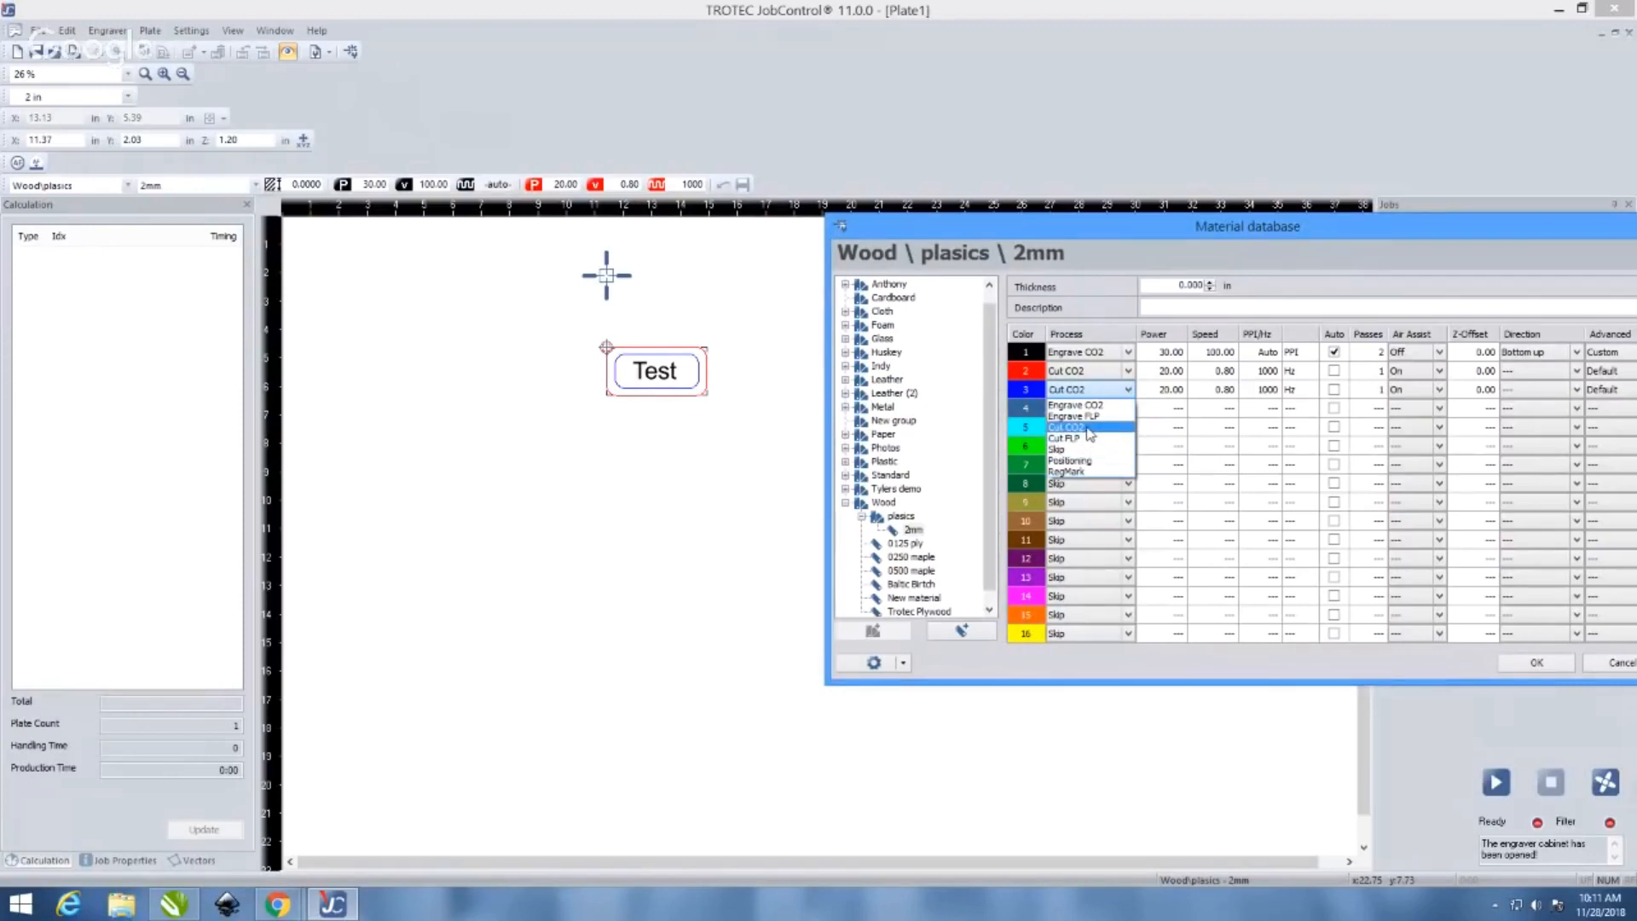
click(1088, 429)
click(1168, 393)
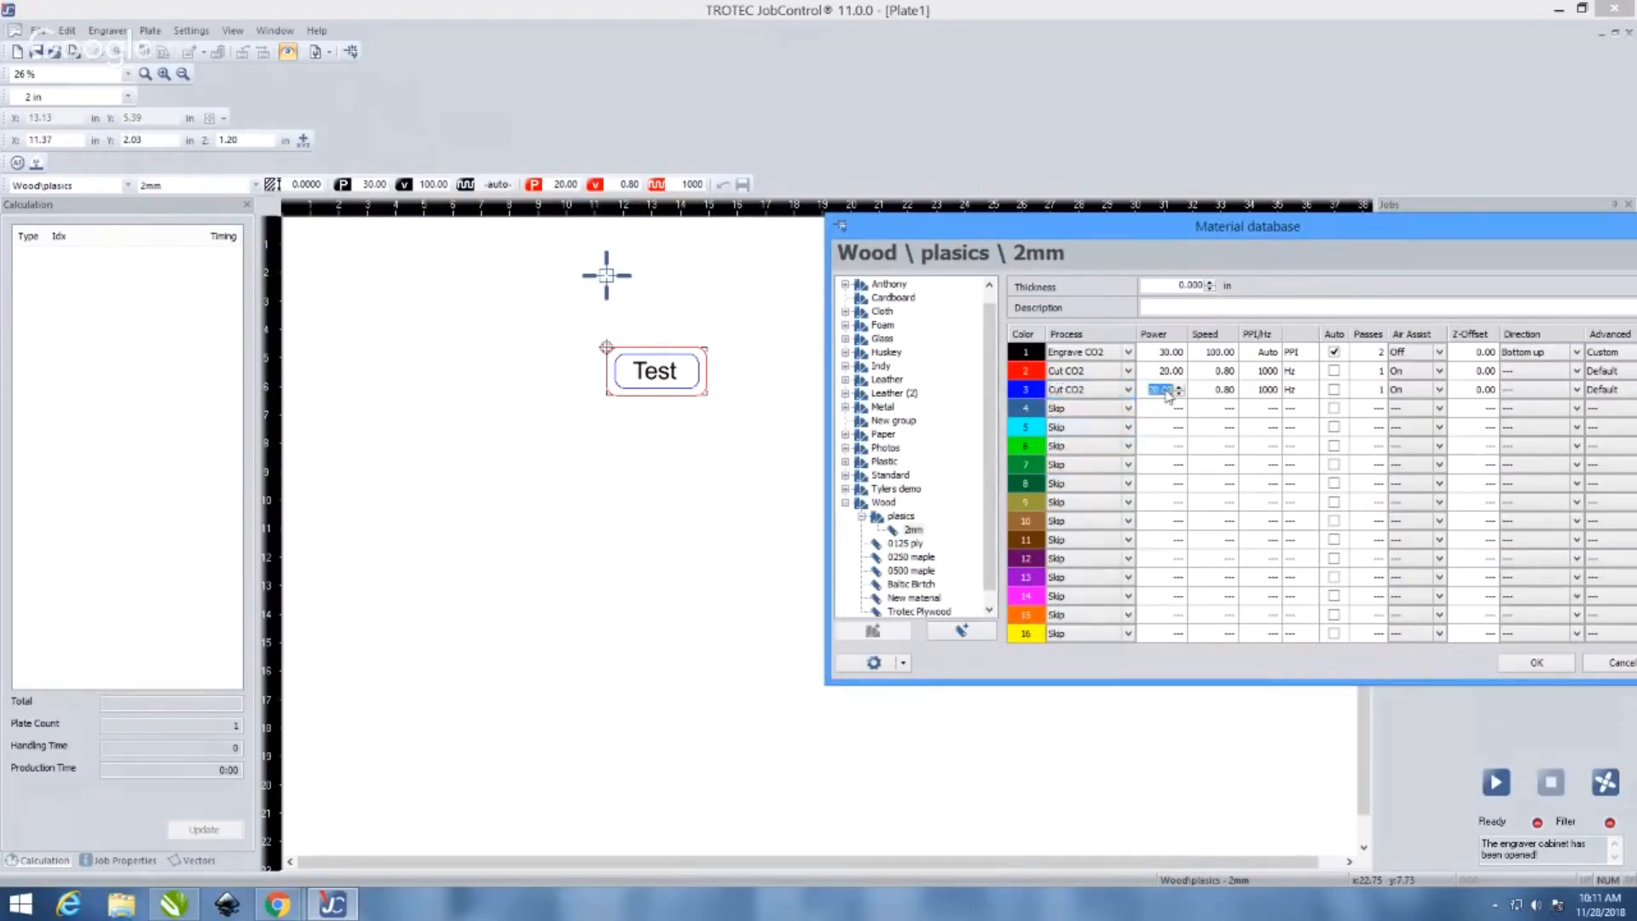
text(10)
click(1226, 391)
click(1618, 665)
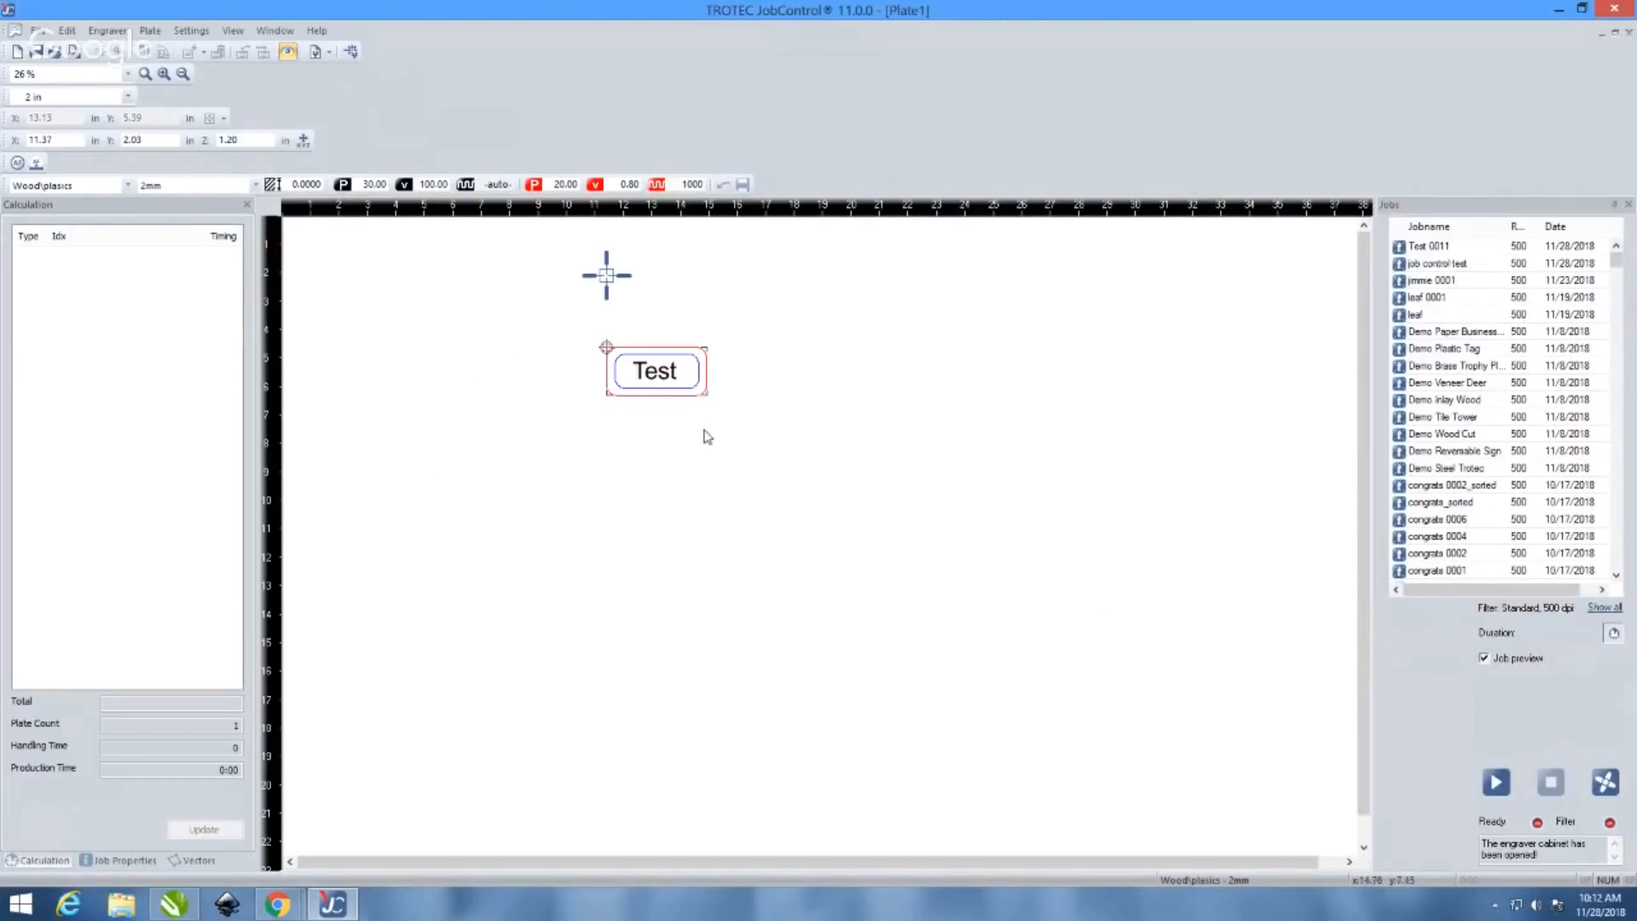
Review the commands available for the Test job, including Repeat Cut Line, and clear the selection
right_click(678, 384)
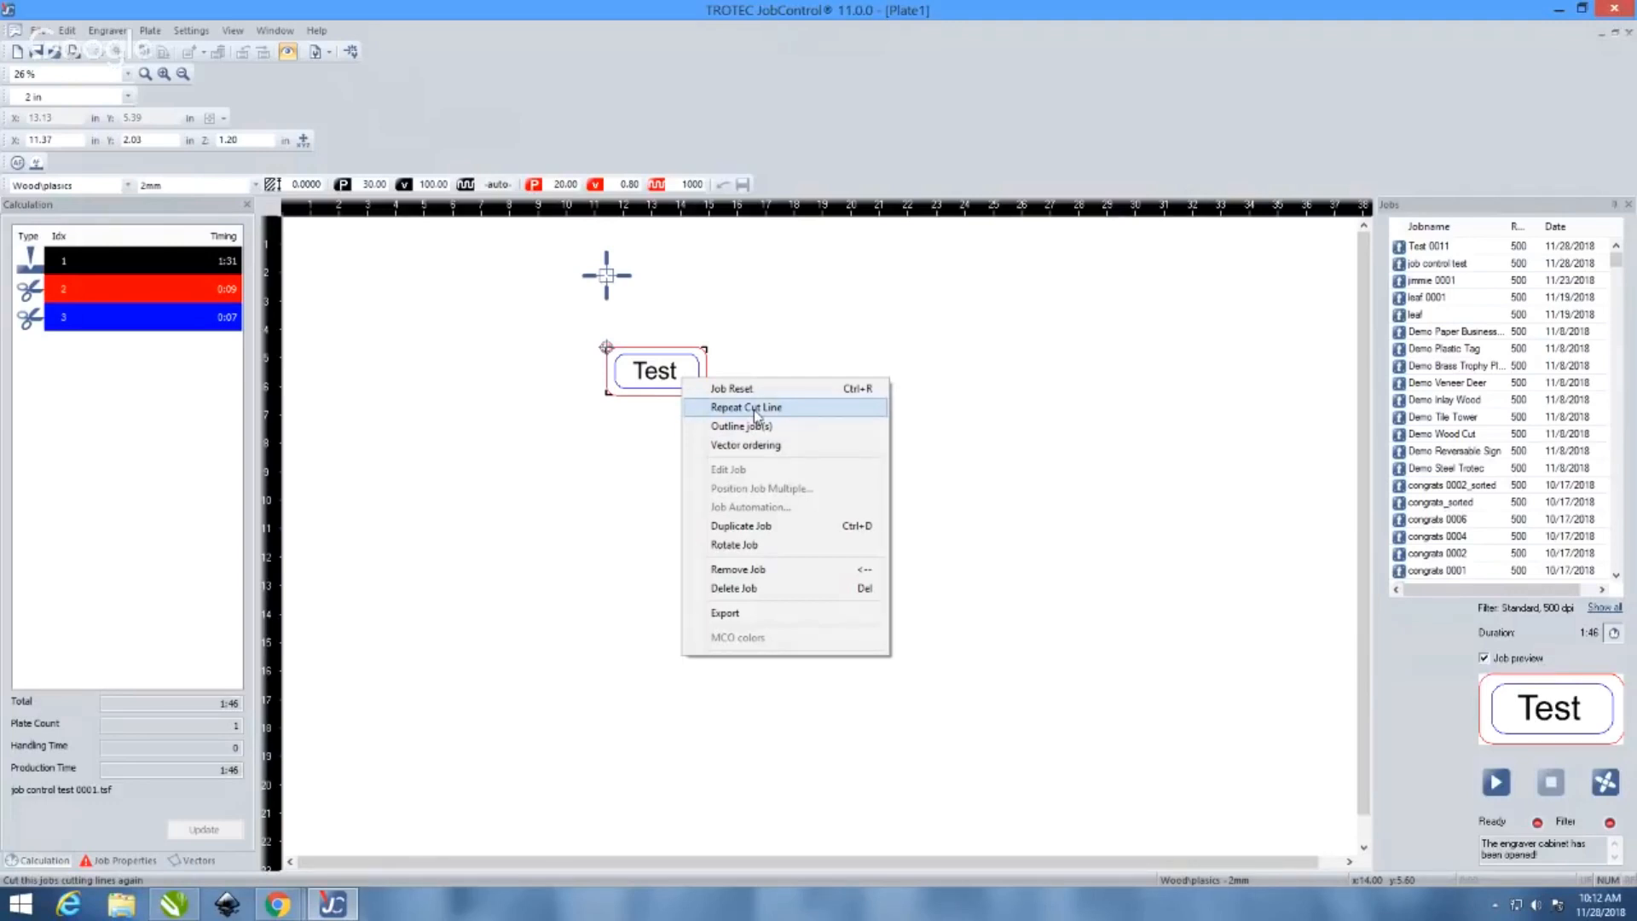
click(613, 433)
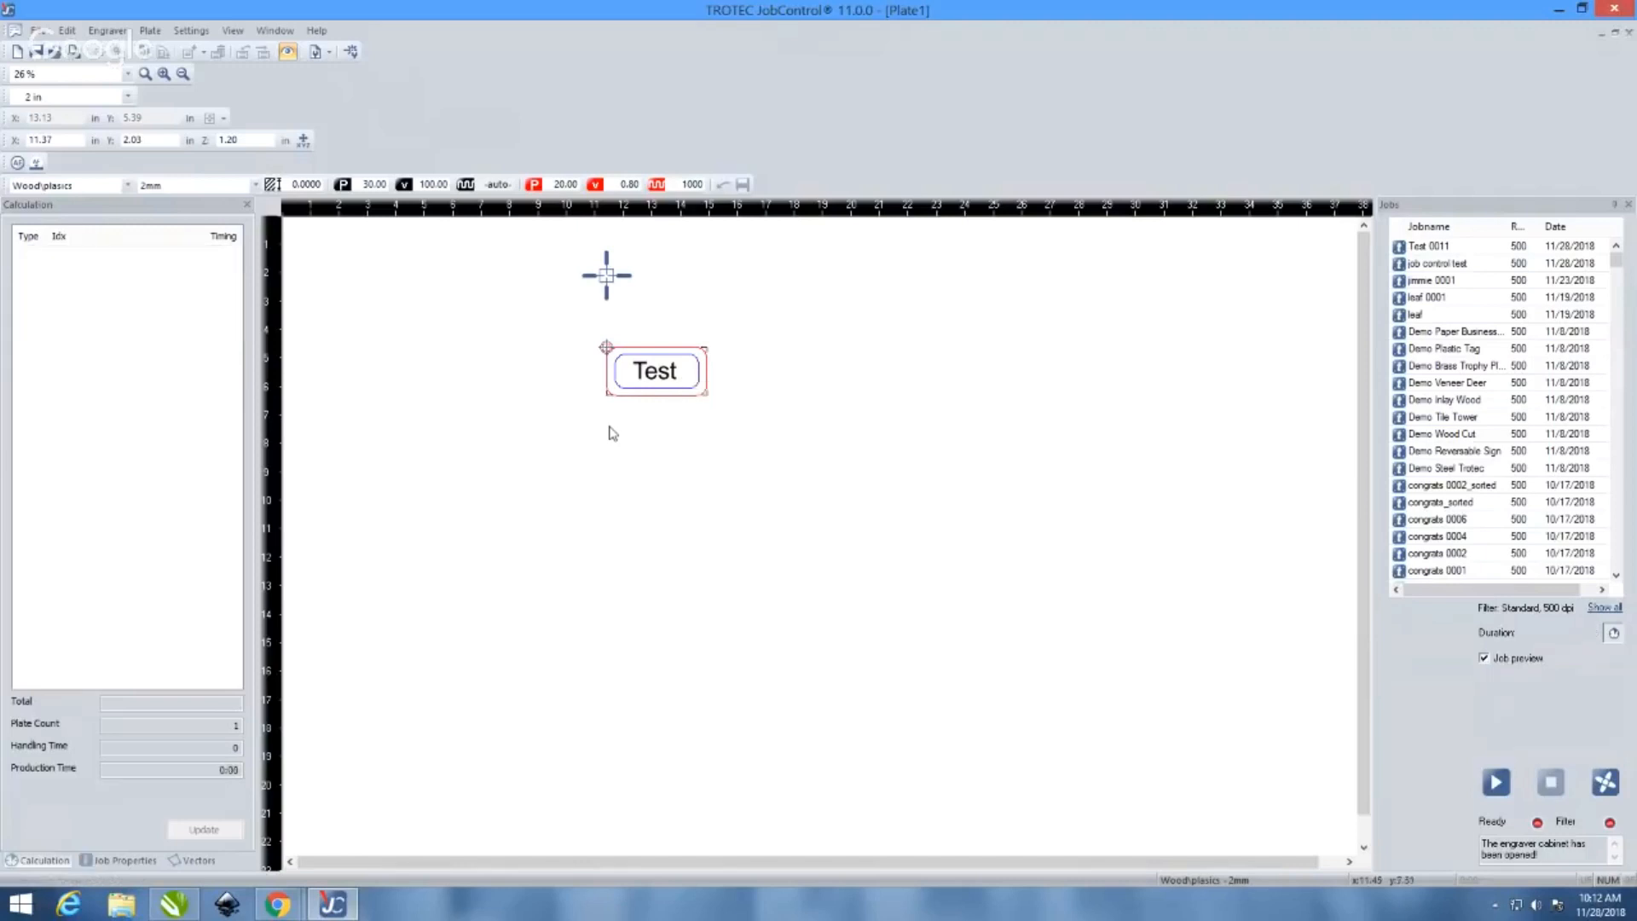
Review the commands available for the Test job on the plate, including Outline job(s), and clear the selection
click(676, 388)
click(801, 374)
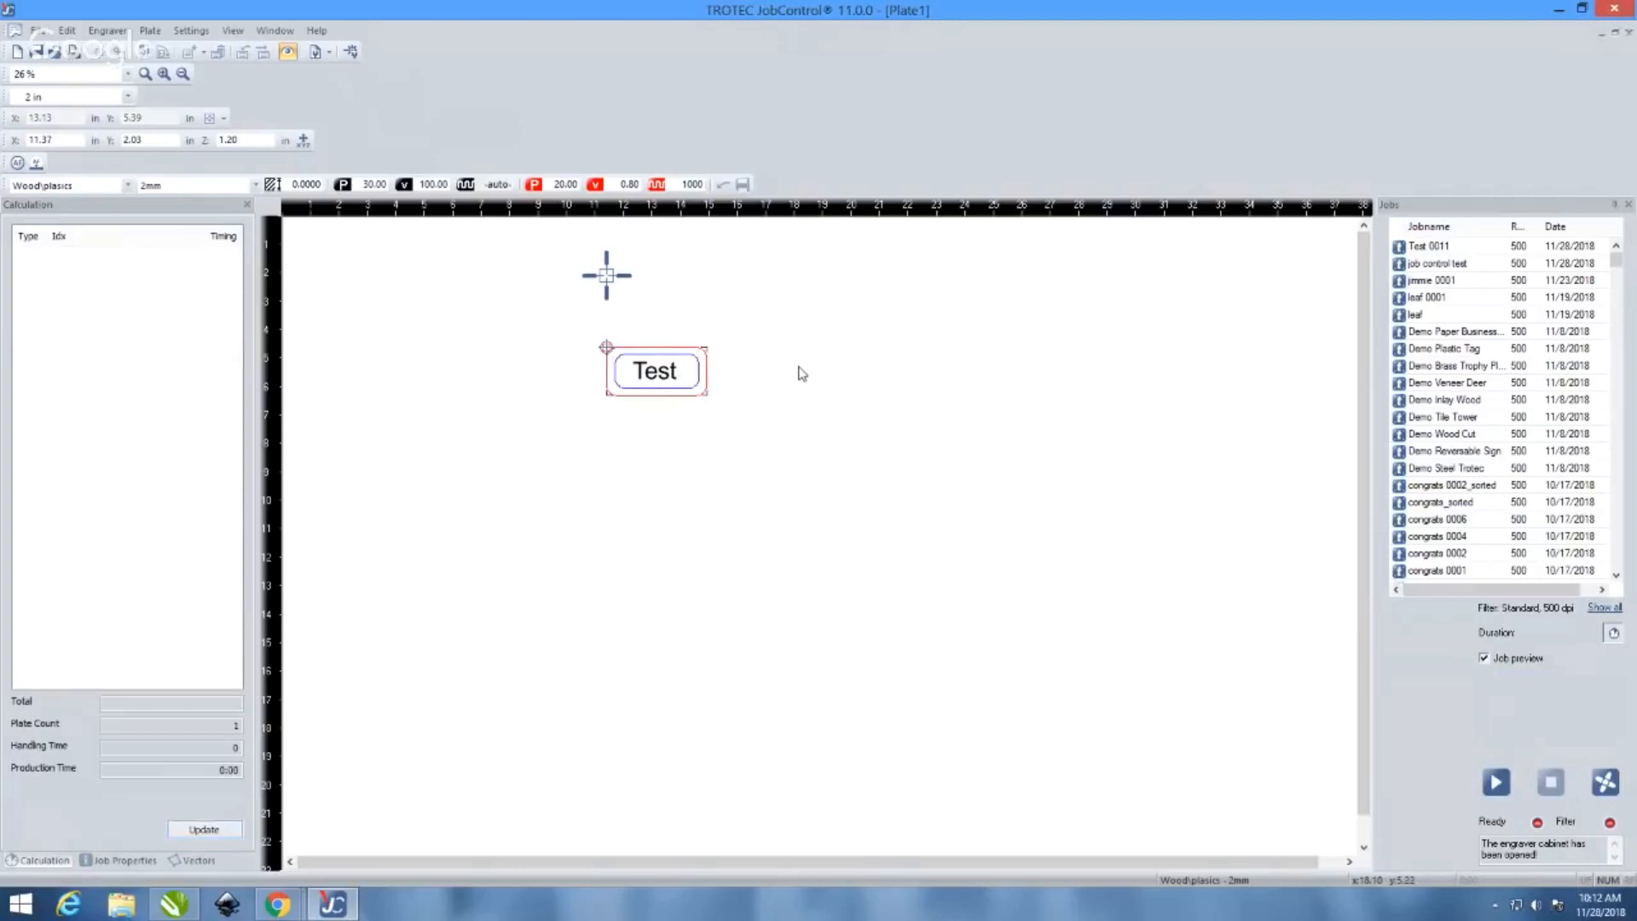
click(668, 379)
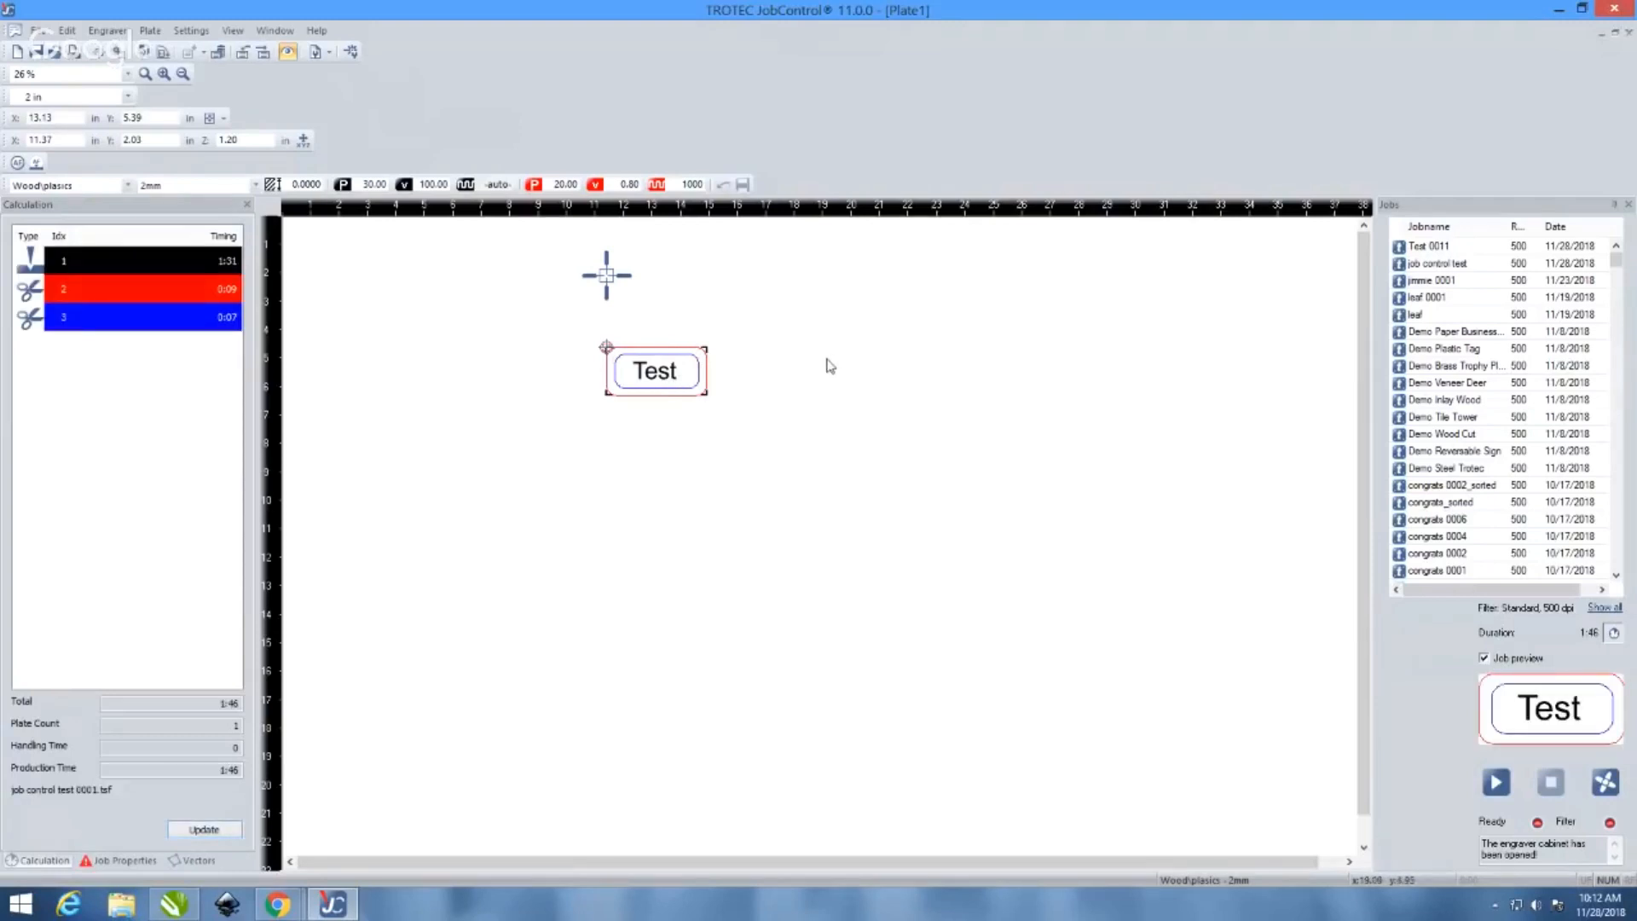
right_click(670, 384)
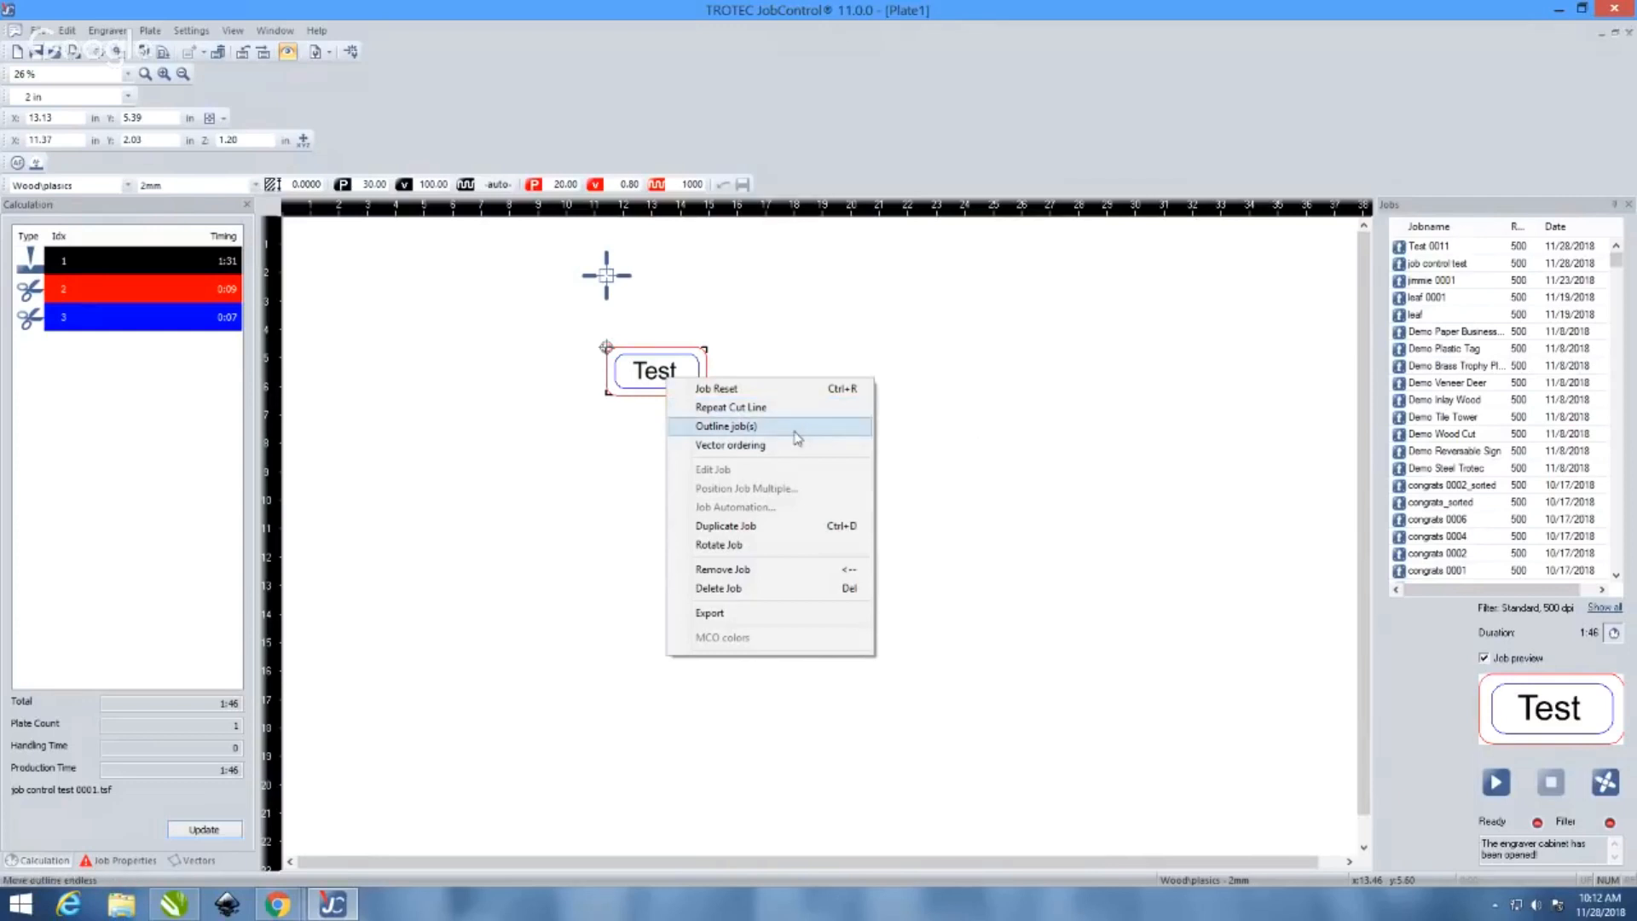
click(887, 323)
scroll(838, 376, down, 1)
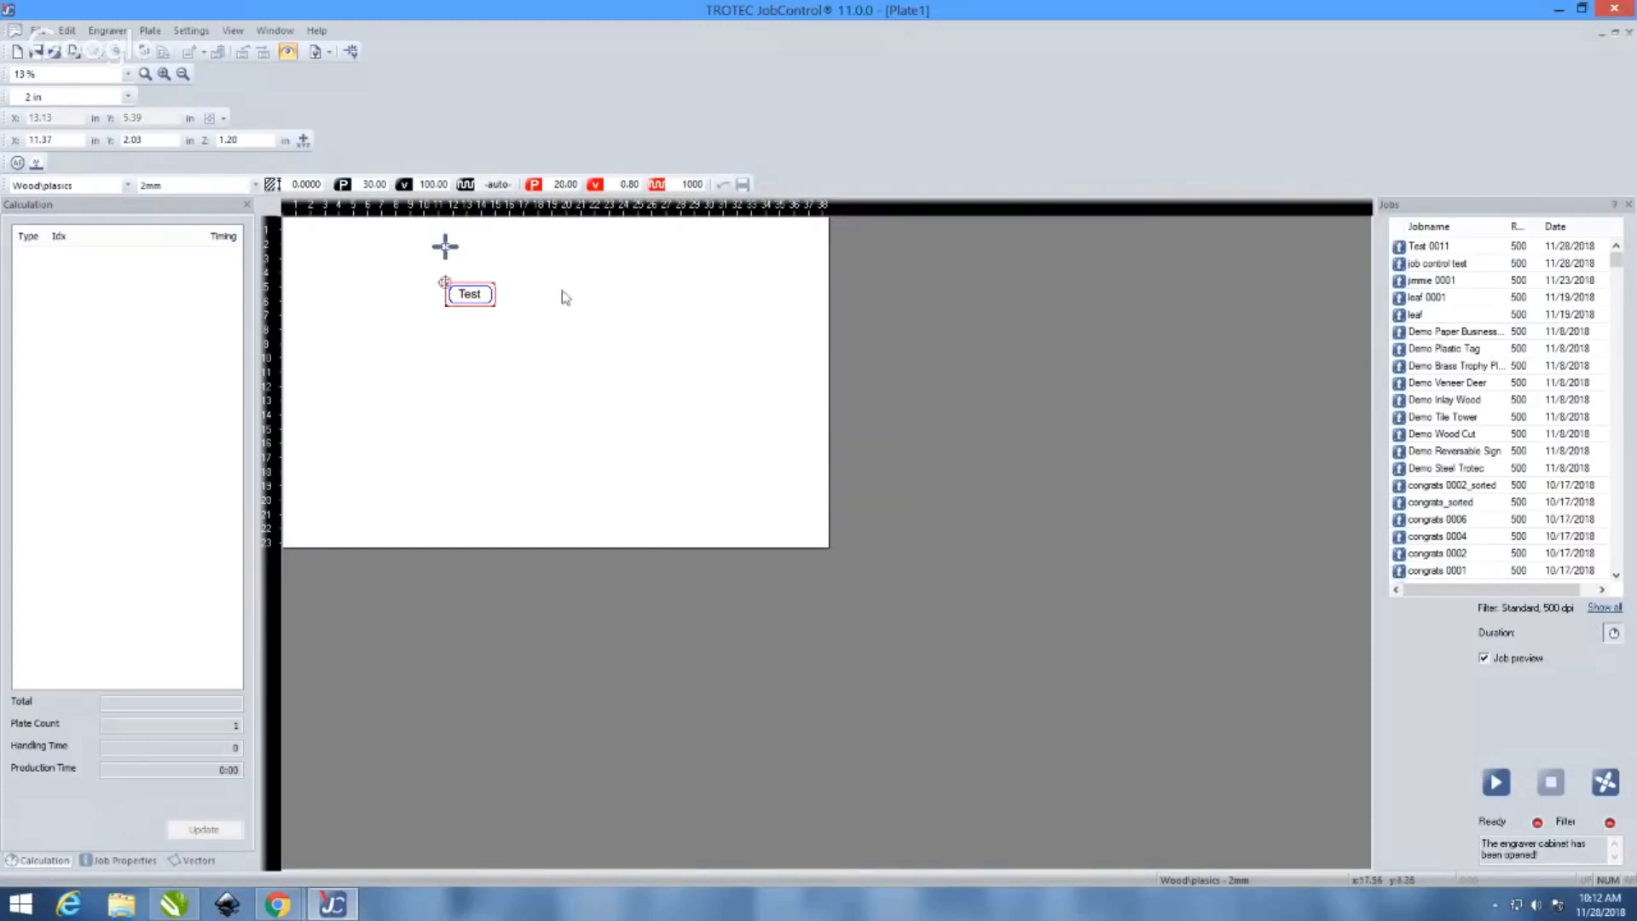
right_click(477, 300)
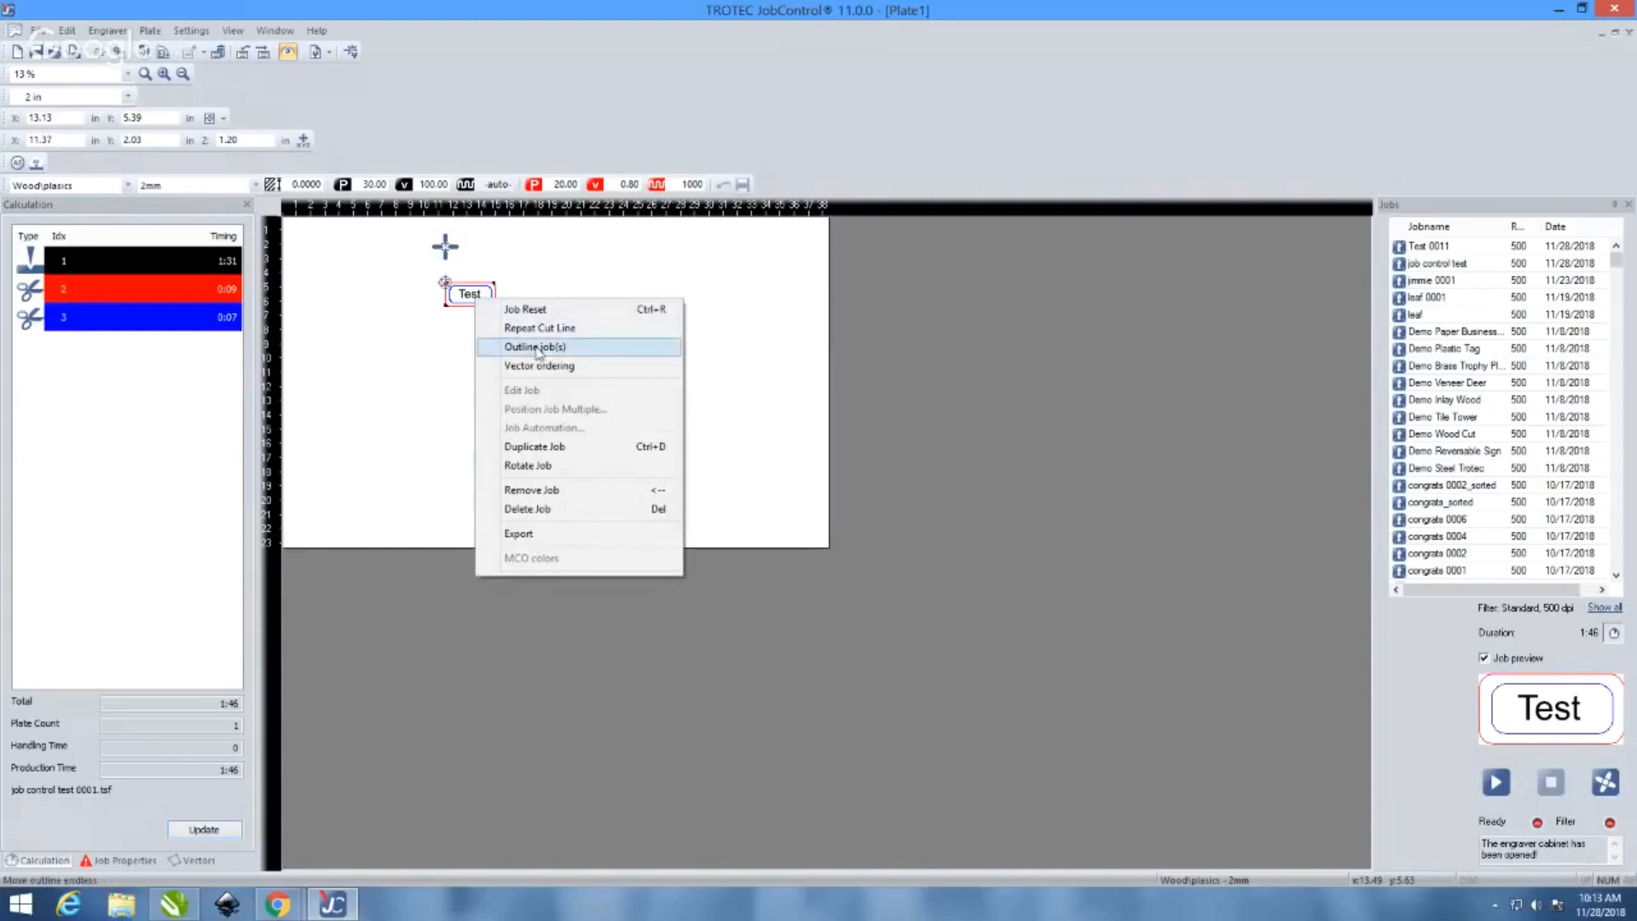
click(458, 321)
scroll(457, 316, up, 1)
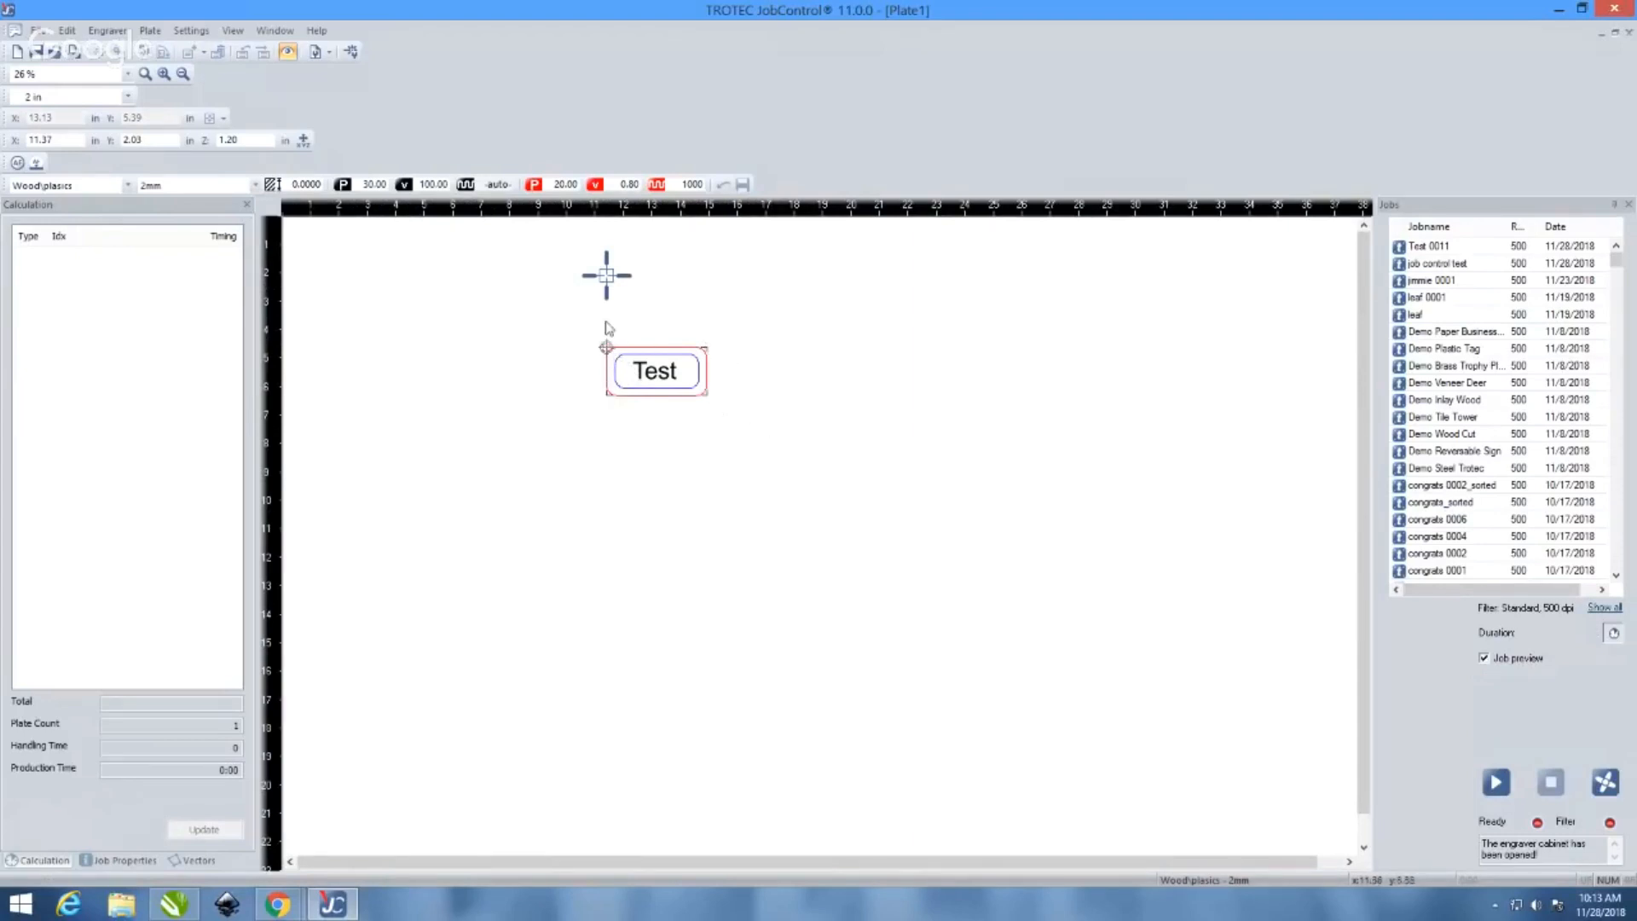
Look over the 2mm material's process settings in the material database and close it without changes
scroll(728, 402, down, 1)
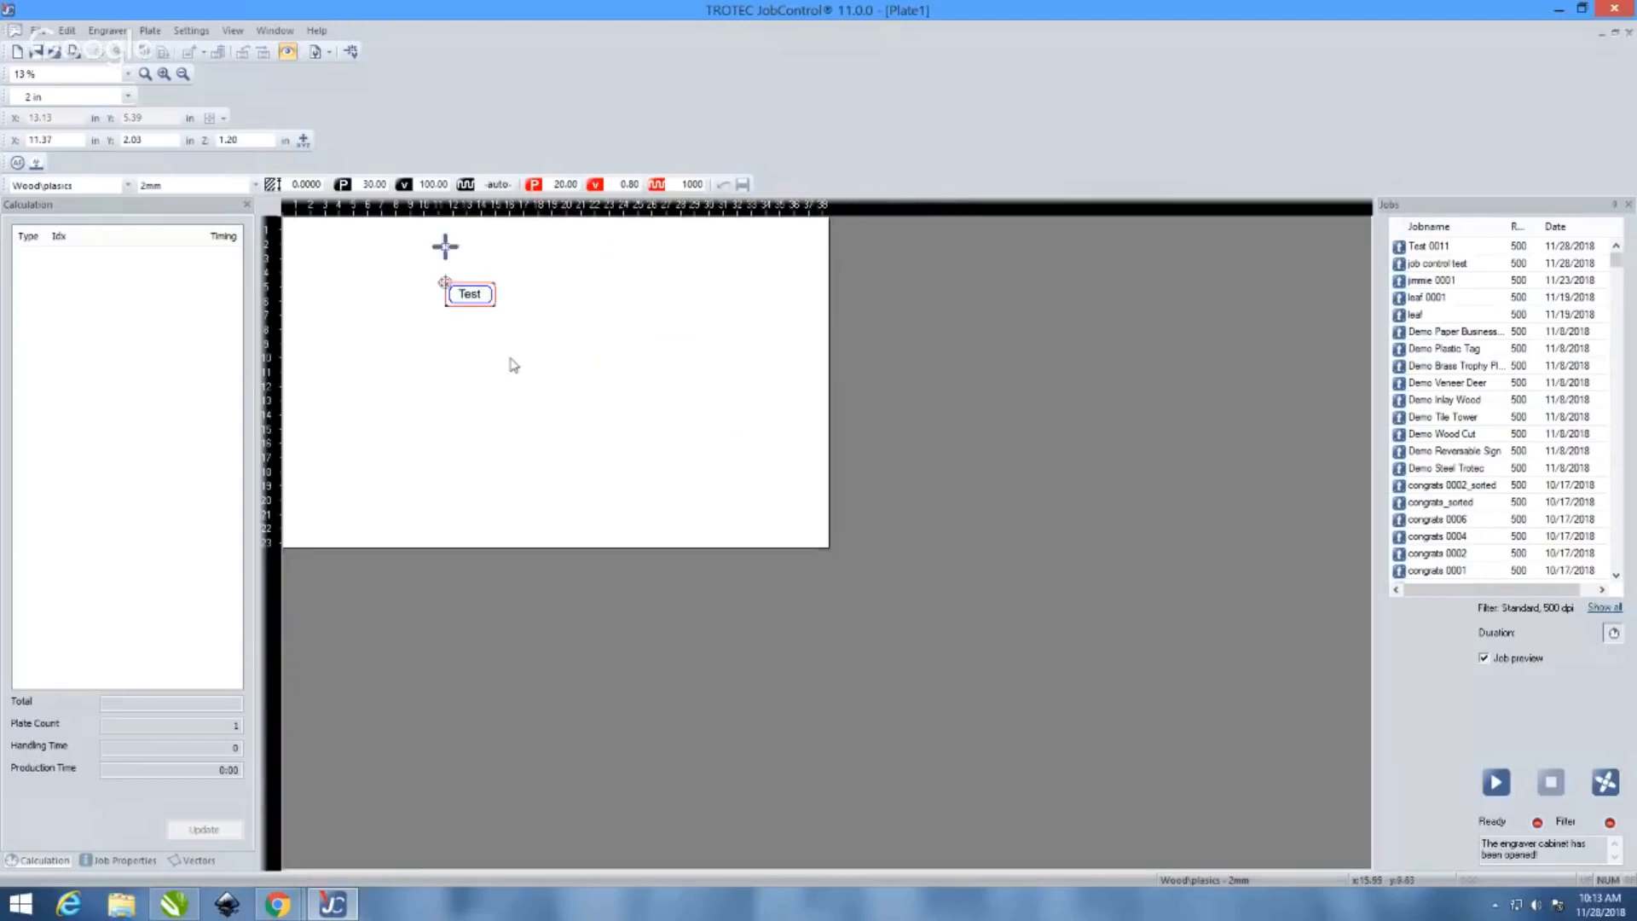
double_click(511, 358)
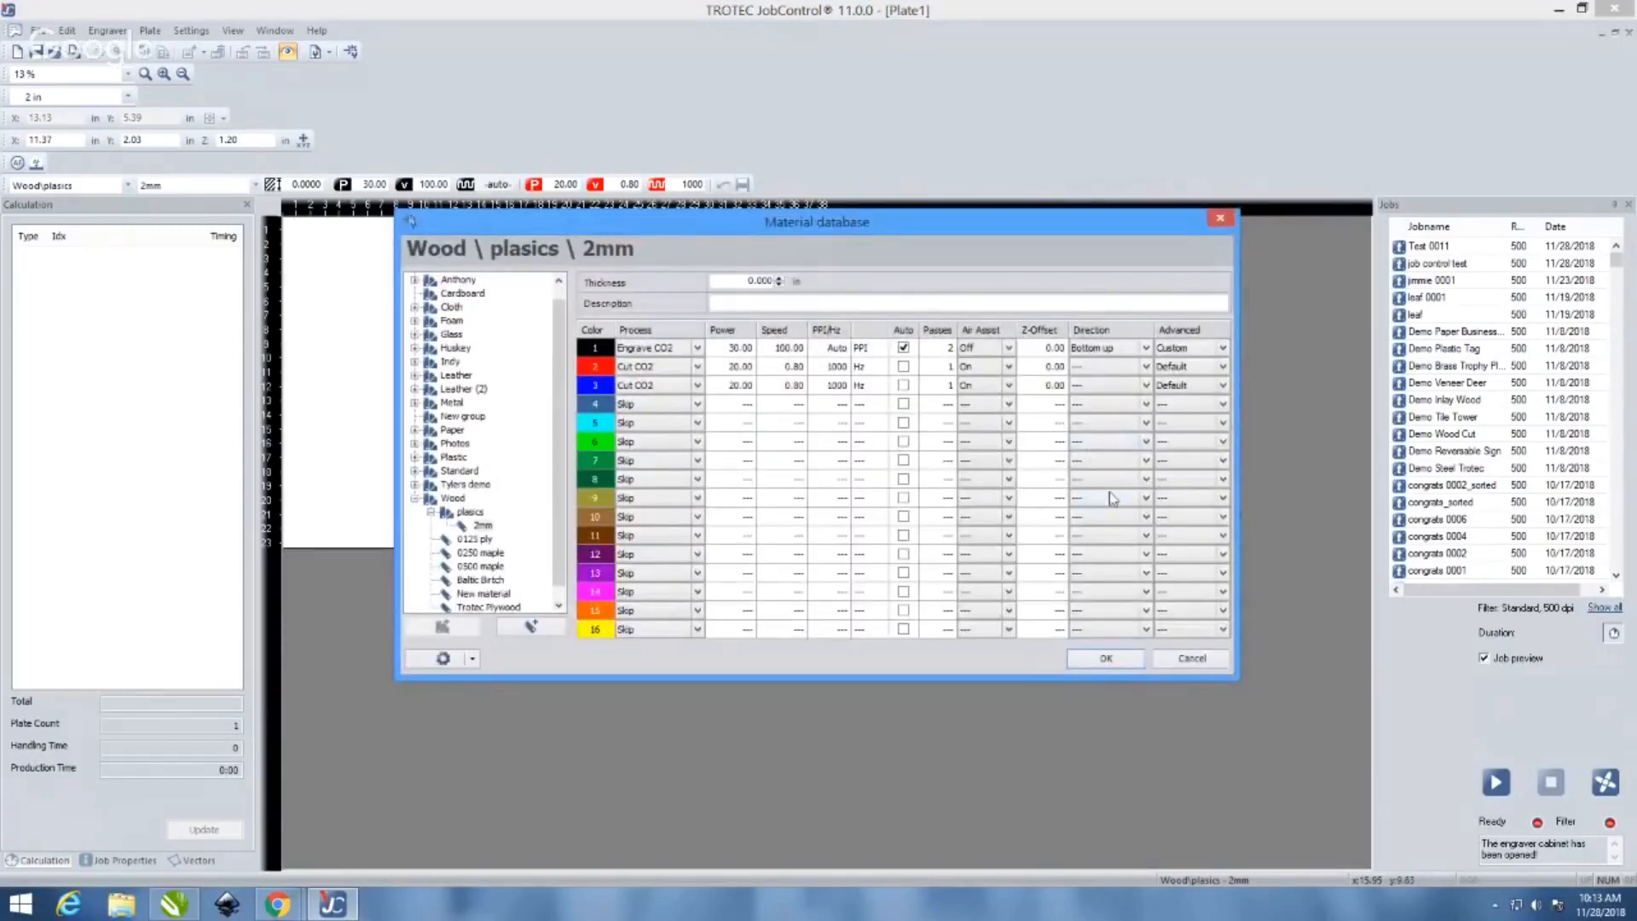
click(1193, 658)
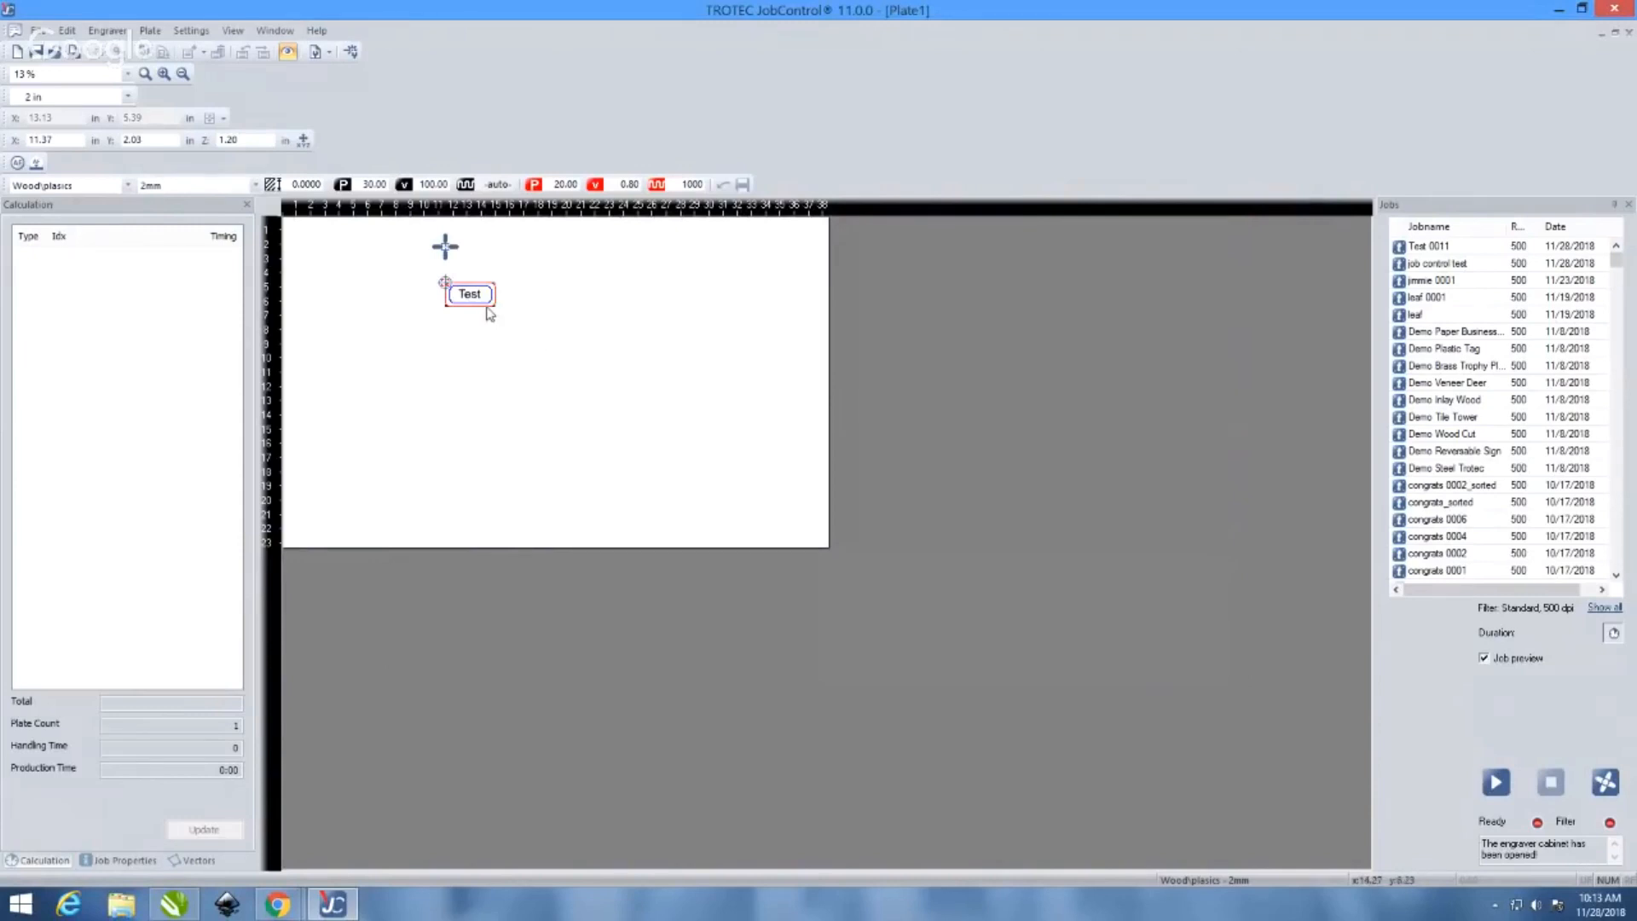
Go through the Test job's command list again, from Job Reset to Export, without applying any command
scroll(480, 310, up, 1)
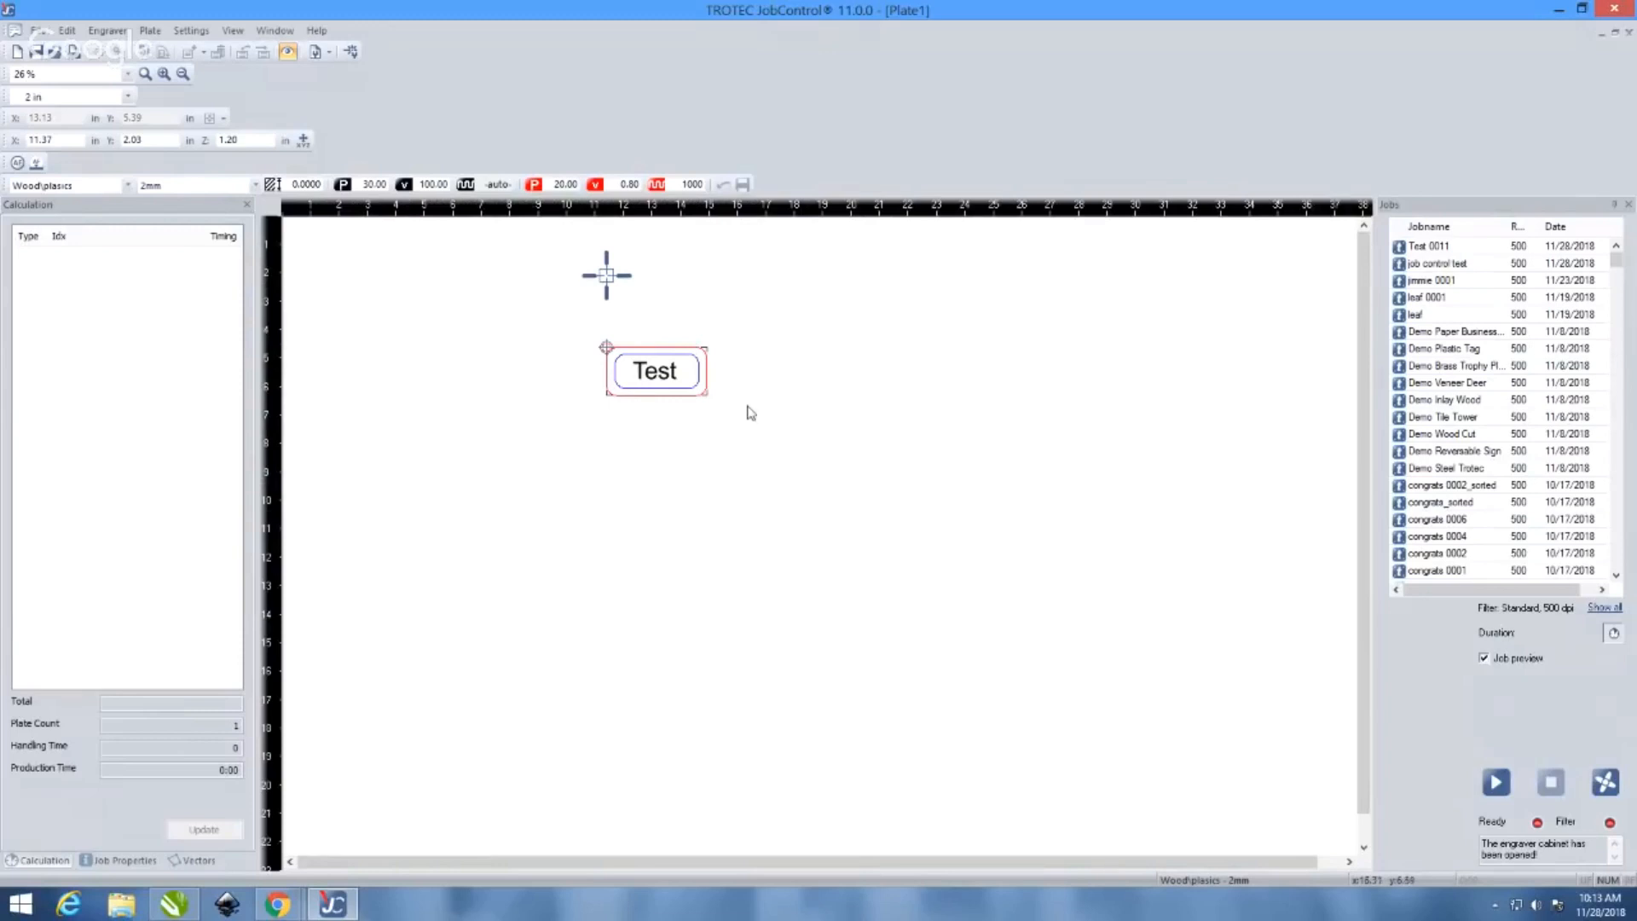
click(670, 386)
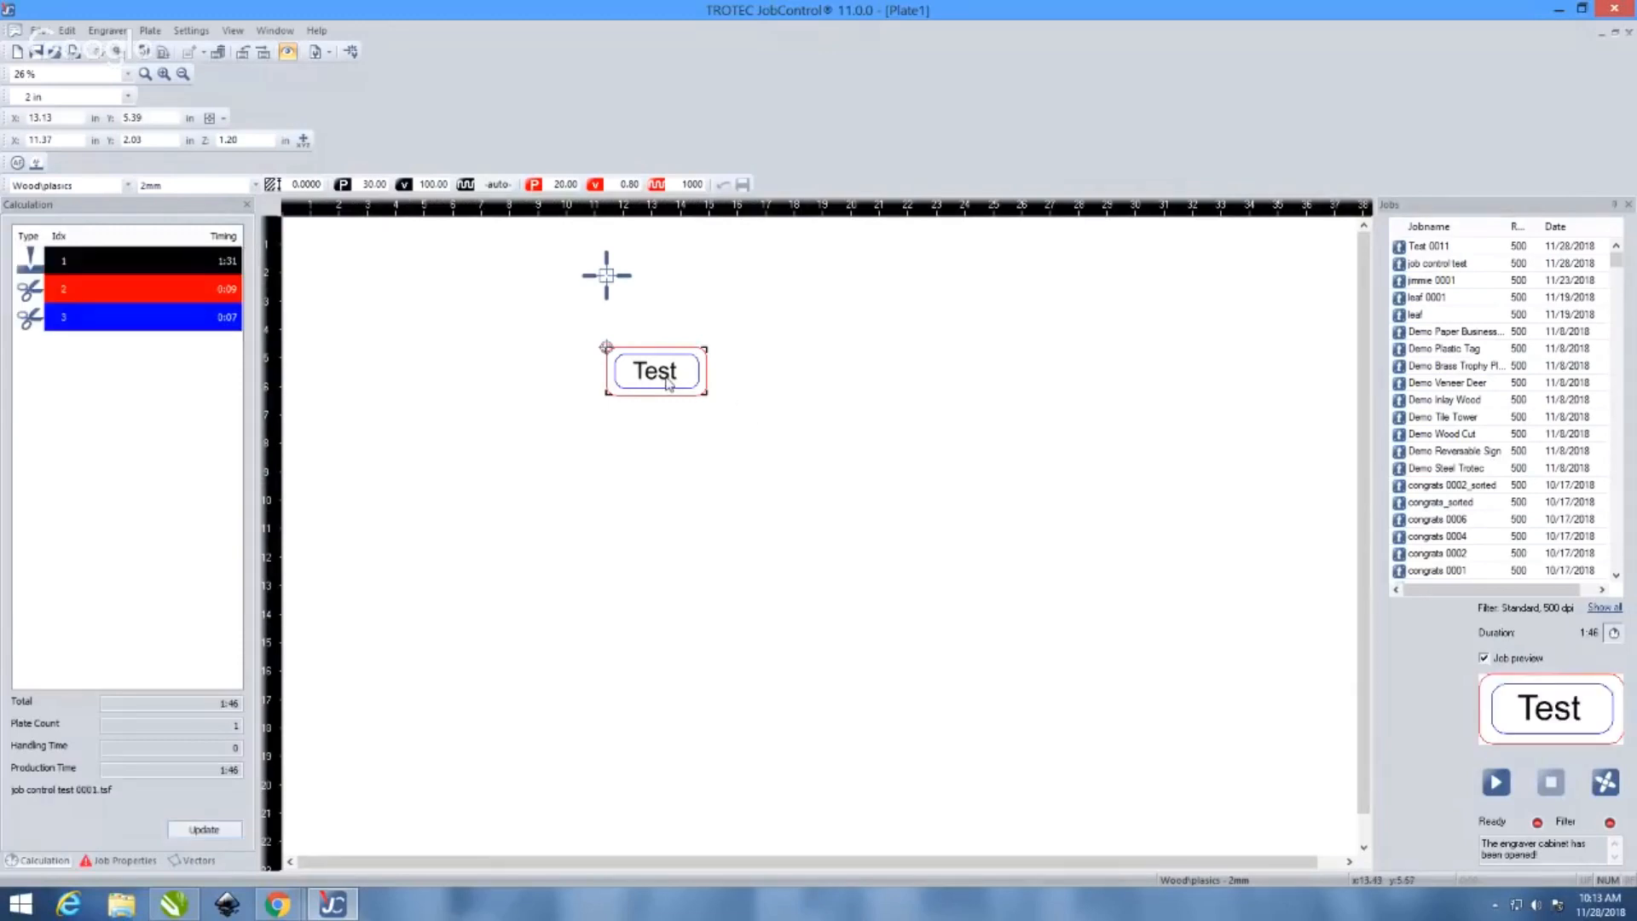
right_click(669, 384)
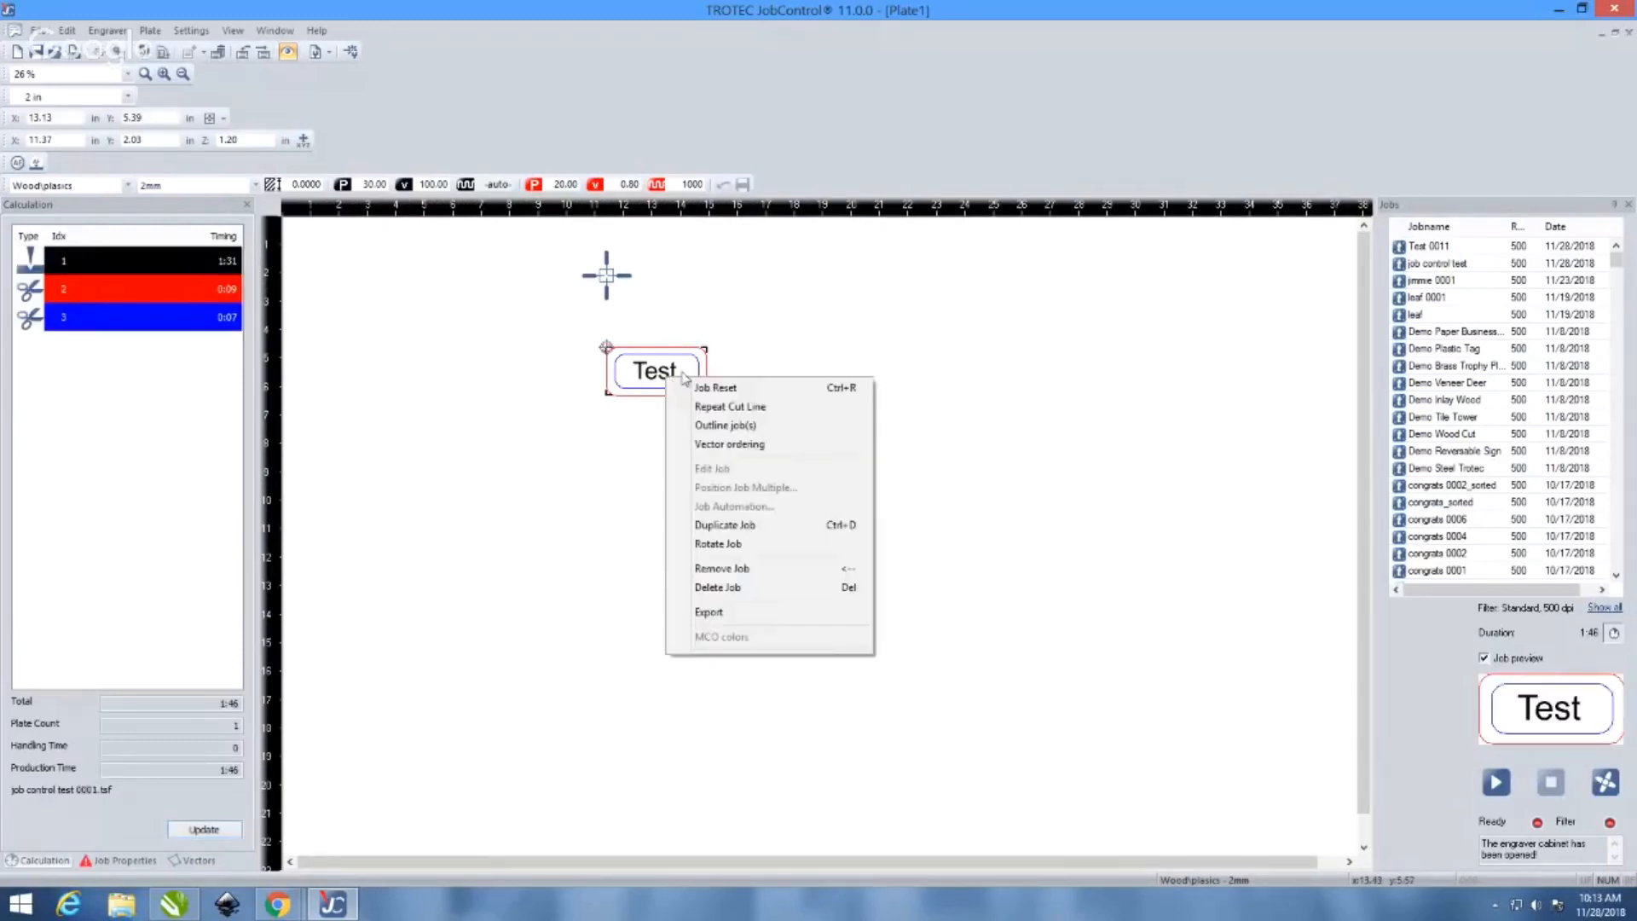
click(791, 402)
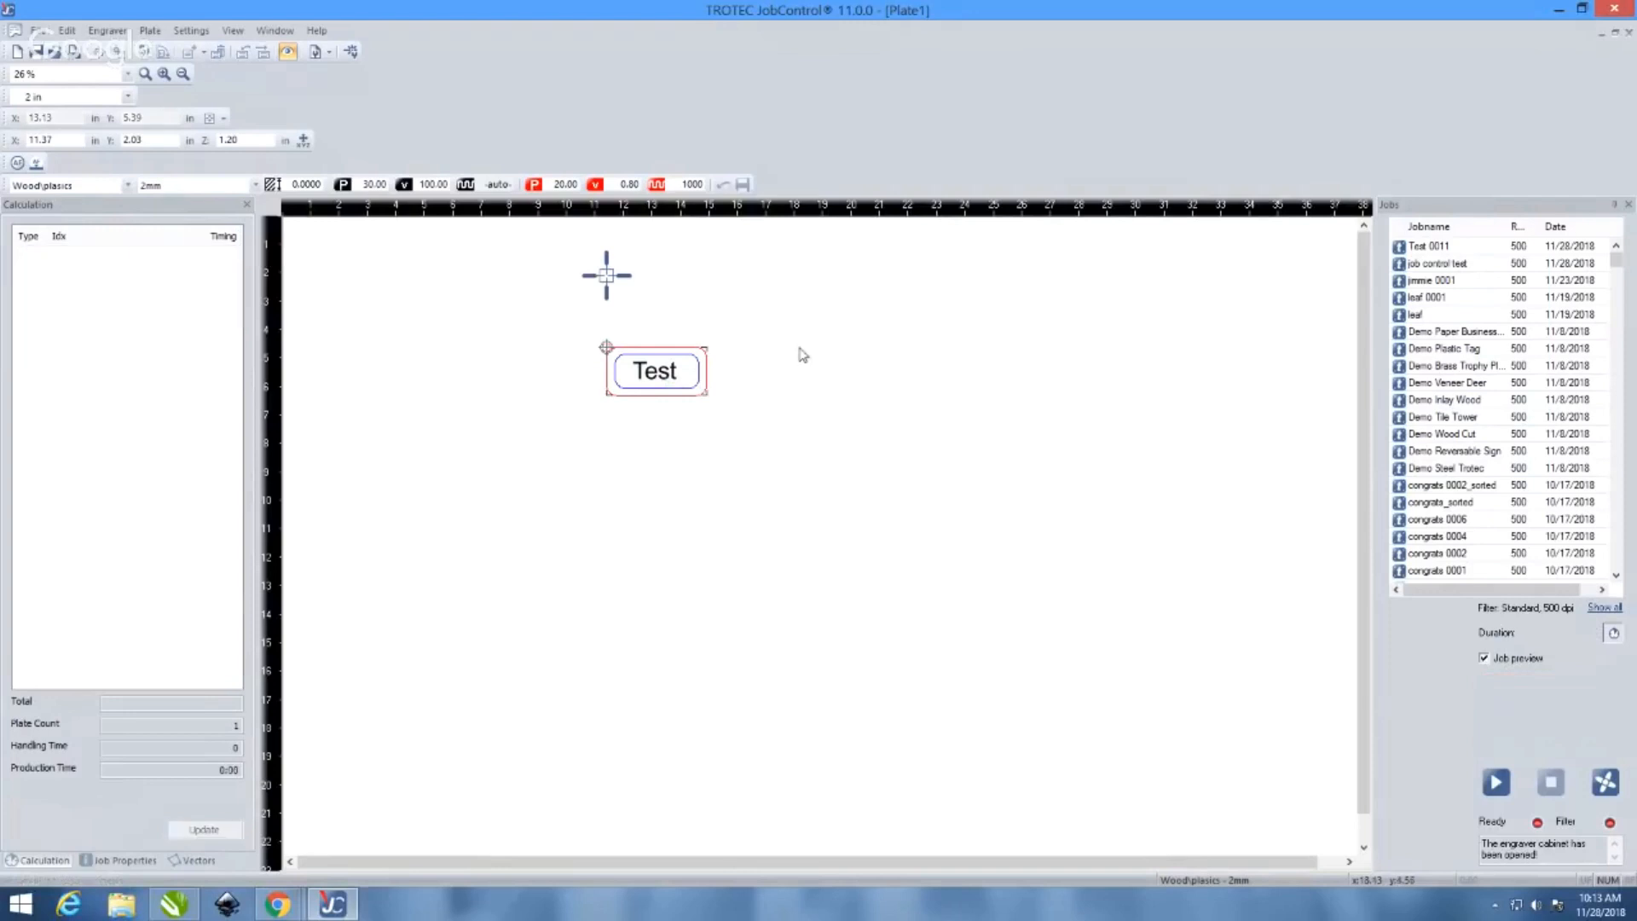
right_click(658, 373)
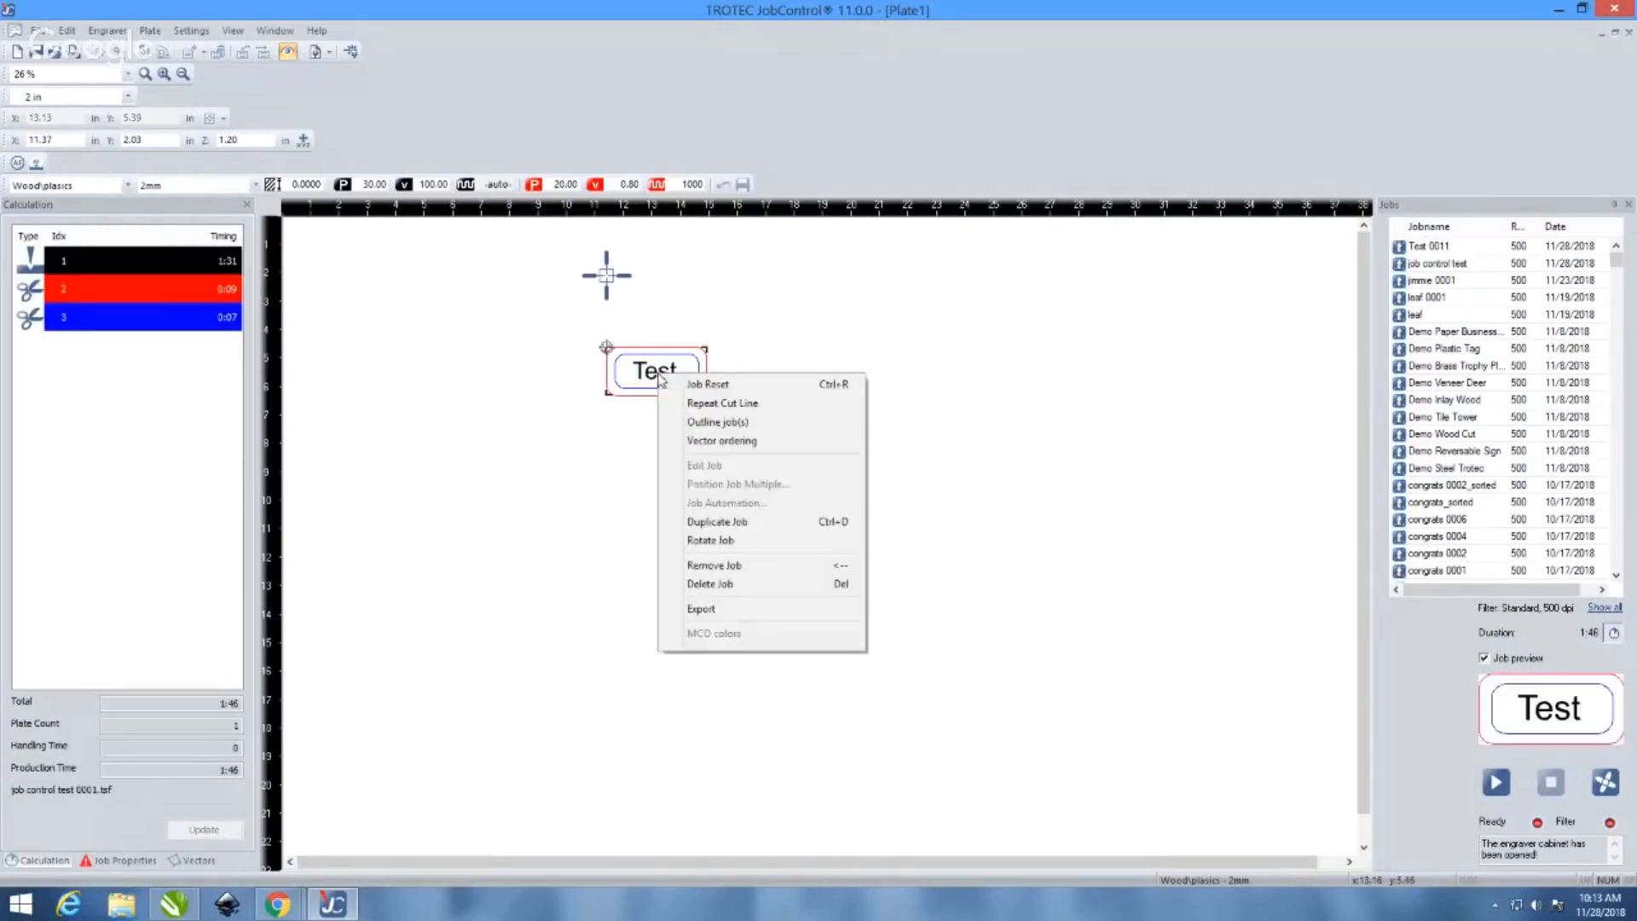
click(719, 366)
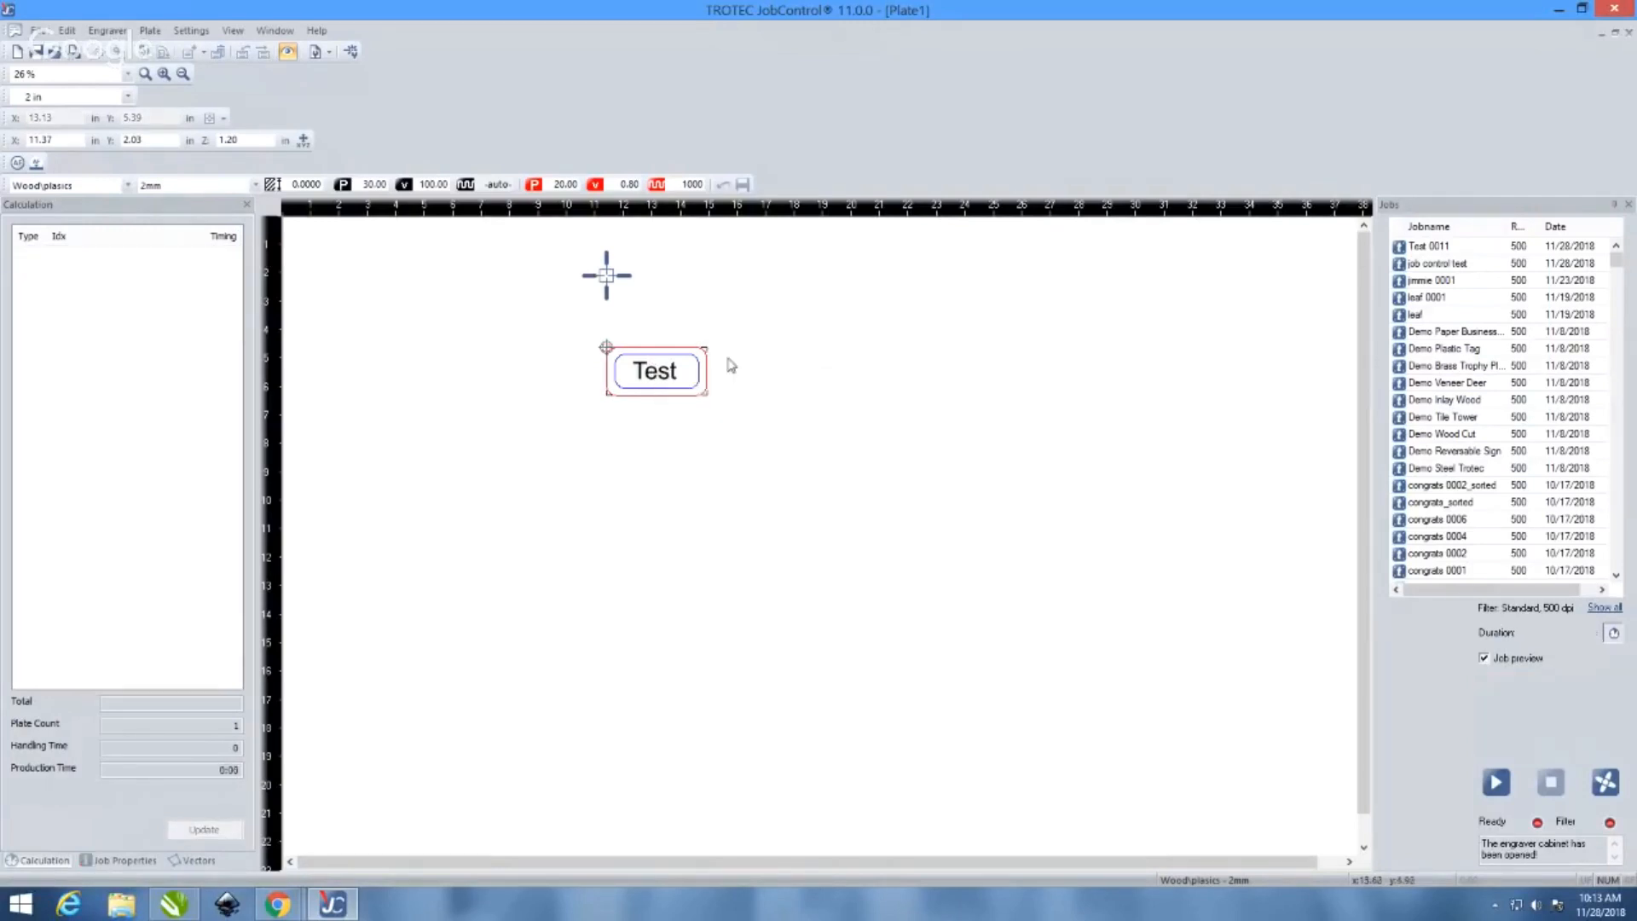
right_click(674, 377)
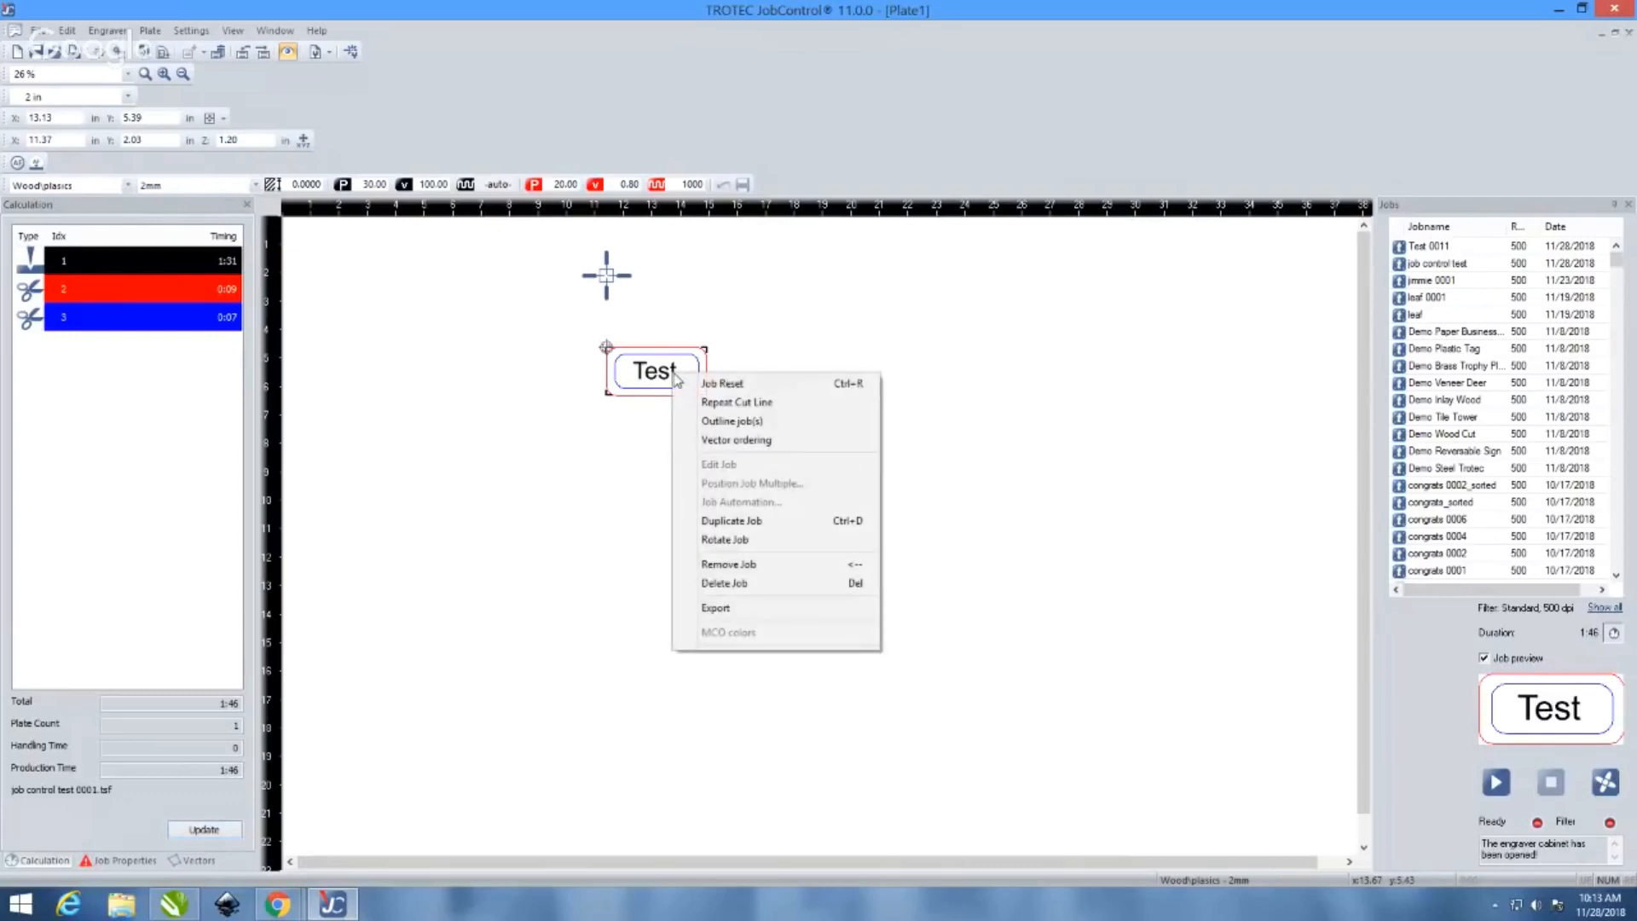
click(731, 359)
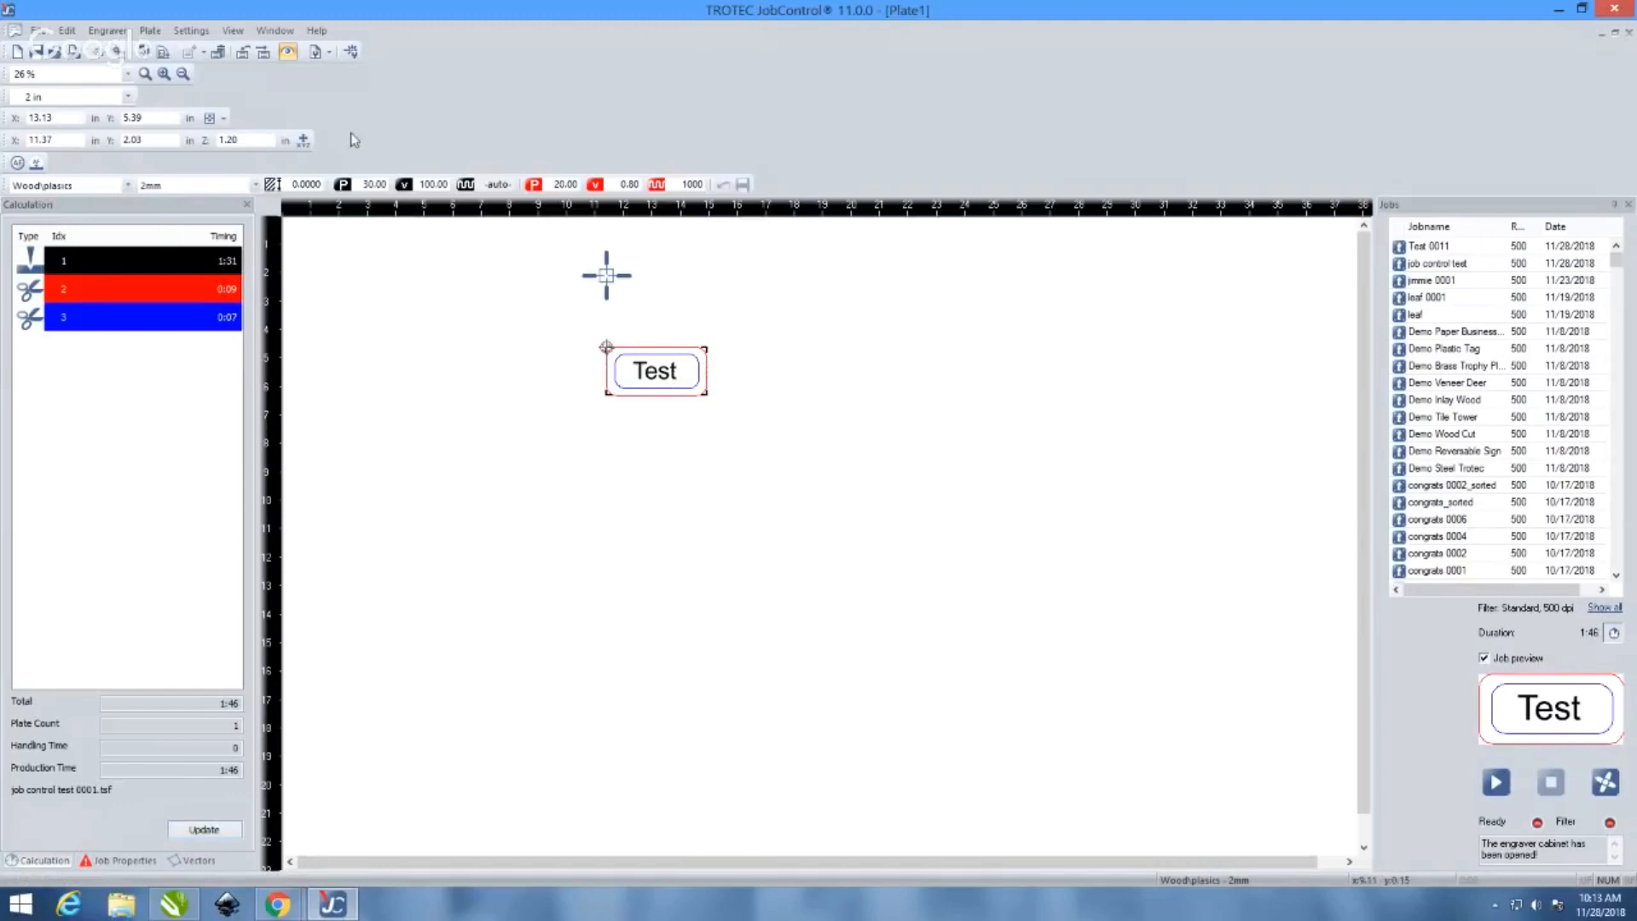
Switch the Test job's artwork display on the plate off and back on, and check its Job Reset command
click(287, 53)
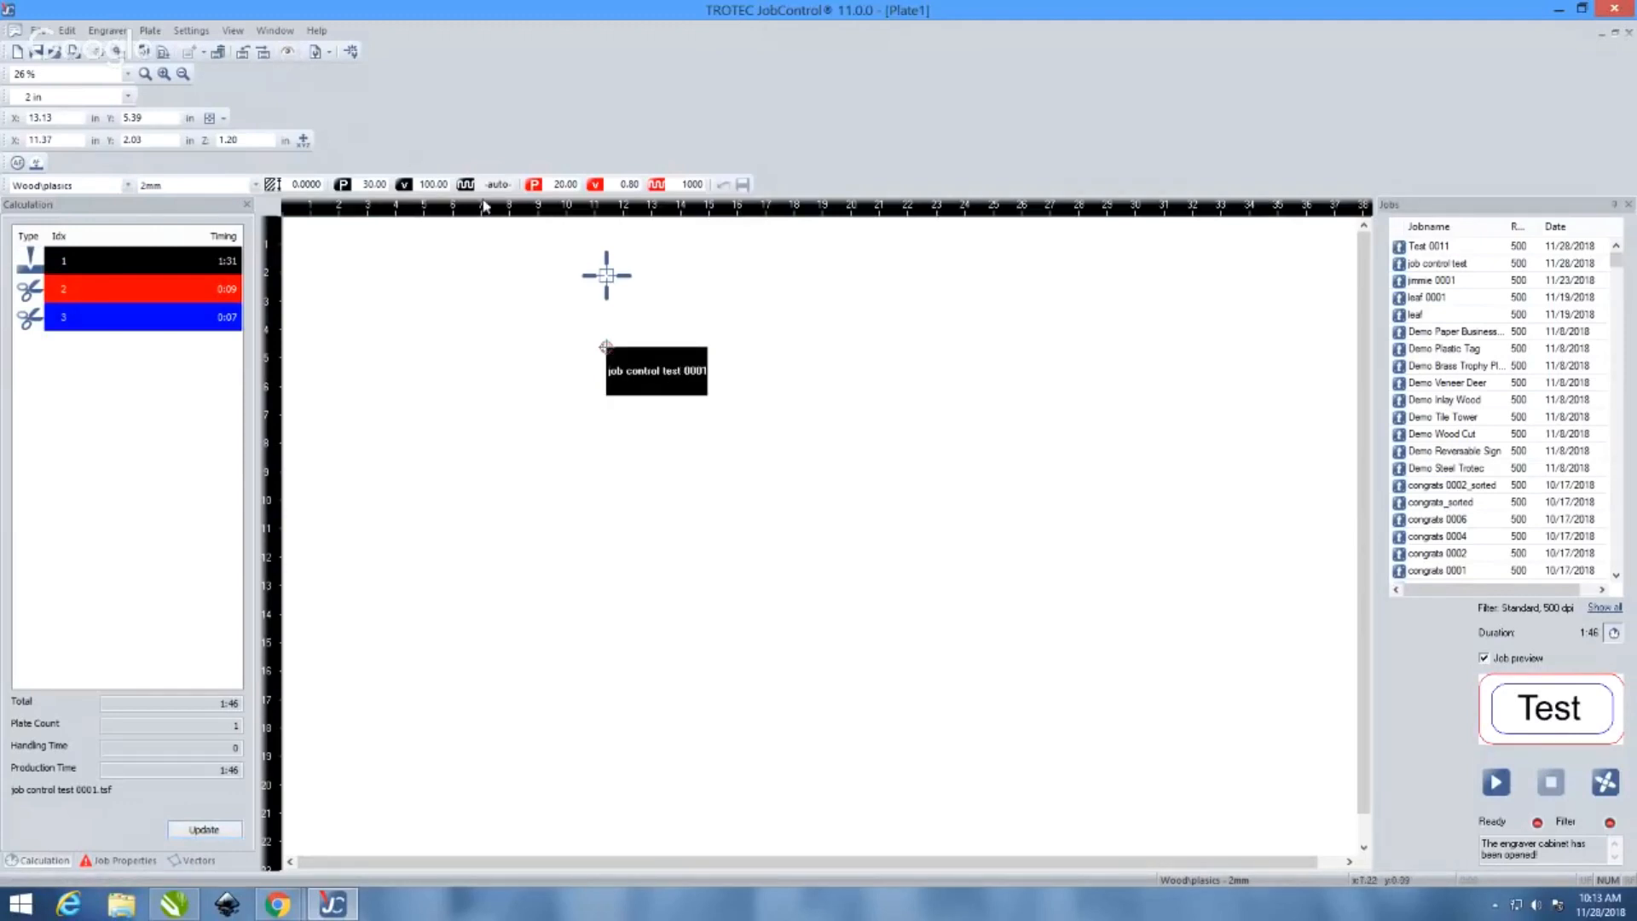
click(288, 55)
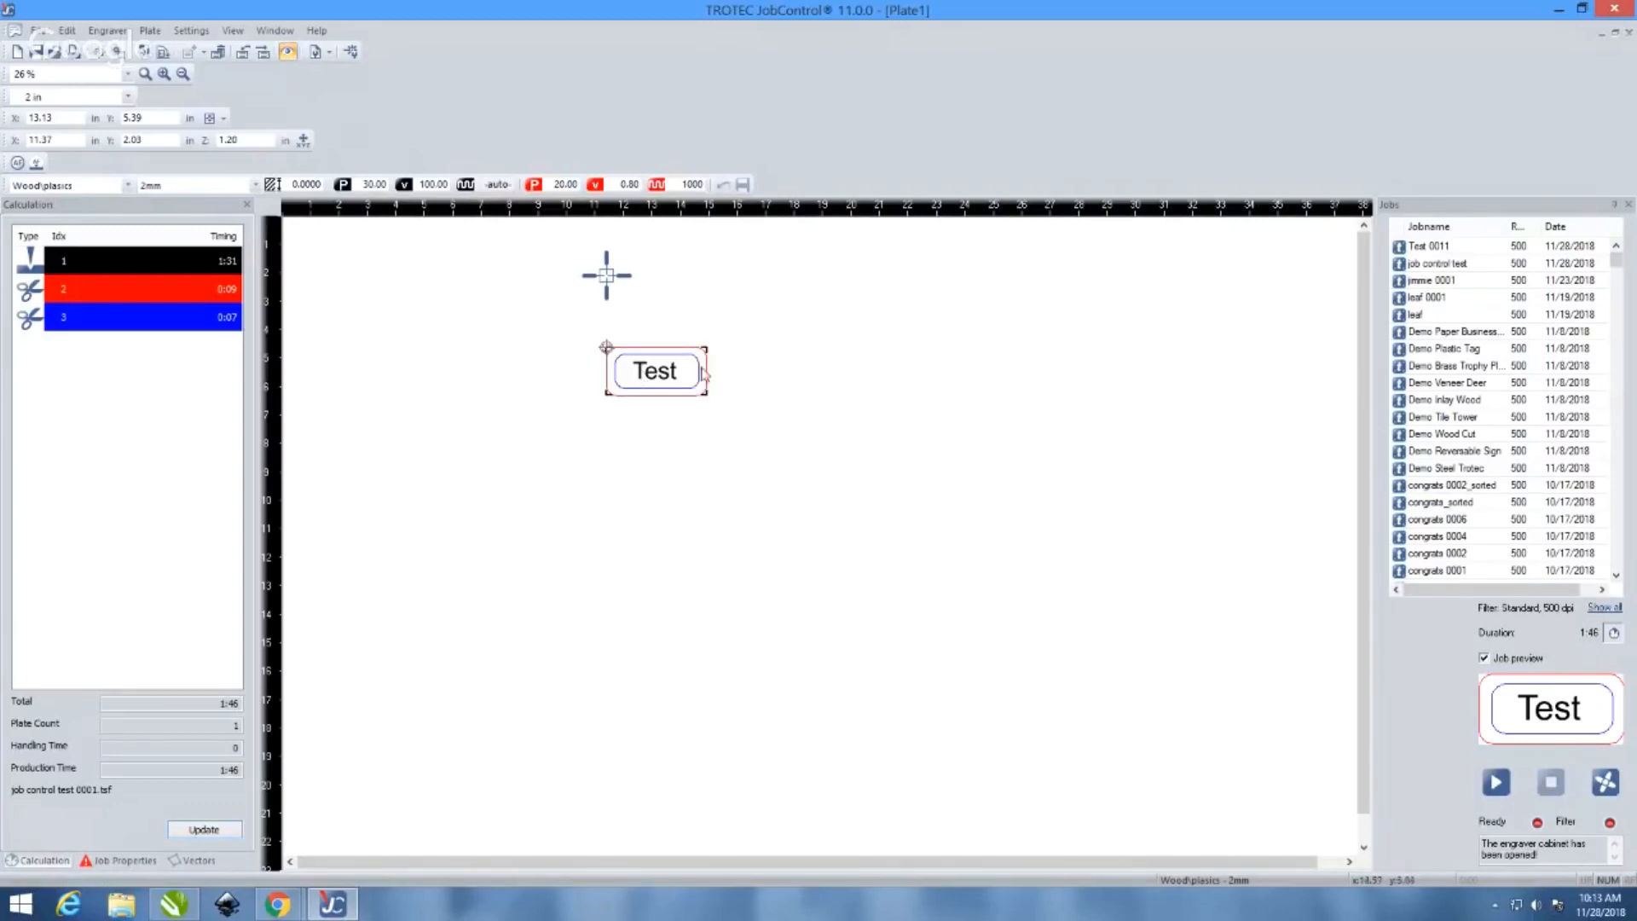
right_click(661, 376)
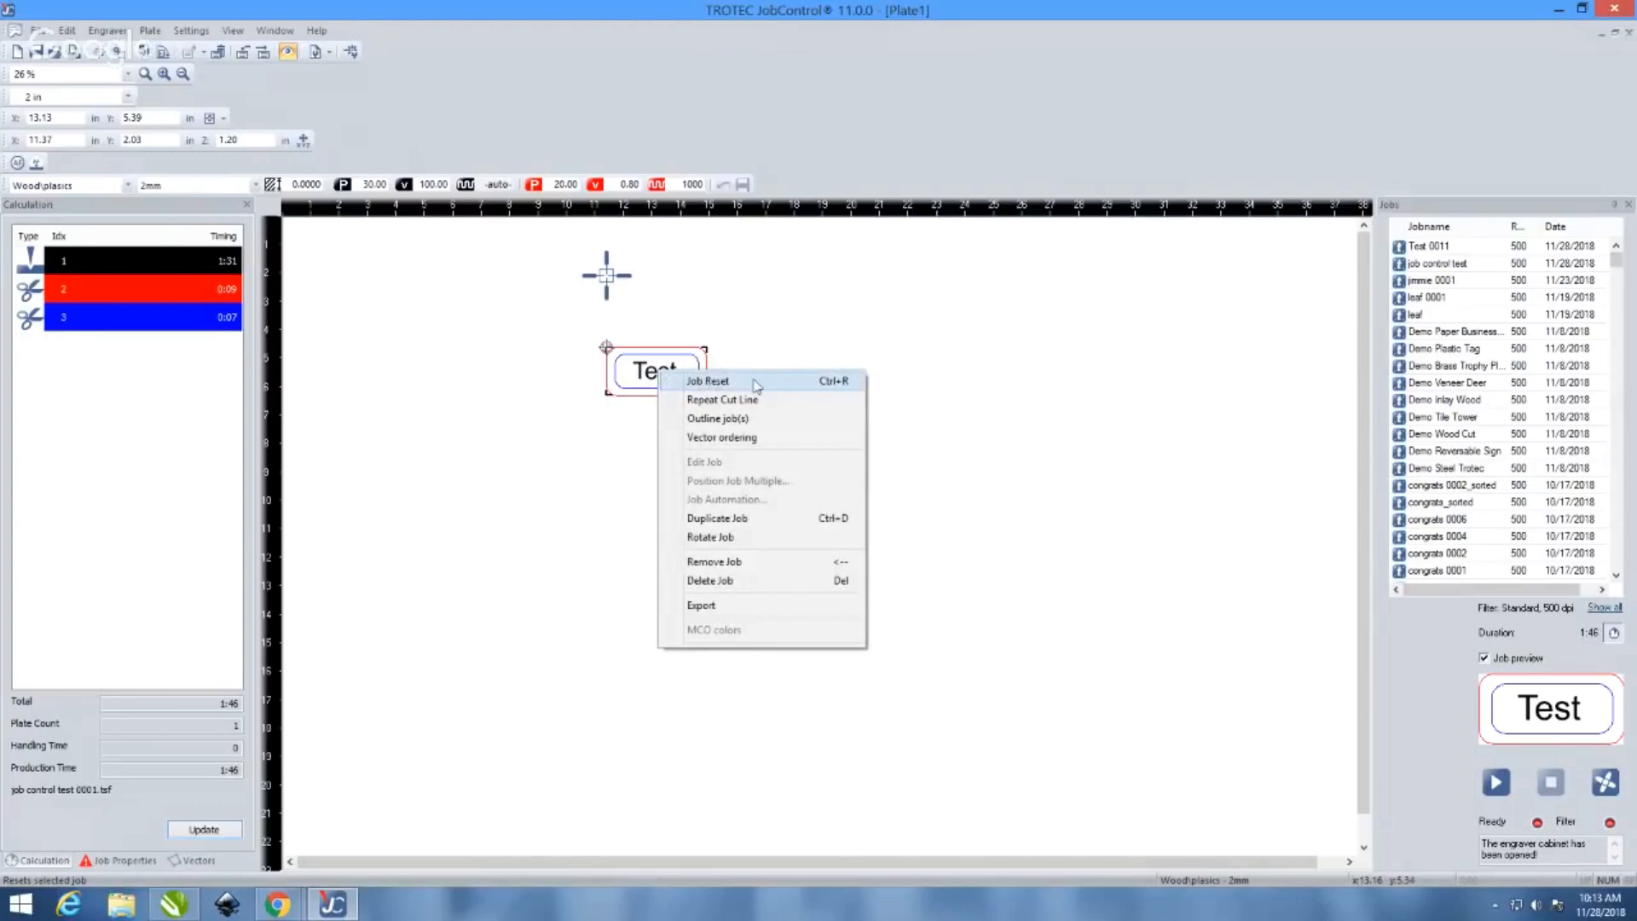
click(840, 388)
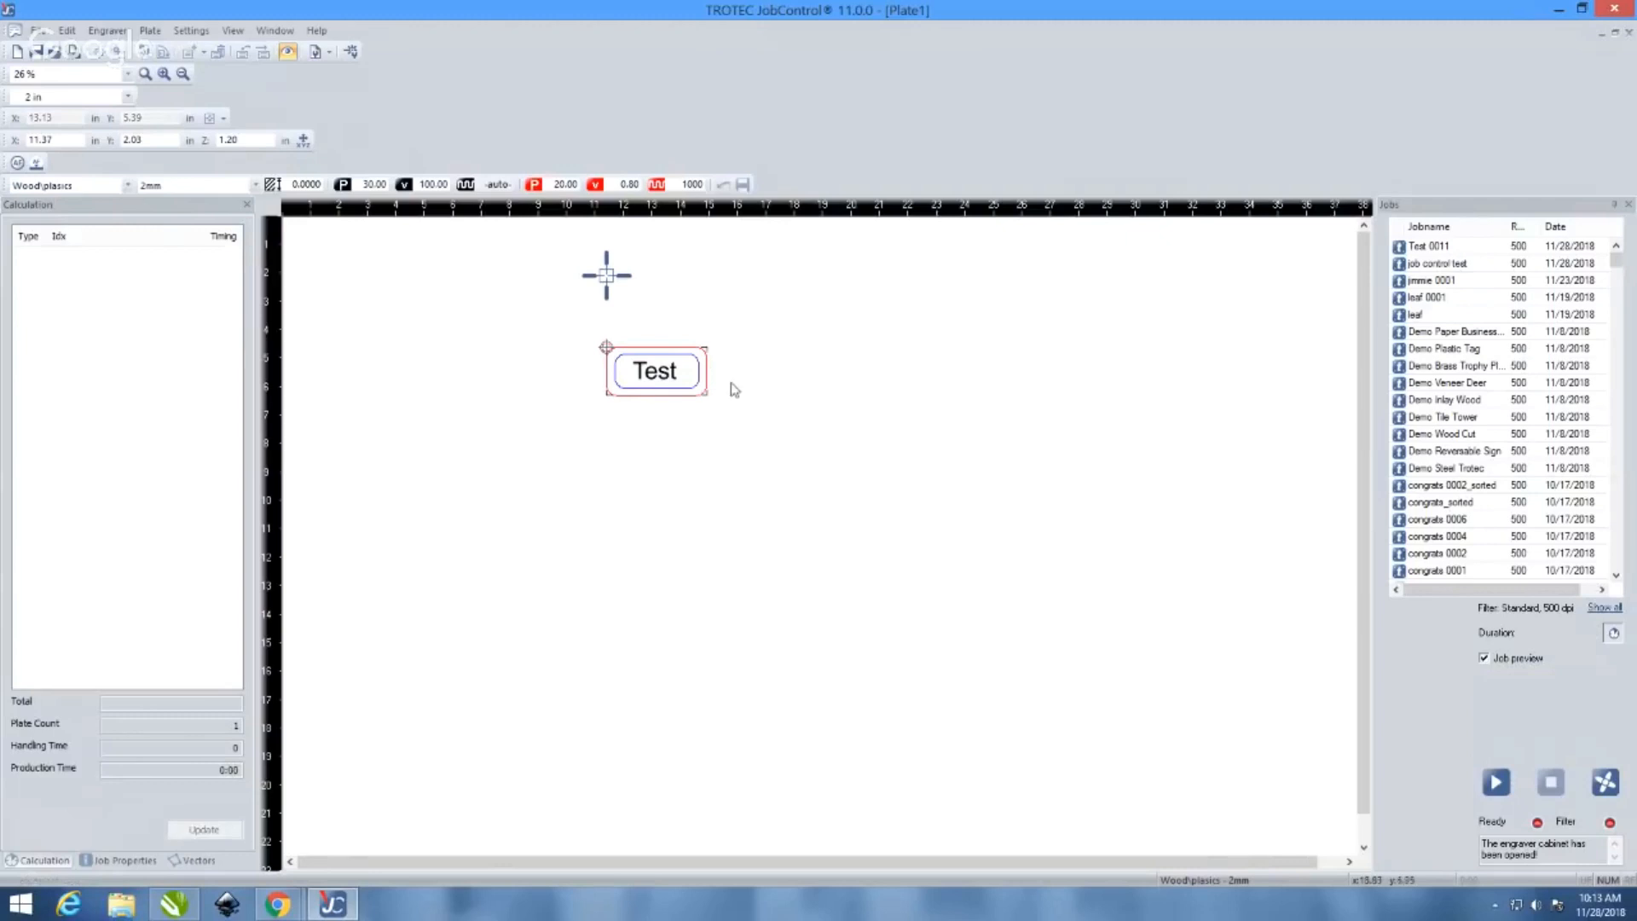
scroll(508, 307, down, 1)
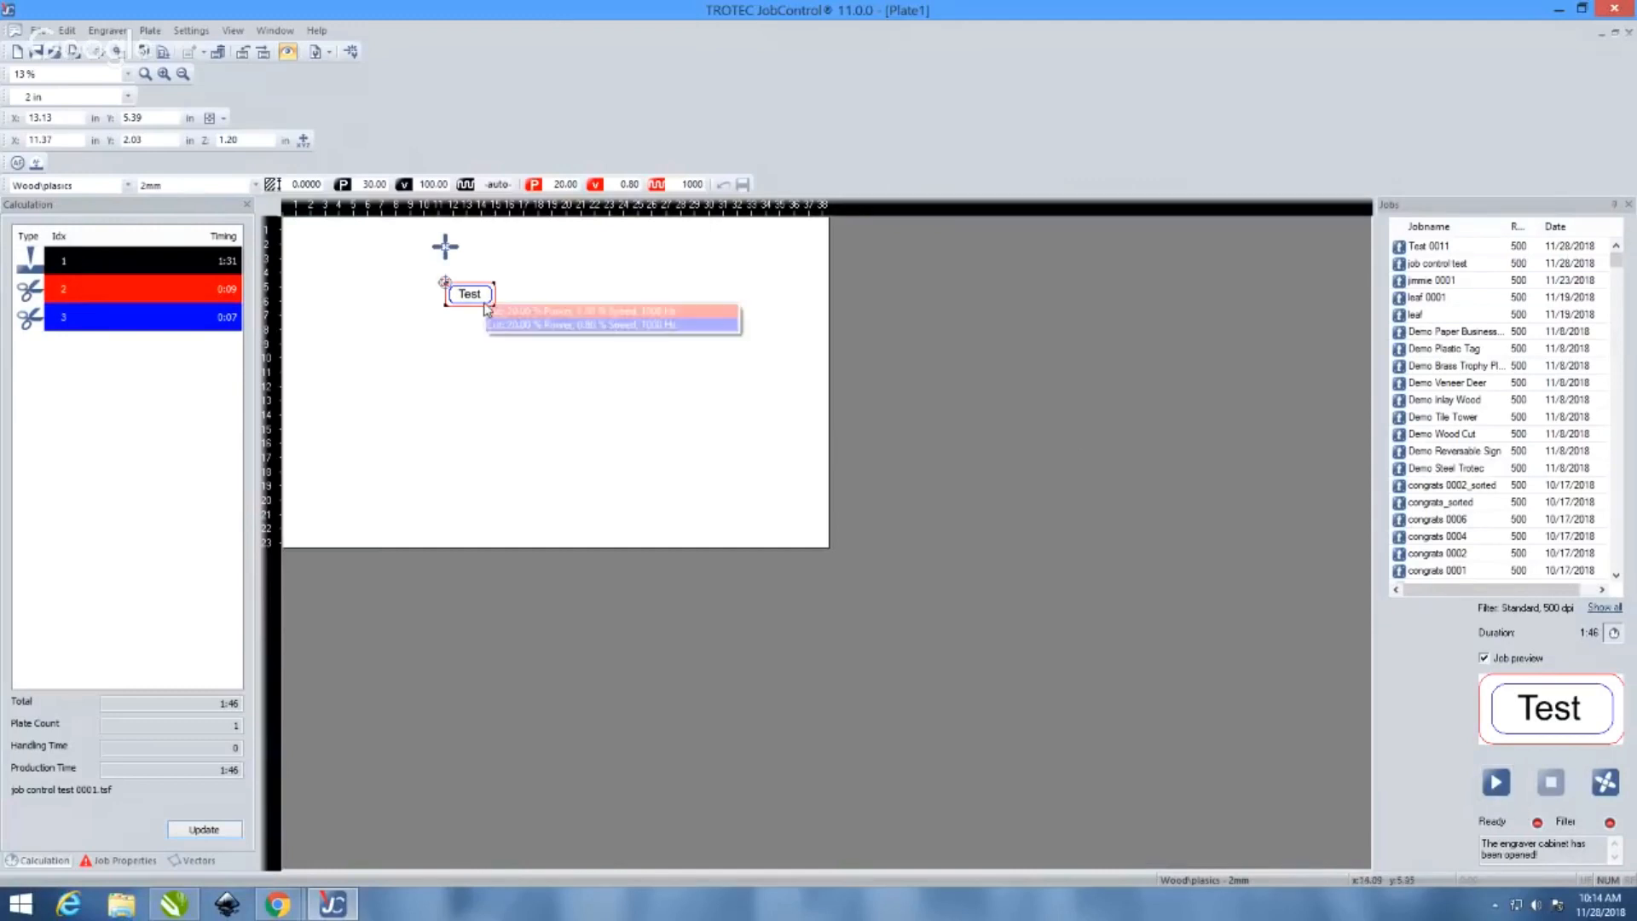
click(640, 230)
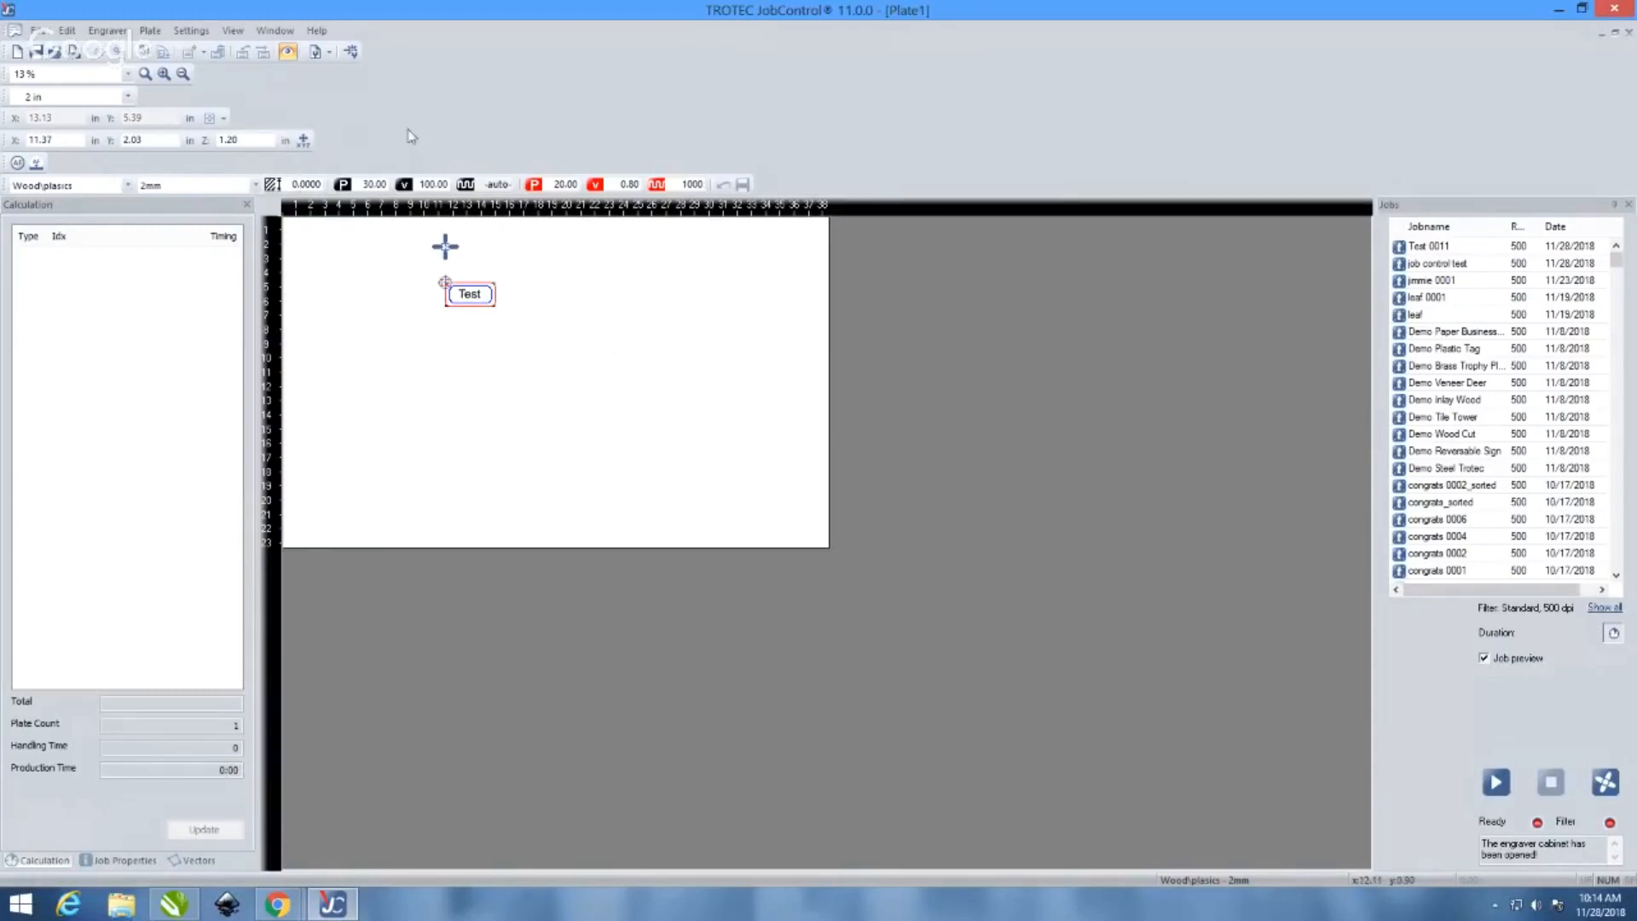
scroll(361, 291, up, 1)
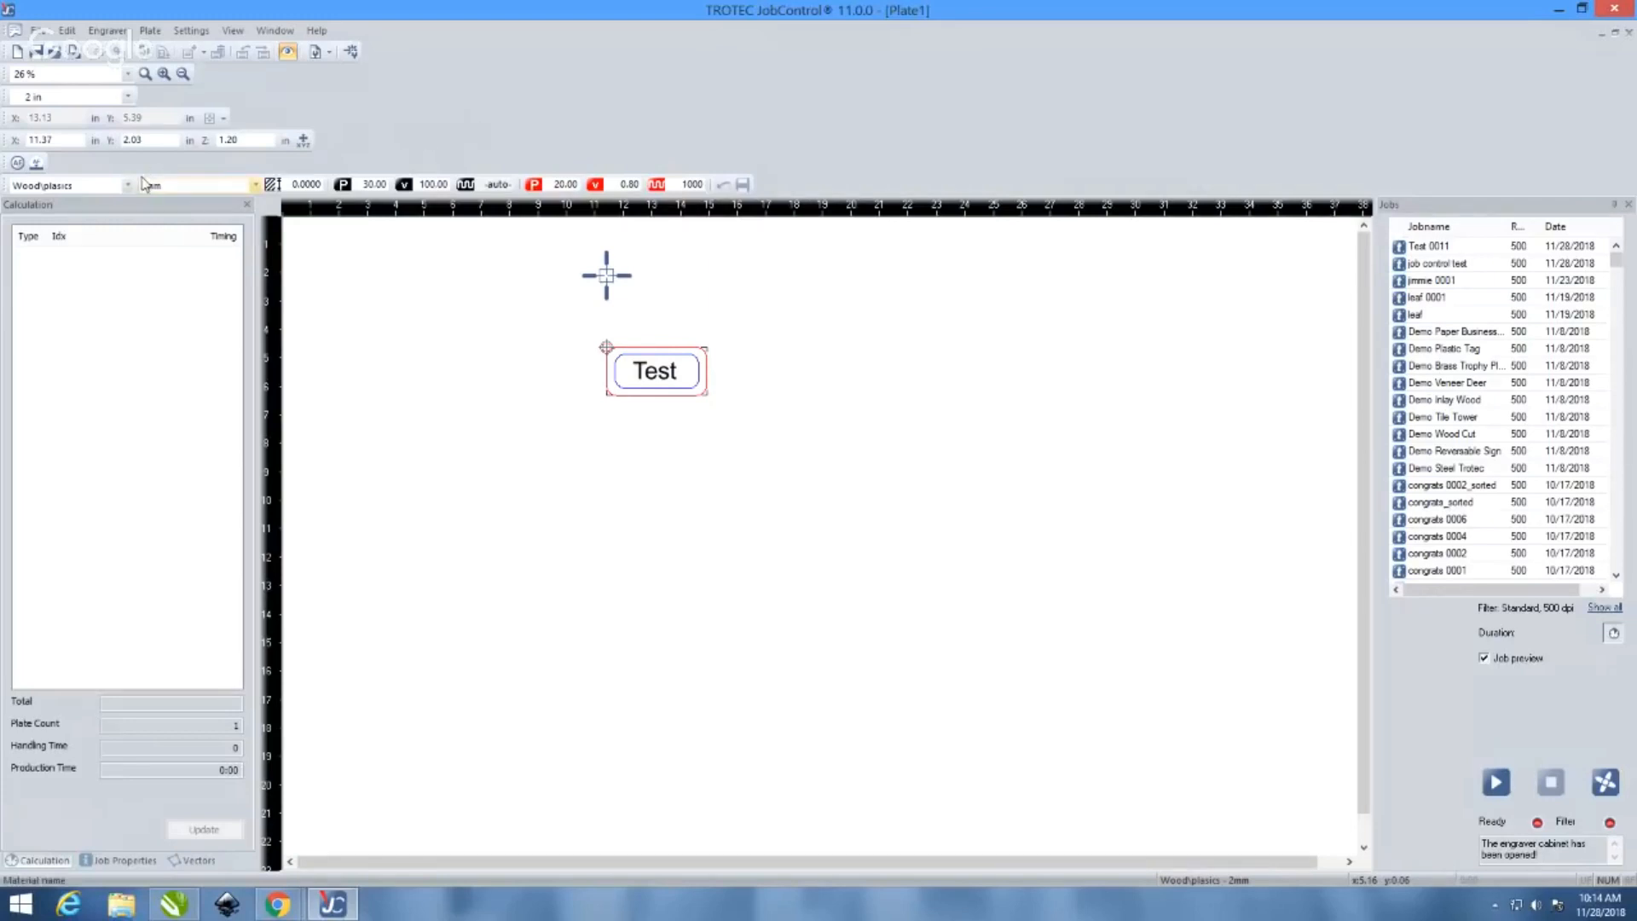
Open the Test 0011 job from the job list for vector editing
right_click(665, 379)
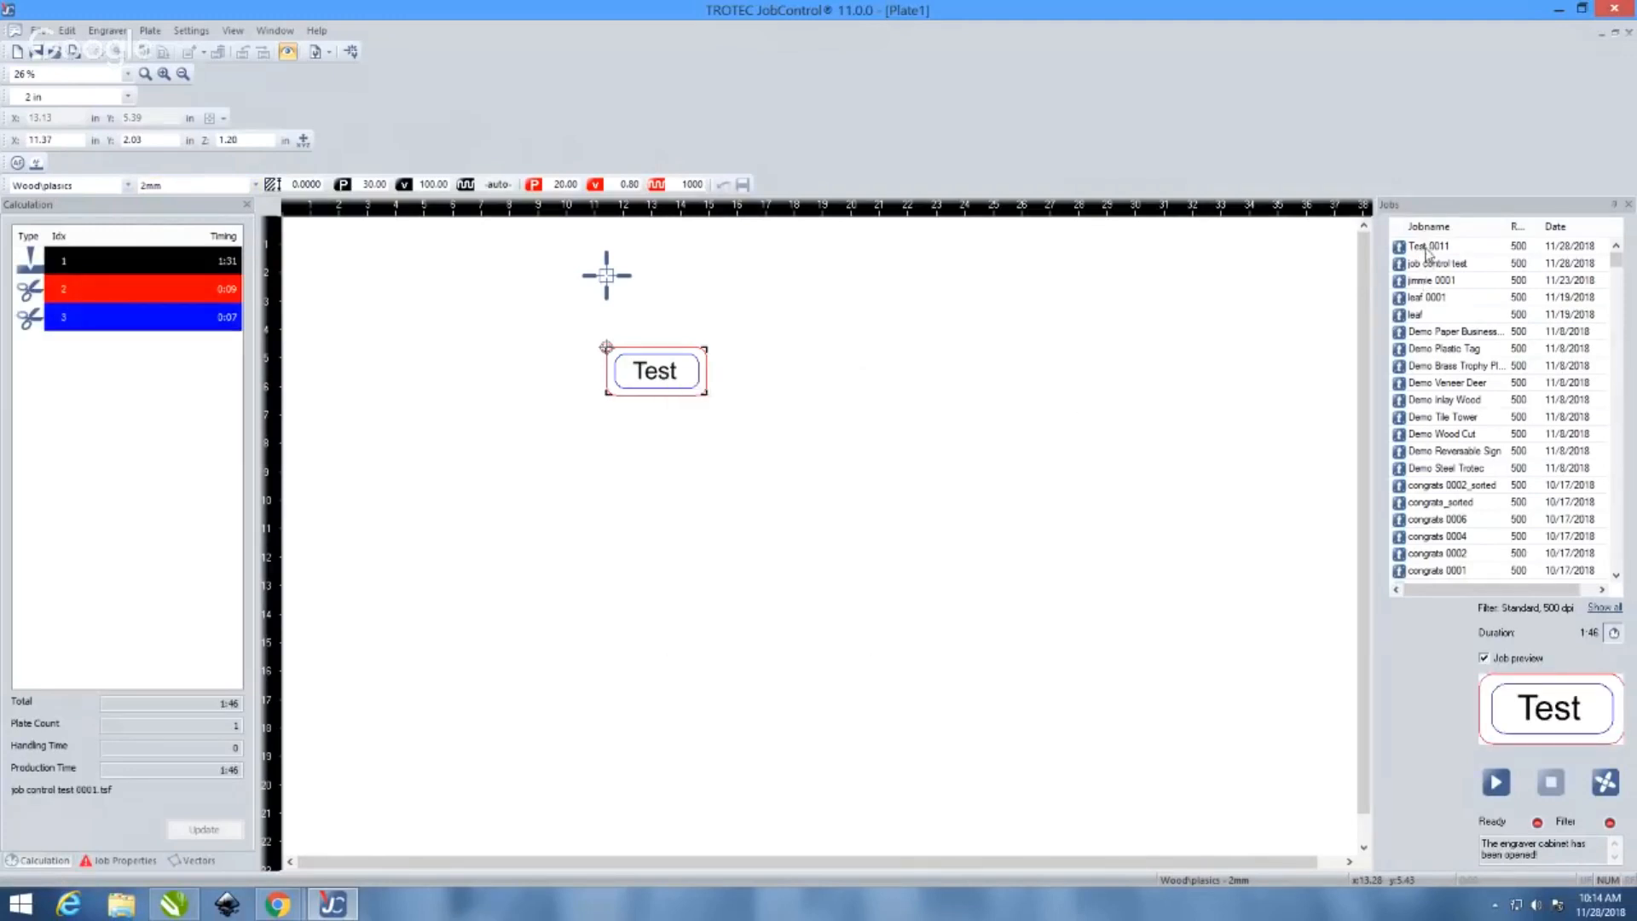
click(1429, 249)
right_click(1429, 249)
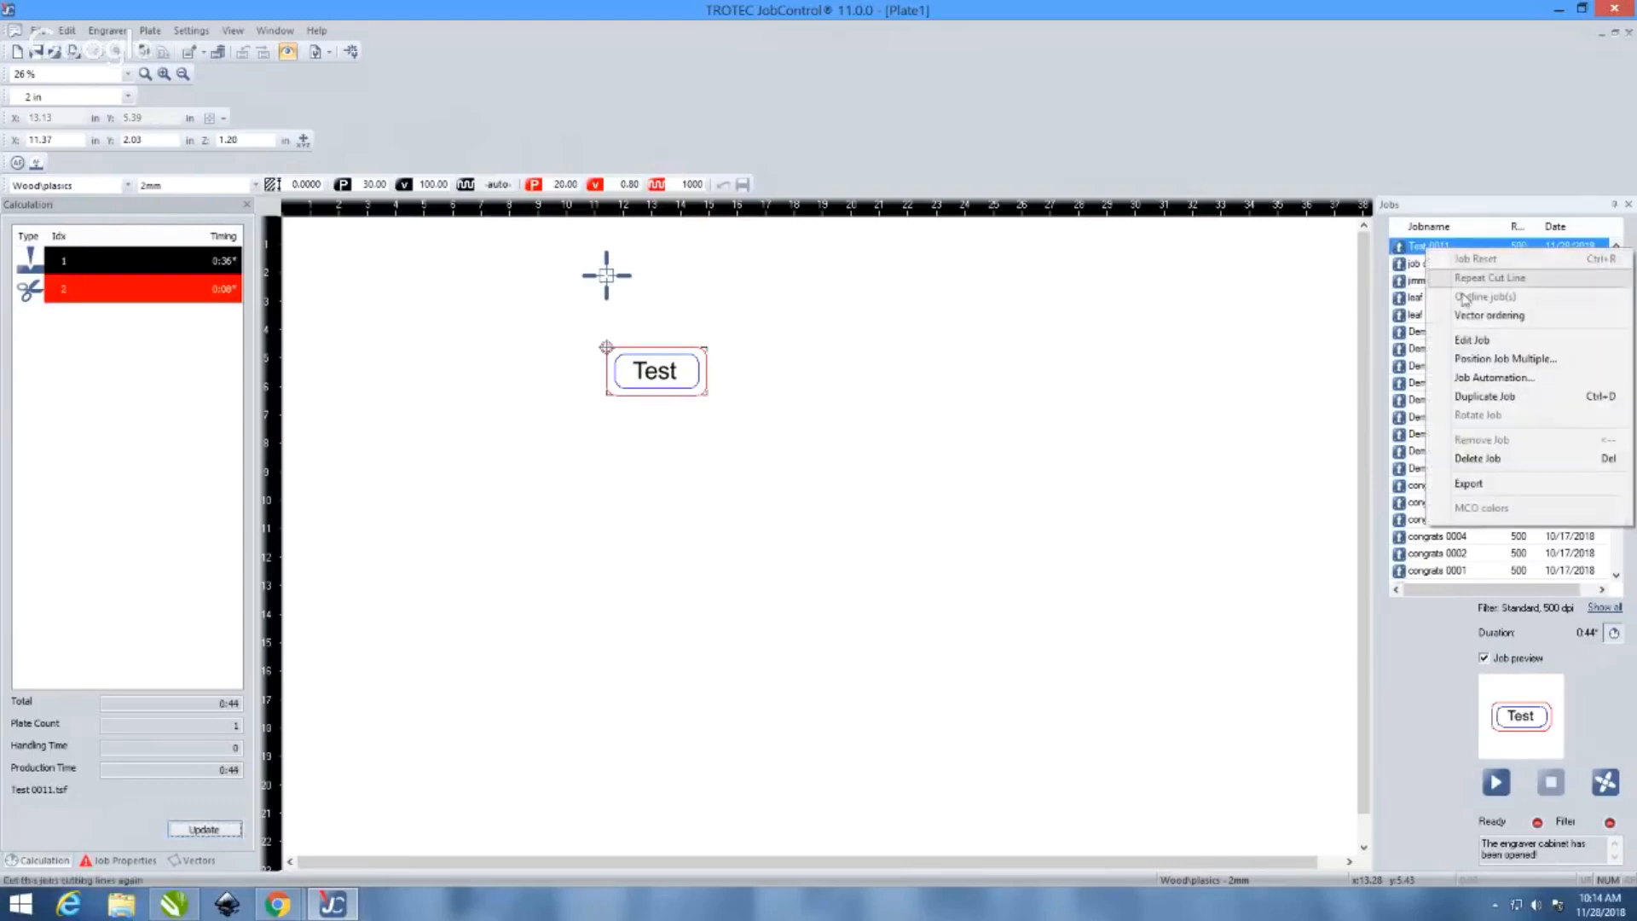
click(1484, 340)
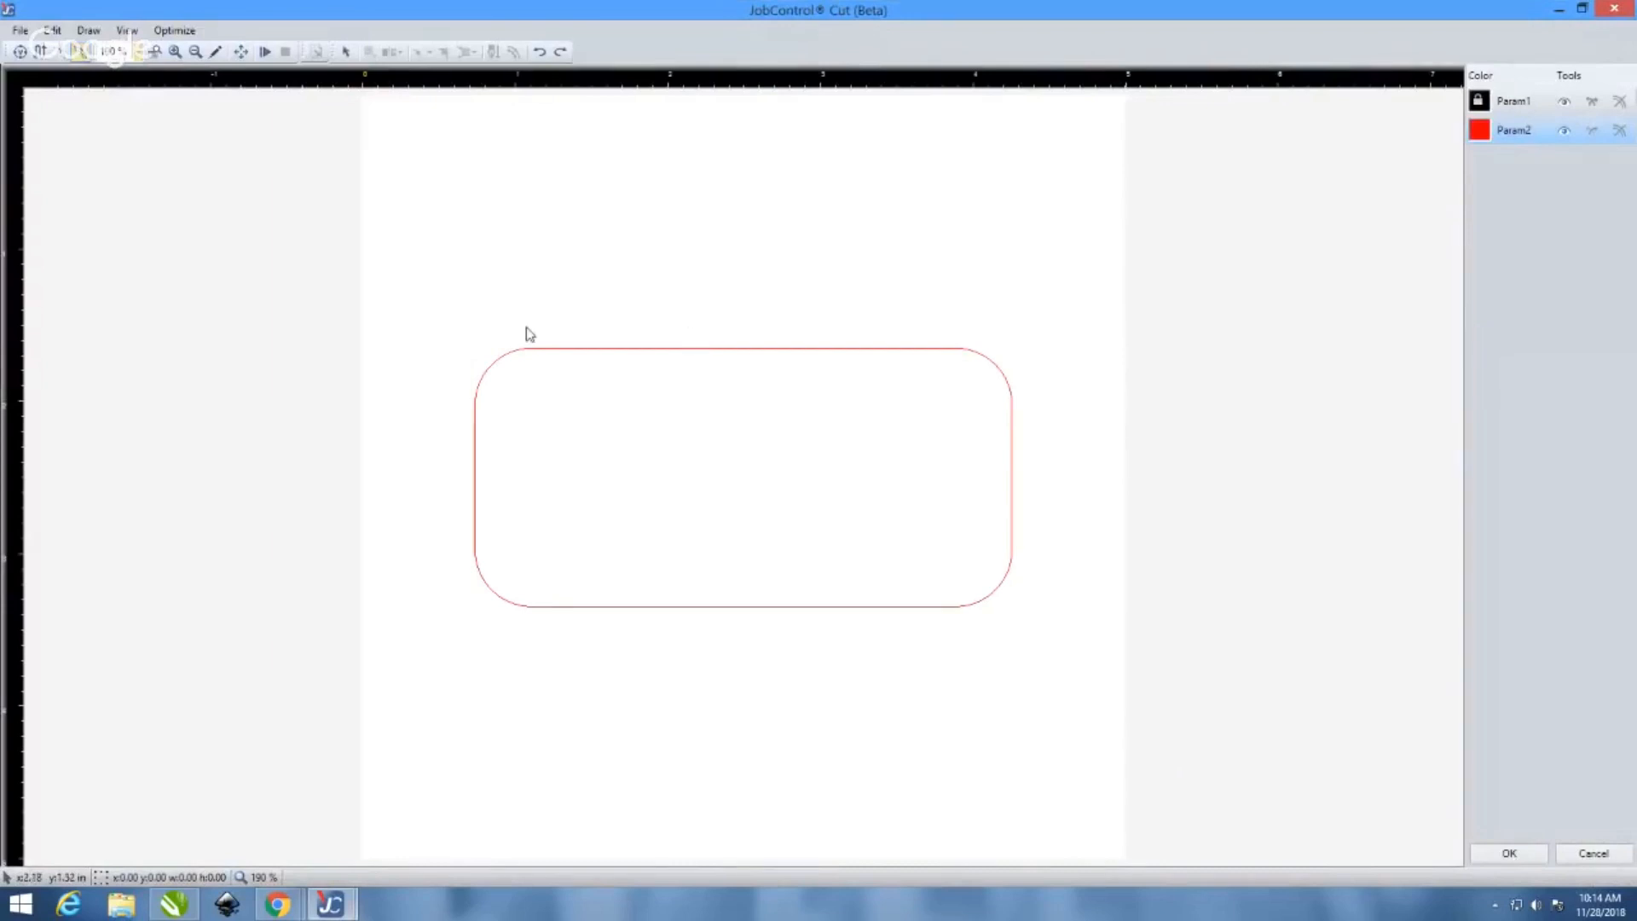
Show the contour points, the start and end markers and the laser's travel path for the red cut contour
click(556, 348)
click(443, 346)
click(17, 56)
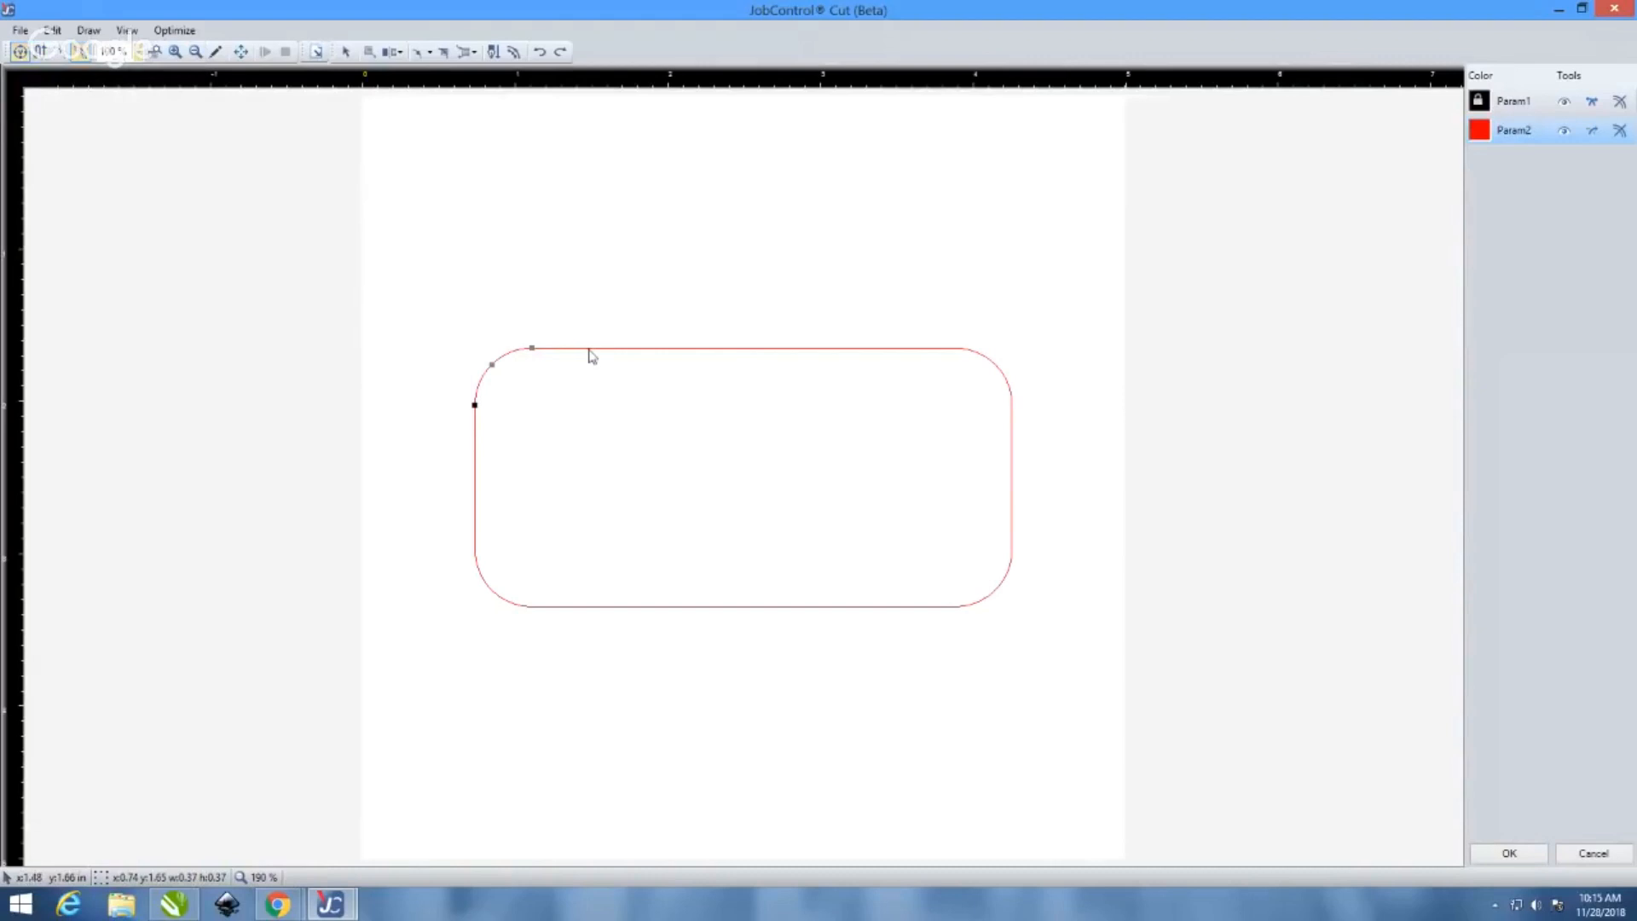
click(38, 53)
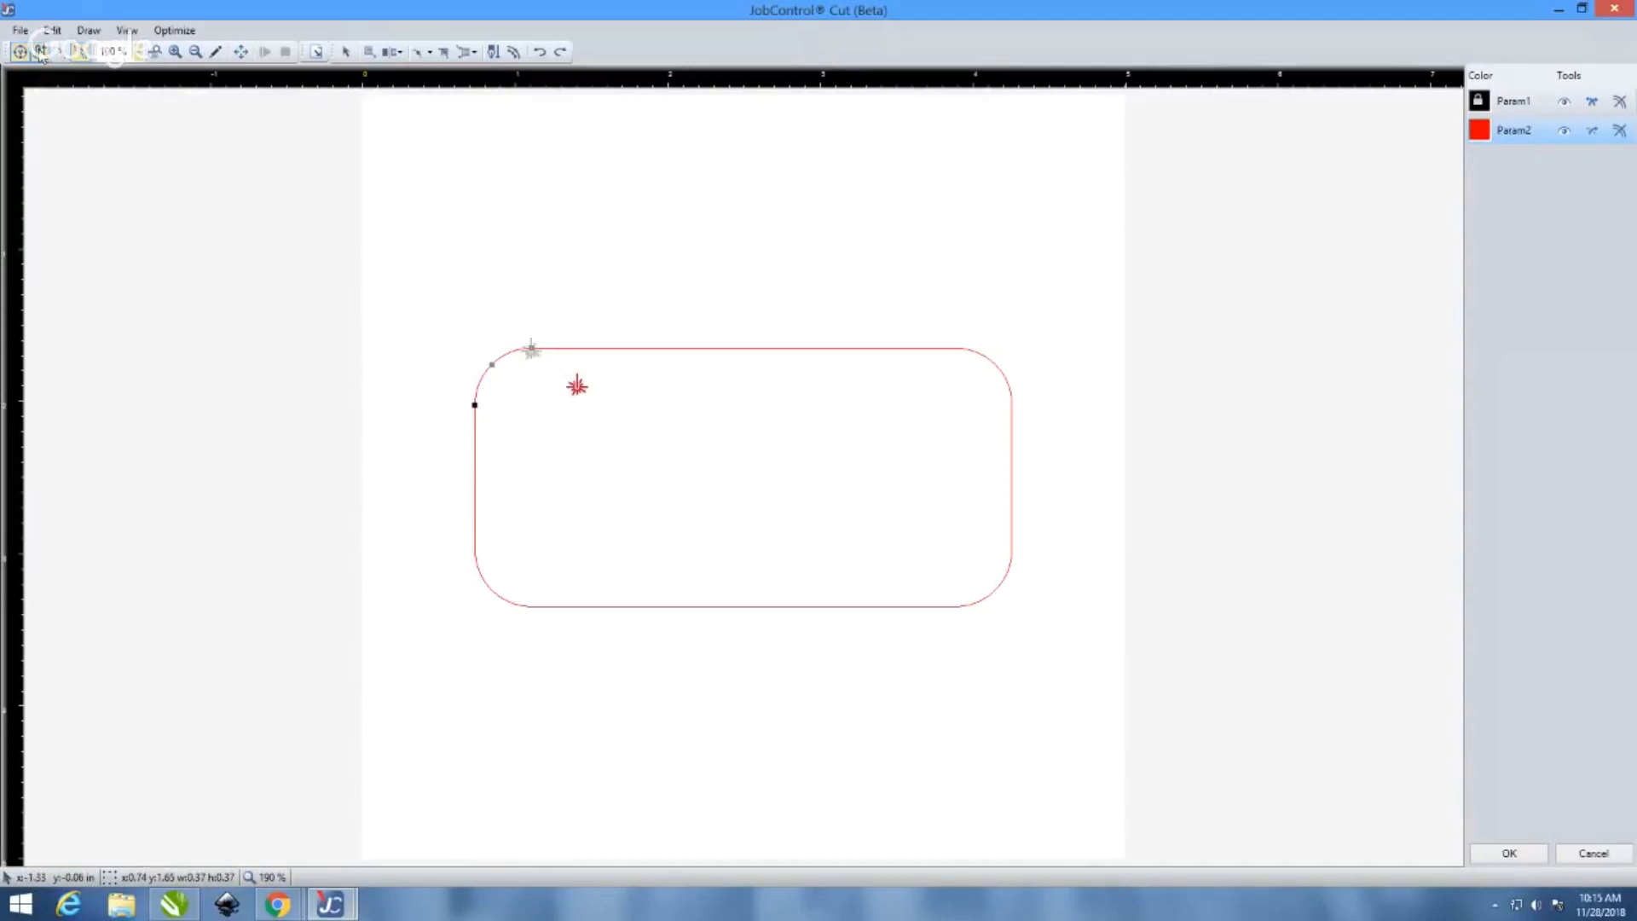
click(62, 56)
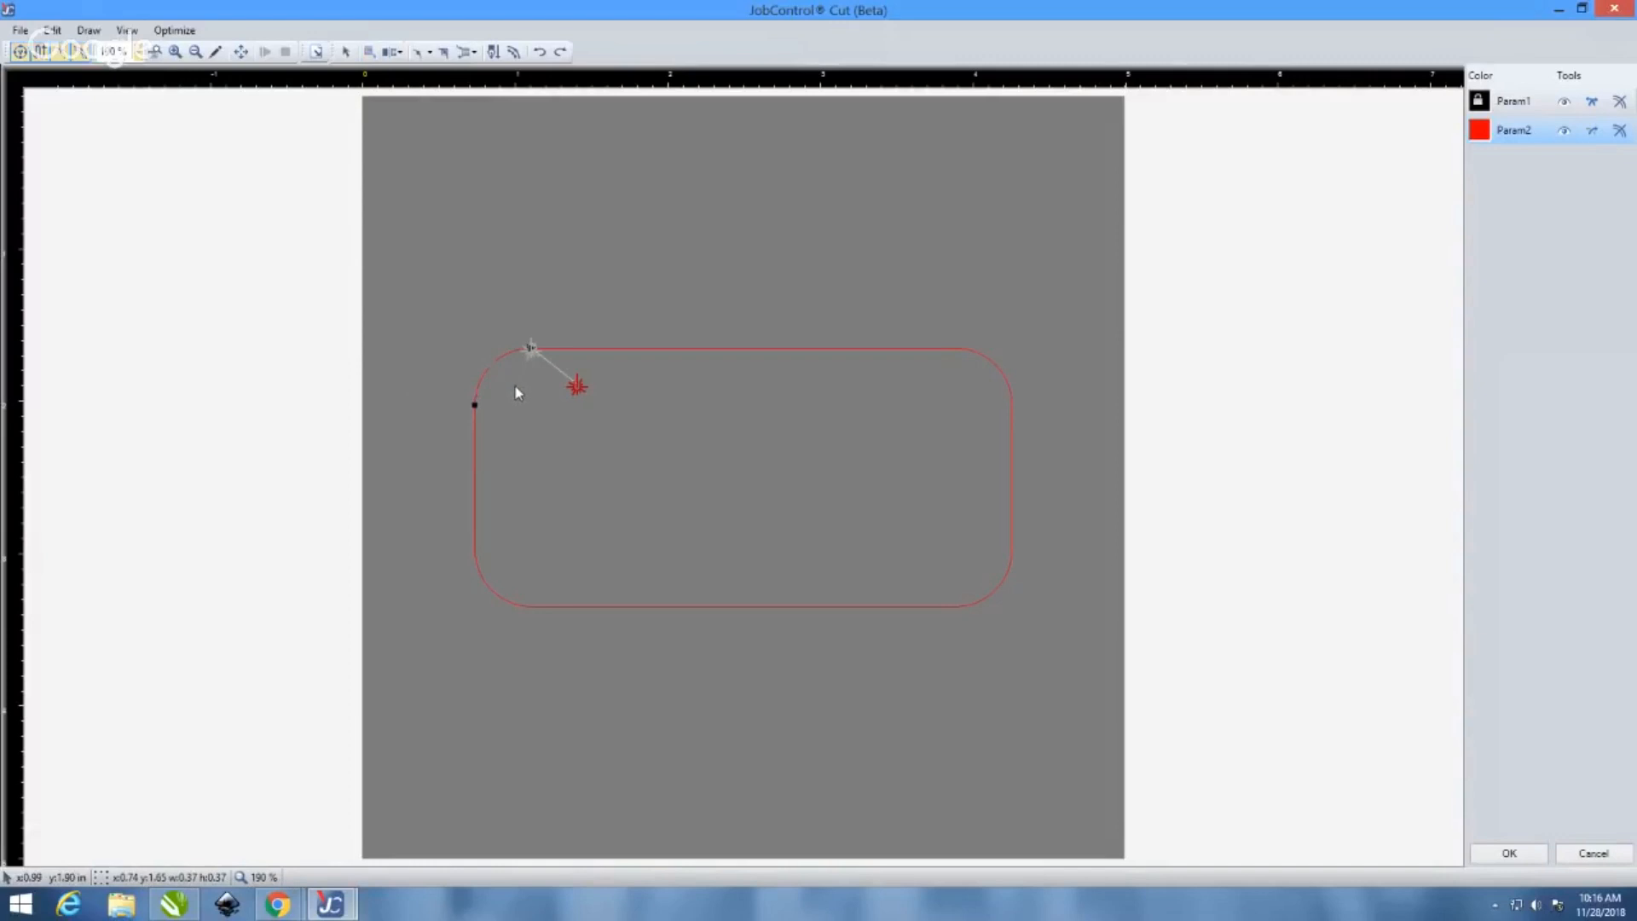
Review the drawing commands, including Revert orientation, and examine the travel path at the red contour's start marker up close
click(578, 391)
click(89, 31)
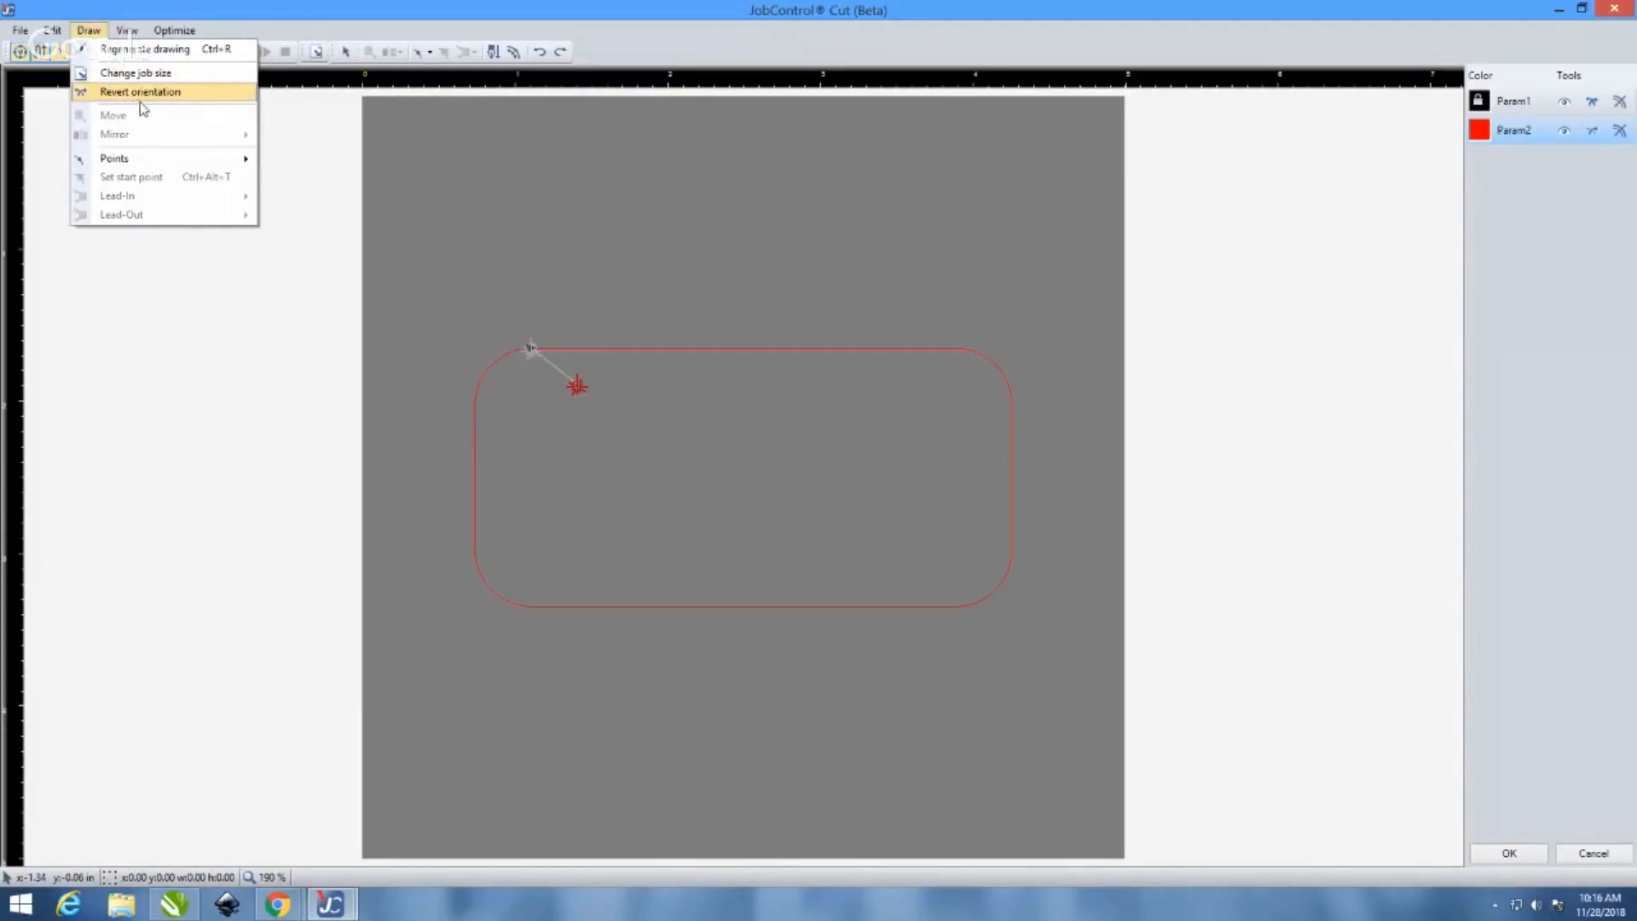
click(245, 13)
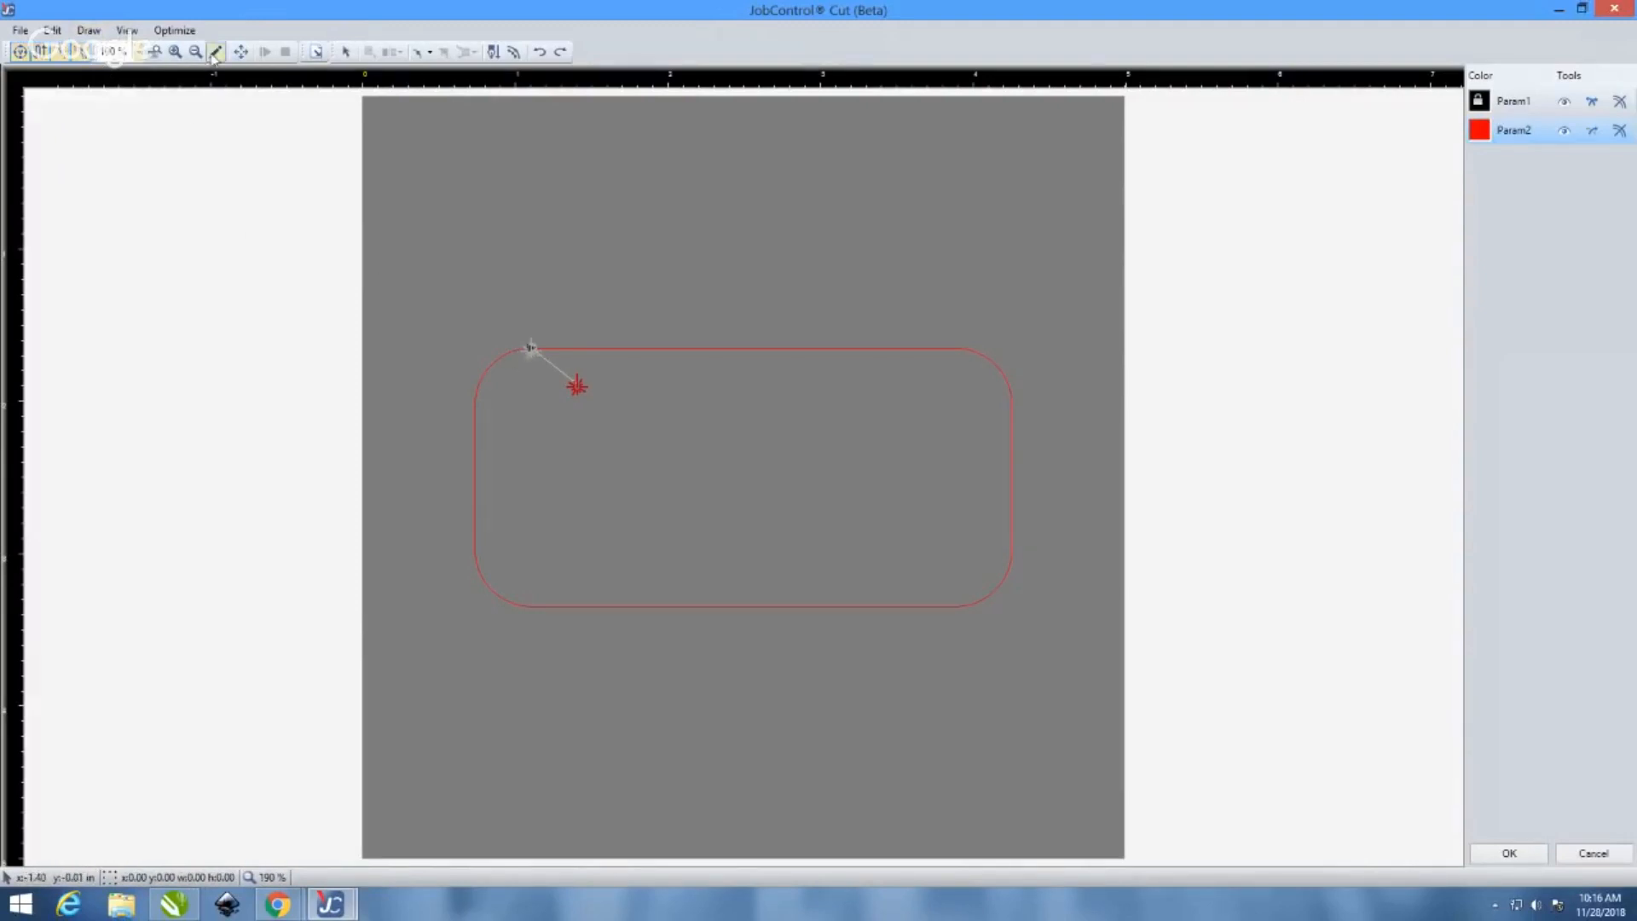
scroll(527, 353, up, 1)
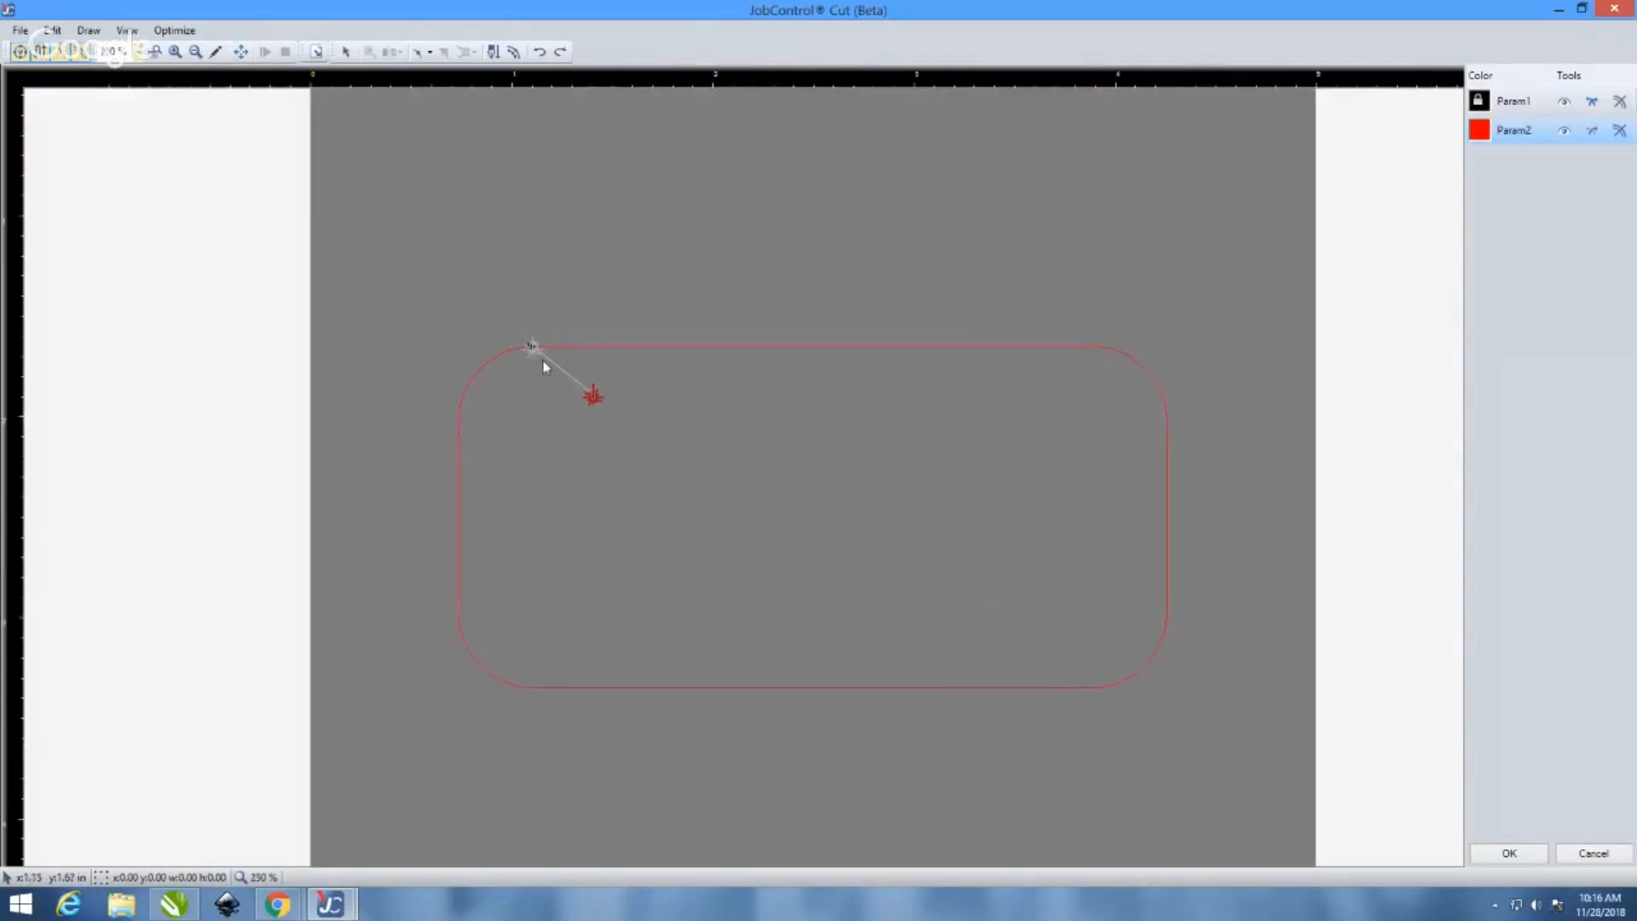
scroll(543, 360, up, 3)
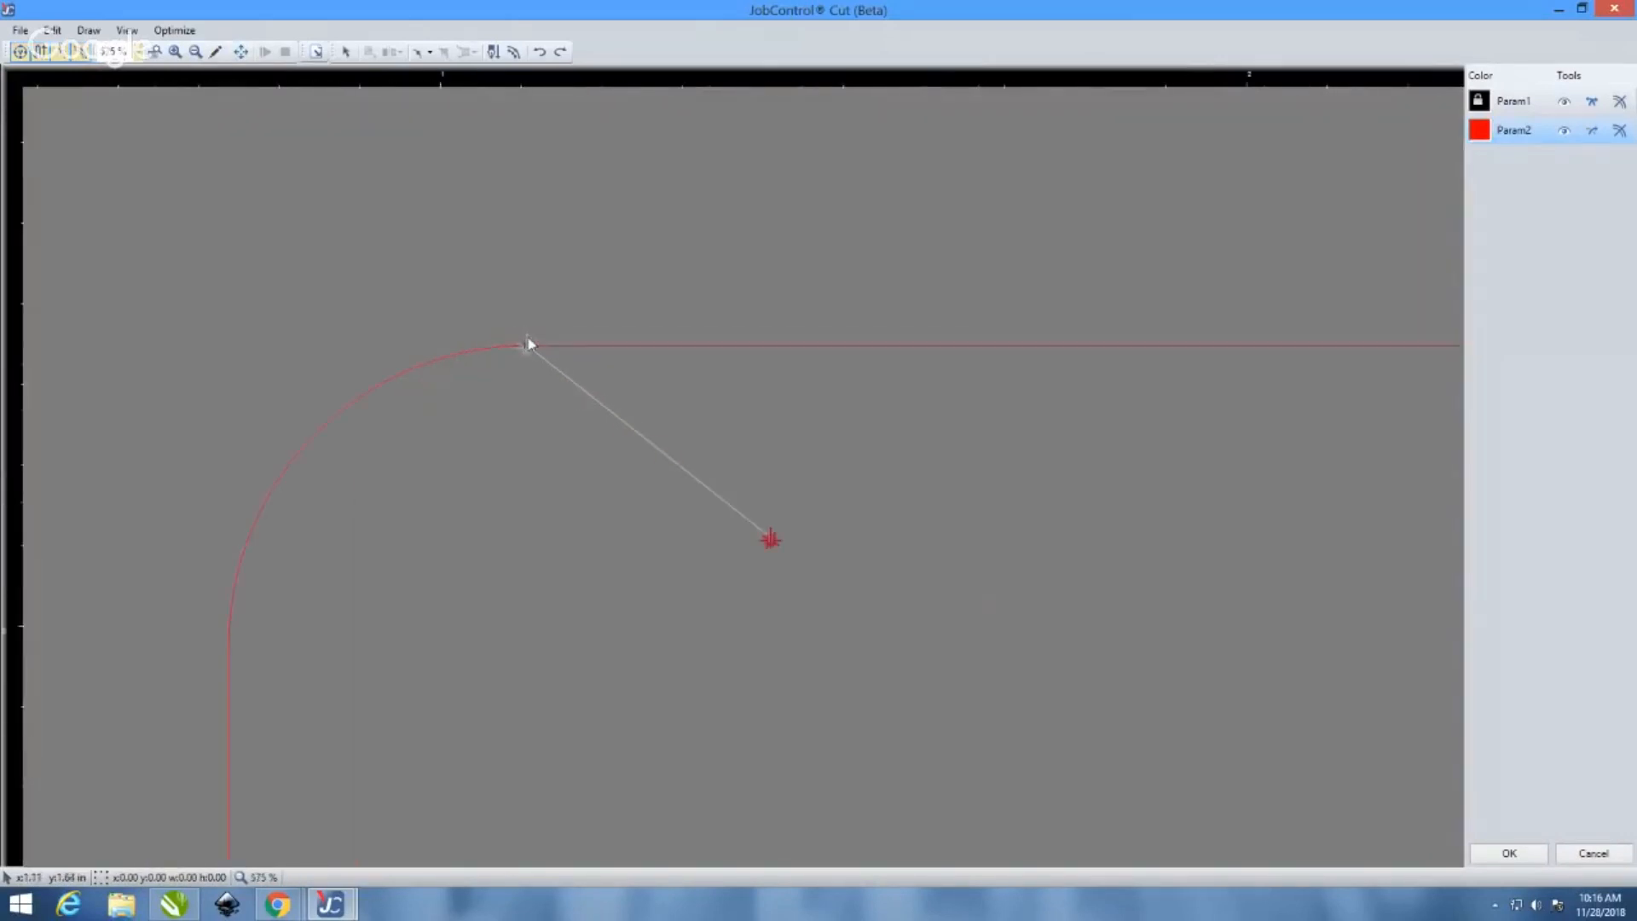
scroll(529, 344, up, 2)
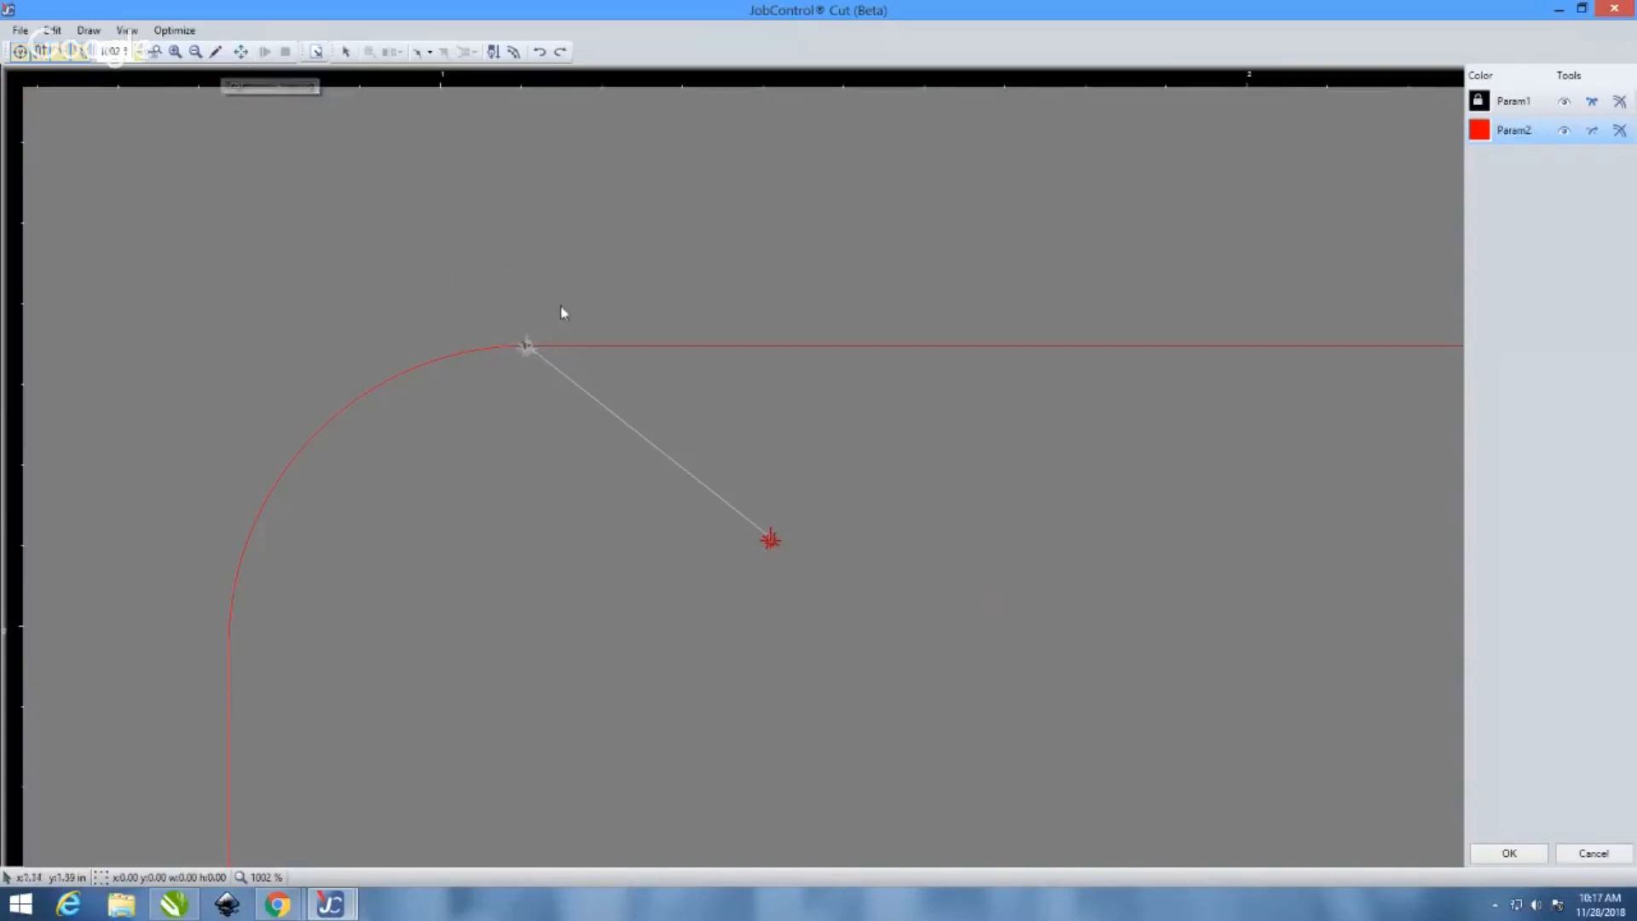
Regenerate the drawing of the red rounded cut contour in Test 0011
click(431, 53)
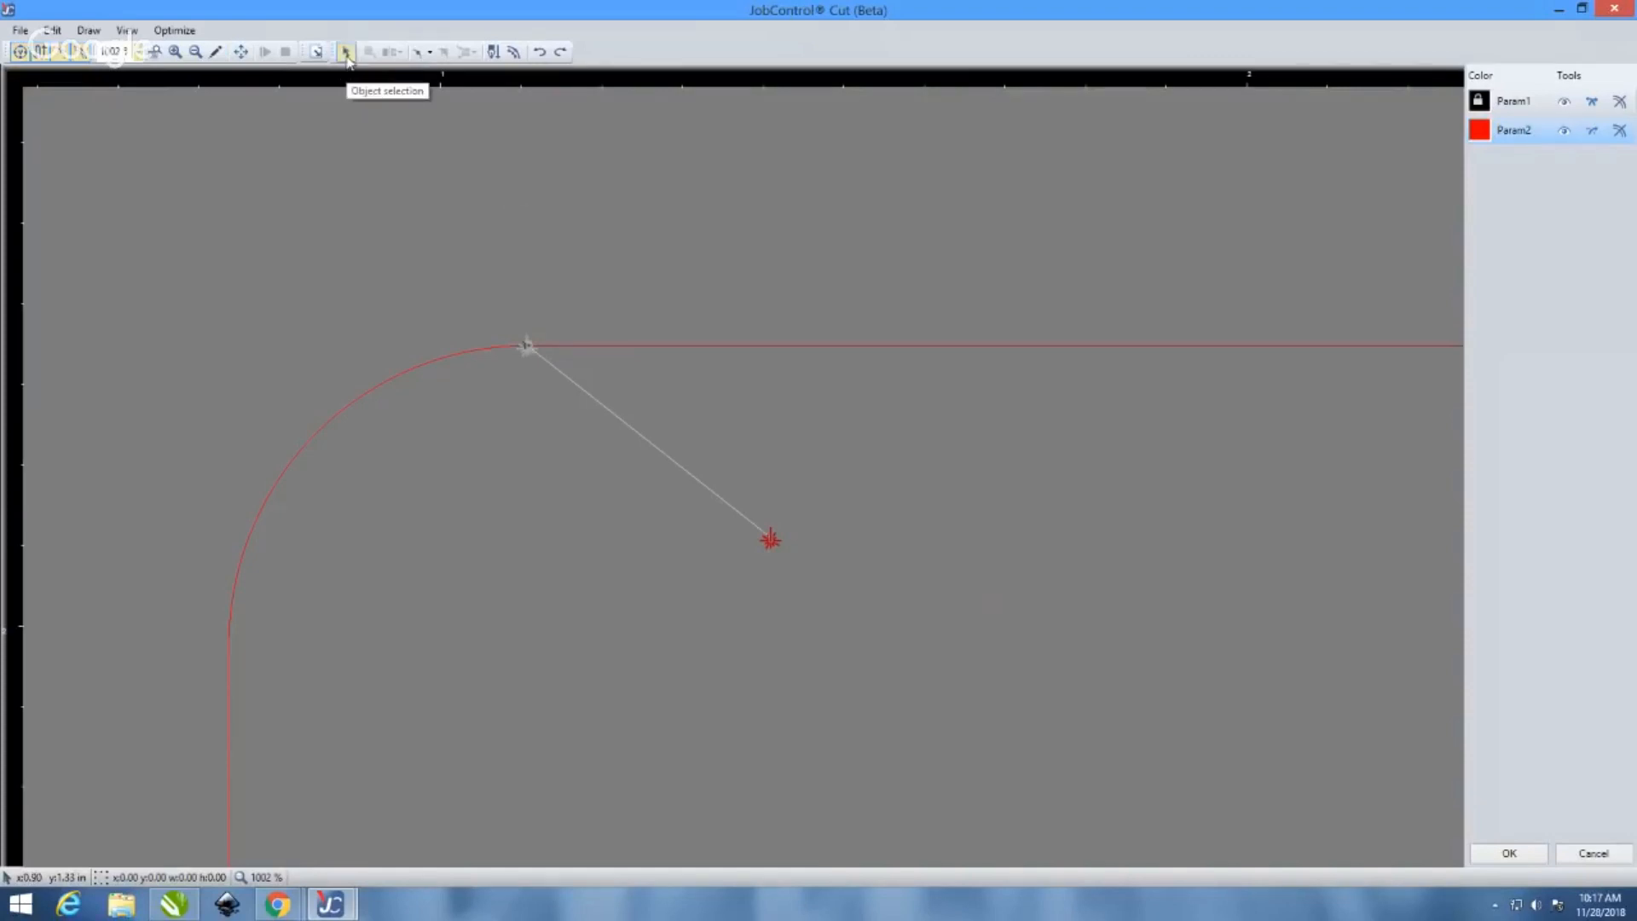
scroll(384, 223, down, 1)
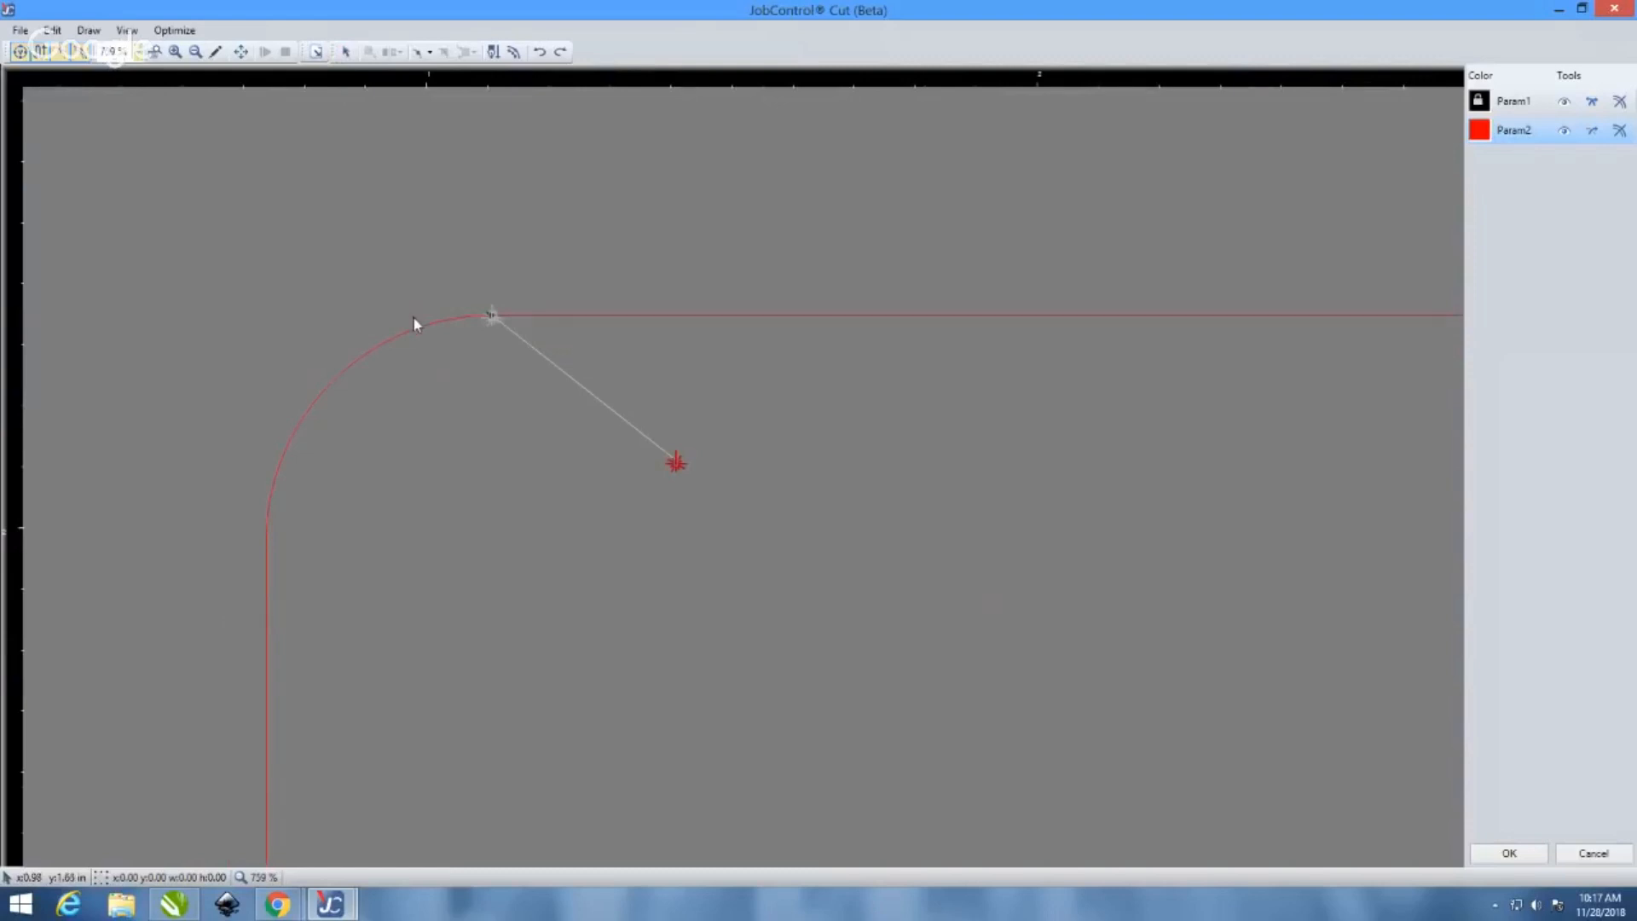
scroll(415, 326, down, 4)
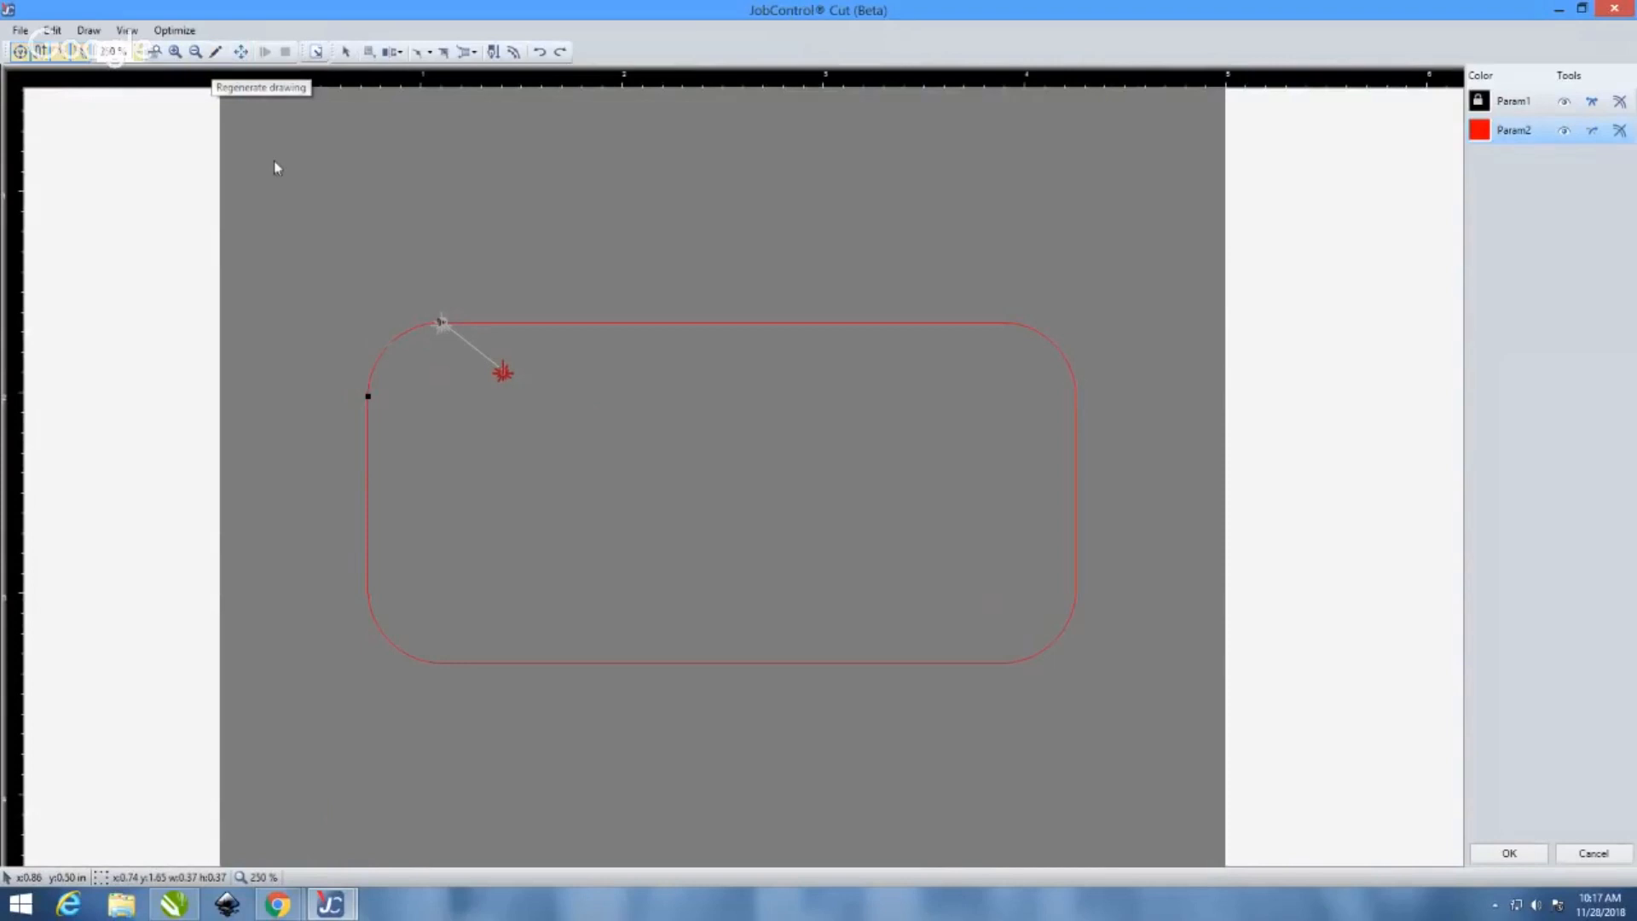
click(86, 32)
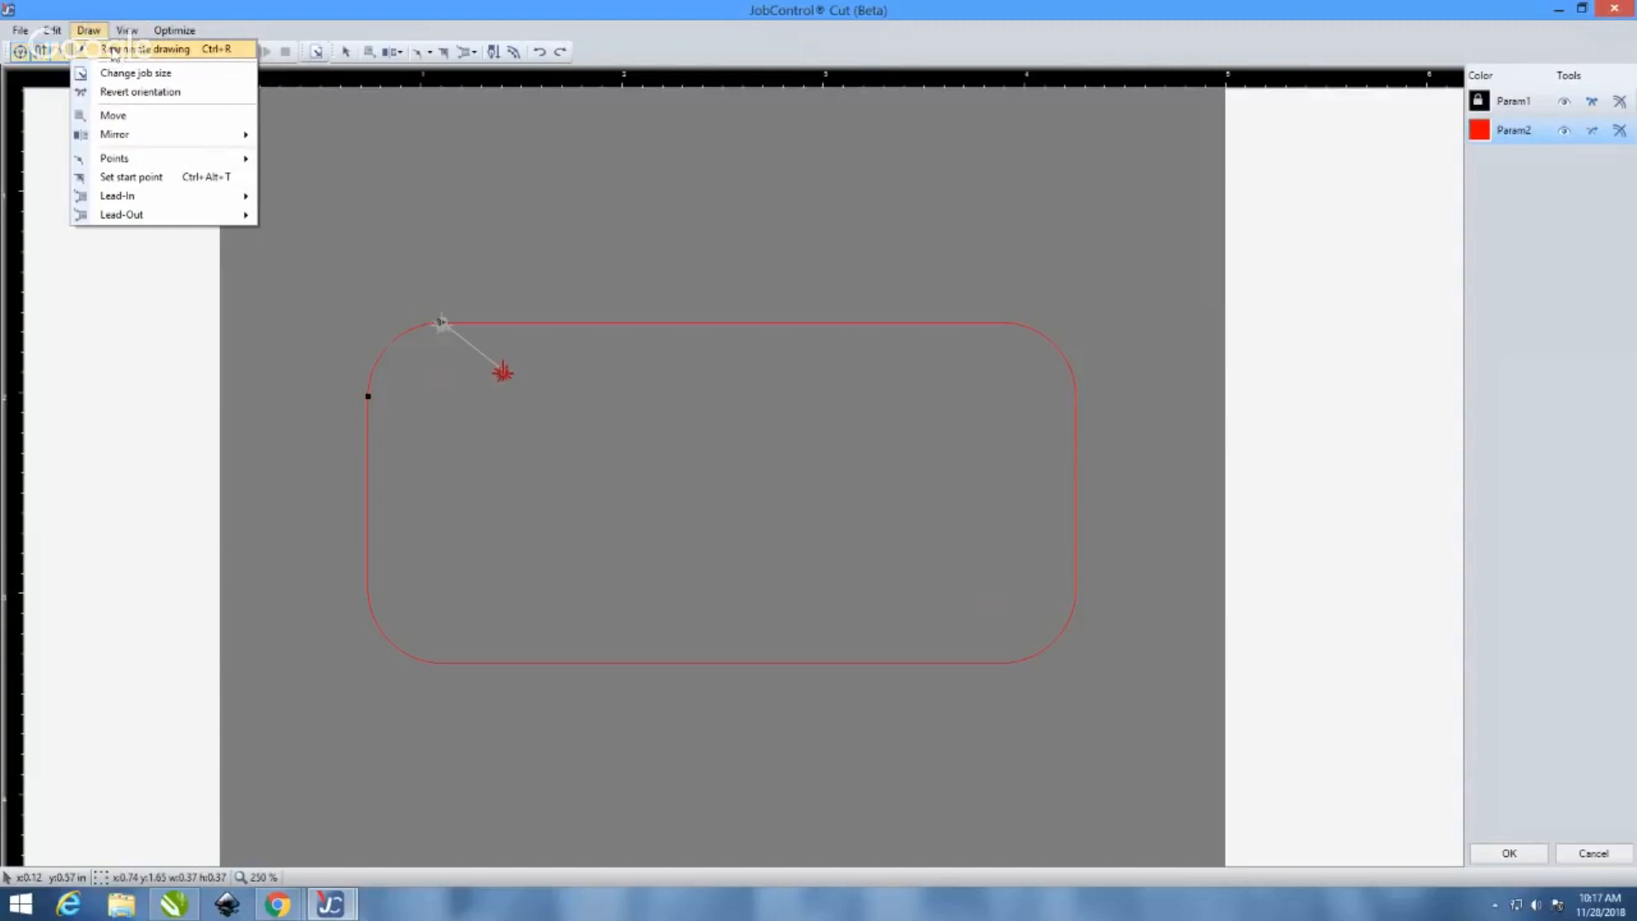
click(113, 49)
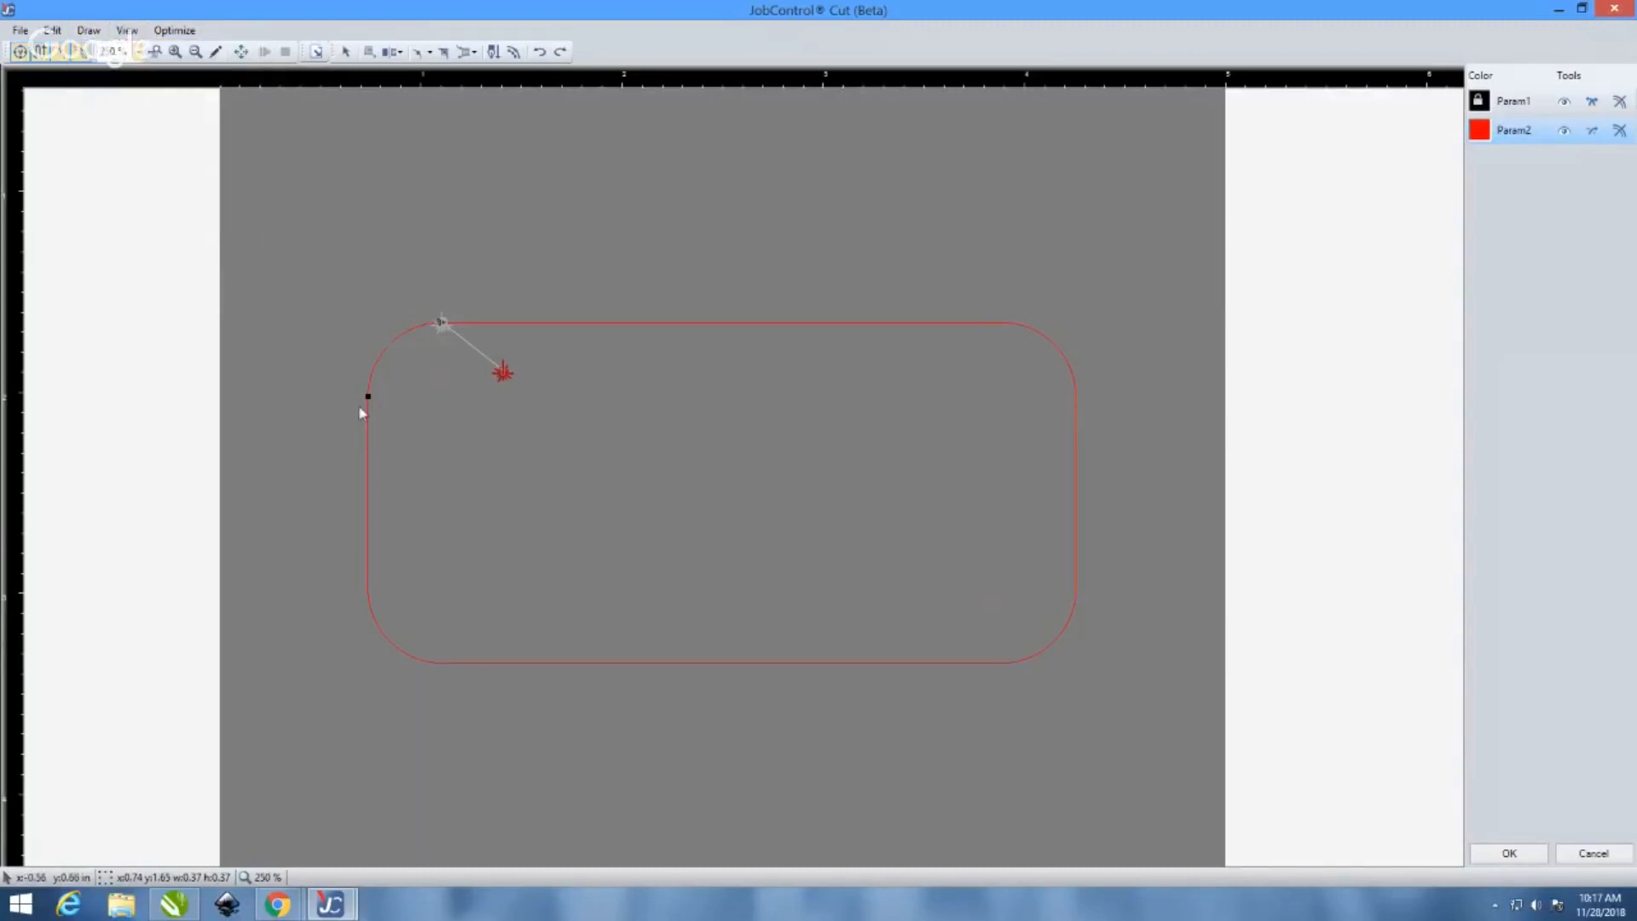
Try a vector lead-out from the red contour's start marker to a point above its upper edge, and close the editor without saving
scroll(407, 356, up, 4)
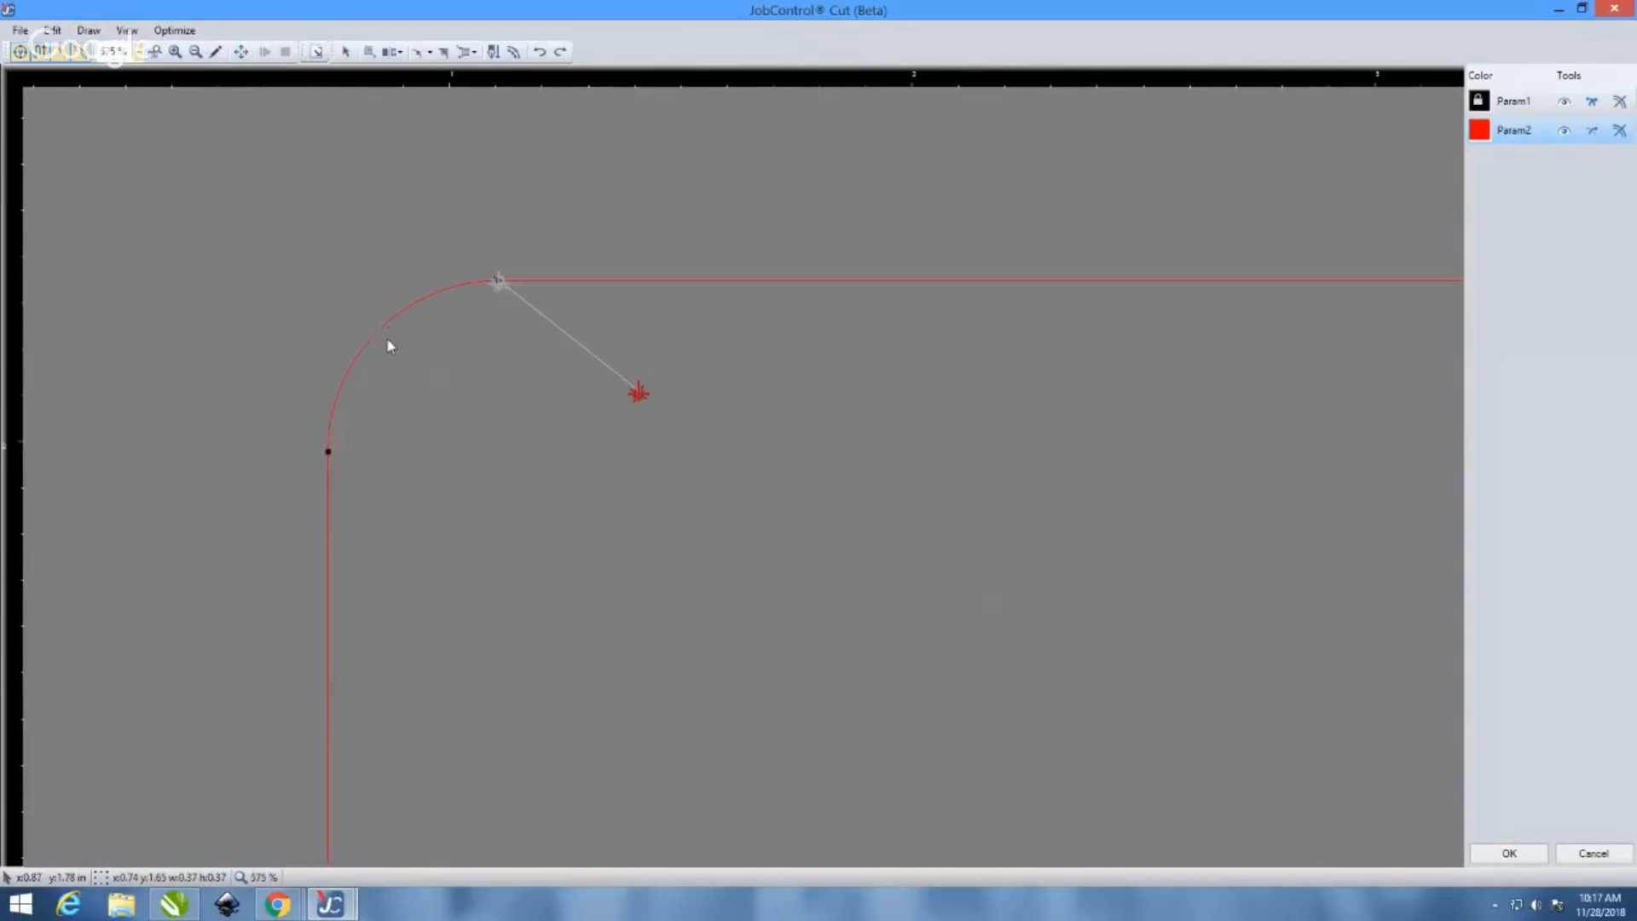
scroll(386, 336, down, 4)
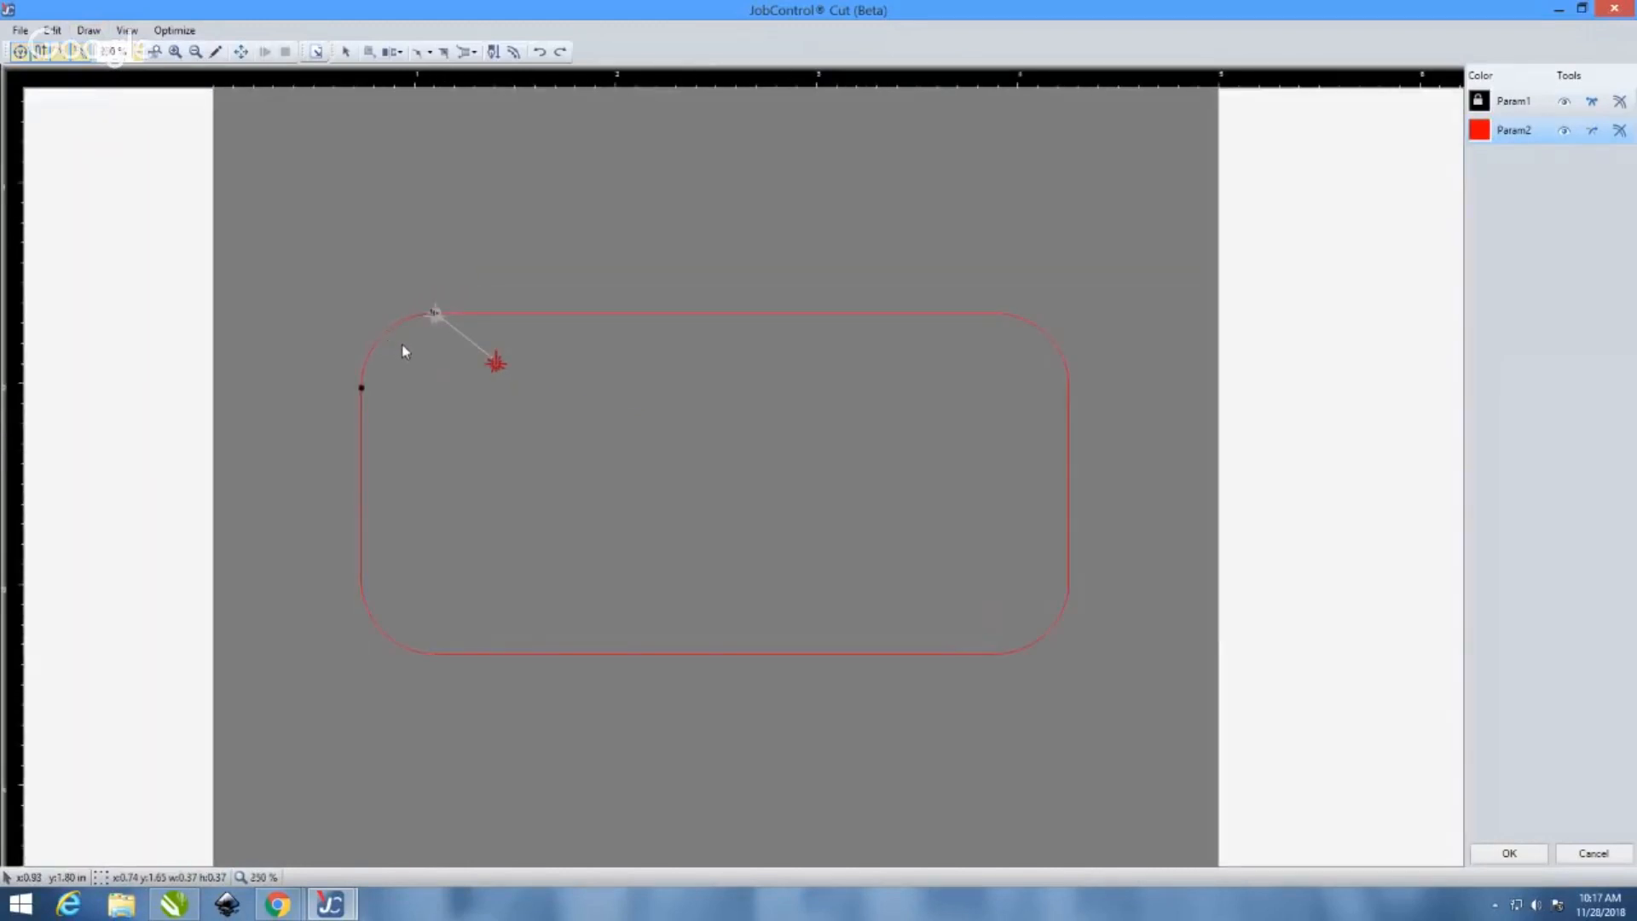
scroll(536, 403, down, 2)
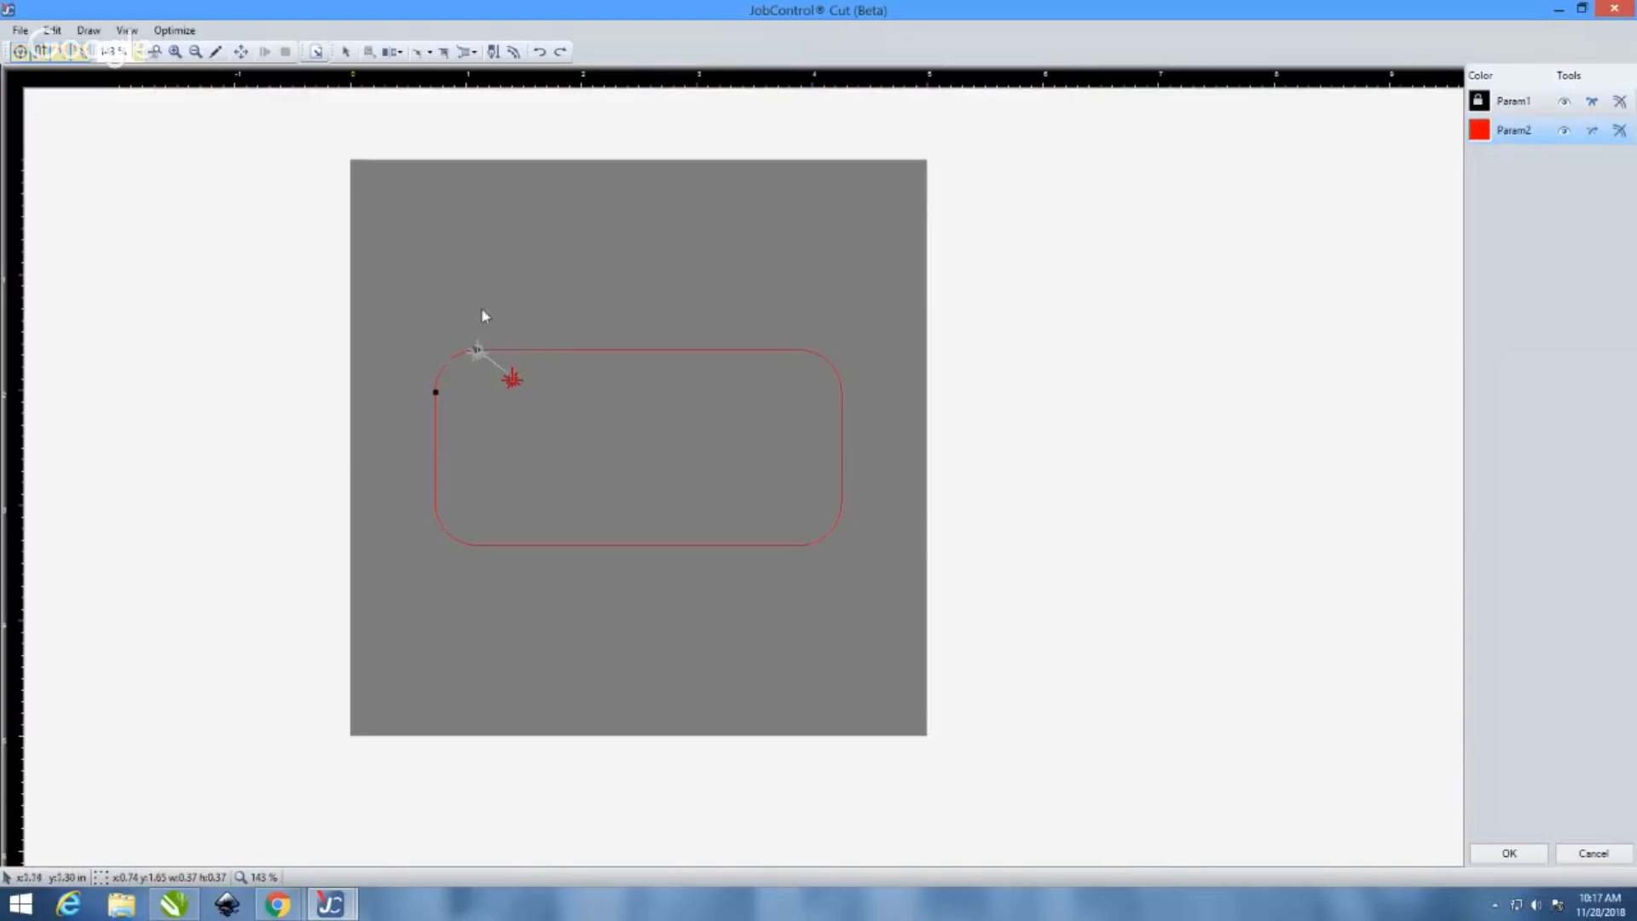
scroll(475, 317, up, 1)
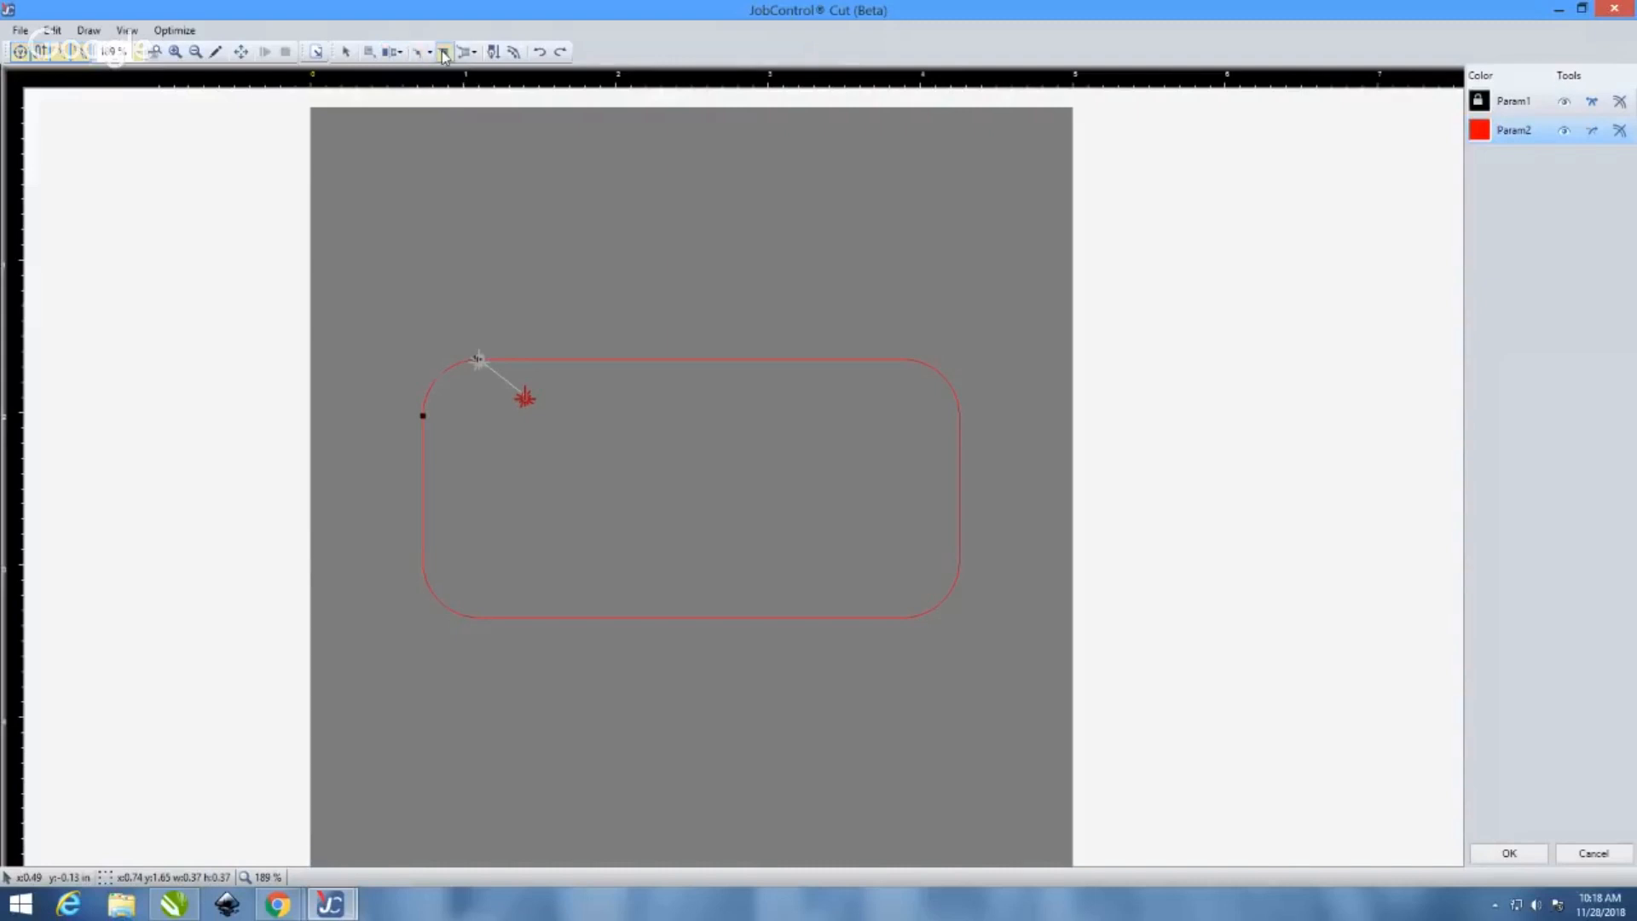
scroll(708, 387, down, 1)
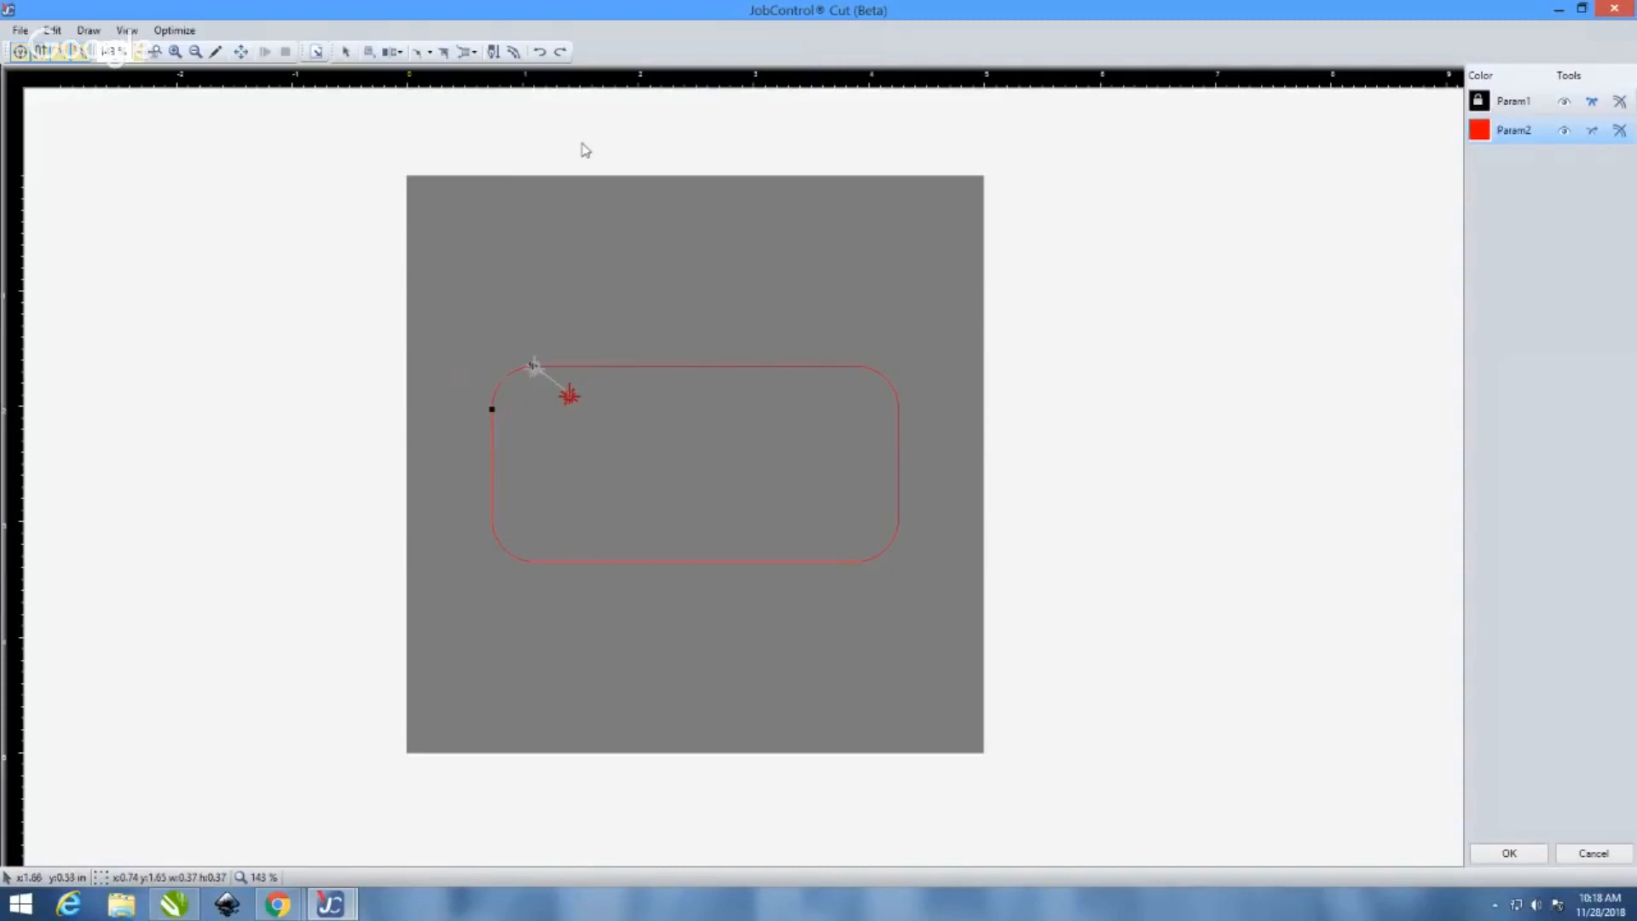
click(470, 54)
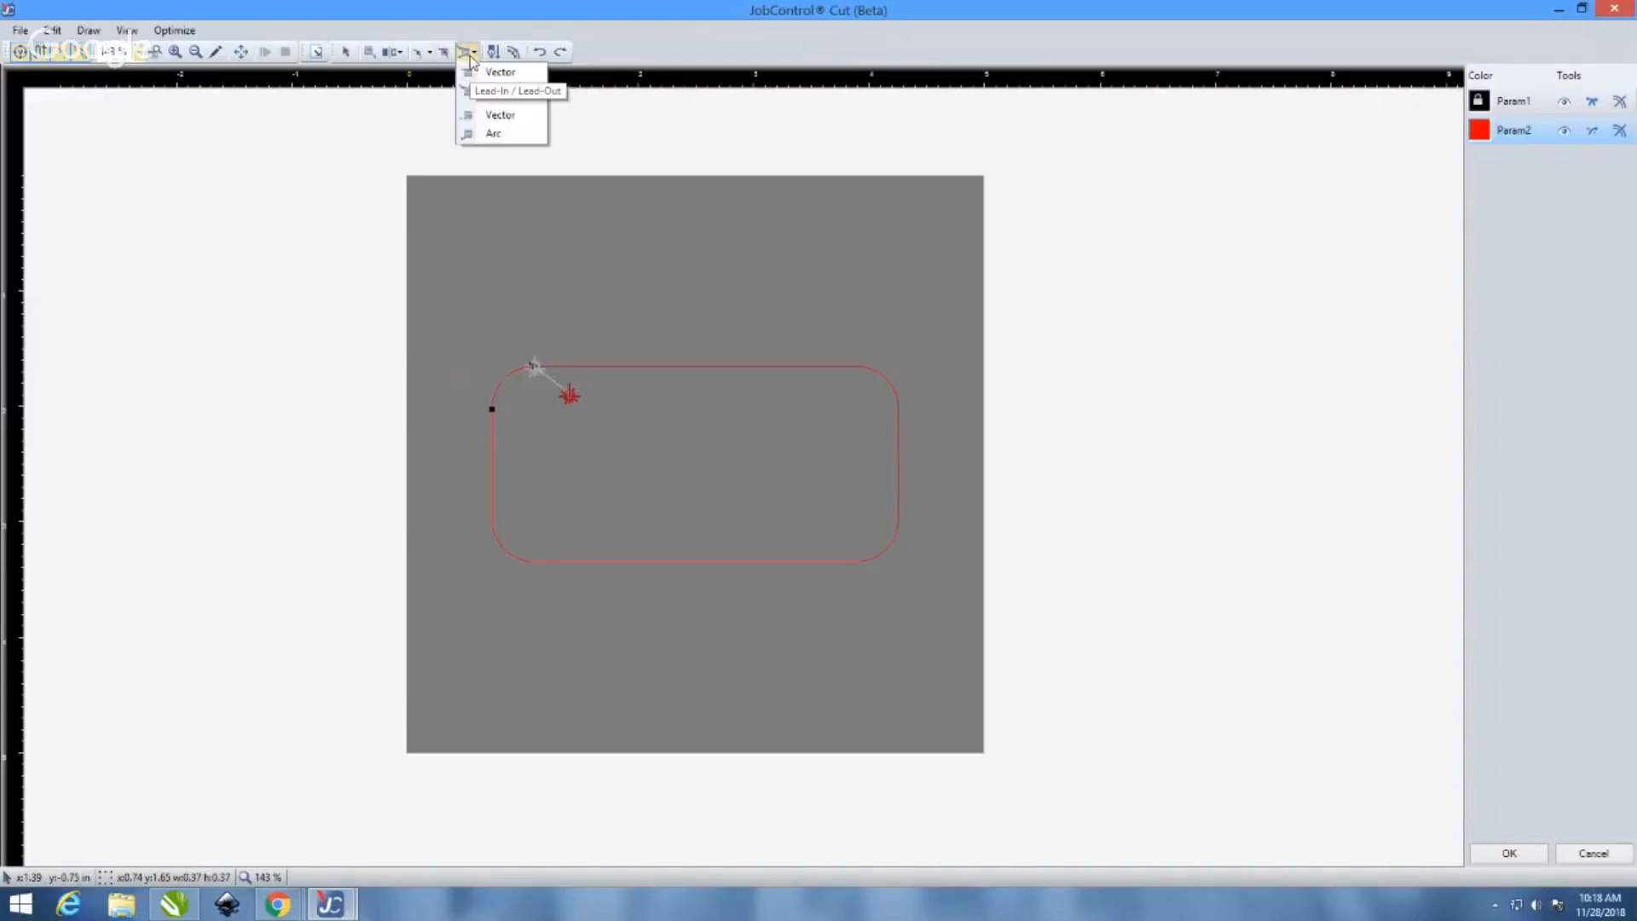
click(499, 119)
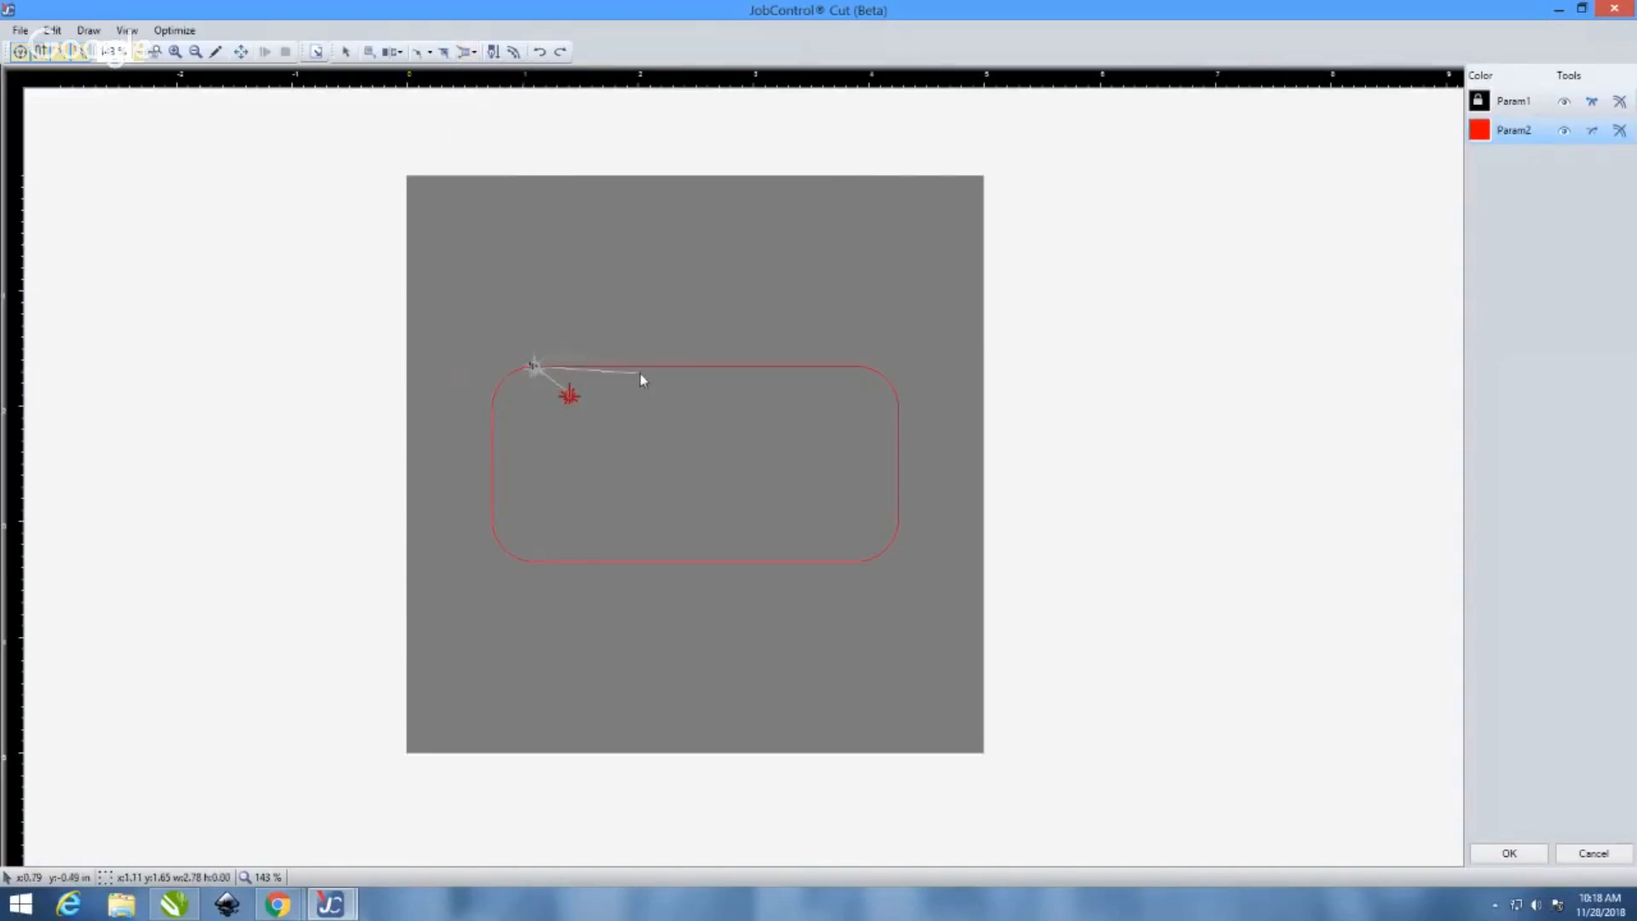
click(728, 327)
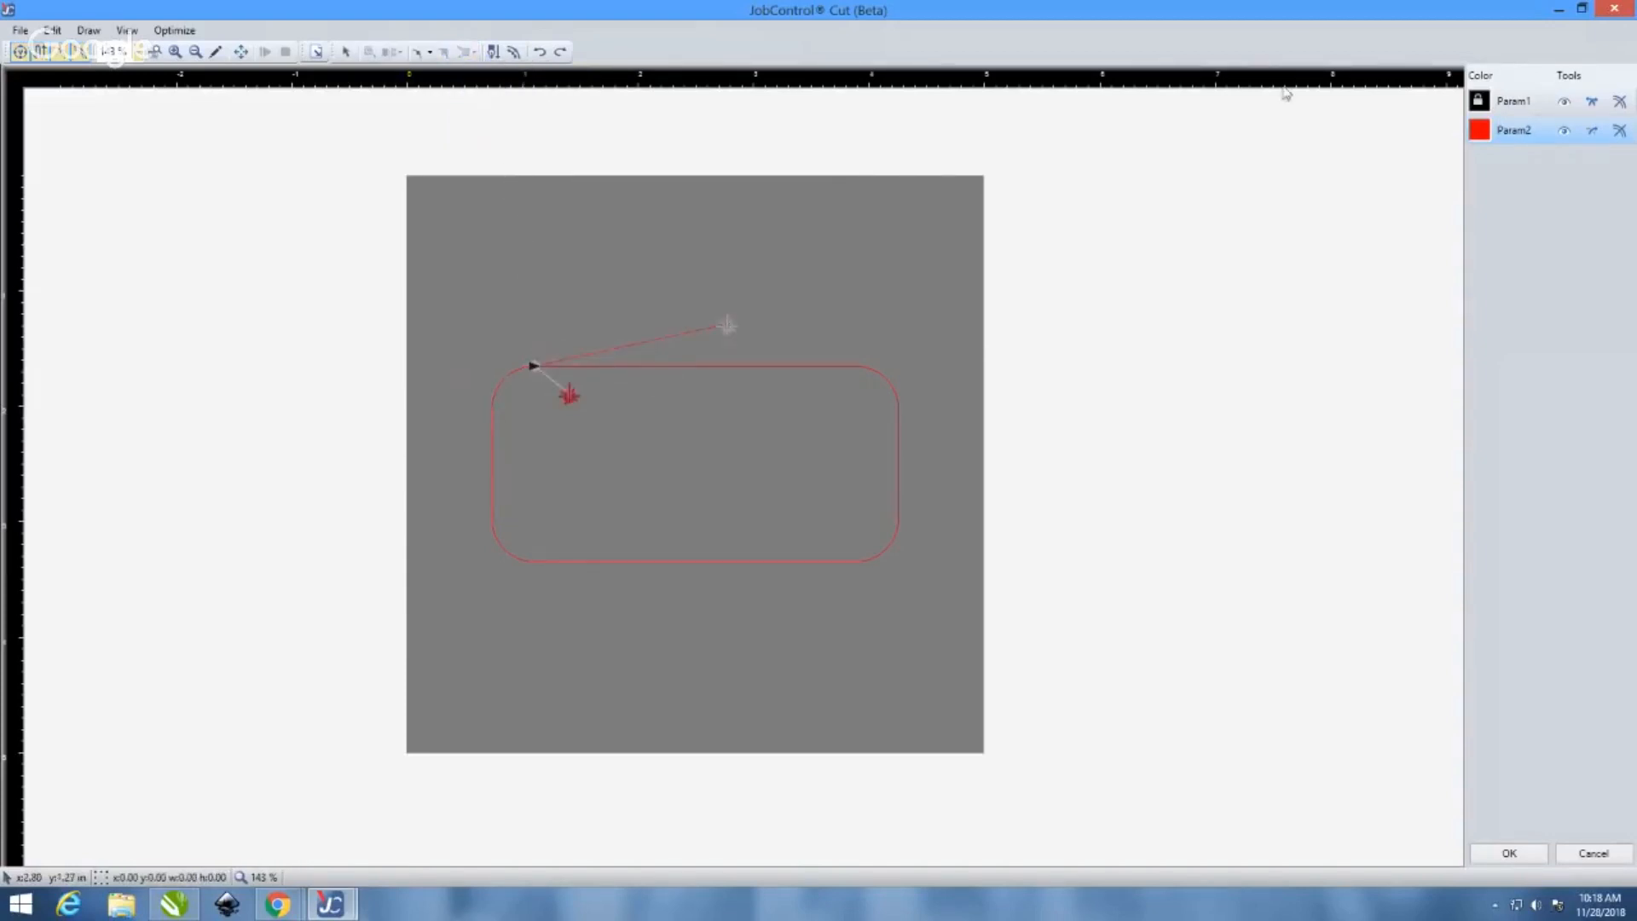
click(1614, 10)
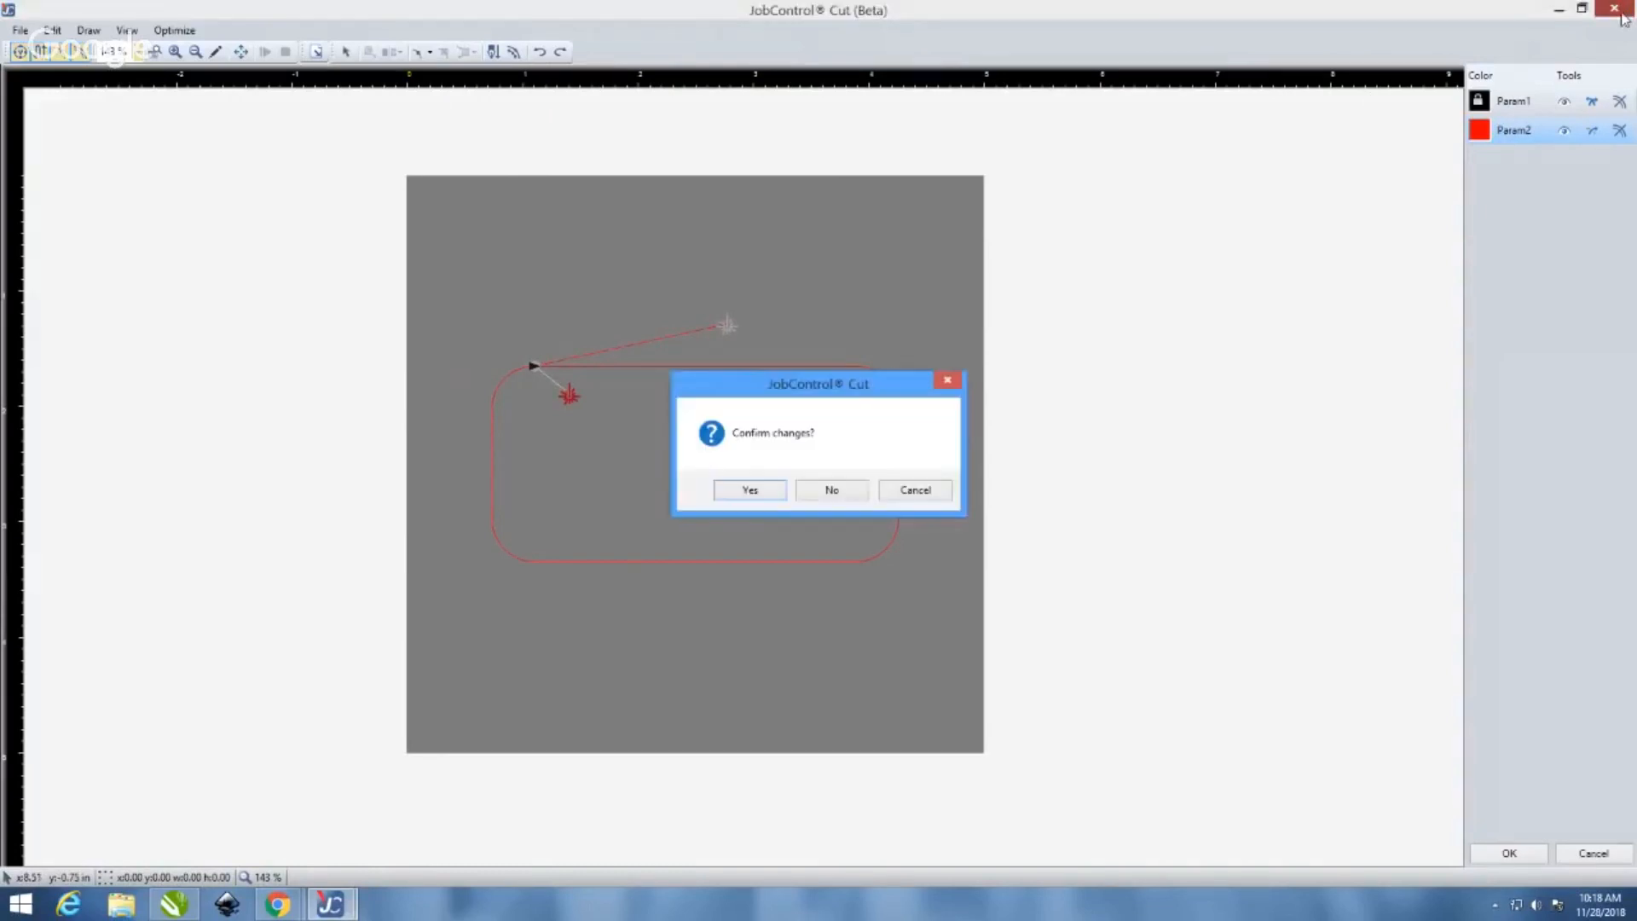
click(832, 490)
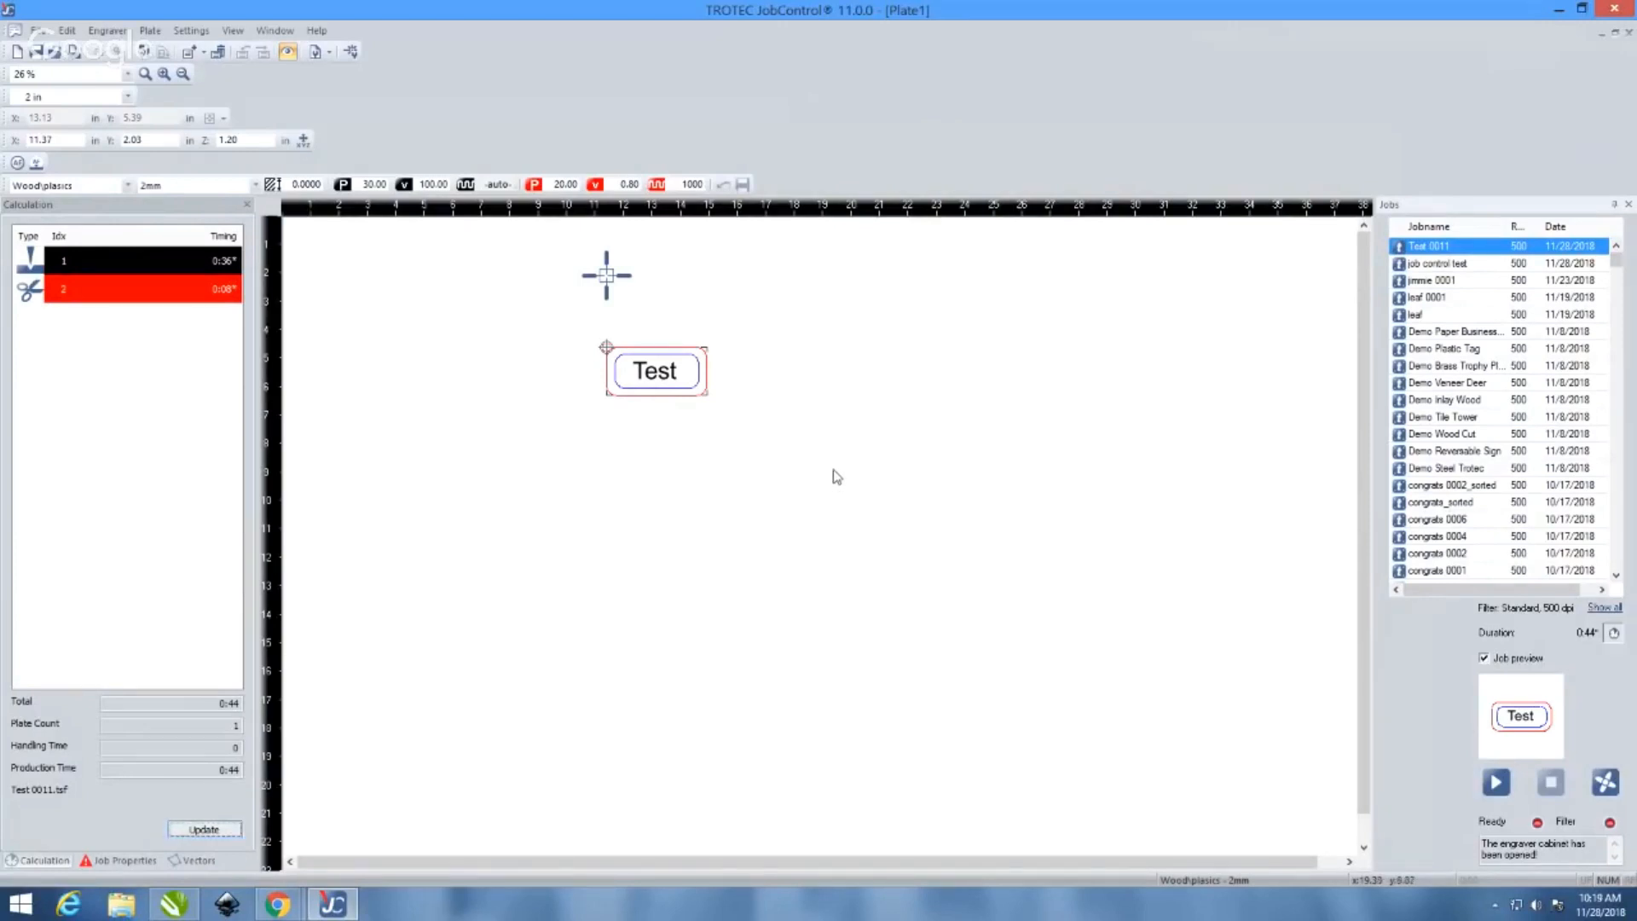
Move the Test job off the position marker to about X 4.35, Y 4.40 in and delete that marker
click(585, 565)
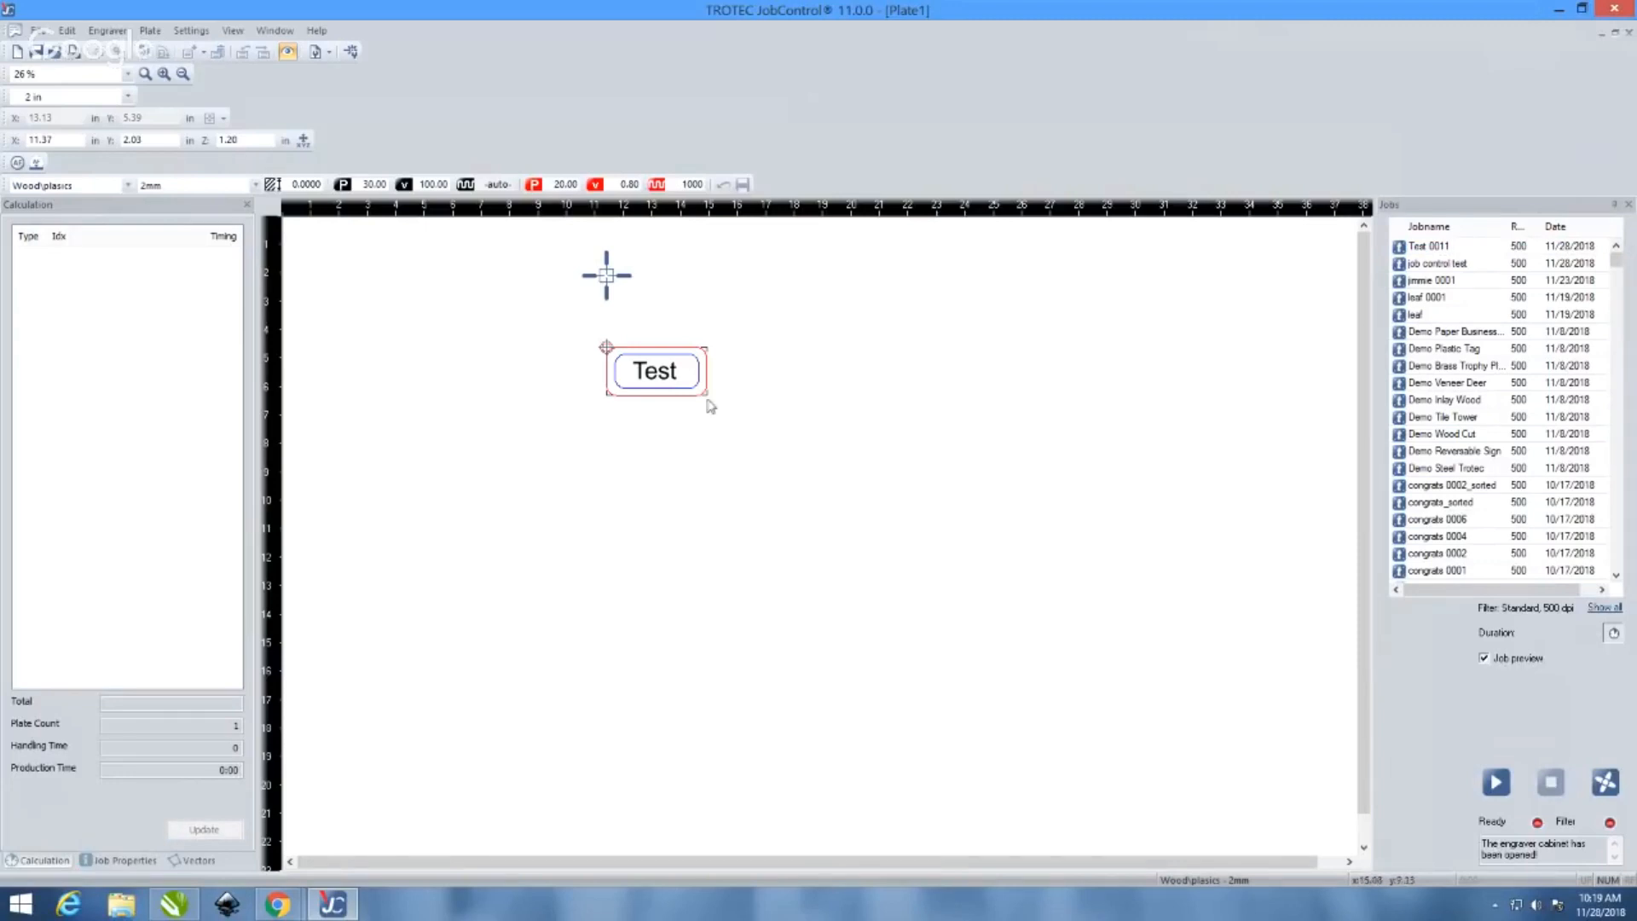
drag(694, 381, 444, 352)
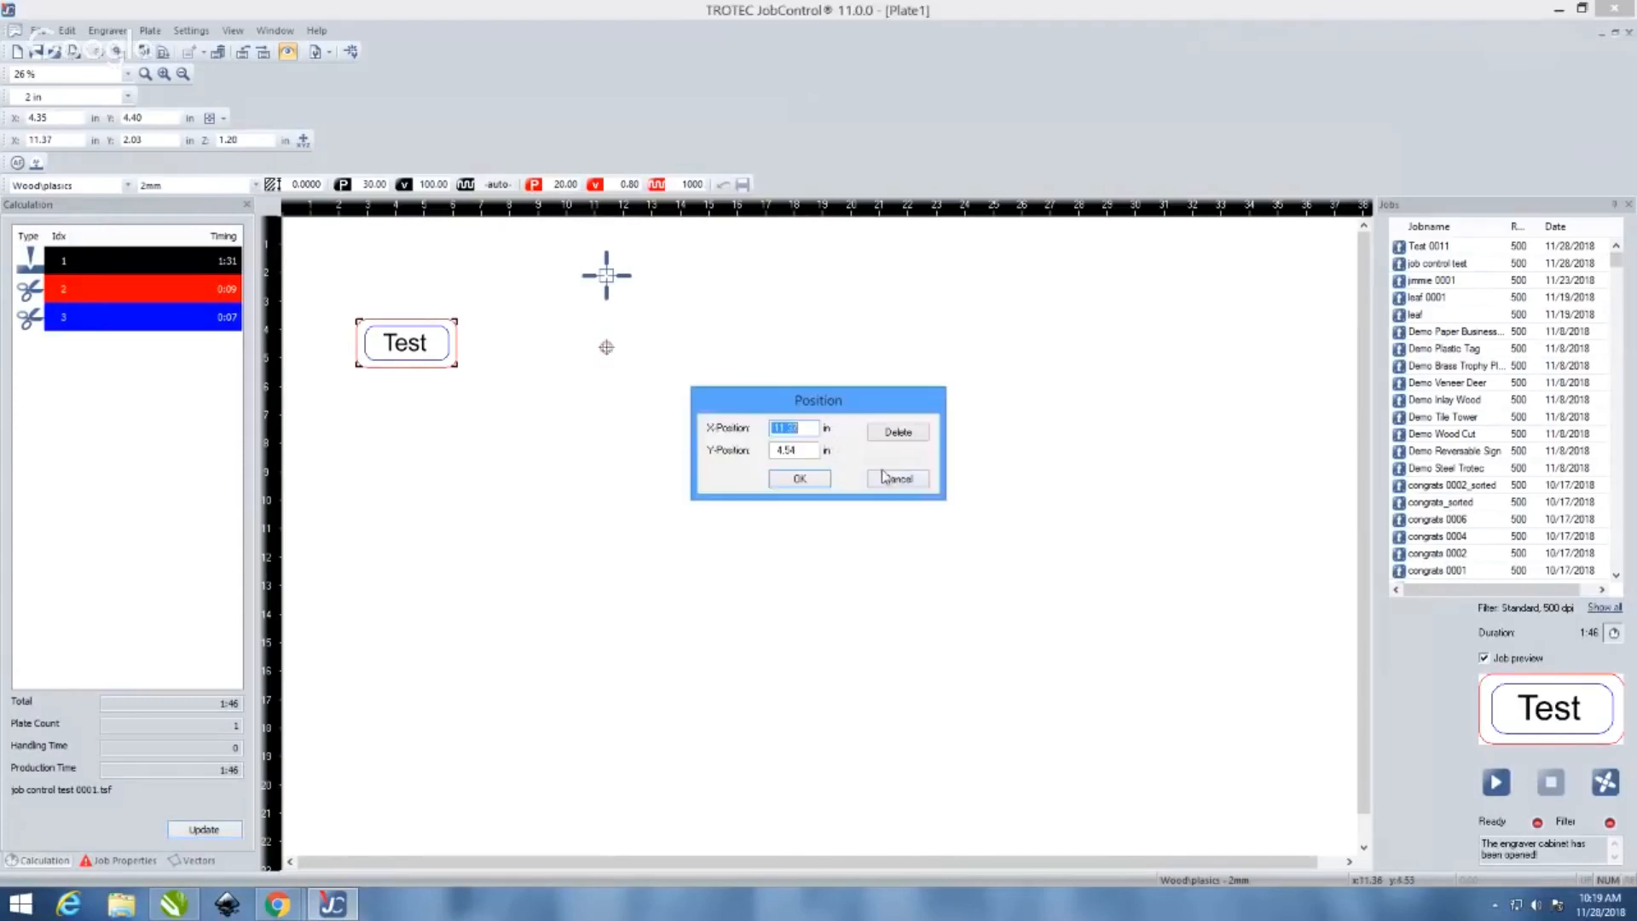
click(895, 434)
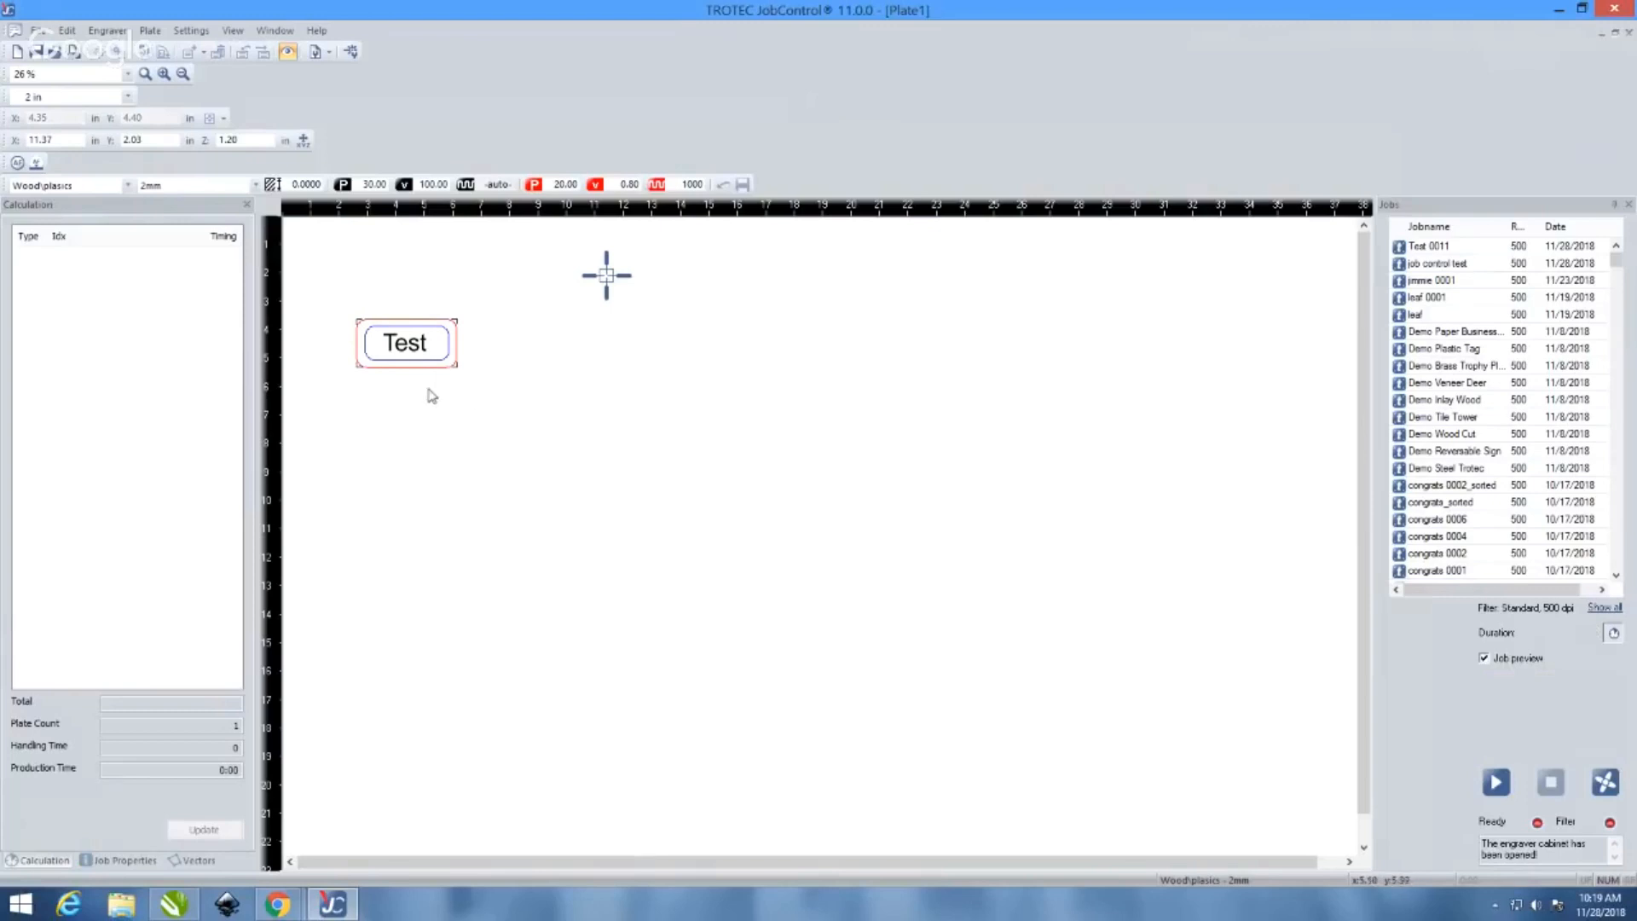
Reposition the Test job near the plate's upper-left corner at about X 2.64, Y 1.88 in
click(419, 351)
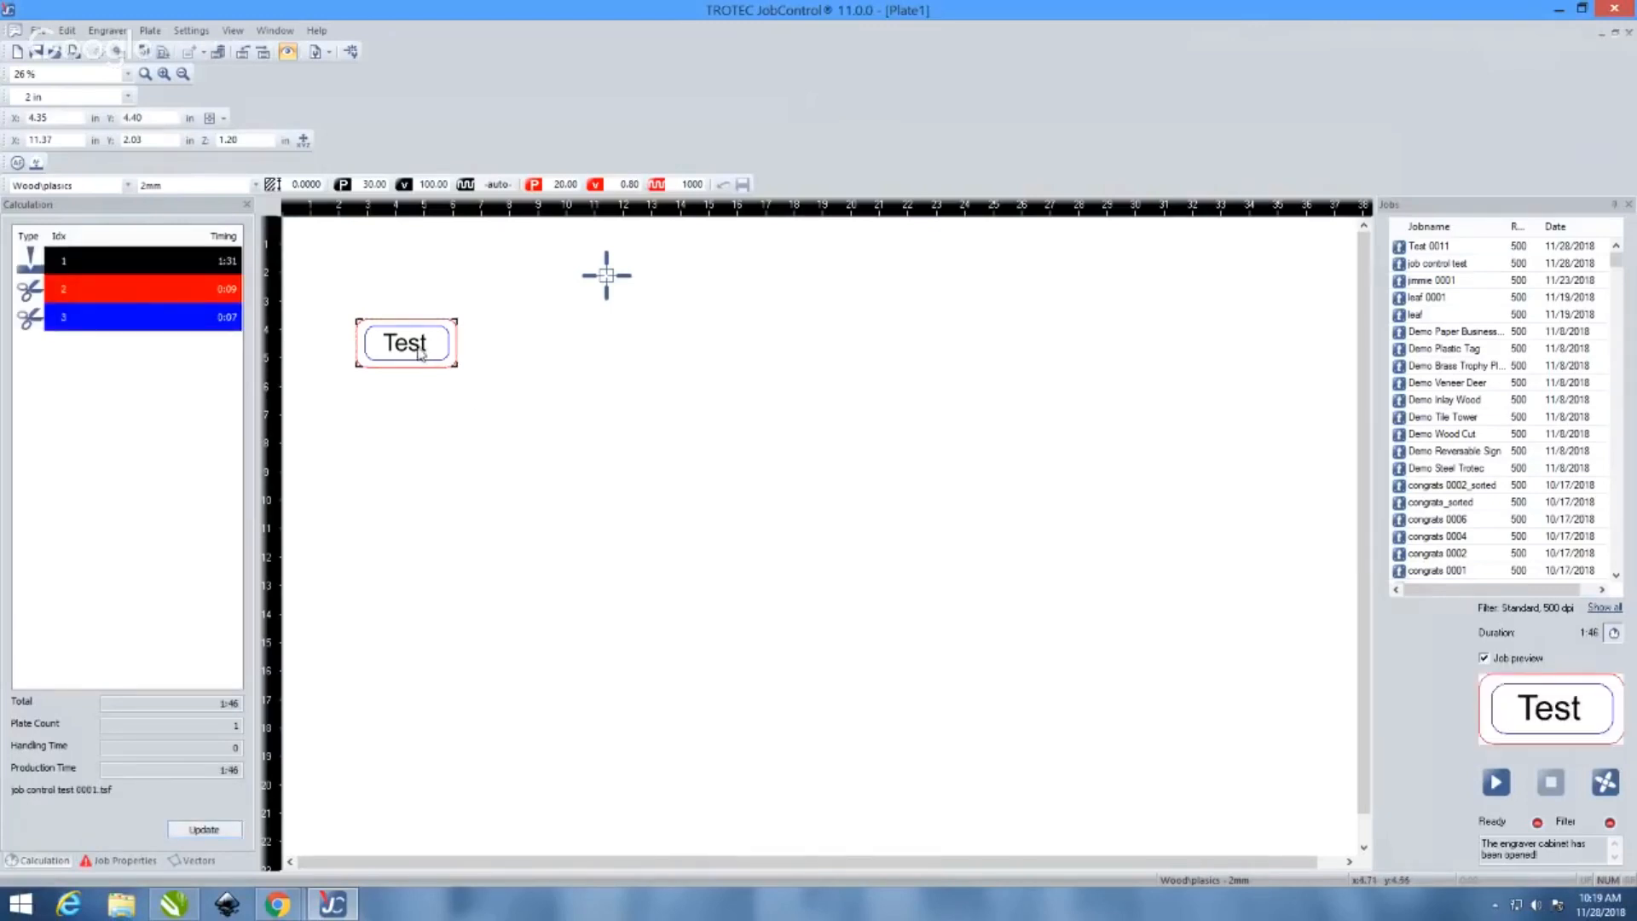
drag(420, 351, 371, 279)
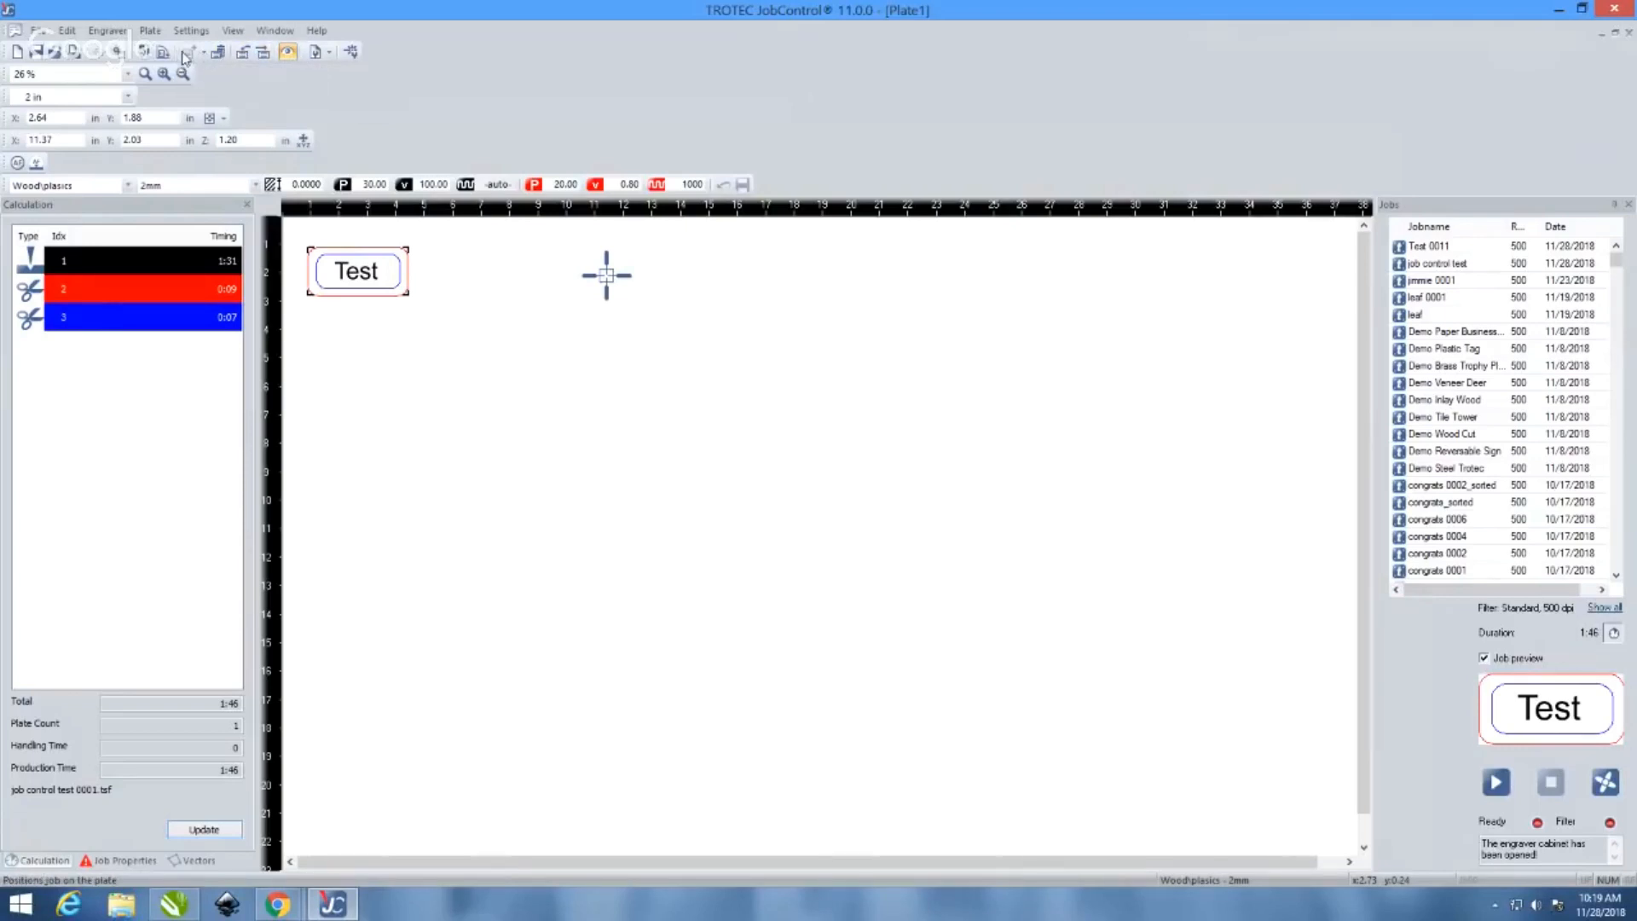
click(426, 335)
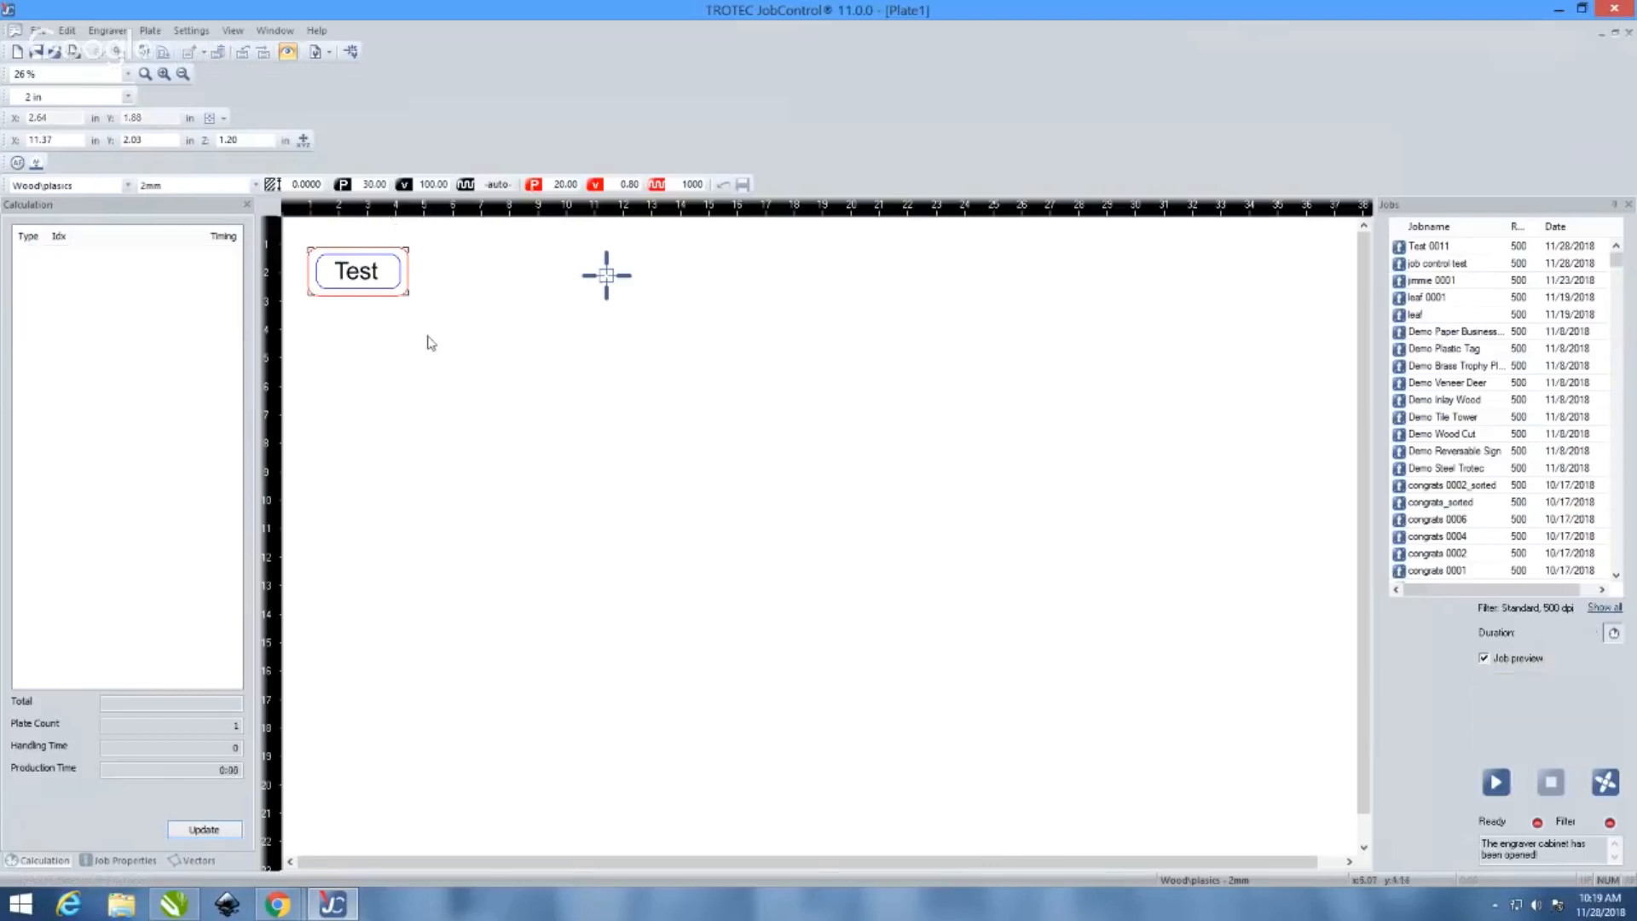
Duplicate the Test job using the plate parameters and place the copy beside the original at about X 7.39, Y 1.88 in
click(370, 287)
right_click(370, 282)
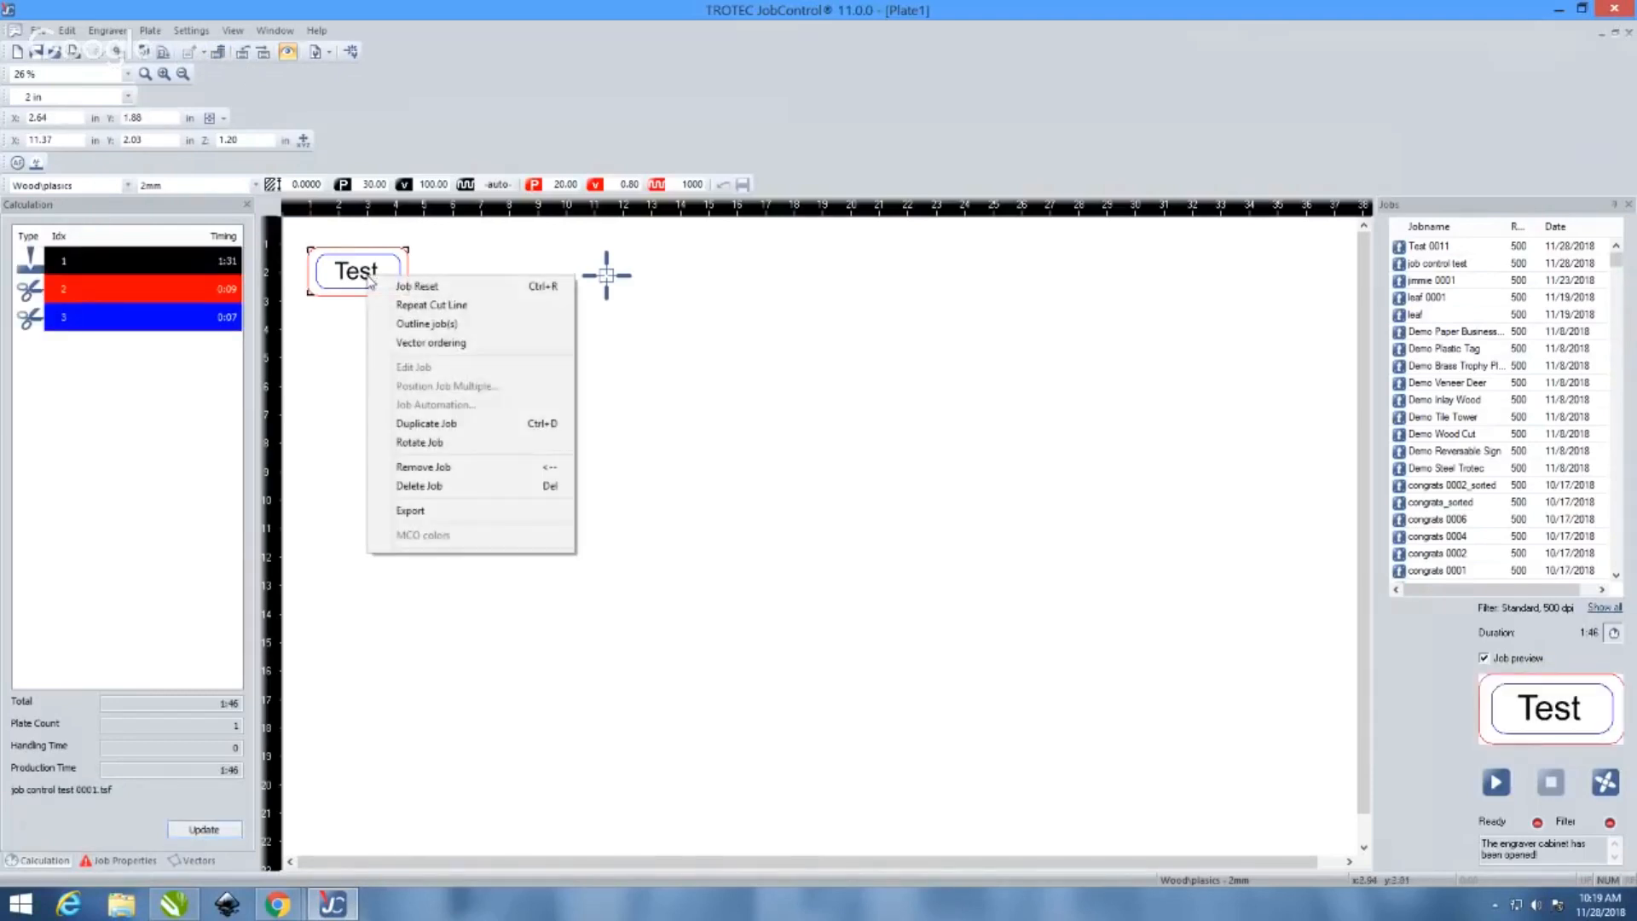
click(459, 424)
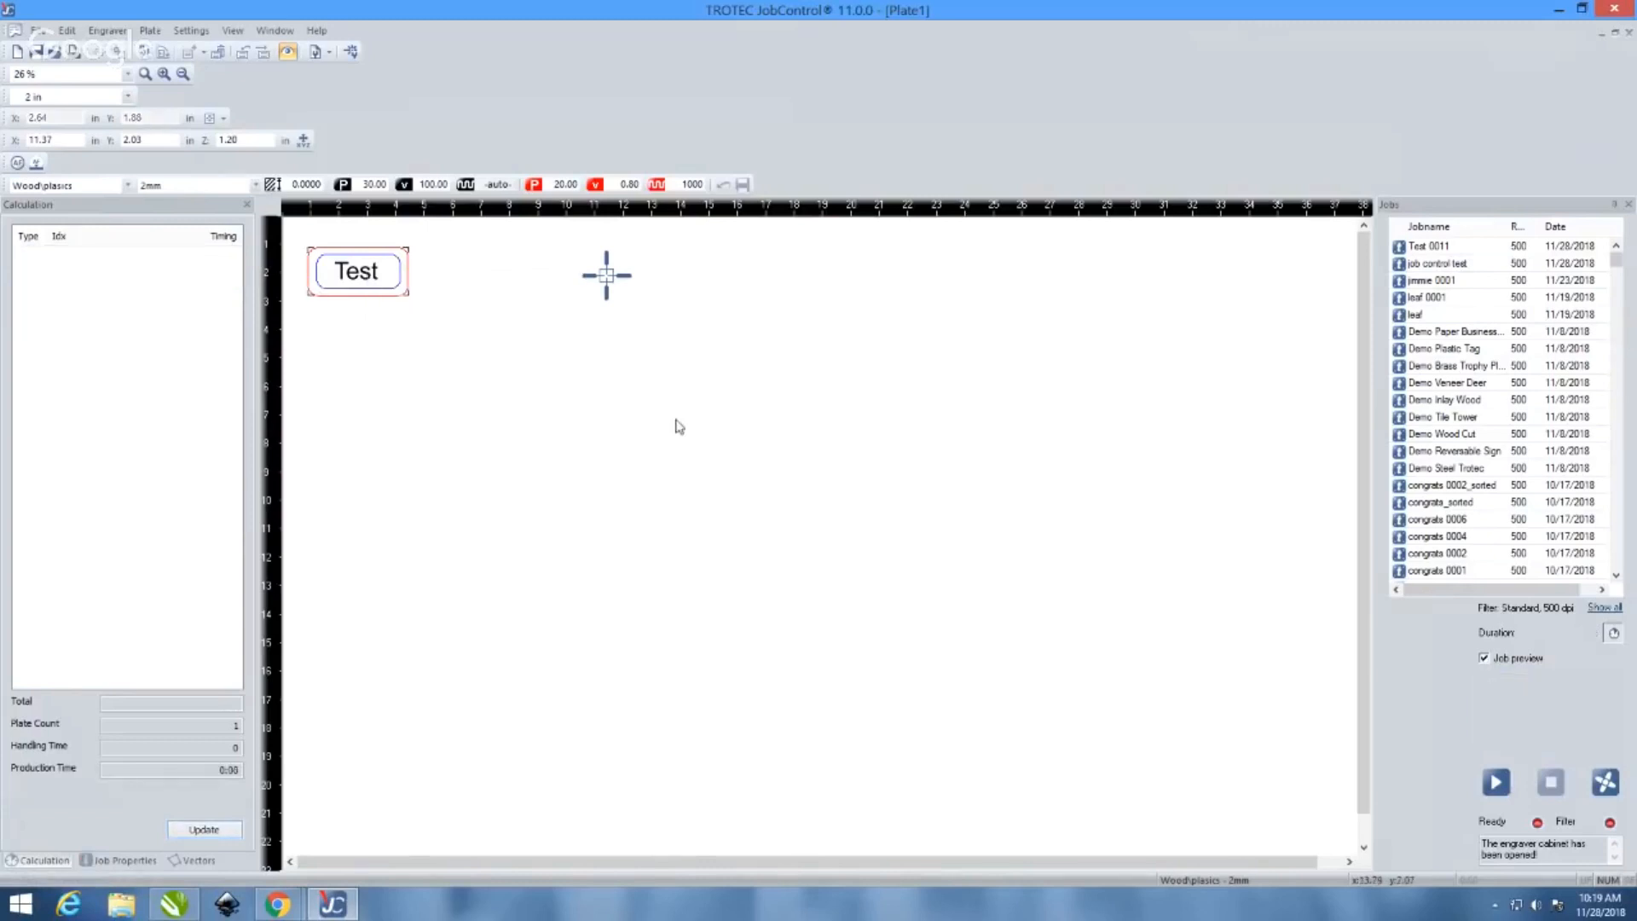
click(357, 290)
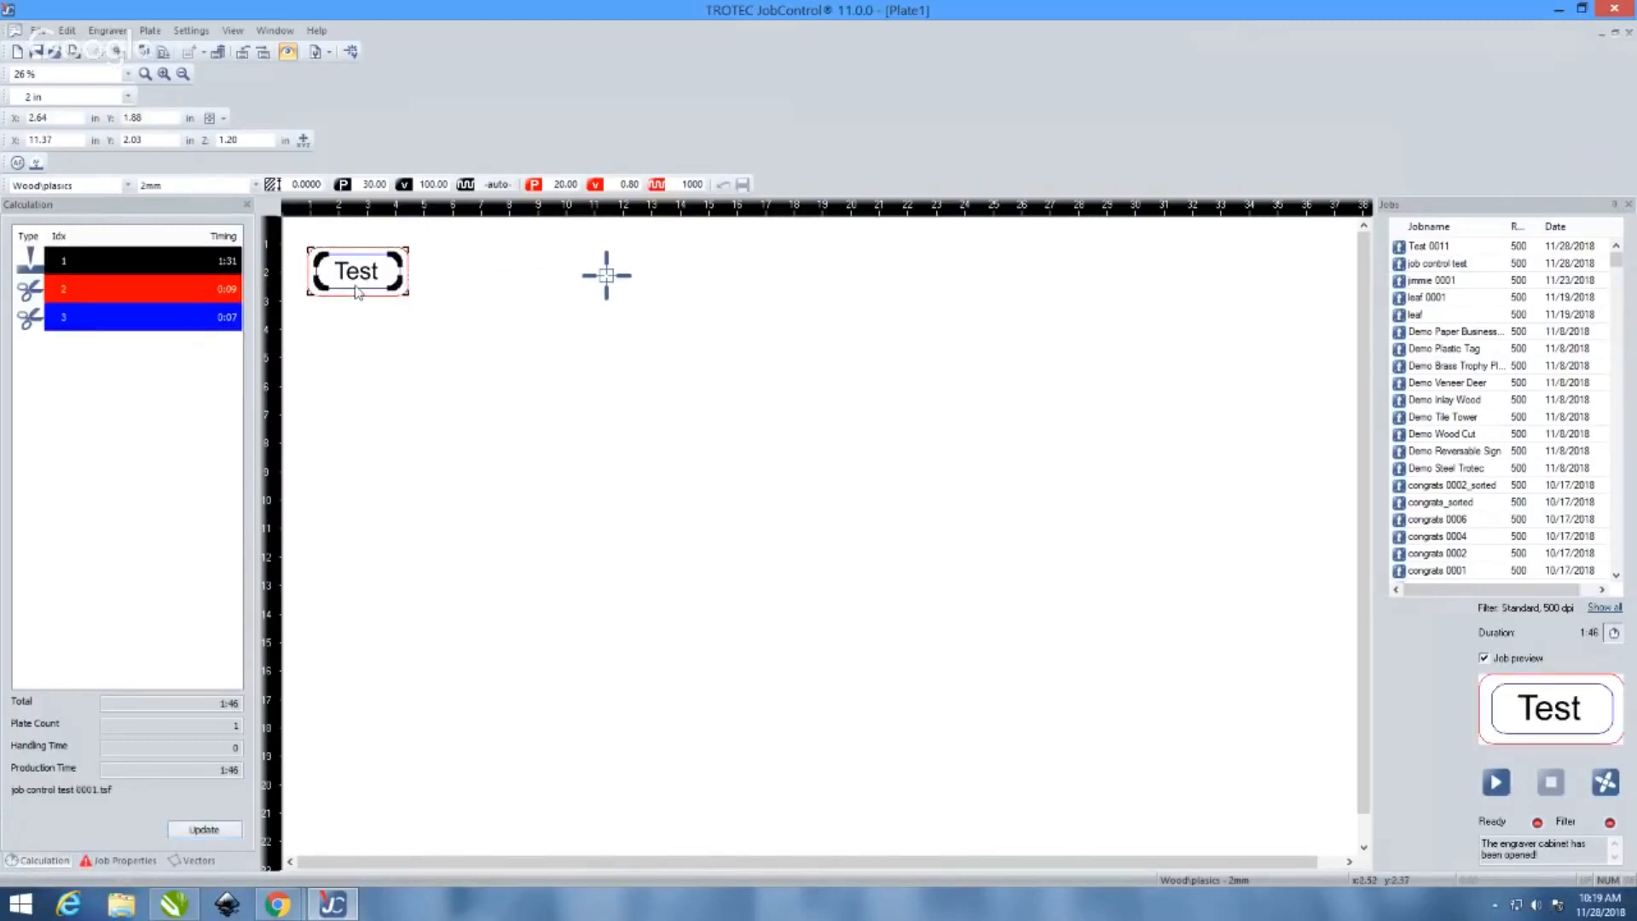
double_click(355, 287)
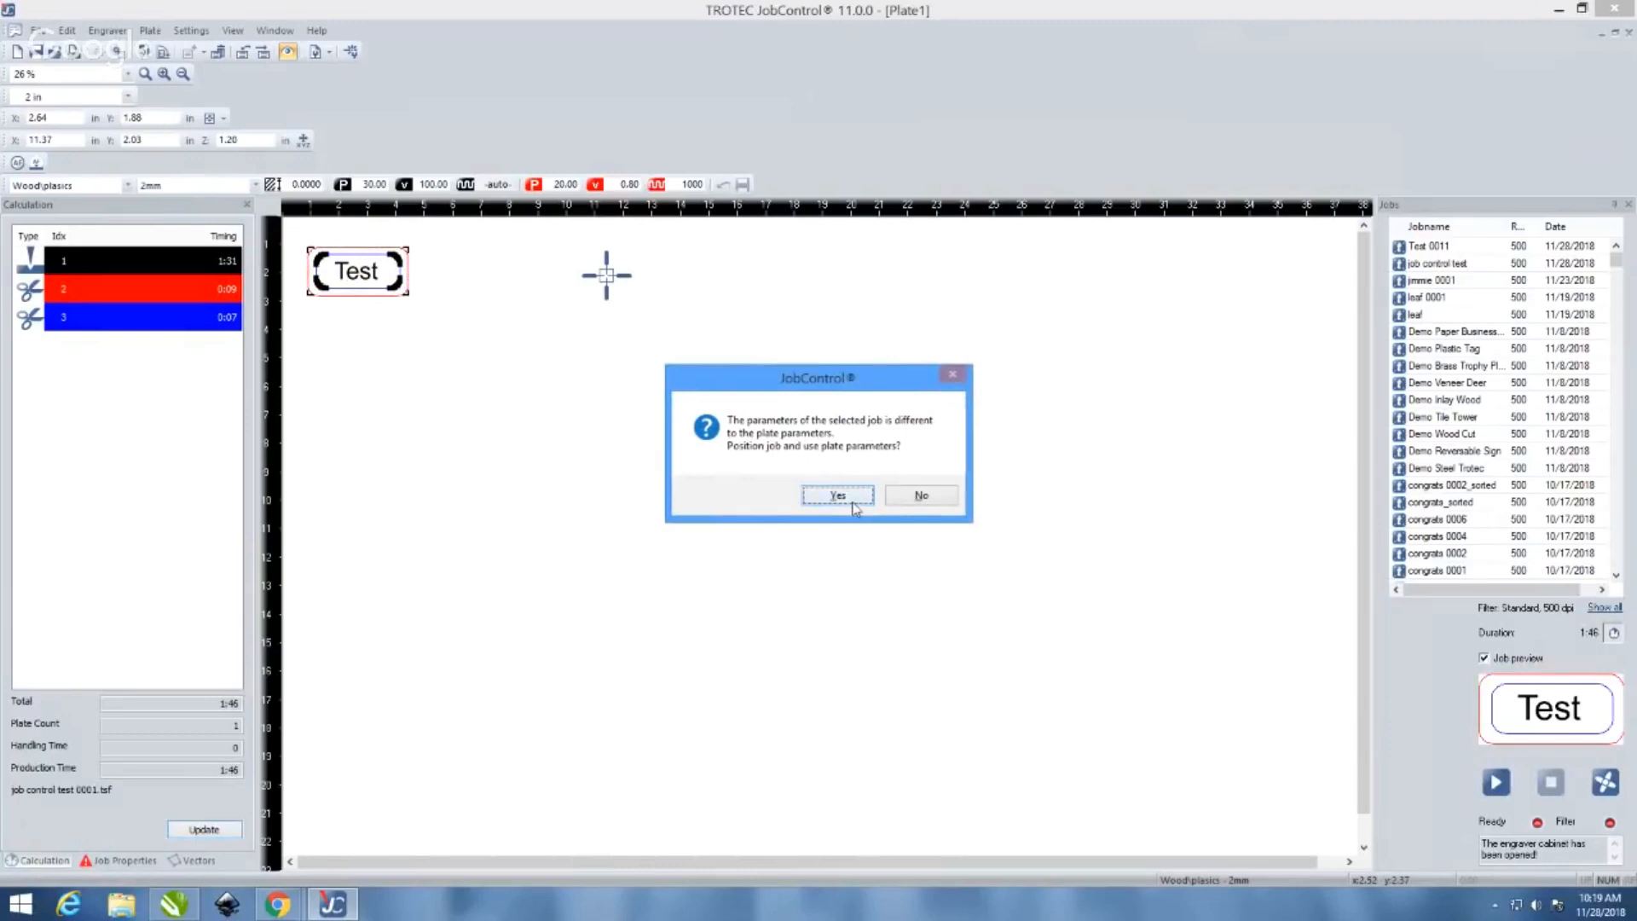
click(839, 495)
drag(464, 290, 486, 283)
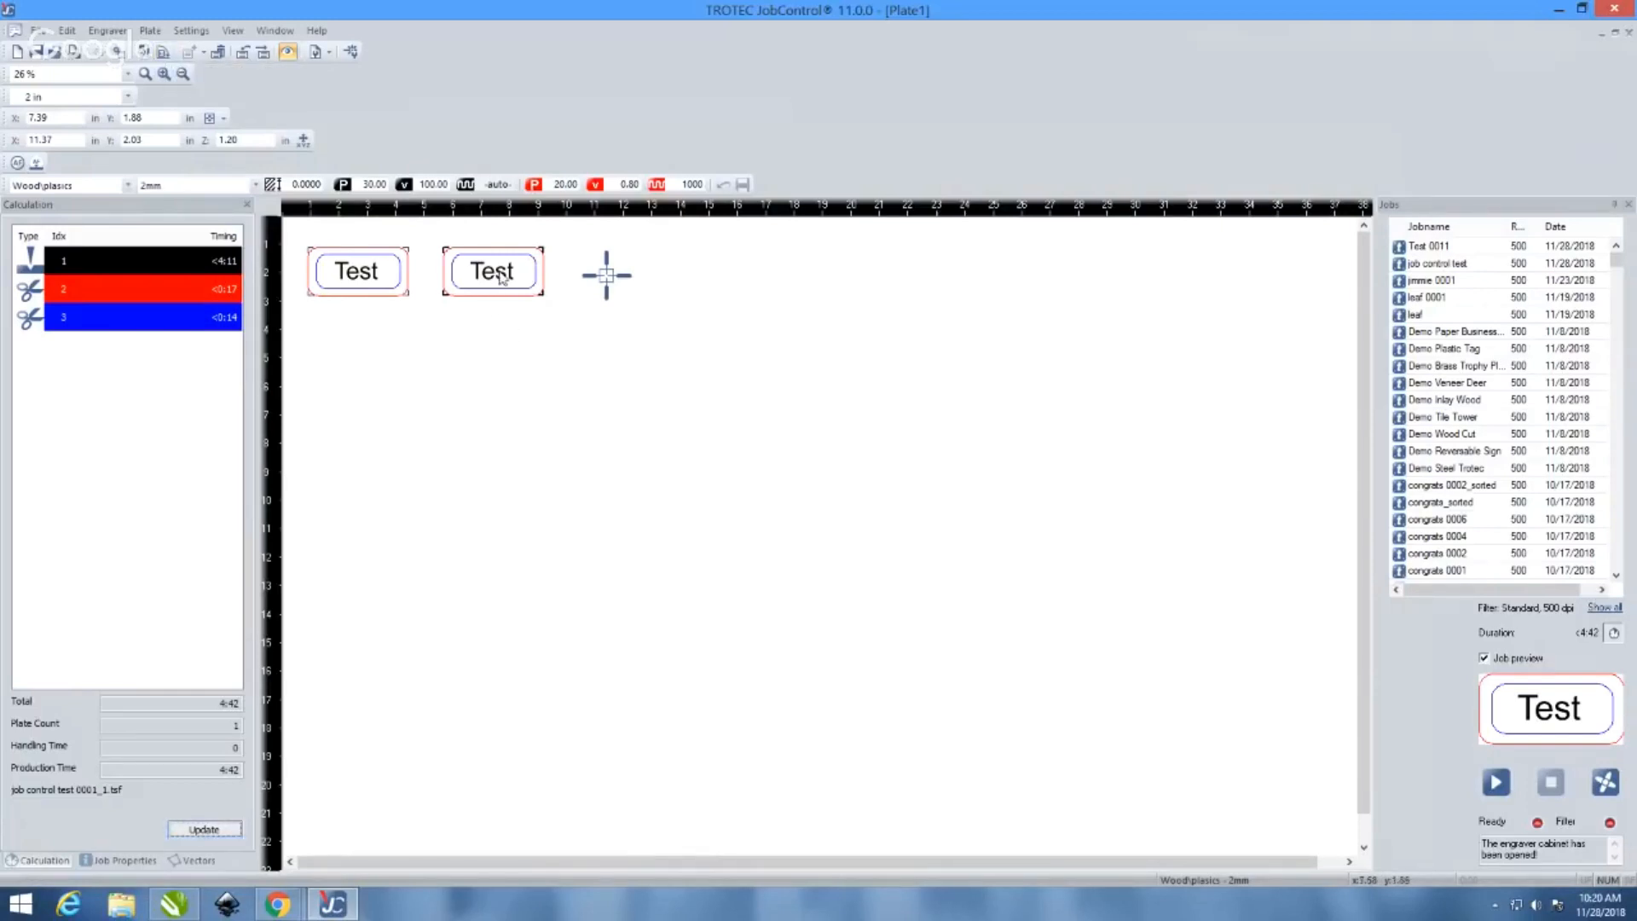
Rotate the duplicated Test job by 90 degrees and deselect it
key(ctrl+space)
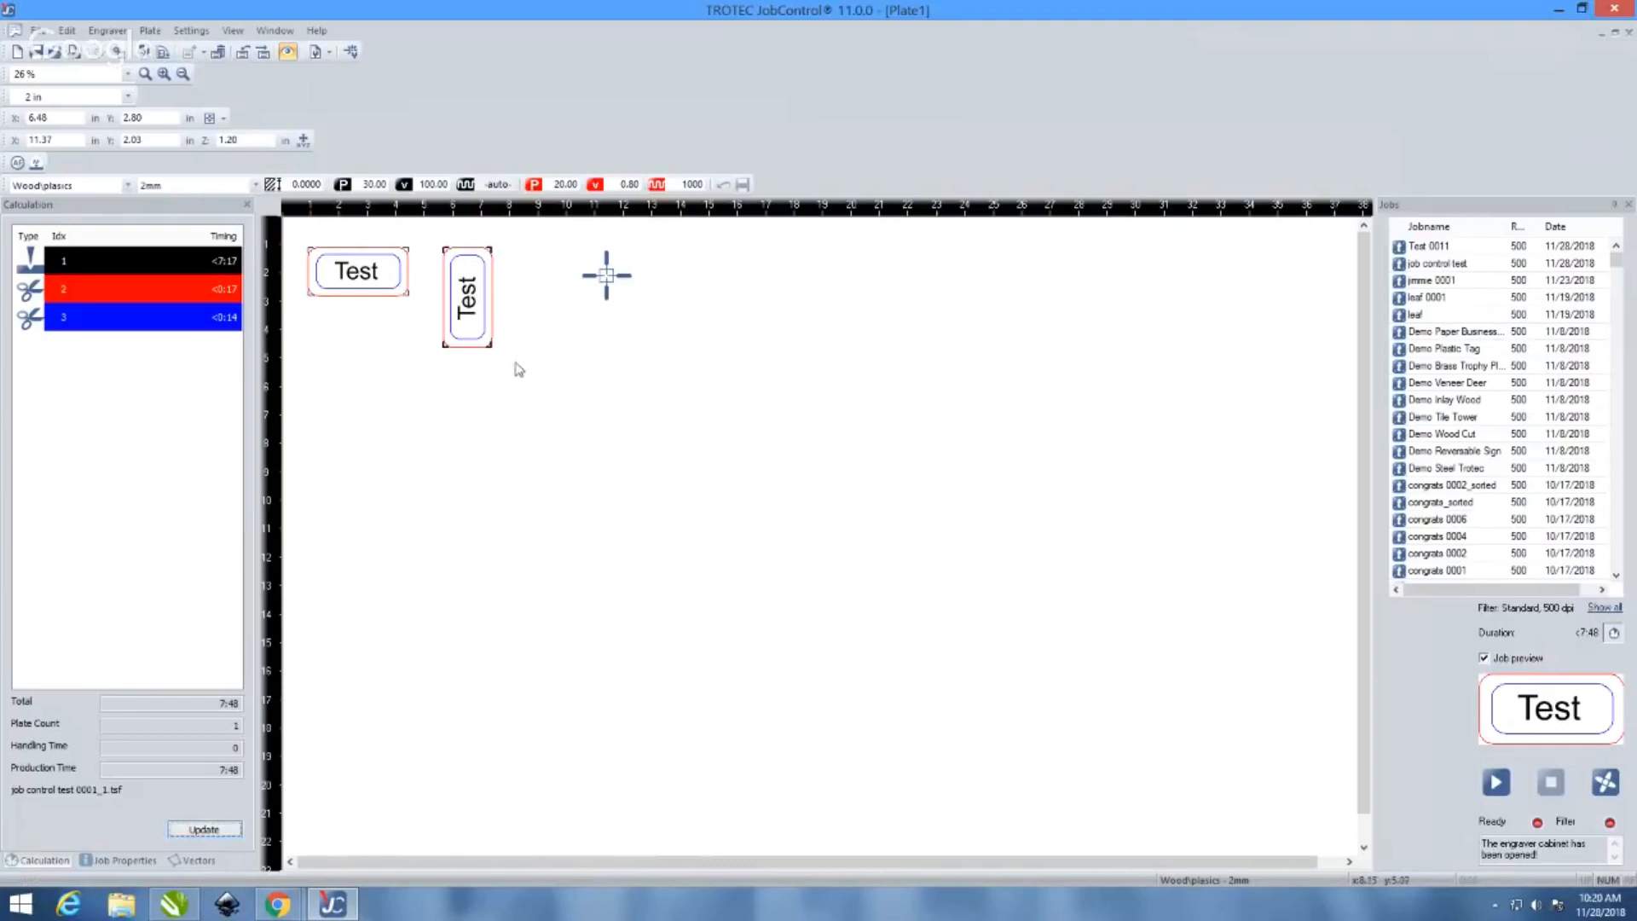
scroll(536, 382, down, 1)
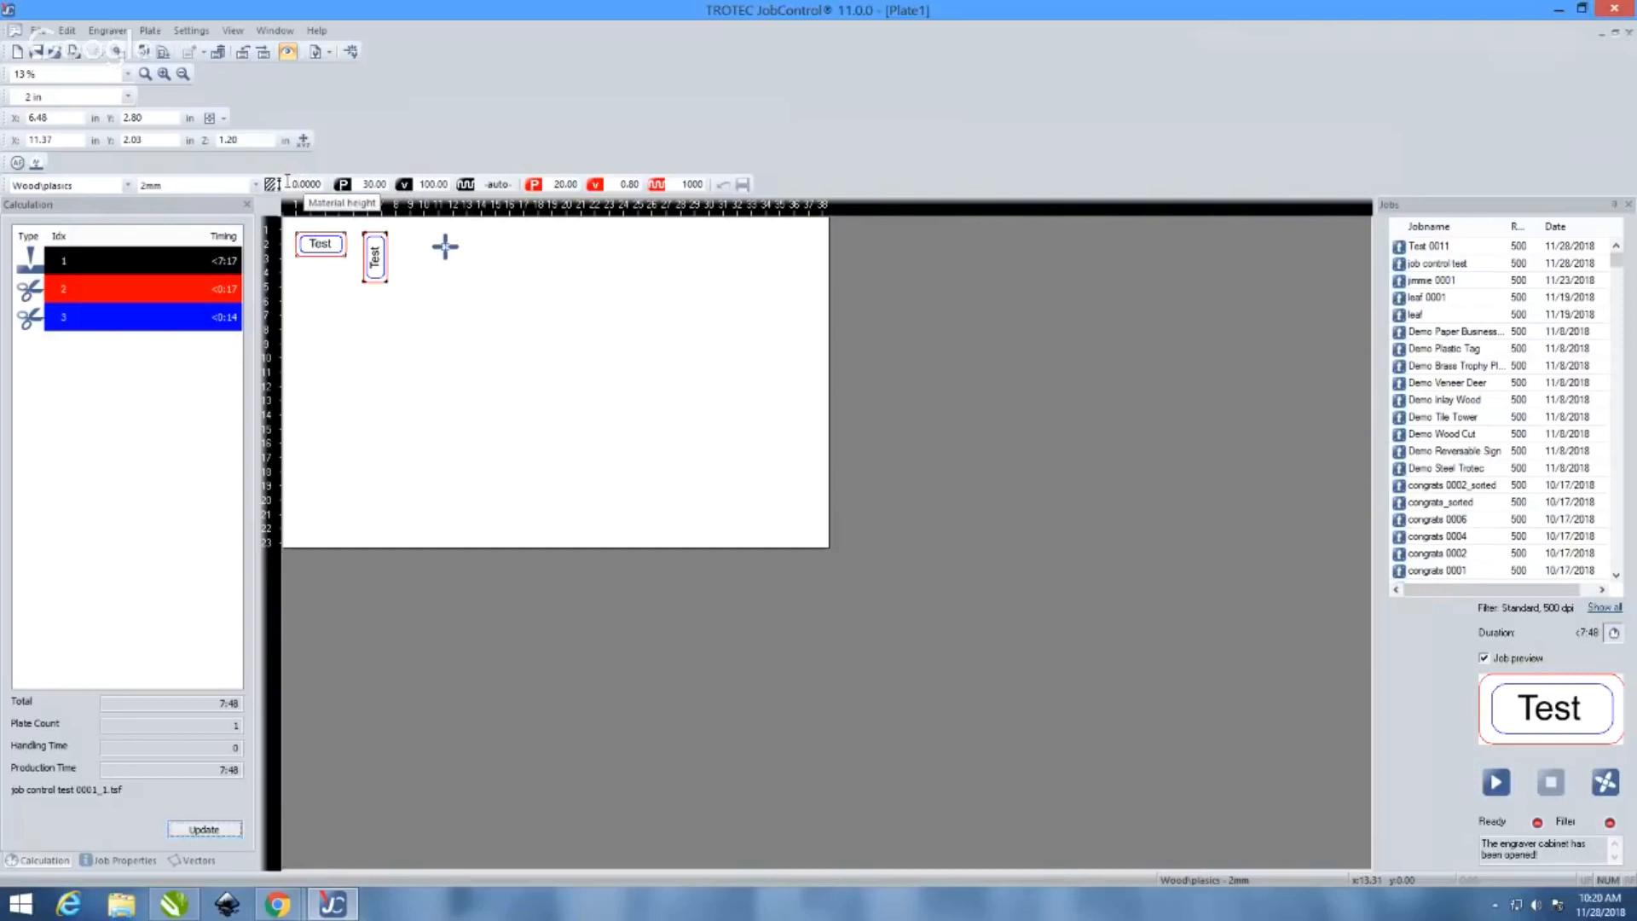
click(635, 421)
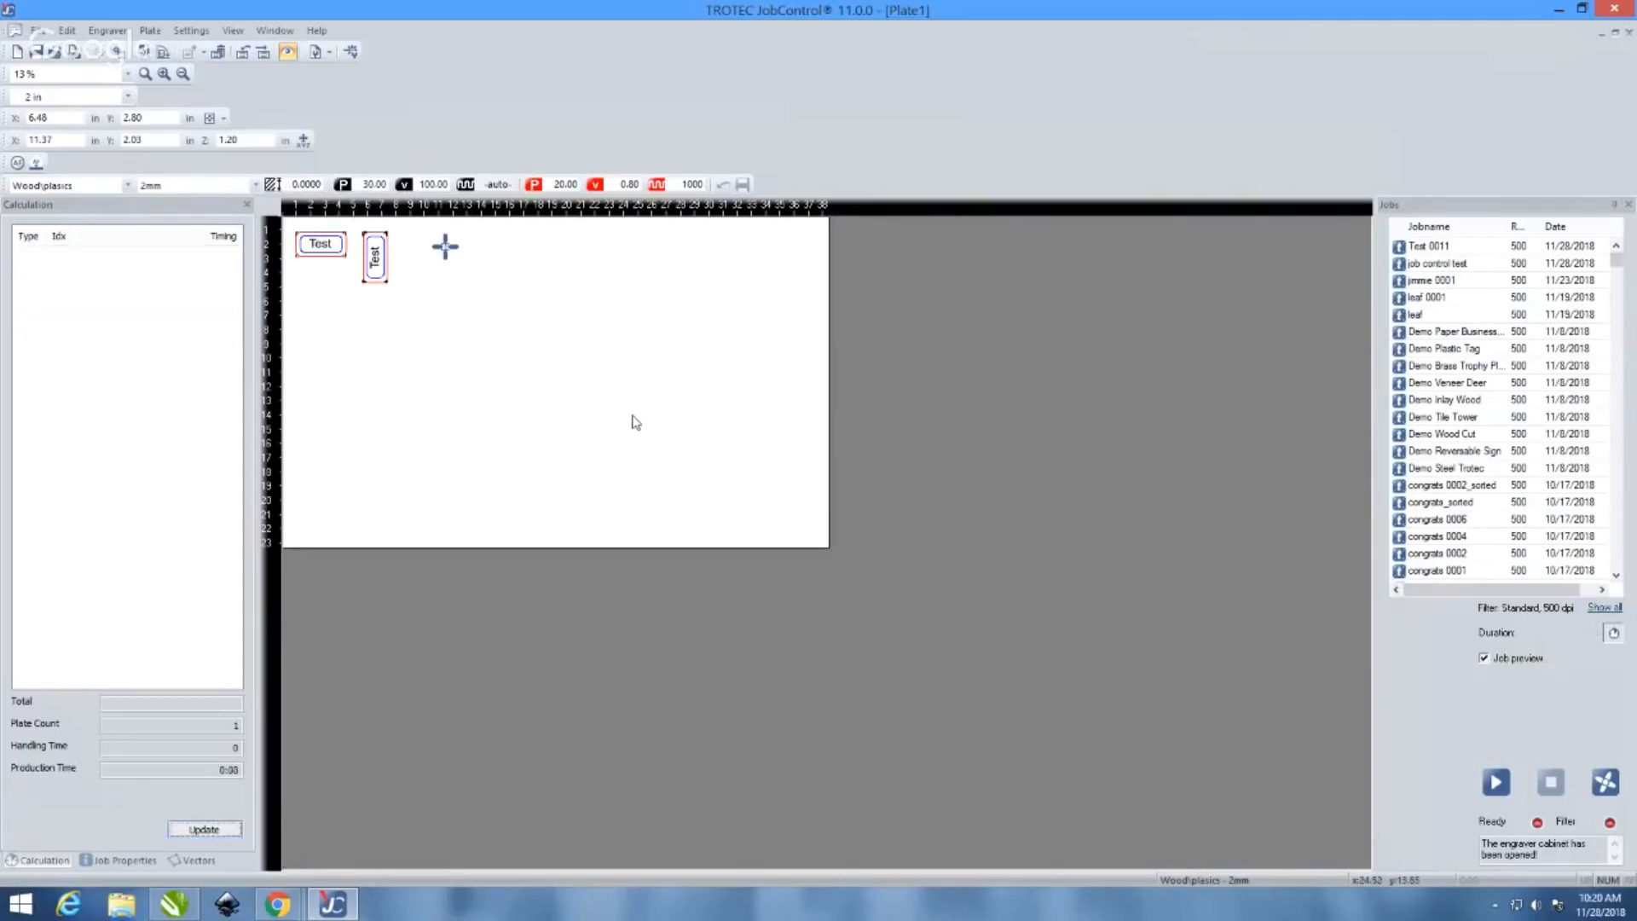
Review the 2mm process parameters in the material database, the material group choices and the plate setup options
double_click(633, 418)
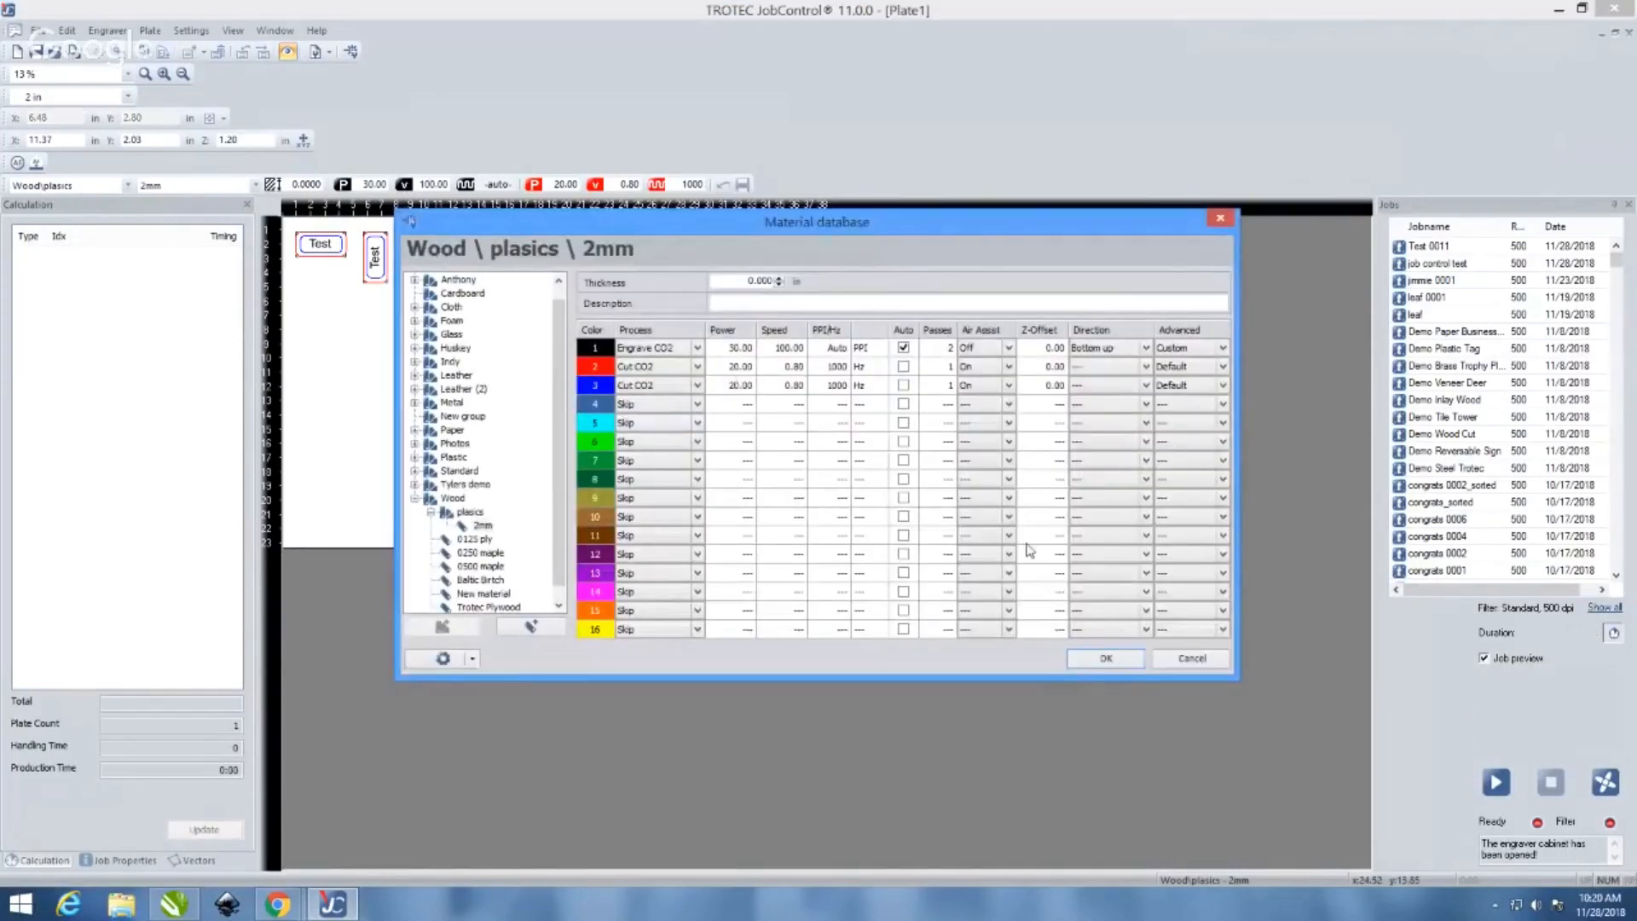
click(1100, 658)
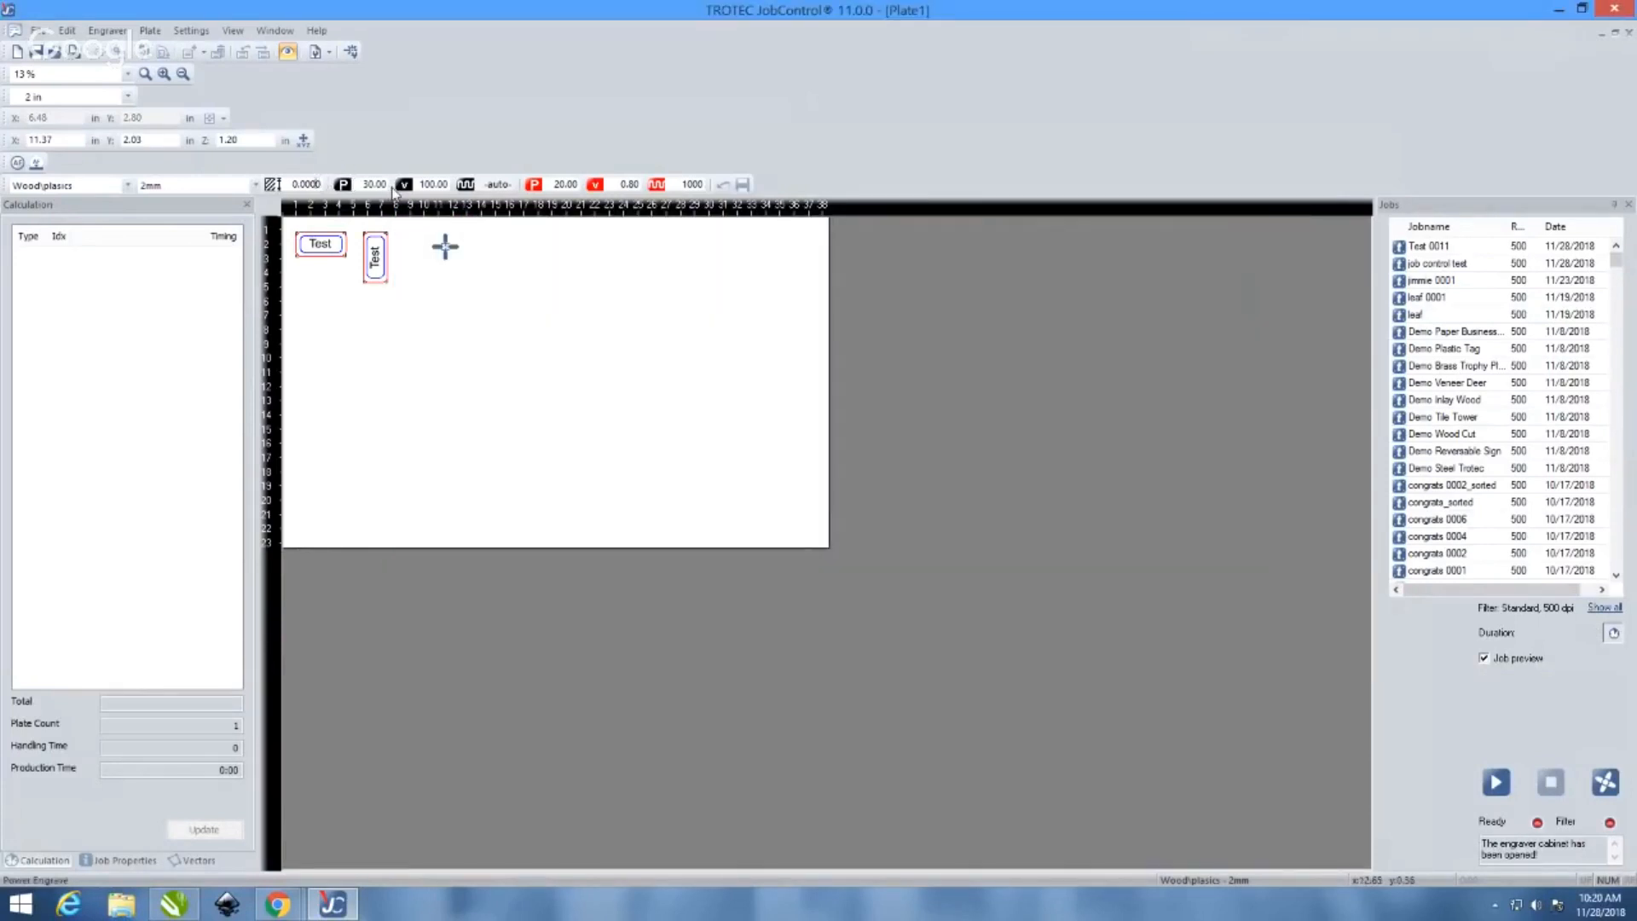
click(128, 186)
click(128, 186)
click(328, 55)
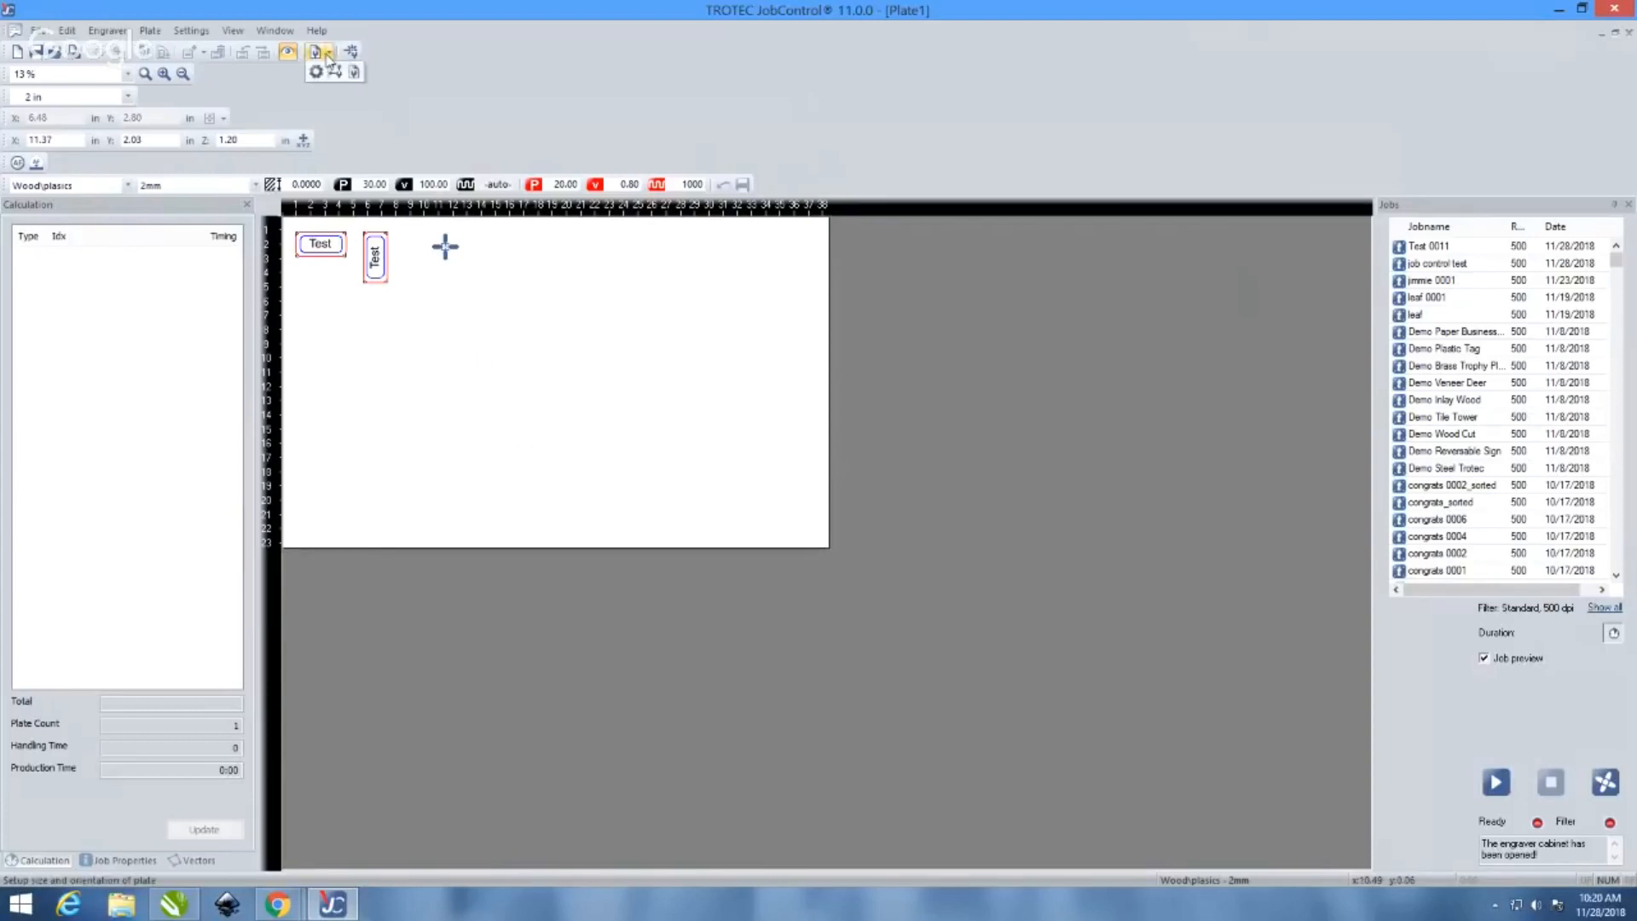
click(329, 55)
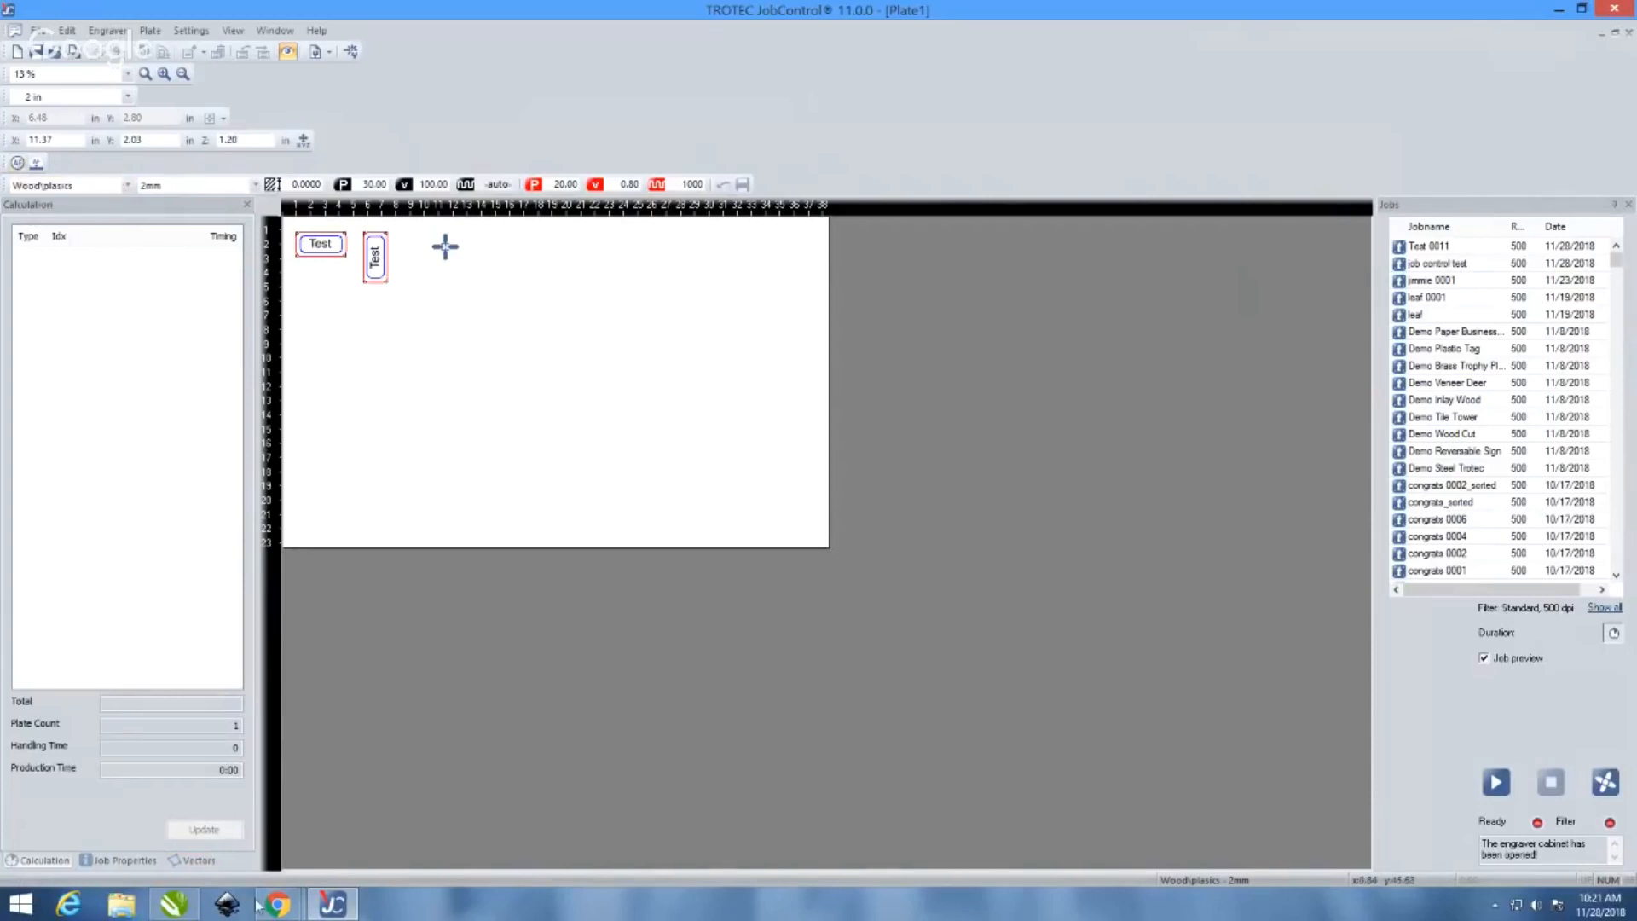
Switch to the Google Hangouts sharing notice and stop sharing the screen
mouse_move(300, 914)
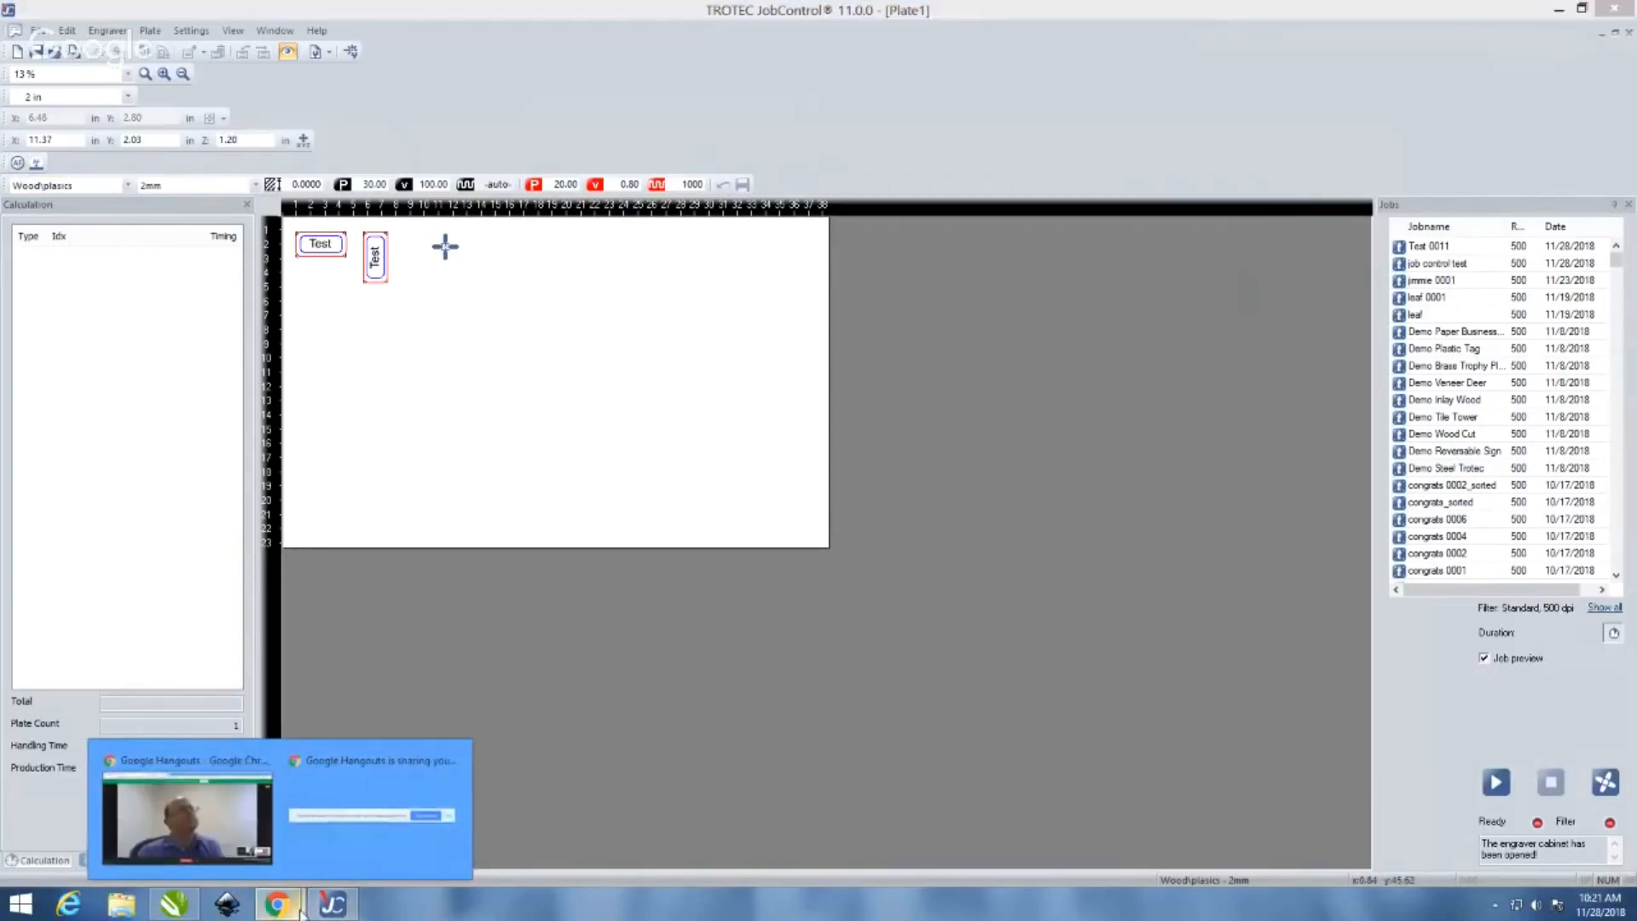
click(371, 815)
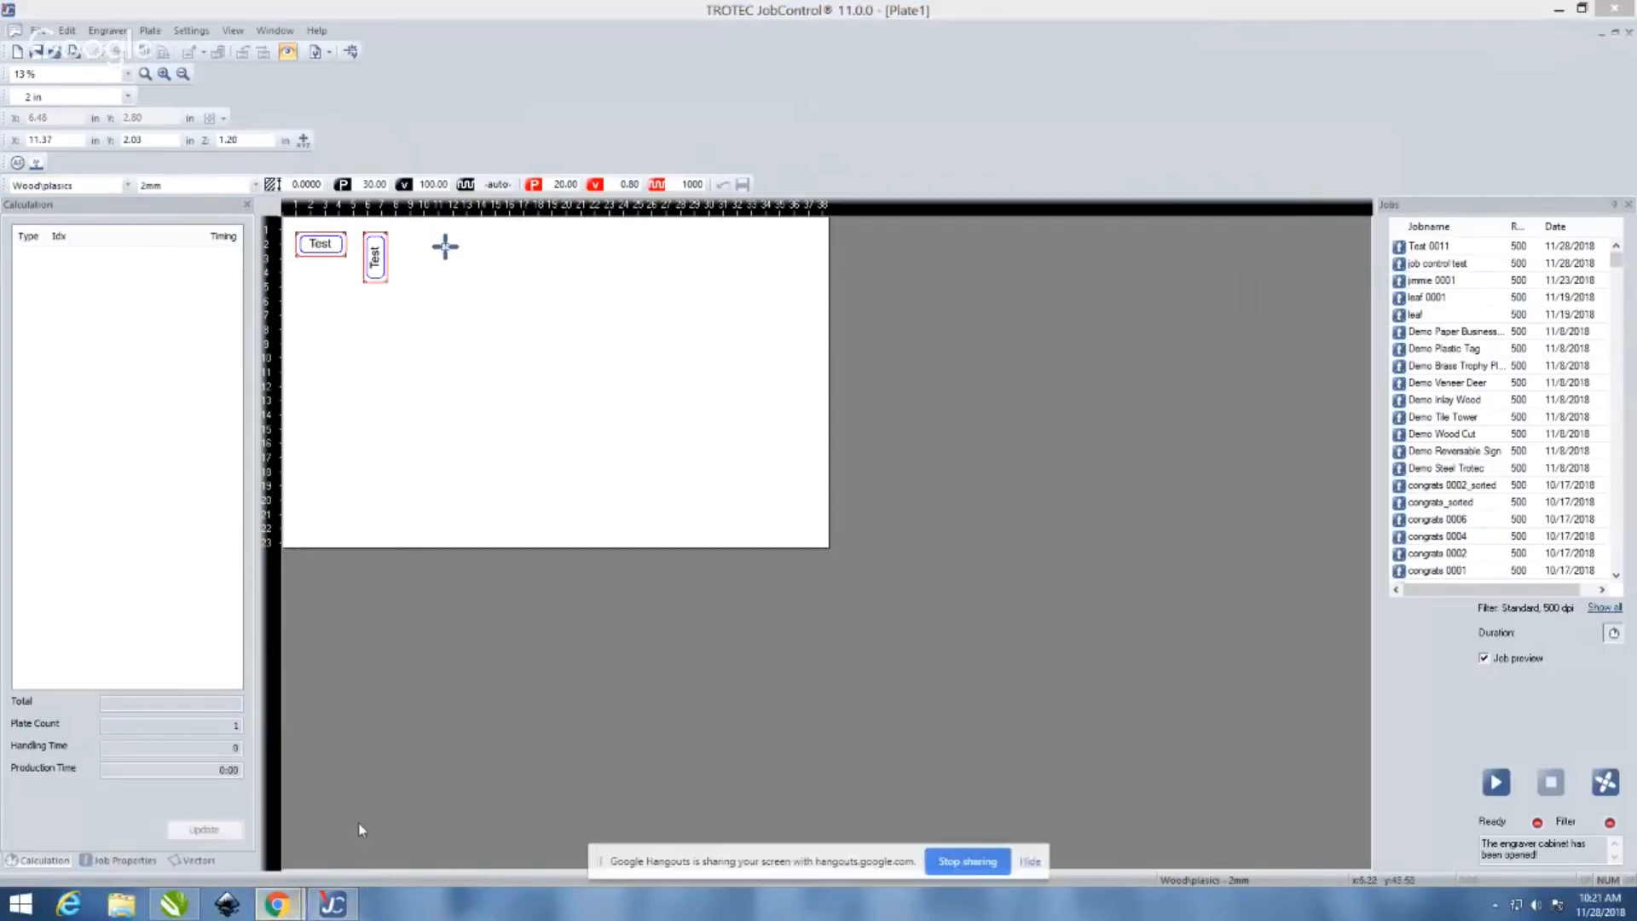
click(952, 862)
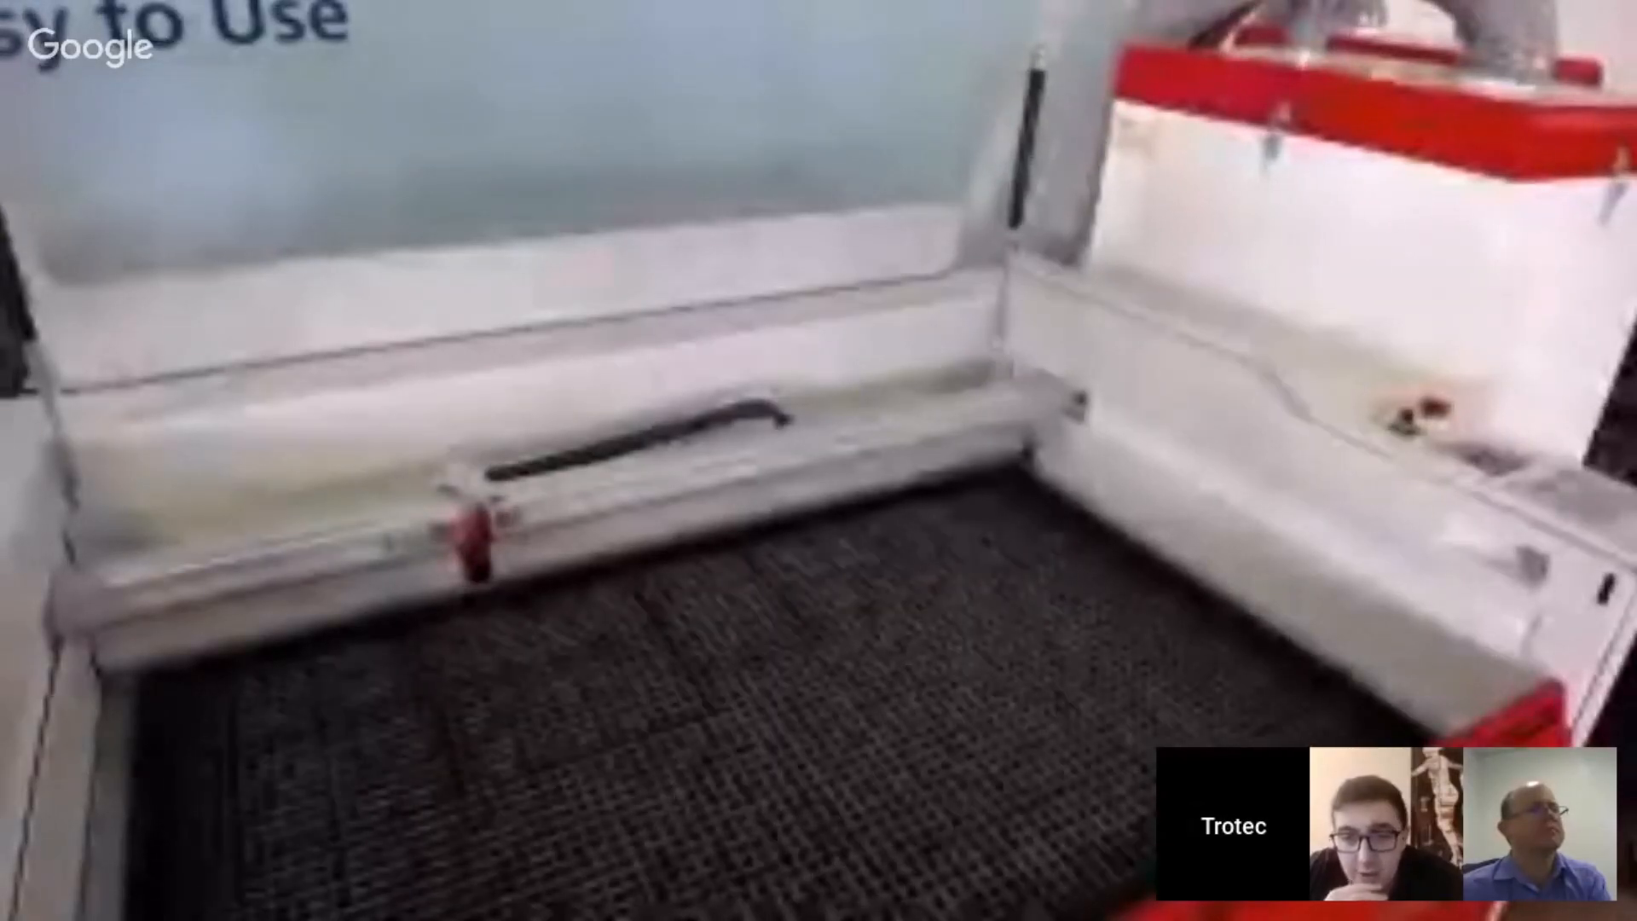